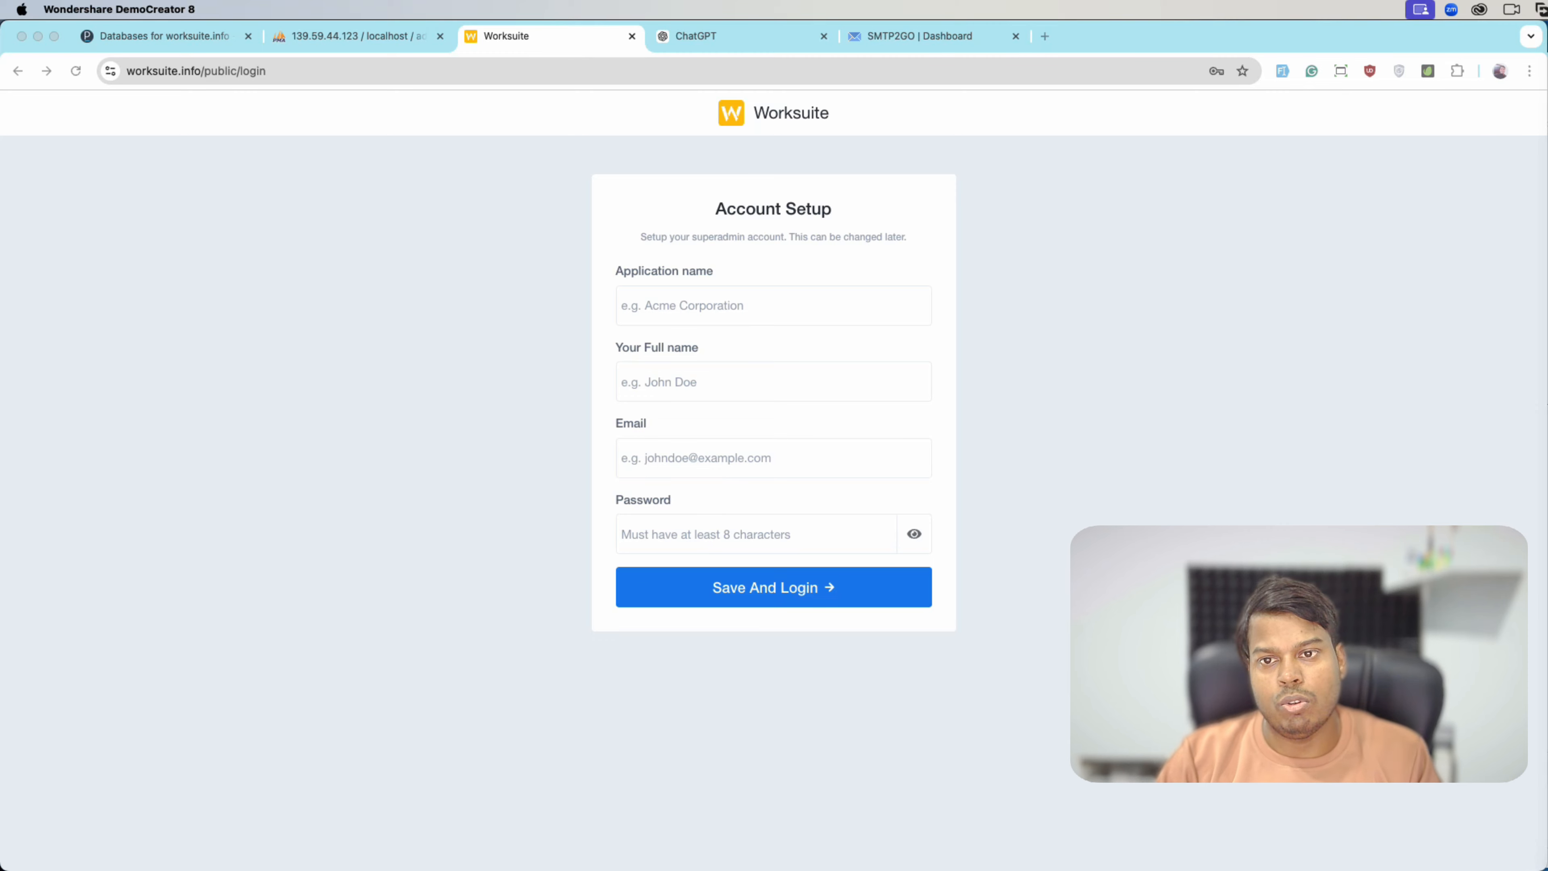
- Enter application name 'Worksuite Saas', plus the admin's full name and e-mail address
click(820, 300)
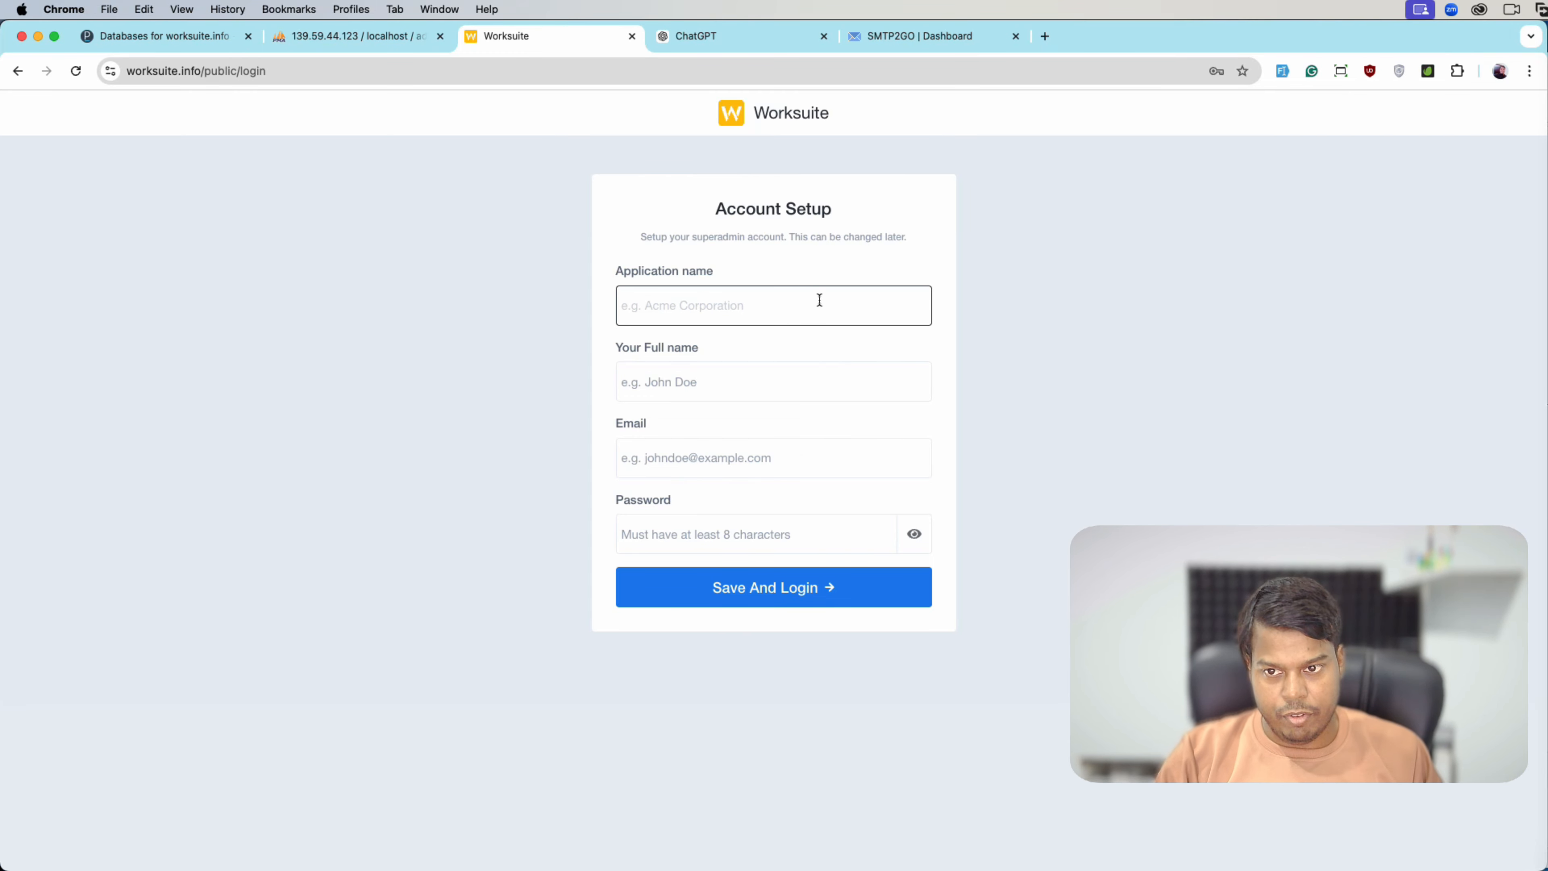
text(Worksuite )
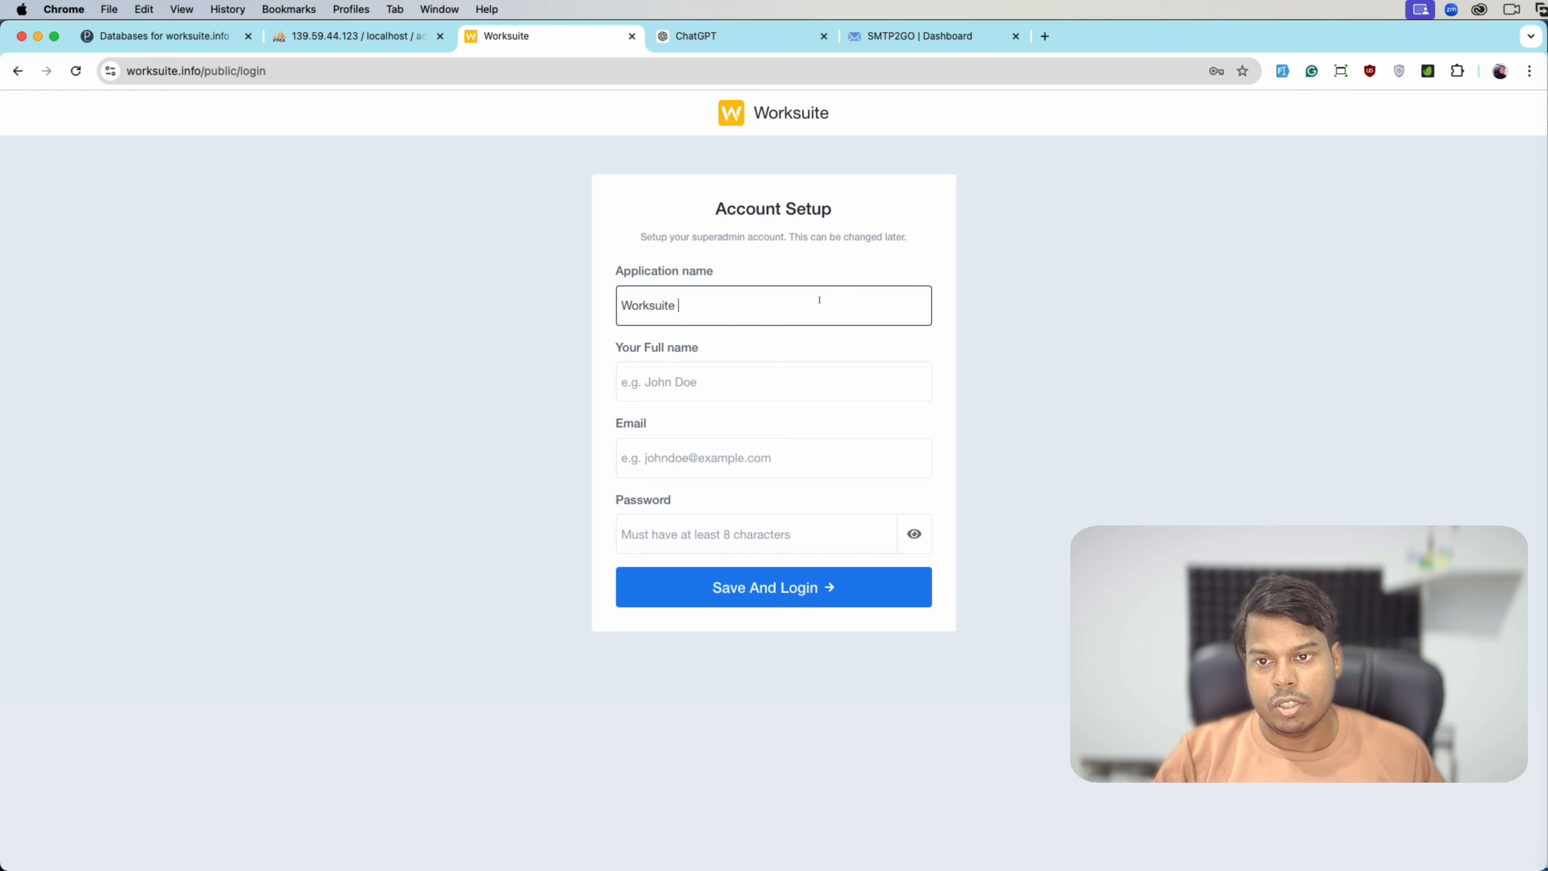
text(Saas)
key(Tab)
text(Ajay)
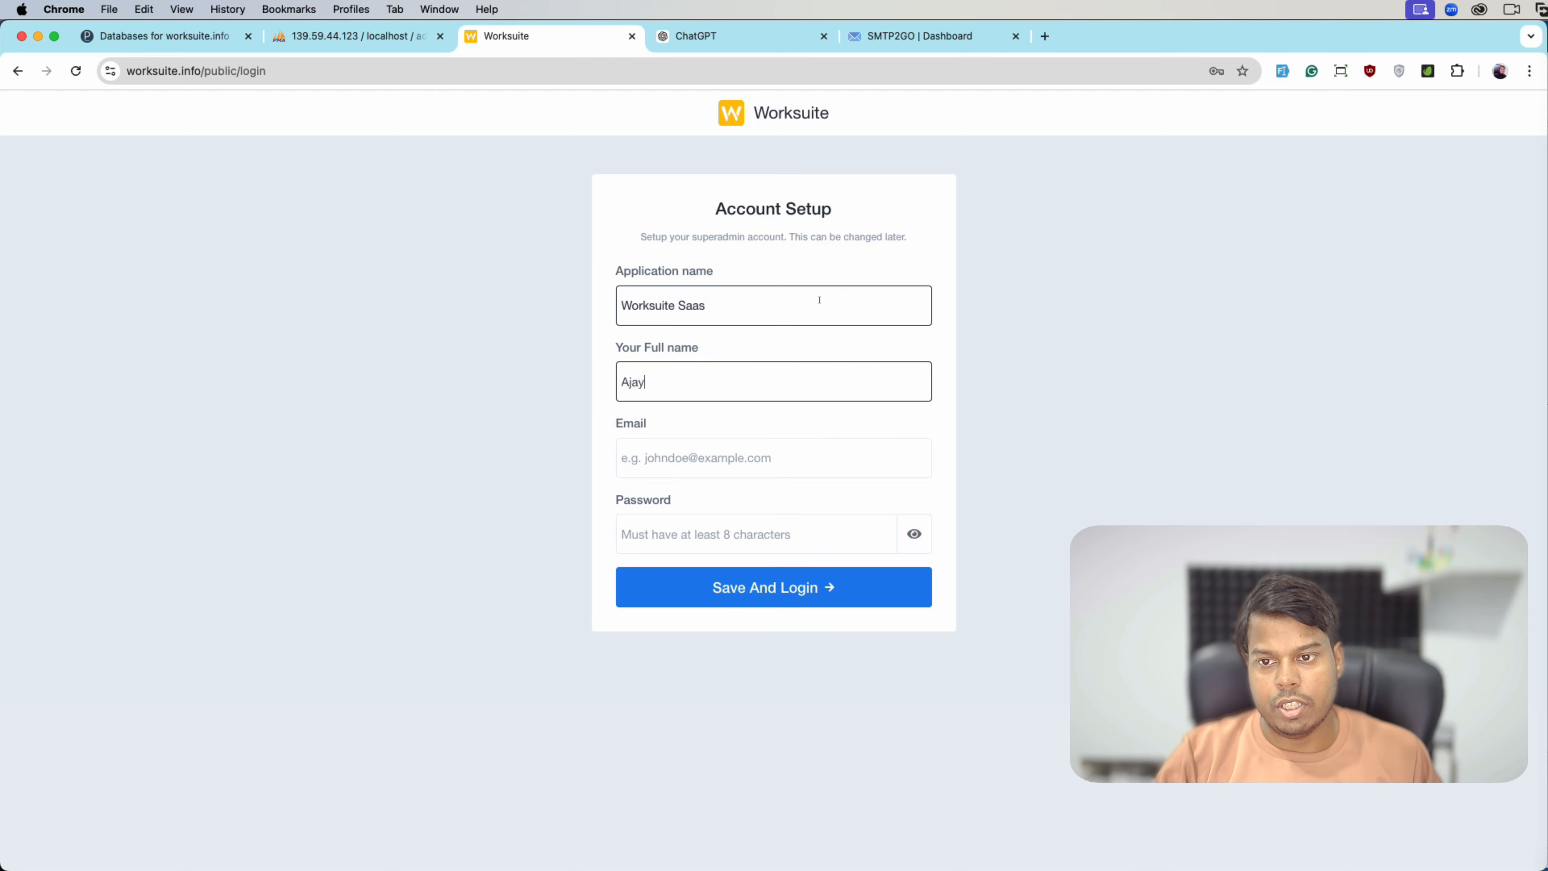
key(Tab)
text(admin)
key(BackSpace)
key(BackSpace)
key(BackSpace)
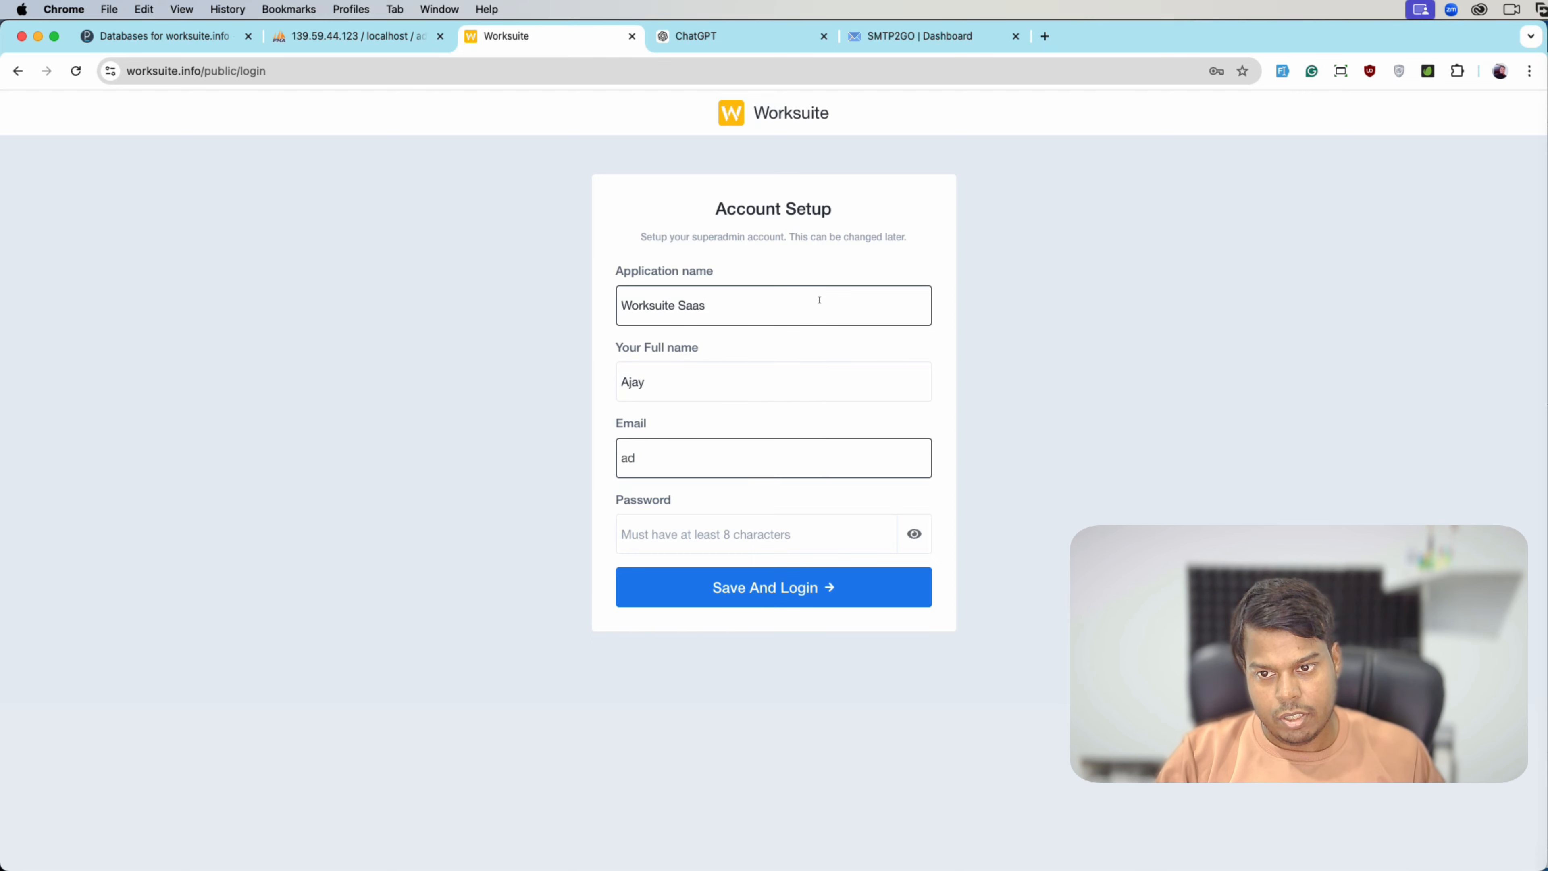
key(BackSpace)
key(BackSpace)
text(superadmin#)
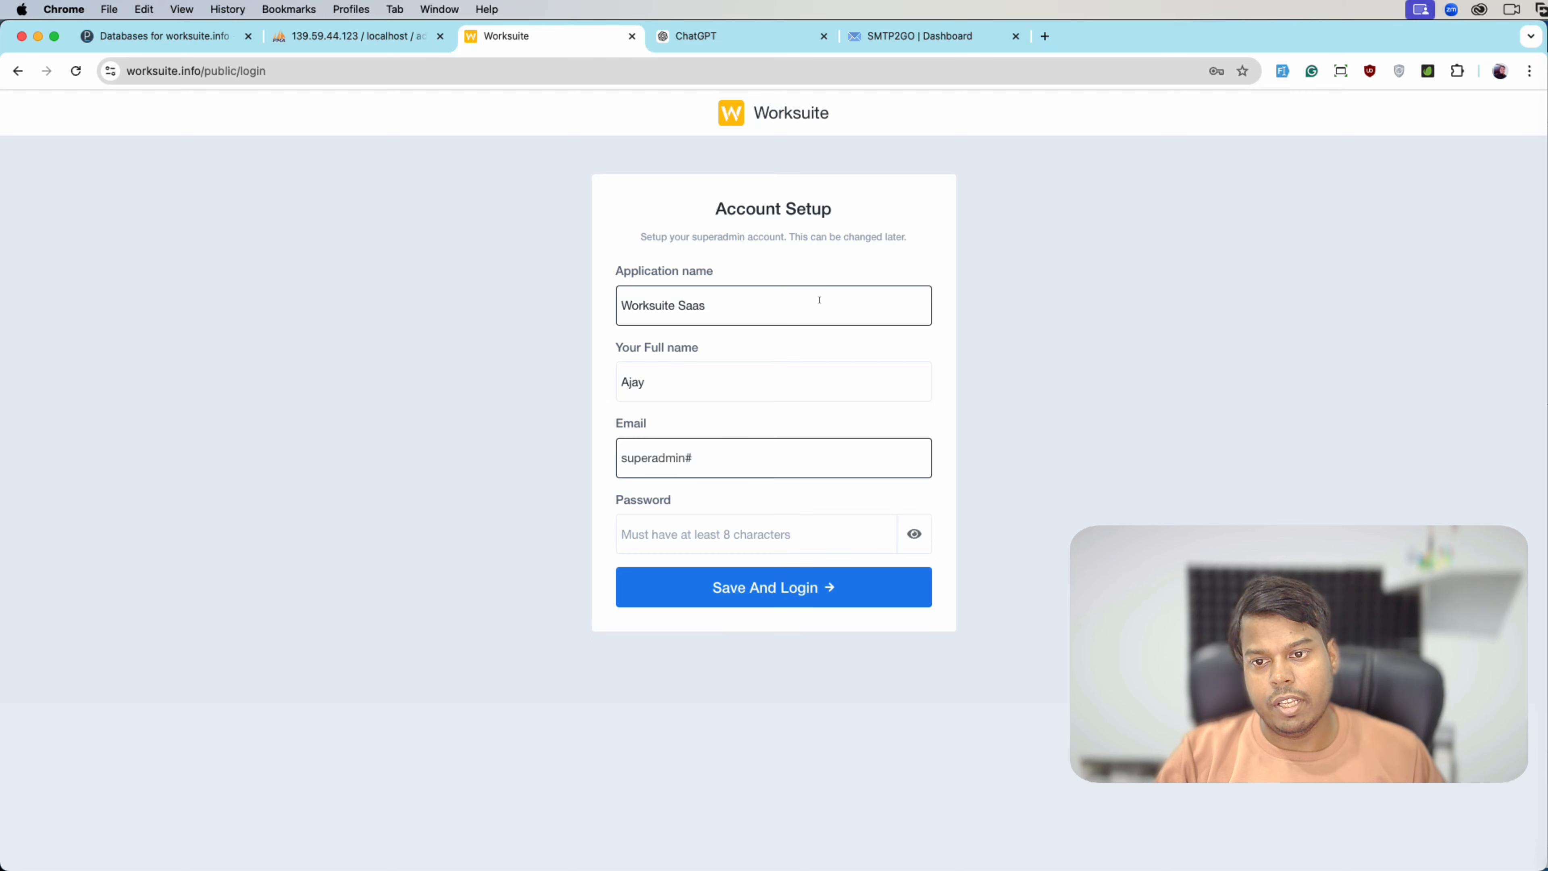
key(BackSpace)
text(@example.com)
- Enter the account password and submit the setup to log in
key(Tab)
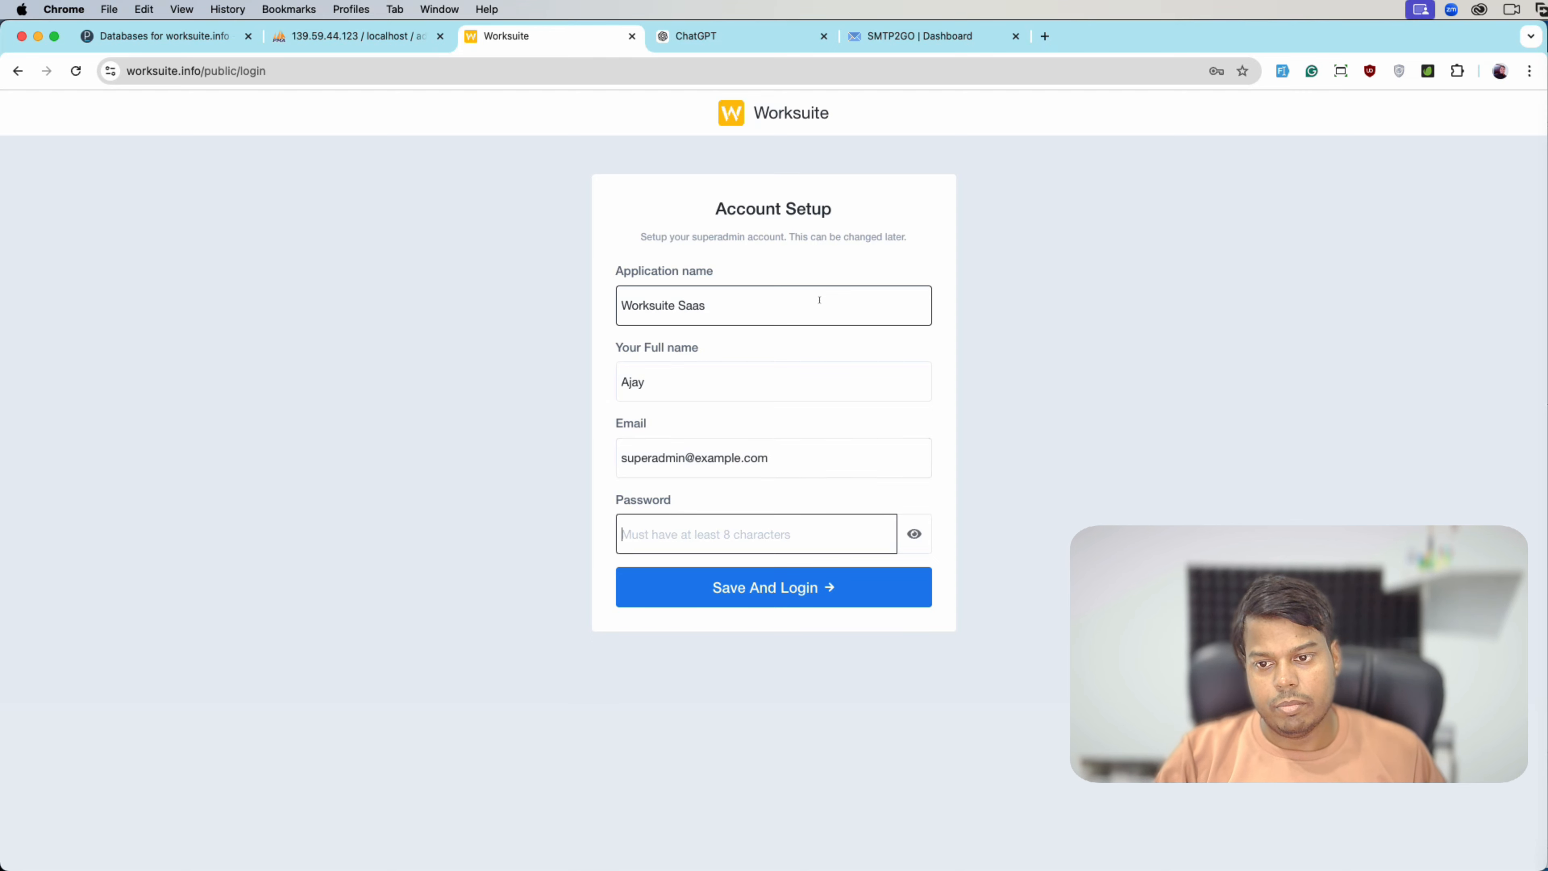
text(12)
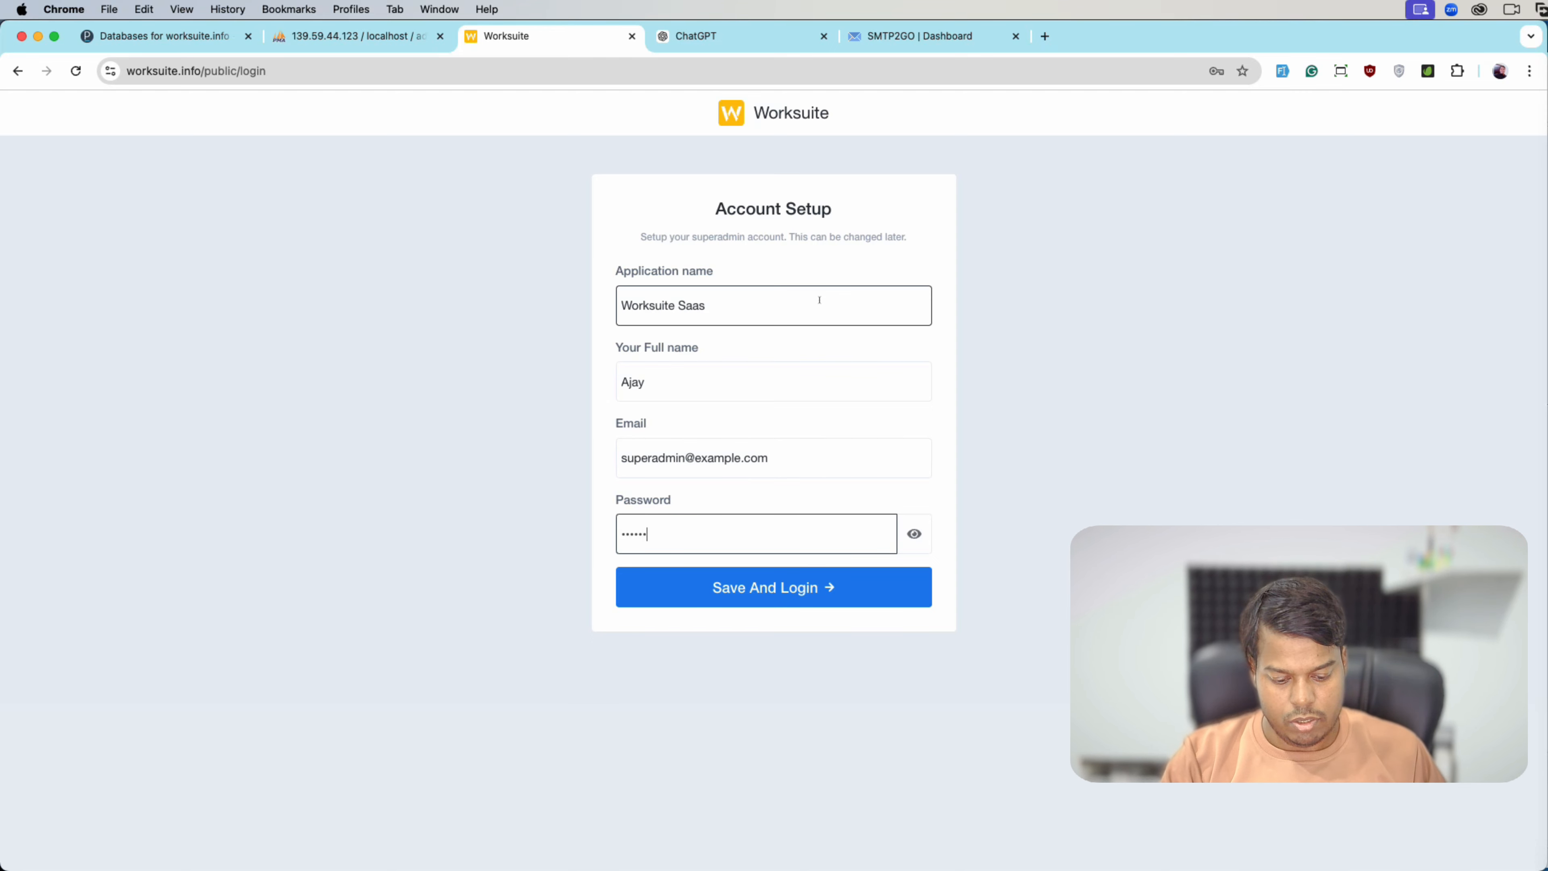
key(Return)
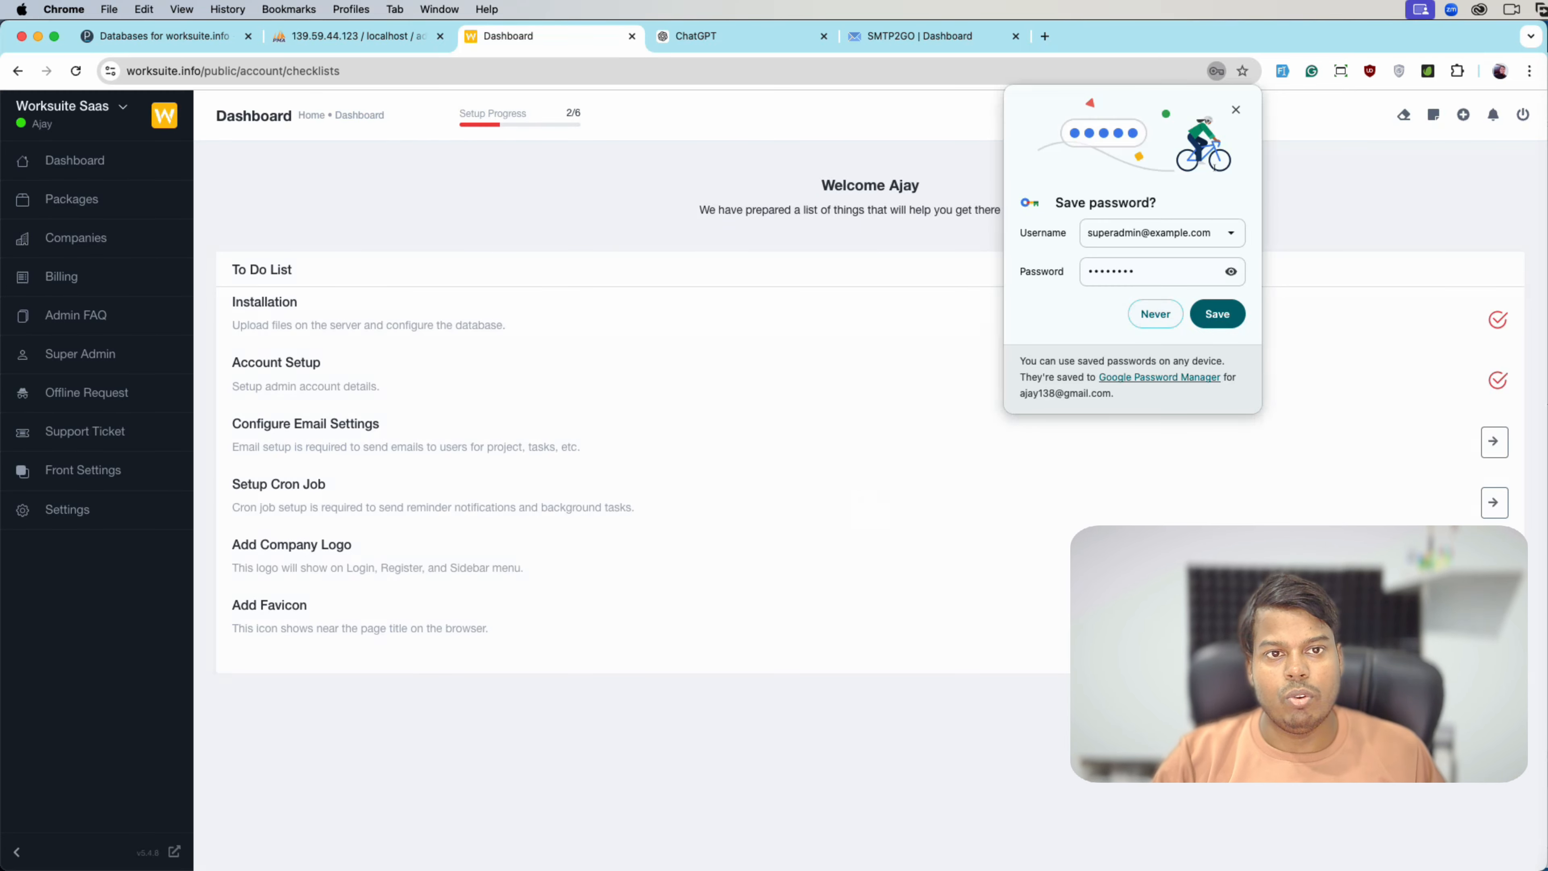
- Dismiss the save-password prompt and review the completed Installation and Account Setup checklist items
click(1237, 108)
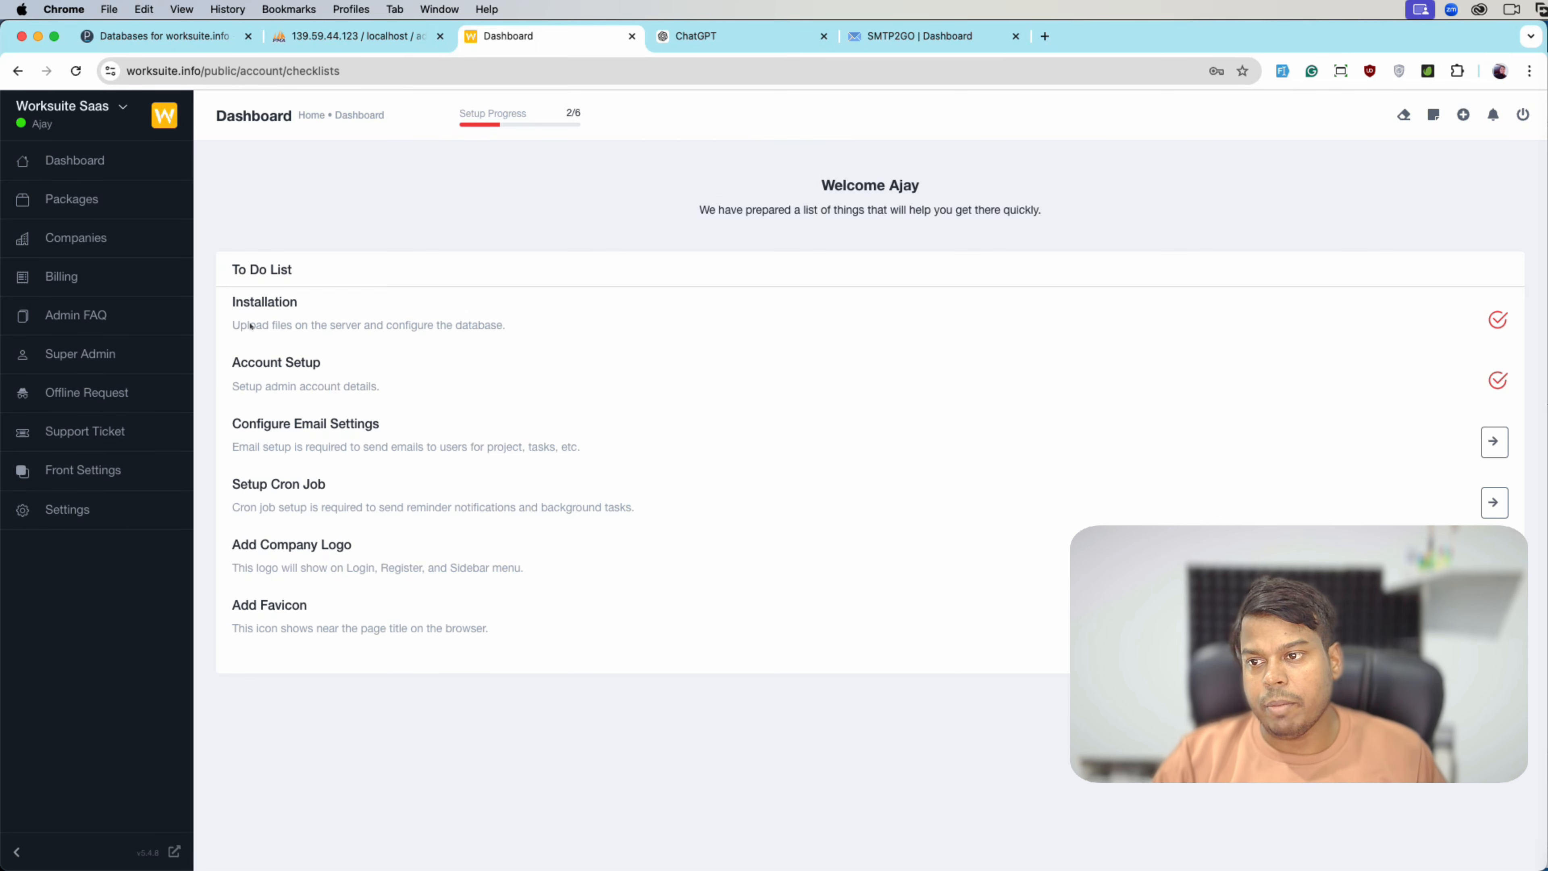
drag(230, 302, 1006, 350)
click(429, 359)
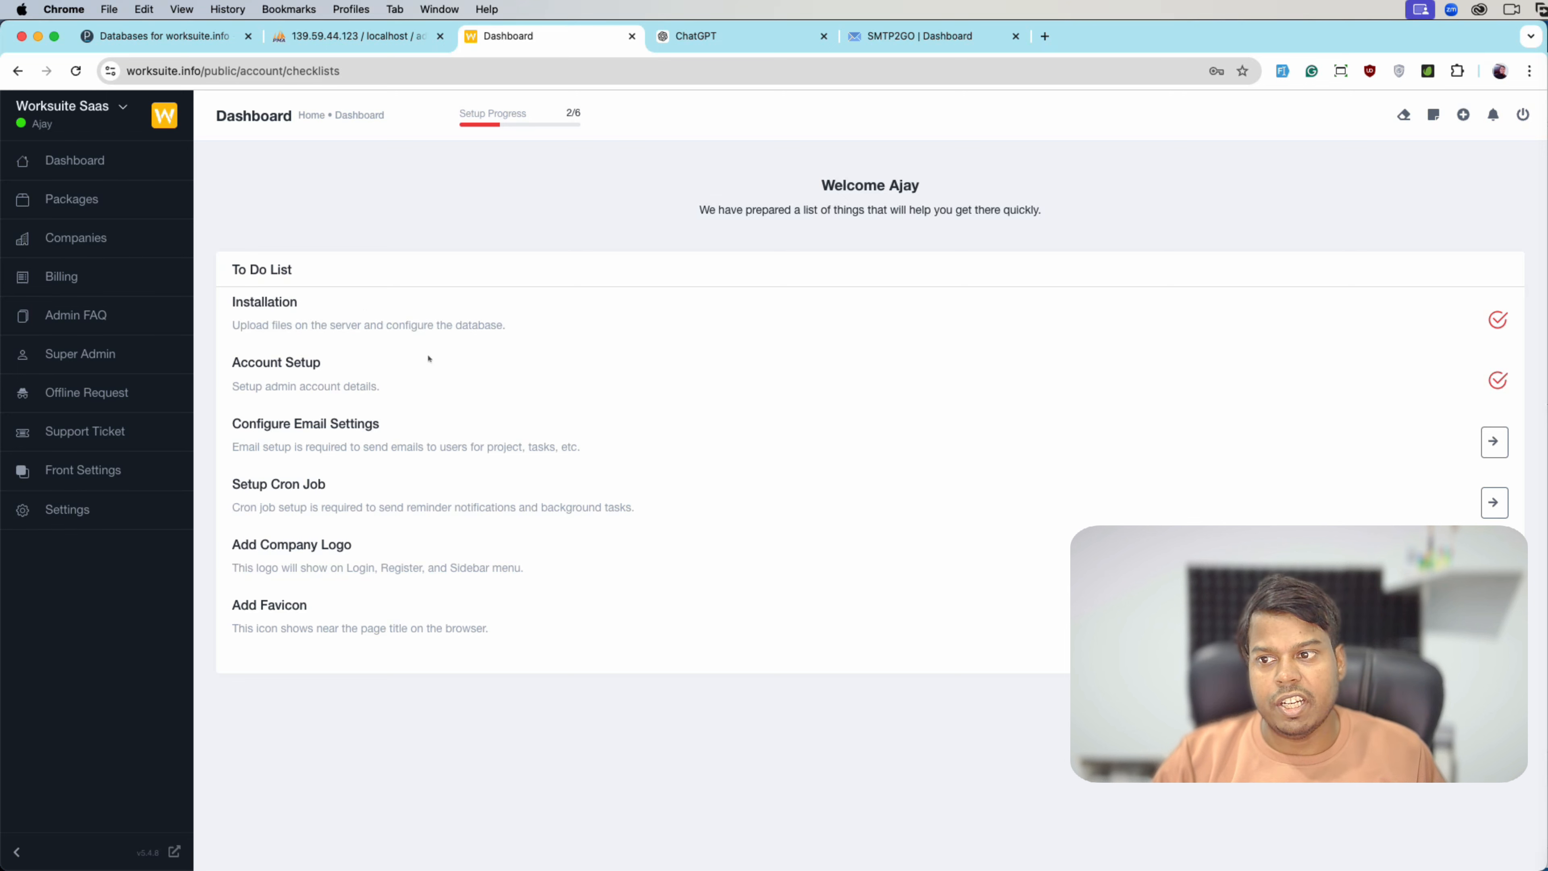
drag(232, 362, 466, 370)
click(1062, 370)
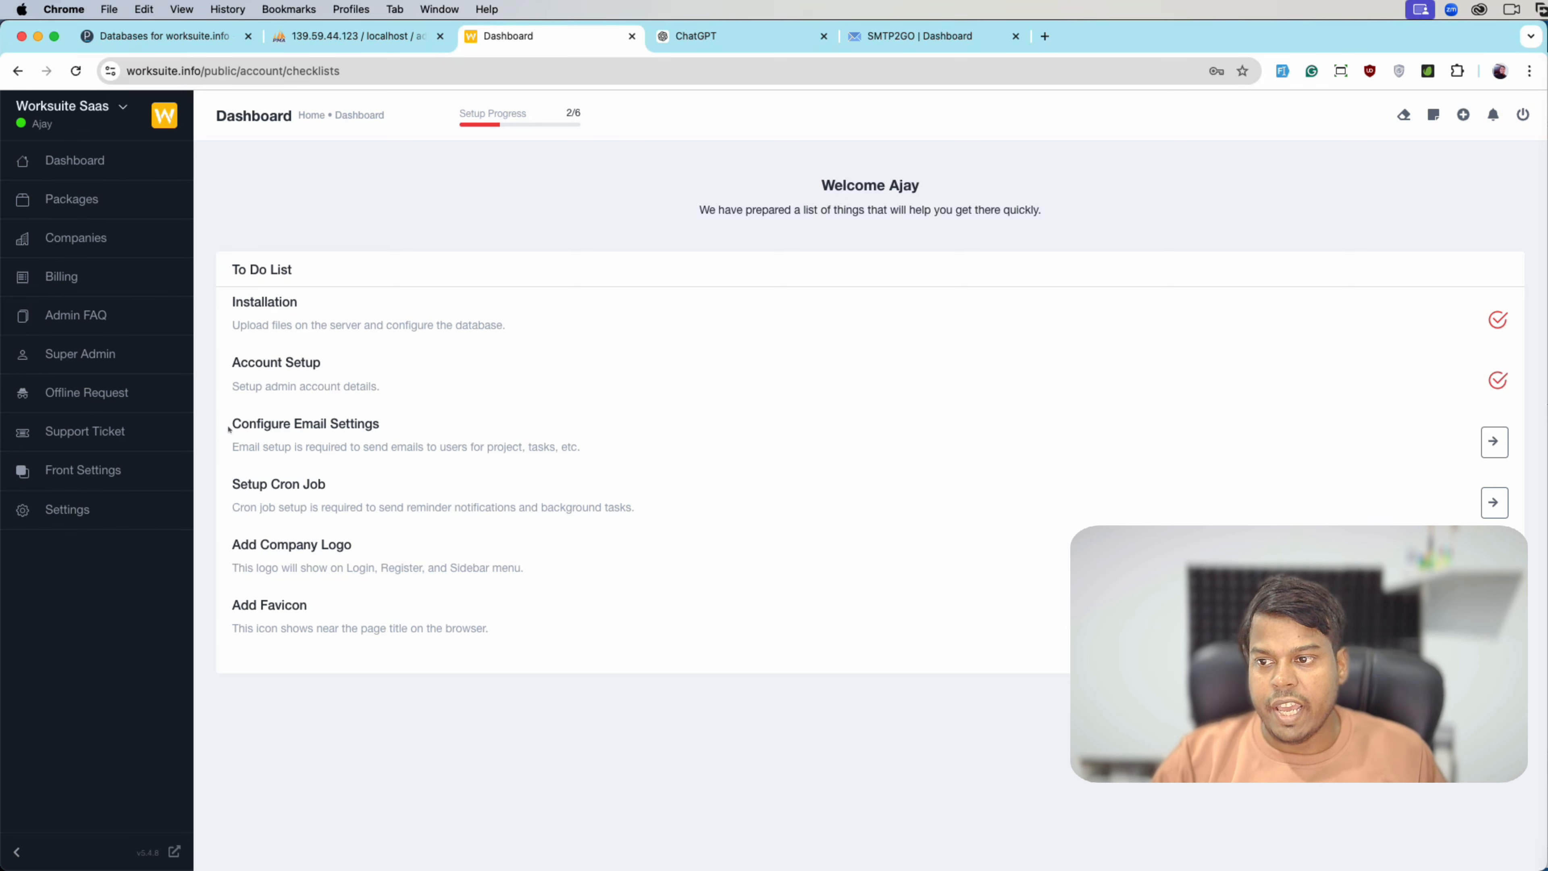
drag(229, 429, 386, 427)
click(386, 429)
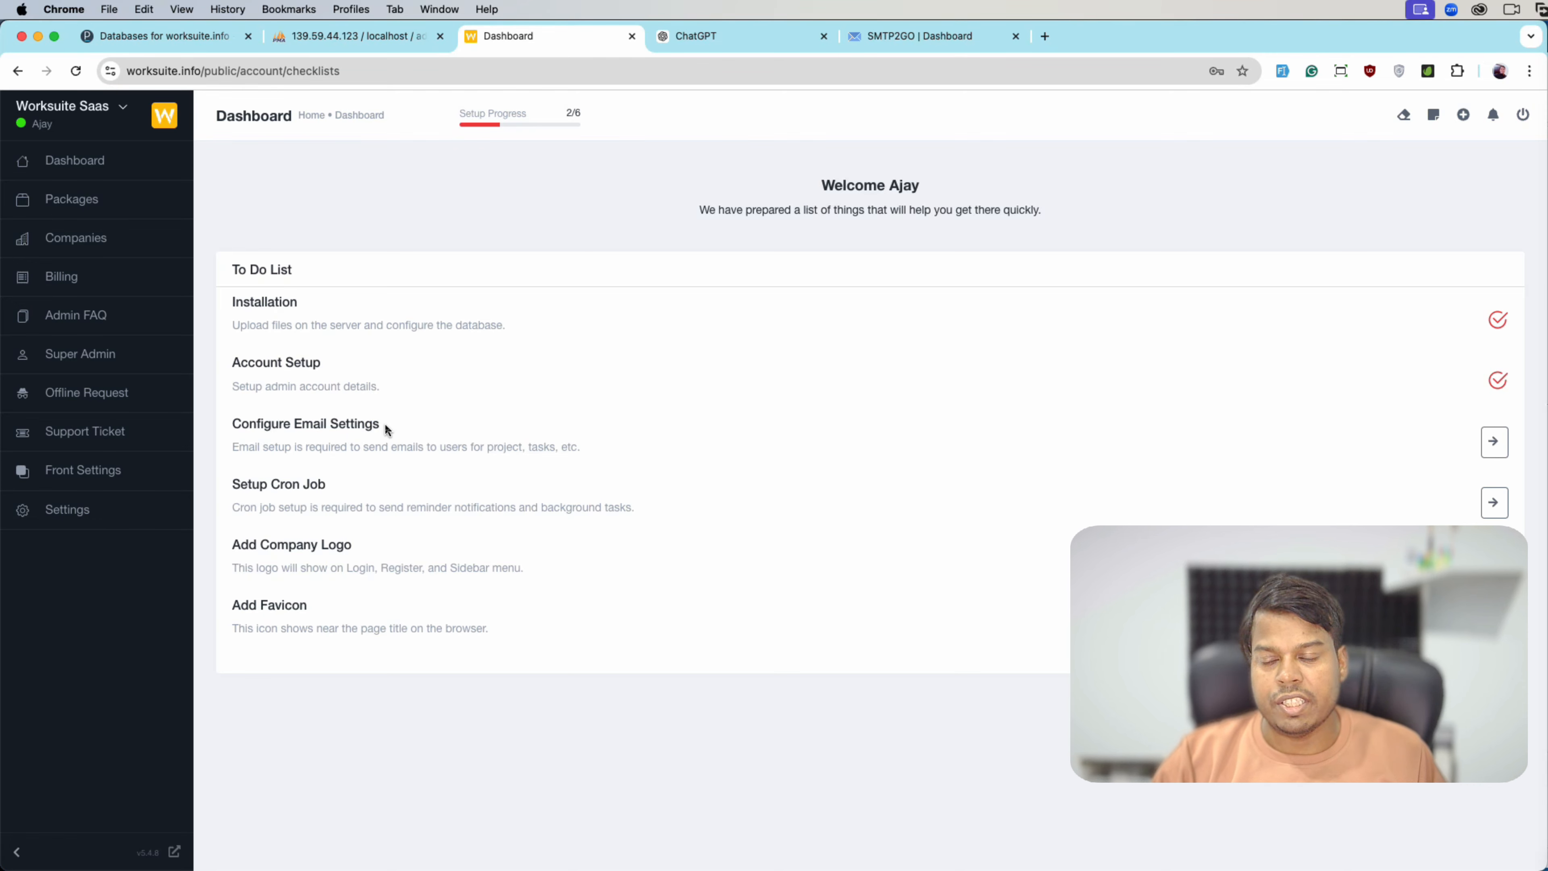
- Go to the email settings step and open the recommended SMTP2GO.COM site in a new tab
click(1495, 441)
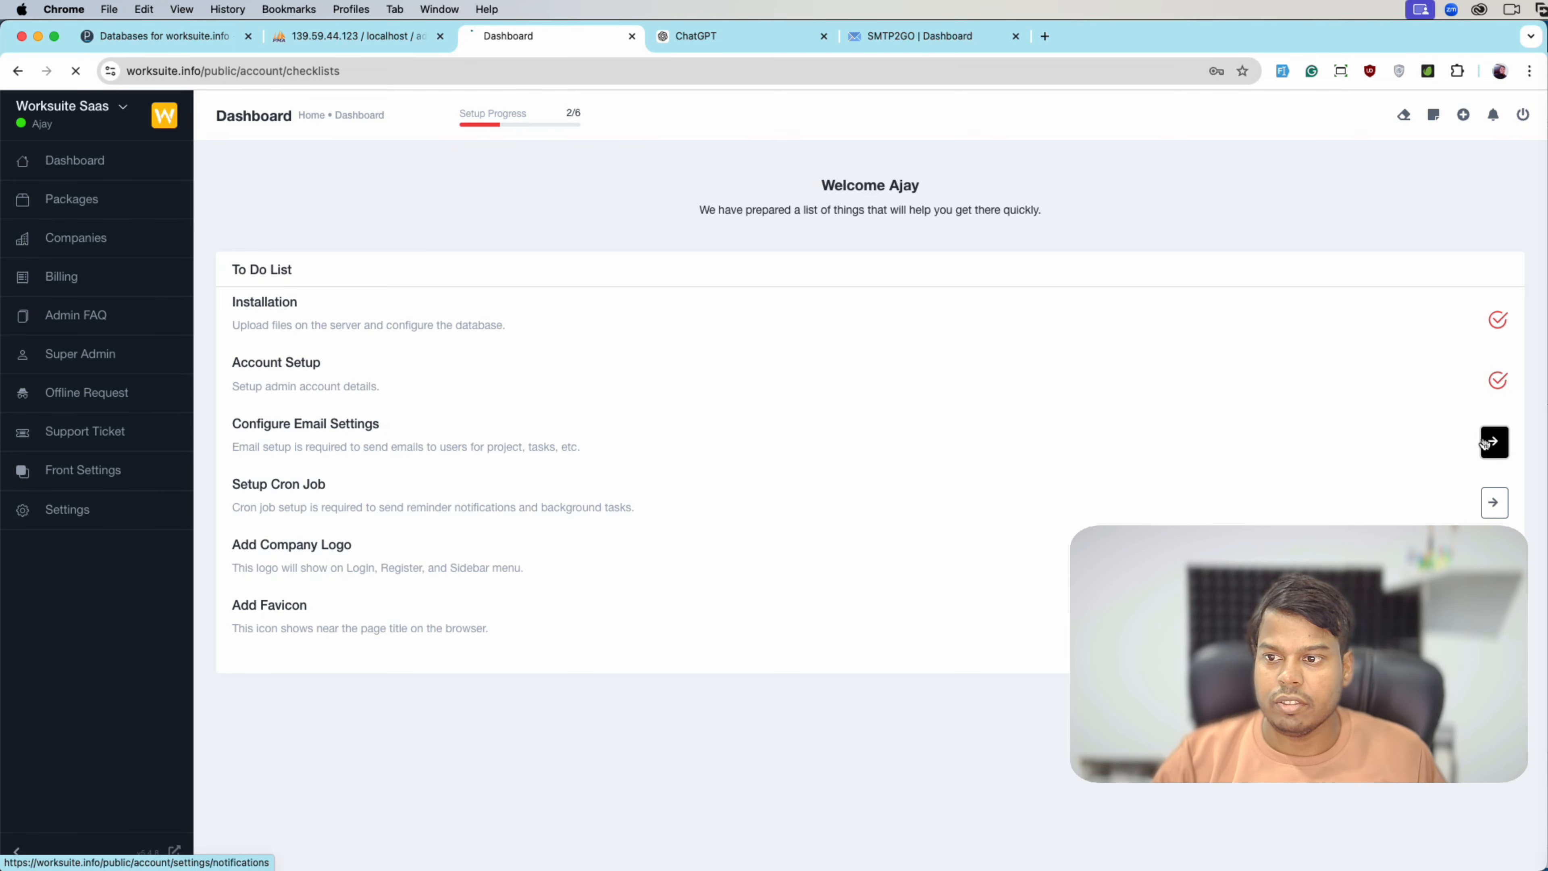
scroll(877, 486, down, 2)
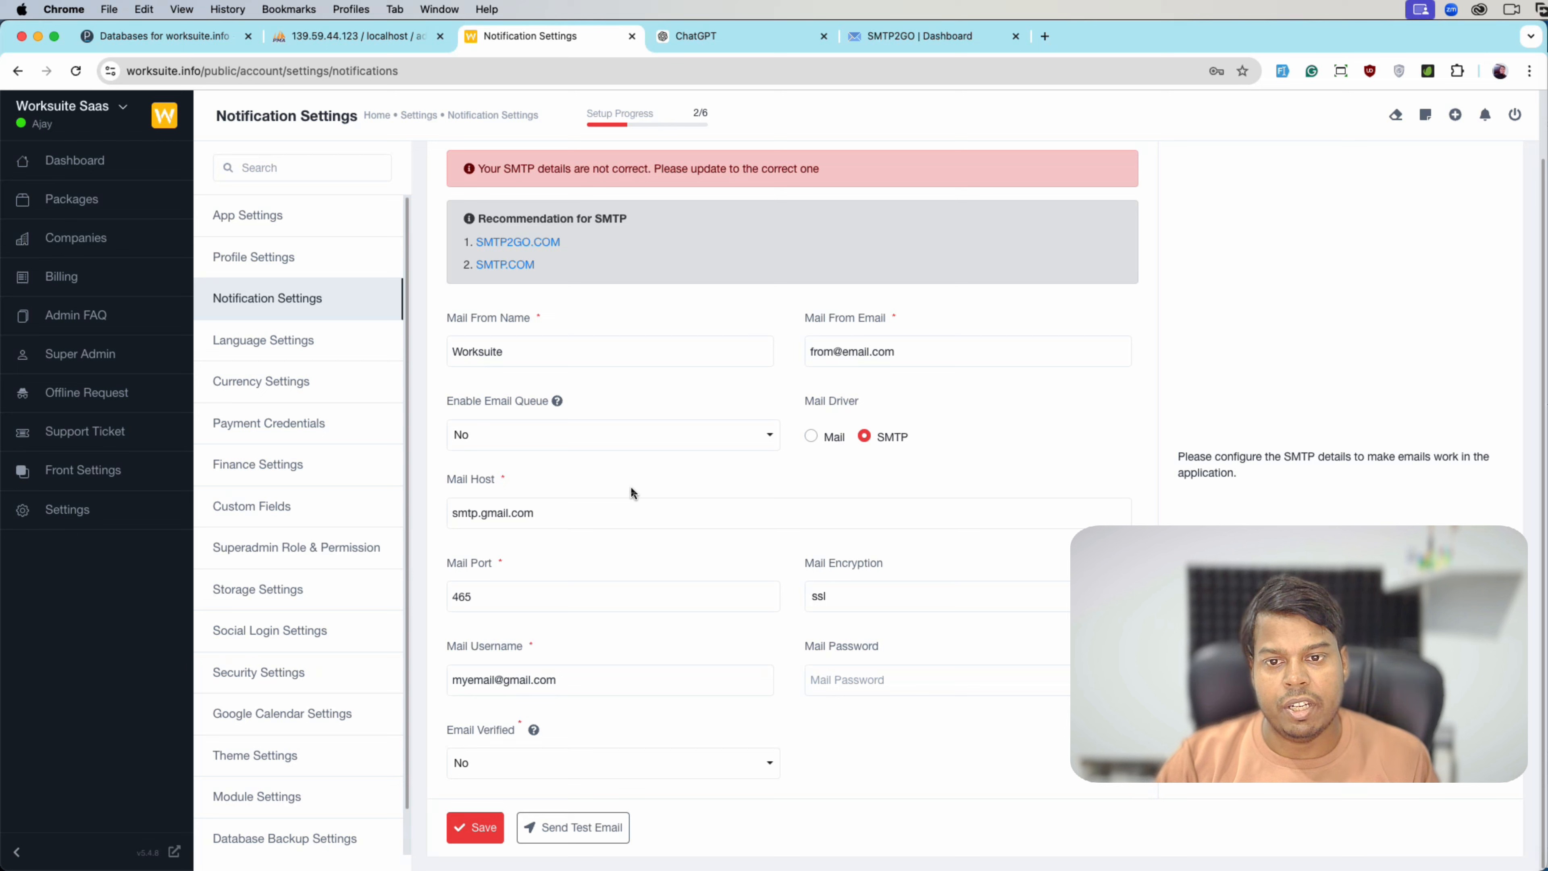
click(542, 361)
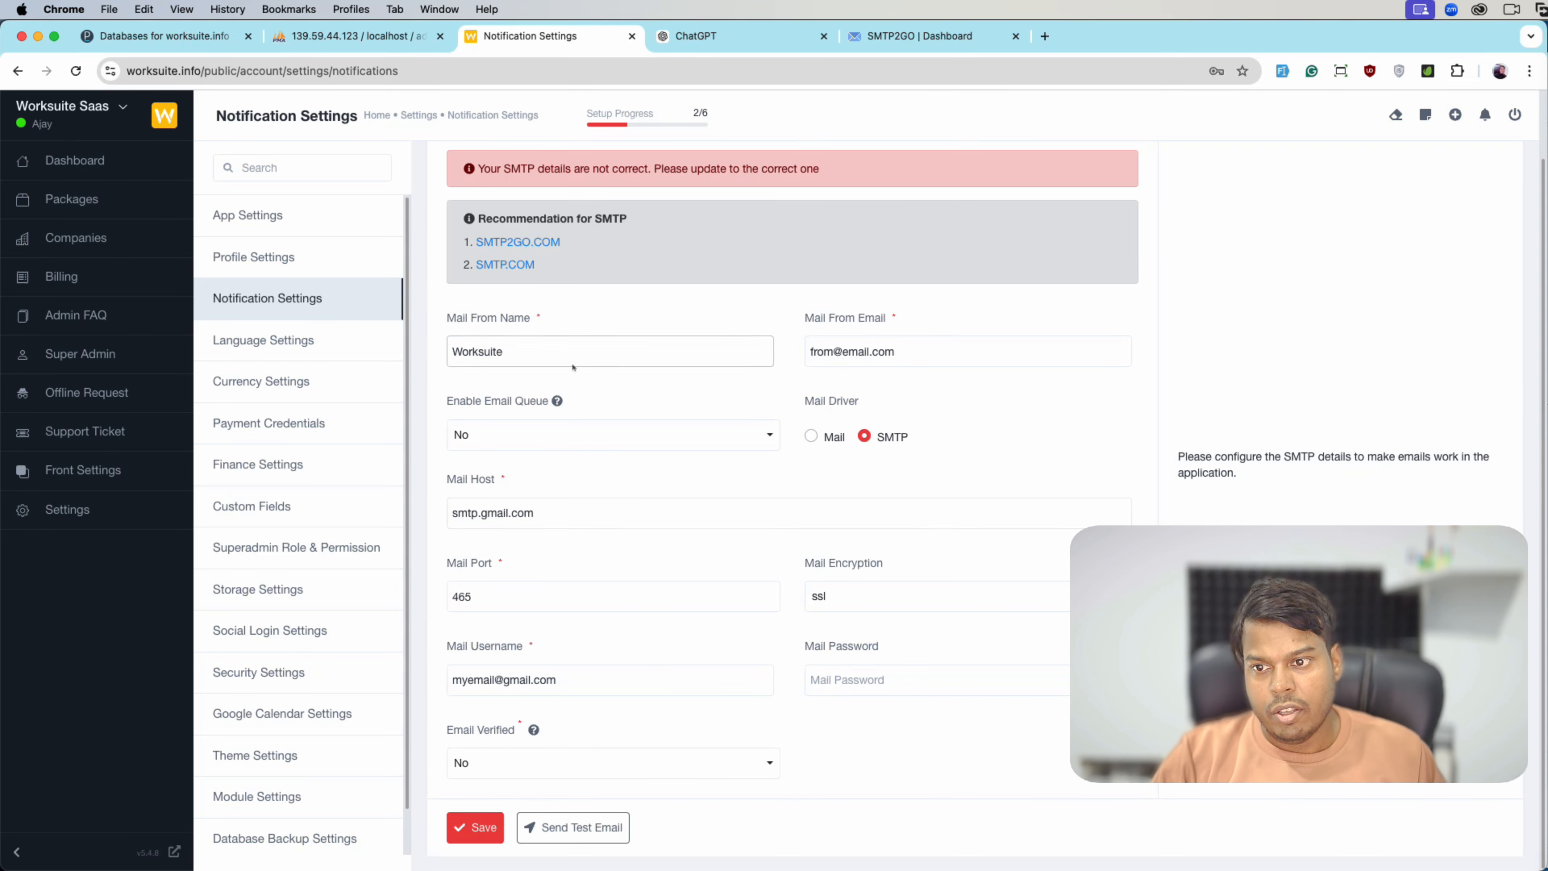
click(507, 251)
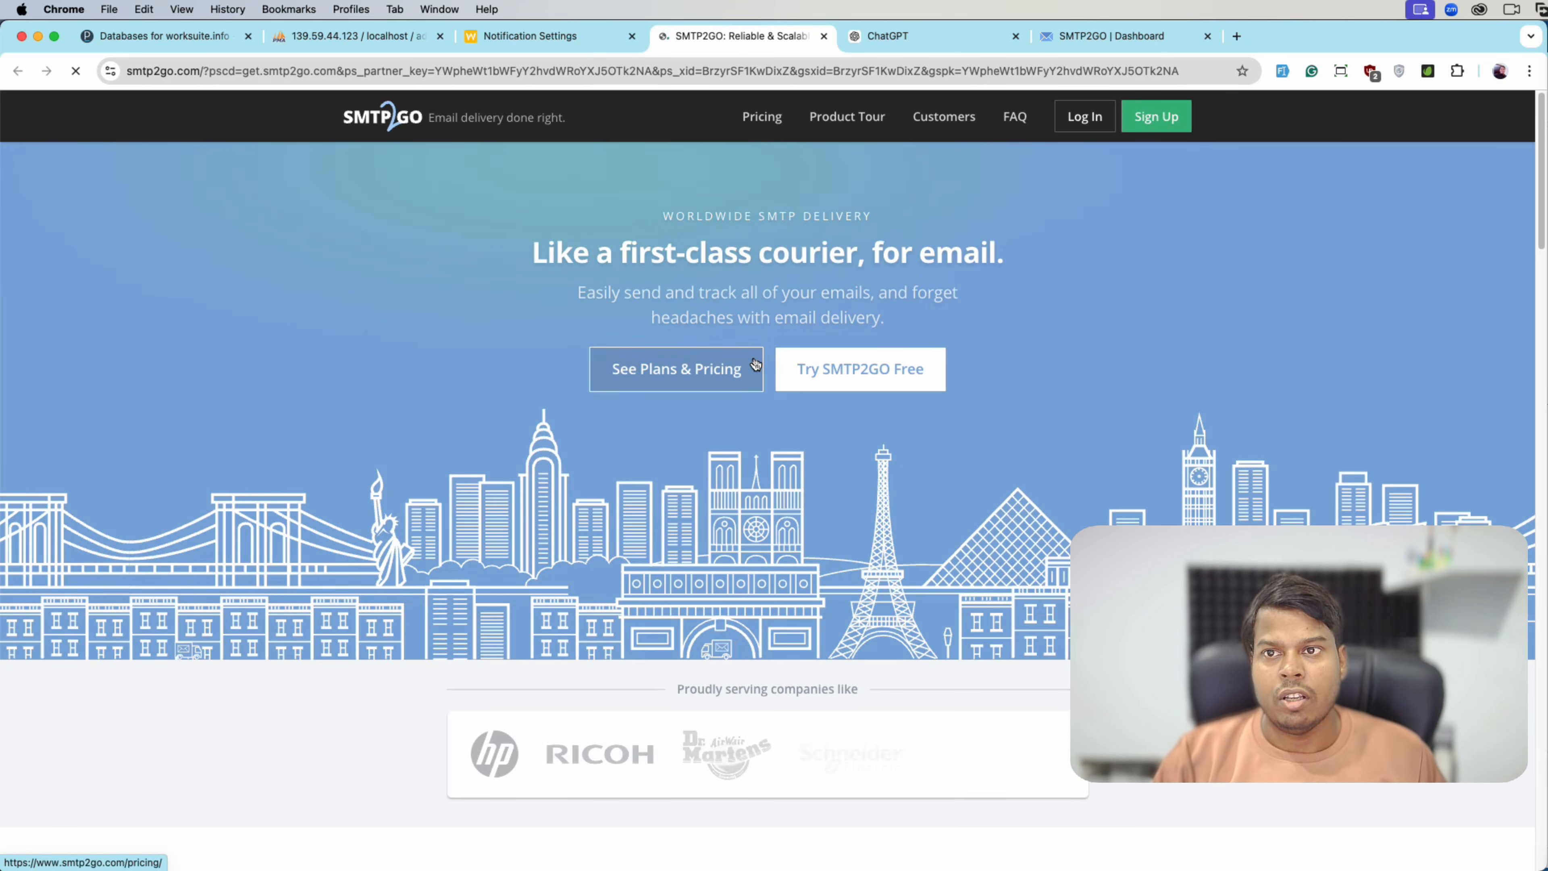
- Log in to SMTP2GO and open the existing user under Sending > SMTP Users
click(1086, 116)
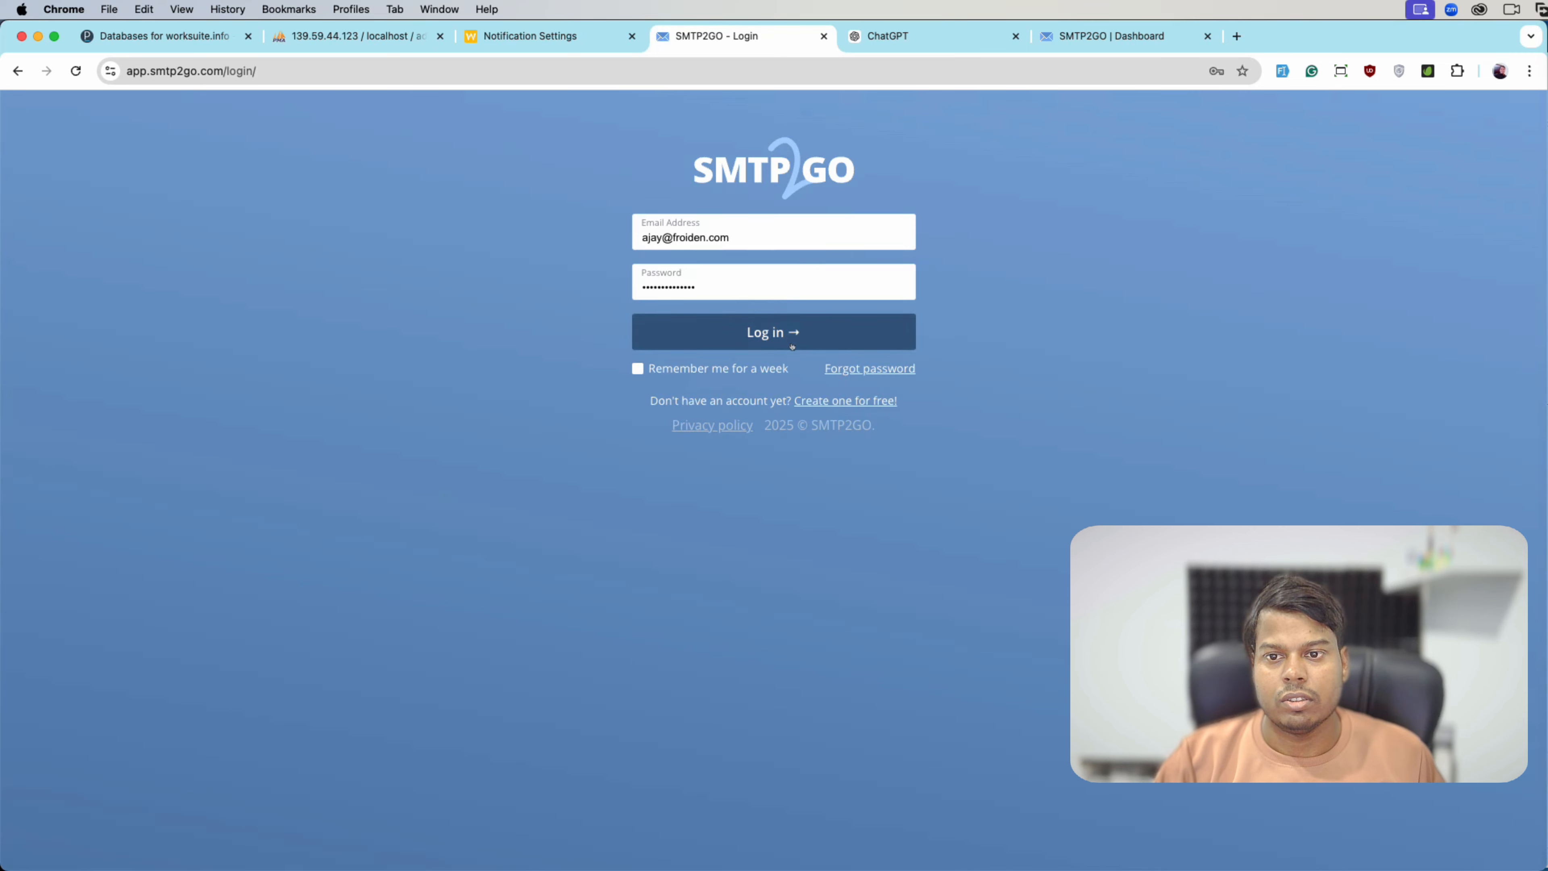
click(790, 344)
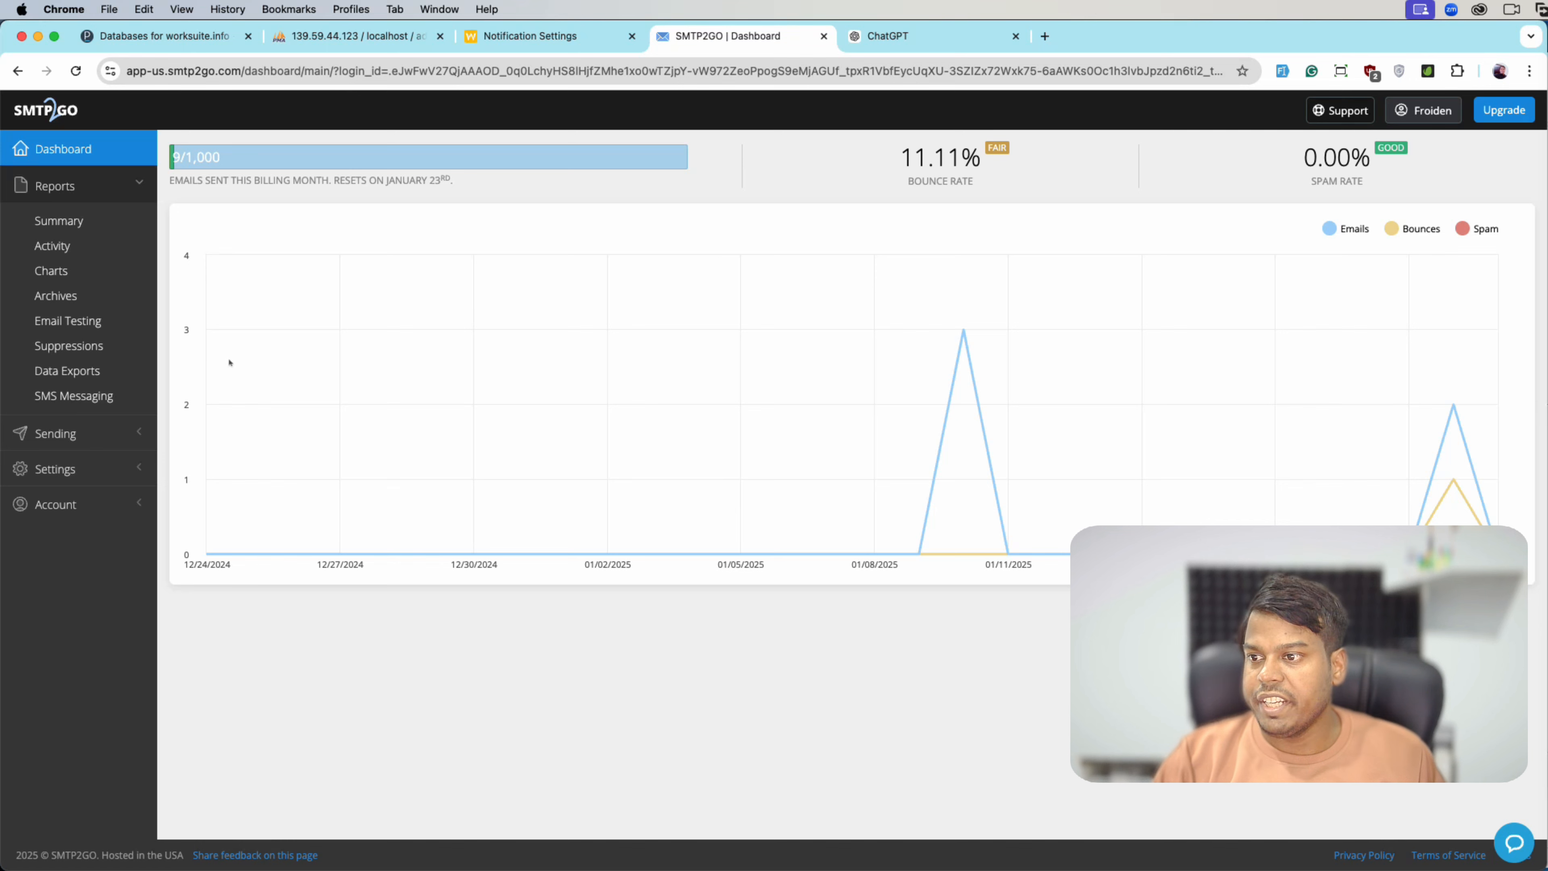
click(79, 433)
click(68, 257)
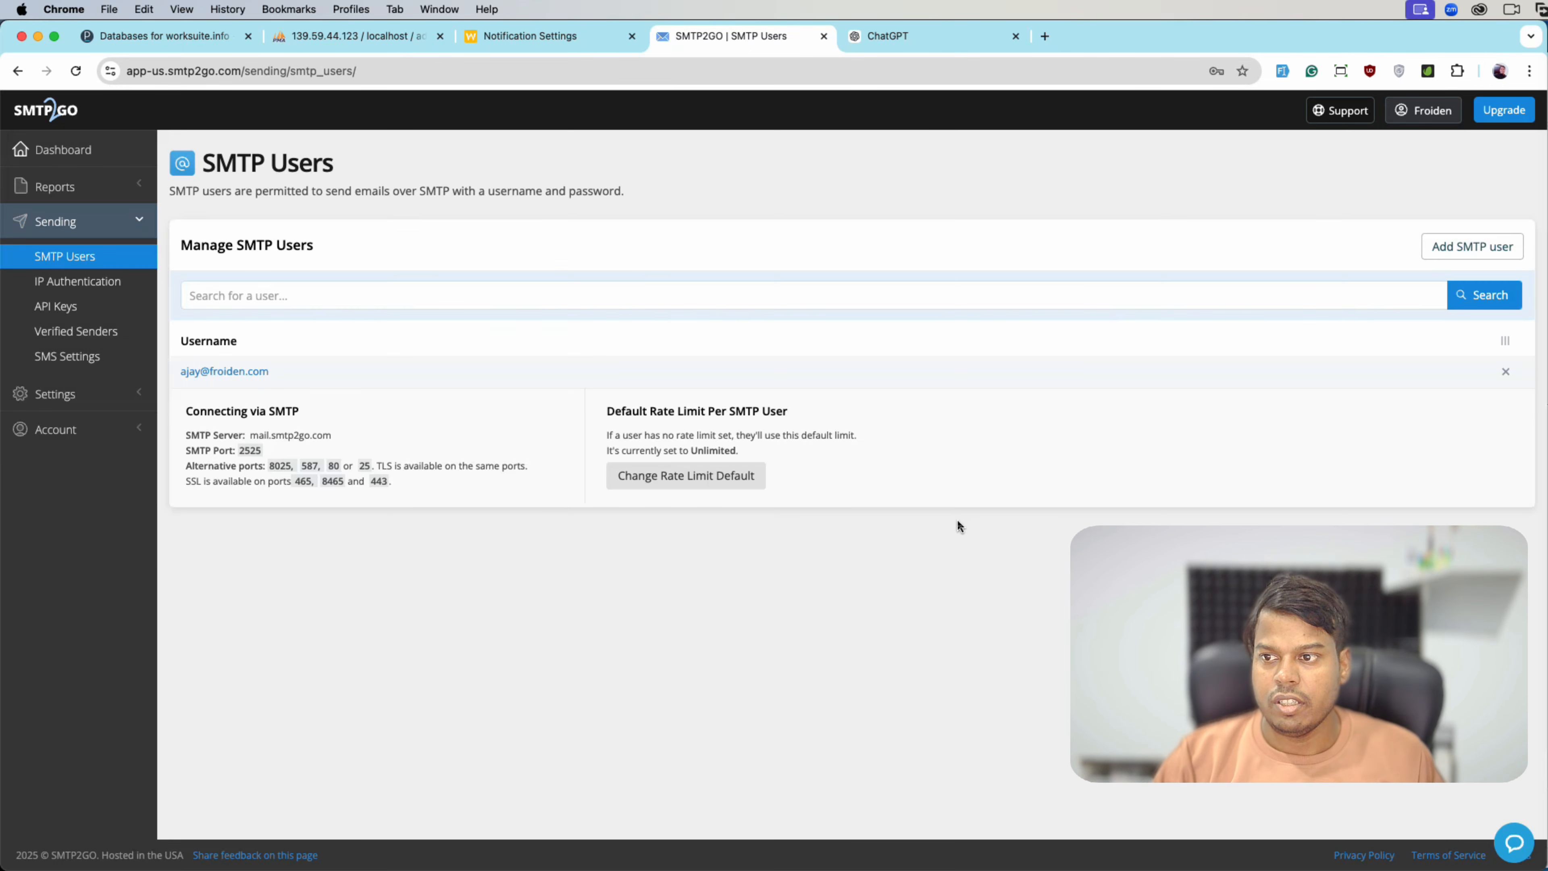
click(247, 379)
- Copy the SMTP2GO username into Worksuite's Mail Username field
drag(615, 304, 363, 292)
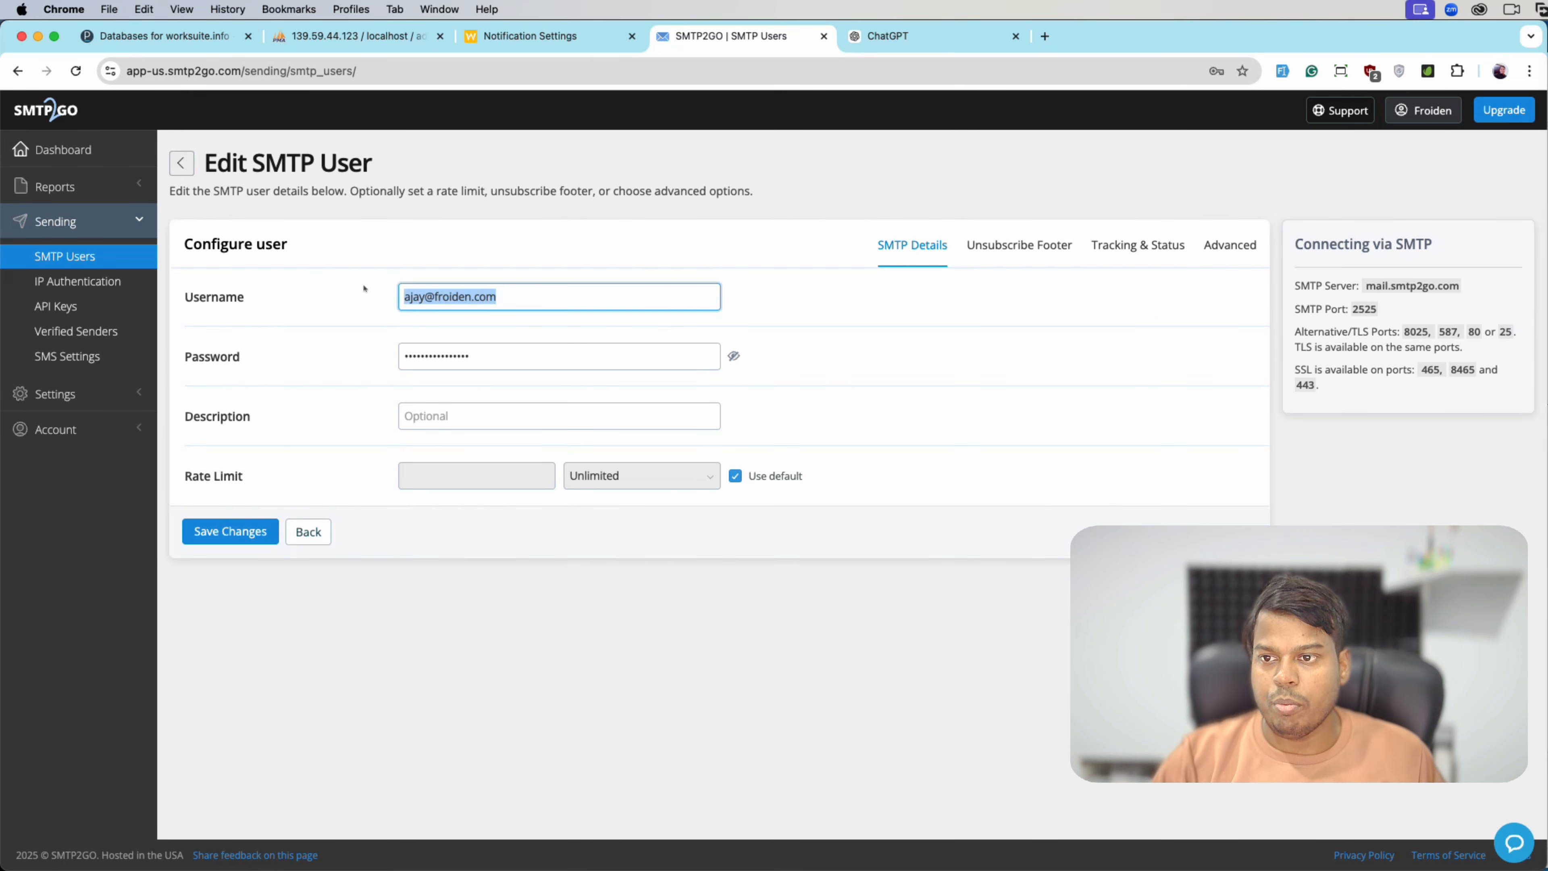
key(super+c)
click(514, 43)
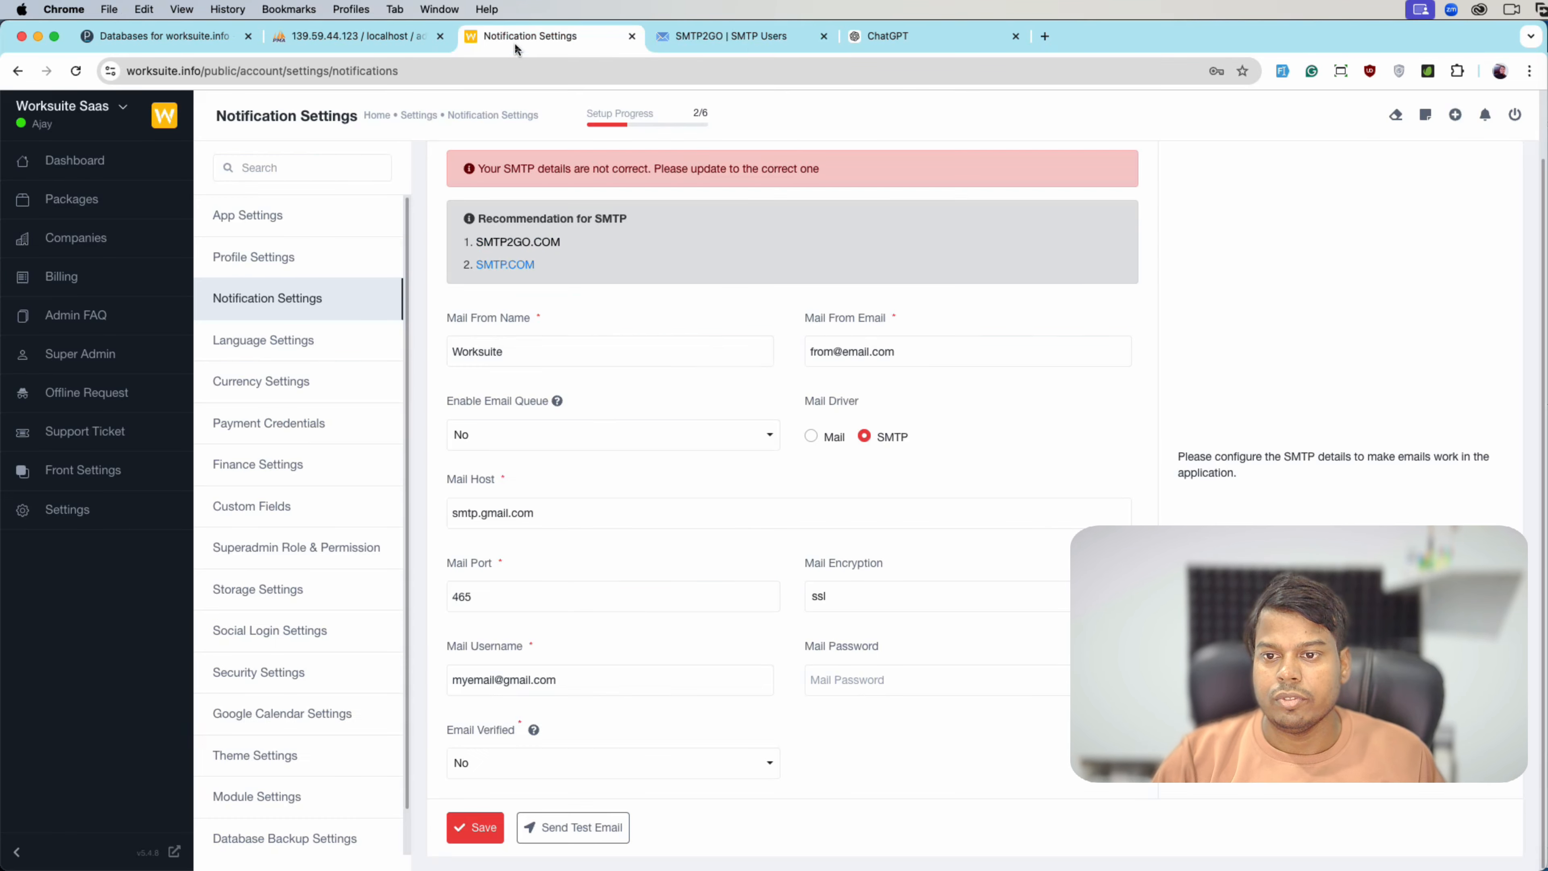
click(553, 674)
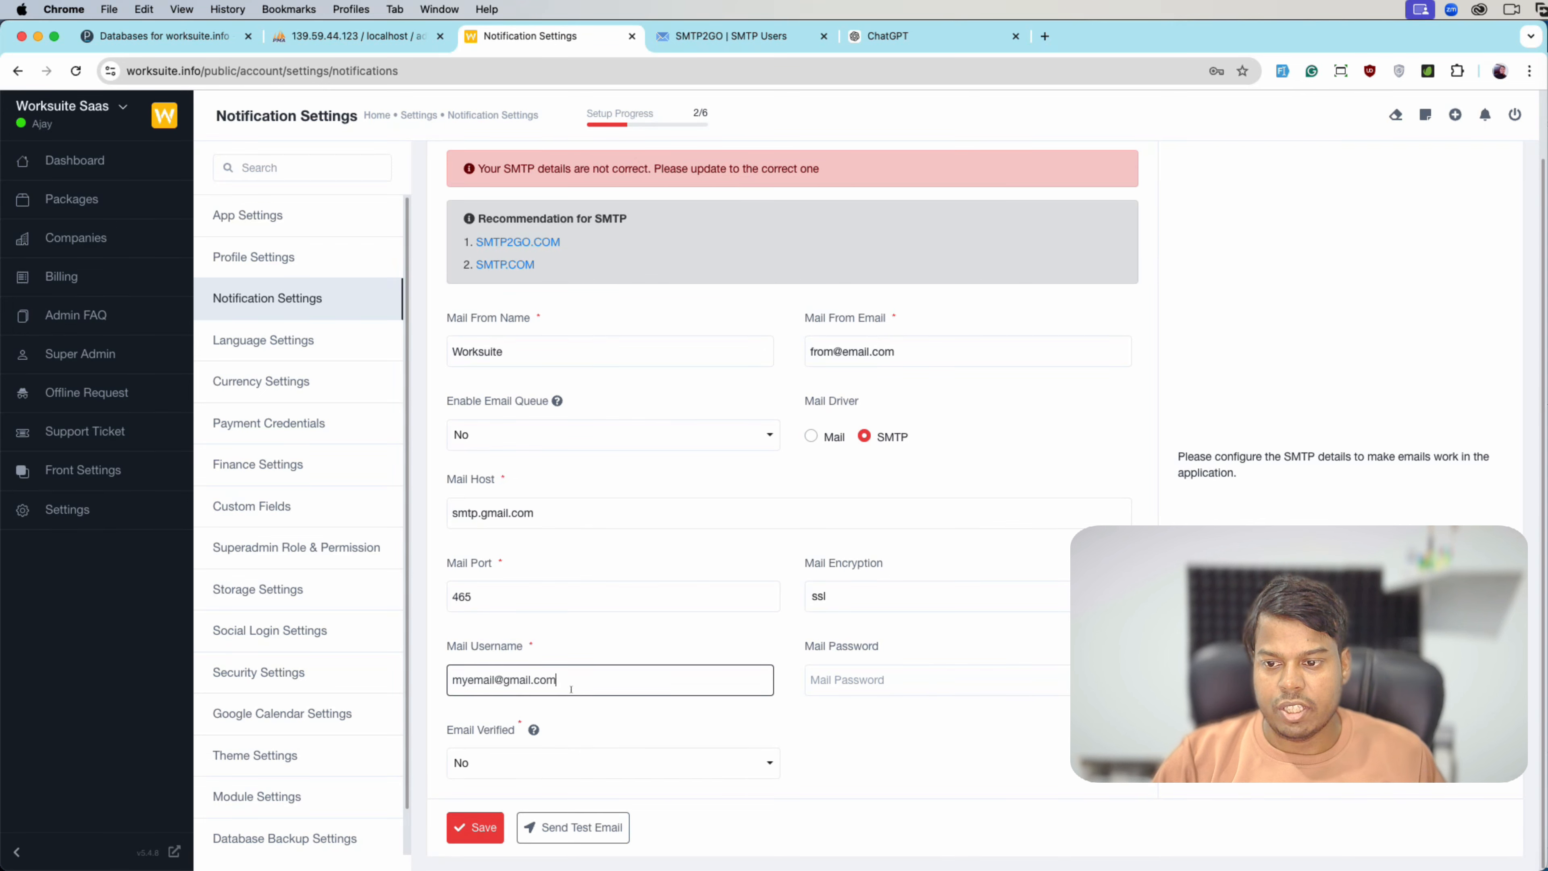
key(super+a)
key(super+v)
- Copy the SMTP2GO user's password into Worksuite's Mail Password field
click(731, 37)
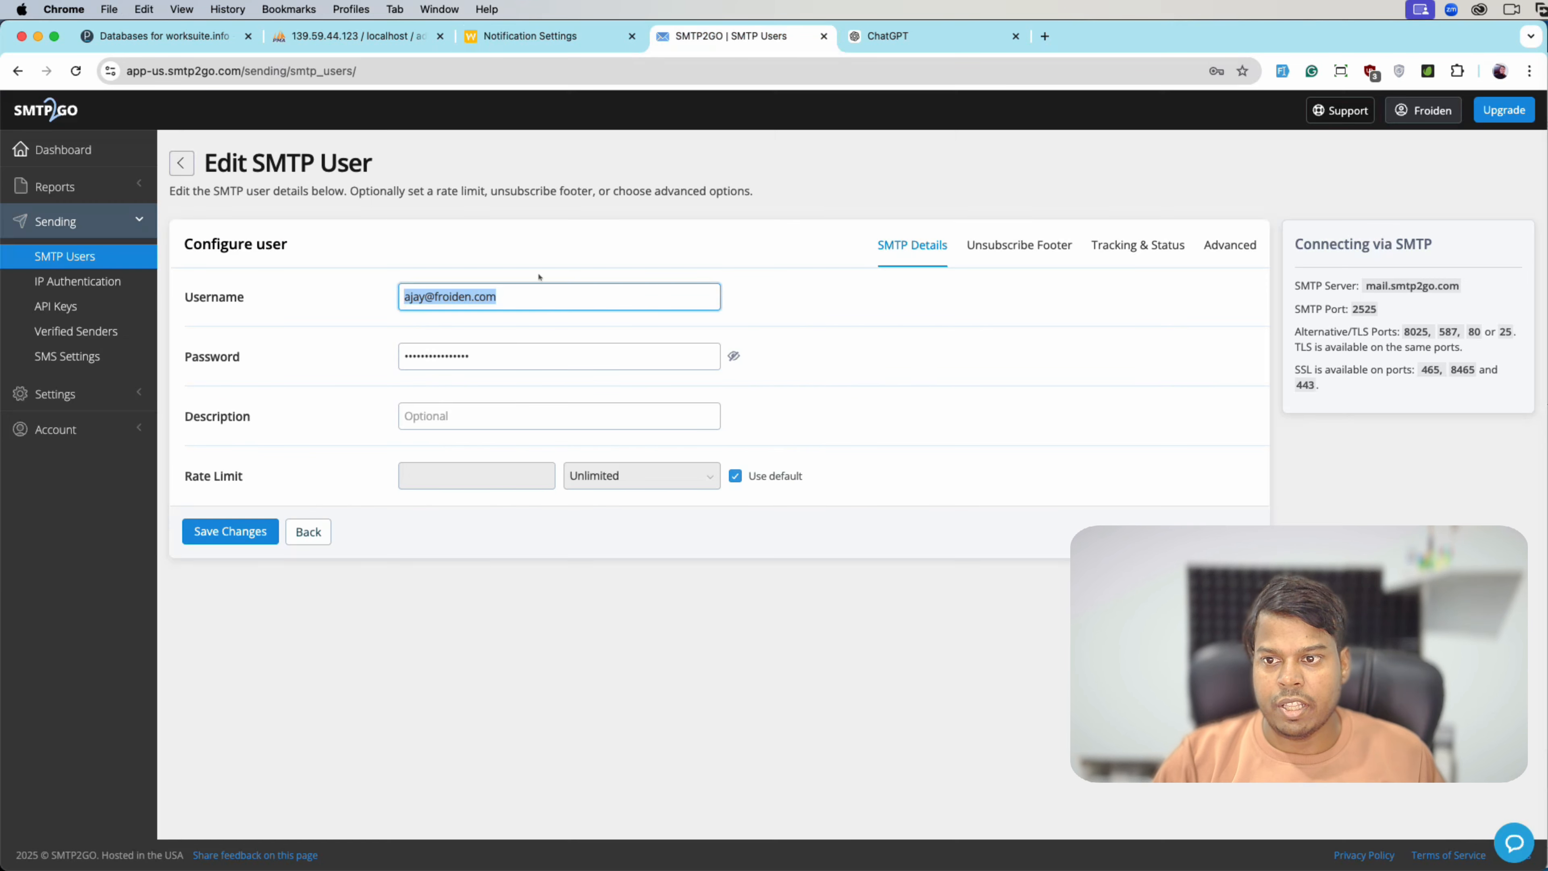
click(733, 358)
drag(683, 359, 396, 358)
key(super+c)
click(733, 357)
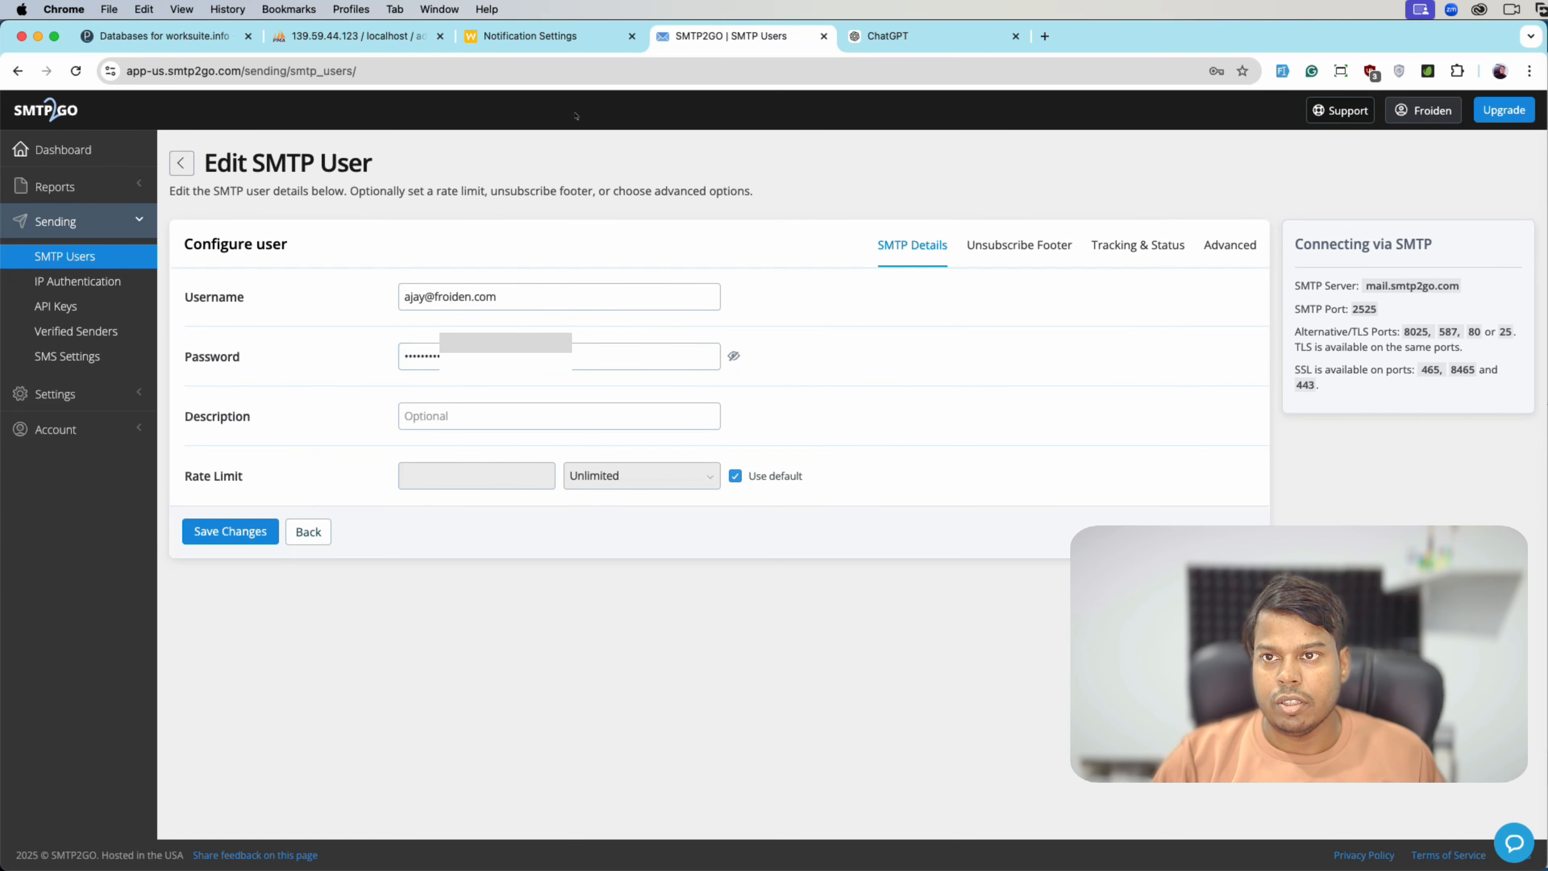
click(537, 37)
click(873, 671)
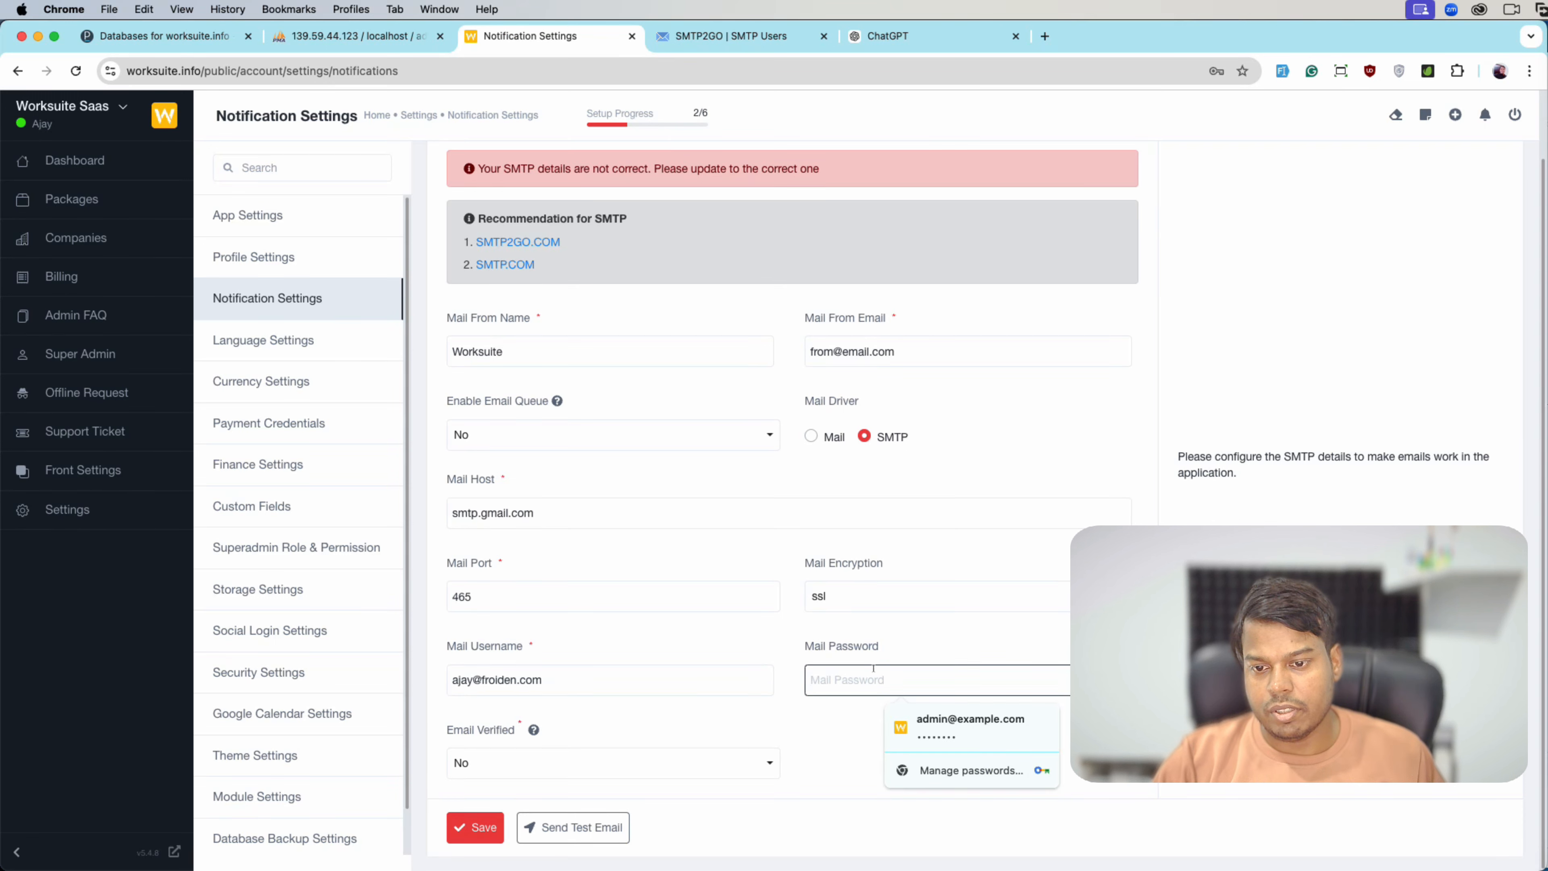
key(super+v)
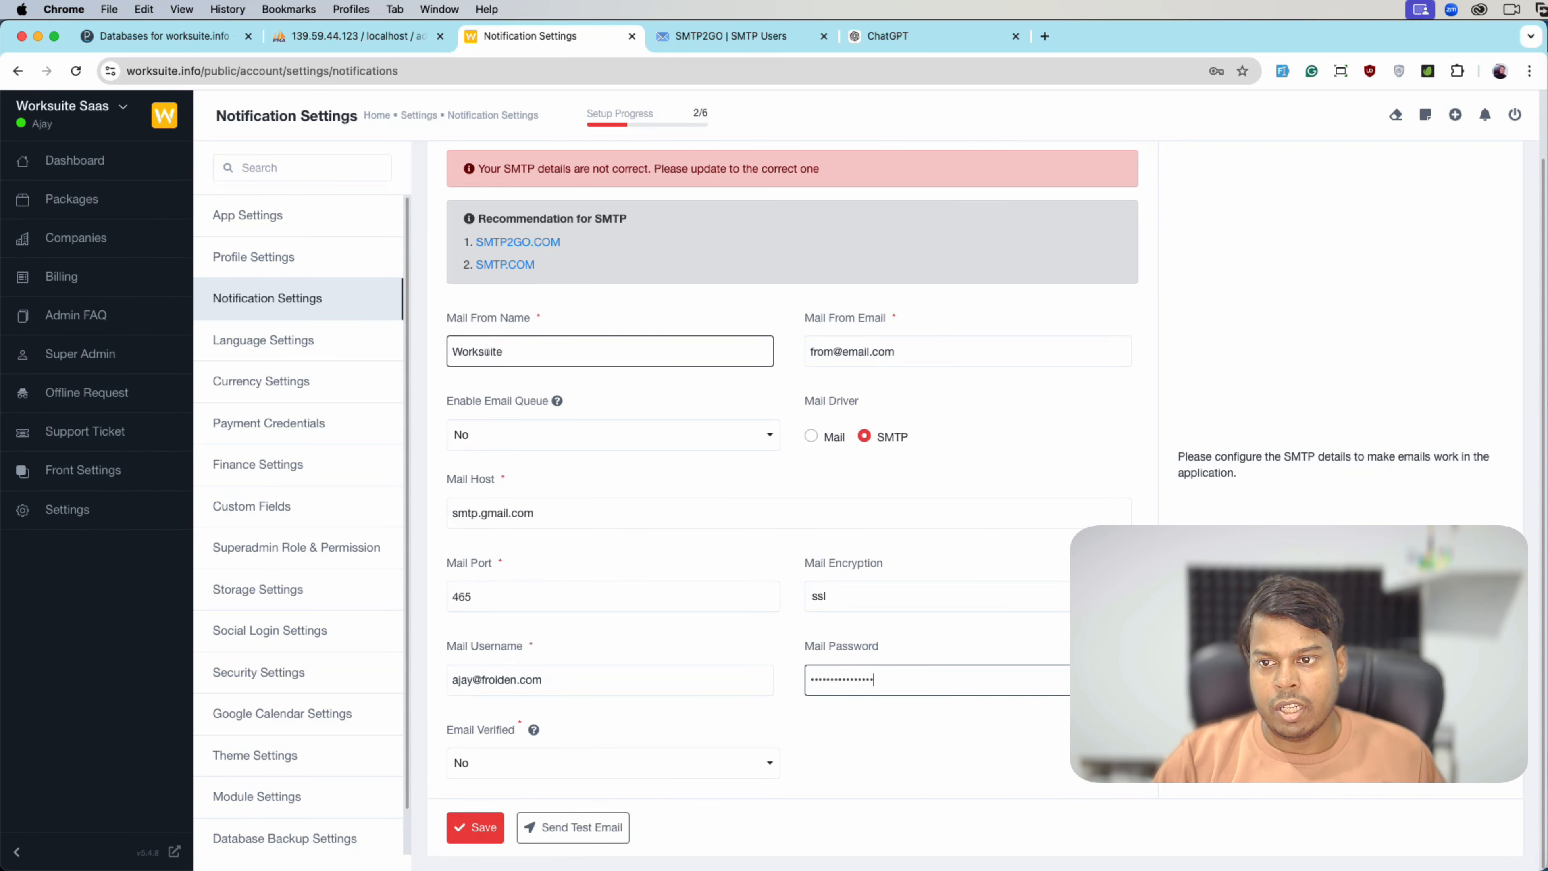
- Replace the Mail From Email placeholder with the sender's address
click(525, 352)
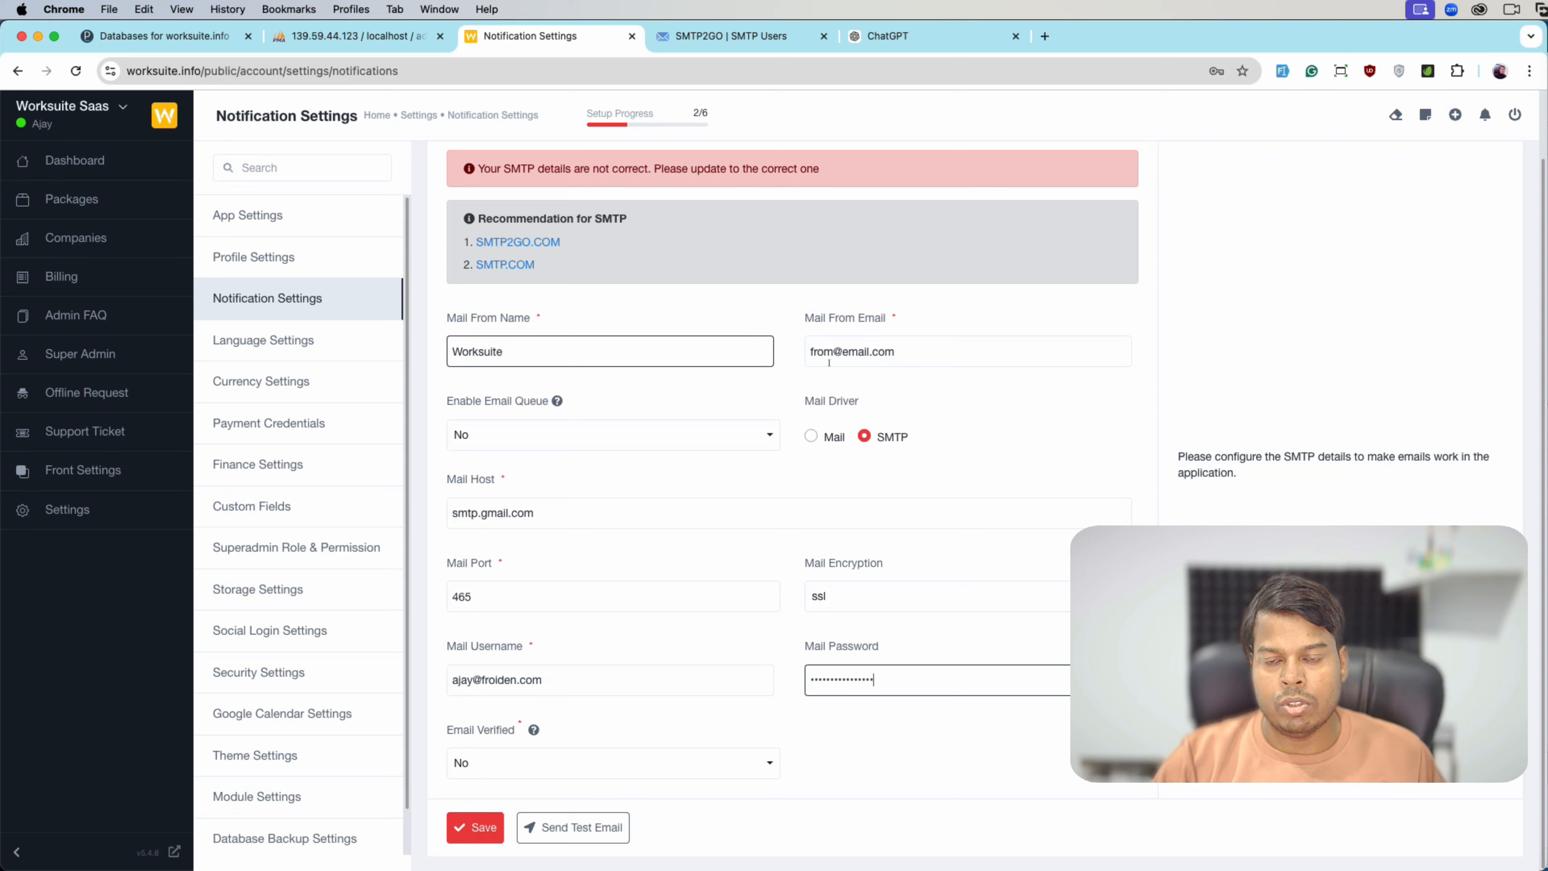
key(shift+Tab)
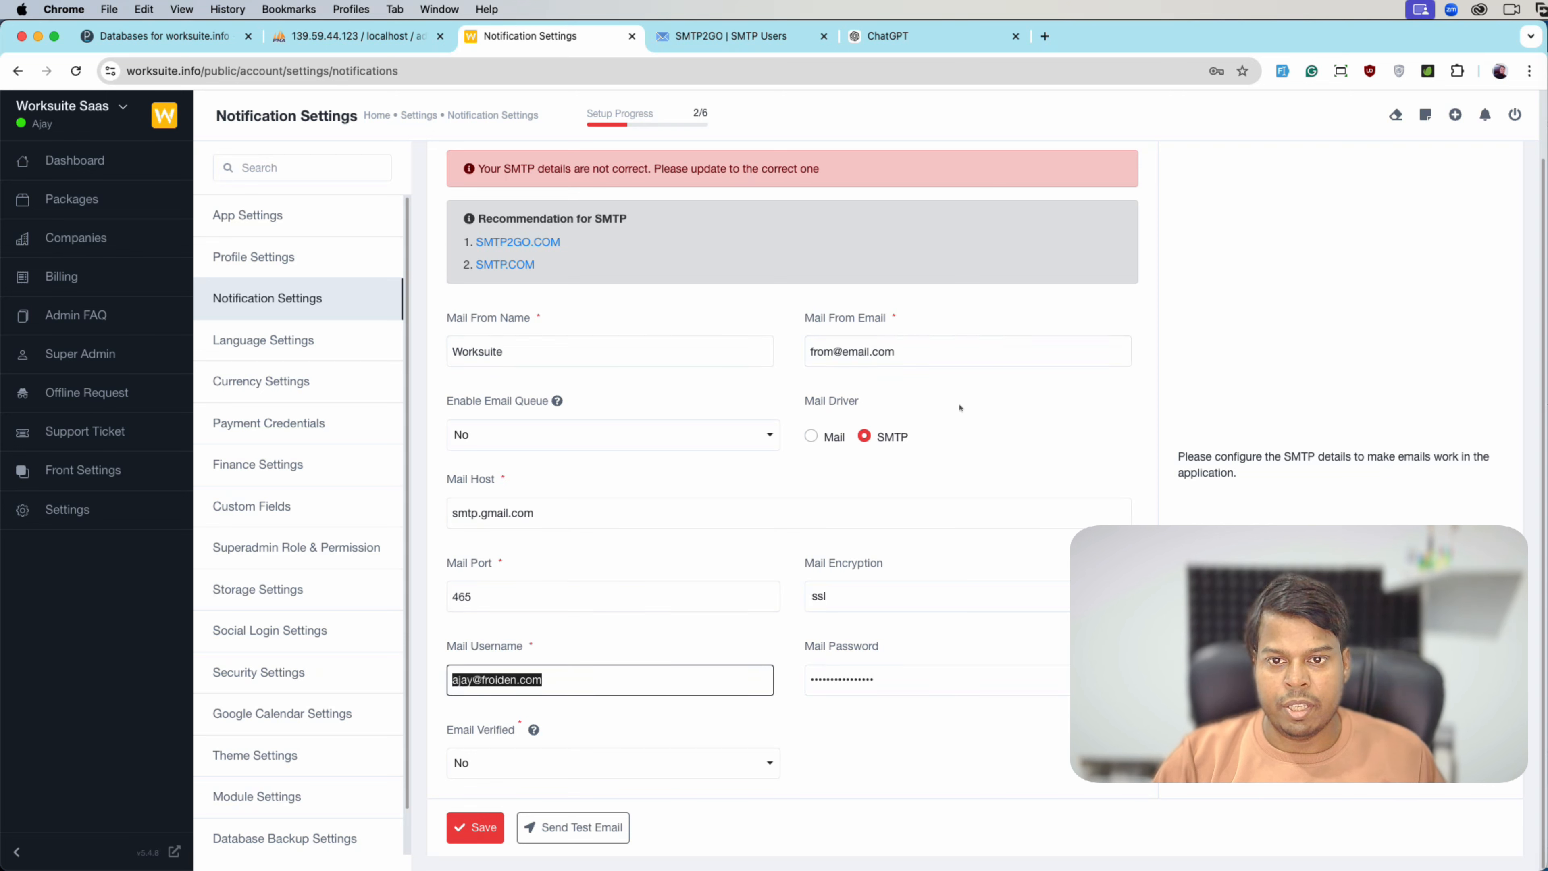
click(961, 351)
key(super+a)
key(super+v)
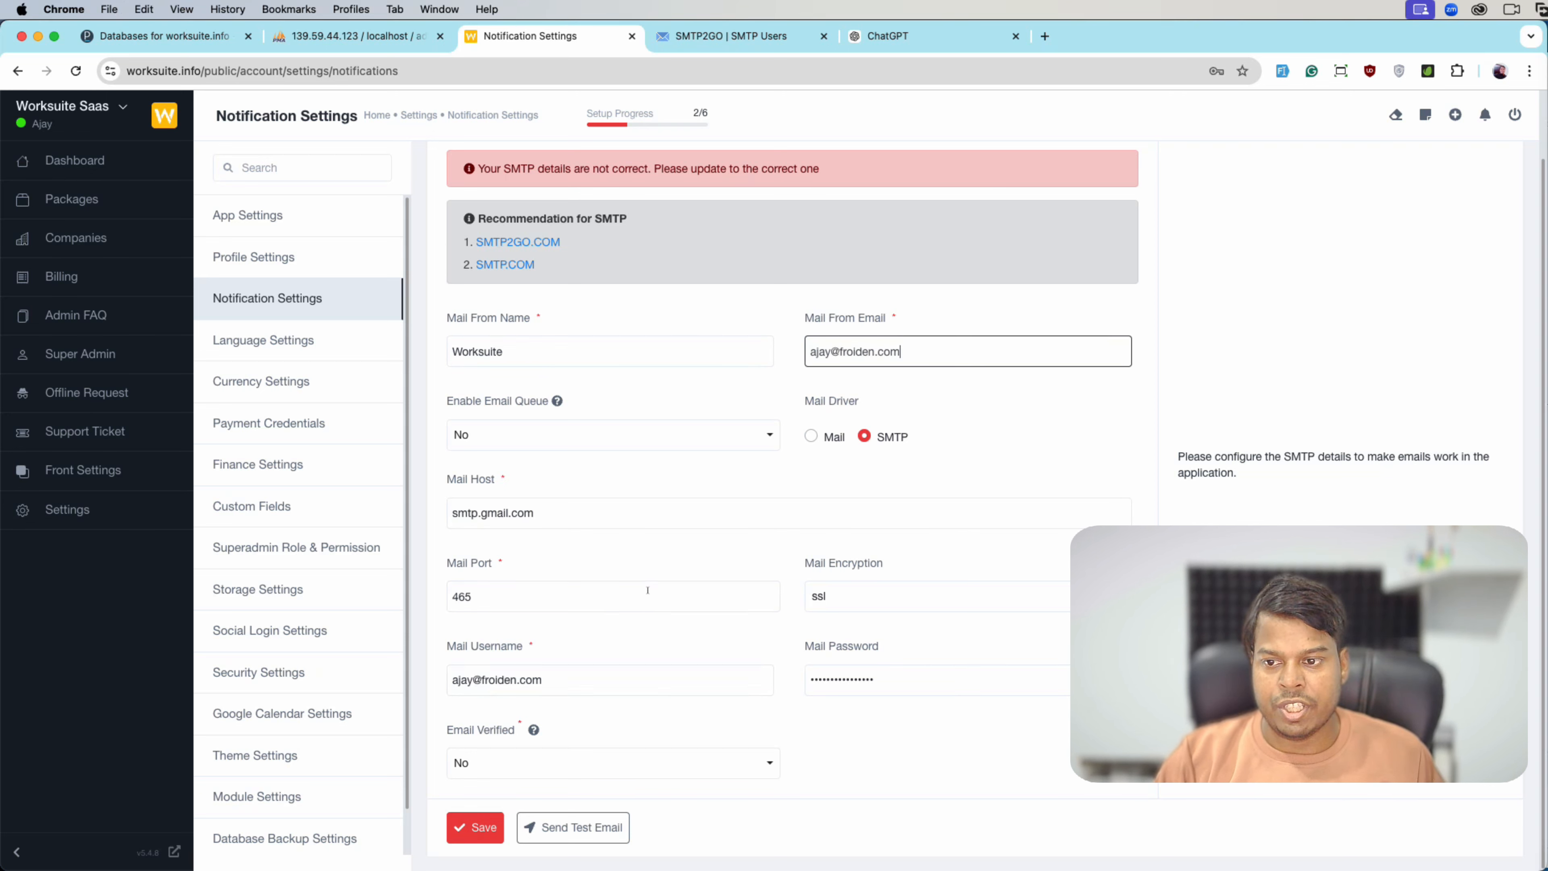
- Replace the smtp.gmail.com Mail Host with mail.smtp2go.com
click(735, 36)
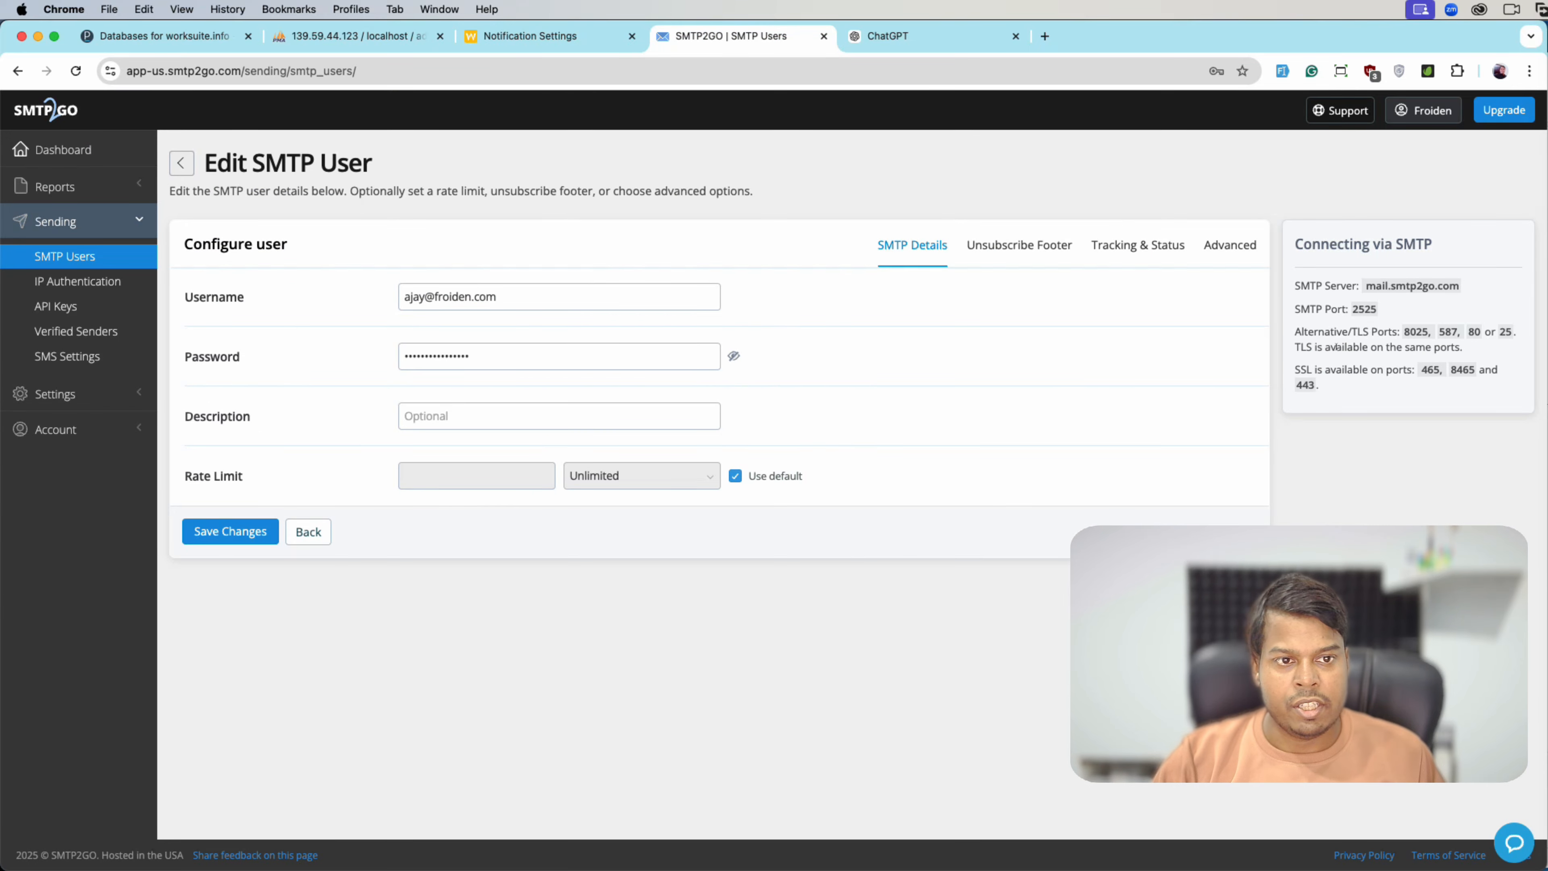
drag(1368, 285, 1462, 286)
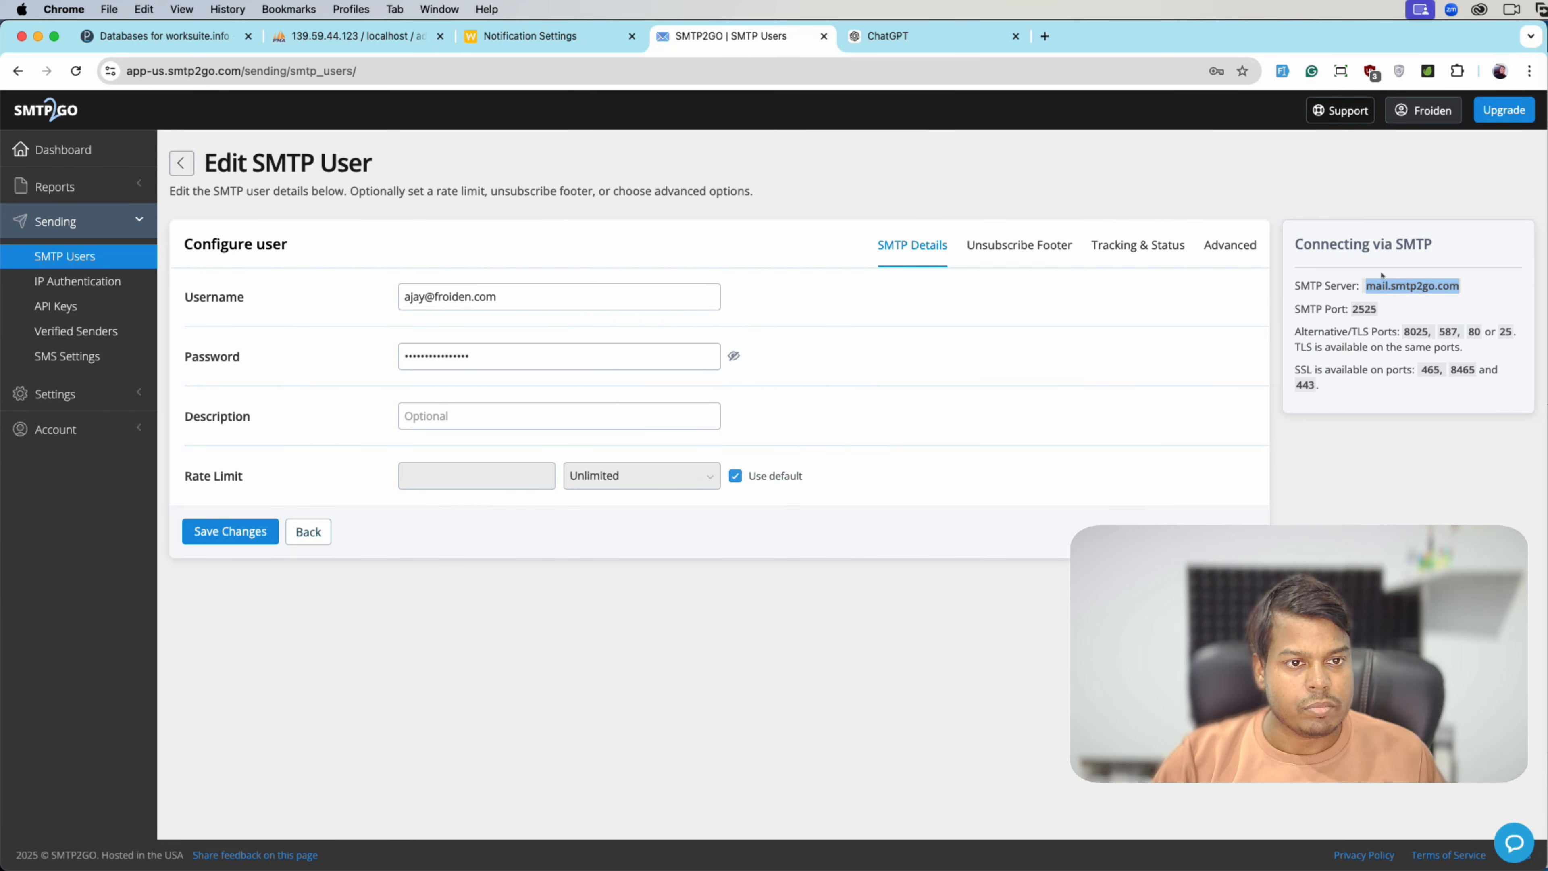
click(490, 47)
click(569, 514)
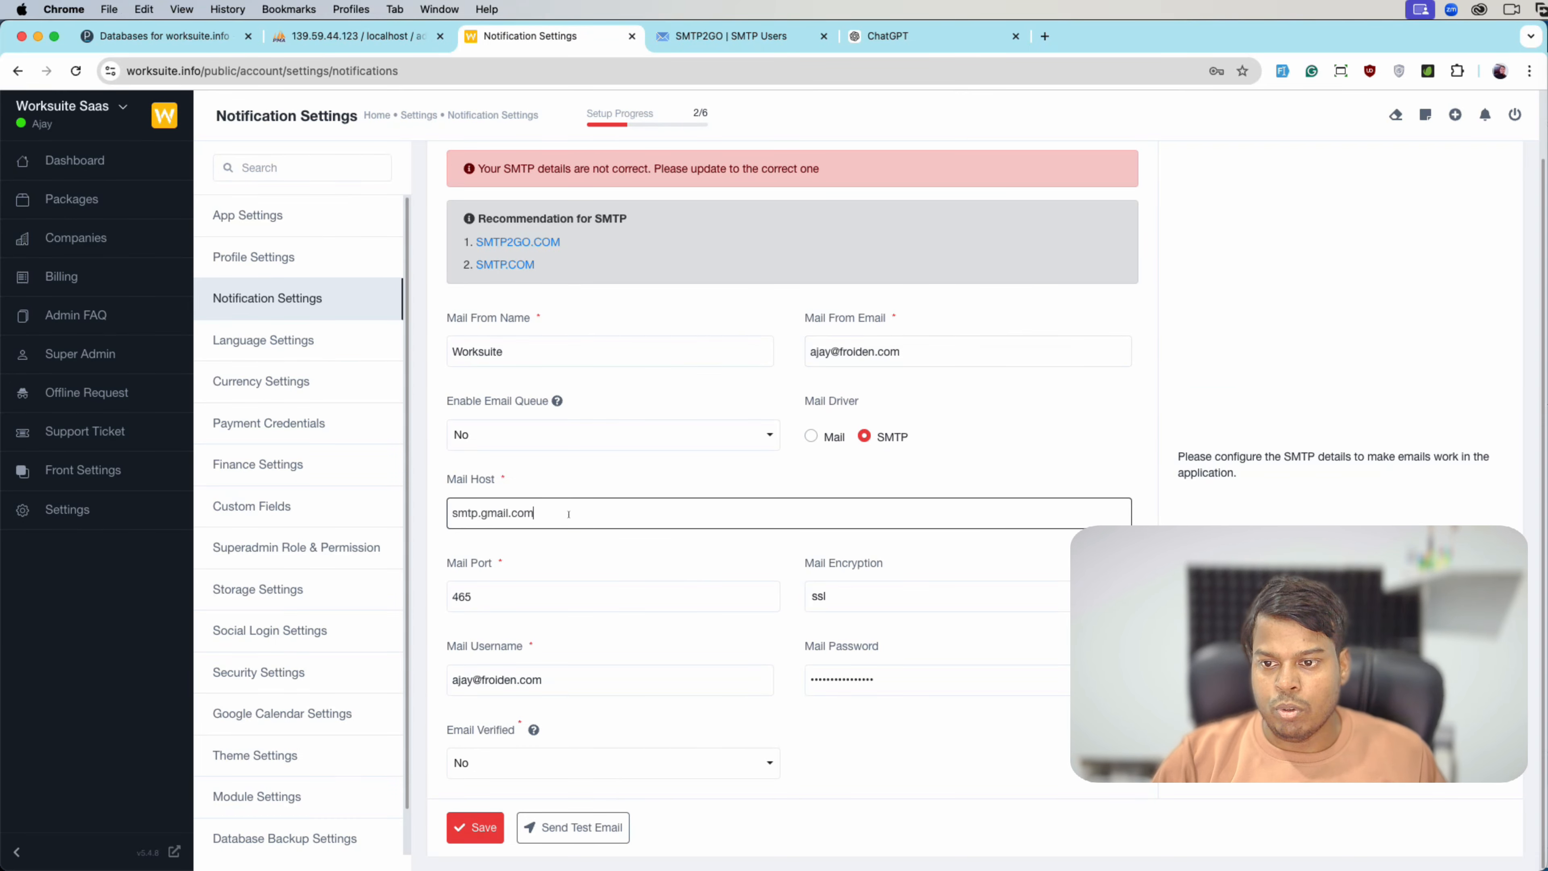
key(super+a)
key(super+v)
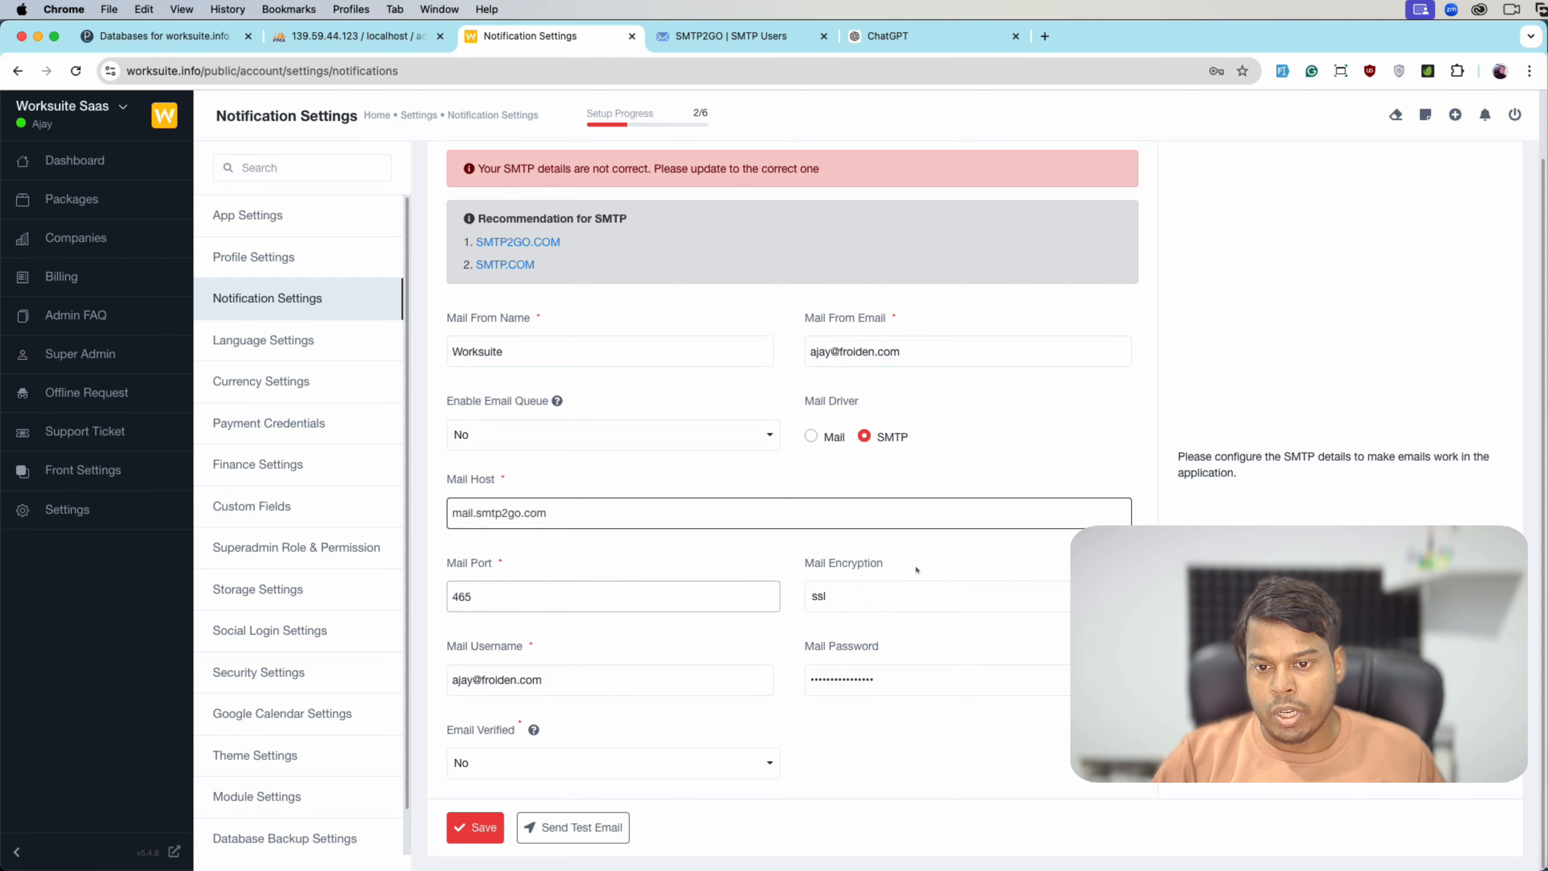
- Set Email Verified to Yes and save the mail settings
click(726, 36)
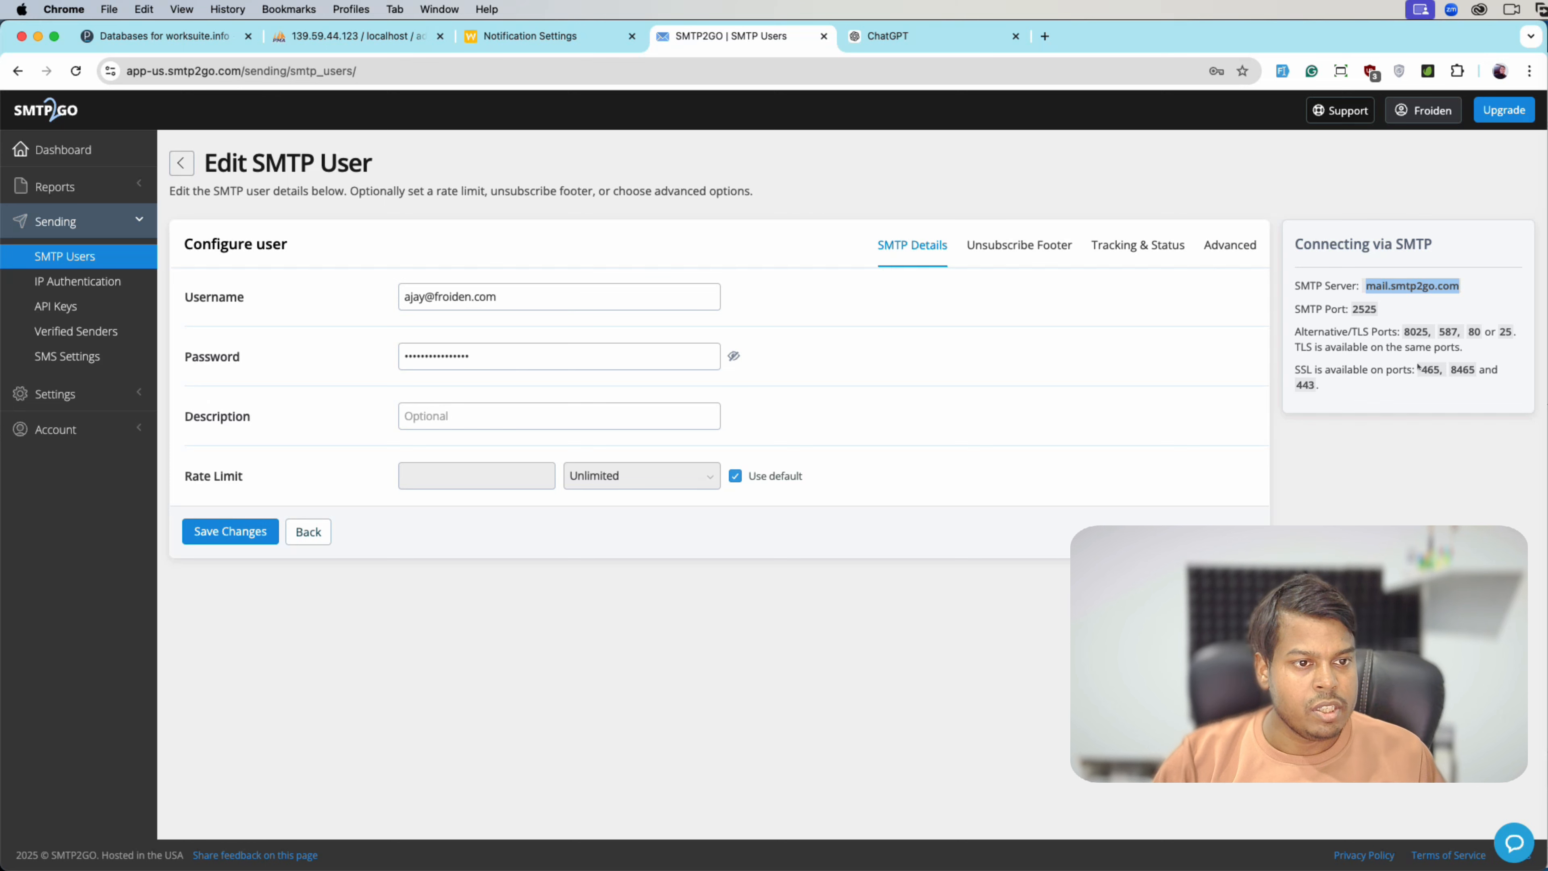
click(585, 37)
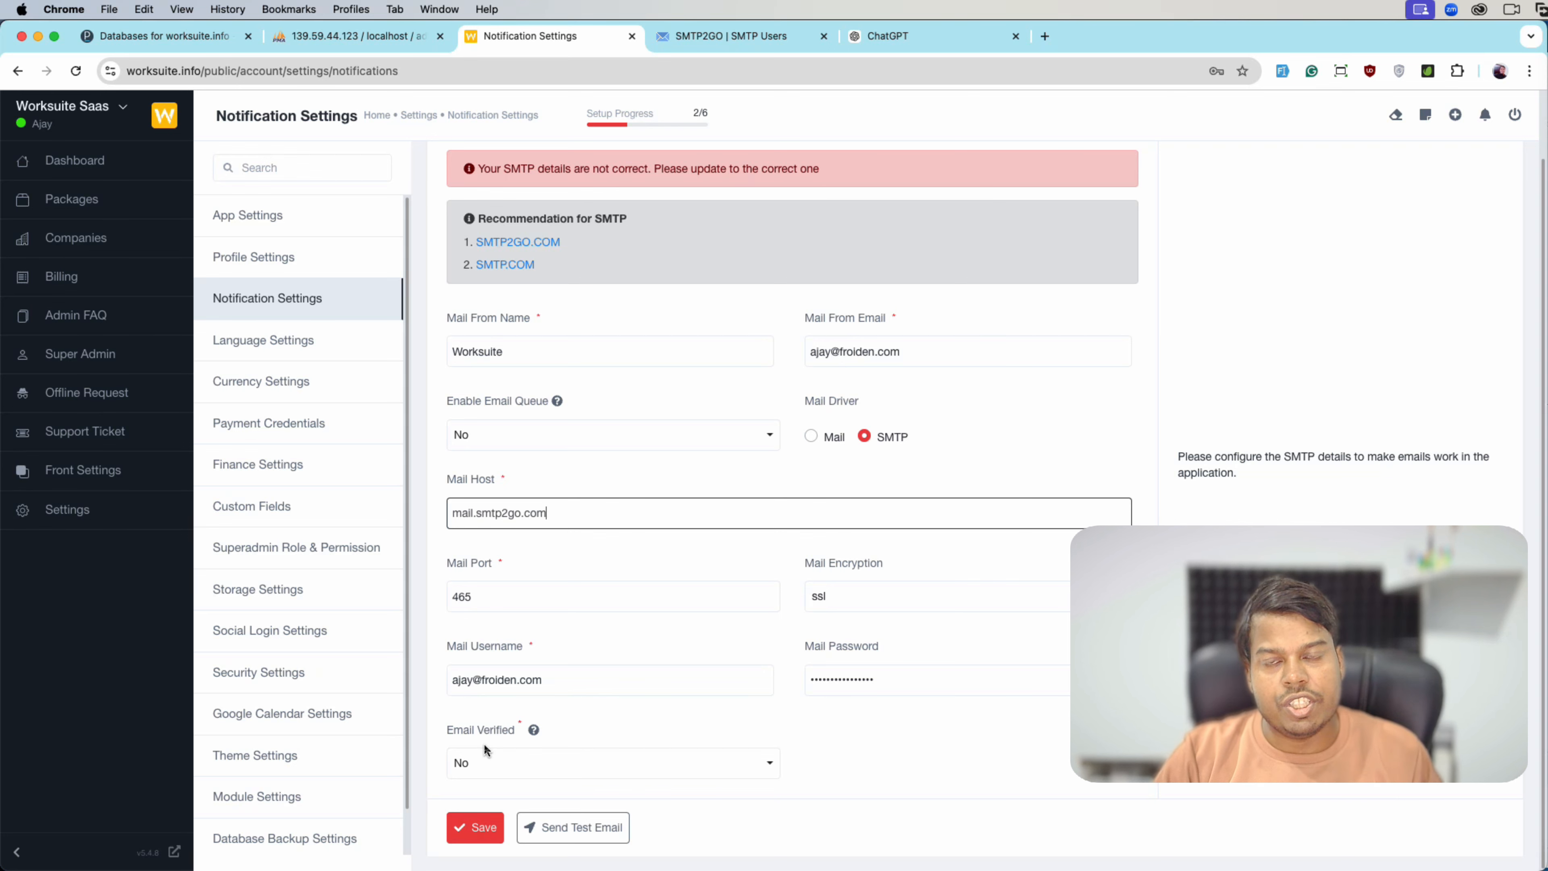
click(484, 757)
click(739, 695)
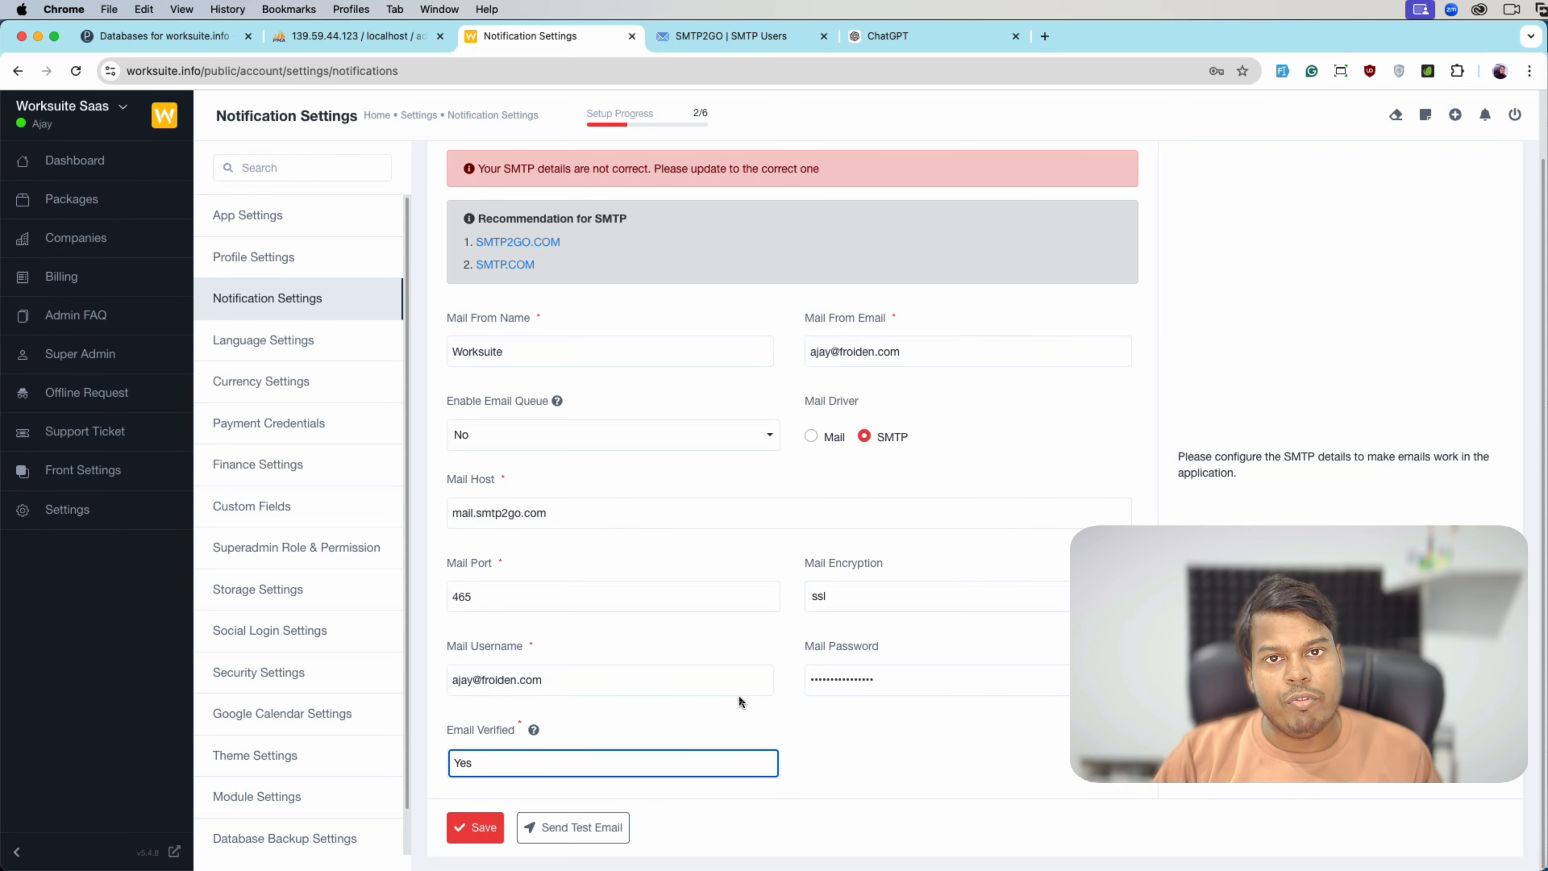
click(473, 828)
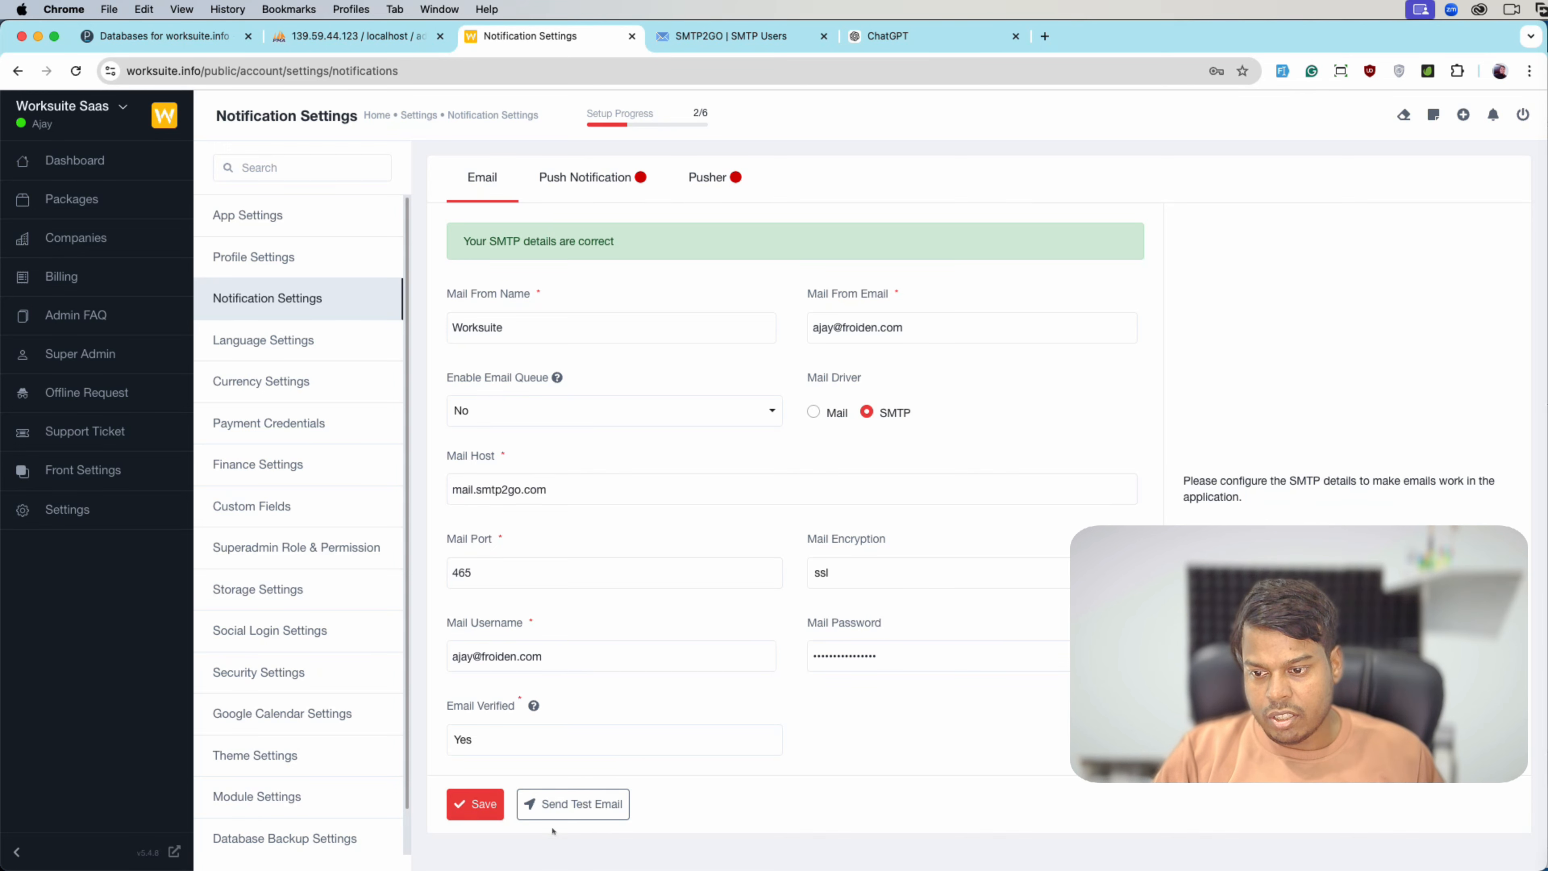
- Send a test email to the admin's Gmail address, then close the dialog and password prompt
click(564, 805)
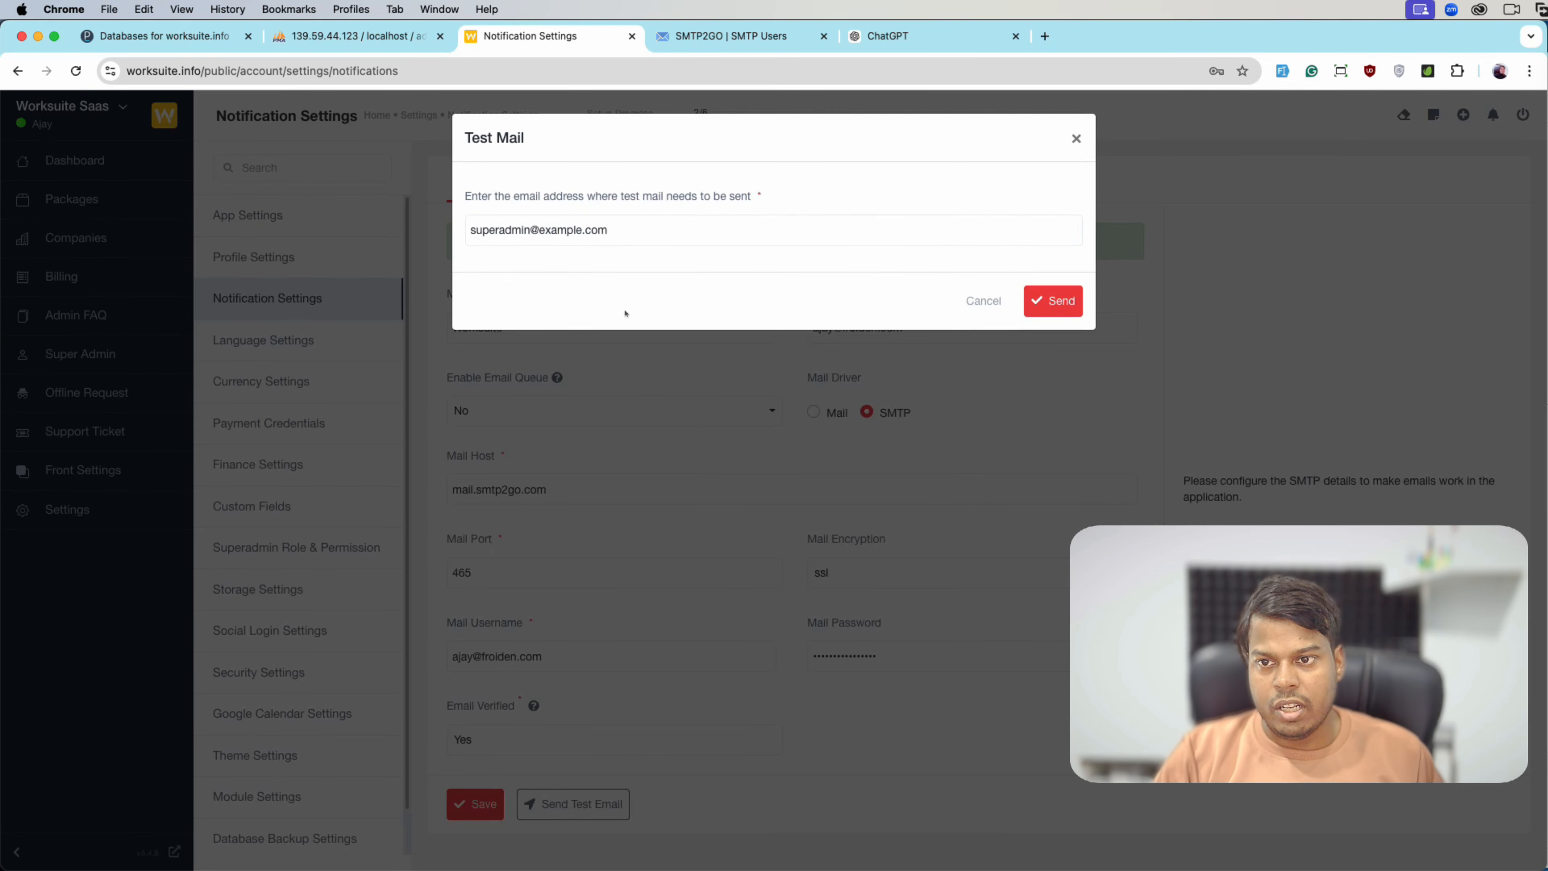
triple_click(627, 231)
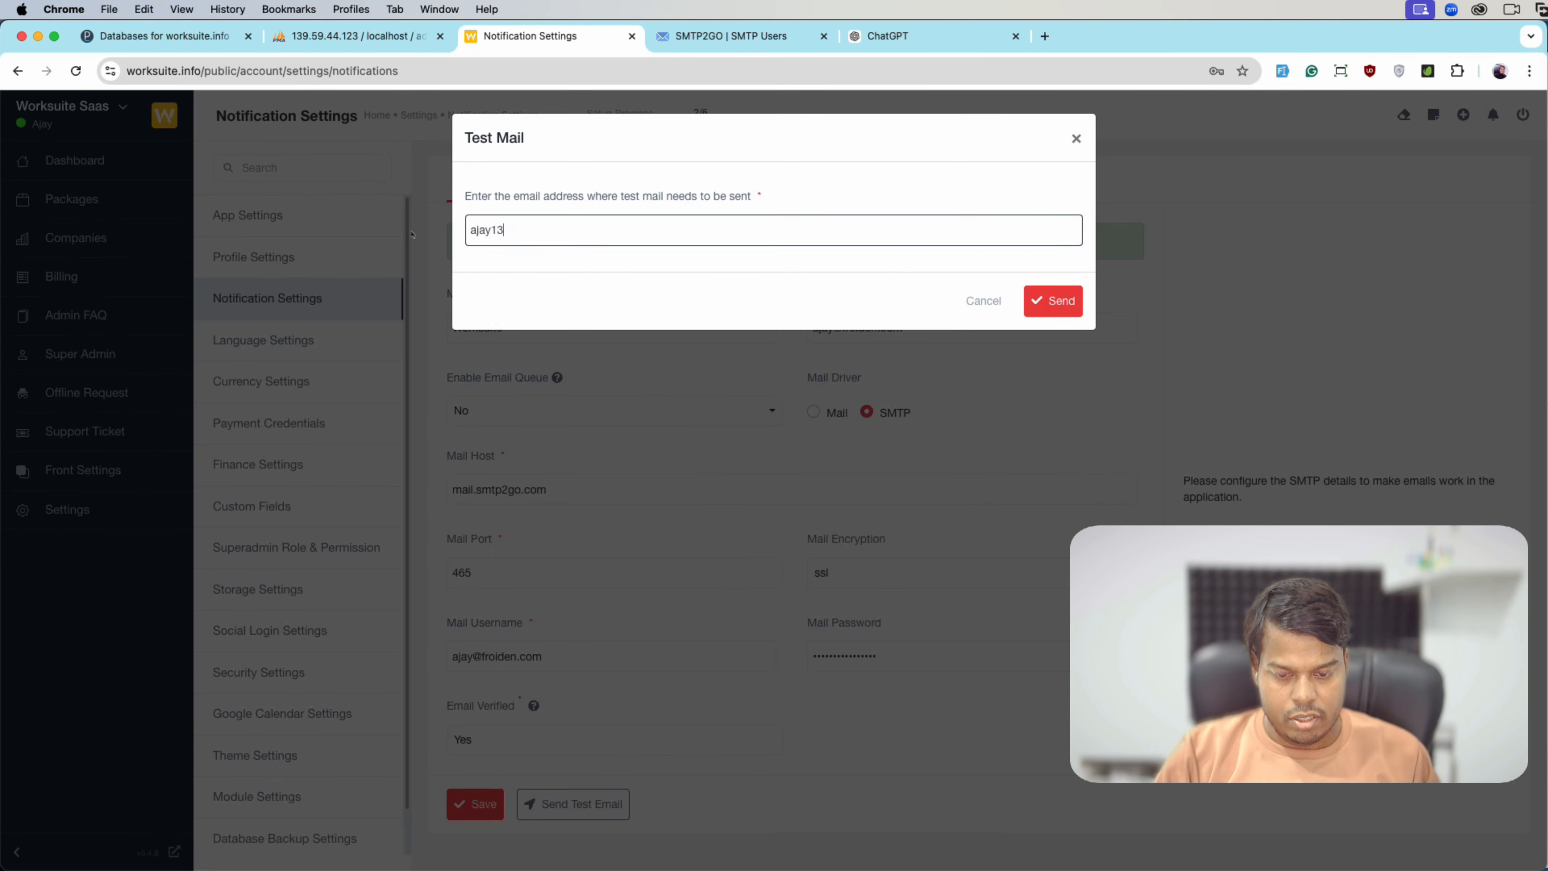
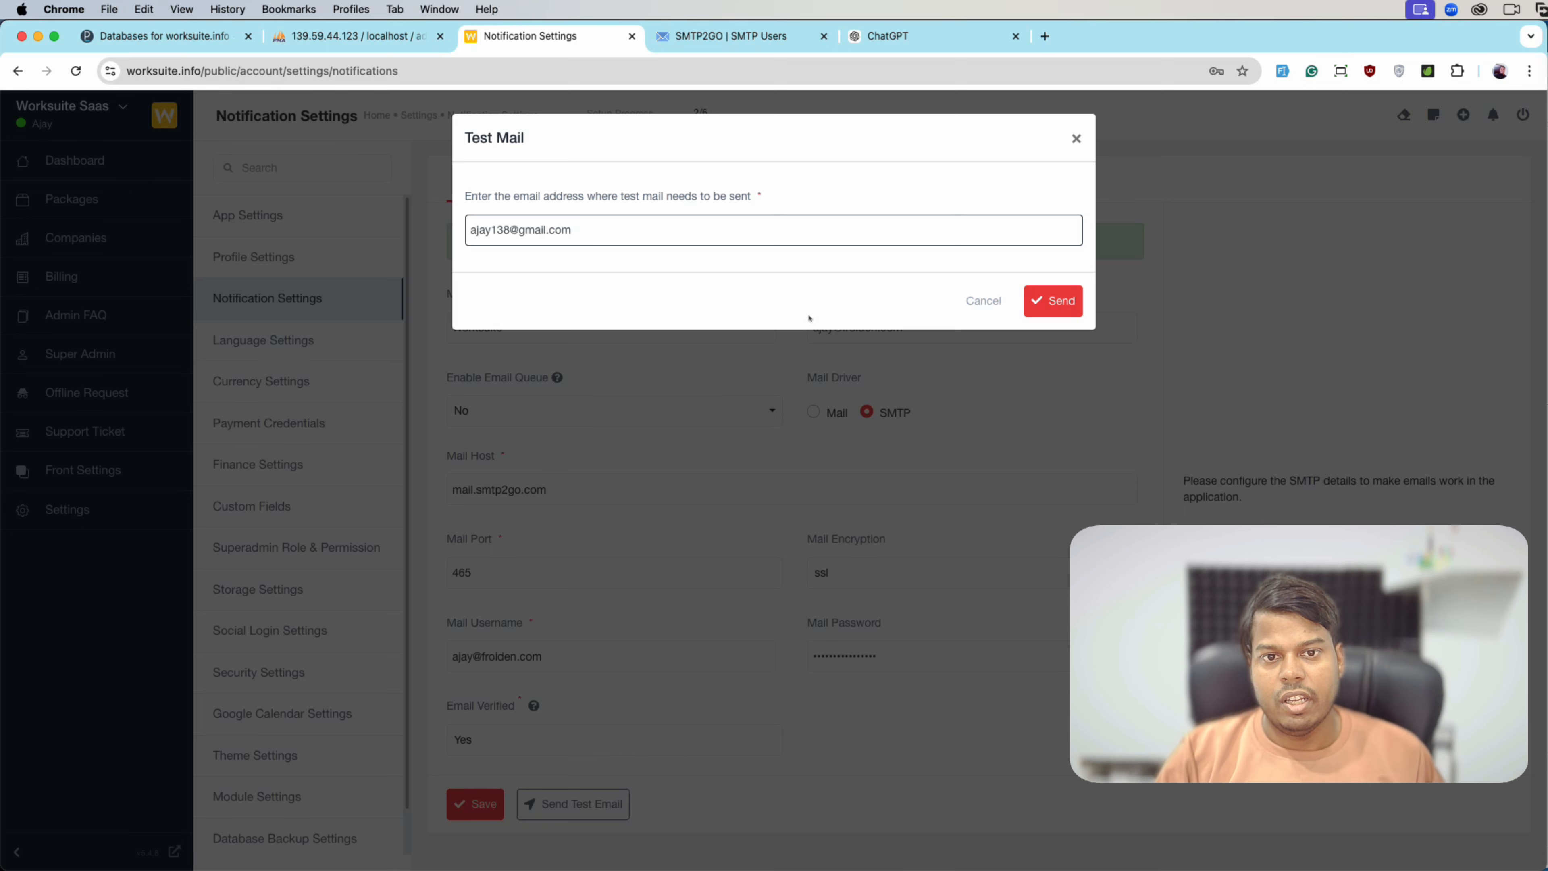
click(1027, 310)
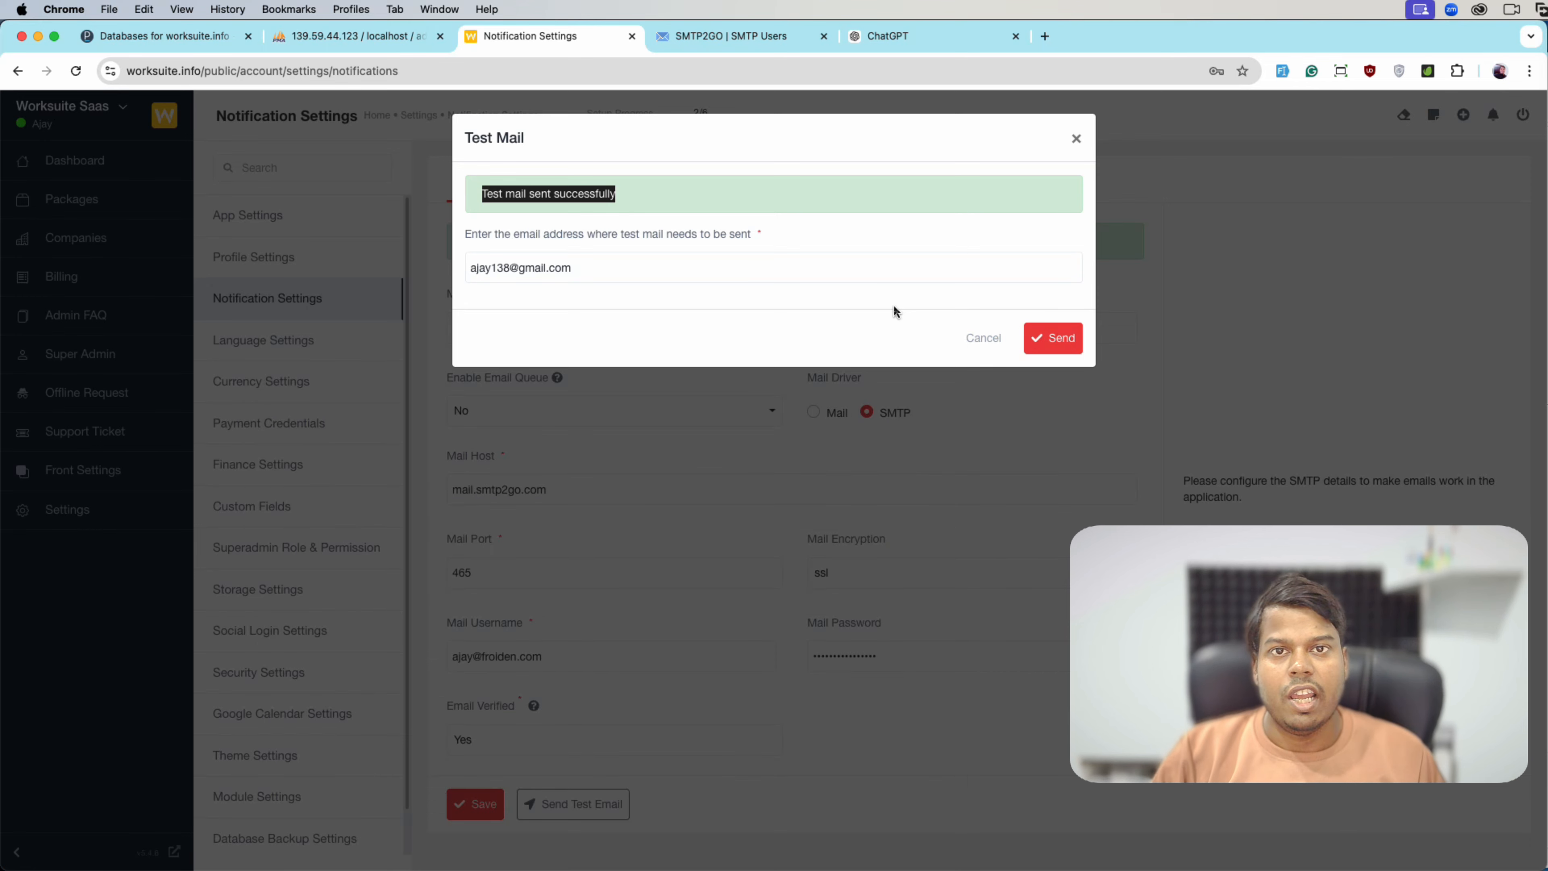
click(968, 348)
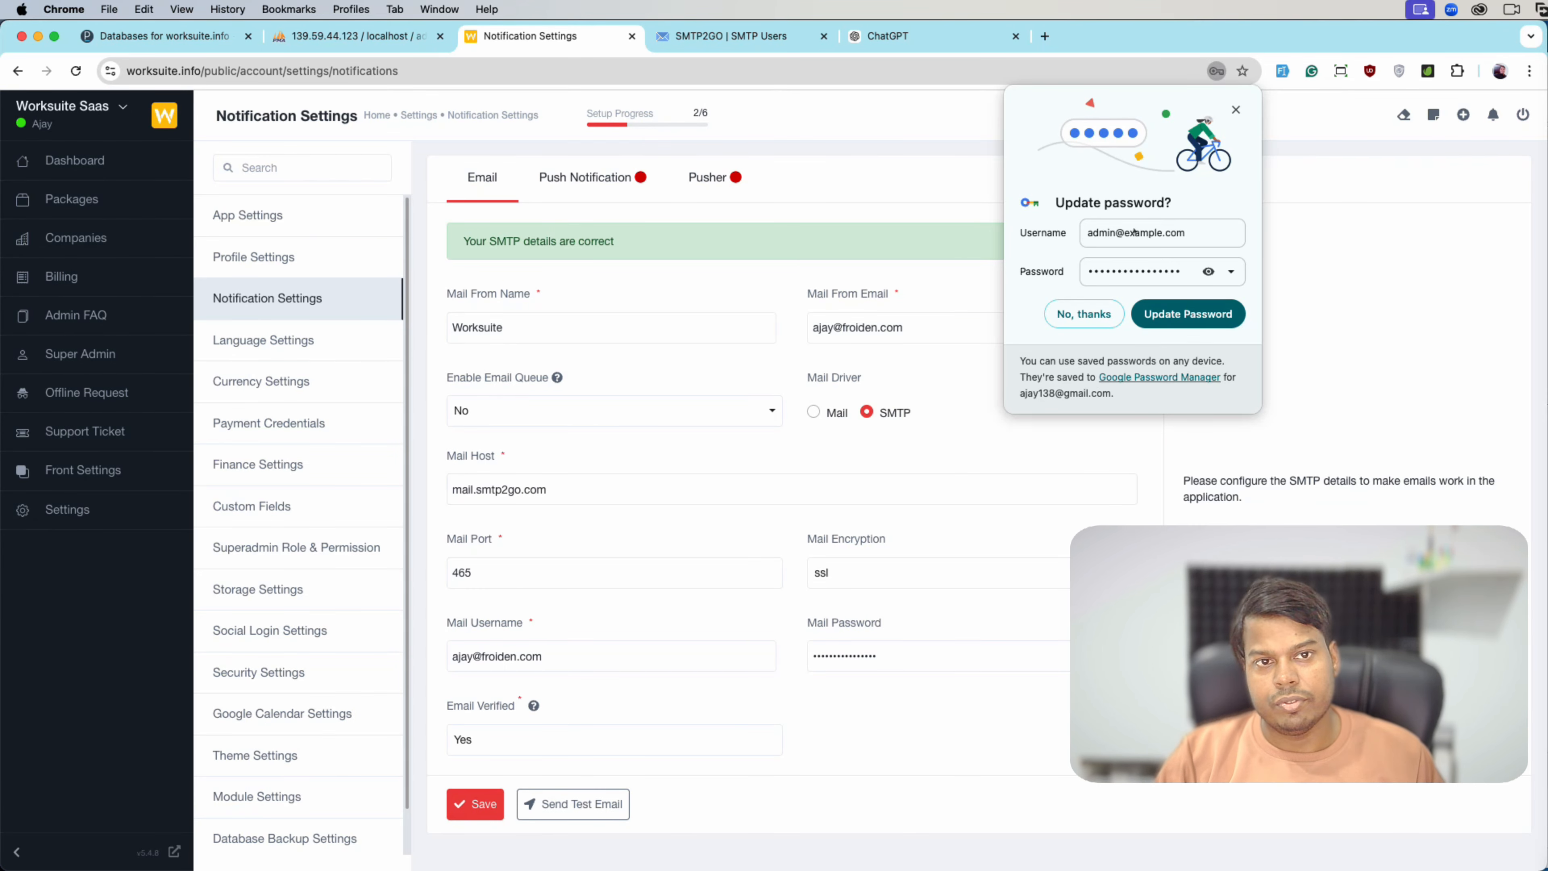
click(1235, 111)
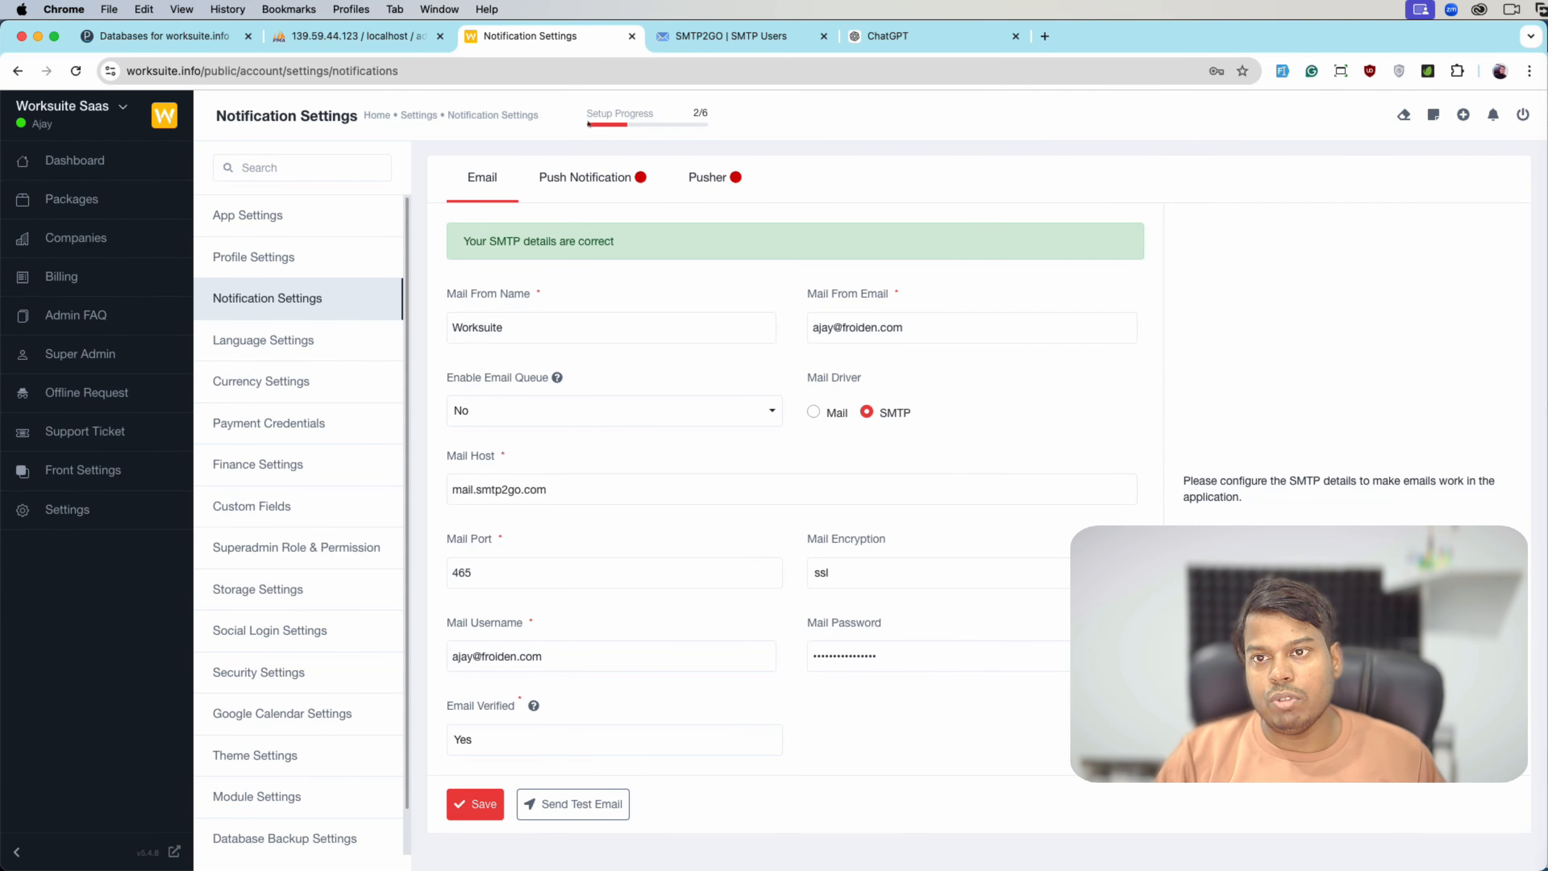
- Open the setup checklist and go to the Setup Cron Job step
click(600, 125)
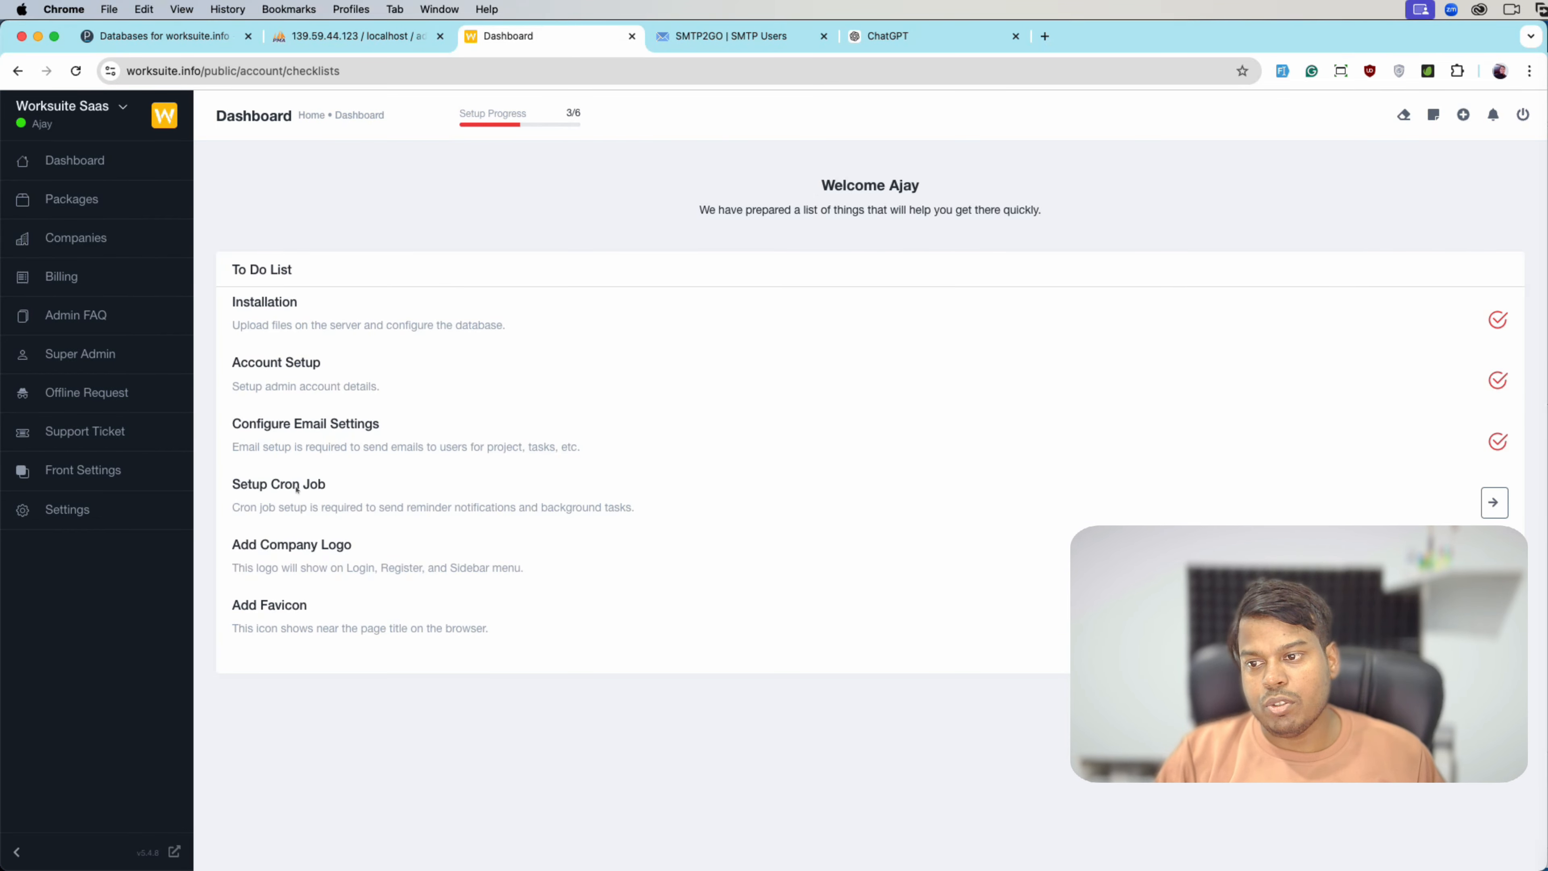
click(1495, 502)
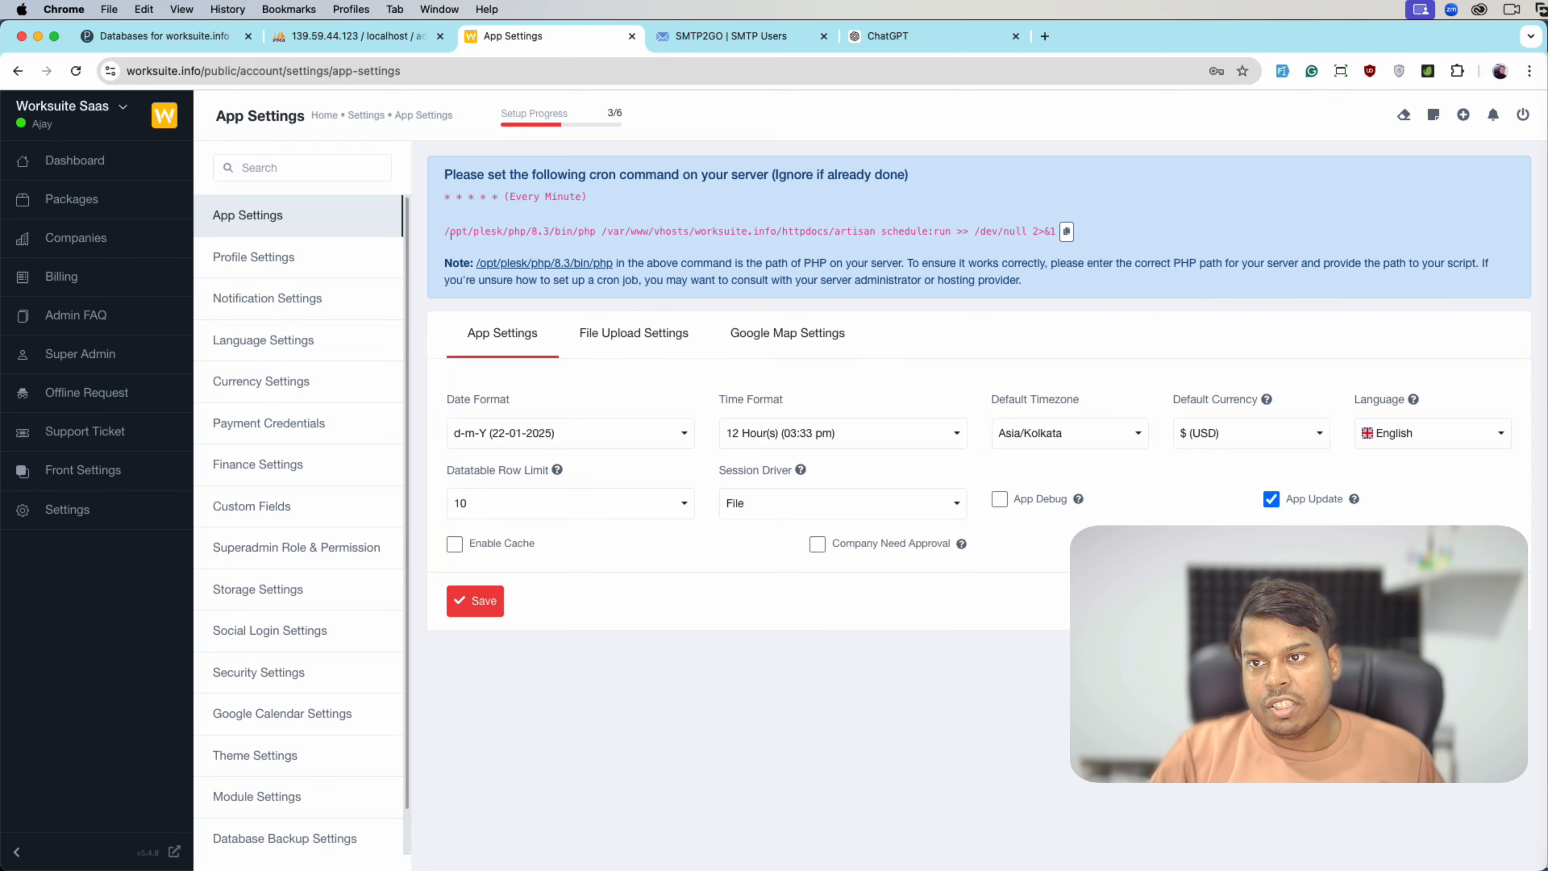
- In Plesk, add a new scheduled task for the worksuite.info domain
click(201, 36)
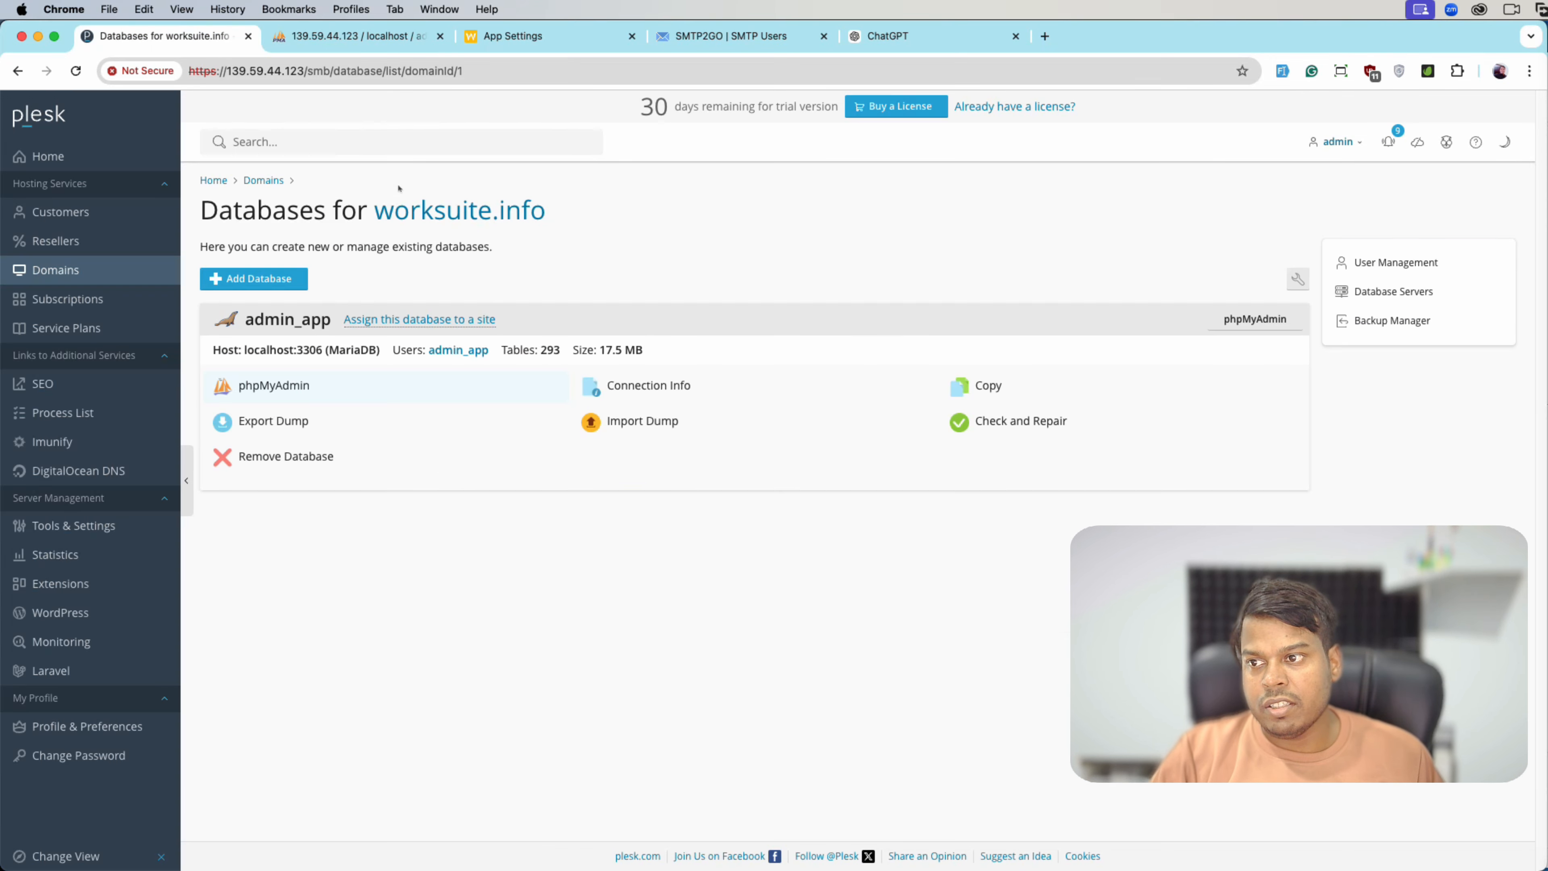
click(130, 270)
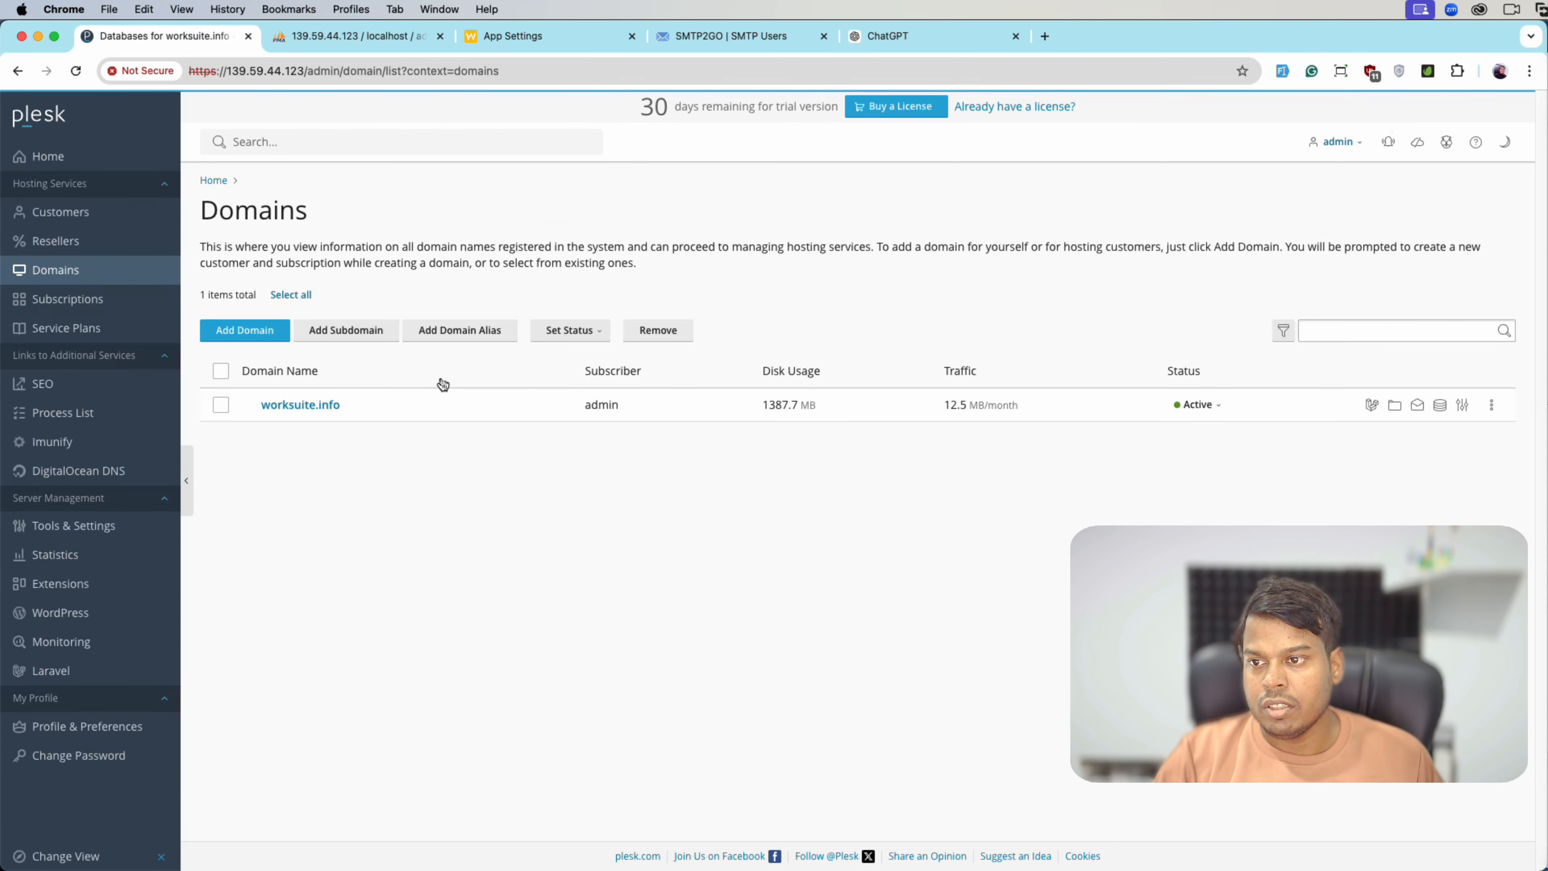
click(305, 405)
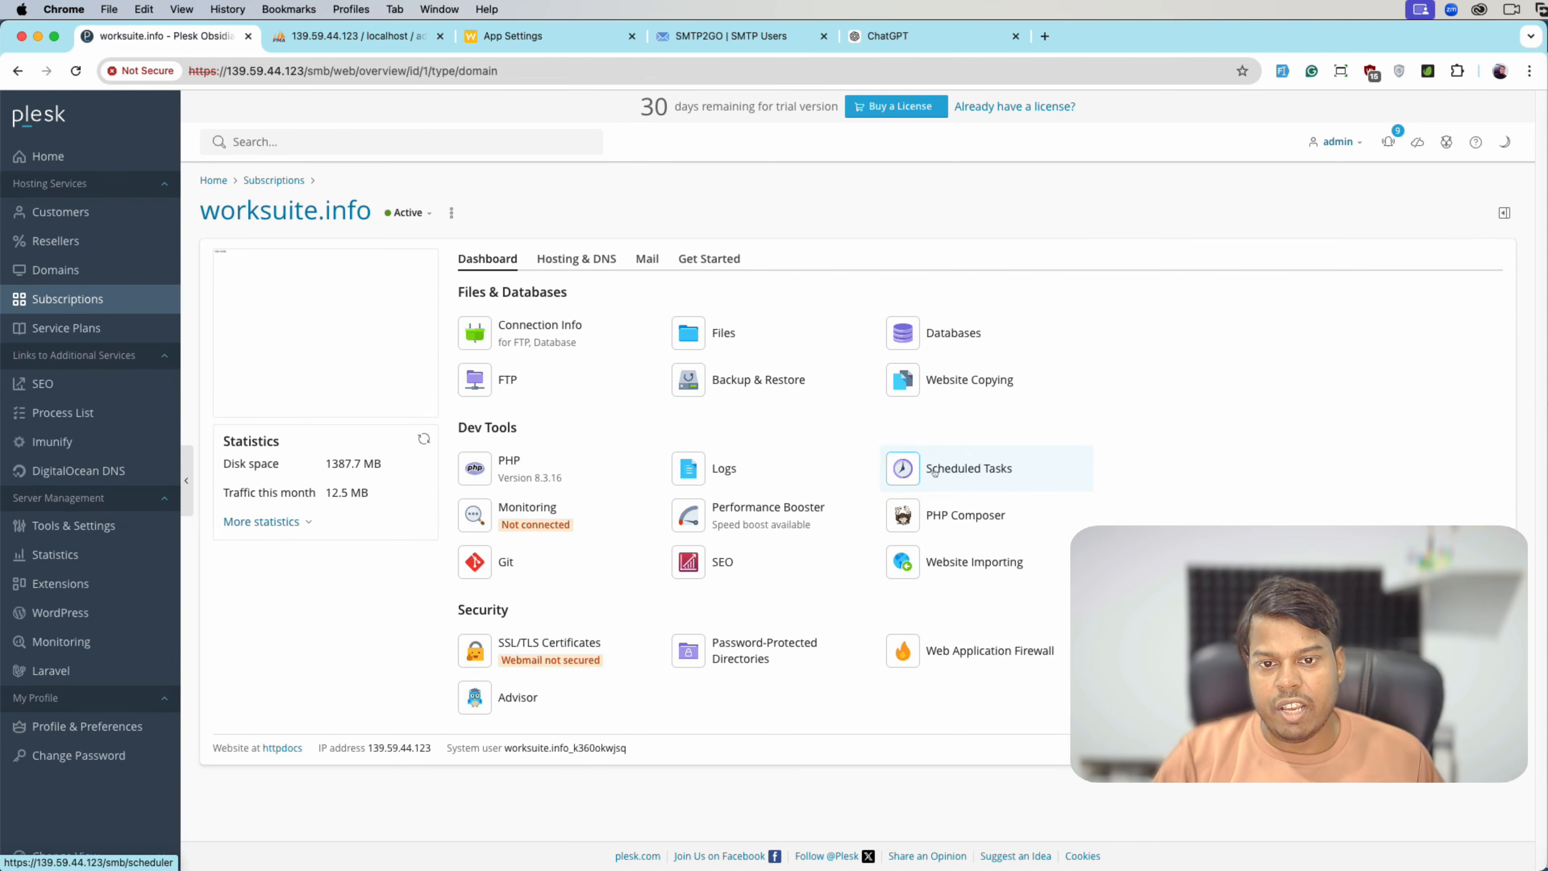
click(935, 472)
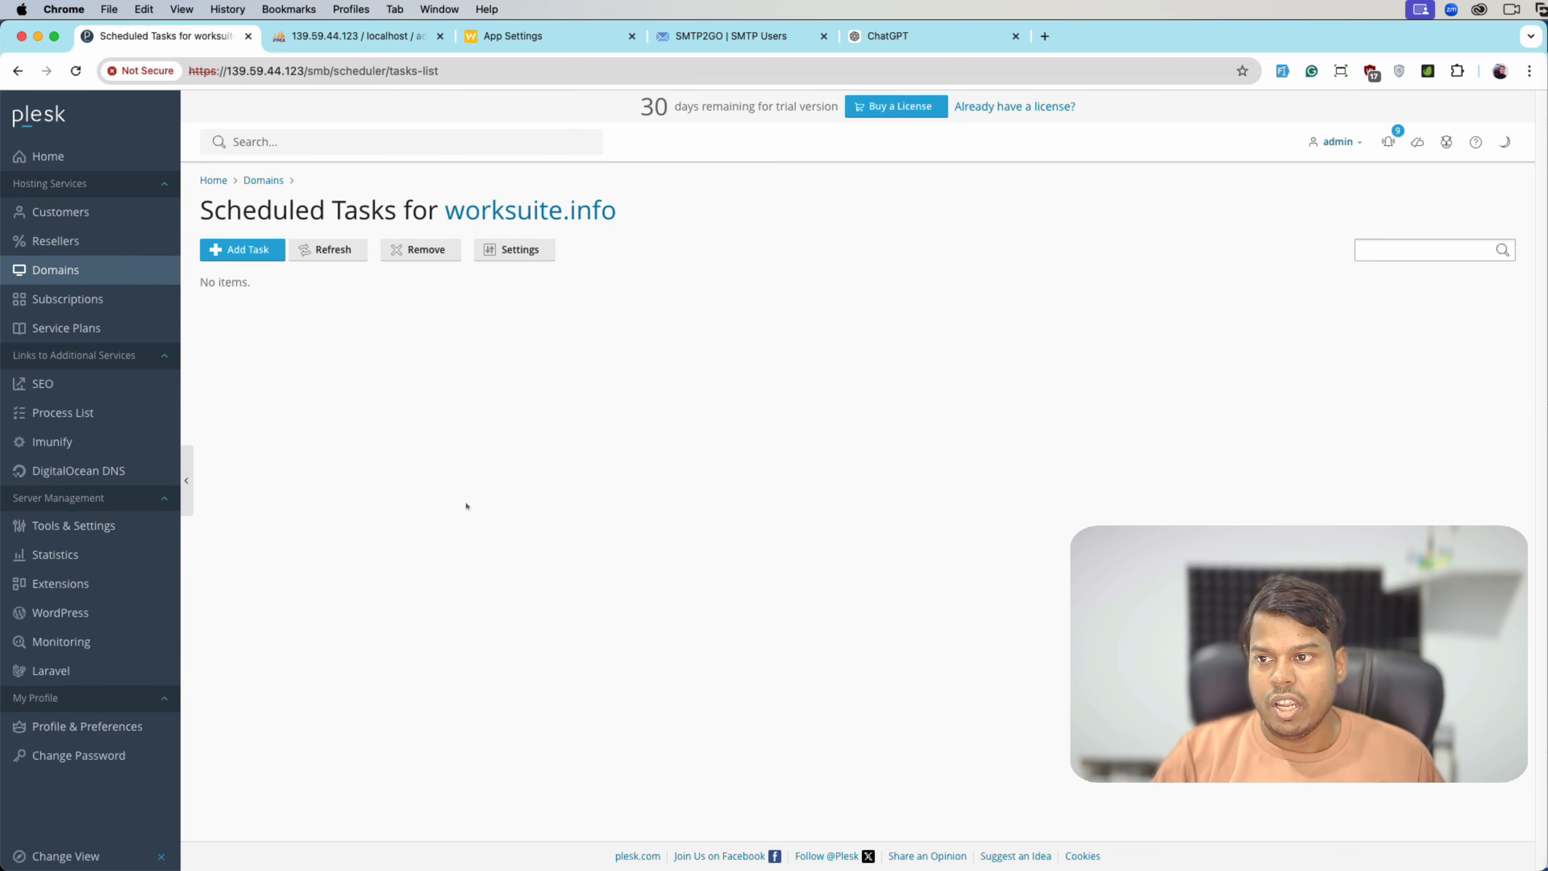
click(259, 259)
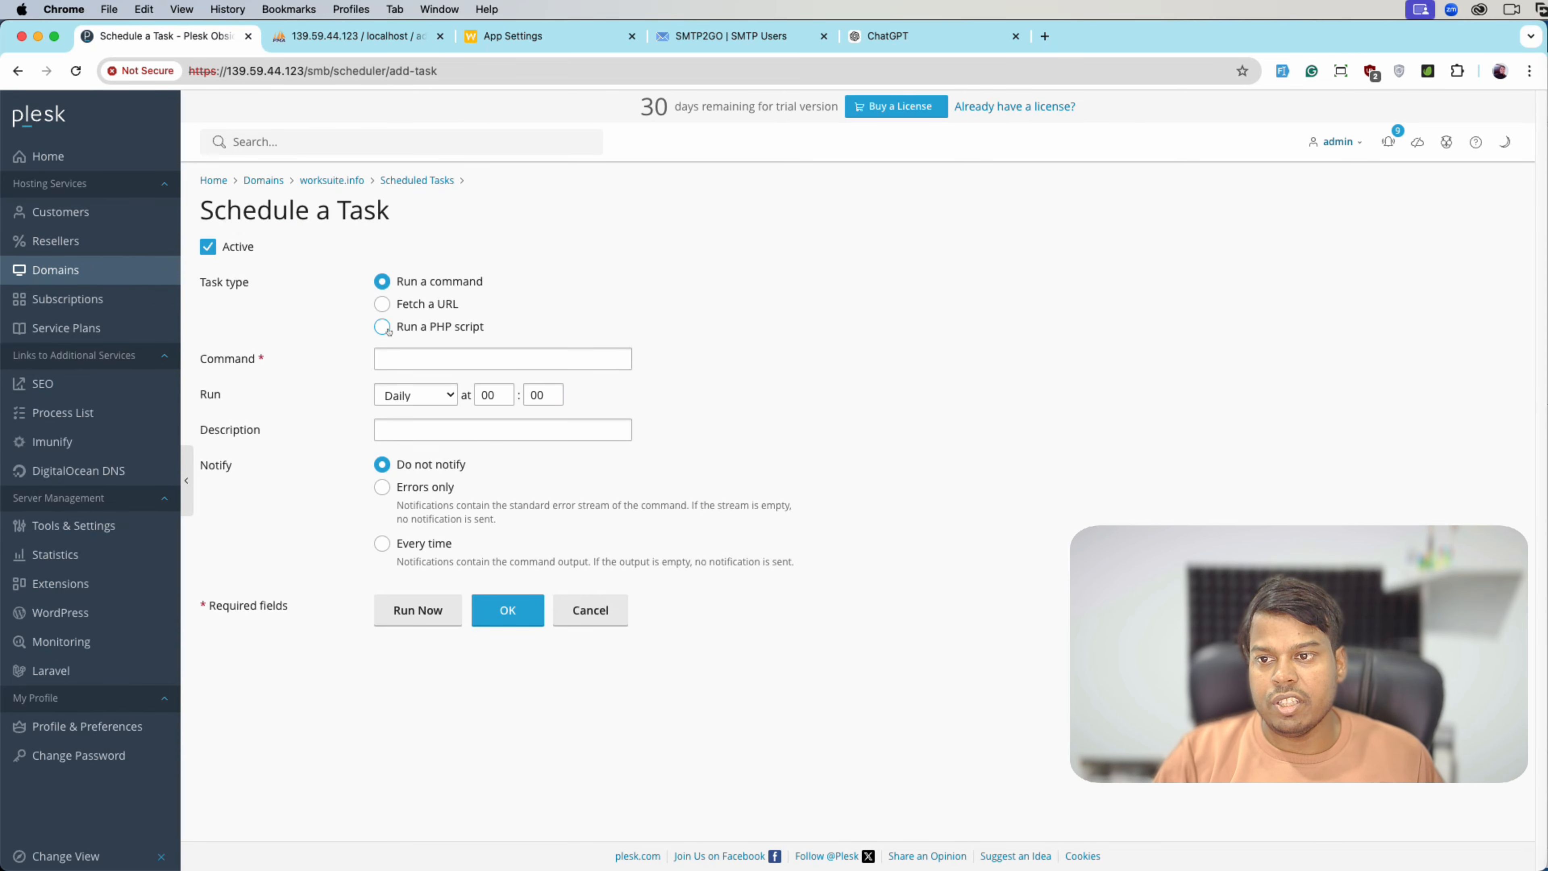
- Set the task to Run a PHP script with schedule:run as its argument
click(383, 327)
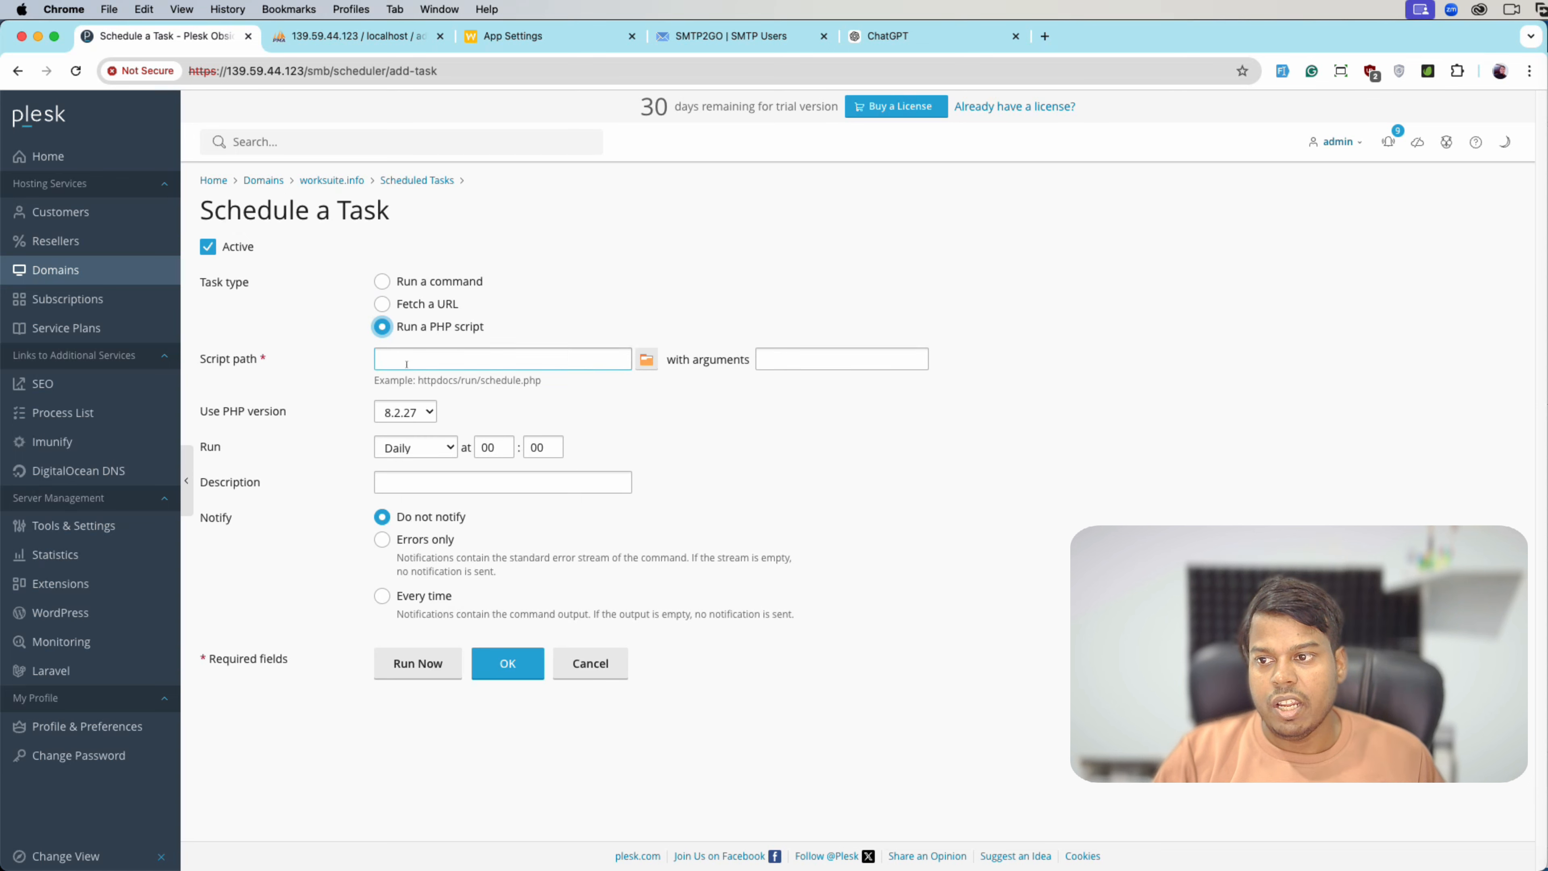
click(600, 44)
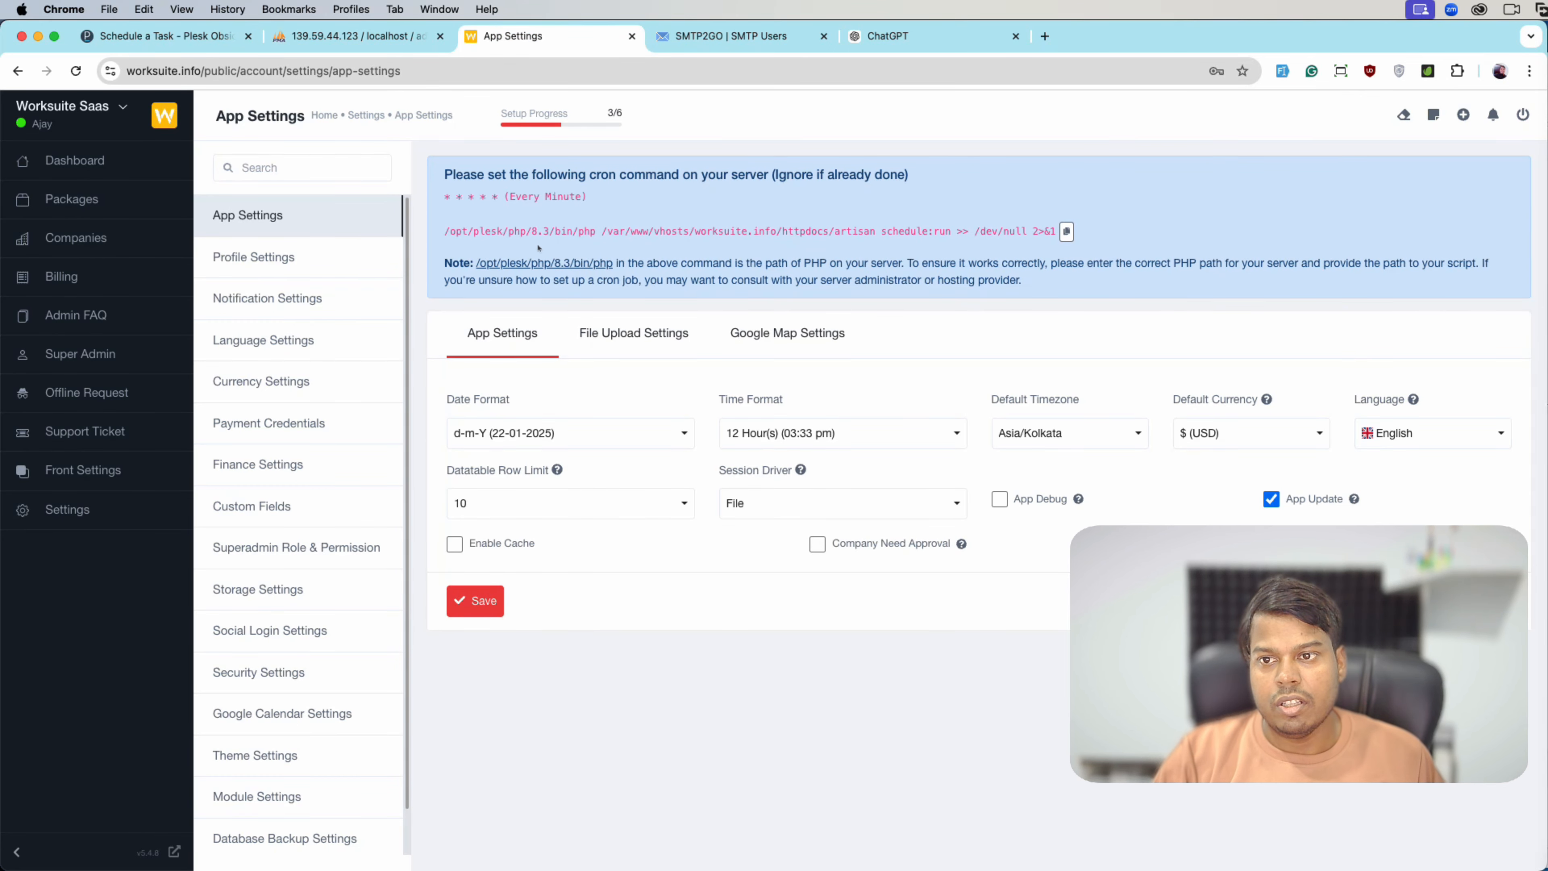
drag(596, 231, 412, 231)
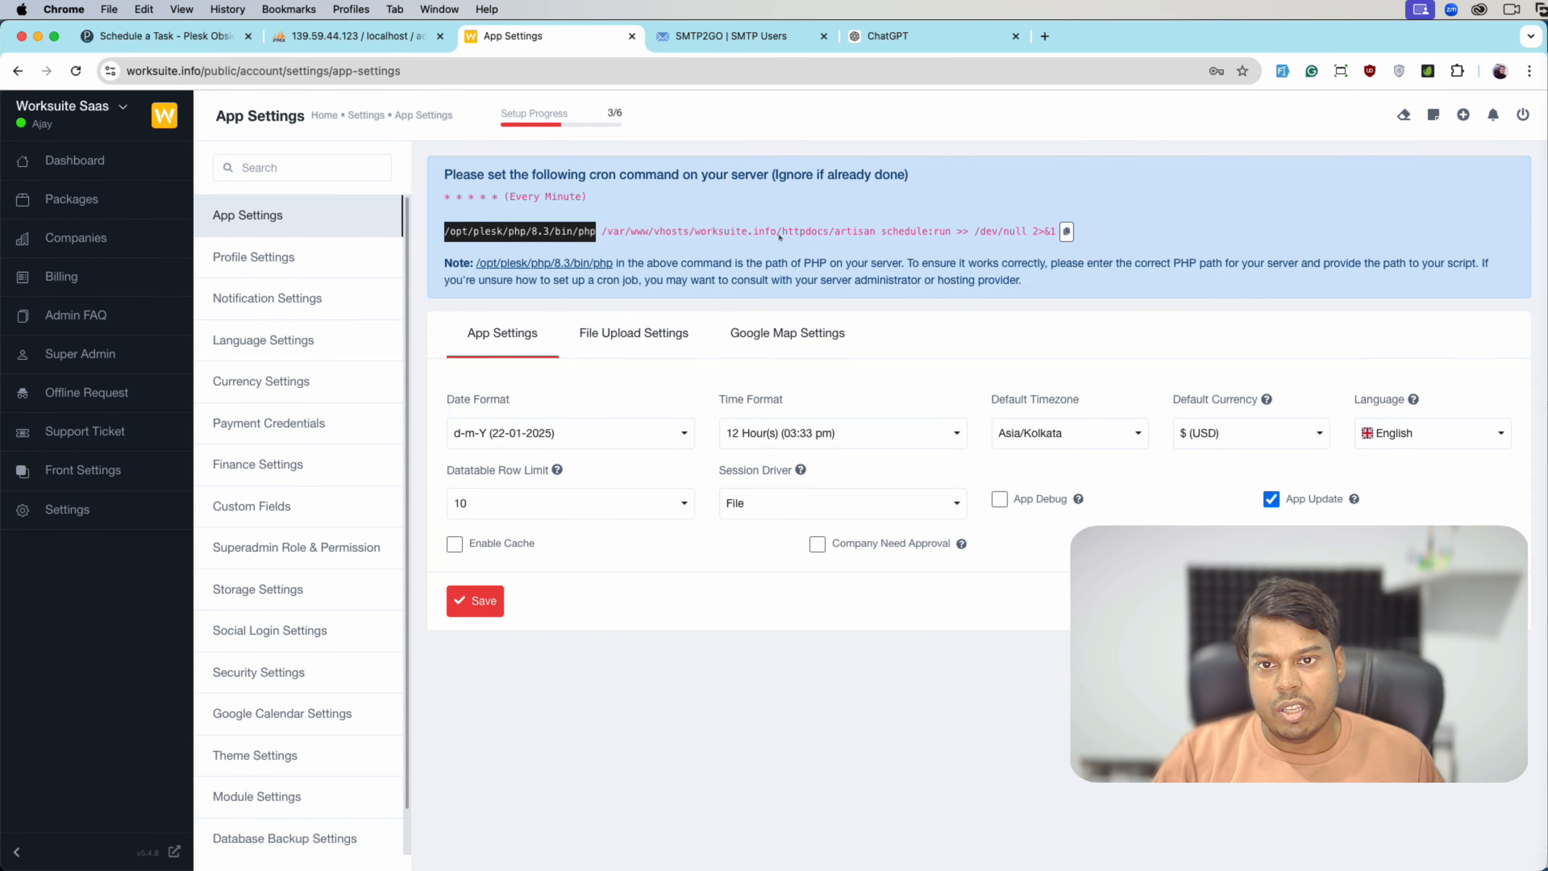
double_click(846, 233)
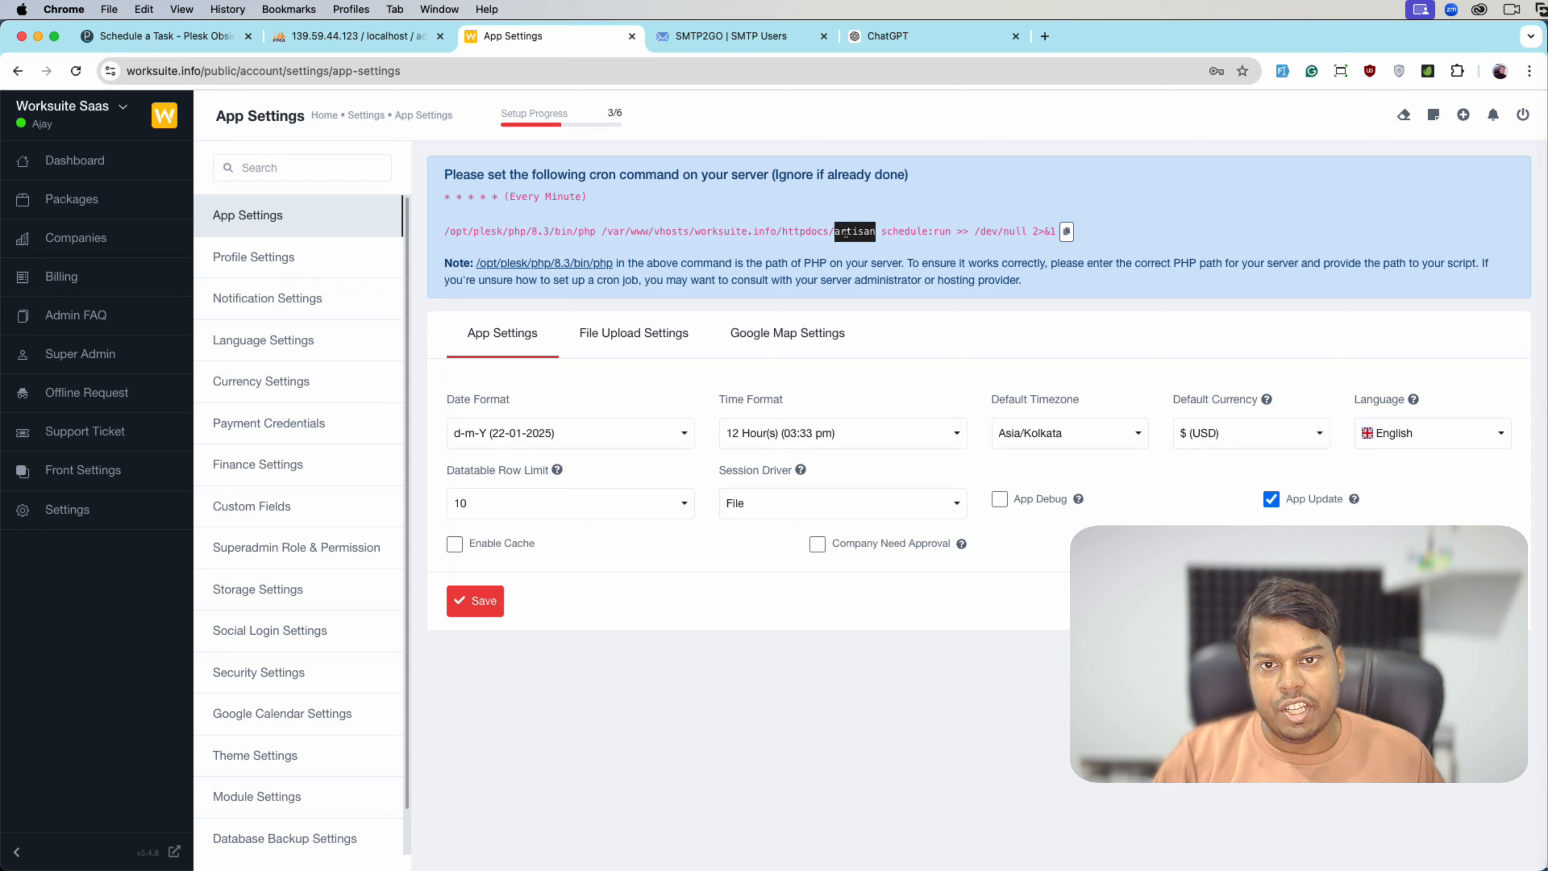
drag(604, 231, 953, 232)
key(super+c)
click(894, 233)
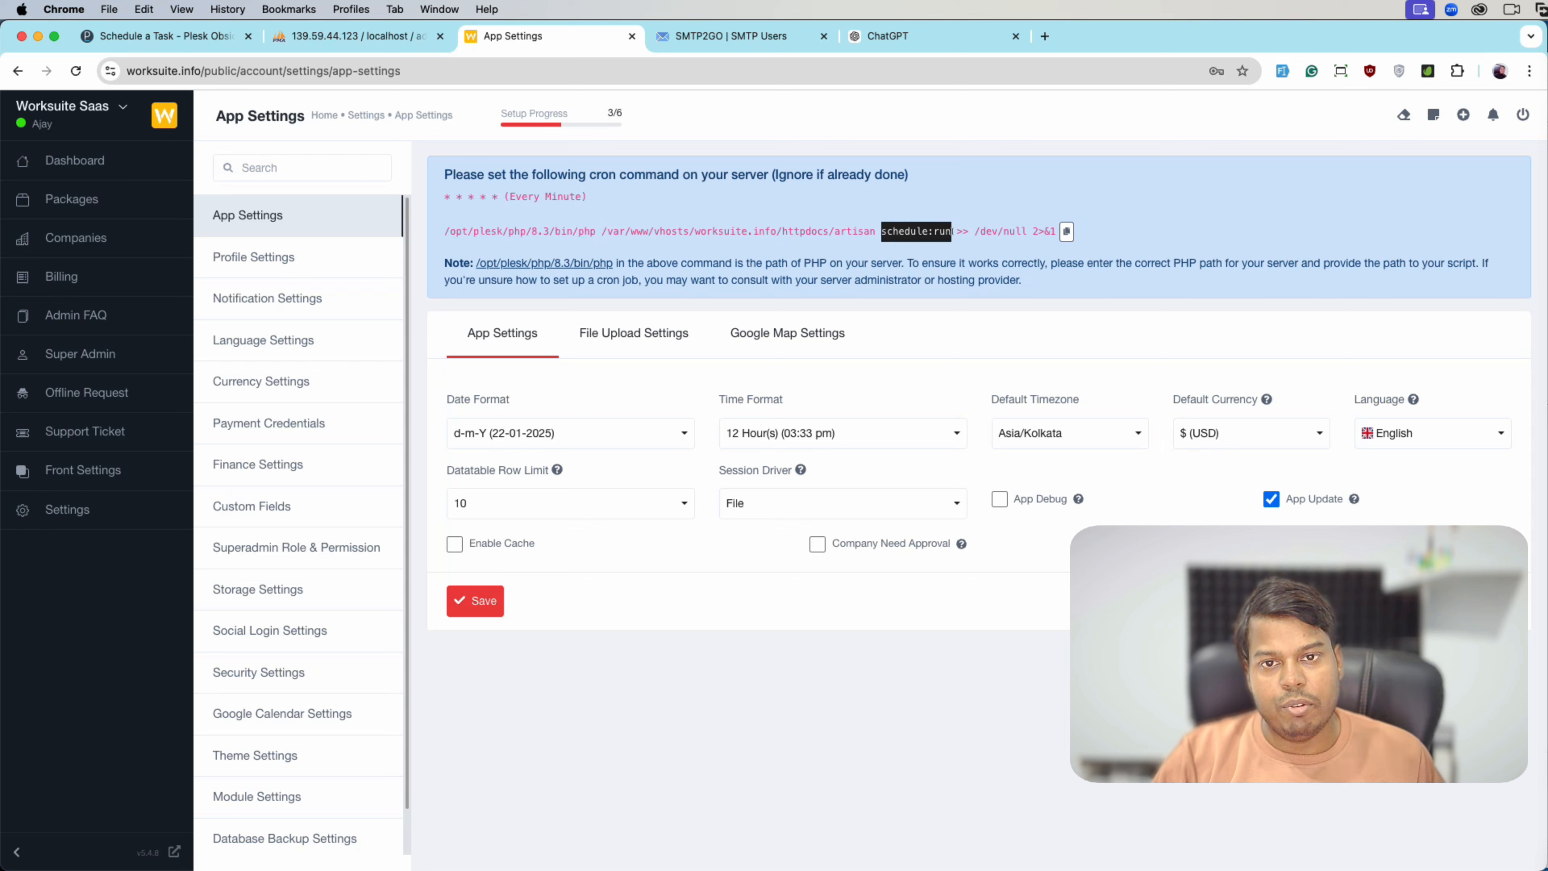
click(165, 36)
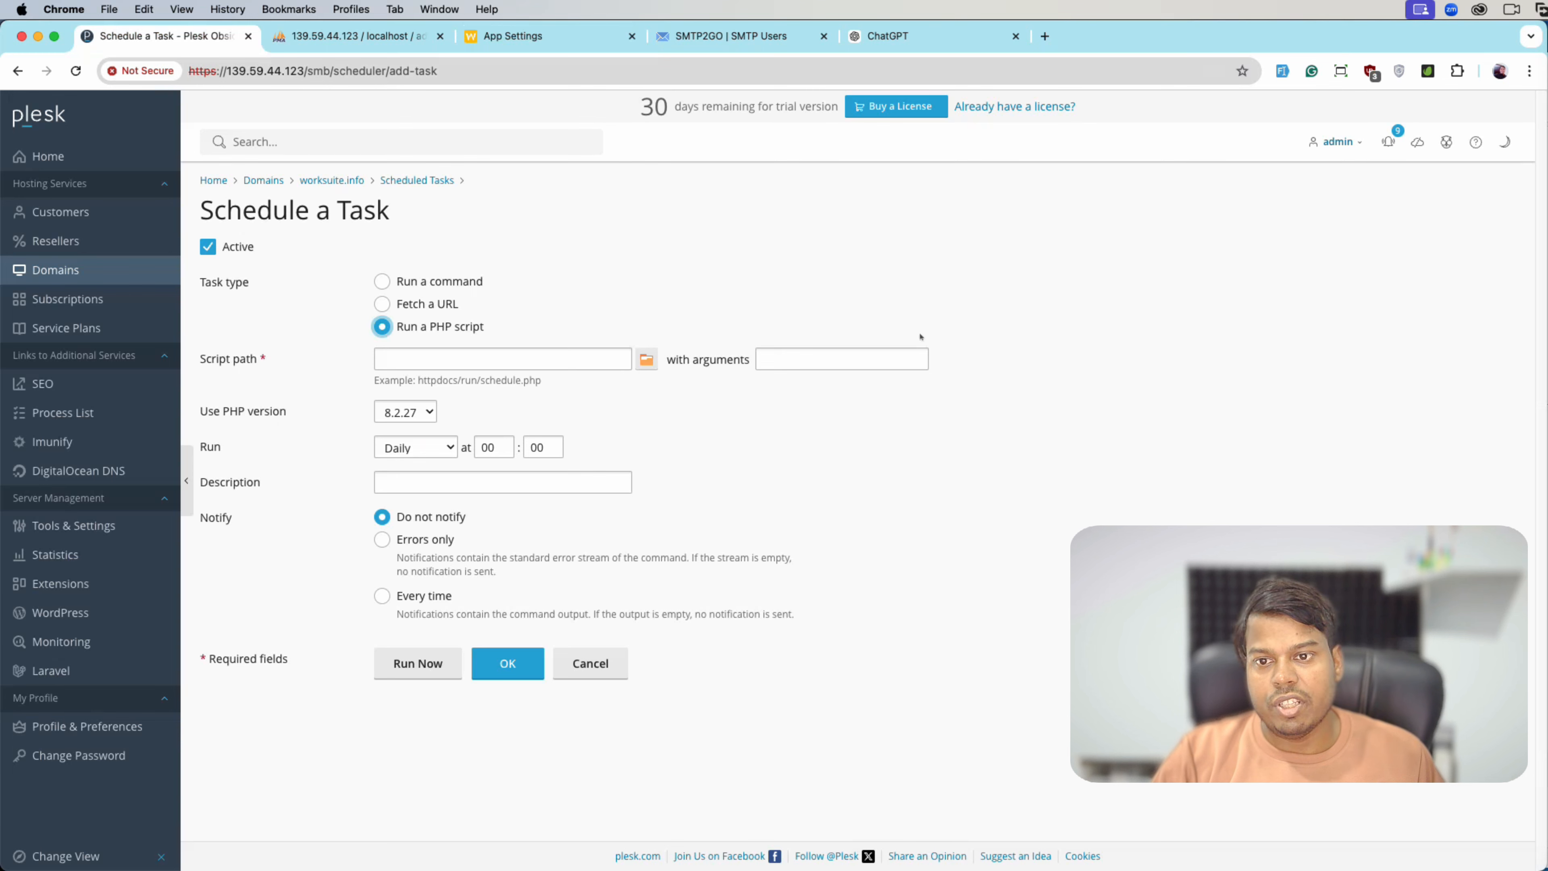
click(804, 361)
key(super+v)
- Browse to httpdocs/artisan and set it as the task's script path
click(647, 359)
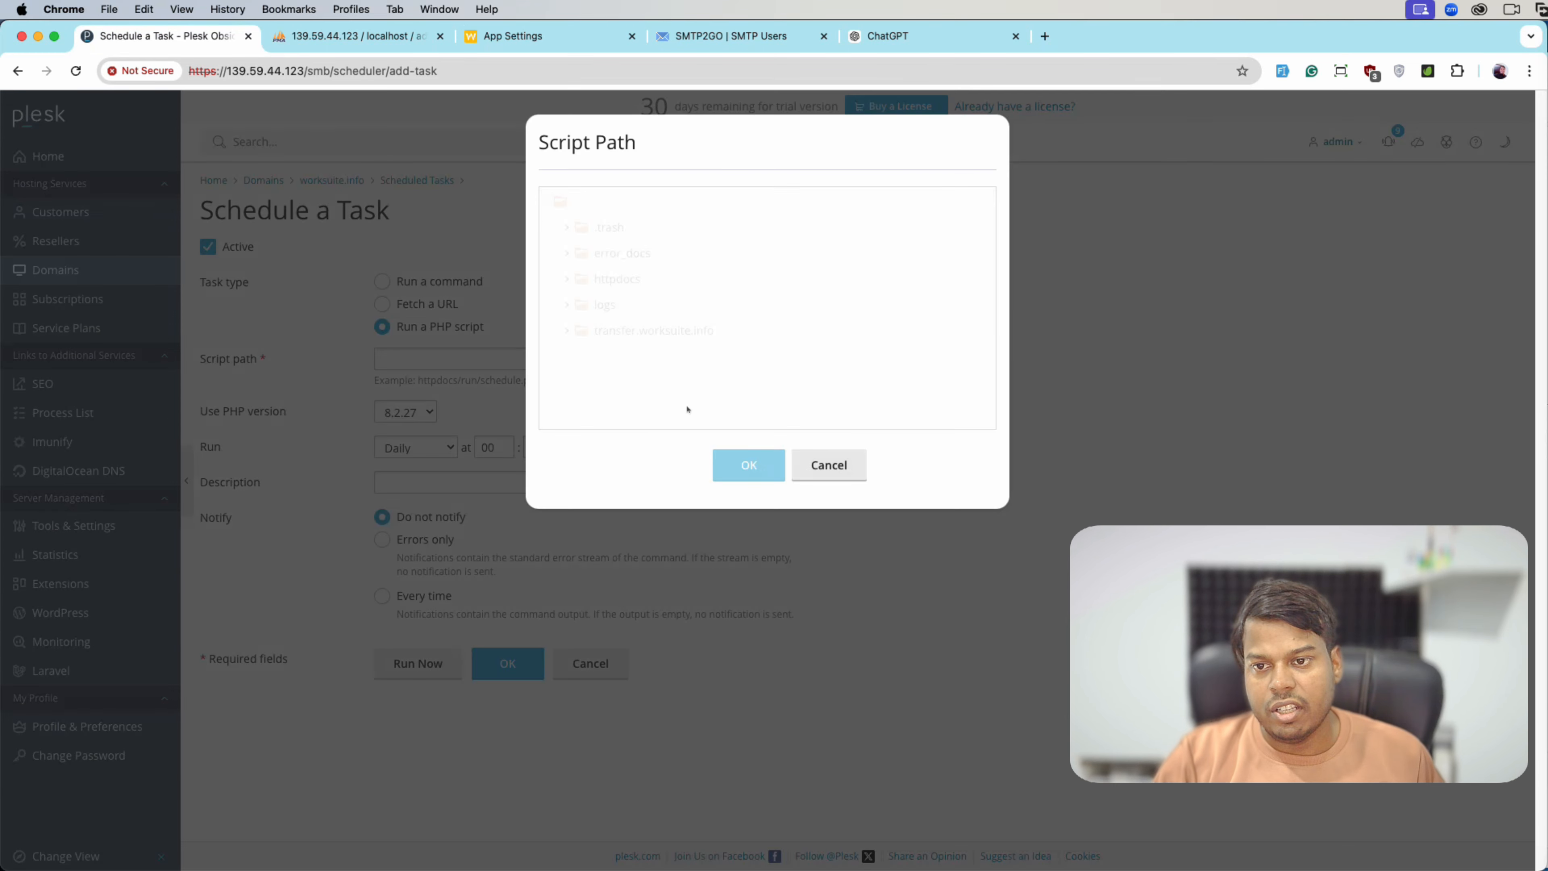
click(617, 279)
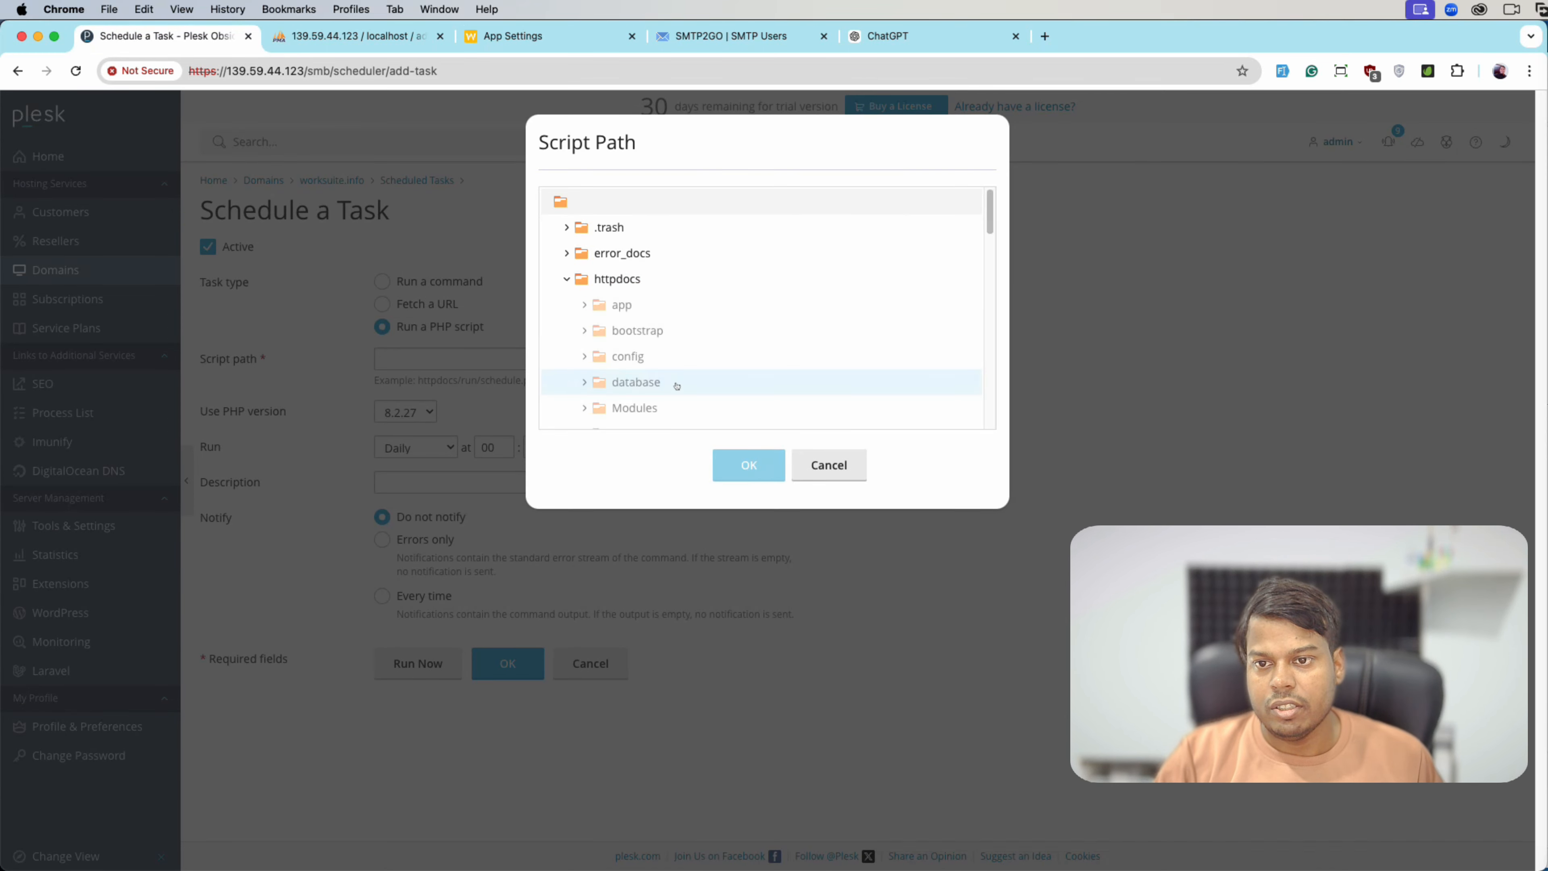
scroll(677, 385, down, 5)
click(674, 387)
scroll(676, 387, down, 2)
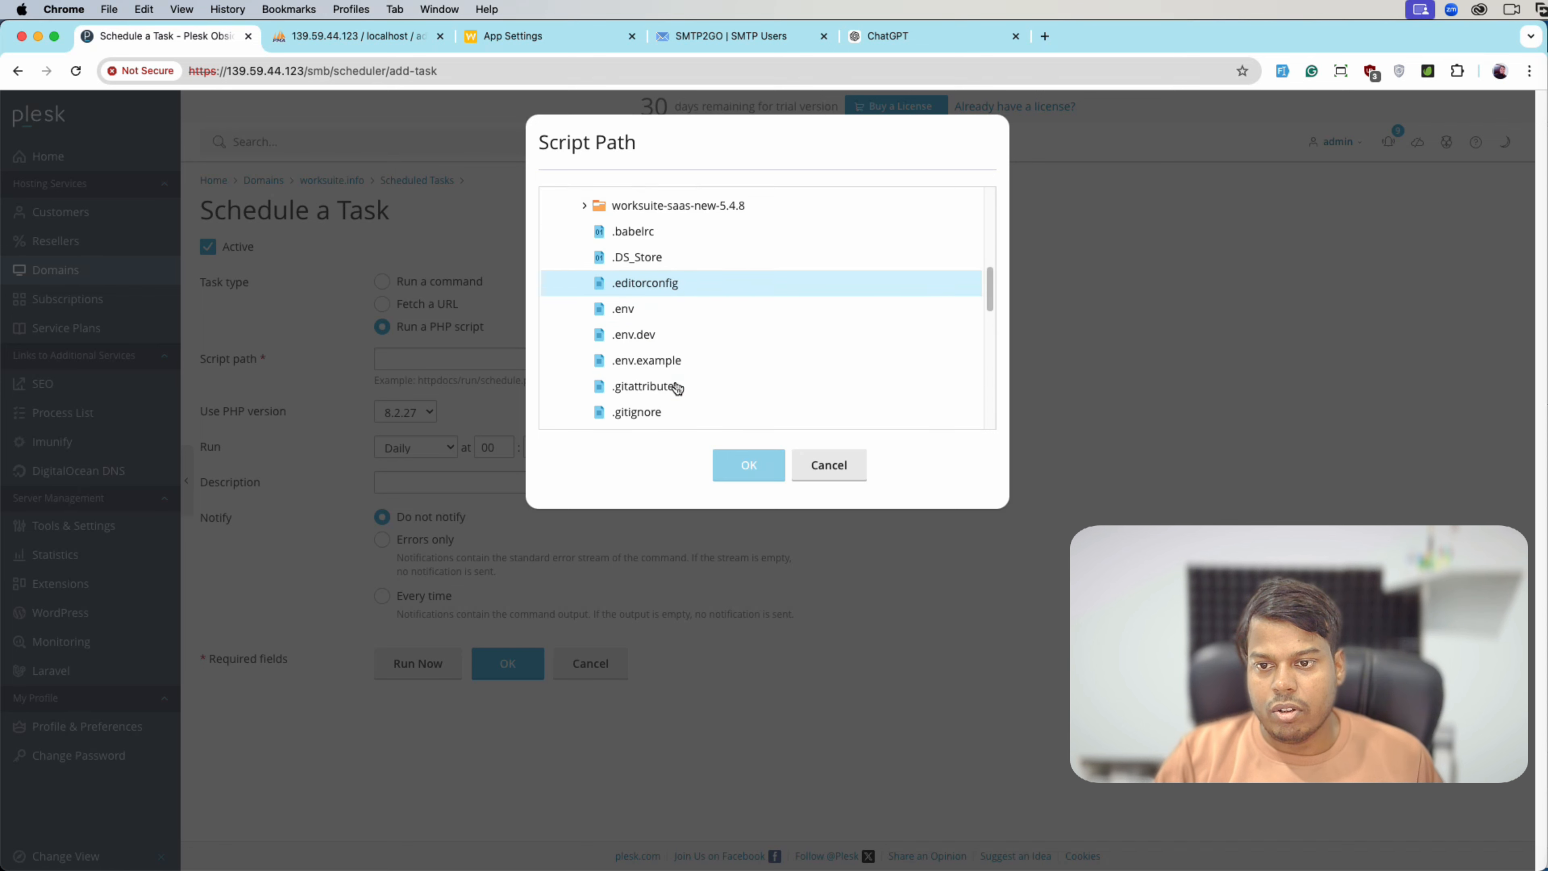
scroll(676, 389, down, 3)
scroll(677, 388, up, 5)
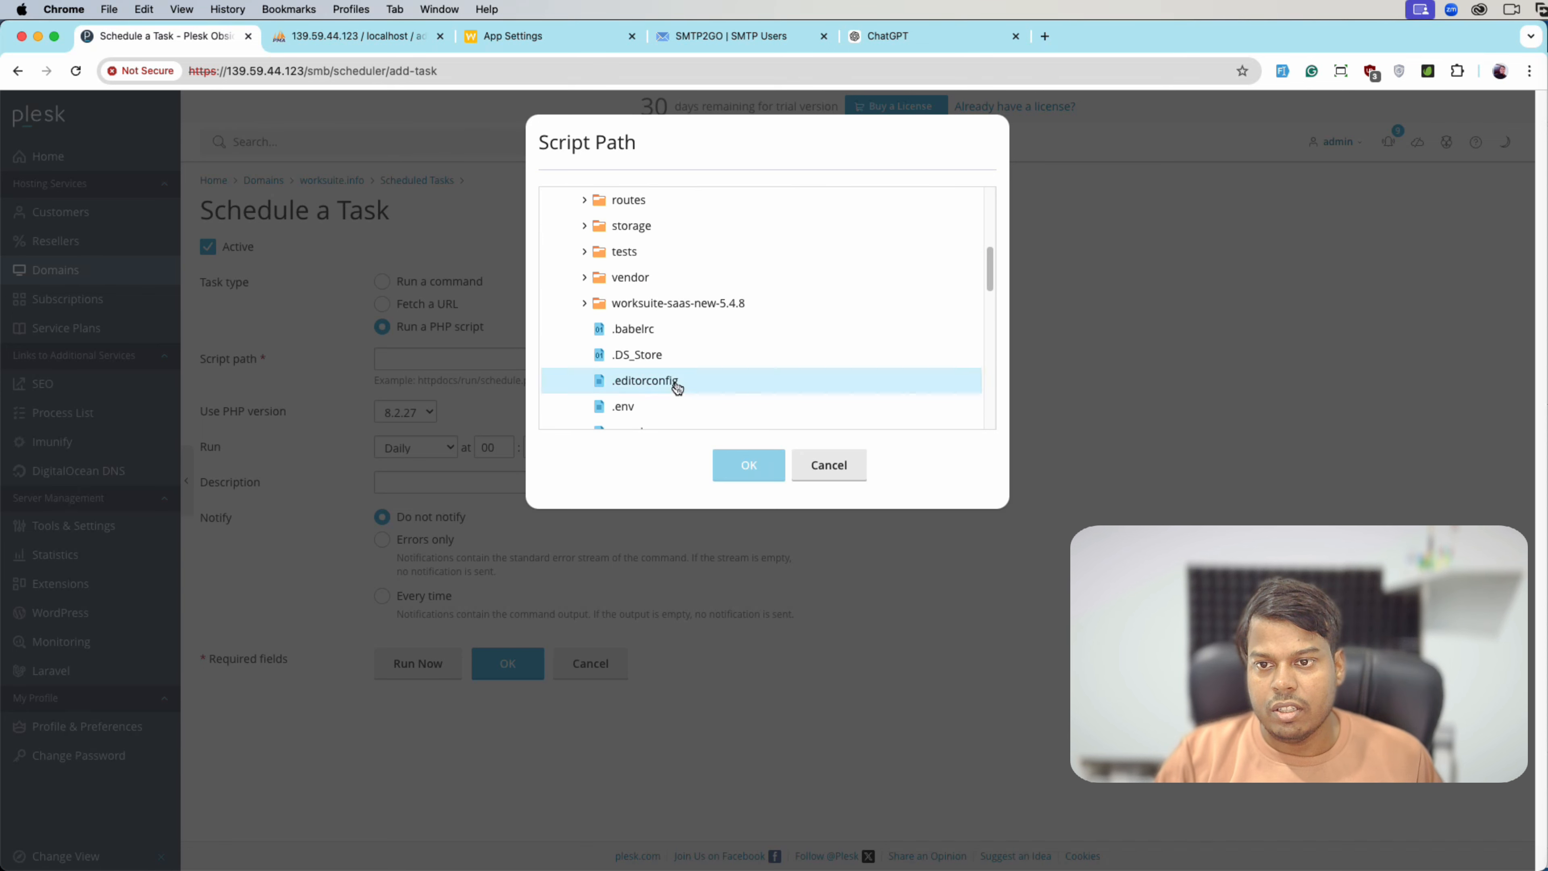
scroll(676, 388, down, 6)
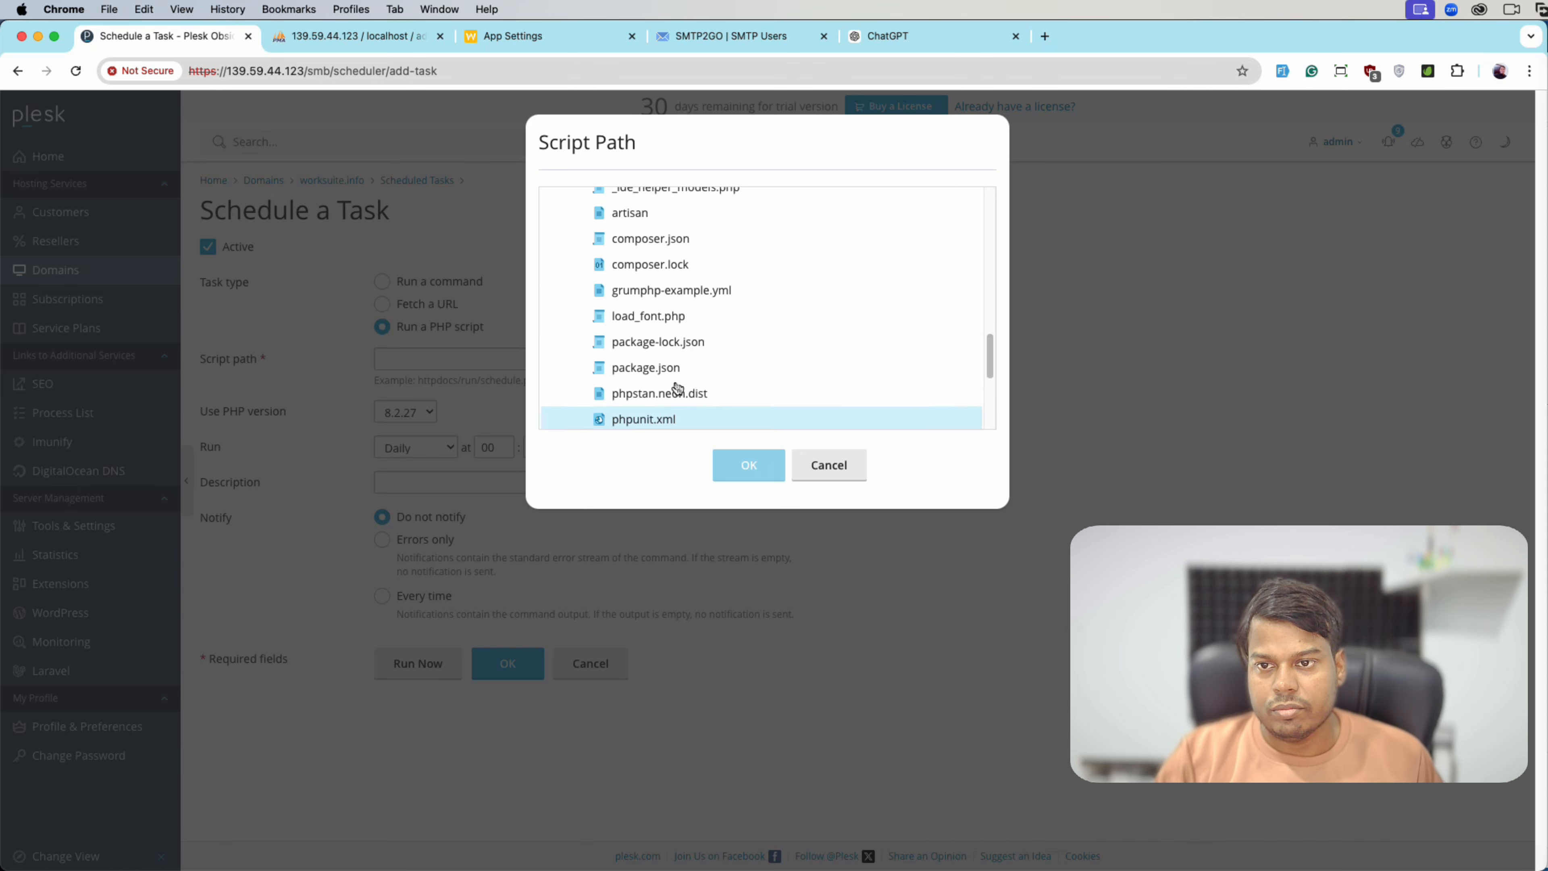
scroll(677, 387, up, 1)
click(645, 227)
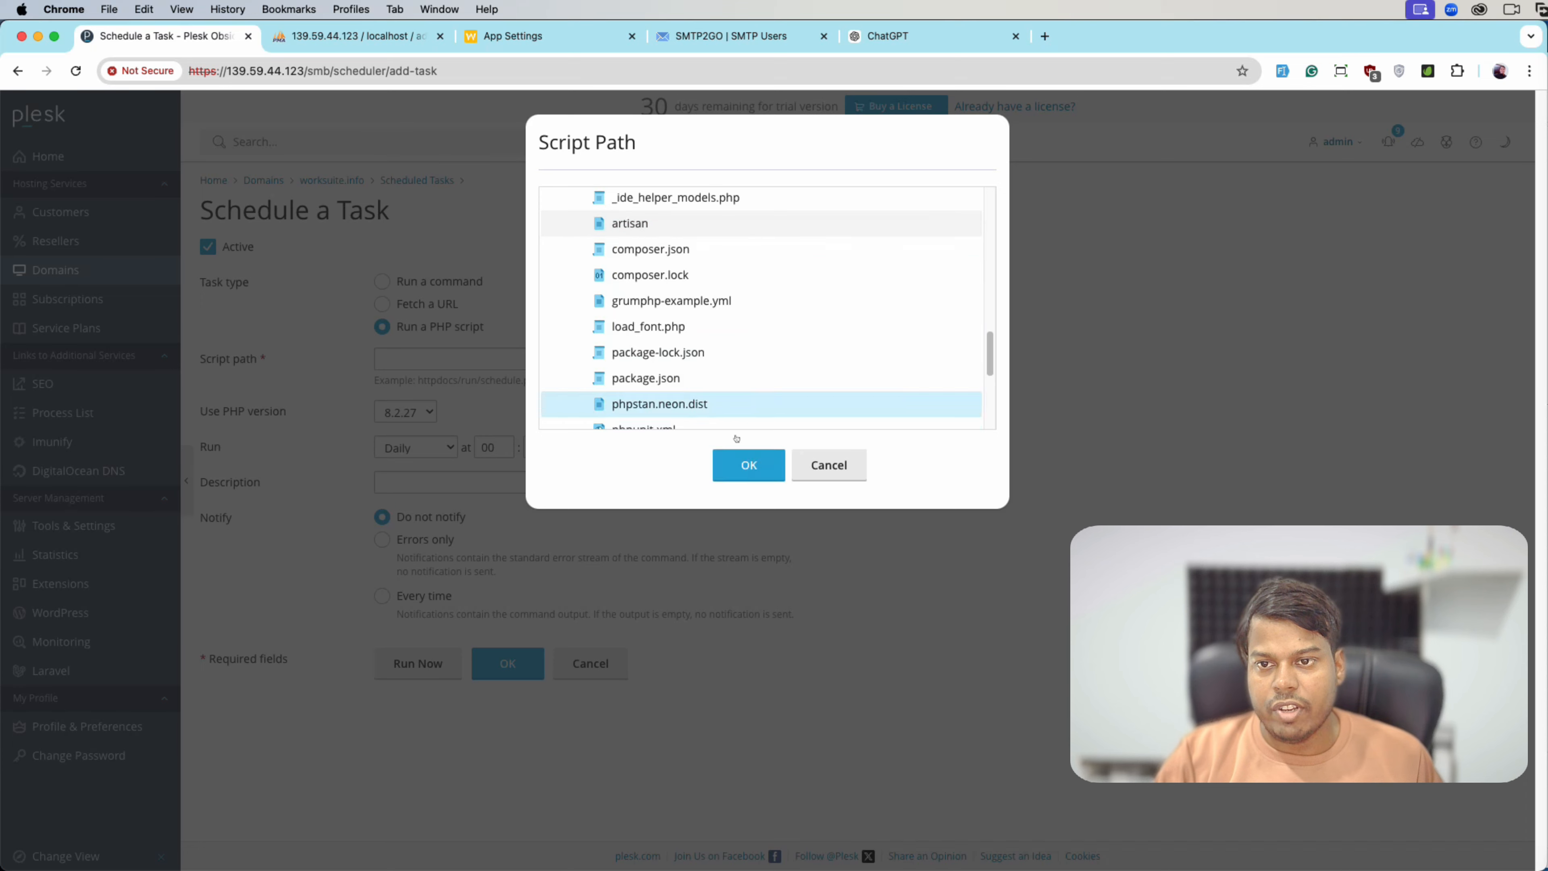
click(746, 466)
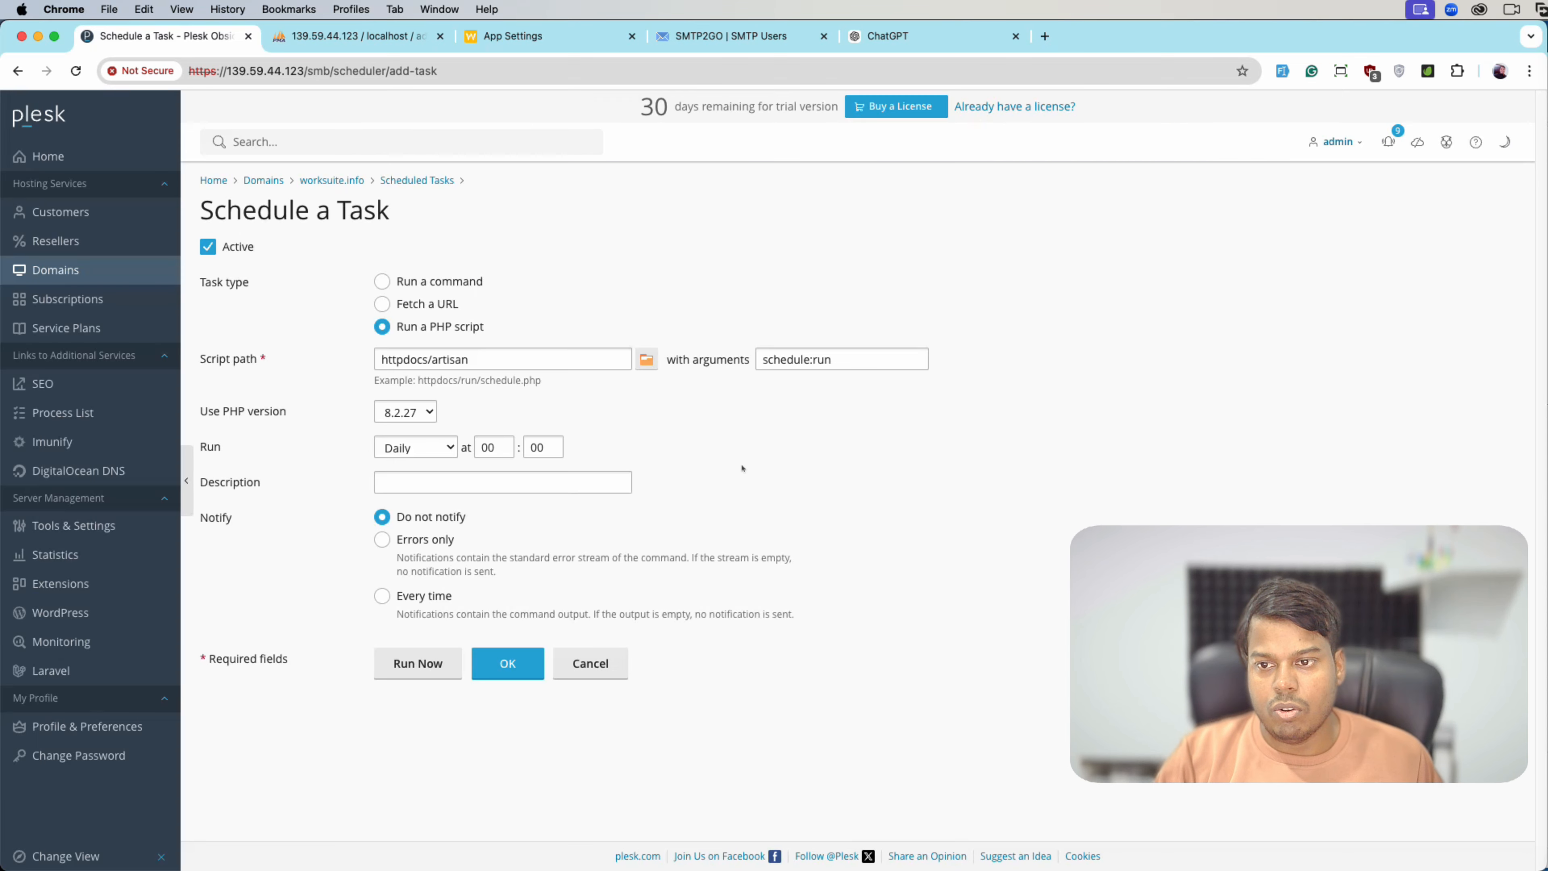
- Run the task with PHP 8.3.16, rechecking Worksuite's cron command for the schedule
click(405, 413)
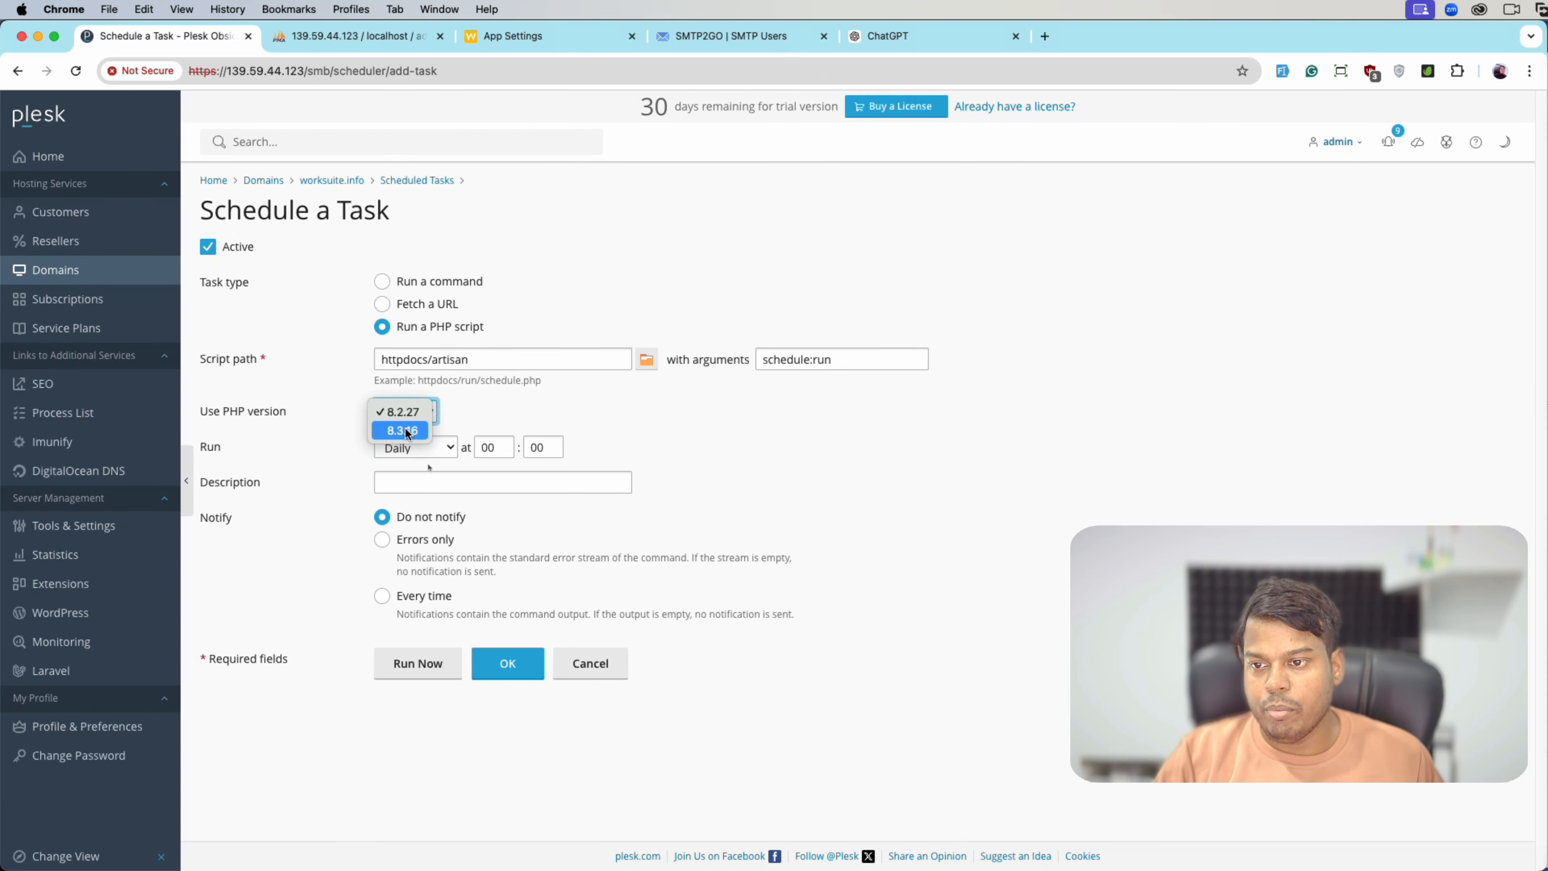
click(407, 431)
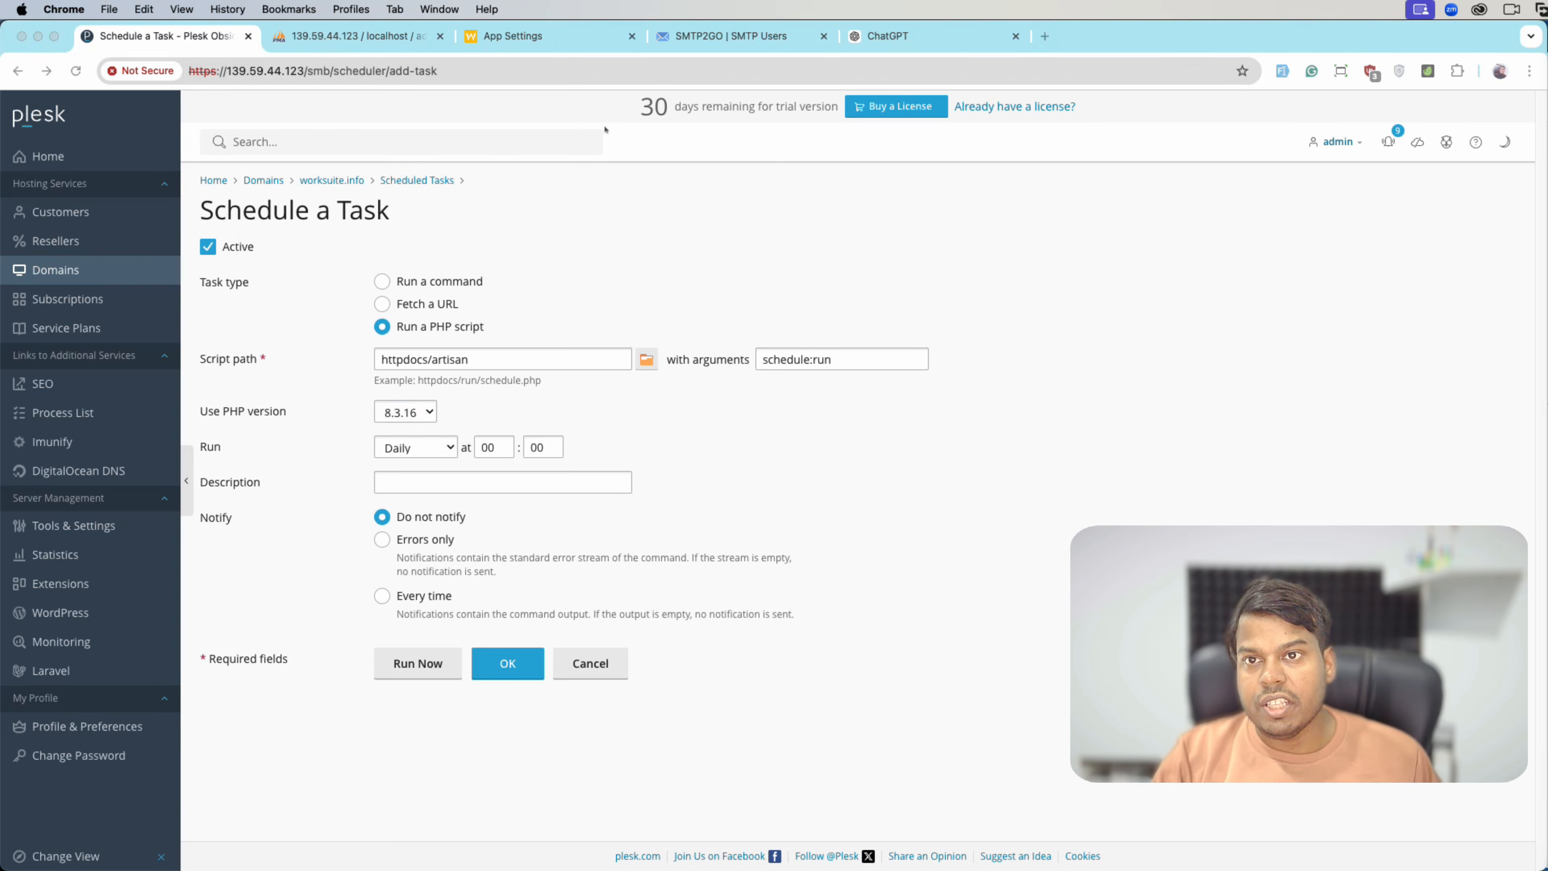
click(528, 50)
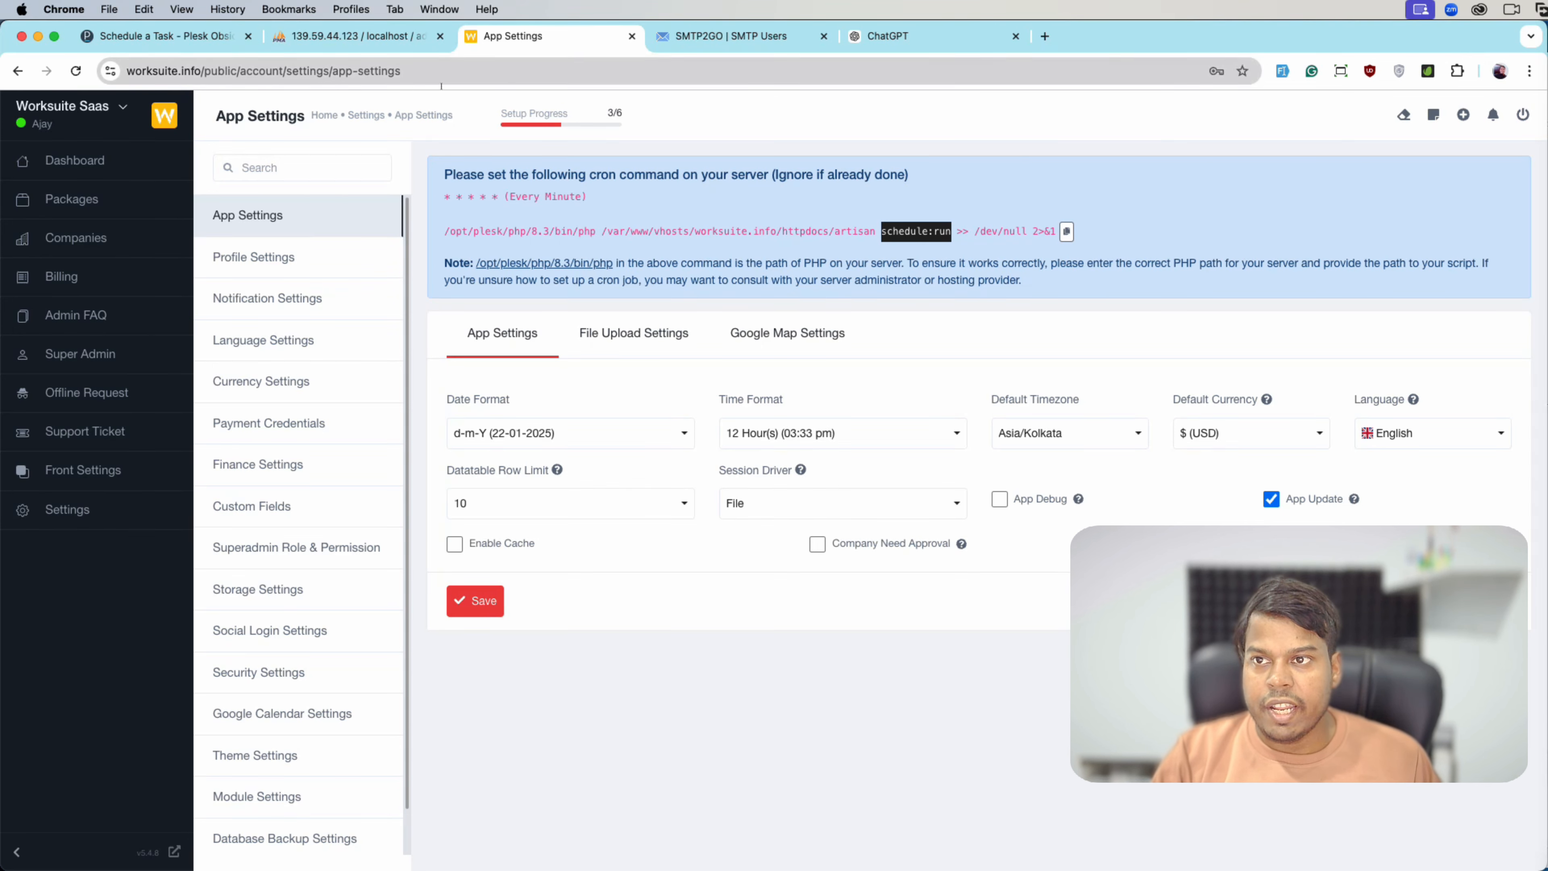
click(164, 36)
click(400, 447)
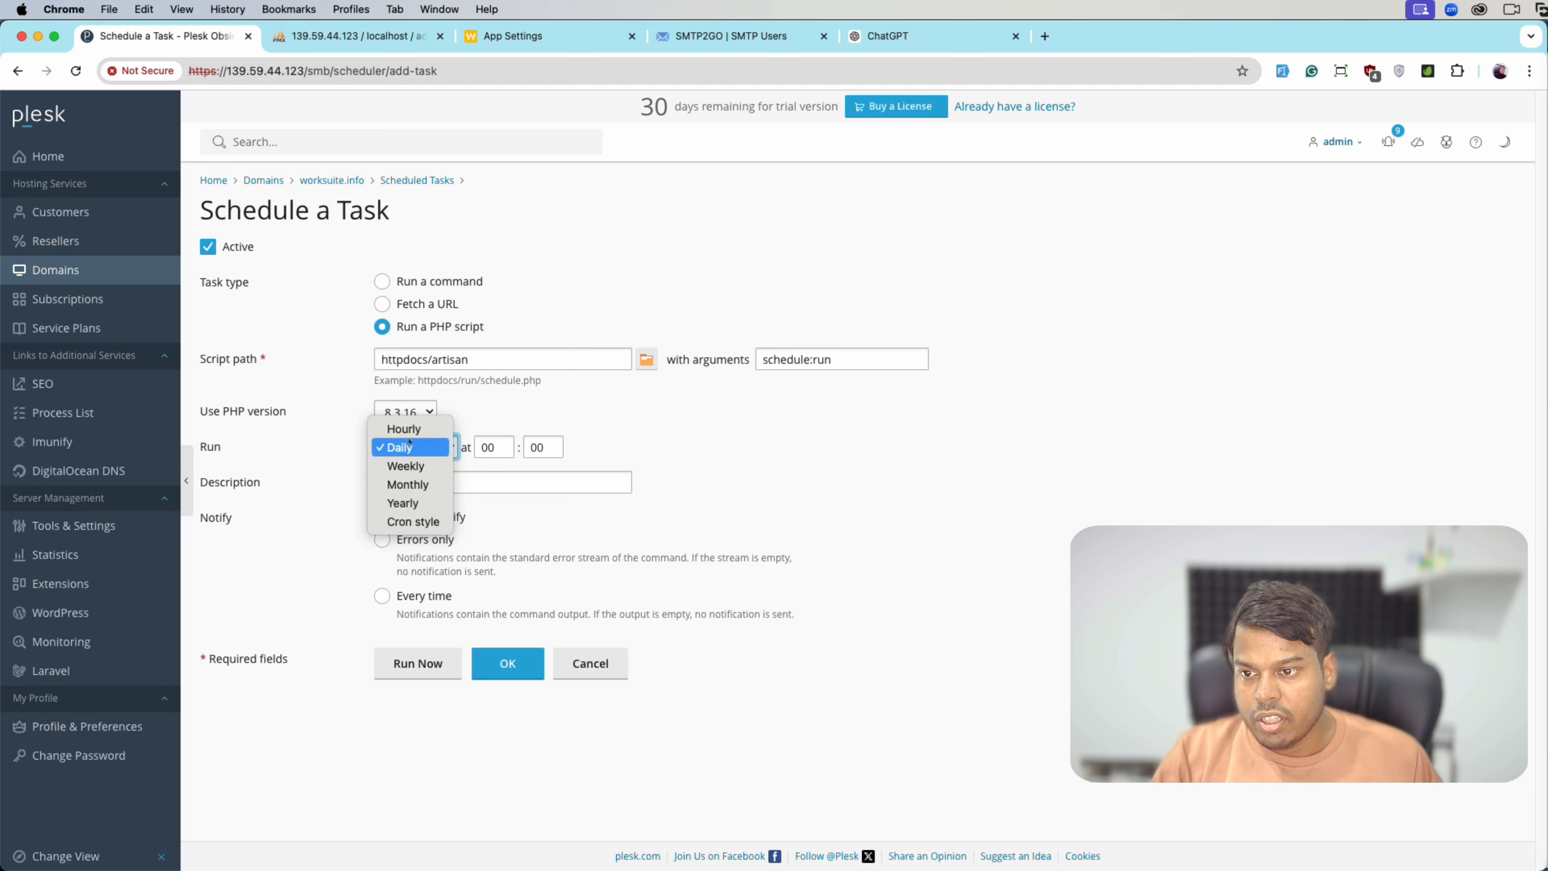
- Schedule the artisan task as cron '* * * * *' with description 'Every minute worksuite app' and save it
click(410, 522)
click(527, 449)
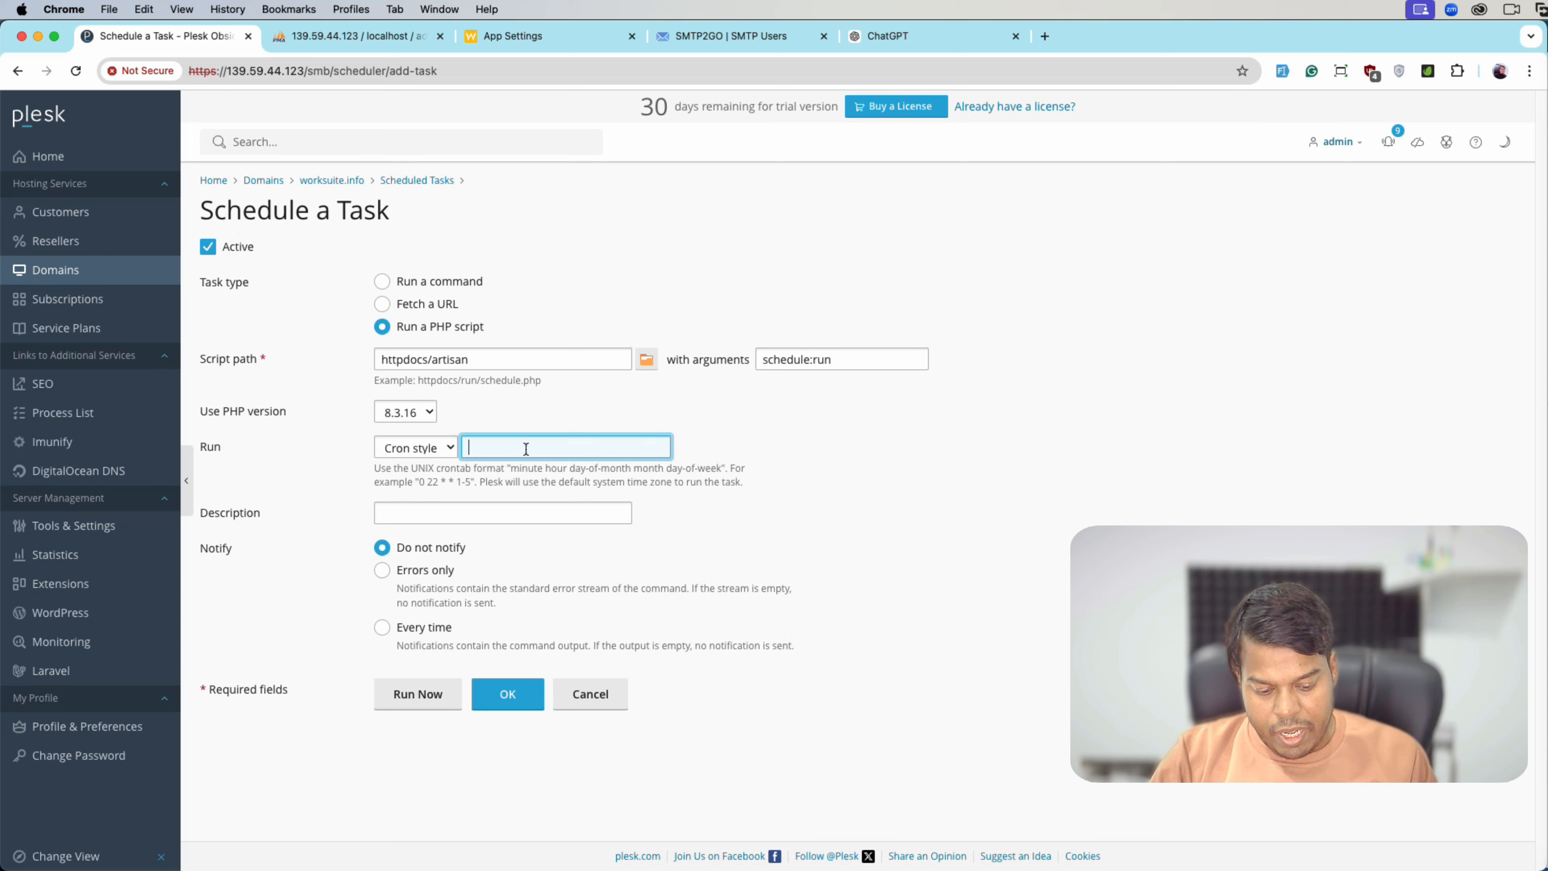
text(* )
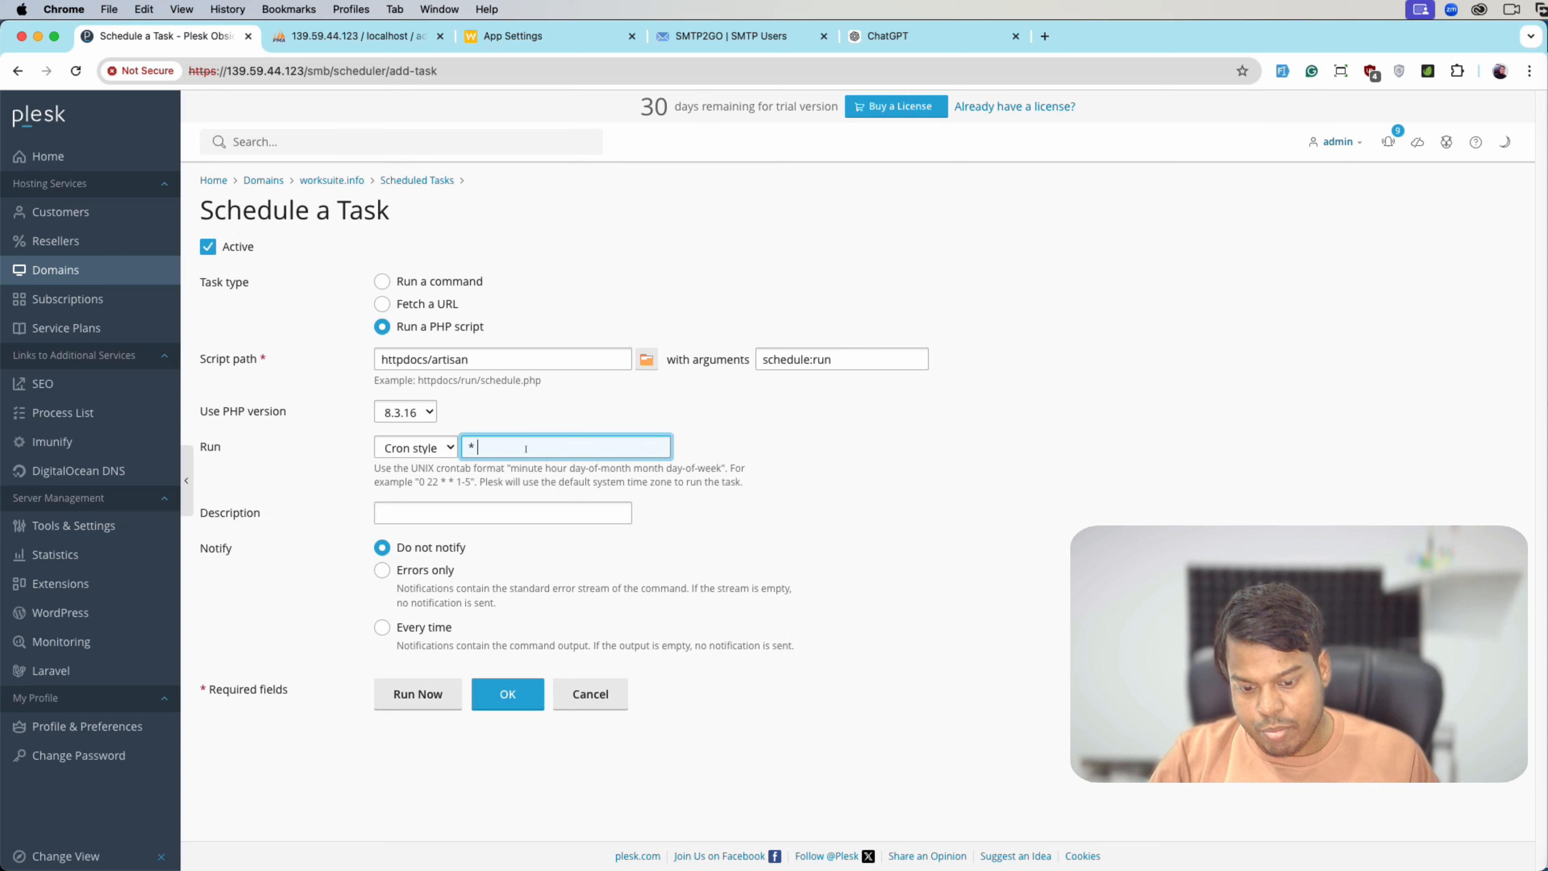
text(* * * *)
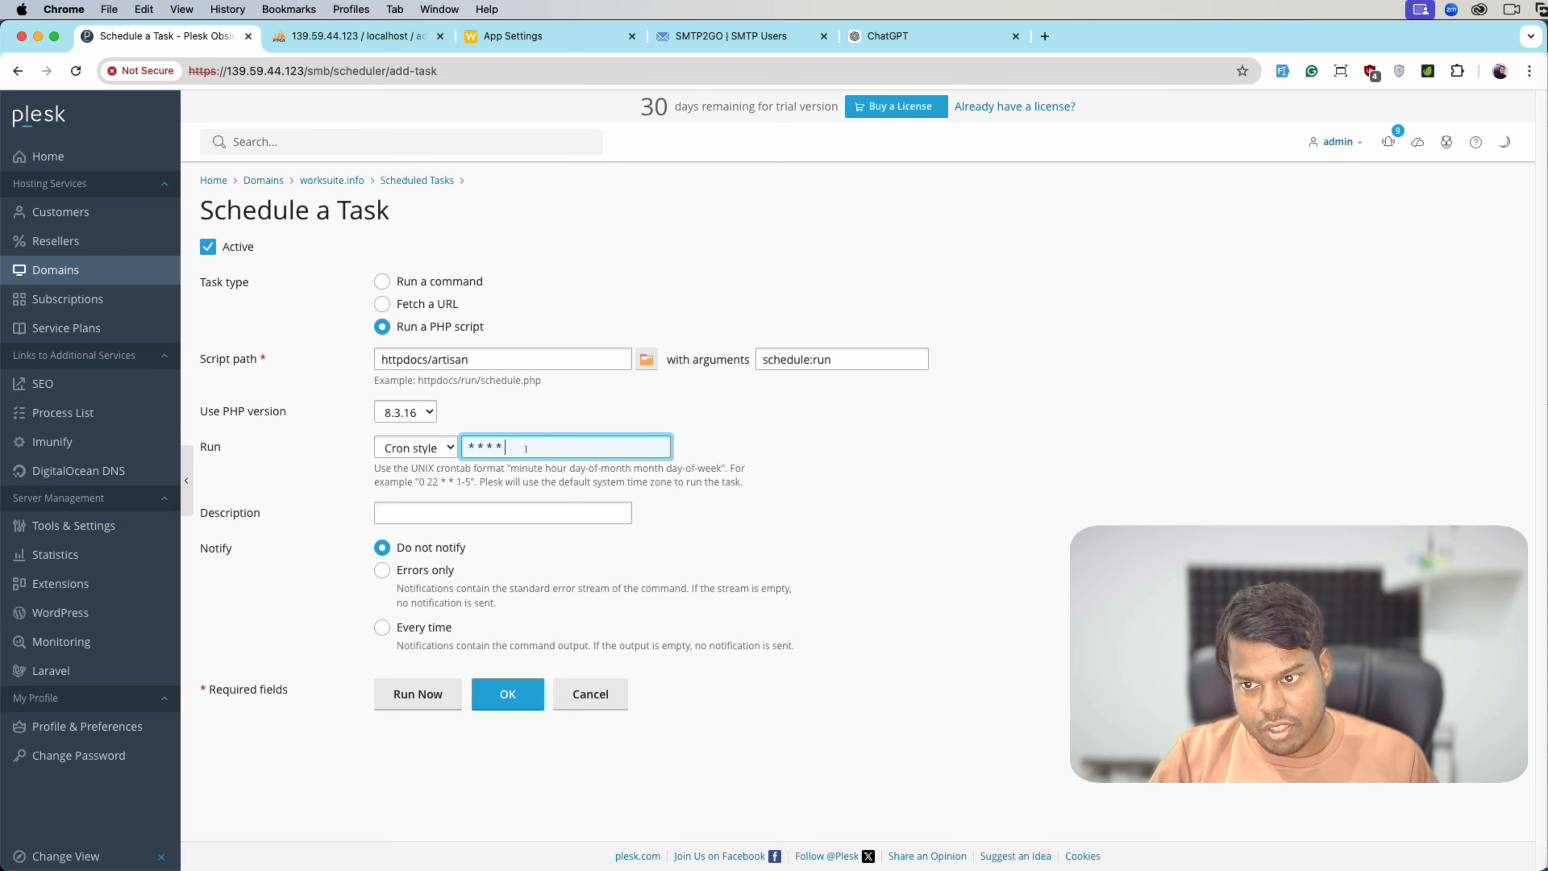
click(499, 504)
click(495, 505)
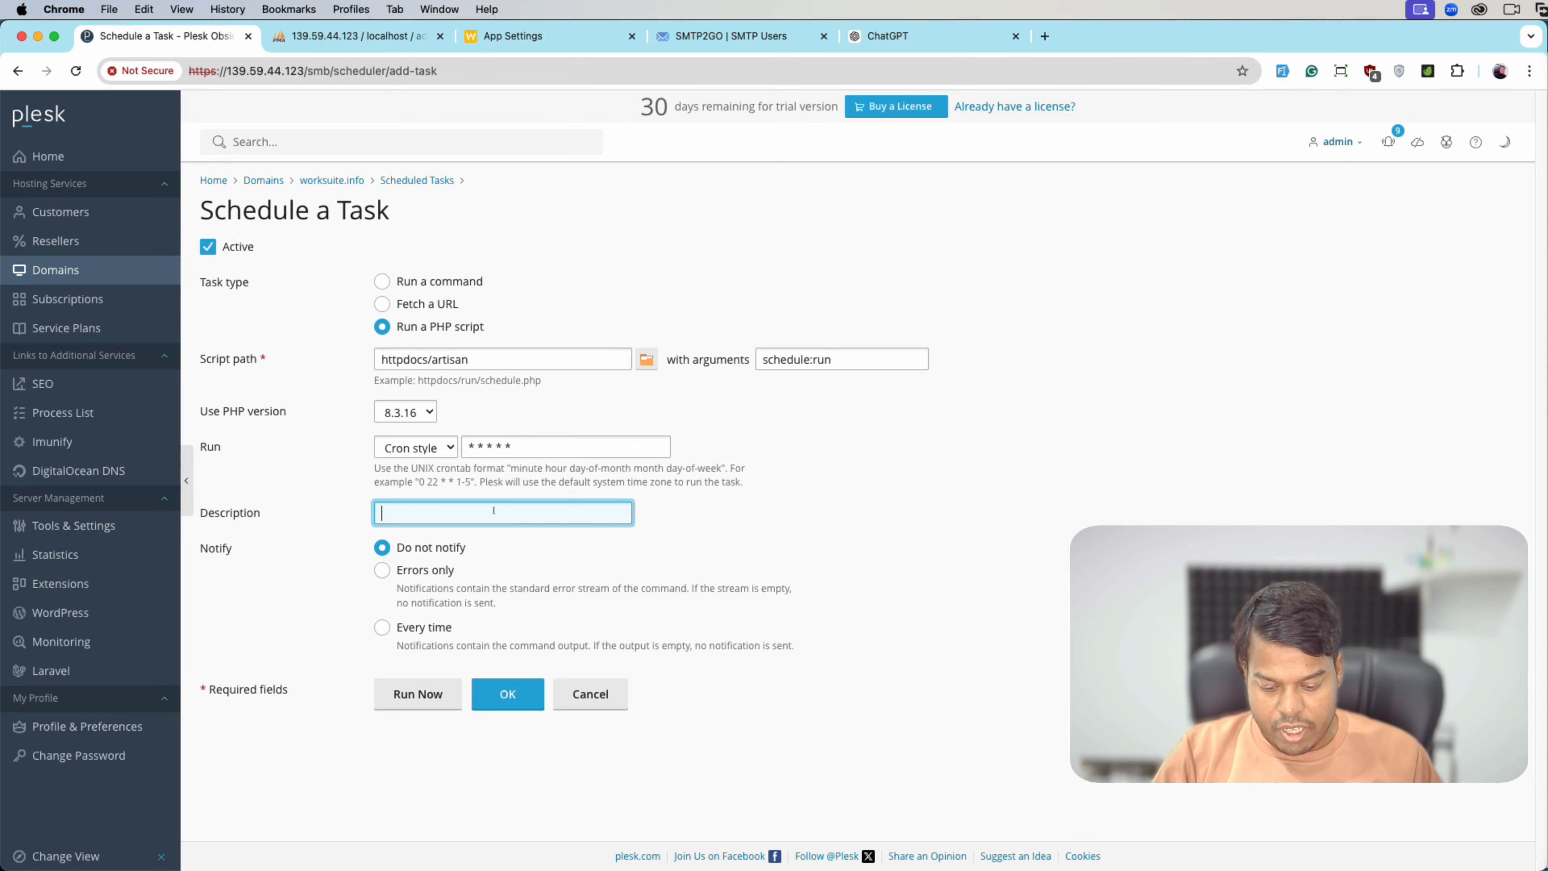
text(Every min)
text(utte)
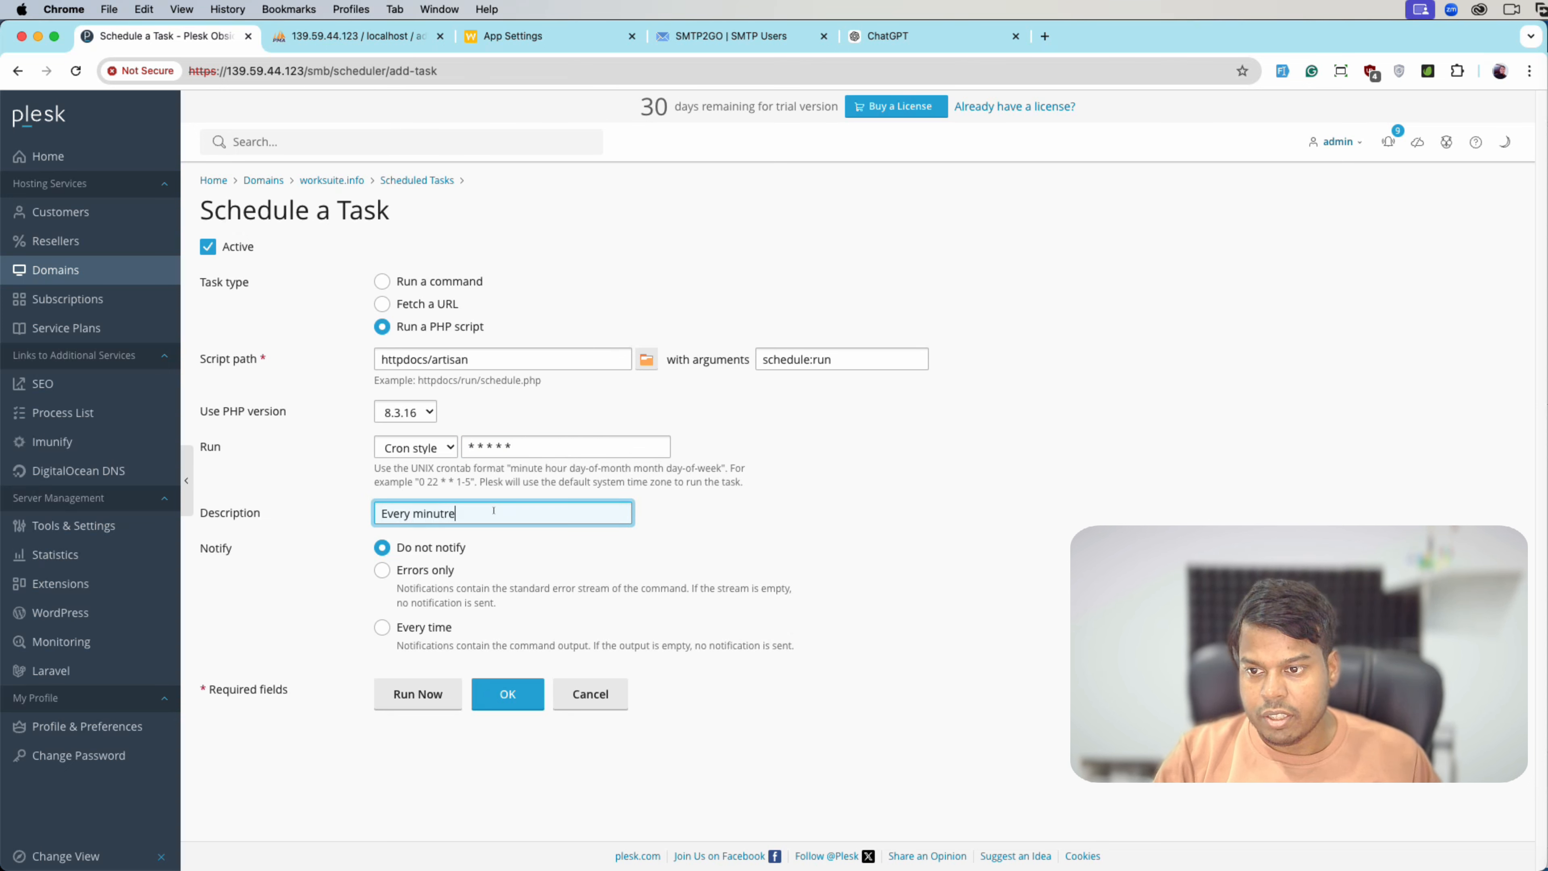
key(BackSpace)
key(BackSpace)
text(e)
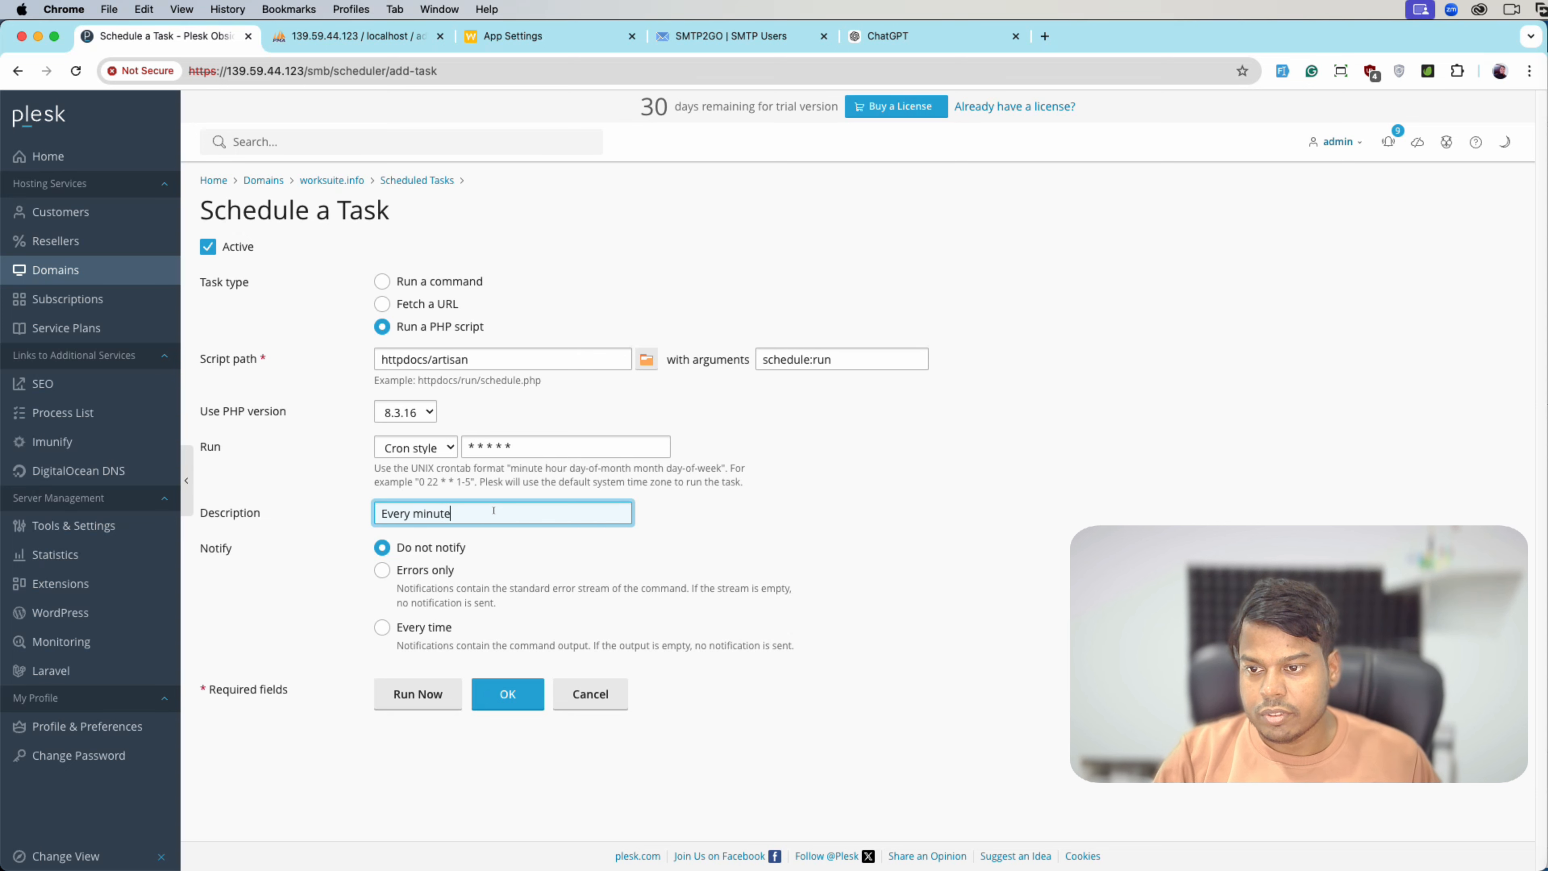
text( w)
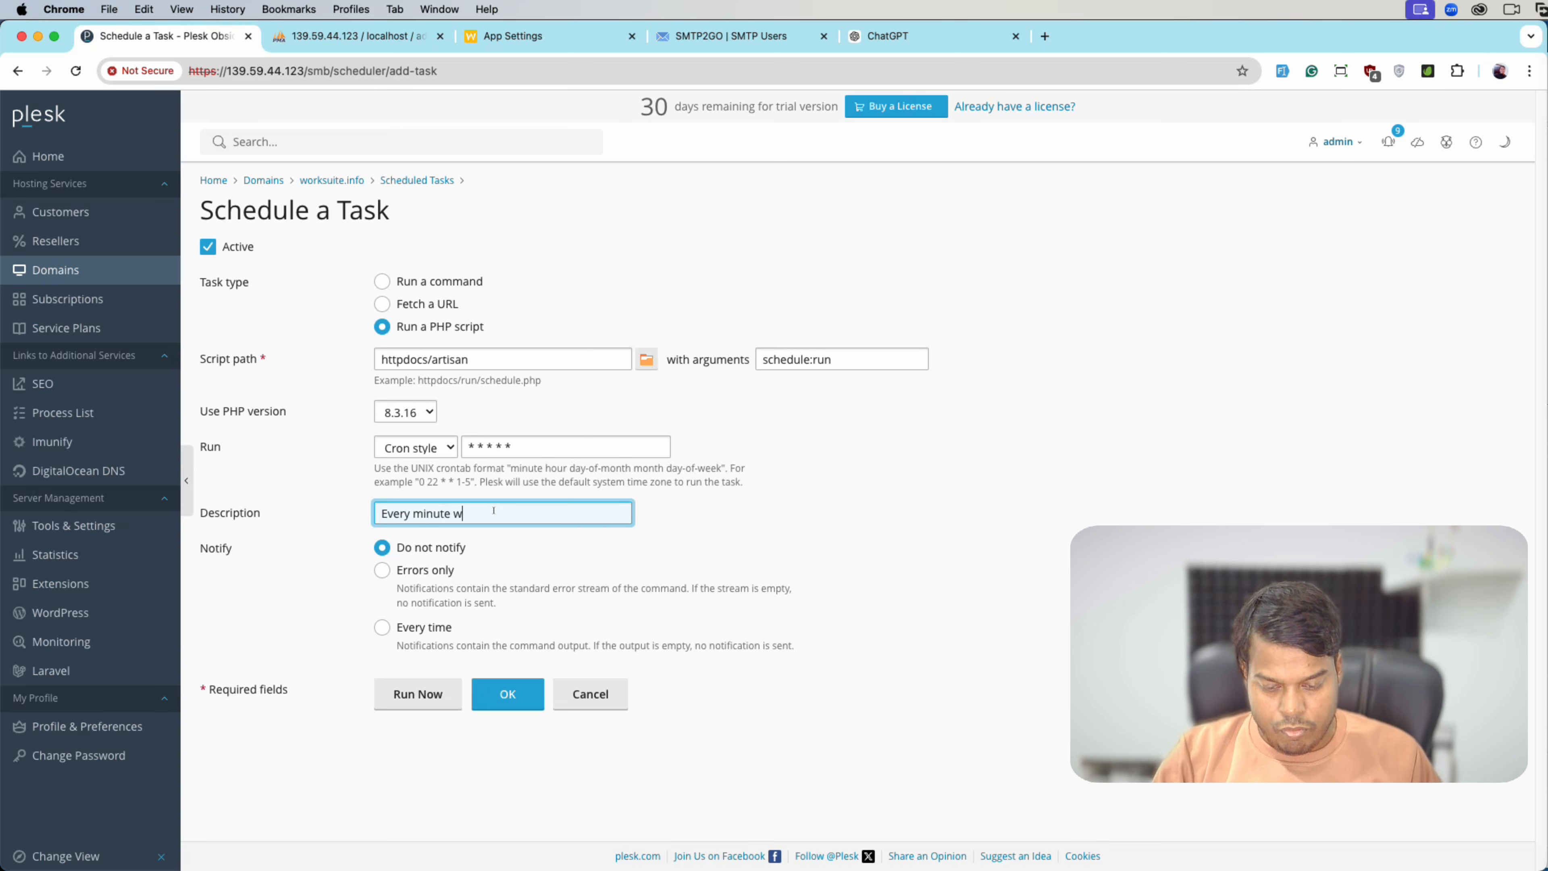
text(orksuite app)
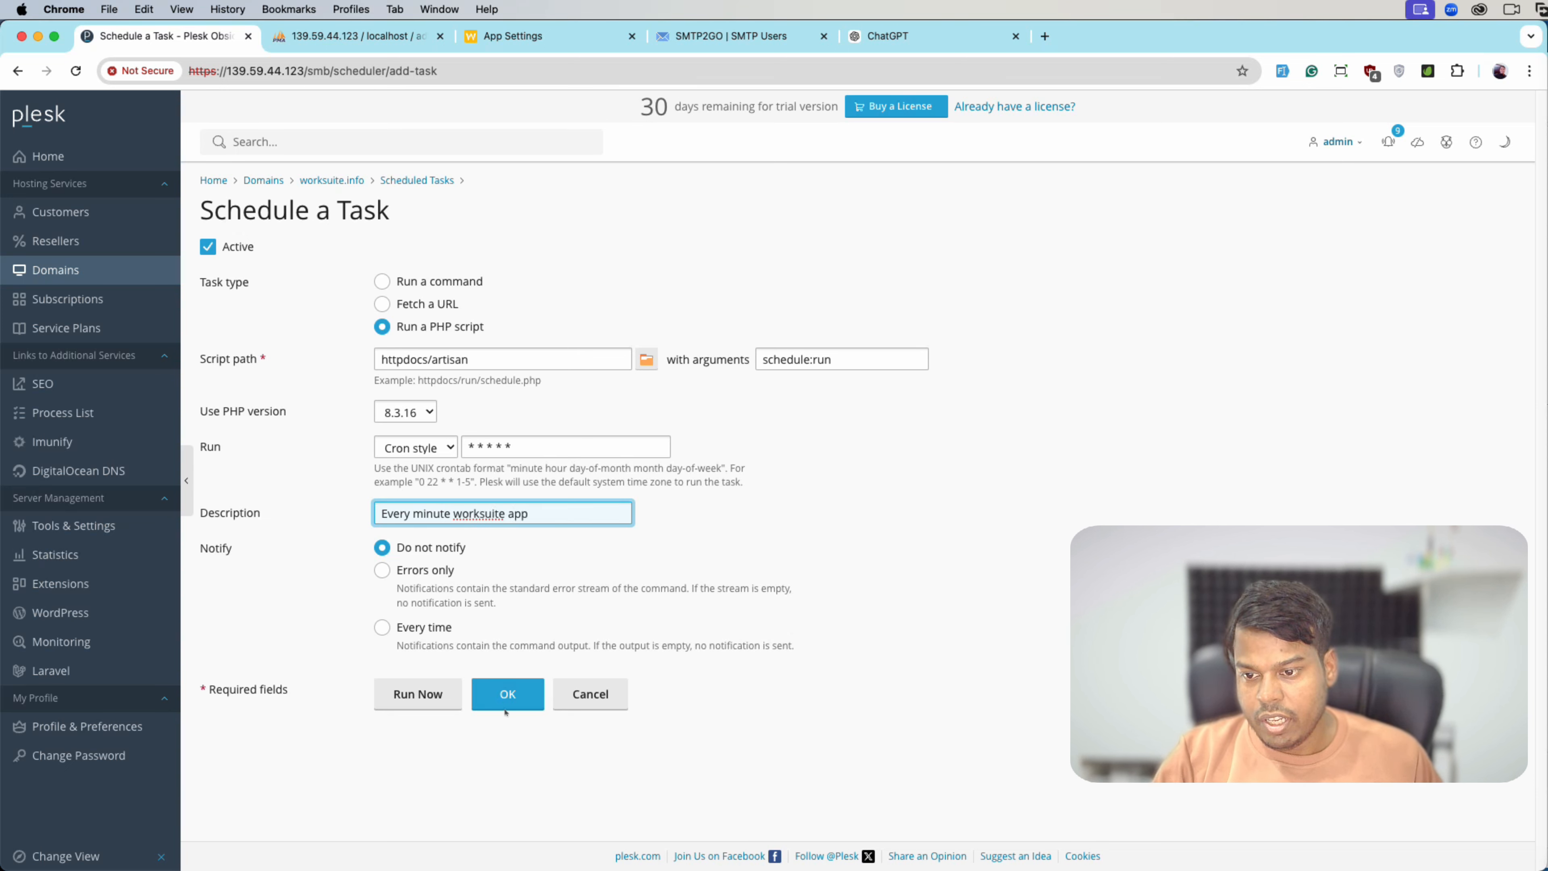
click(505, 709)
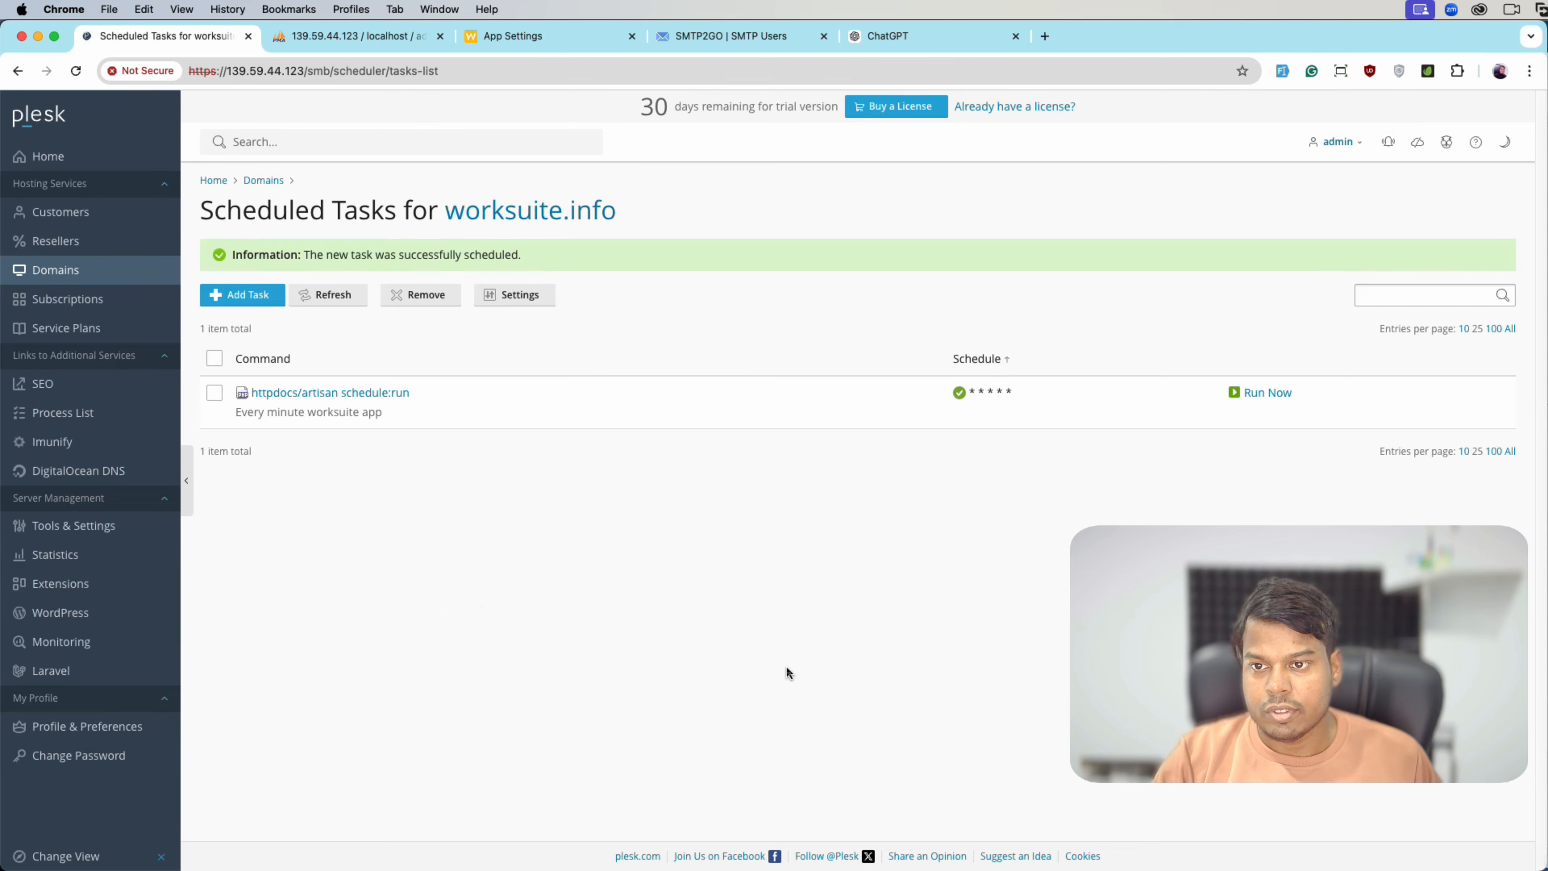
- Run the httpdocs/artisan schedule:run task immediately, then reload Worksuite App Settings to confirm the cron is detected
key(super+3)
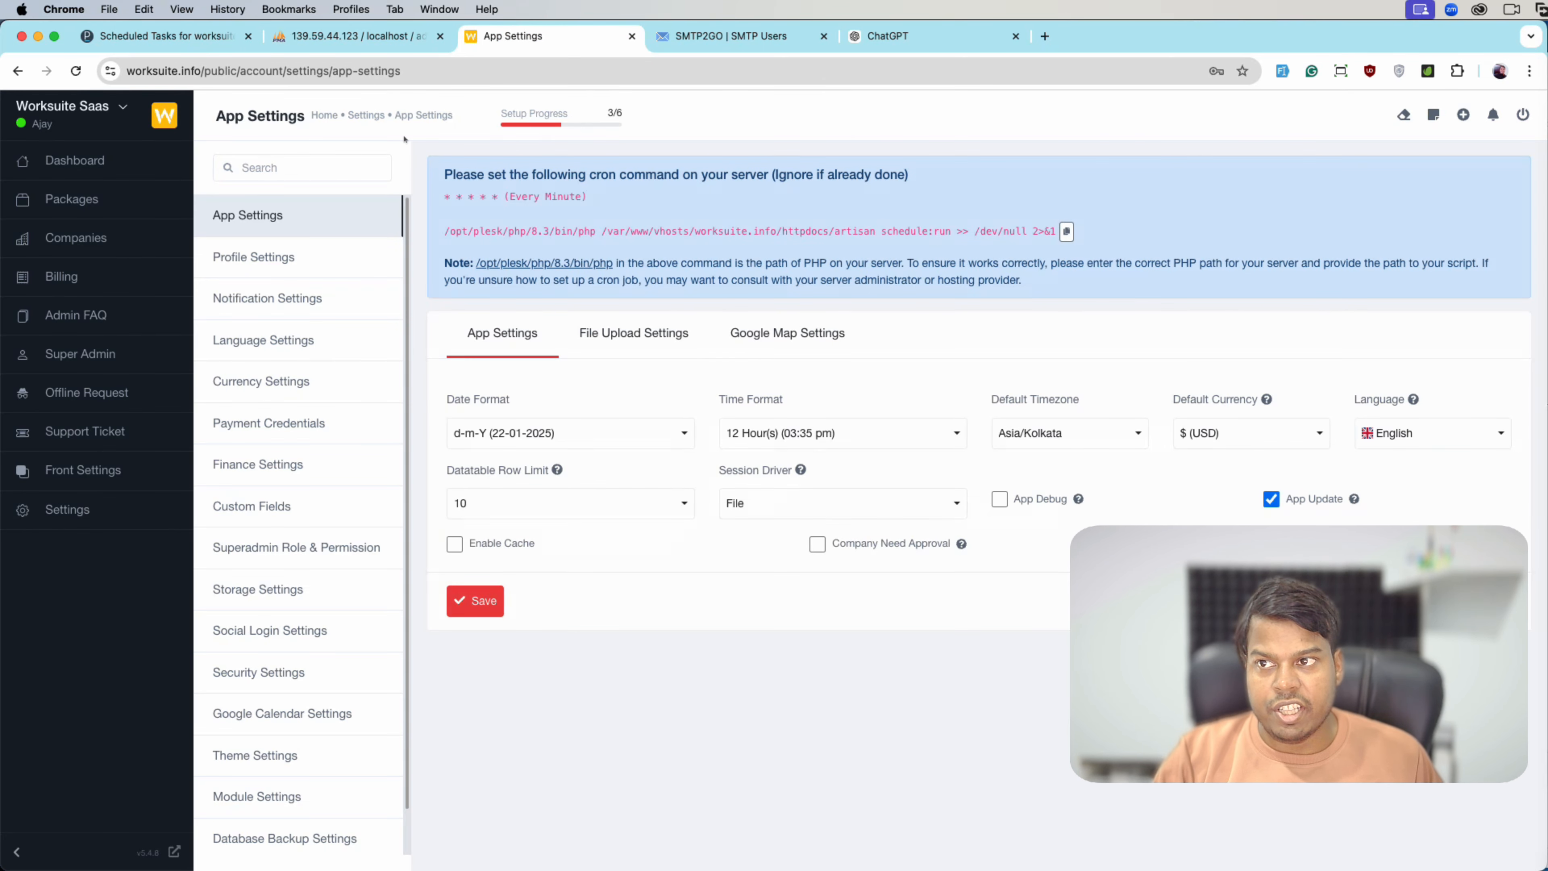
click(199, 40)
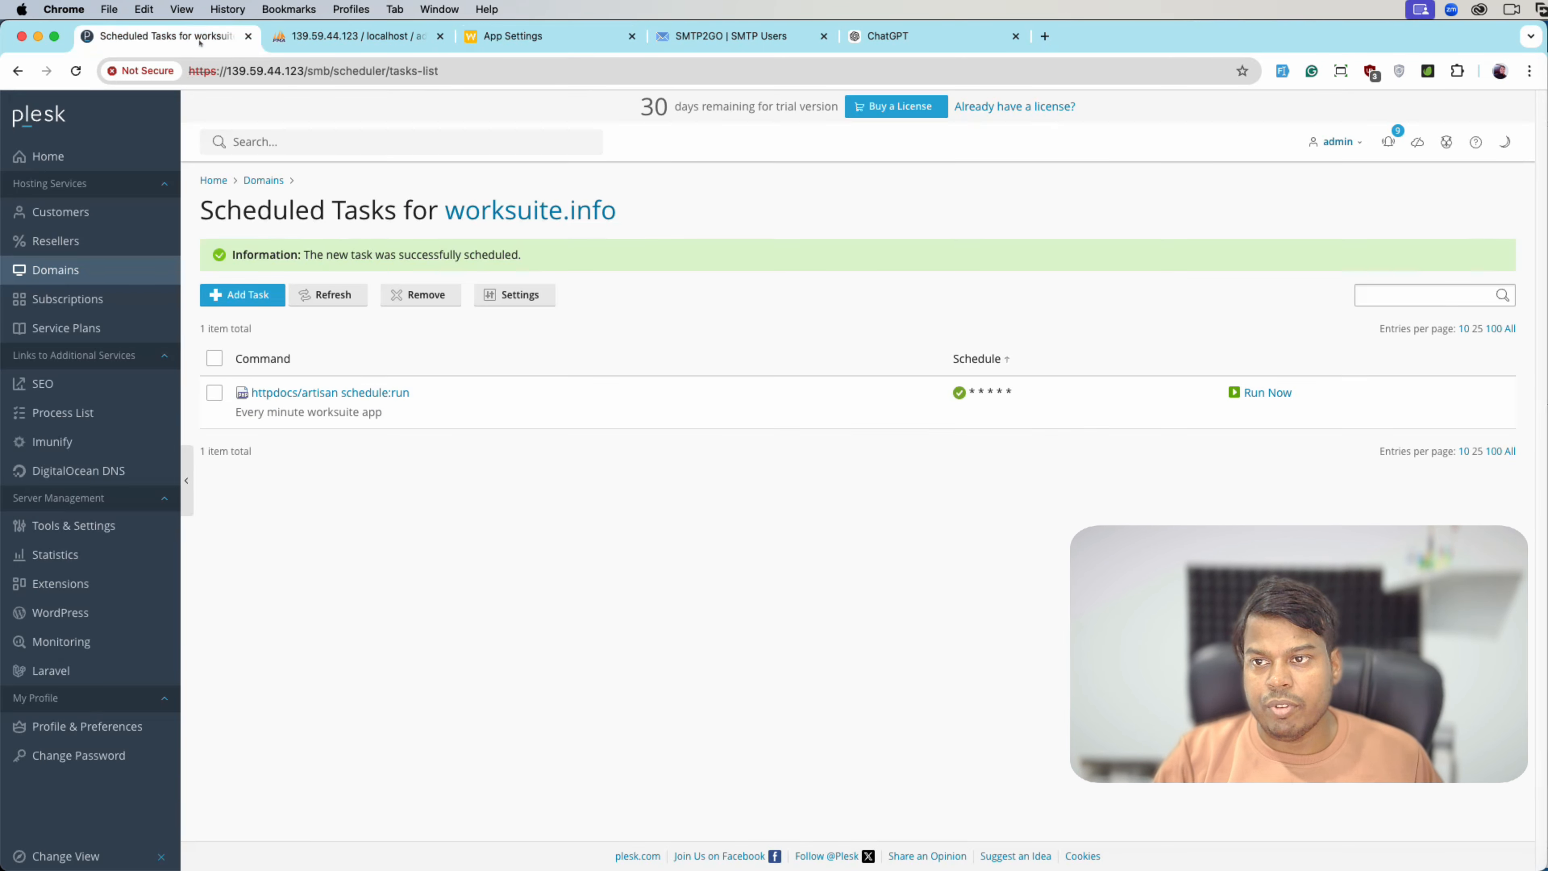
click(1254, 395)
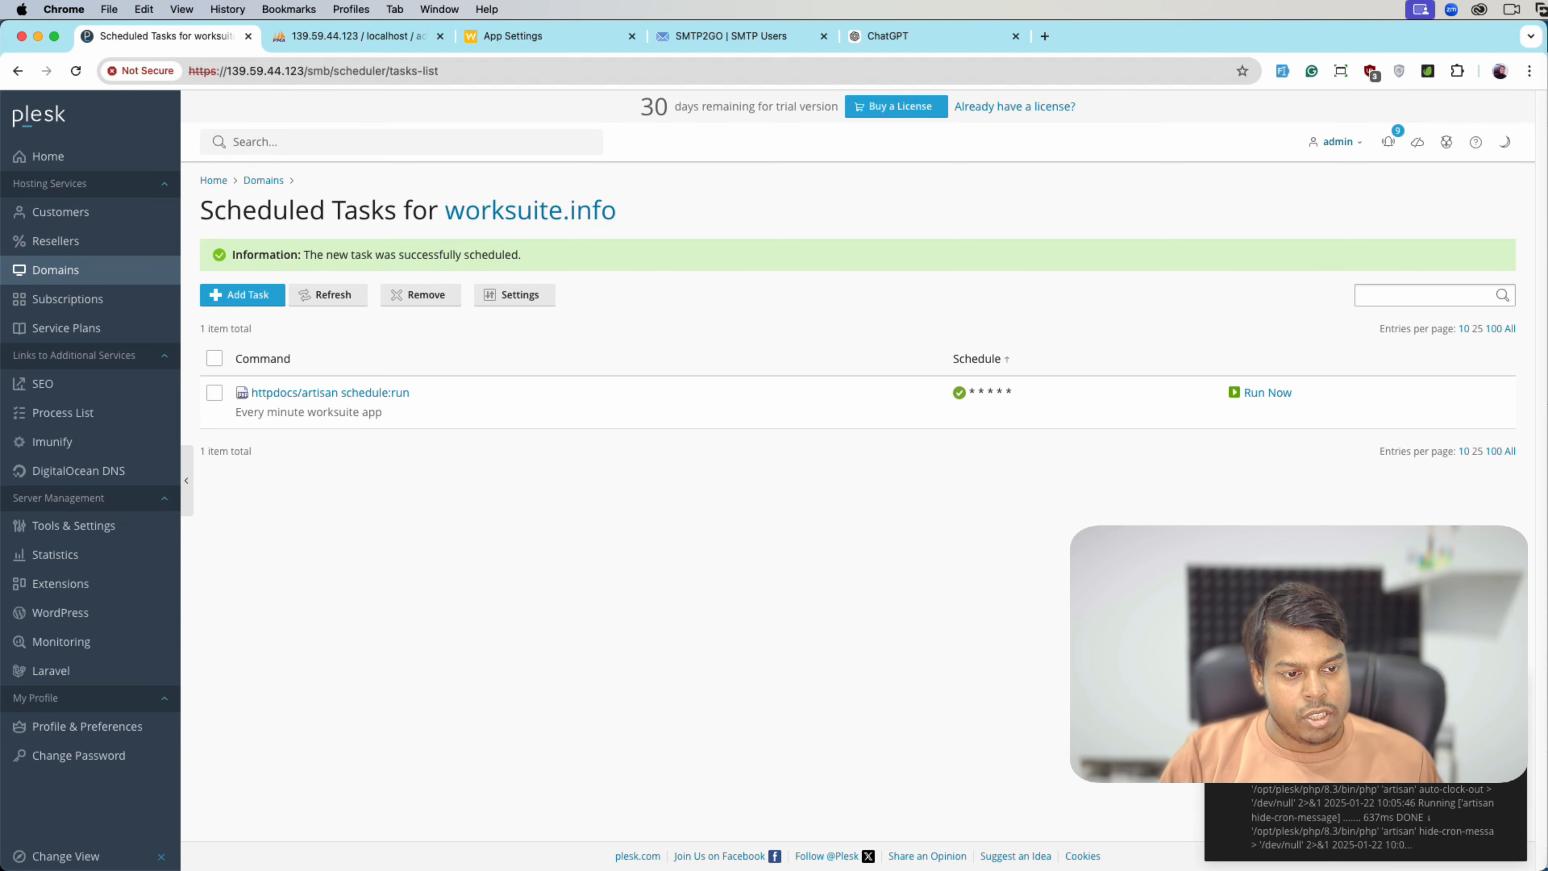
key(super+3)
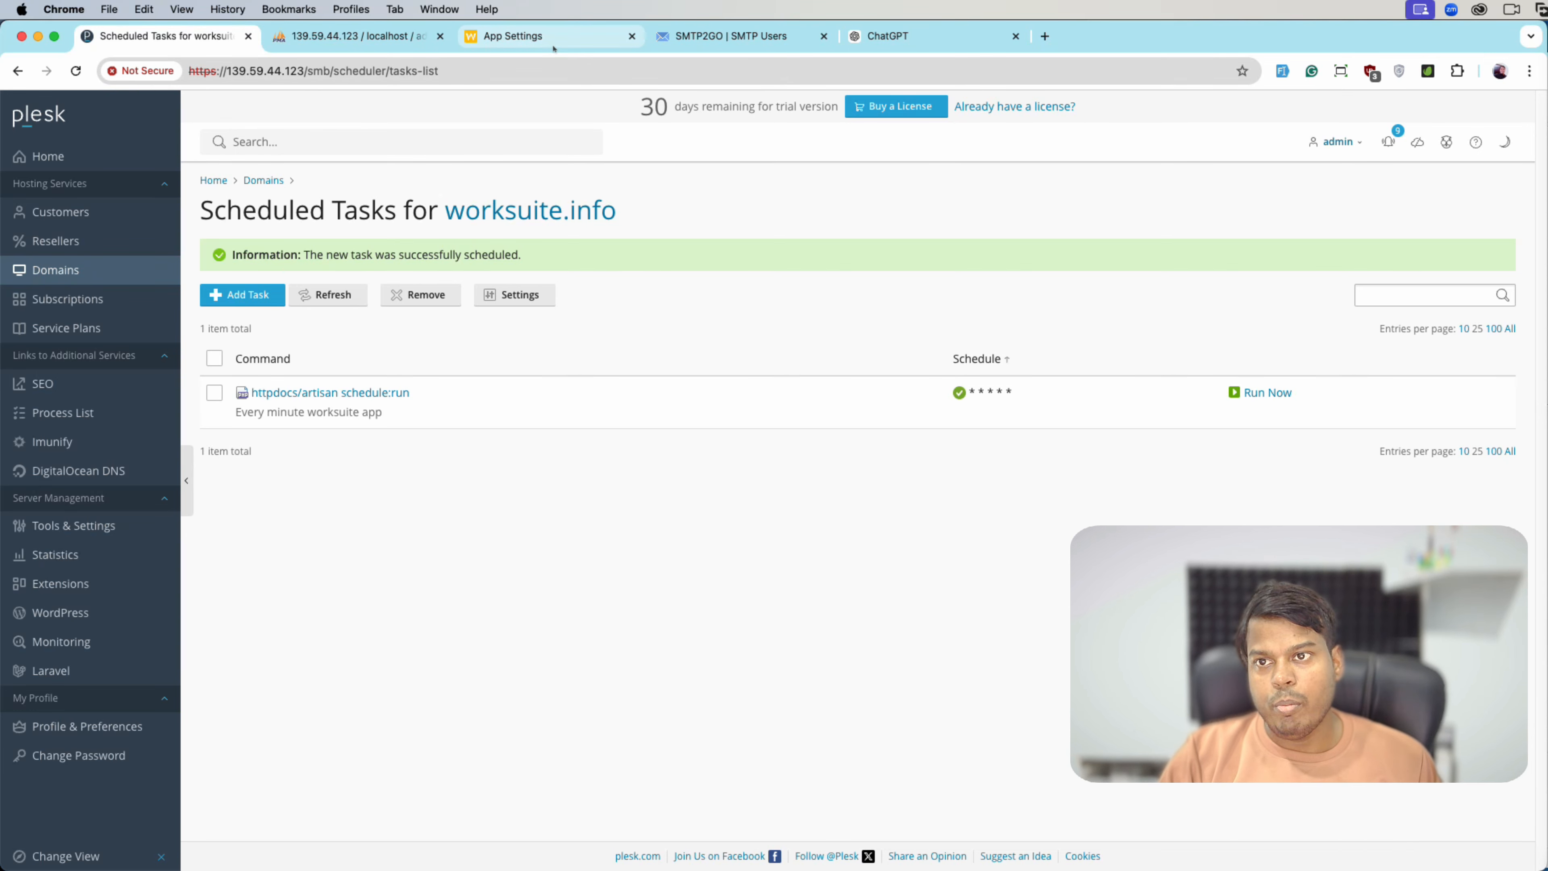
key(super+r)
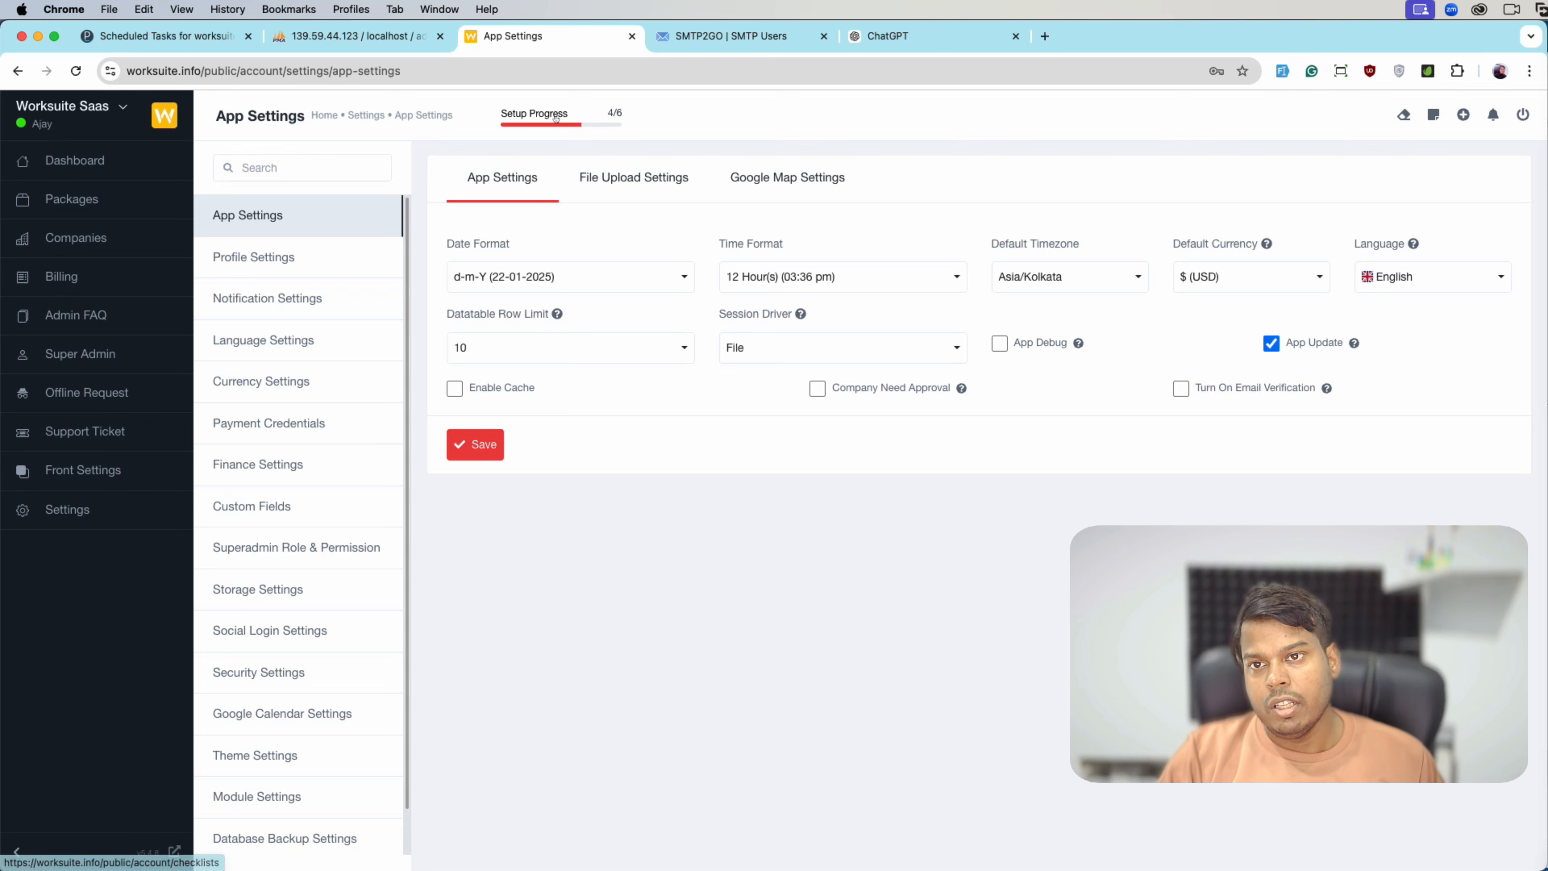
- From the Setup Progress checklist, go to the Add Company Logo step in Theme Settings
click(604, 123)
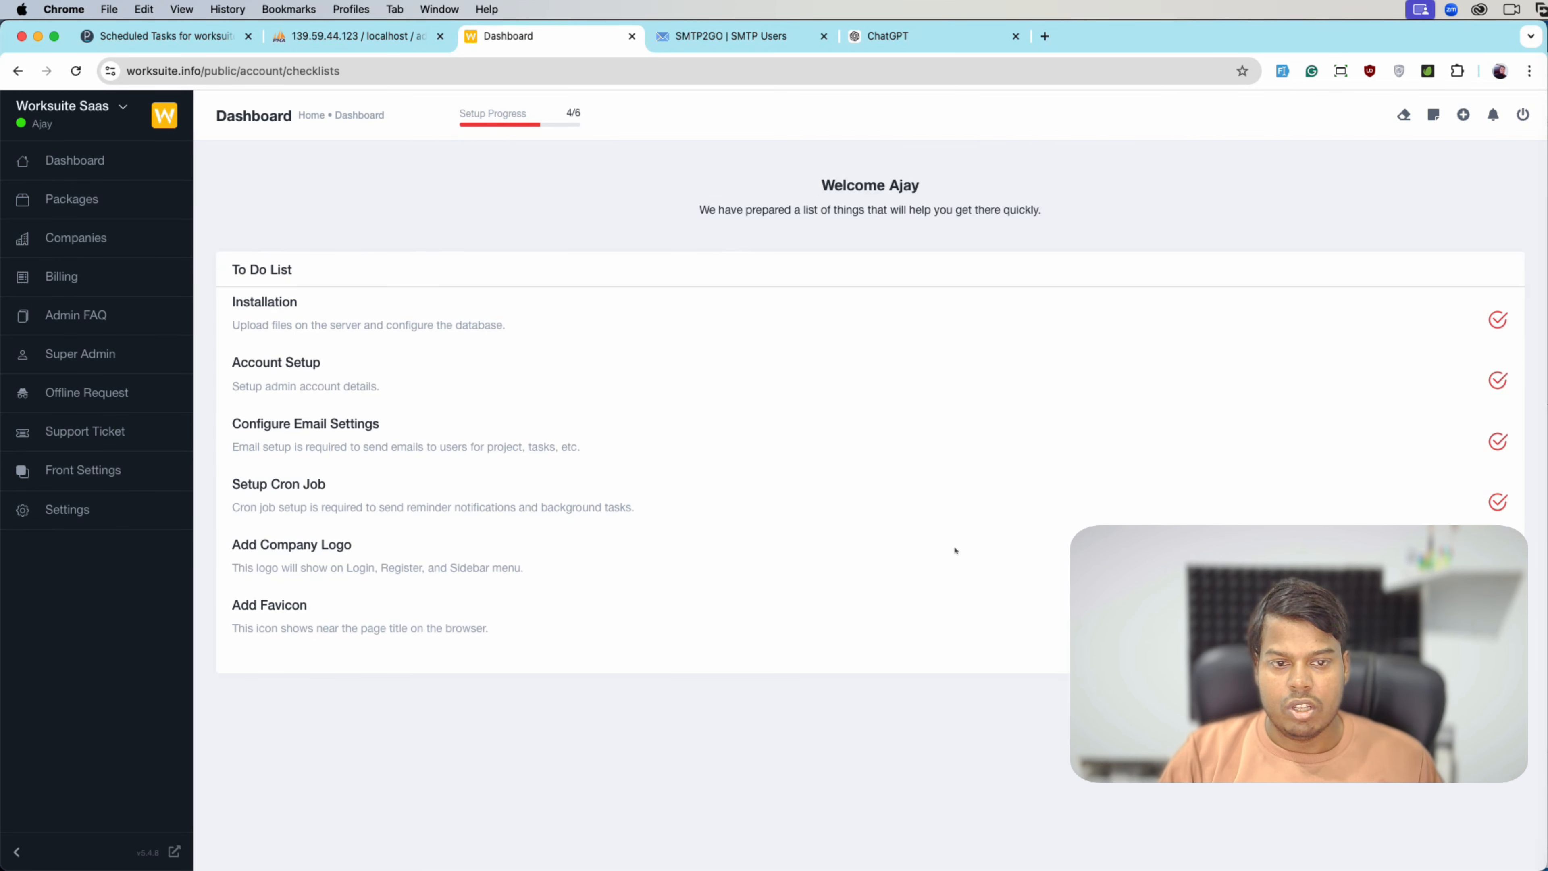
click(737, 579)
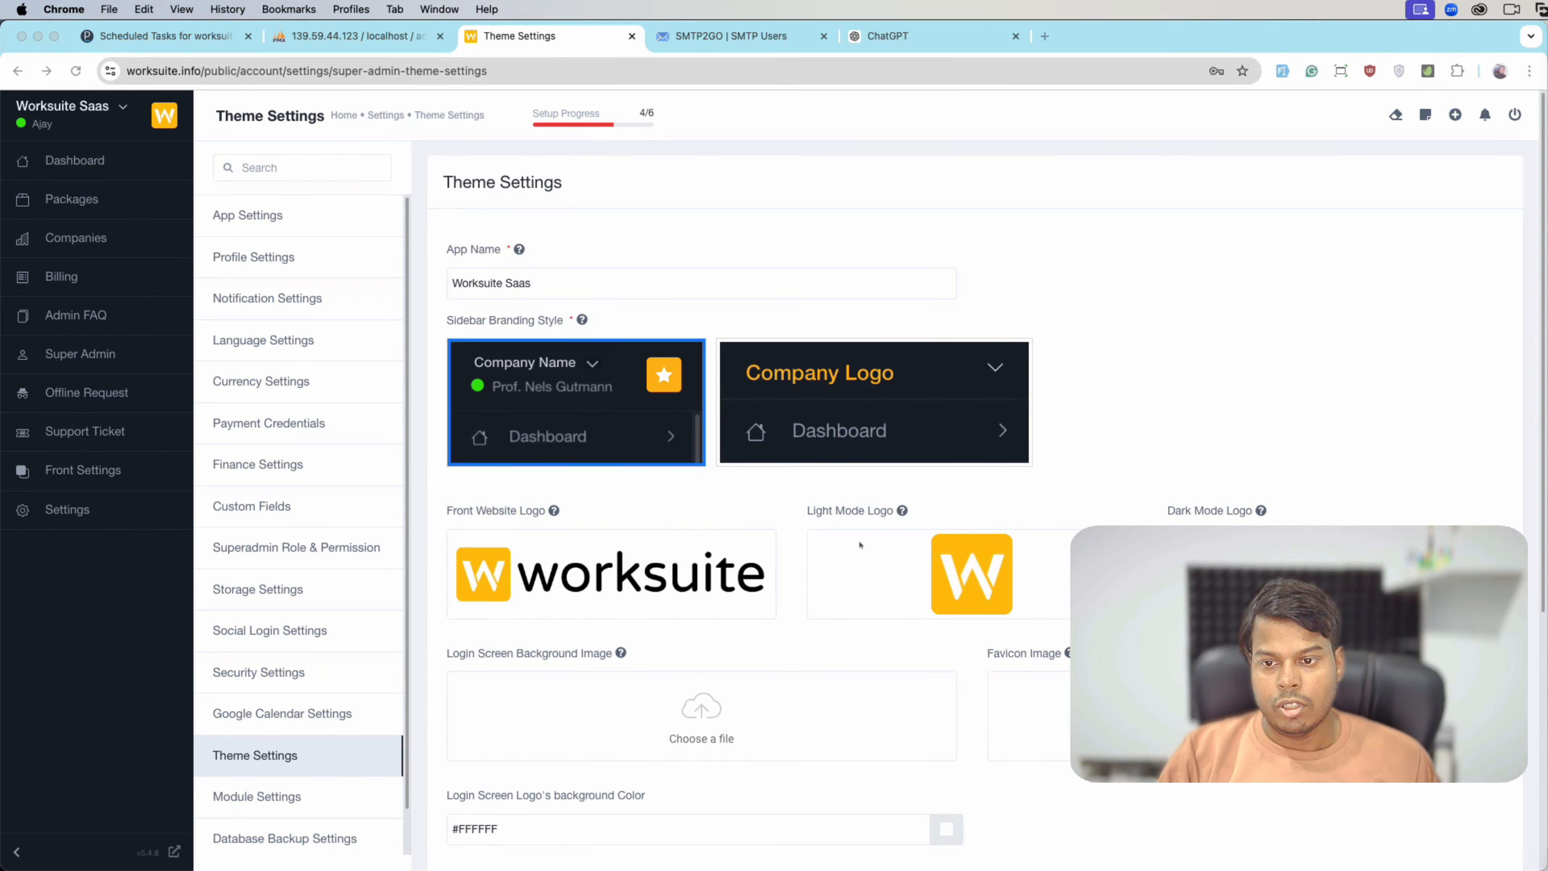
- Upload icon-up-bird.png from Downloads as the front website logo, cropping to the whole image
scroll(625, 482, down, 3)
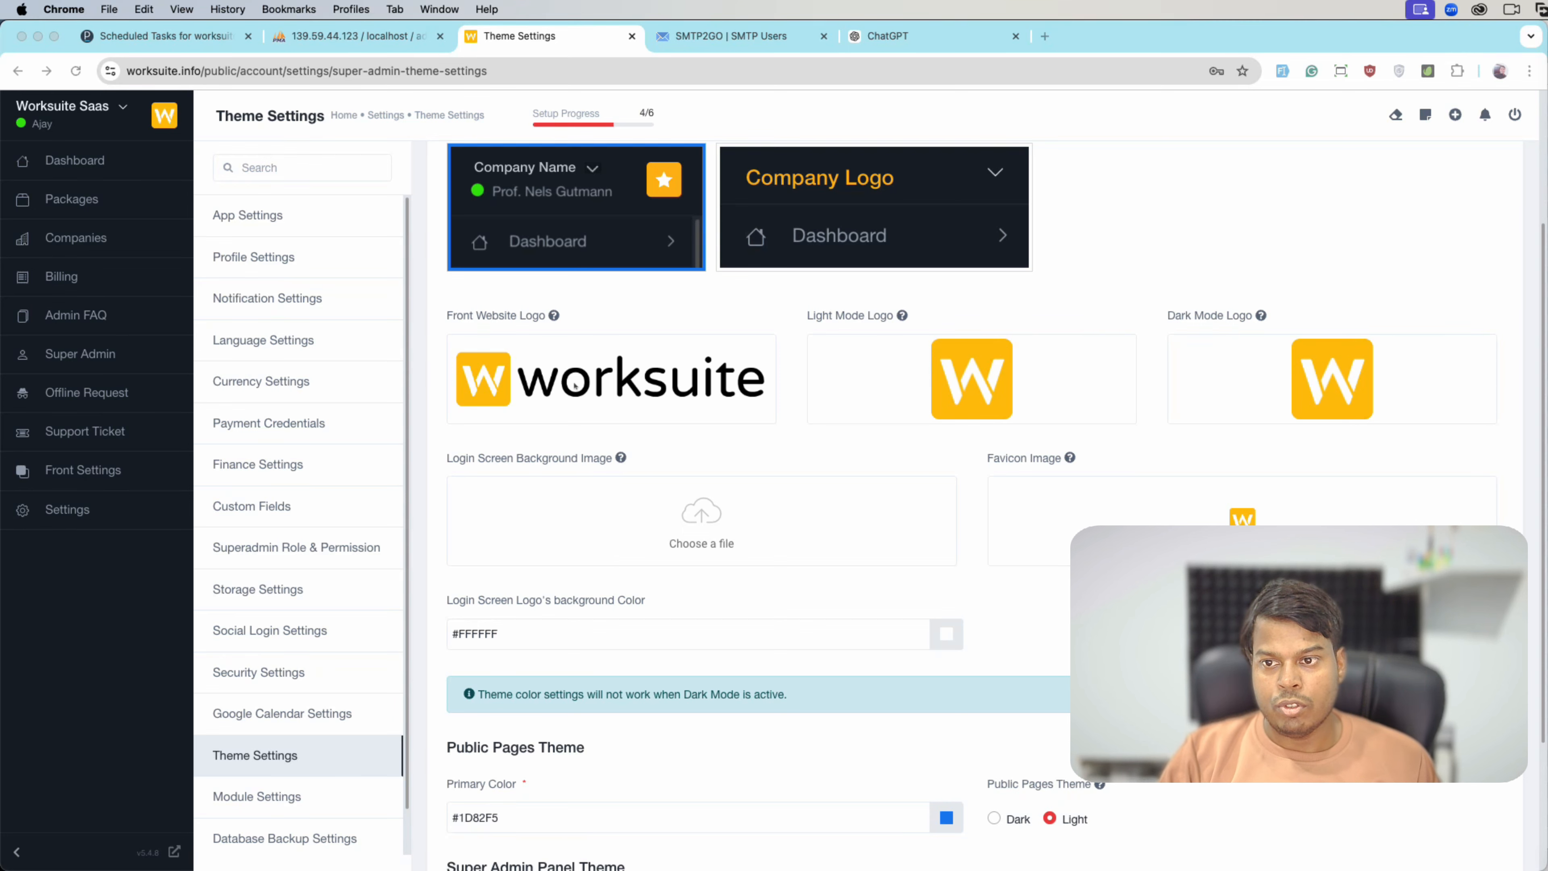
click(628, 307)
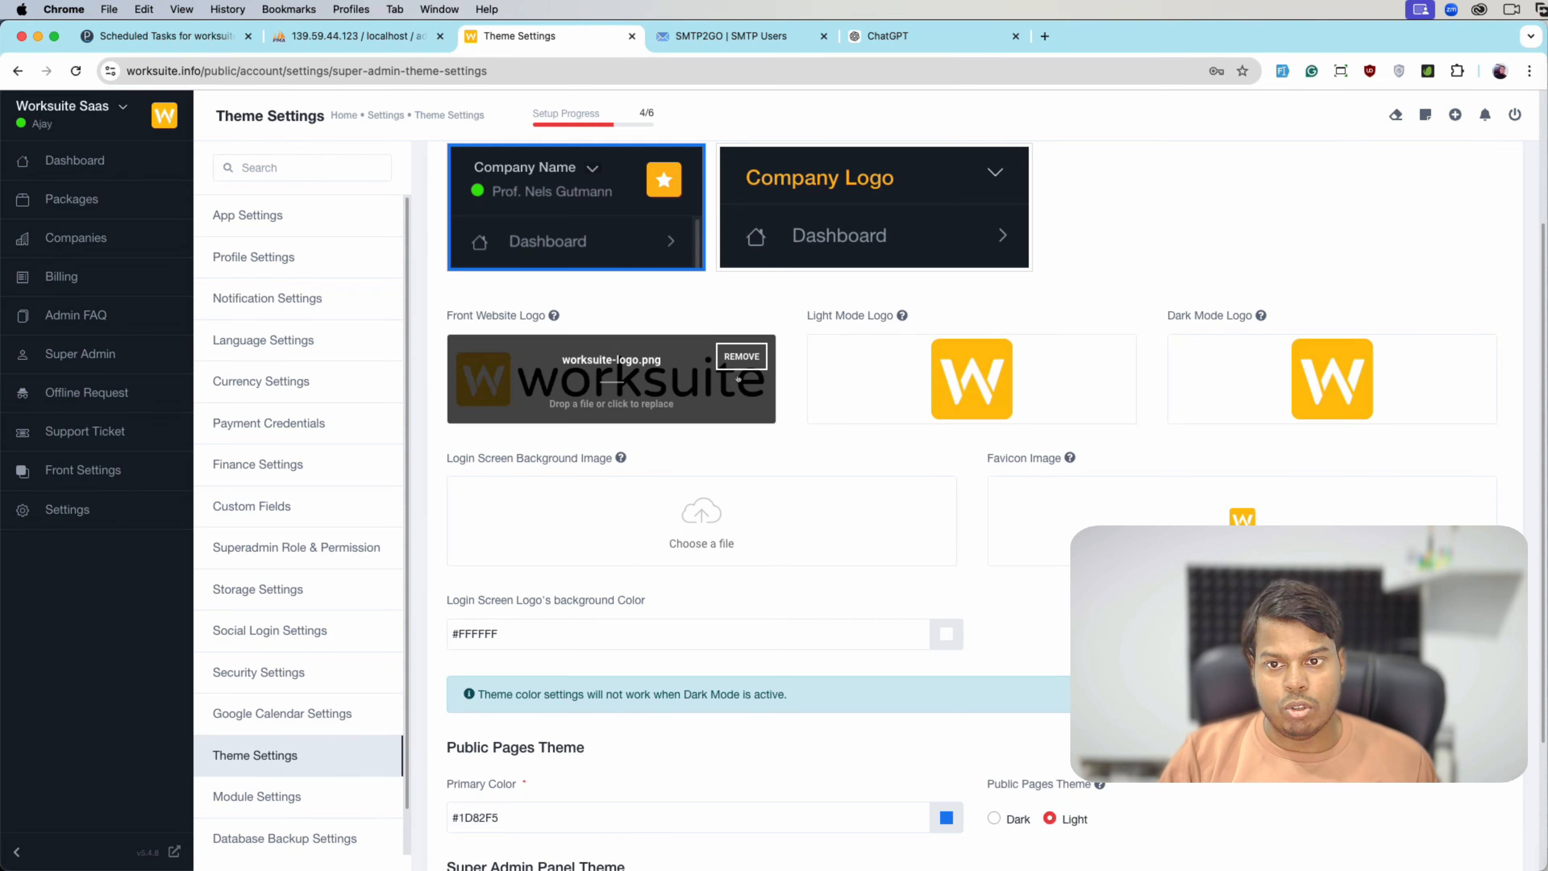
click(700, 407)
click(252, 276)
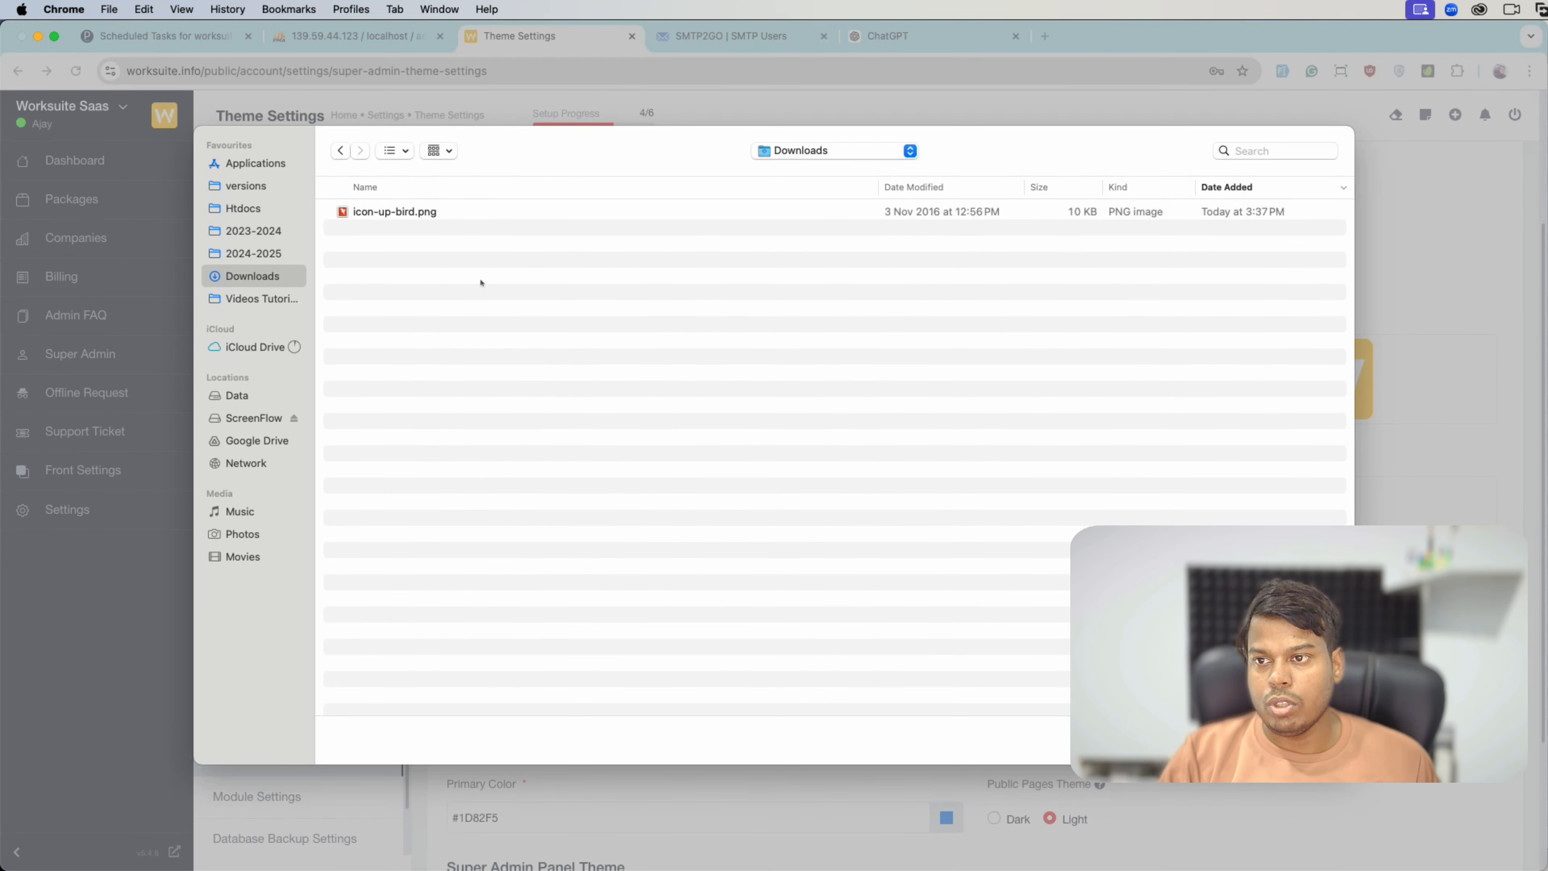
double_click(436, 212)
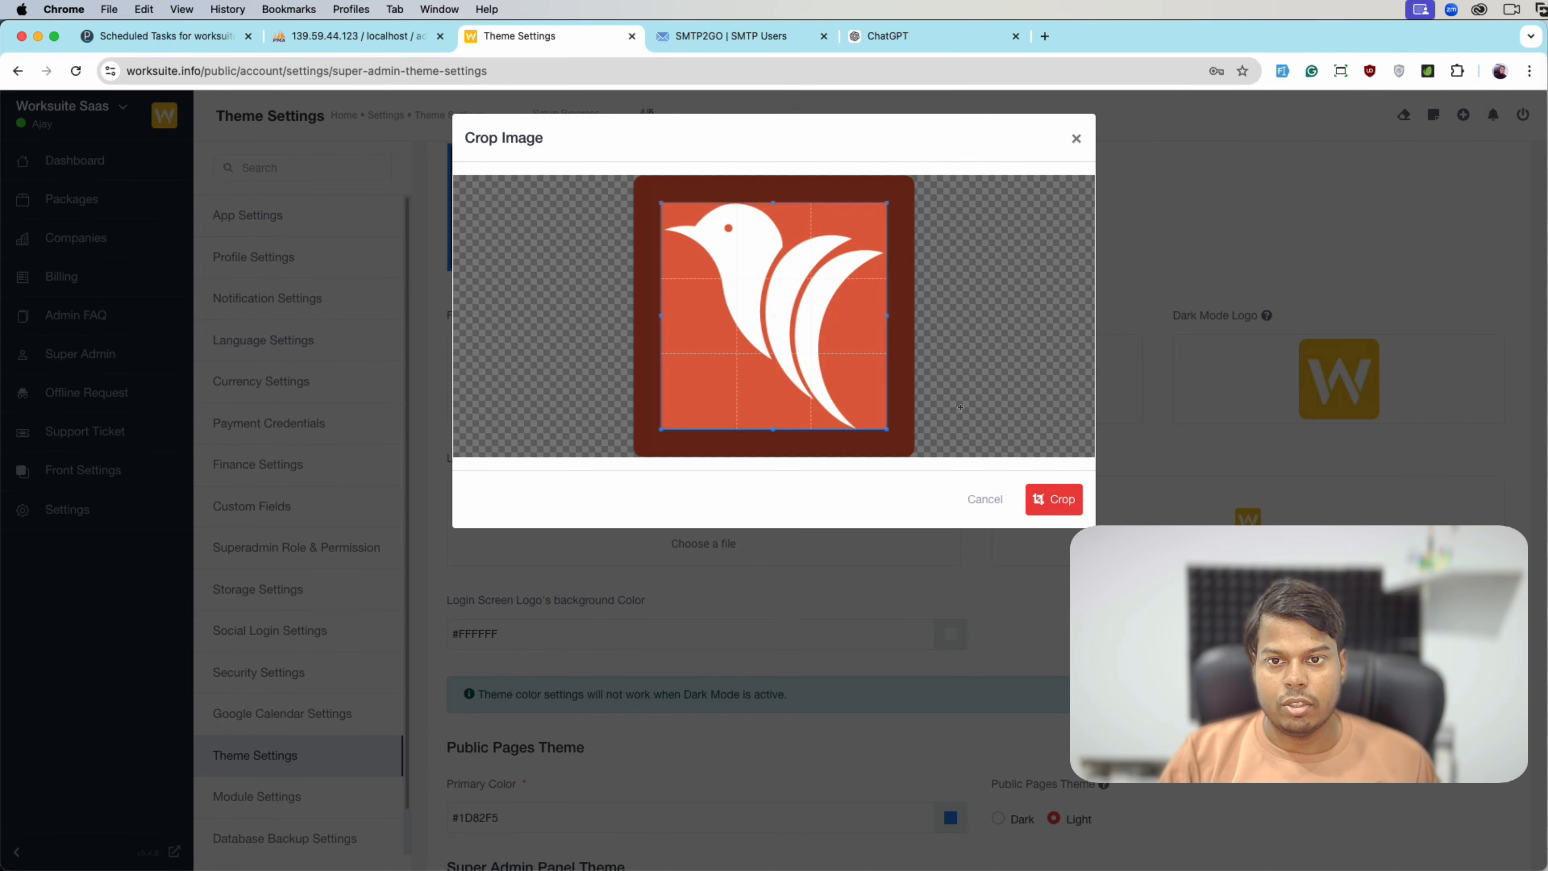
drag(788, 321, 762, 300)
drag(851, 401, 915, 456)
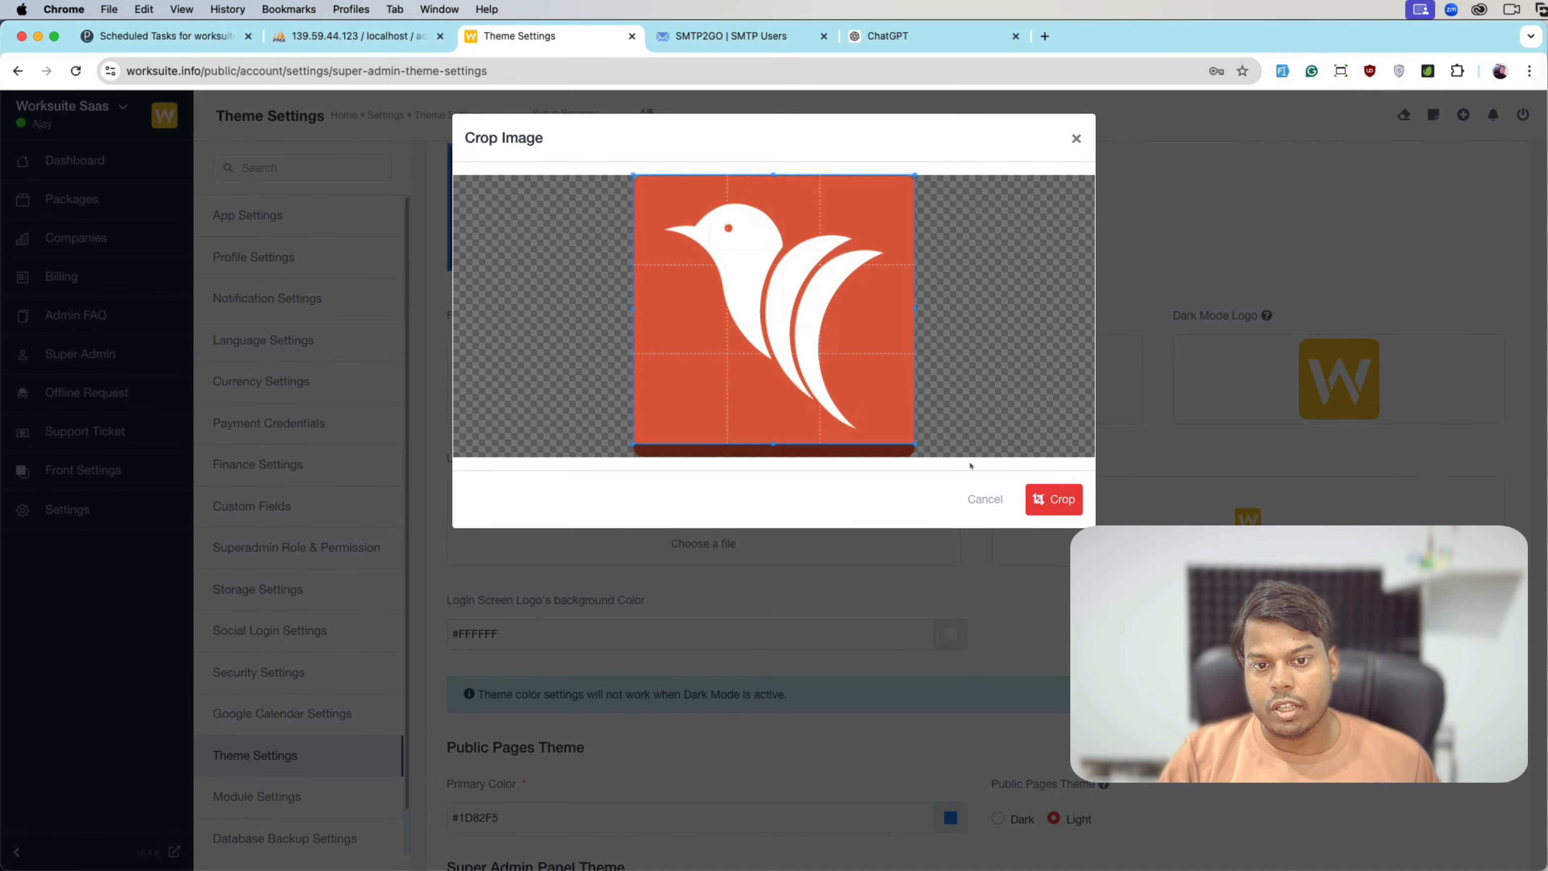
click(1054, 499)
- Set icon-up-bird.png as both the light mode and dark mode logos, applying the crop
click(891, 415)
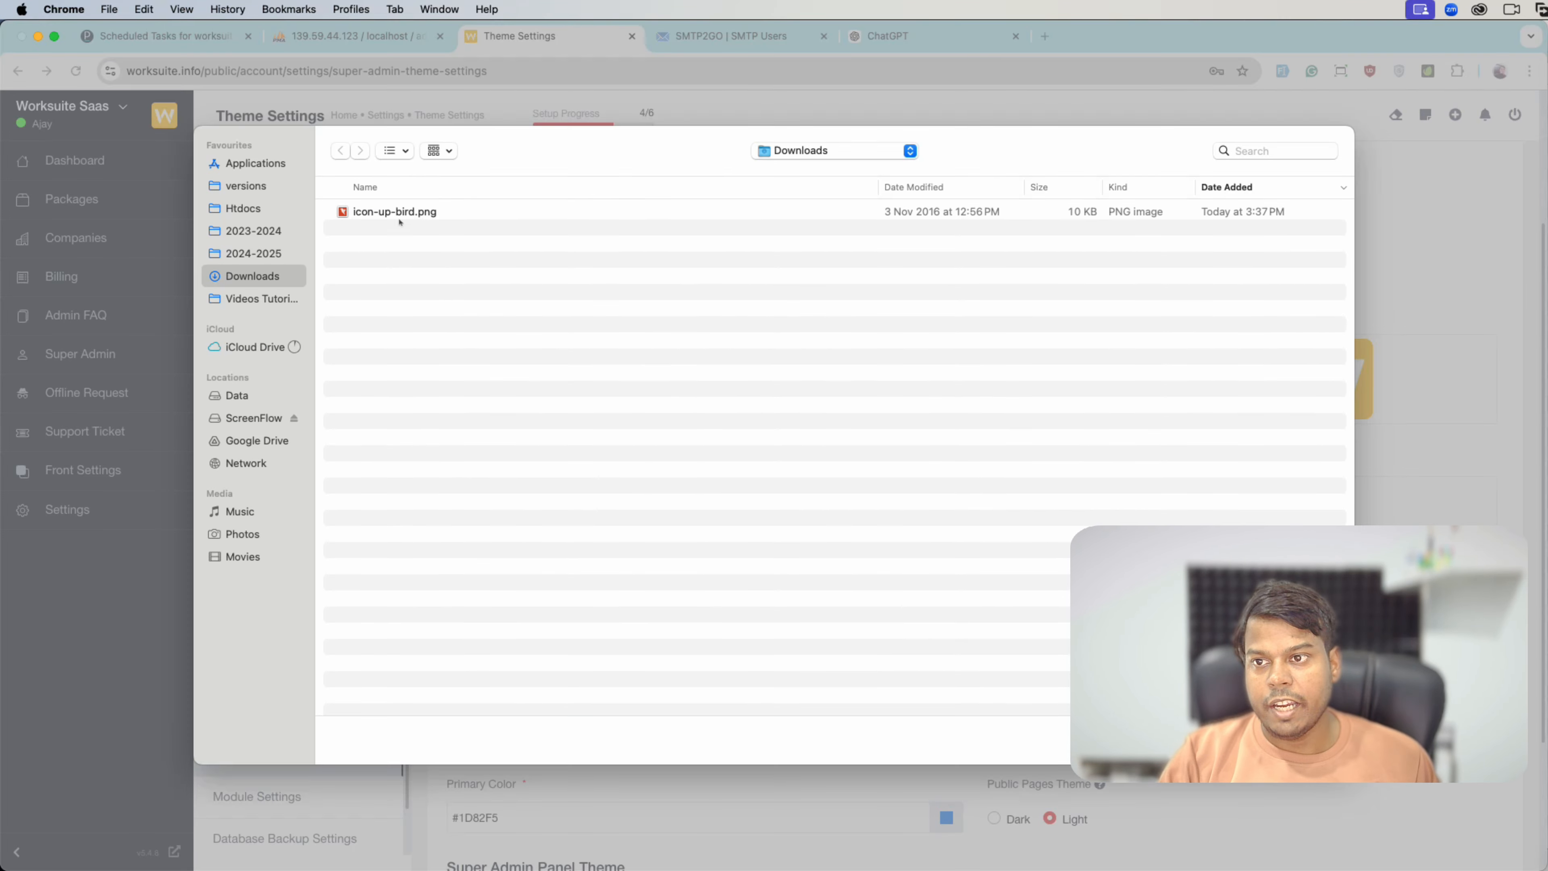
double_click(399, 214)
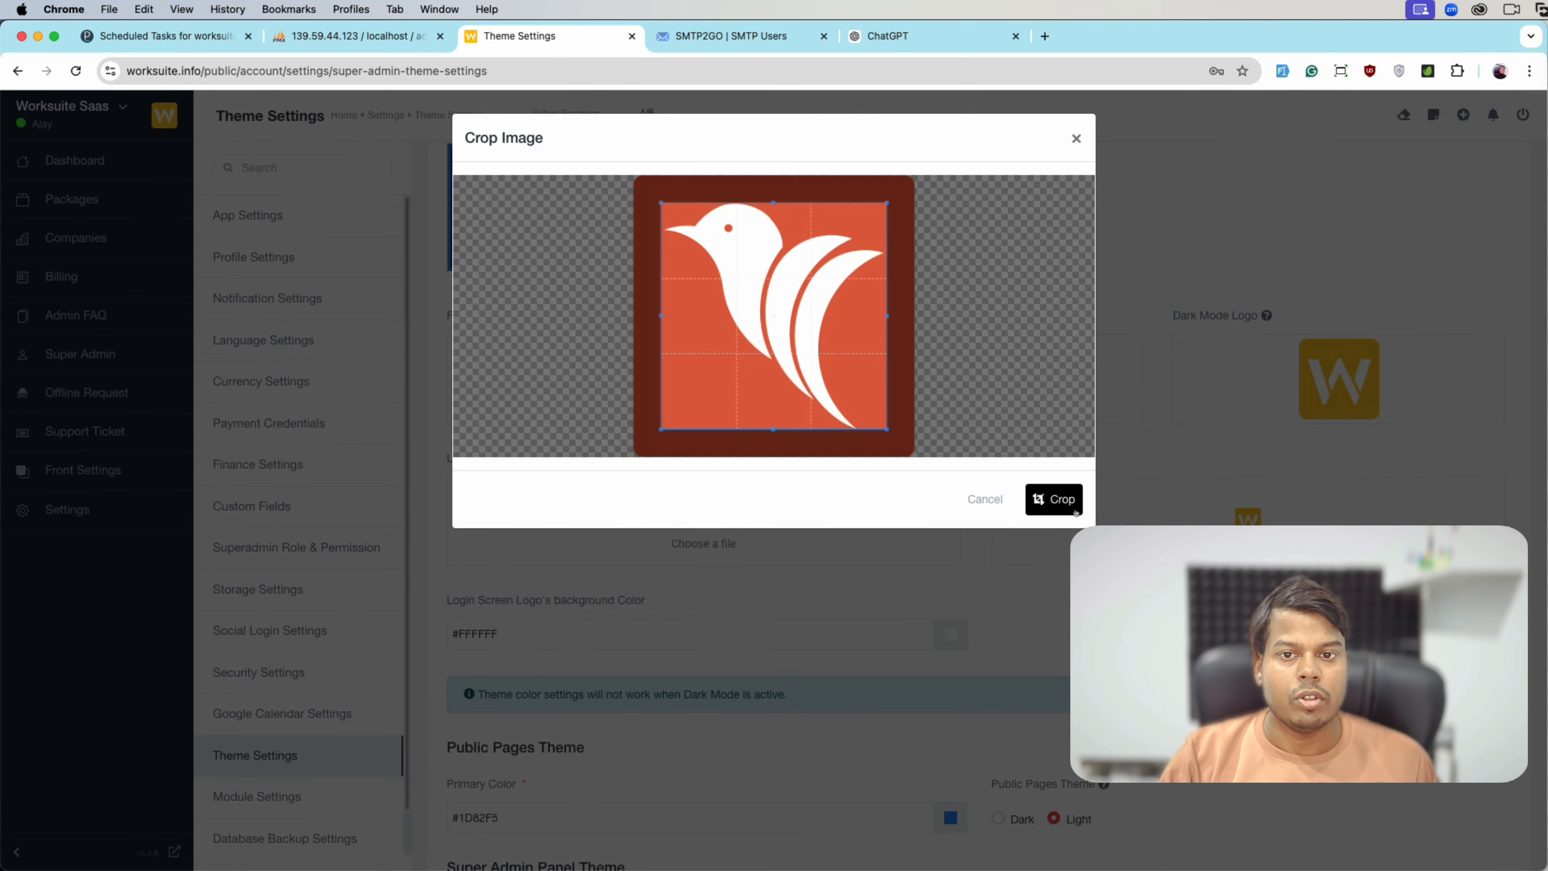
click(1076, 507)
click(1341, 379)
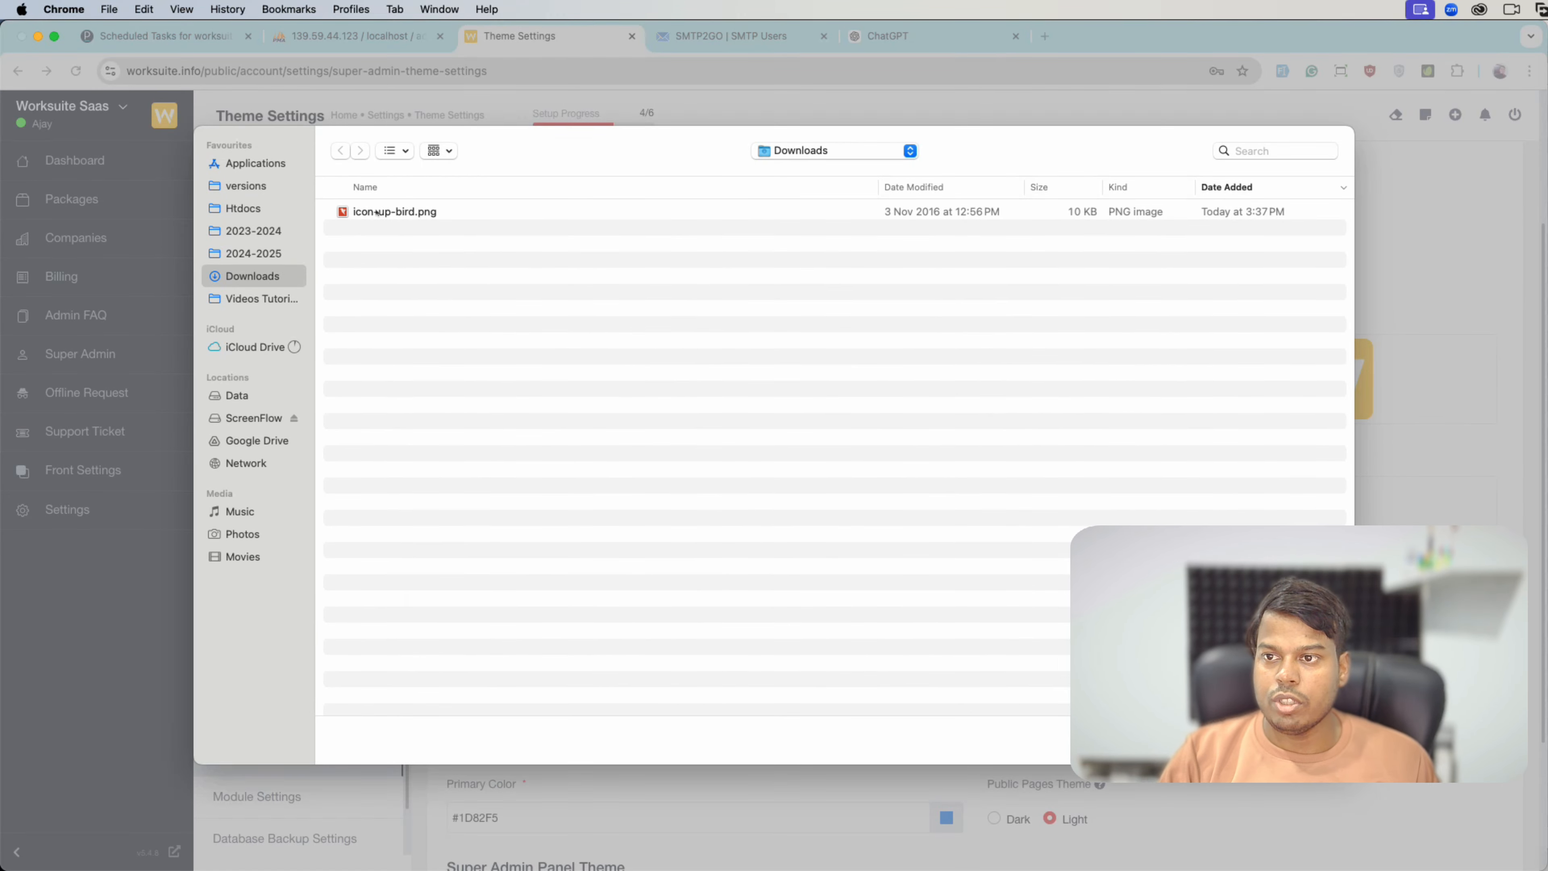
double_click(395, 207)
click(1054, 499)
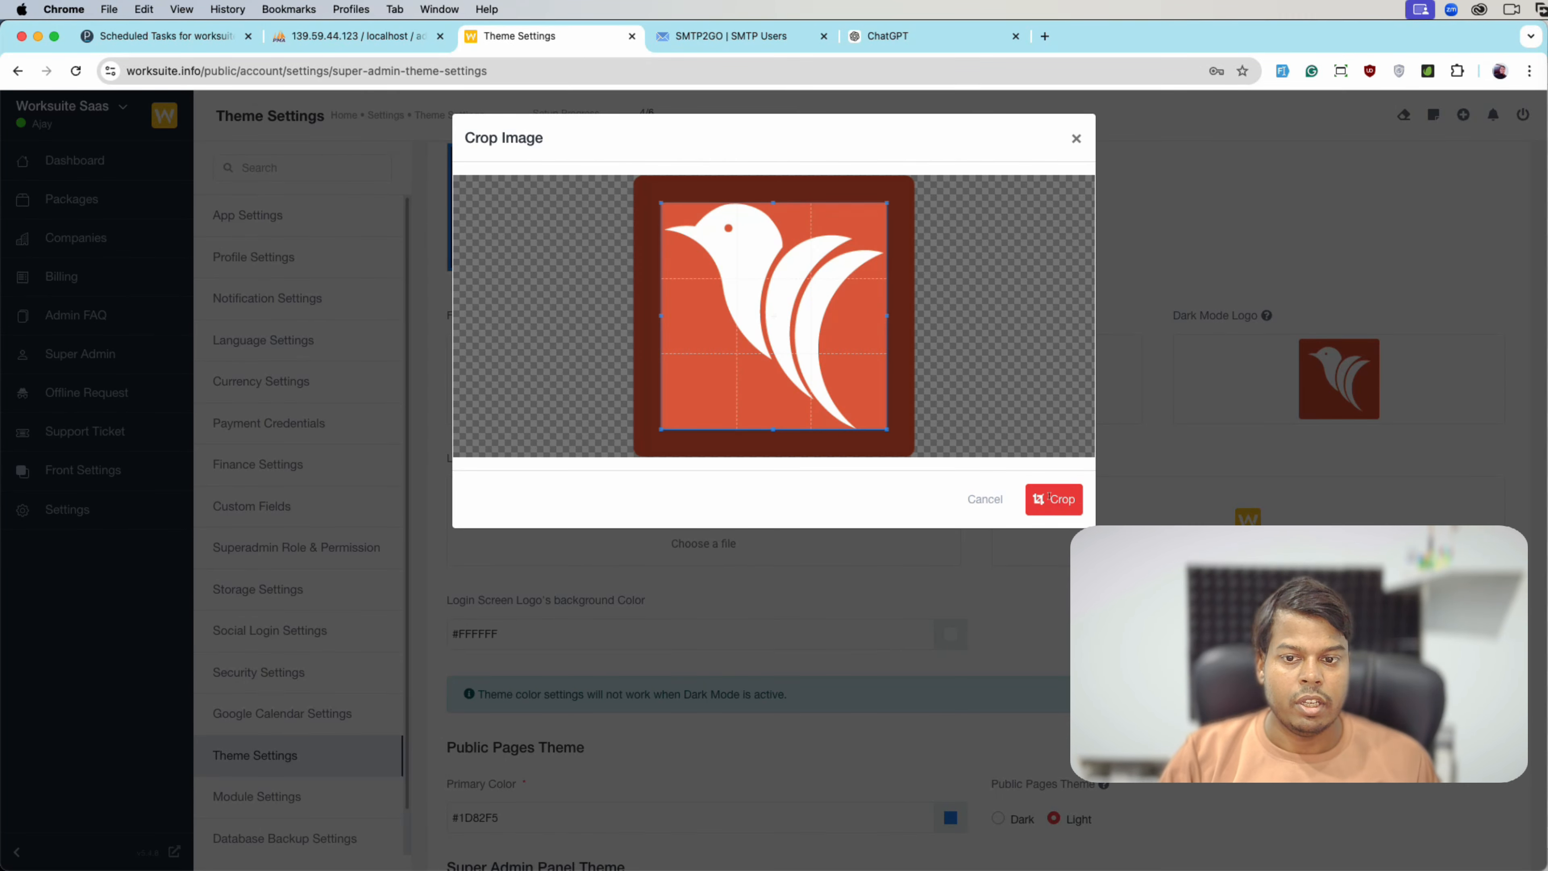
- Replace the favicon with the bird icon and save the theme settings
scroll(934, 585, down, 3)
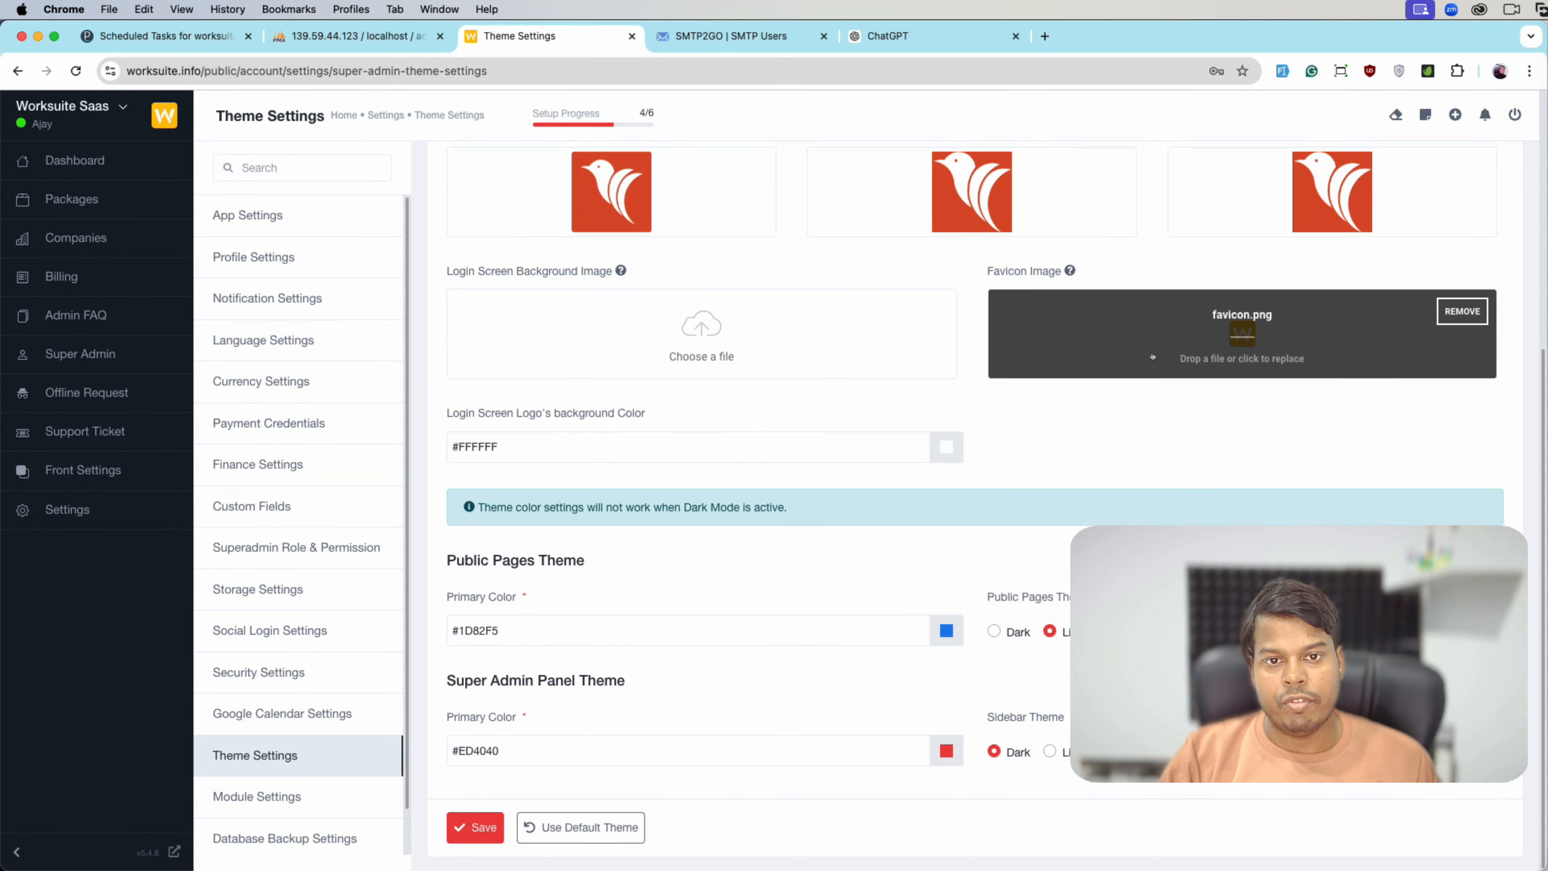
click(1243, 342)
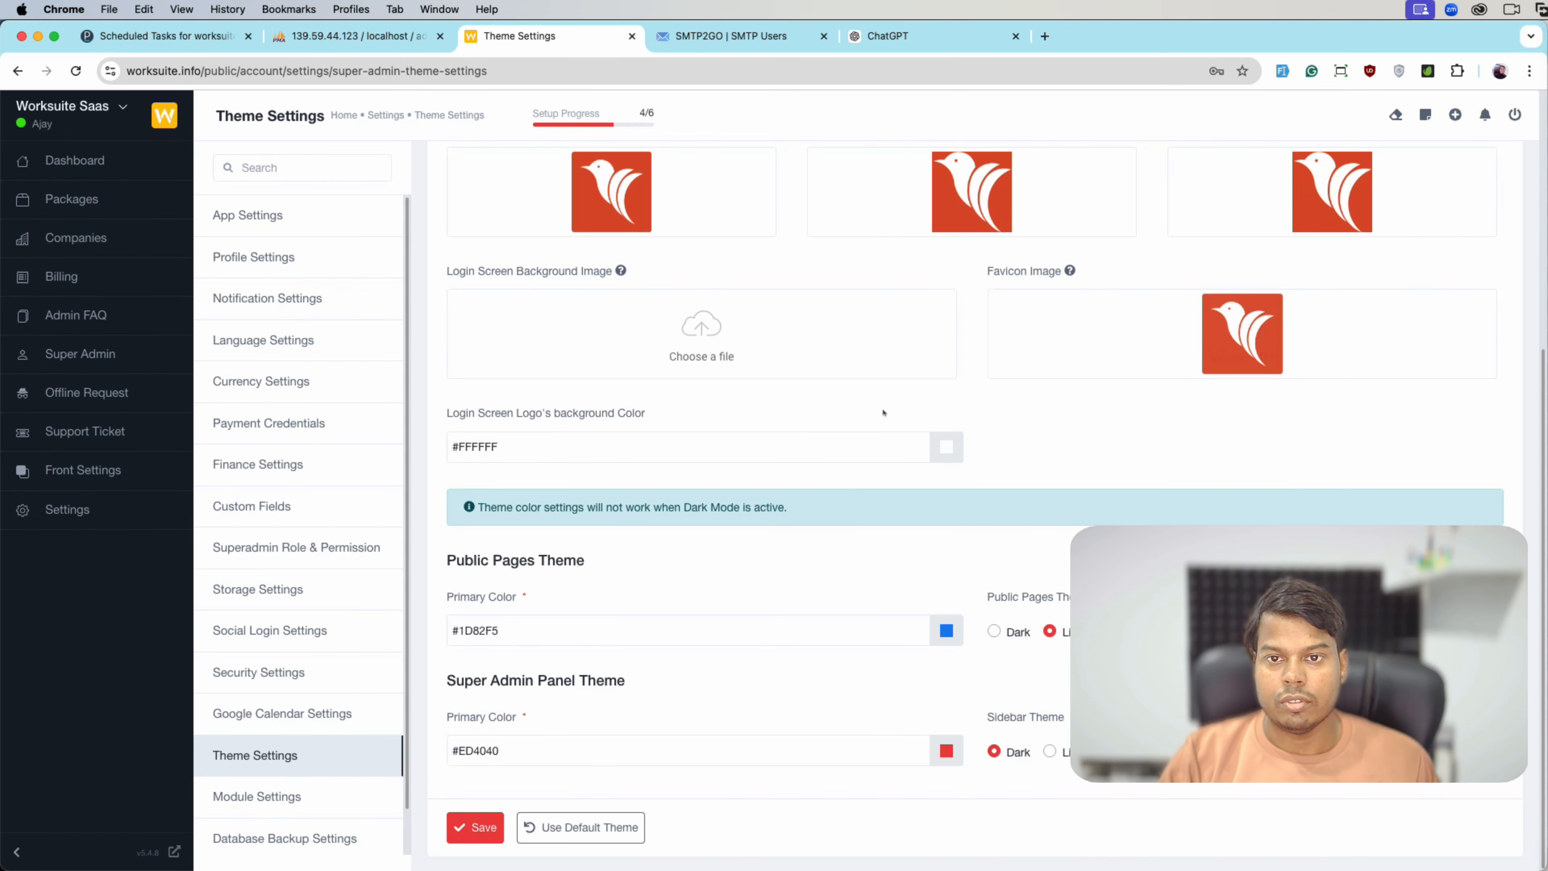
click(475, 827)
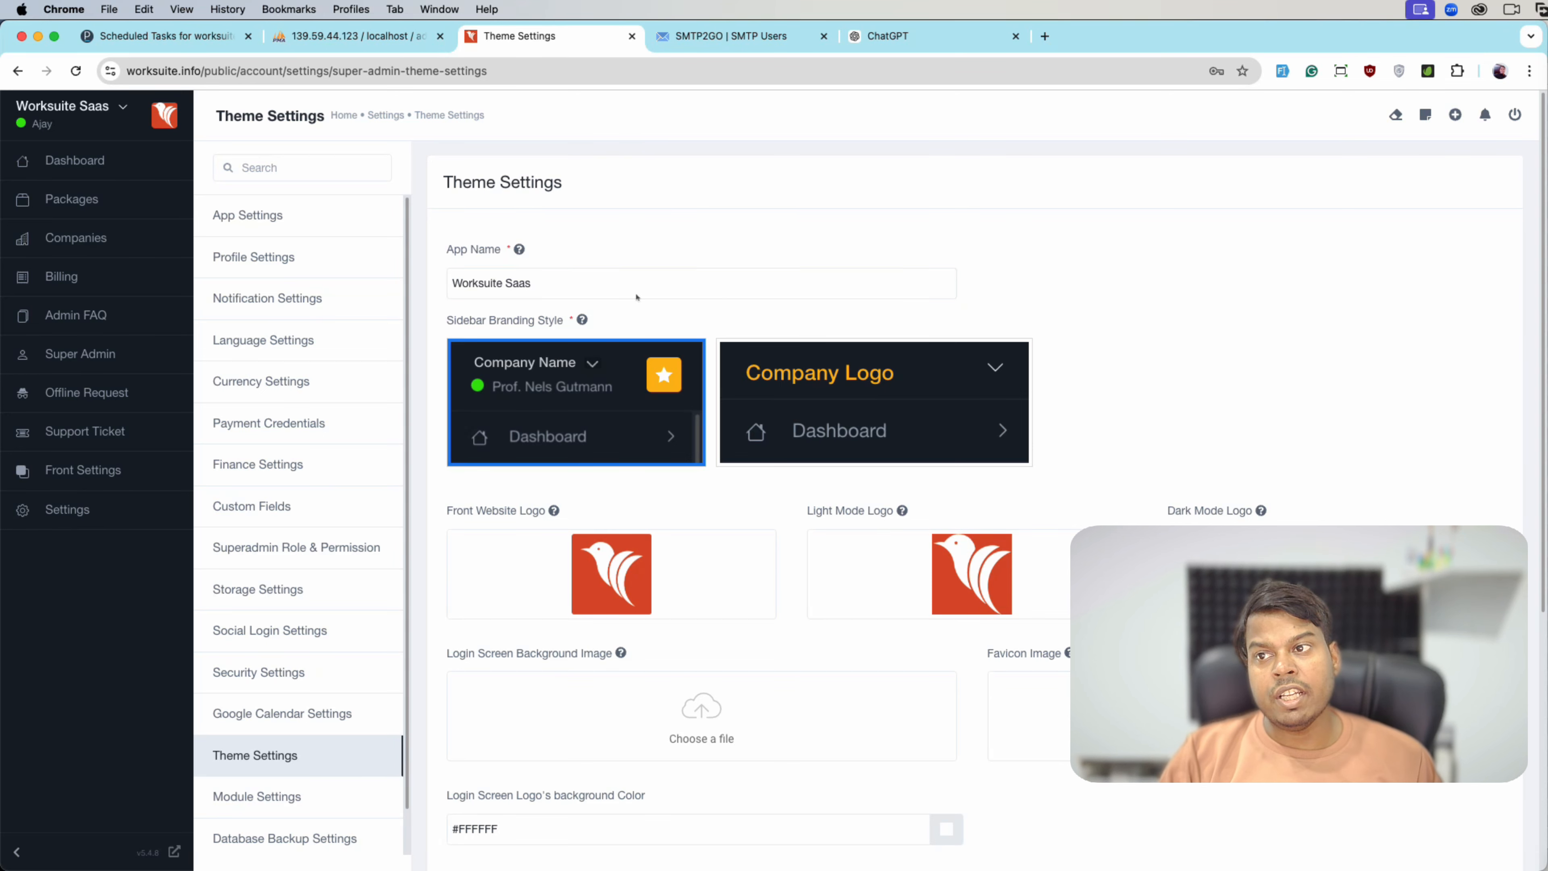
- Strip /public/account/super-admin-dashboard from the dashboard URL and load bare worksuite.info, showing 403 Forbidden
click(75, 160)
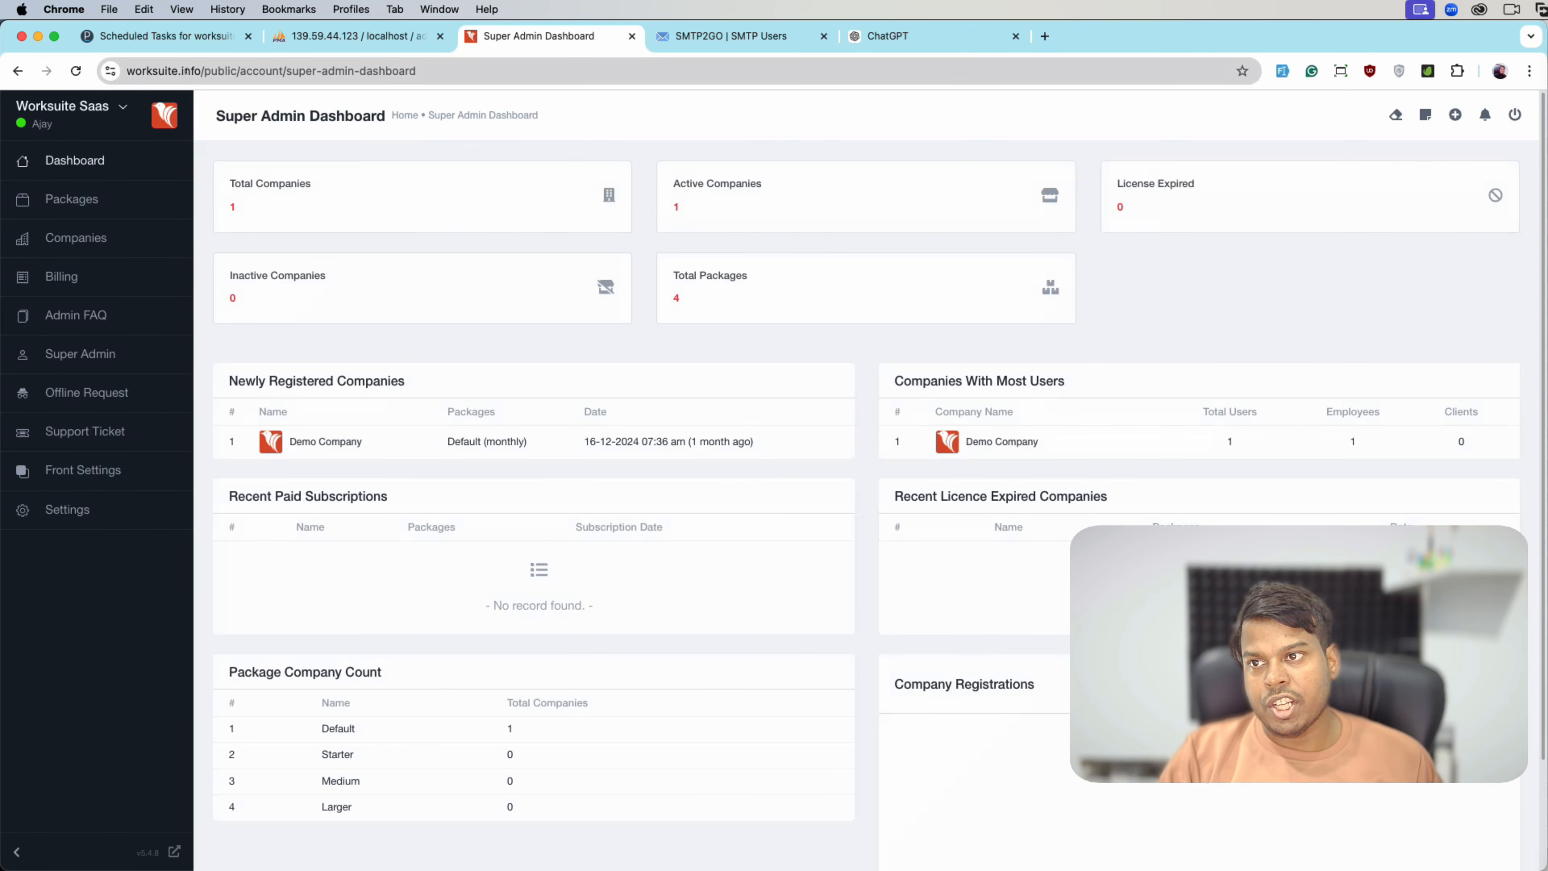
double_click(223, 71)
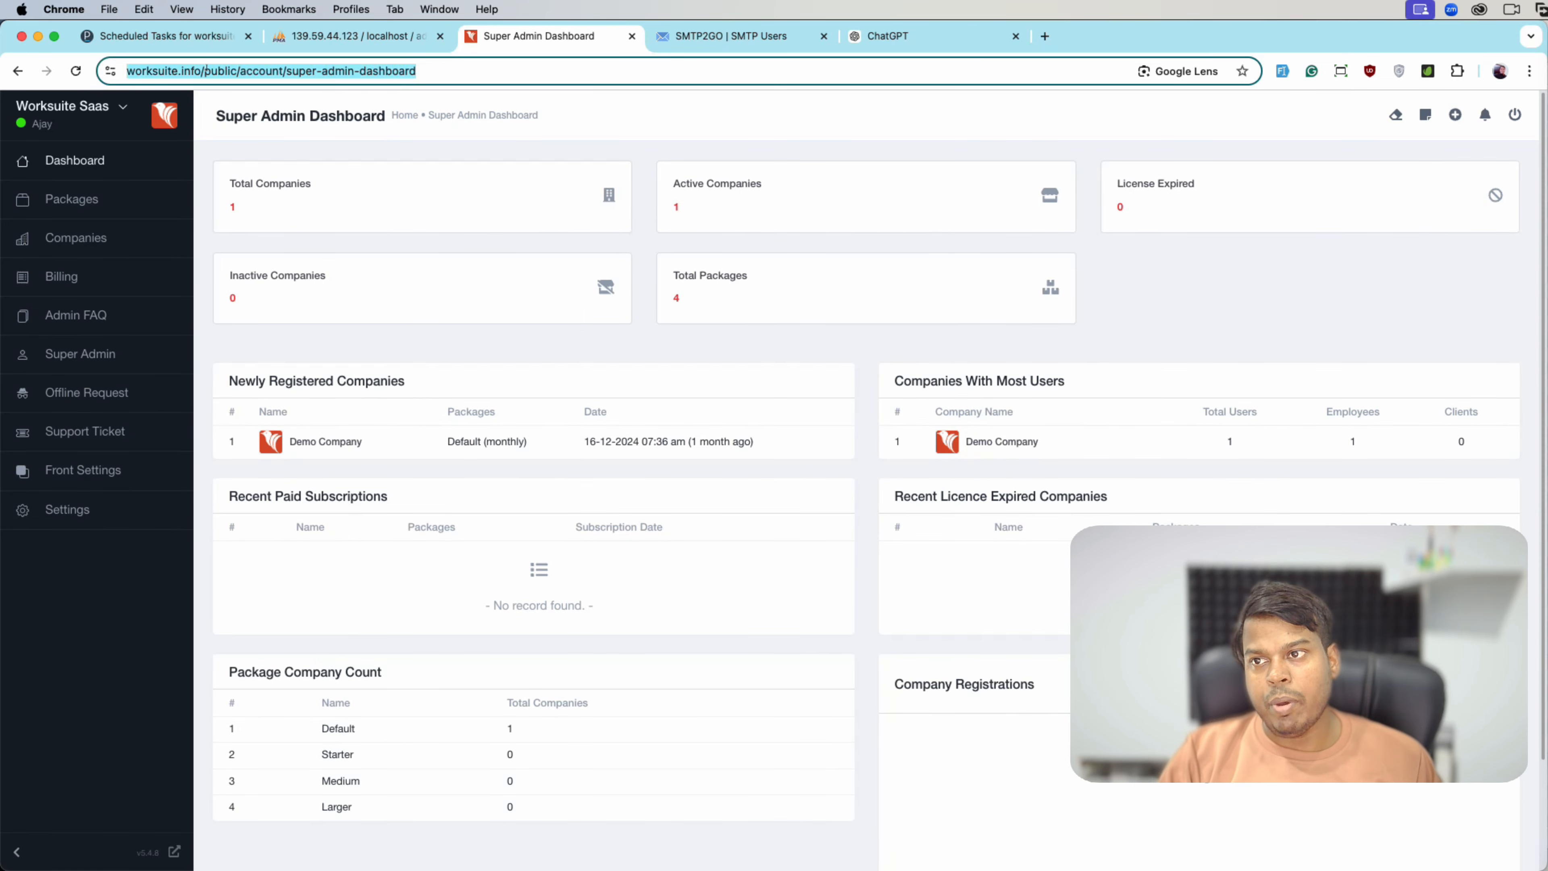
key(shift+End)
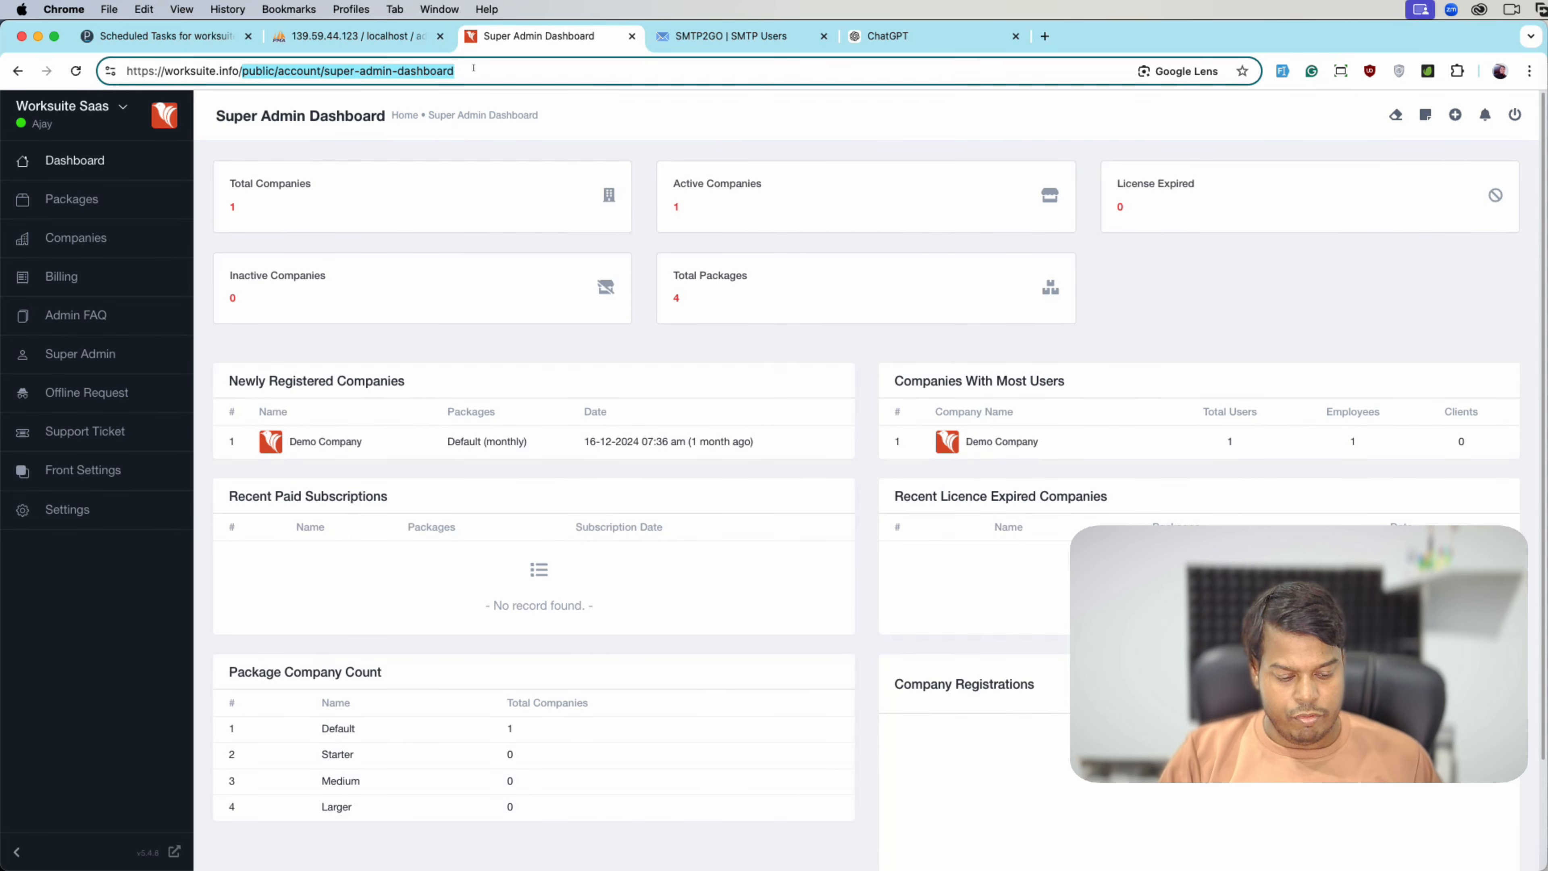
key(BackSpace)
key(Return)
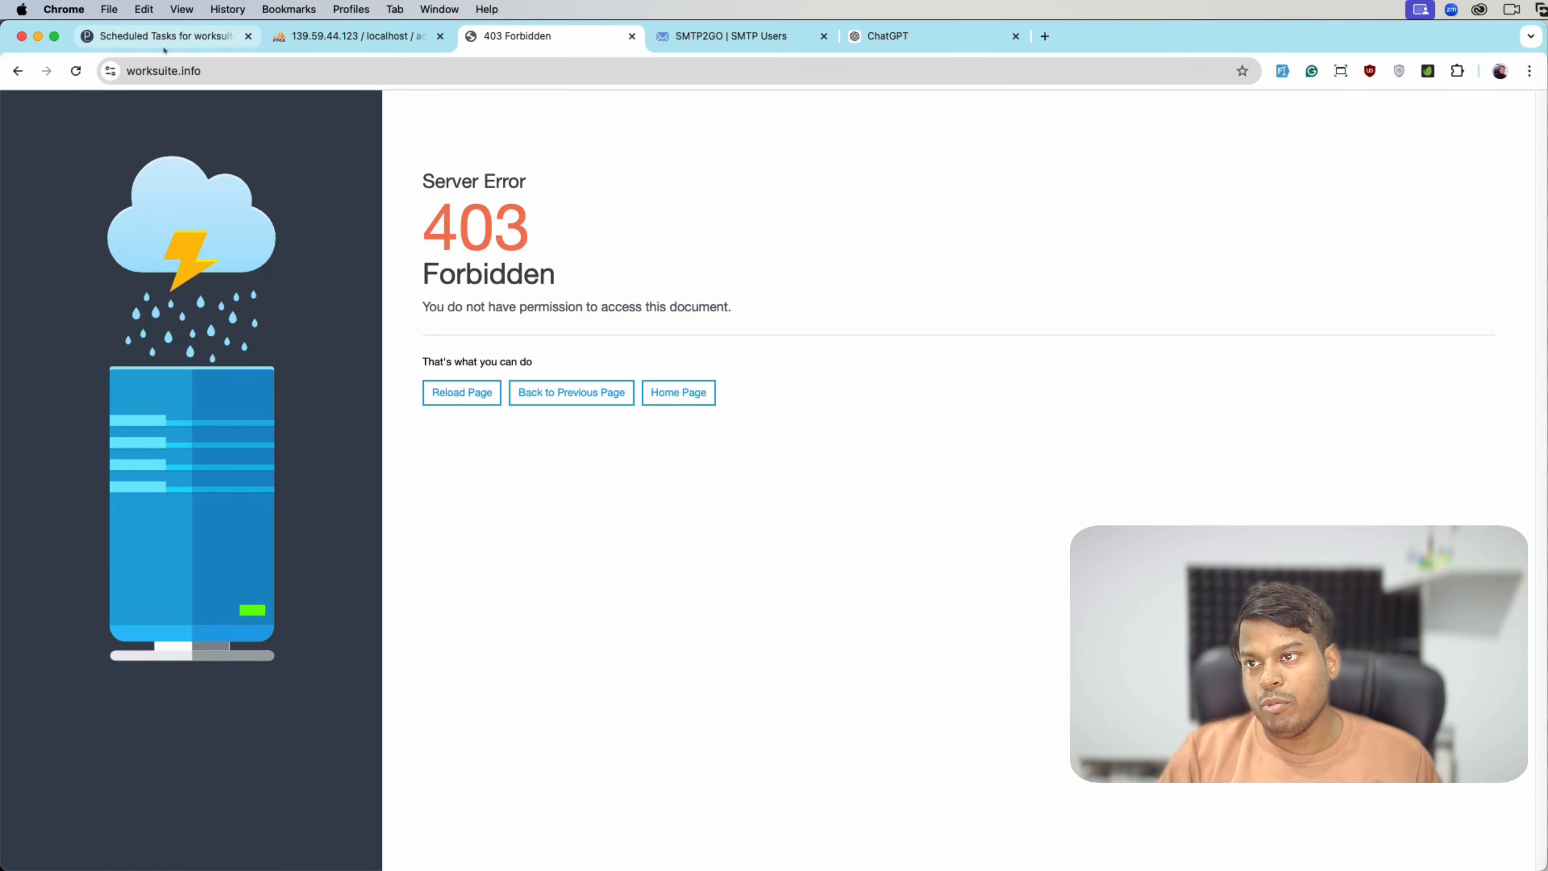
- Change the worksuite.info document root in Plesk Hosting settings to httpdocs/public and save
click(176, 36)
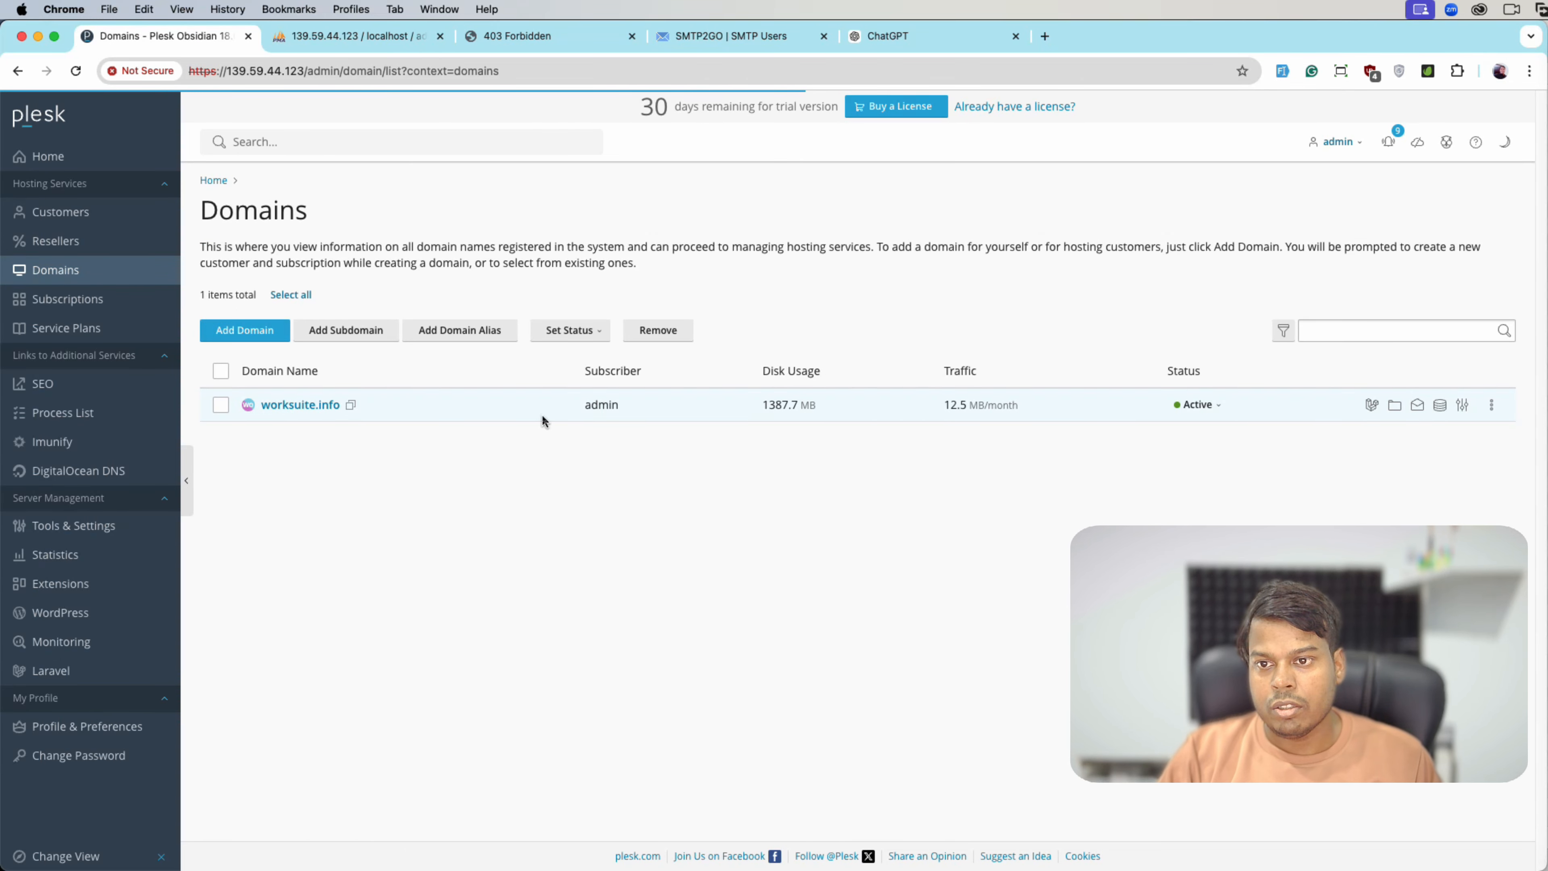
click(551, 310)
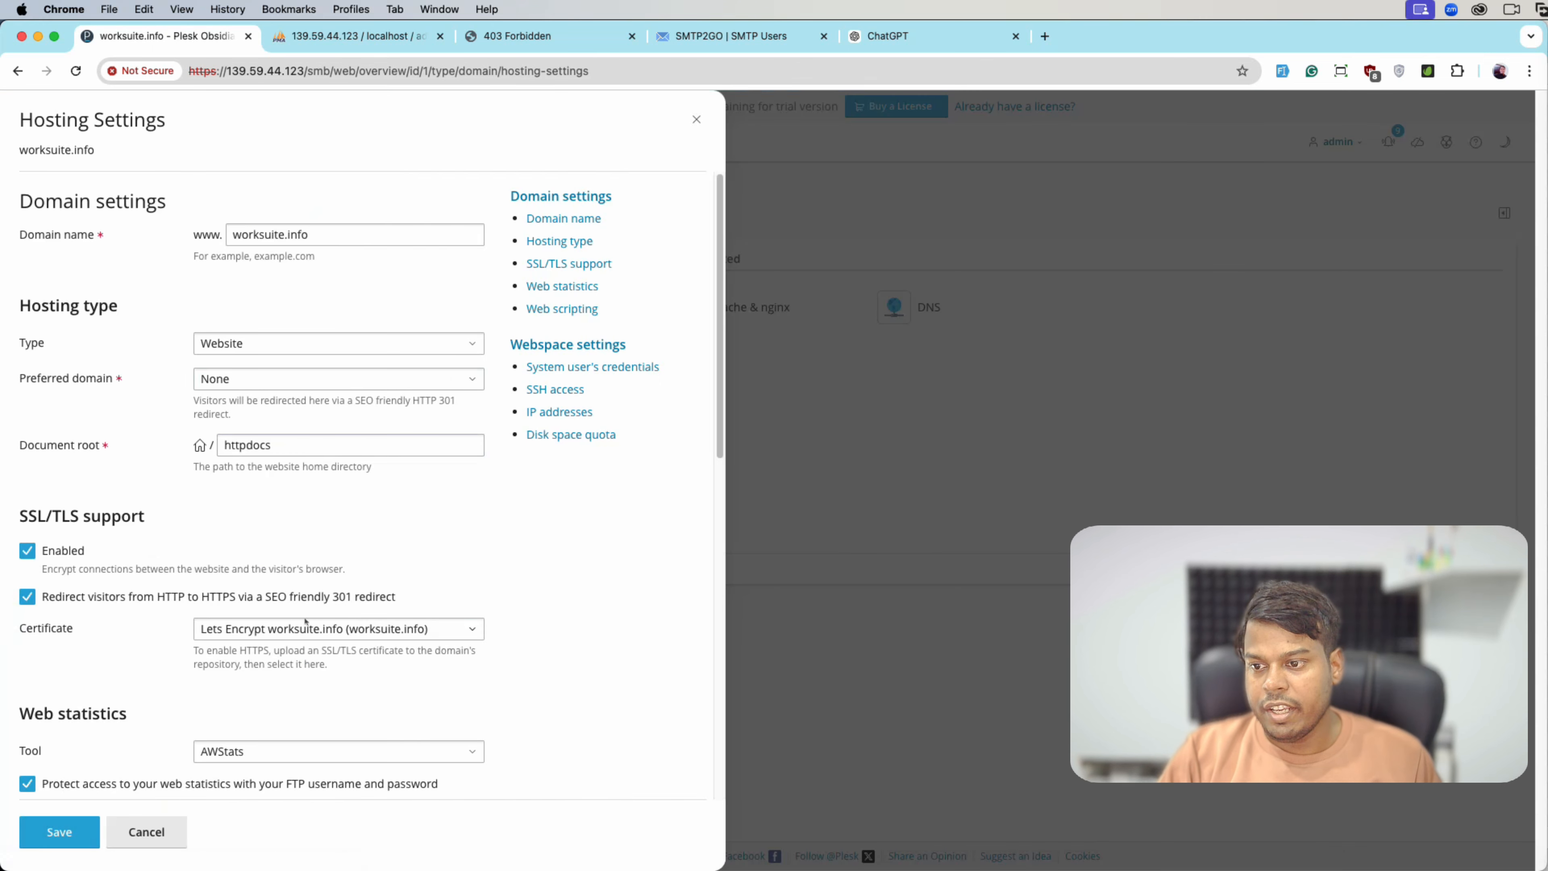
click(300, 451)
text(/)
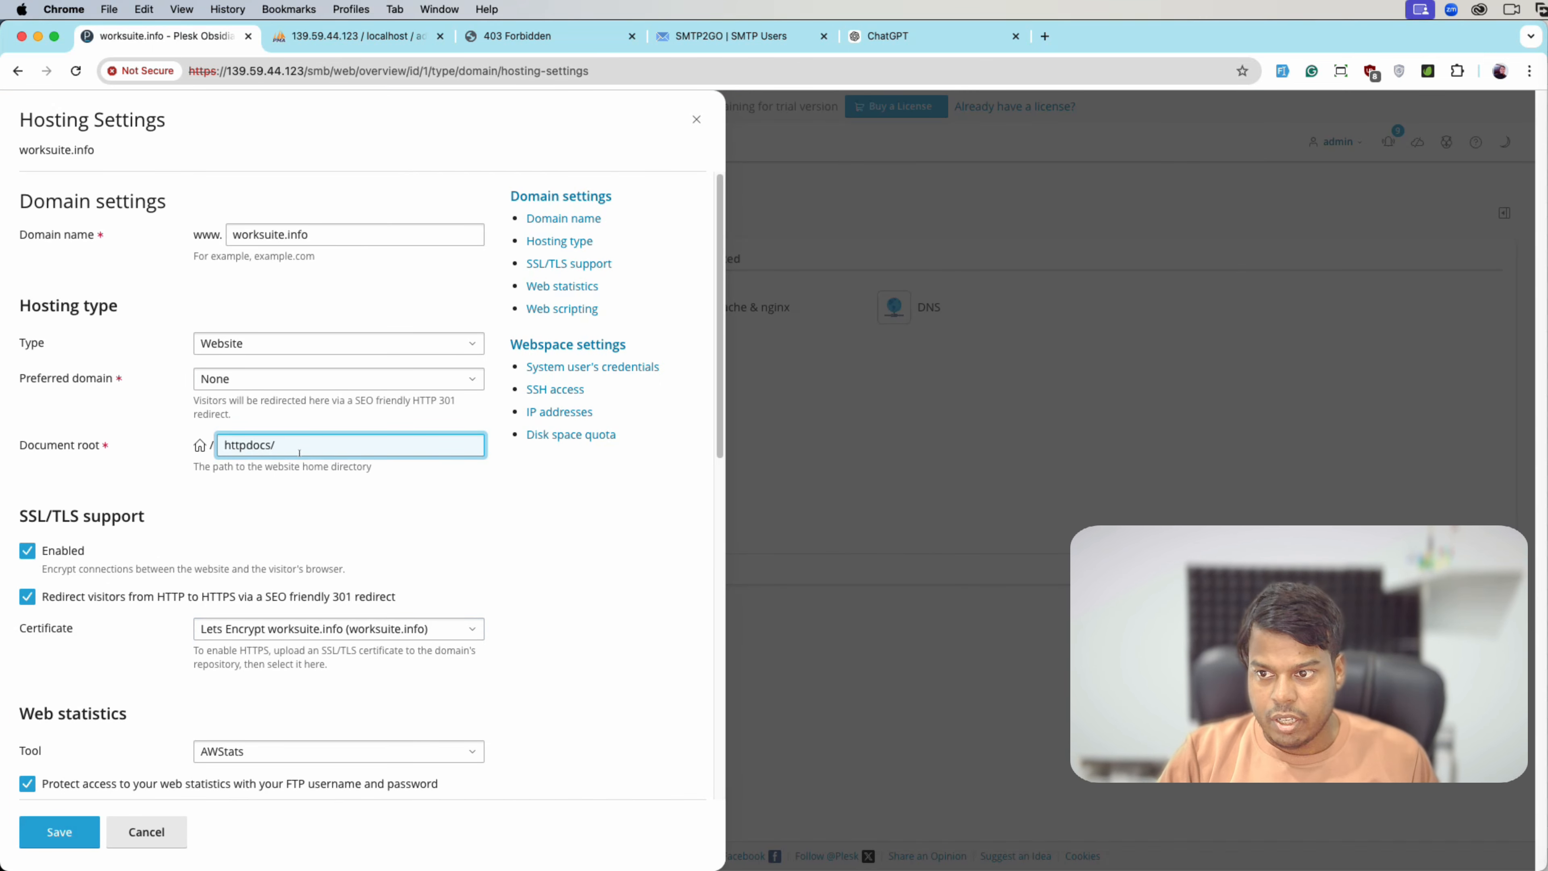
text(public)
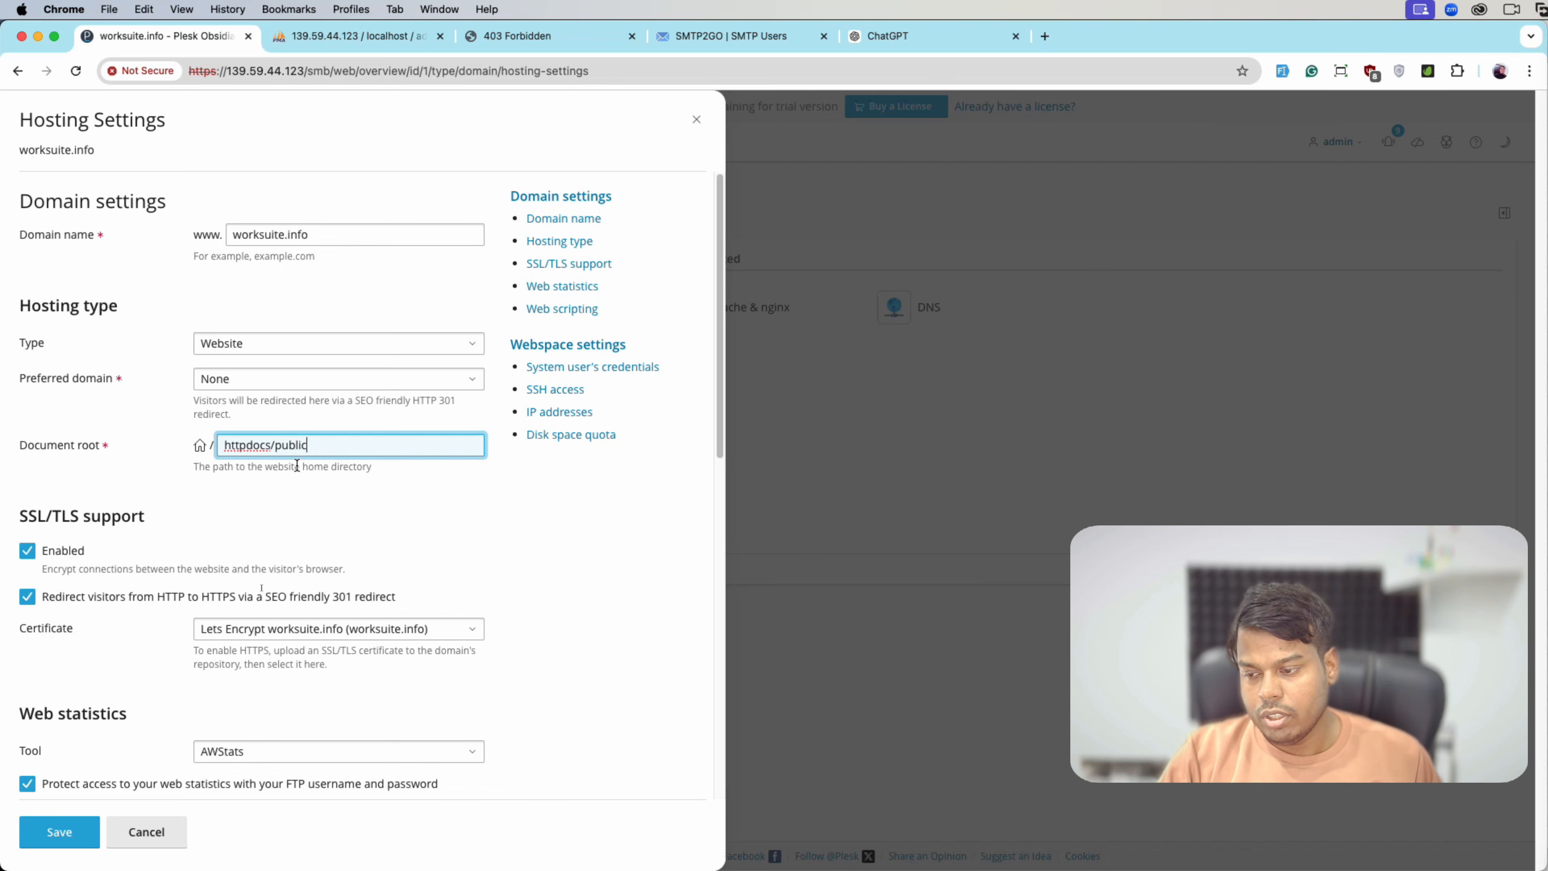
key(Return)
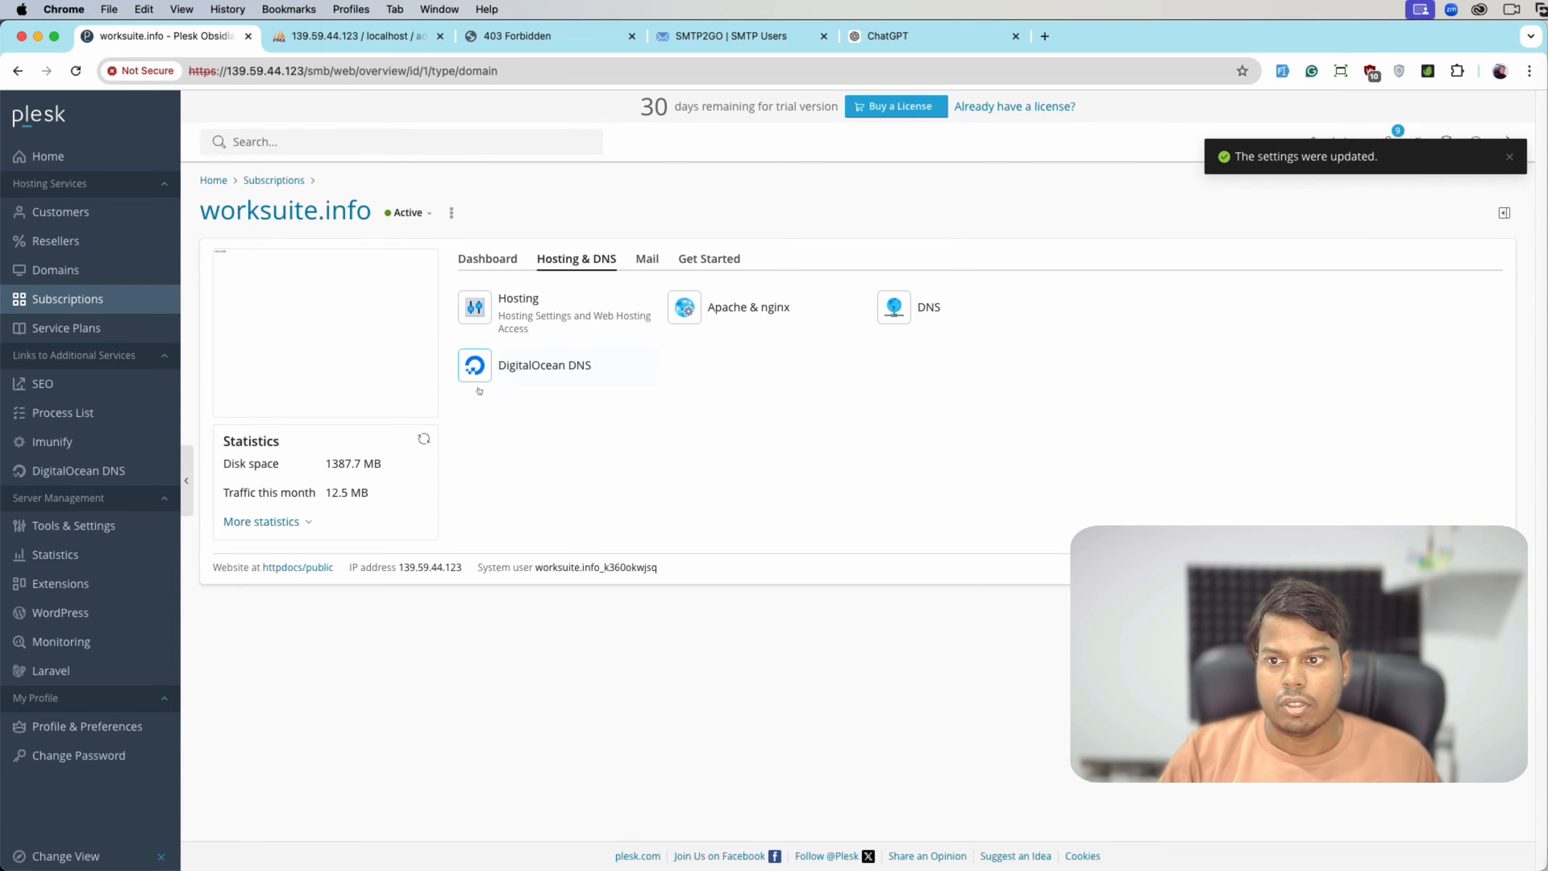
click(519, 36)
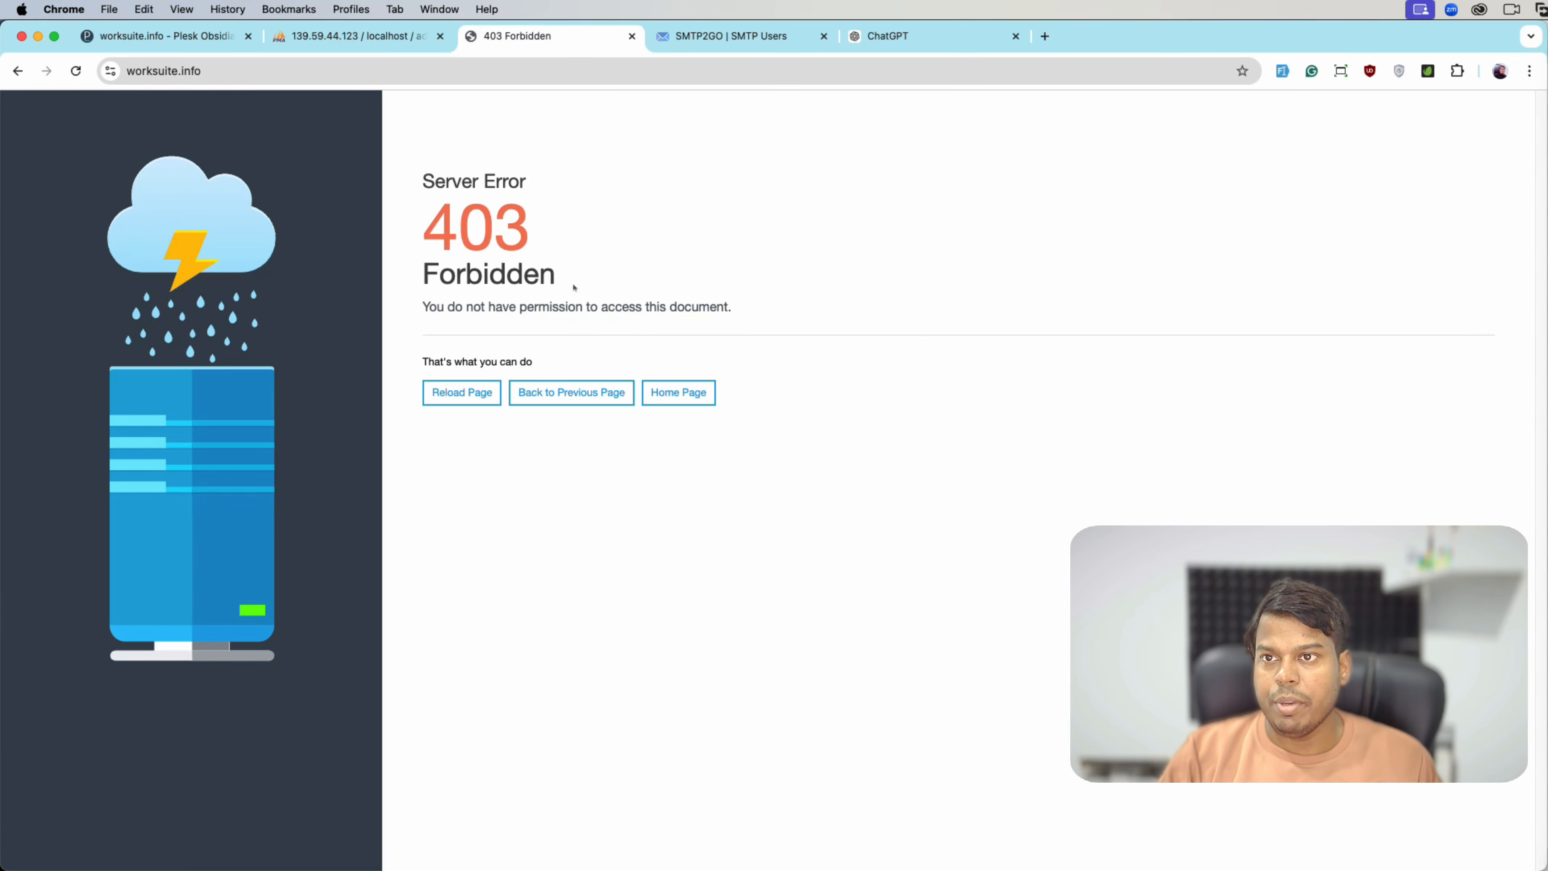
- Reload worksuite.info, accept all cookies, and go through My Account to the Super Admin Dashboard
key(super+r)
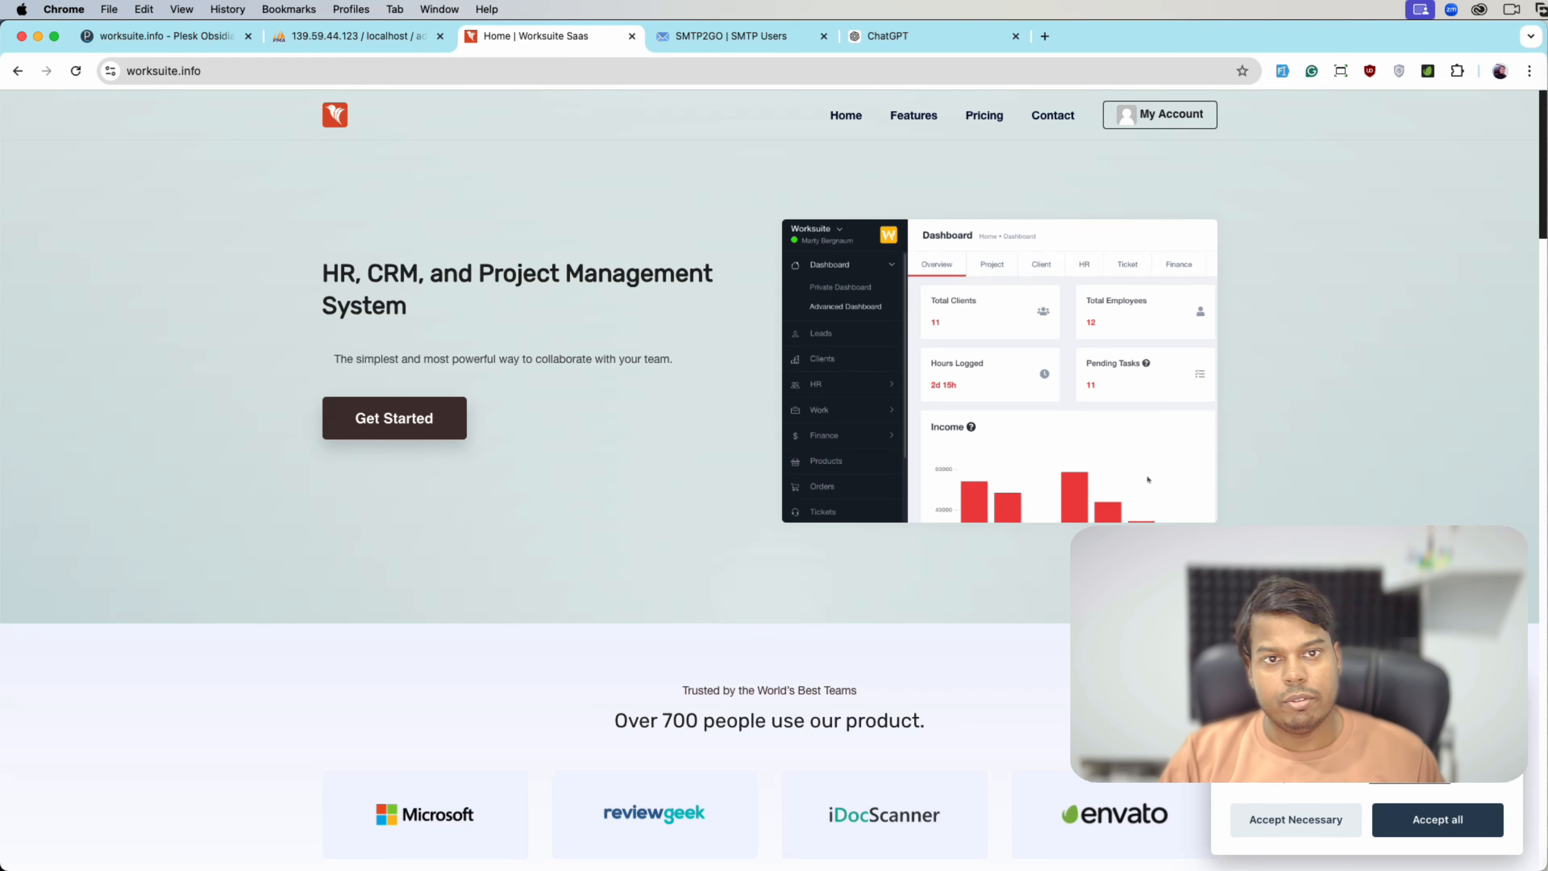
click(1429, 824)
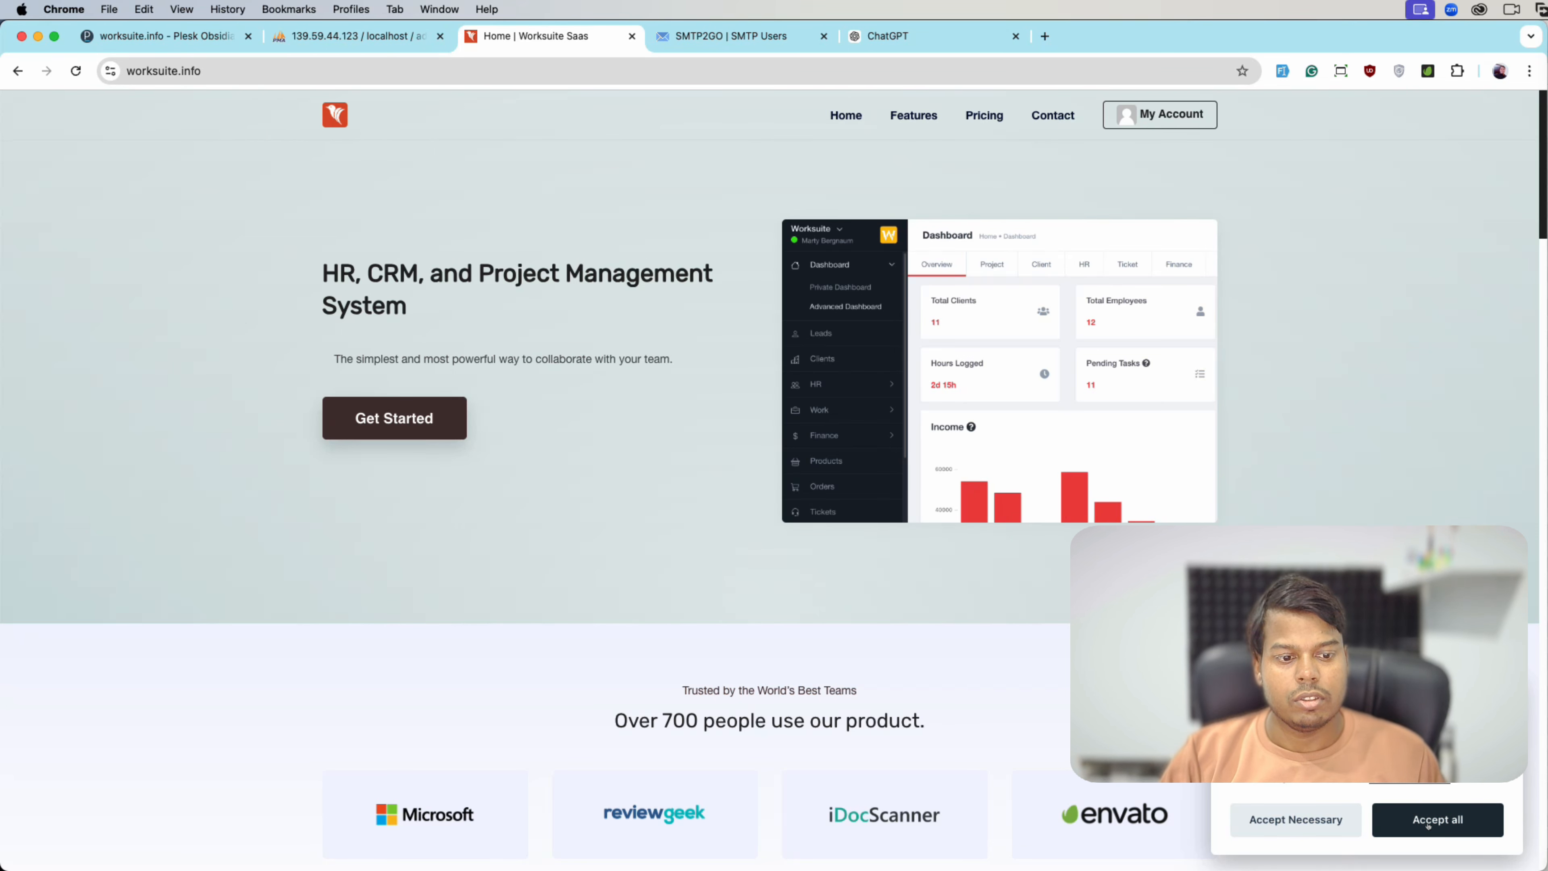
click(1177, 126)
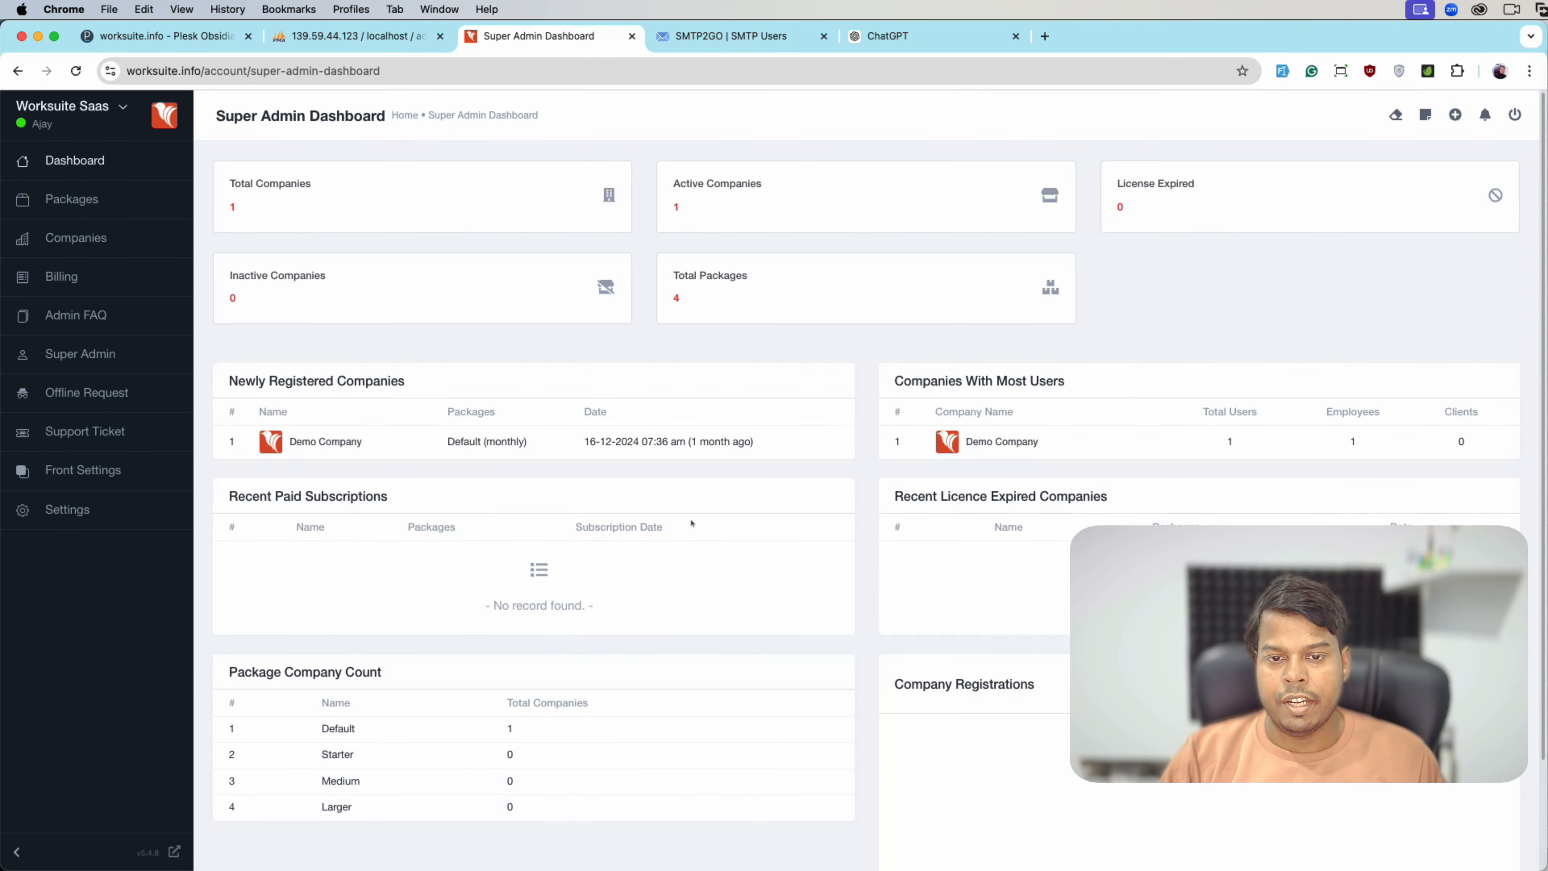
scroll(692, 523, down, 2)
scroll(610, 506, up, 2)
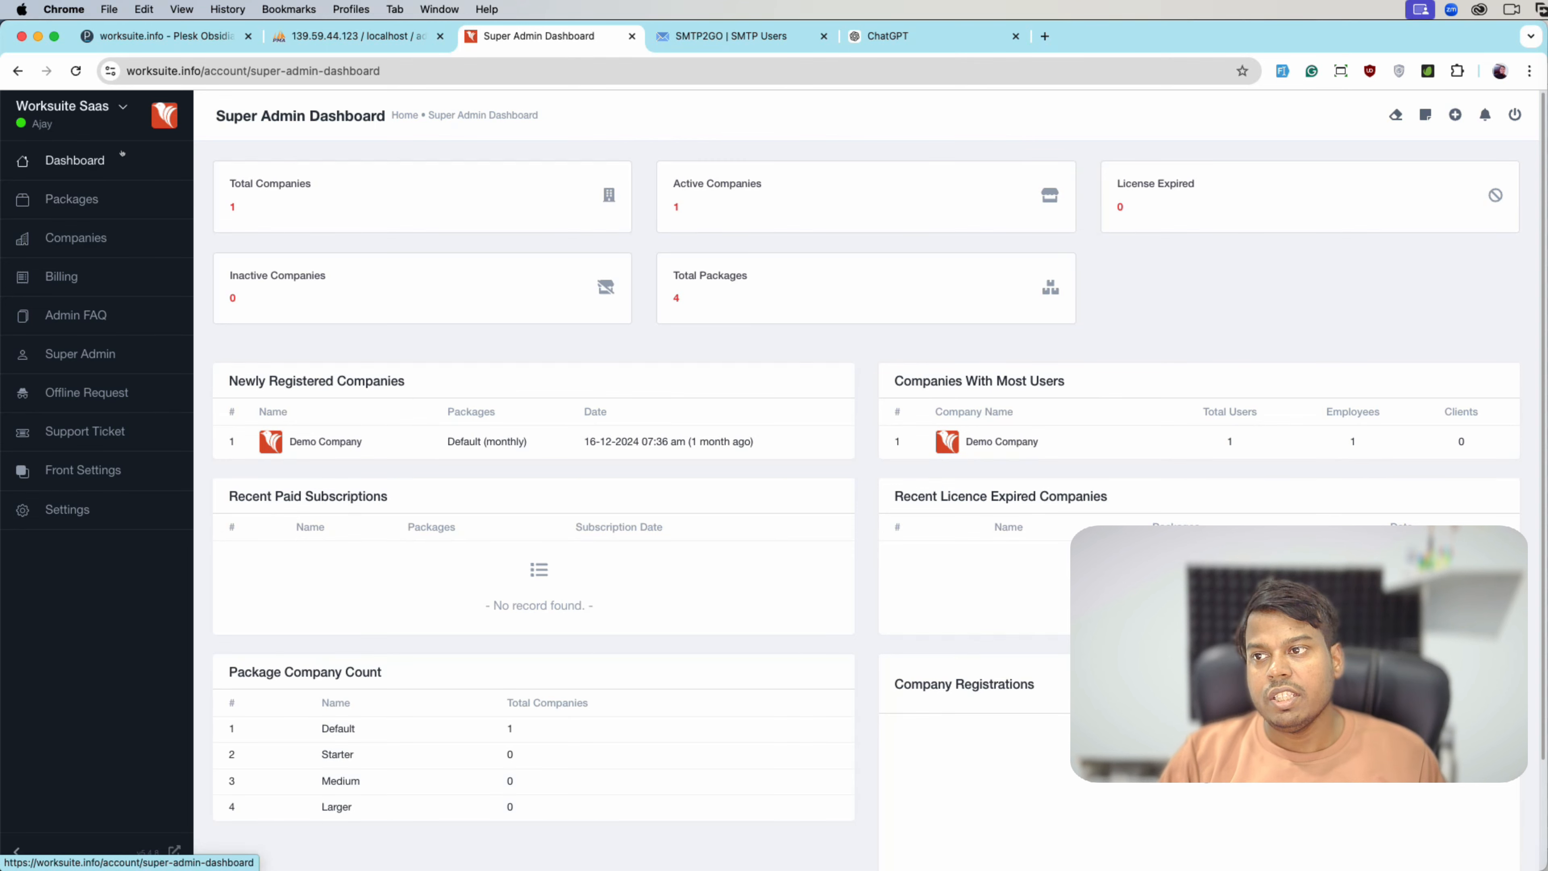
- Review the Date Format and Time Format options in Settings without changing them
click(71, 510)
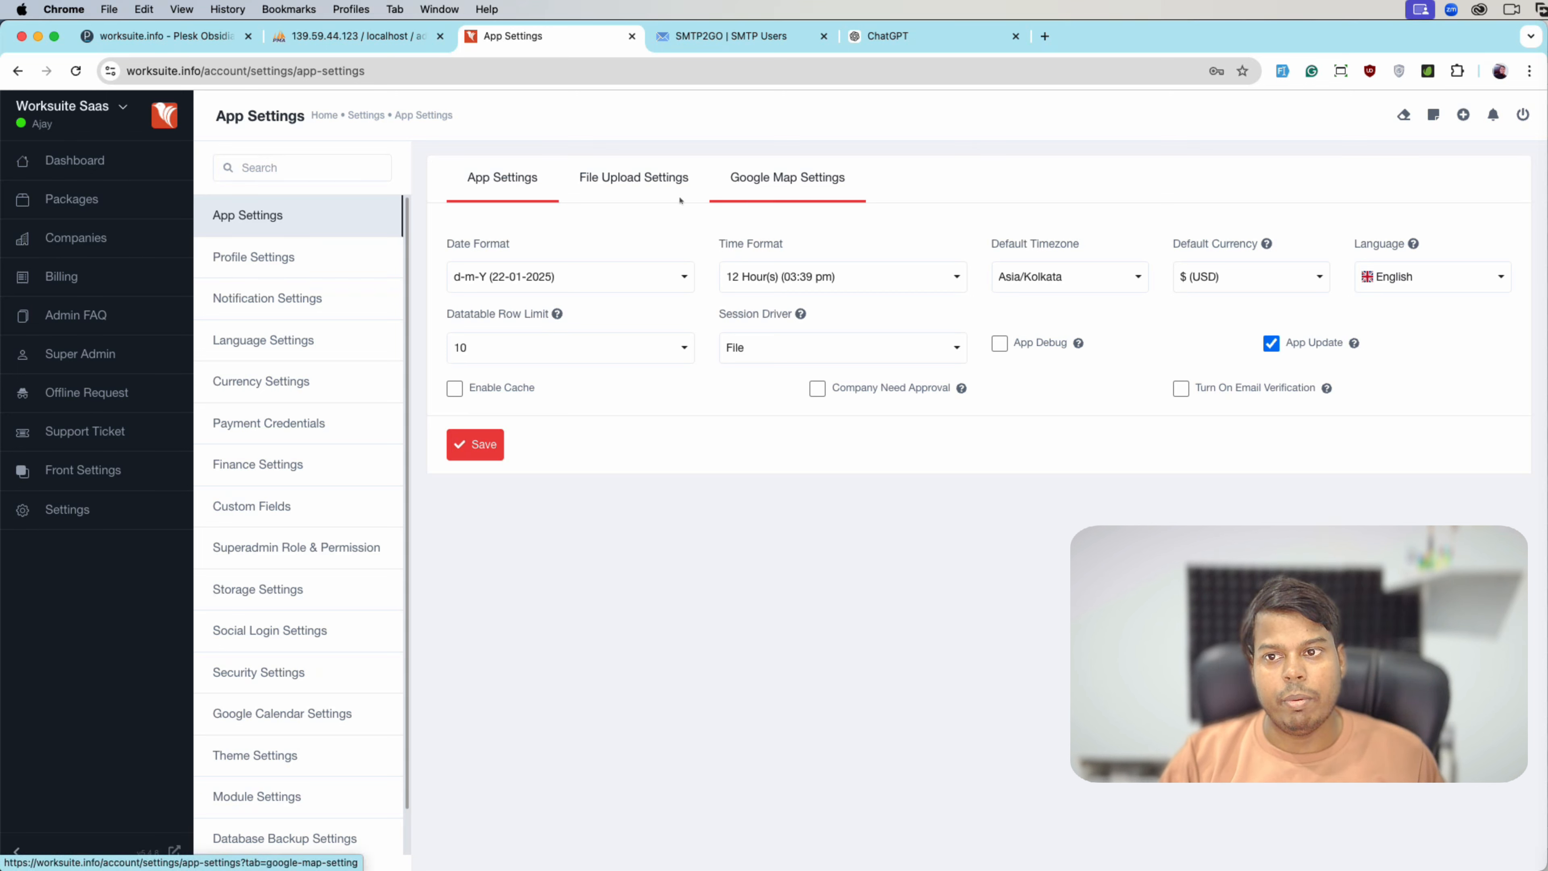
click(474, 277)
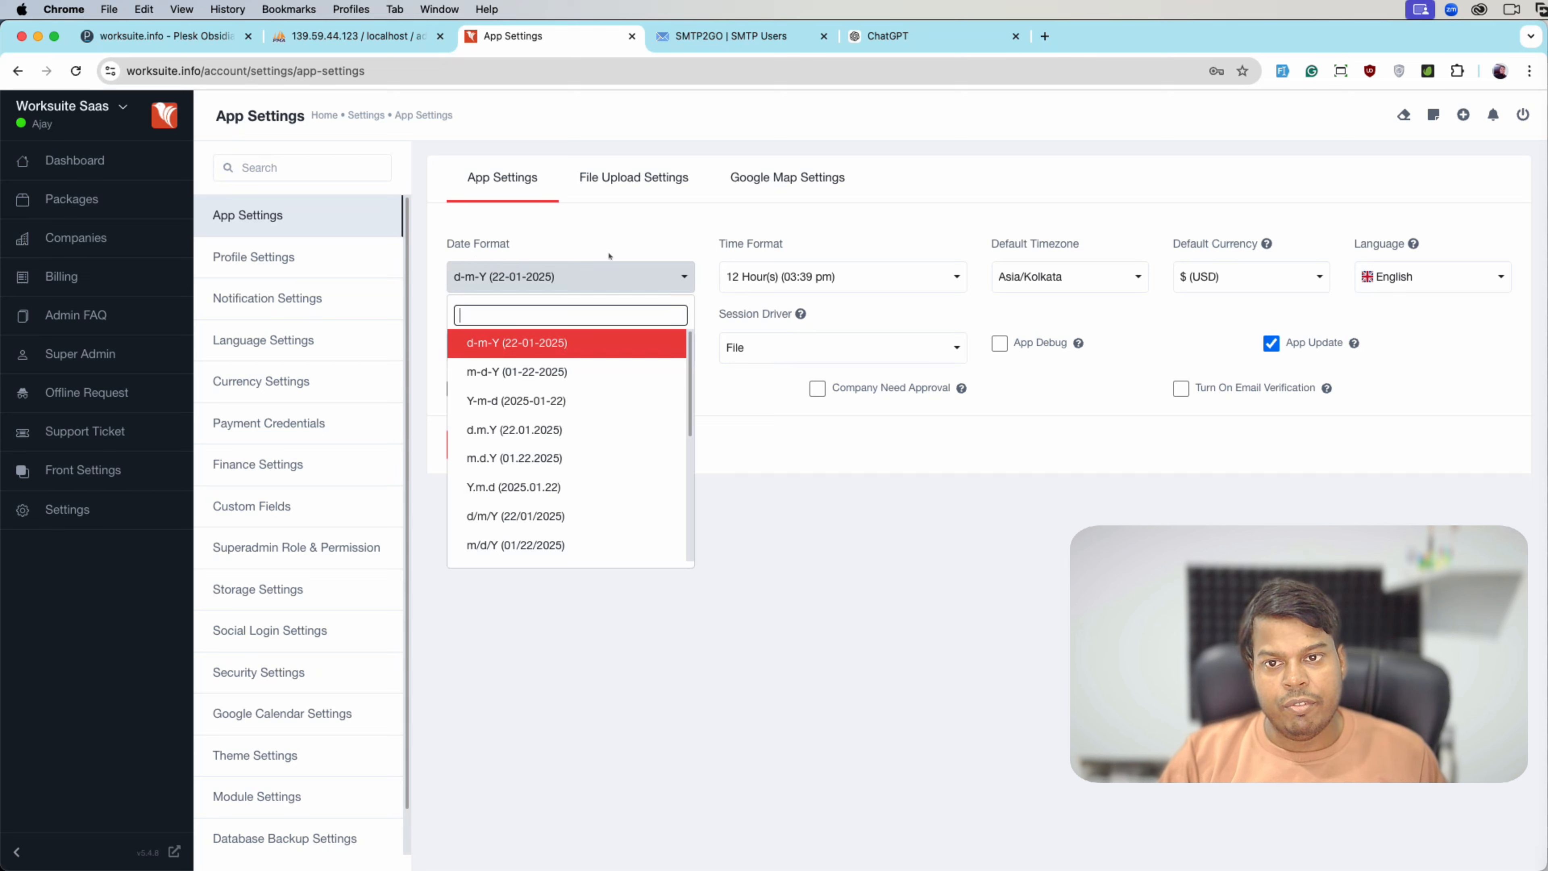
click(915, 276)
click(552, 277)
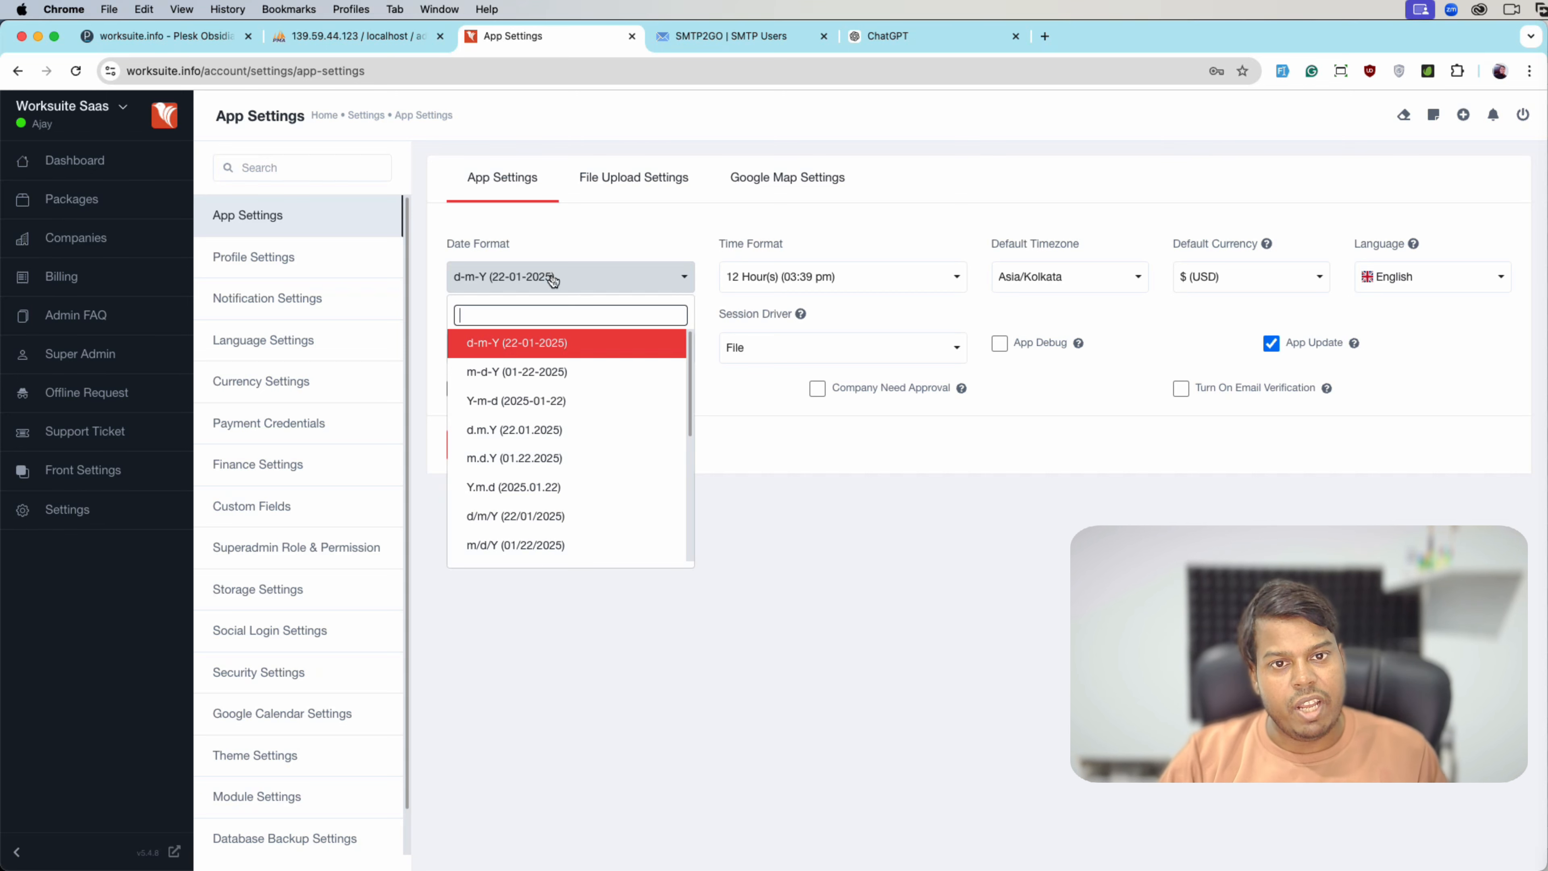
click(951, 277)
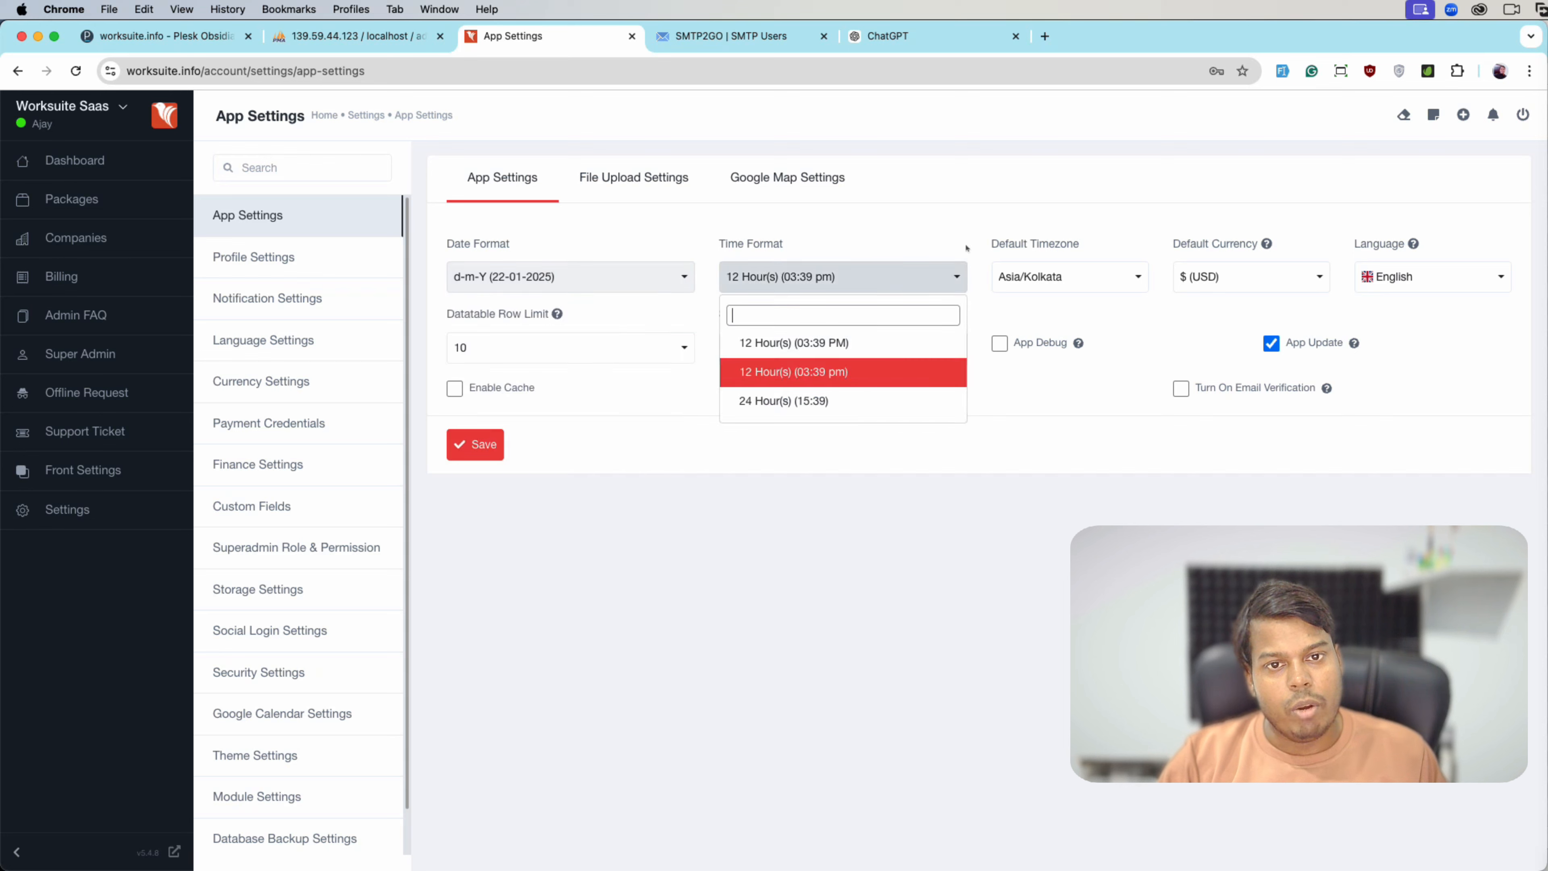
click(1026, 245)
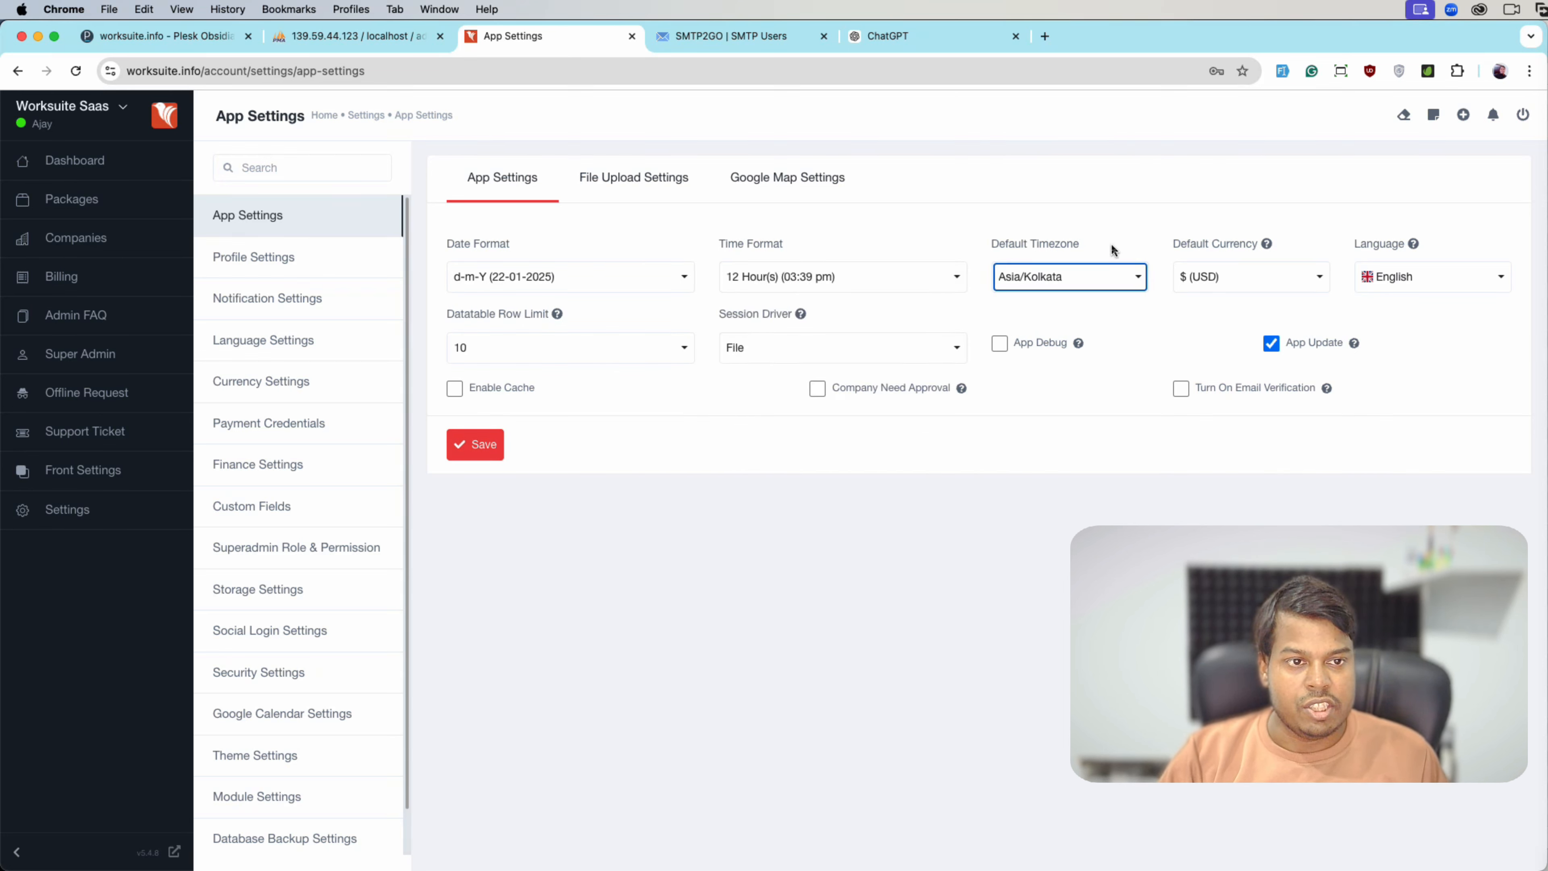
click(1475, 312)
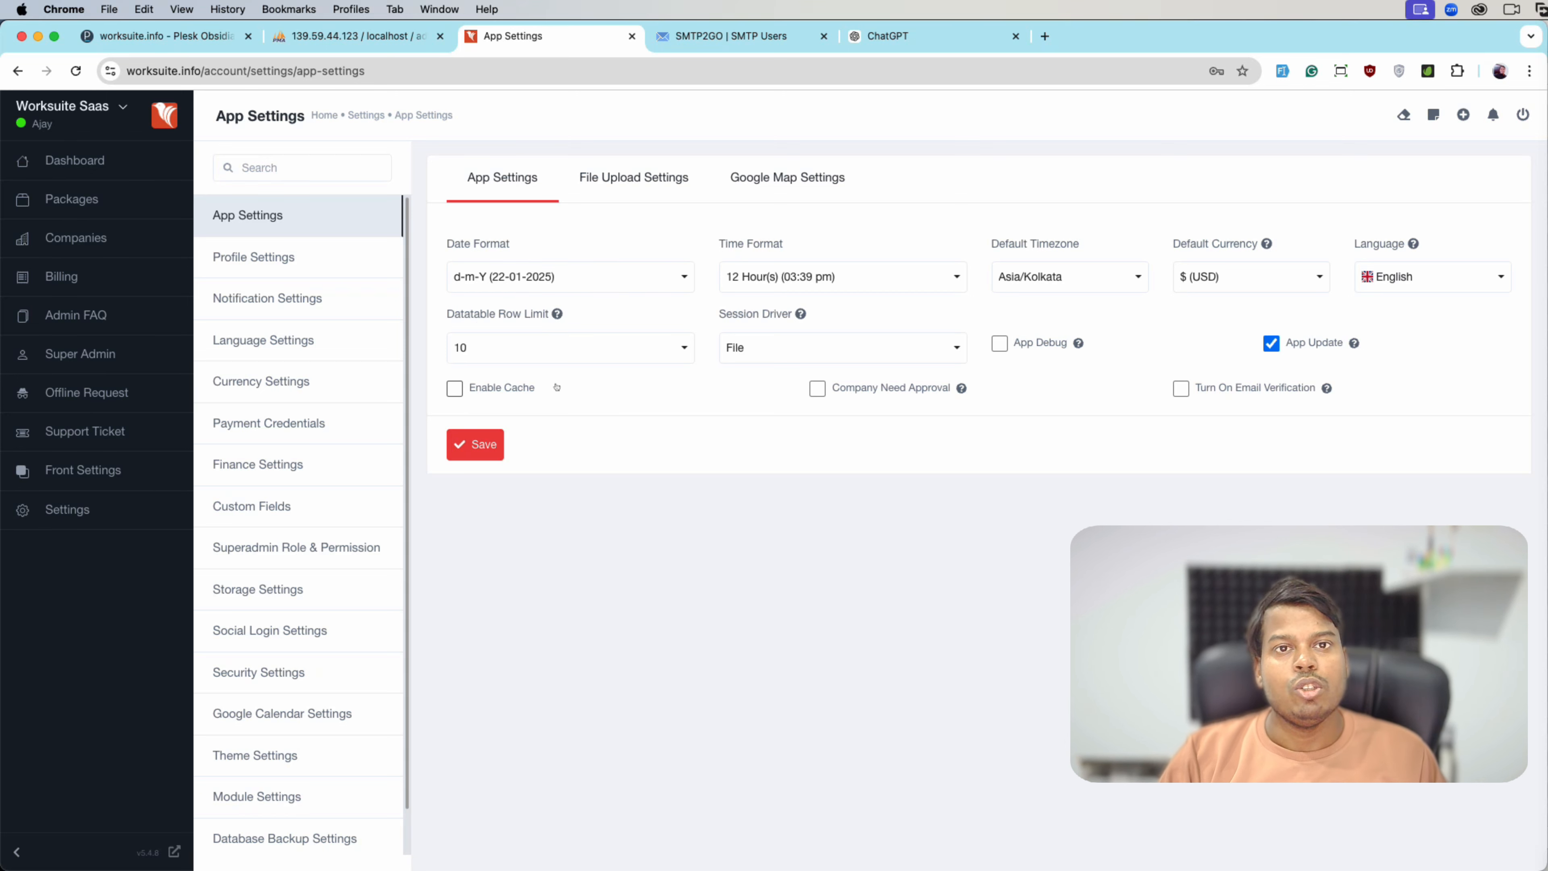
- Open the Companies list in a new tab and switch to it
right_click(120, 235)
click(182, 245)
click(707, 36)
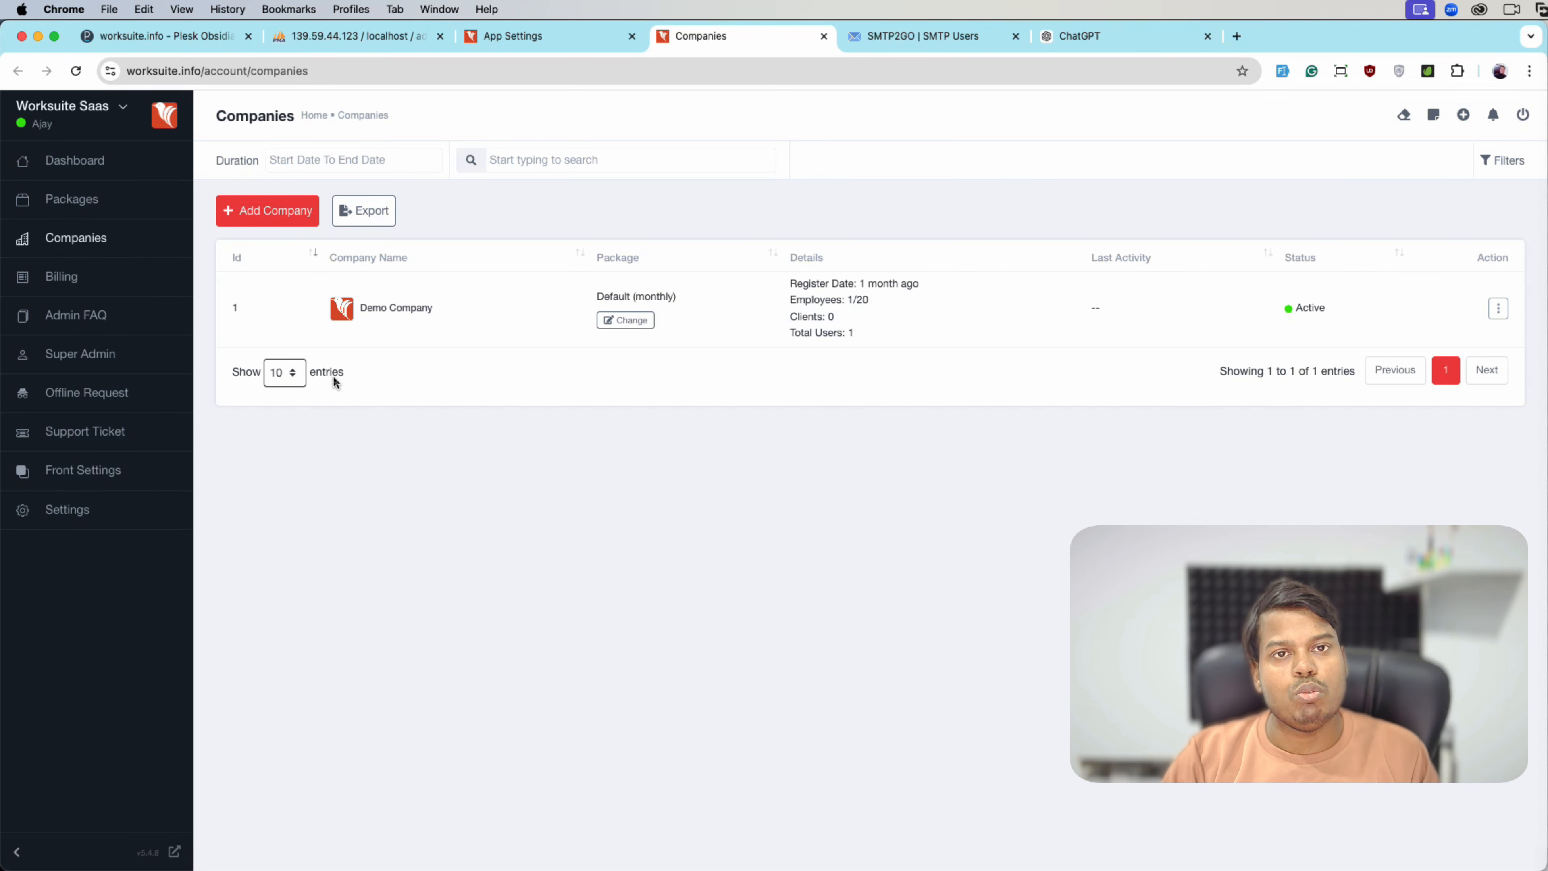
- Set the Datatable Row Limit to 50 in App Settings
click(493, 48)
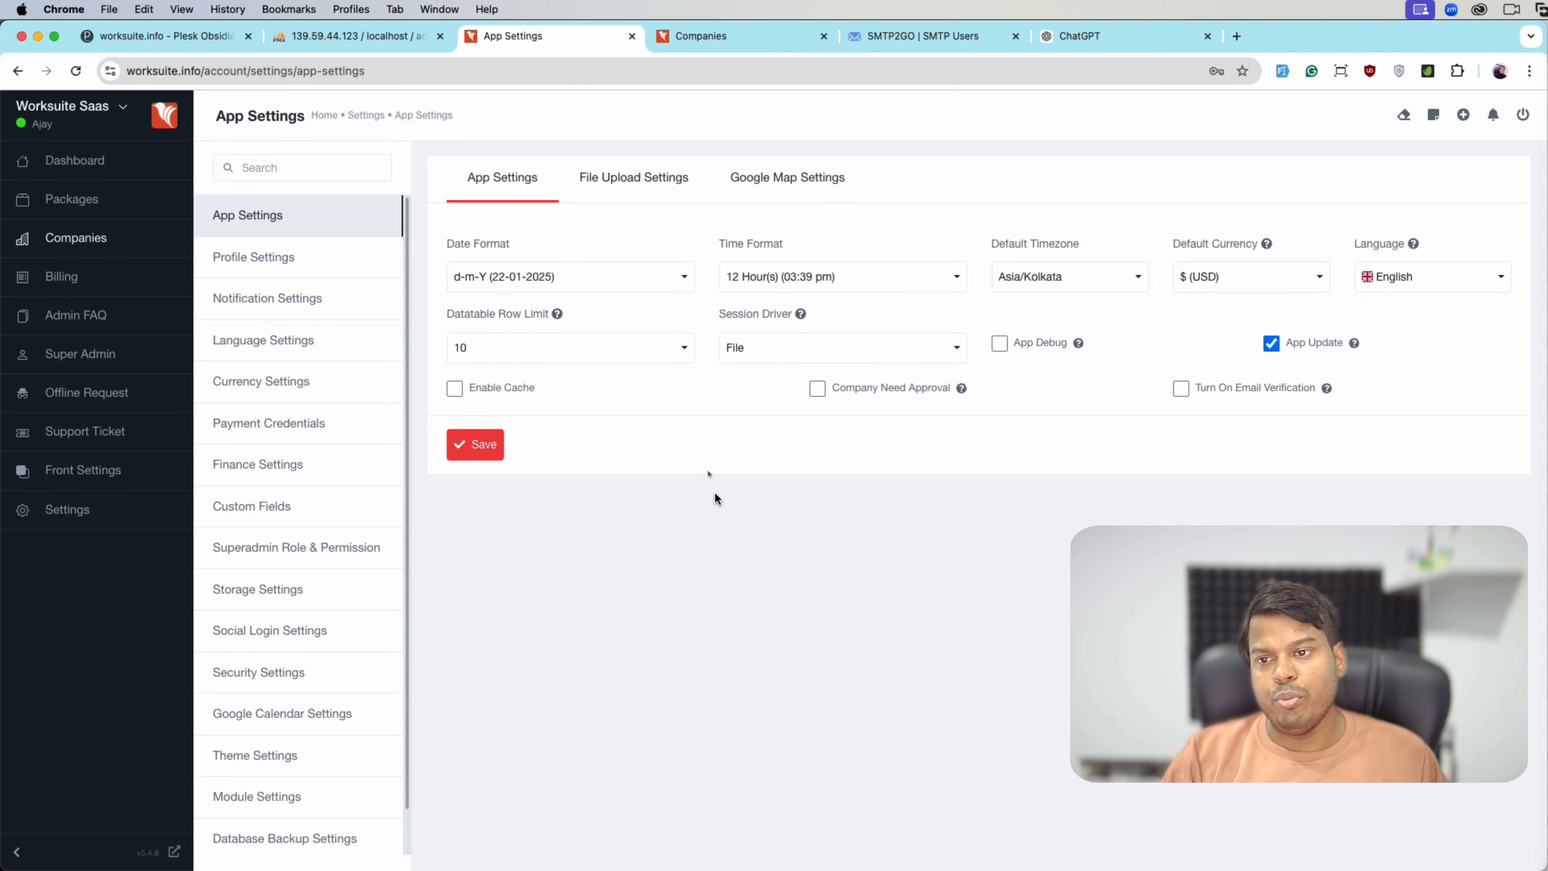
click(569, 349)
click(515, 443)
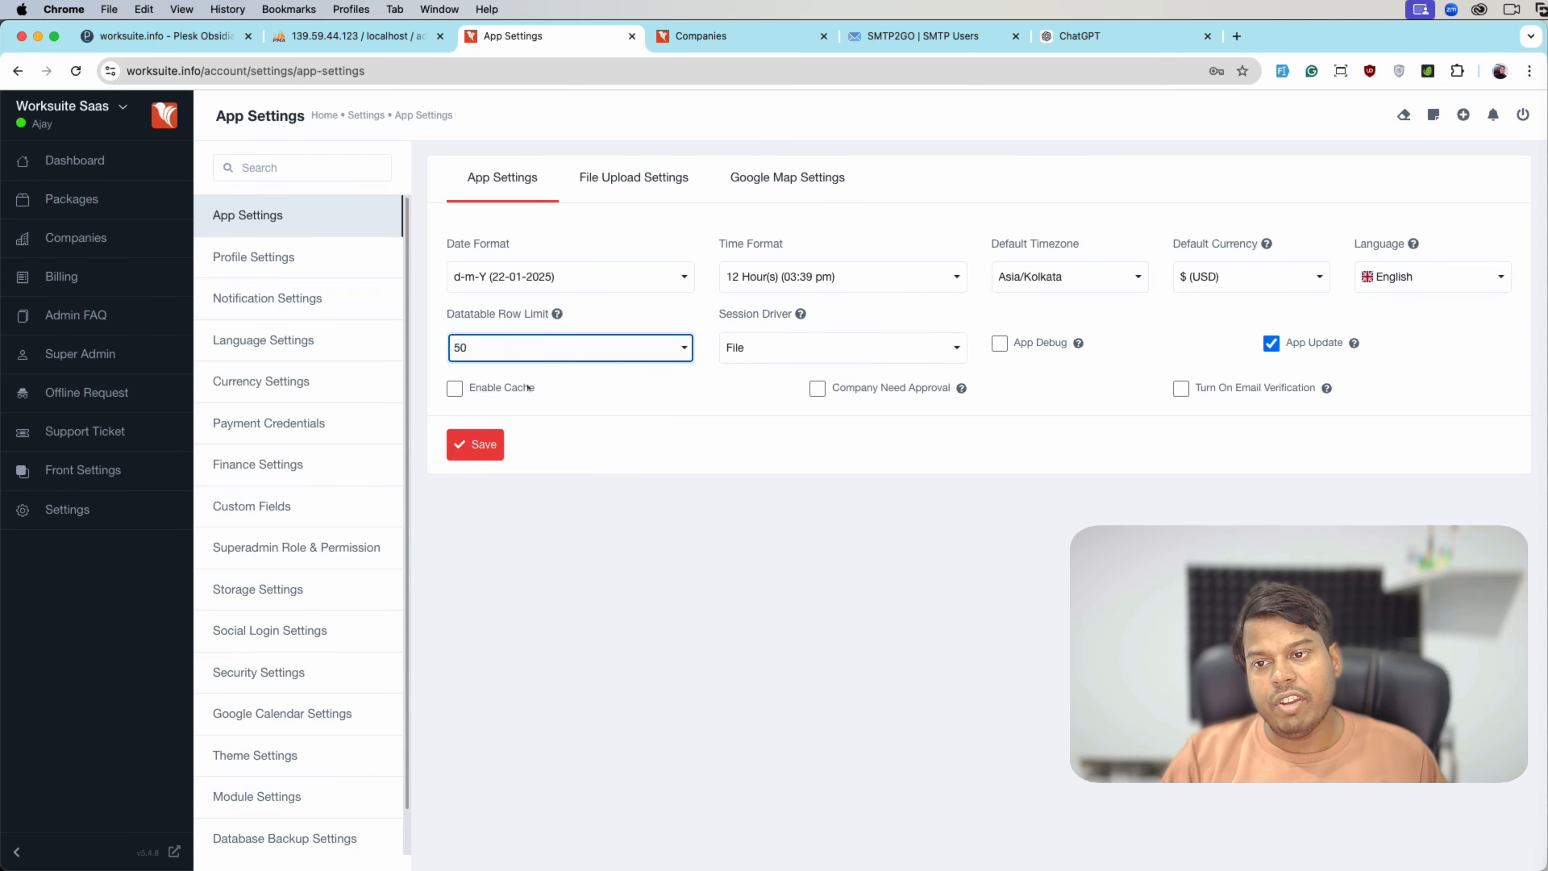
click(539, 352)
click(739, 416)
- Set the Session Driver to Database and save the App Settings
click(716, 36)
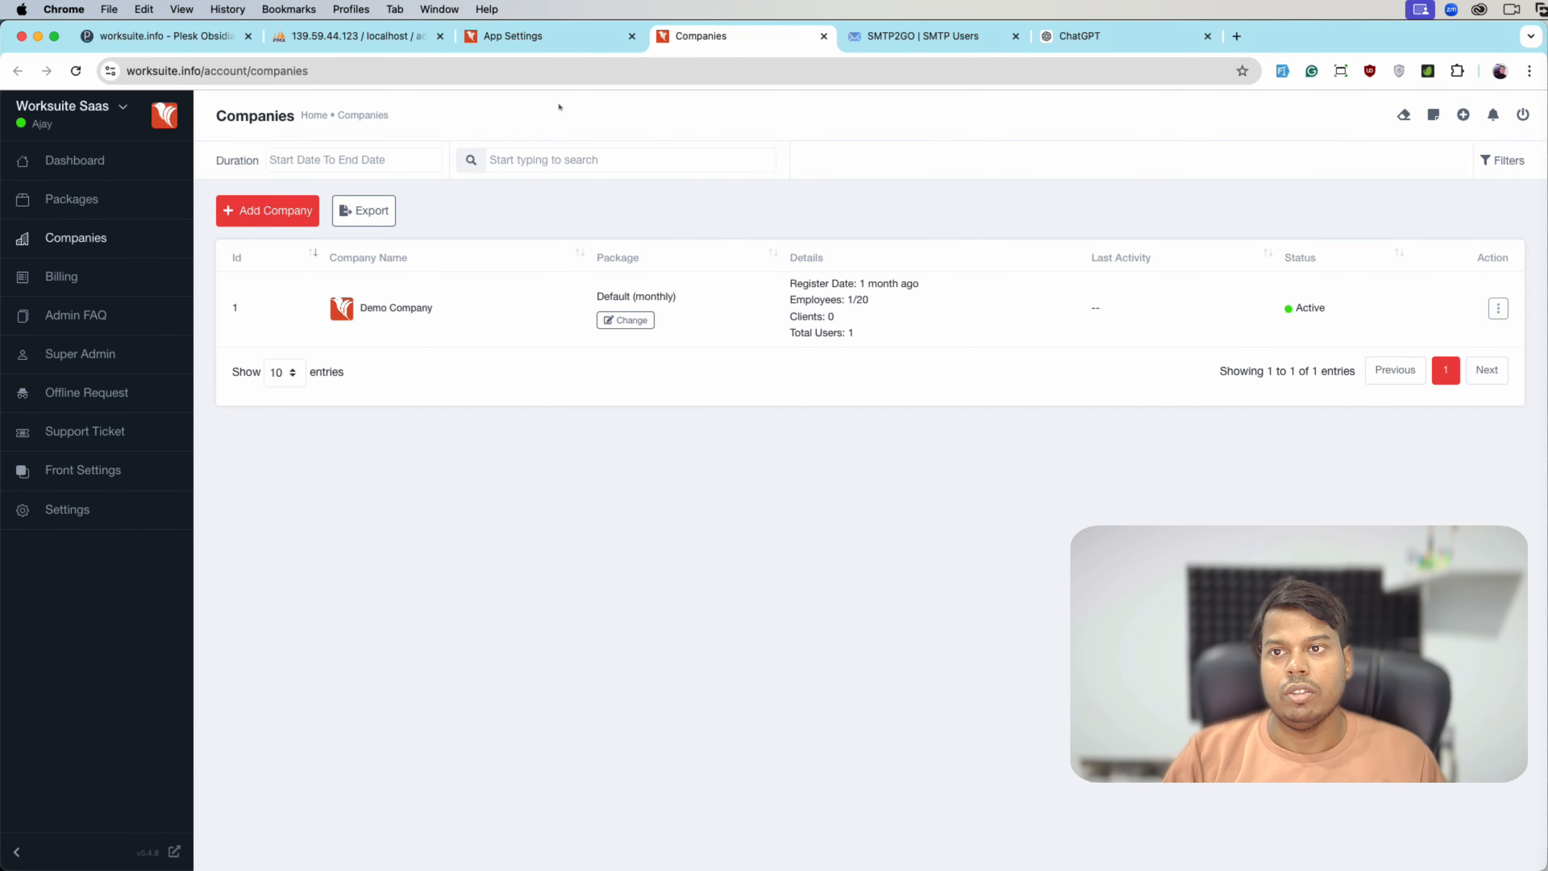
click(518, 36)
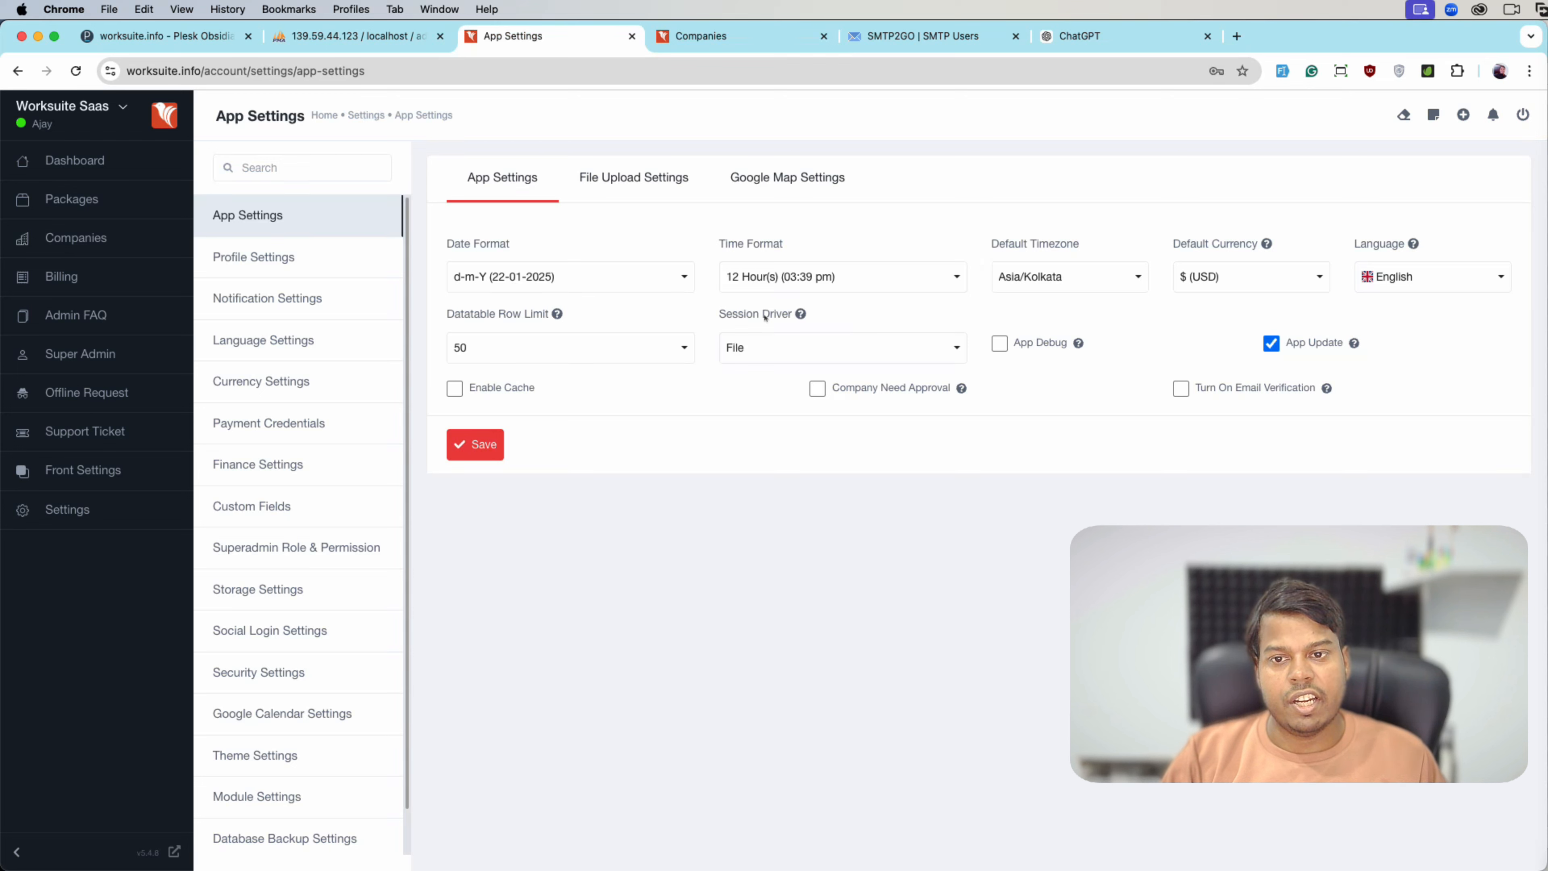
click(766, 348)
click(767, 417)
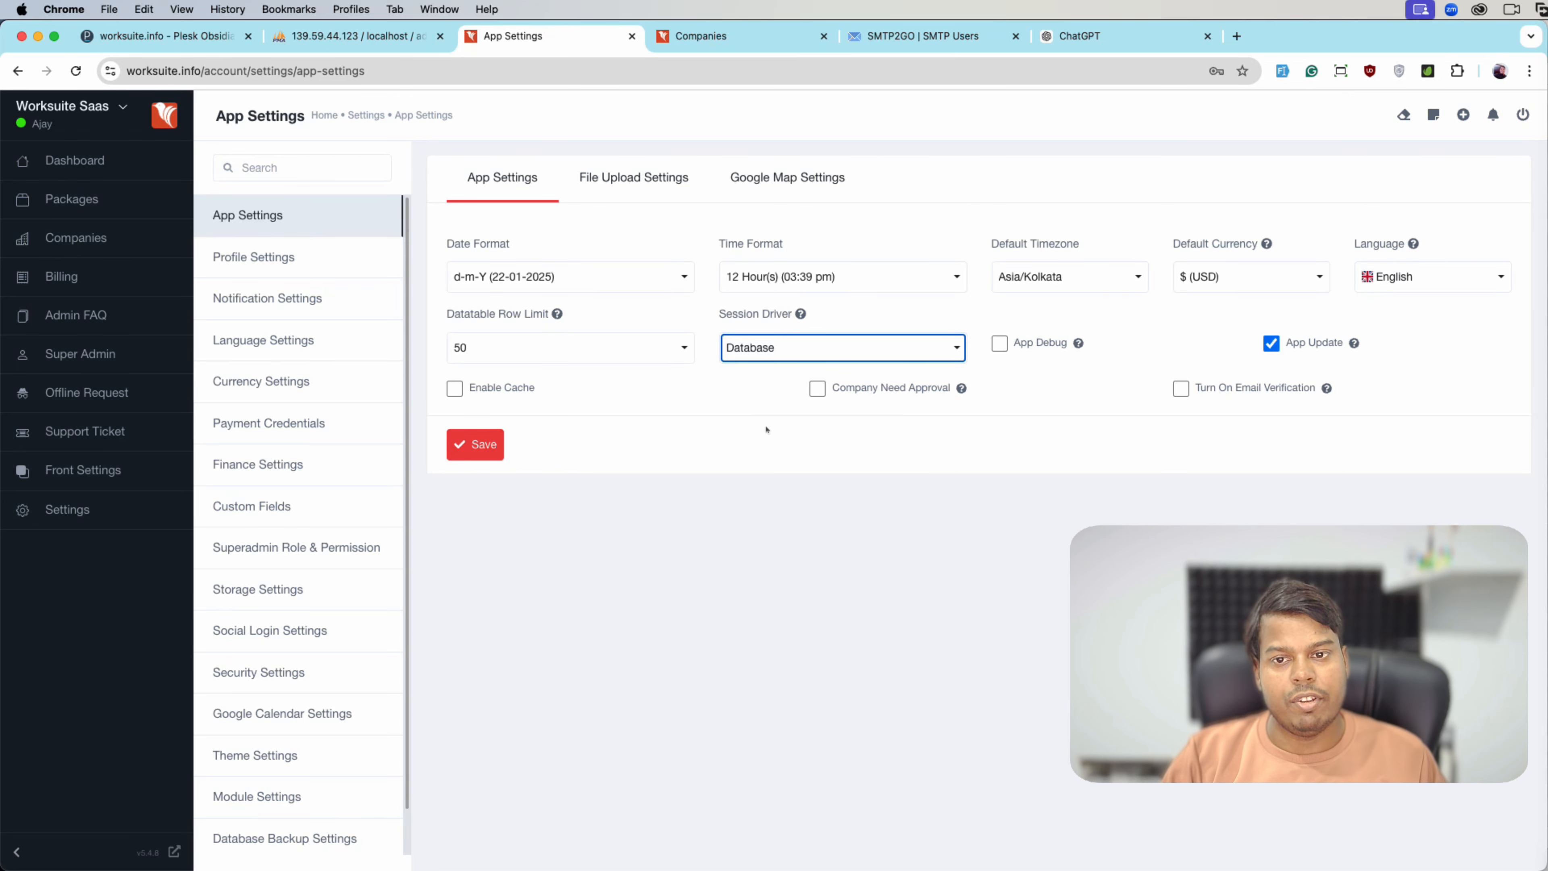
click(766, 427)
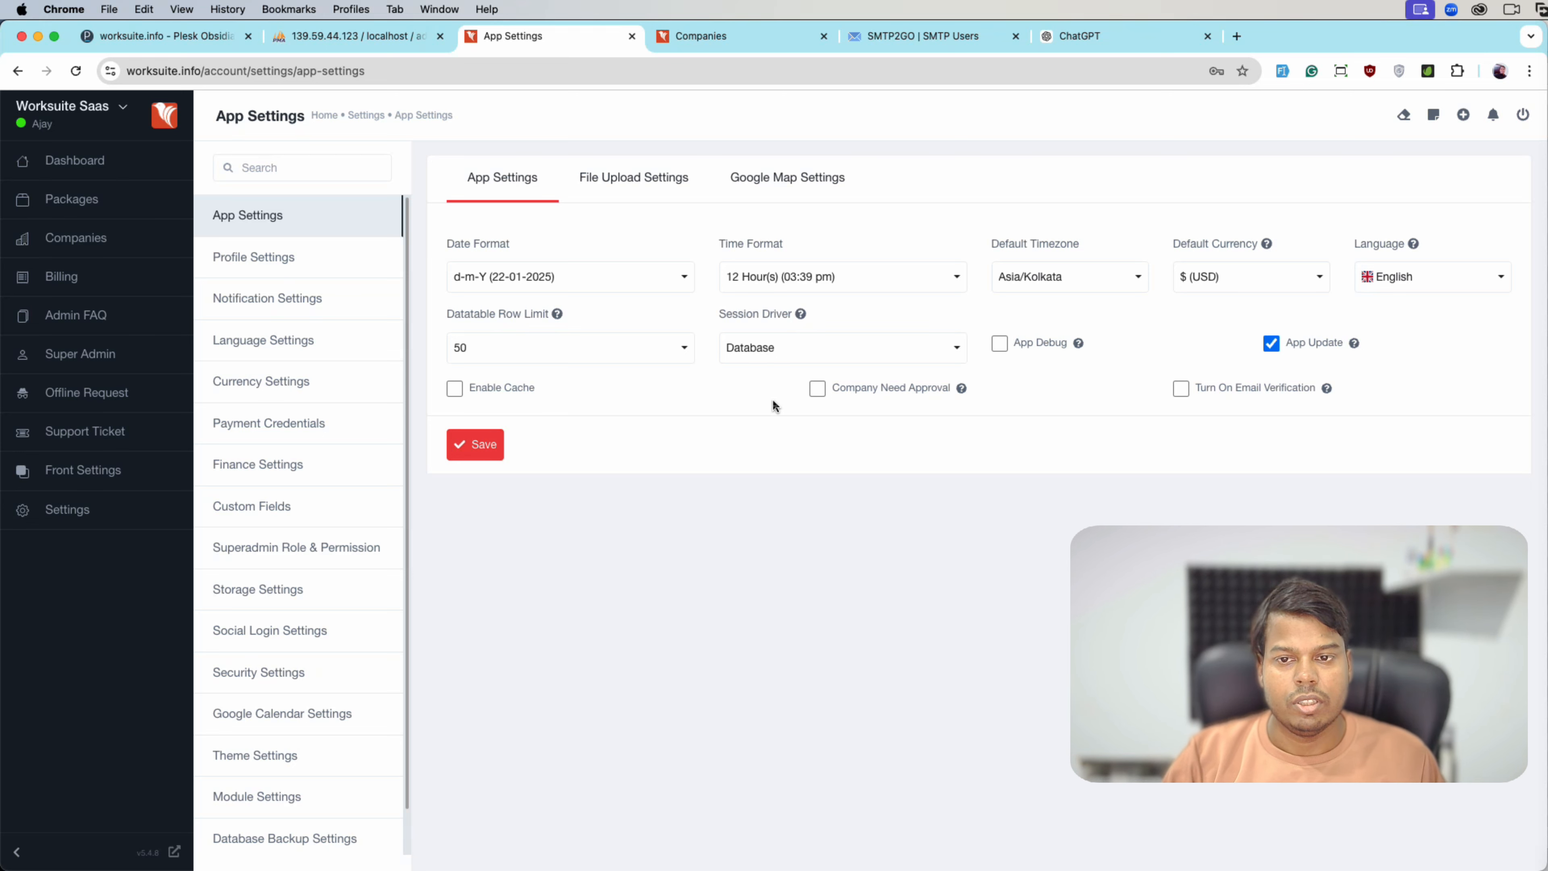
click(475, 444)
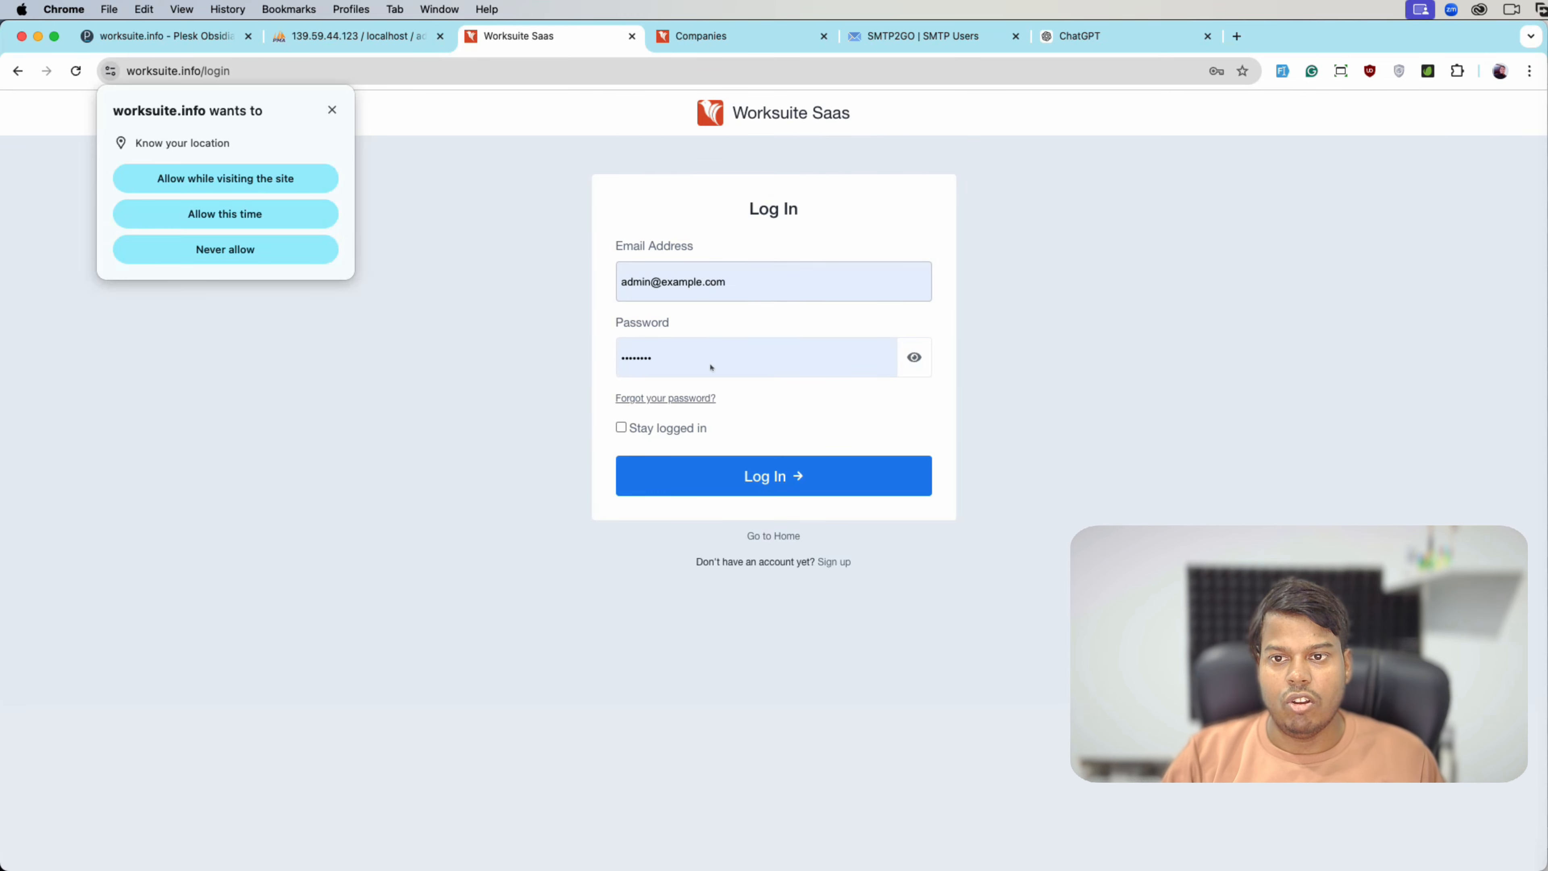
- Log back in with the superadmin e-mail and saved password, then reopen Settings
click(630, 268)
click(331, 109)
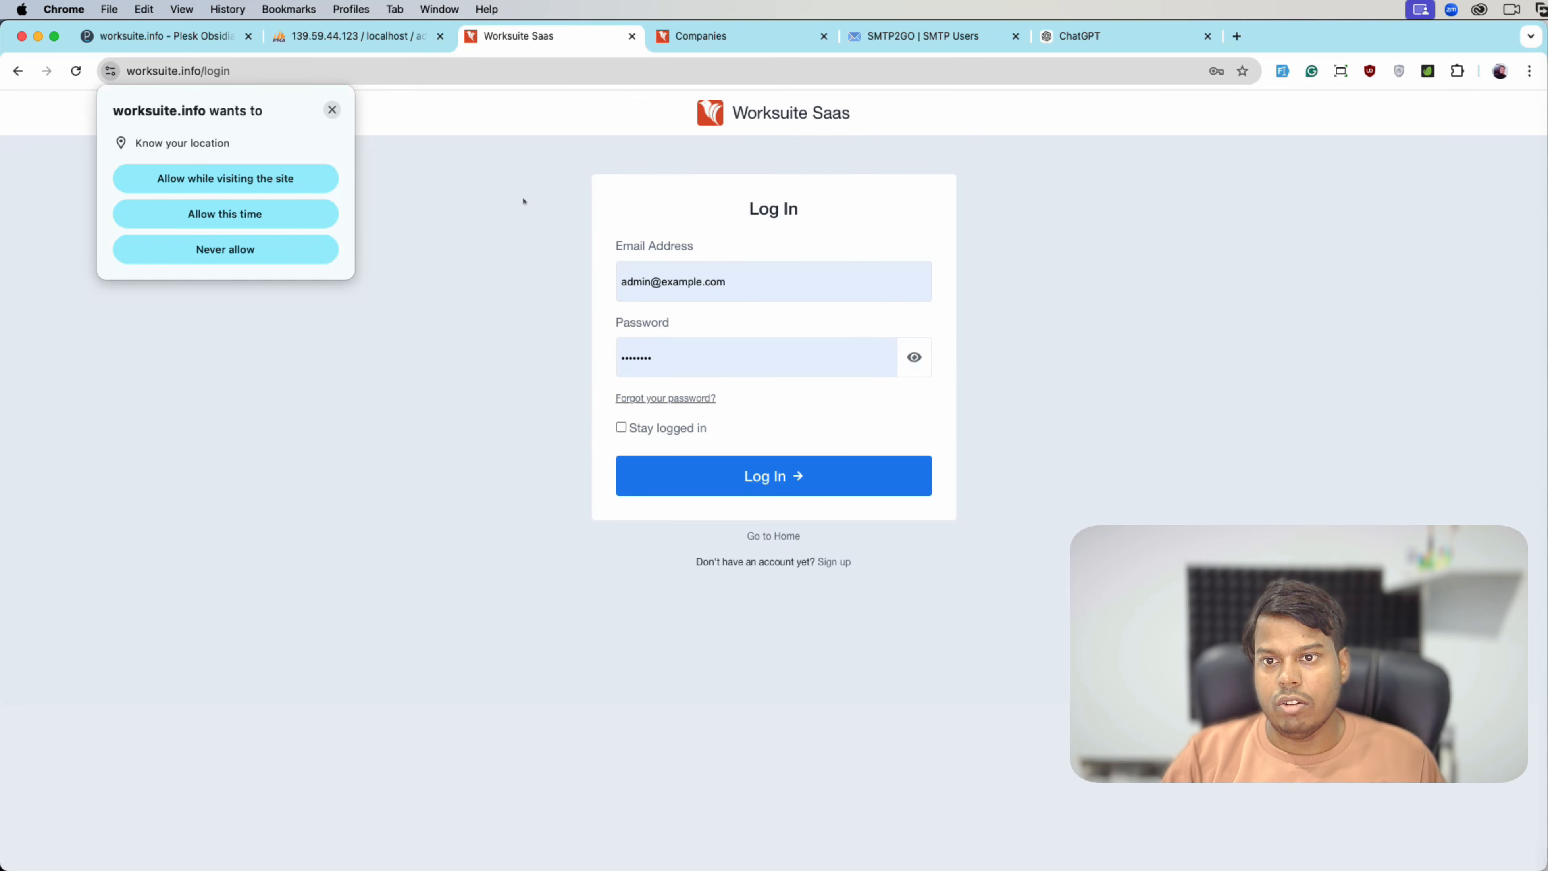
click(719, 278)
key(super+a)
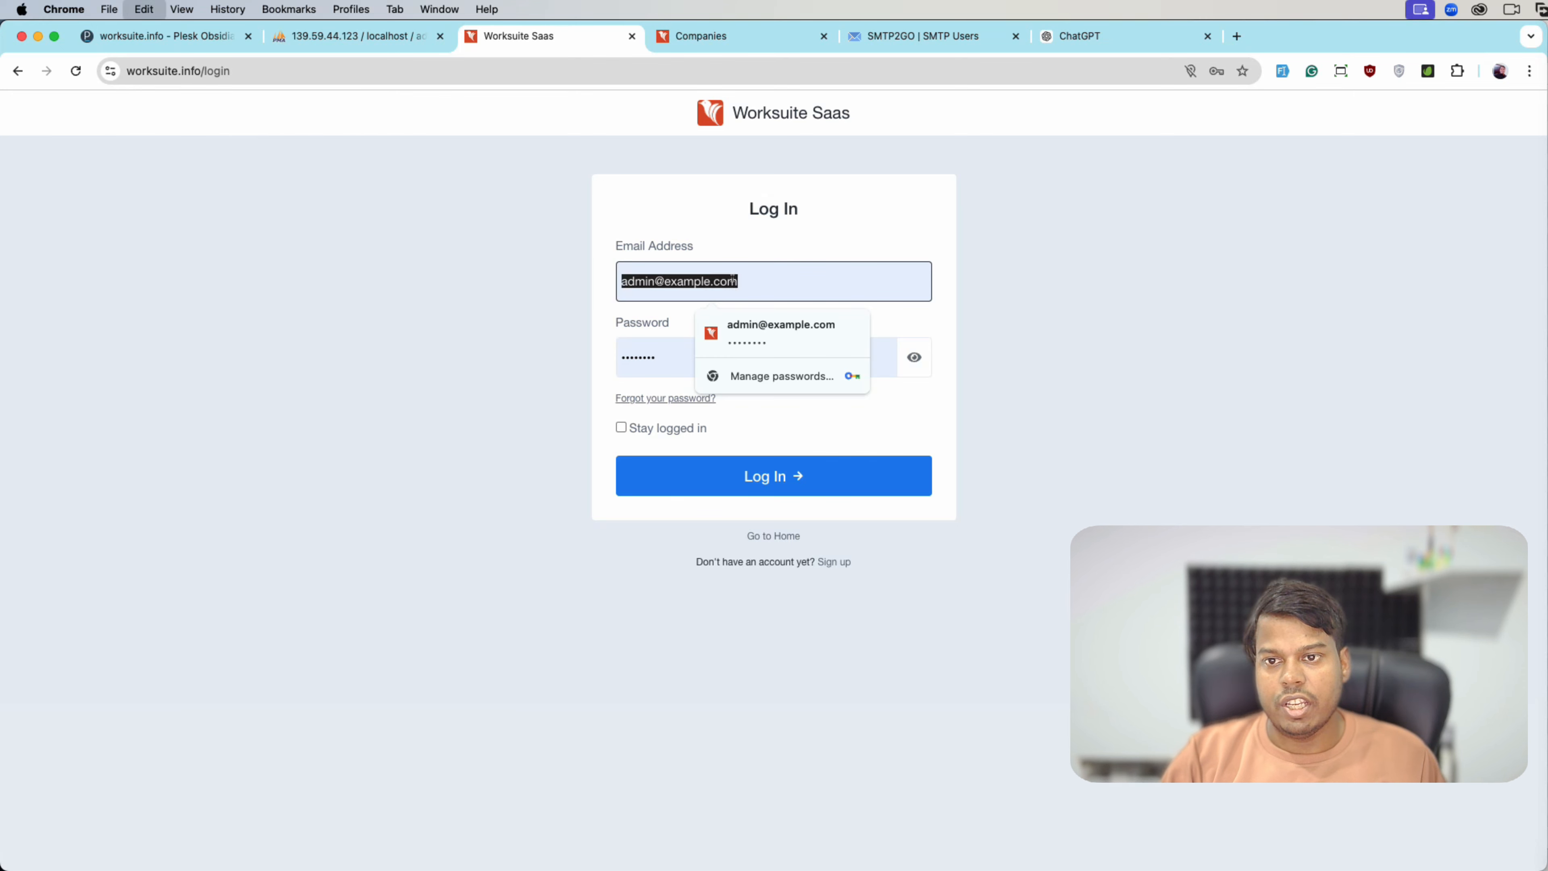
text(superadmin)
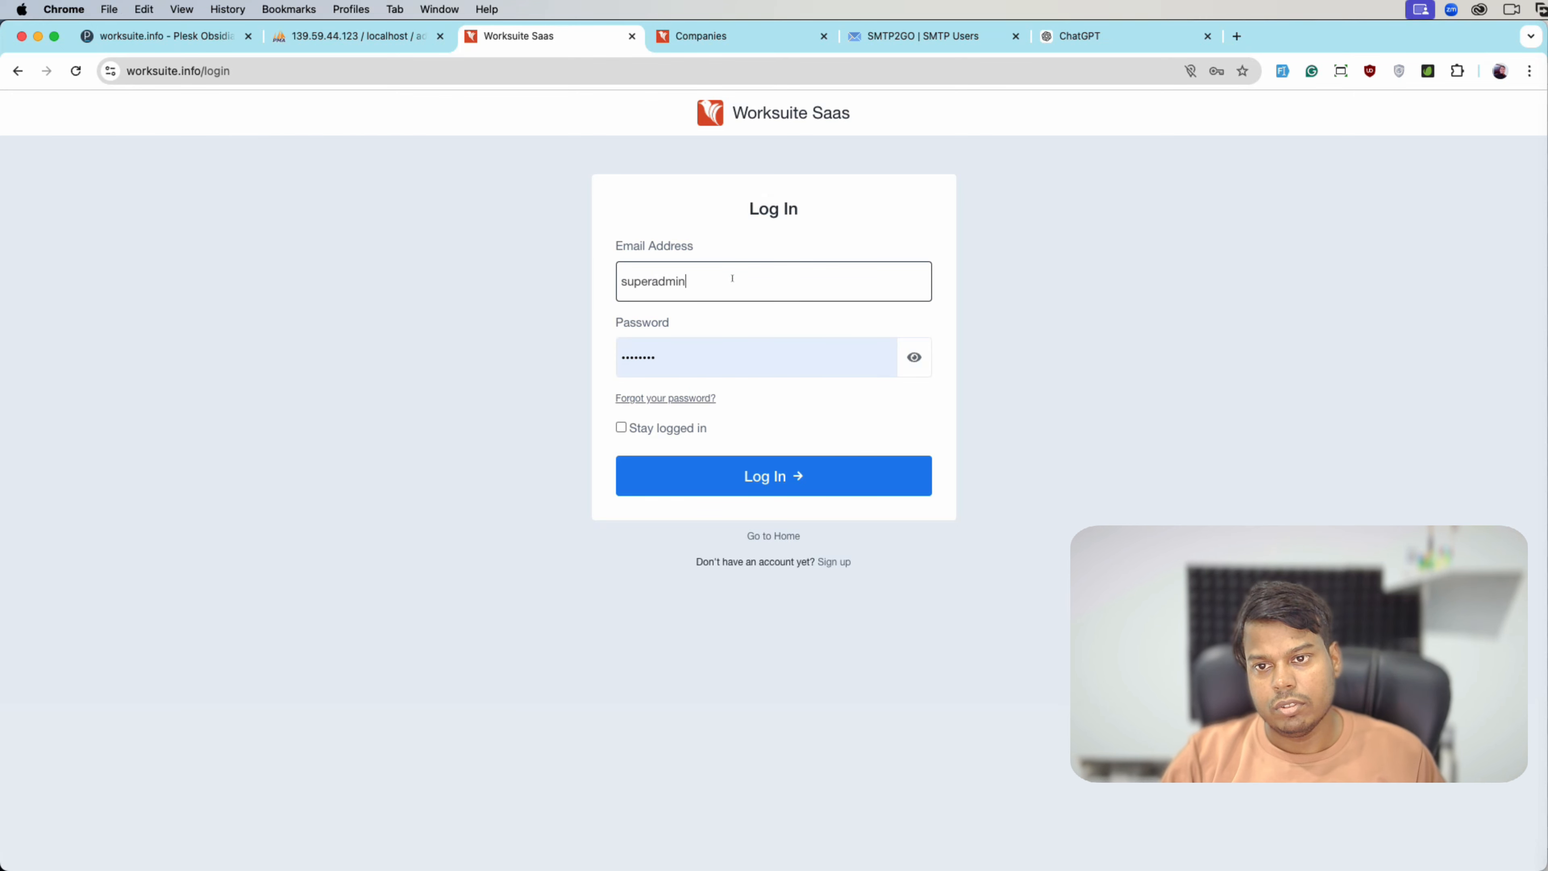
text(@example.com)
key(Tab)
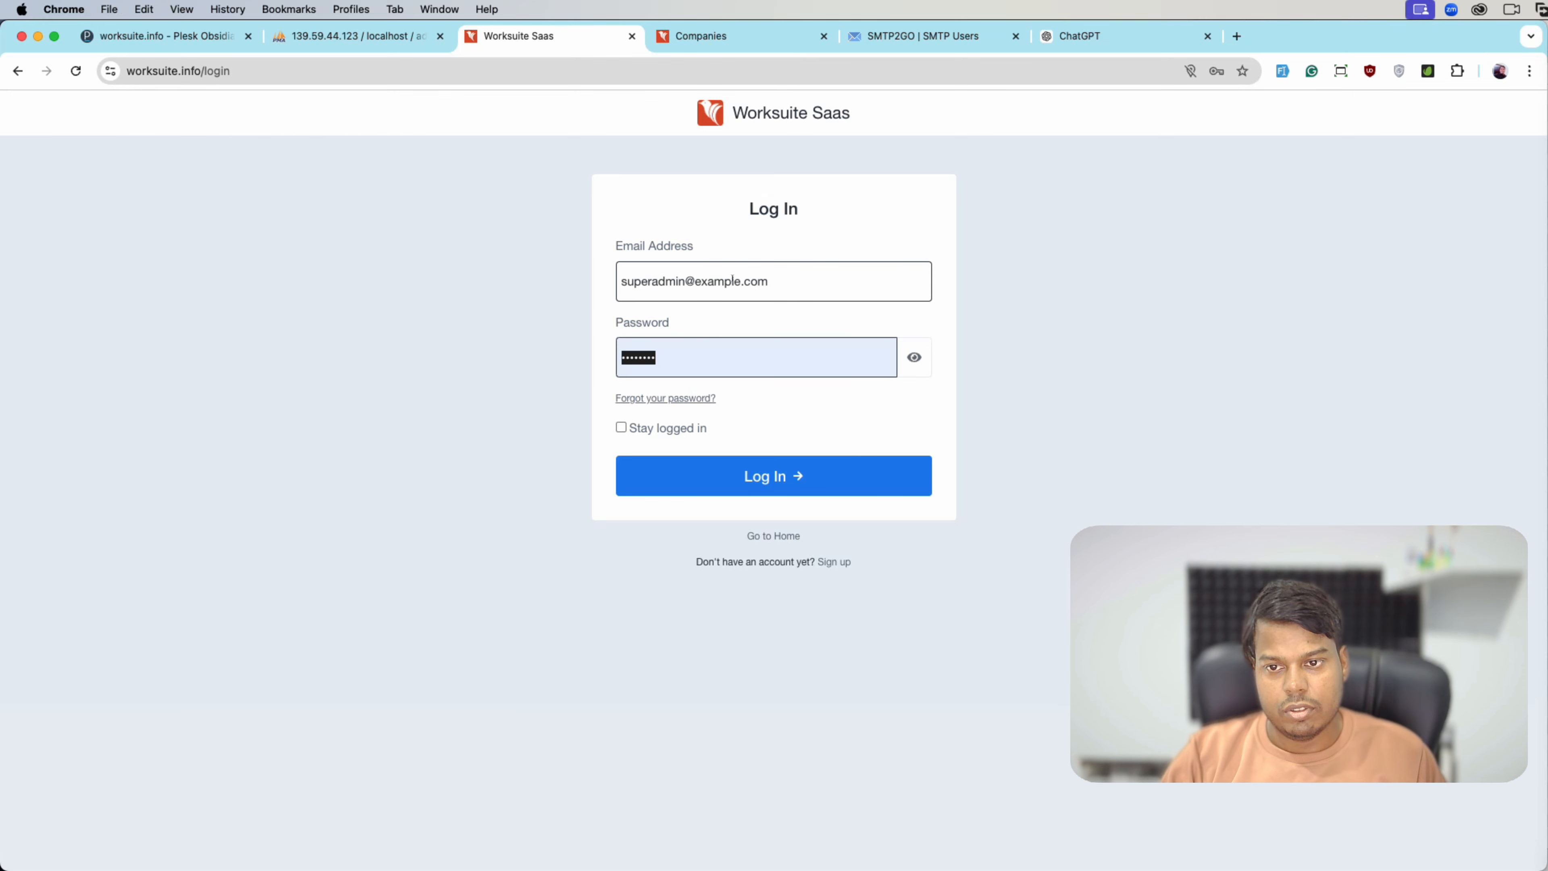
key(Right)
key(Return)
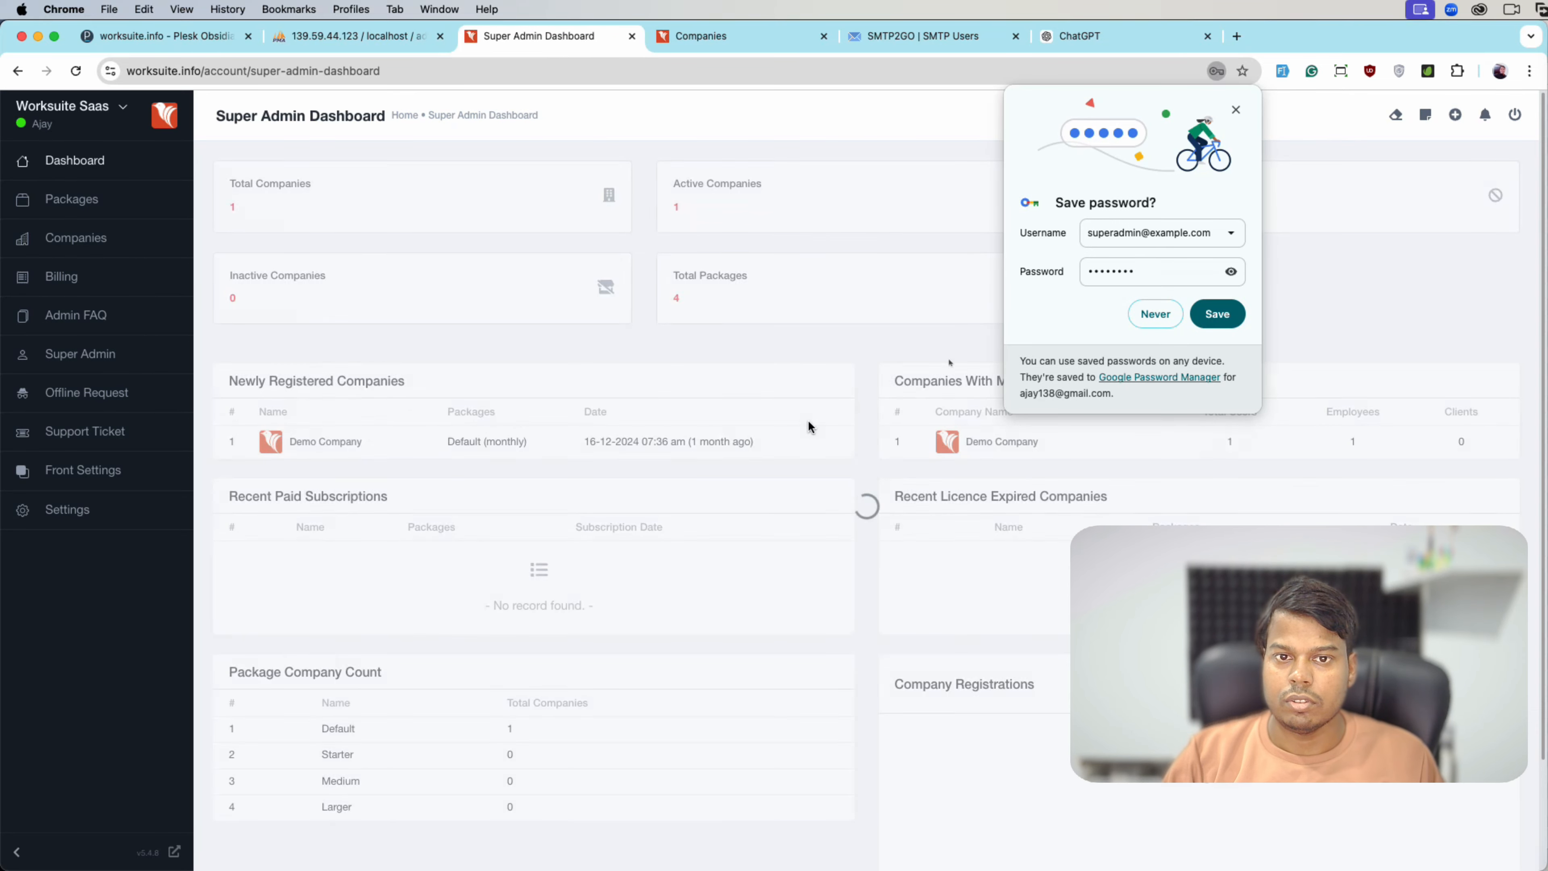
click(1235, 109)
click(67, 509)
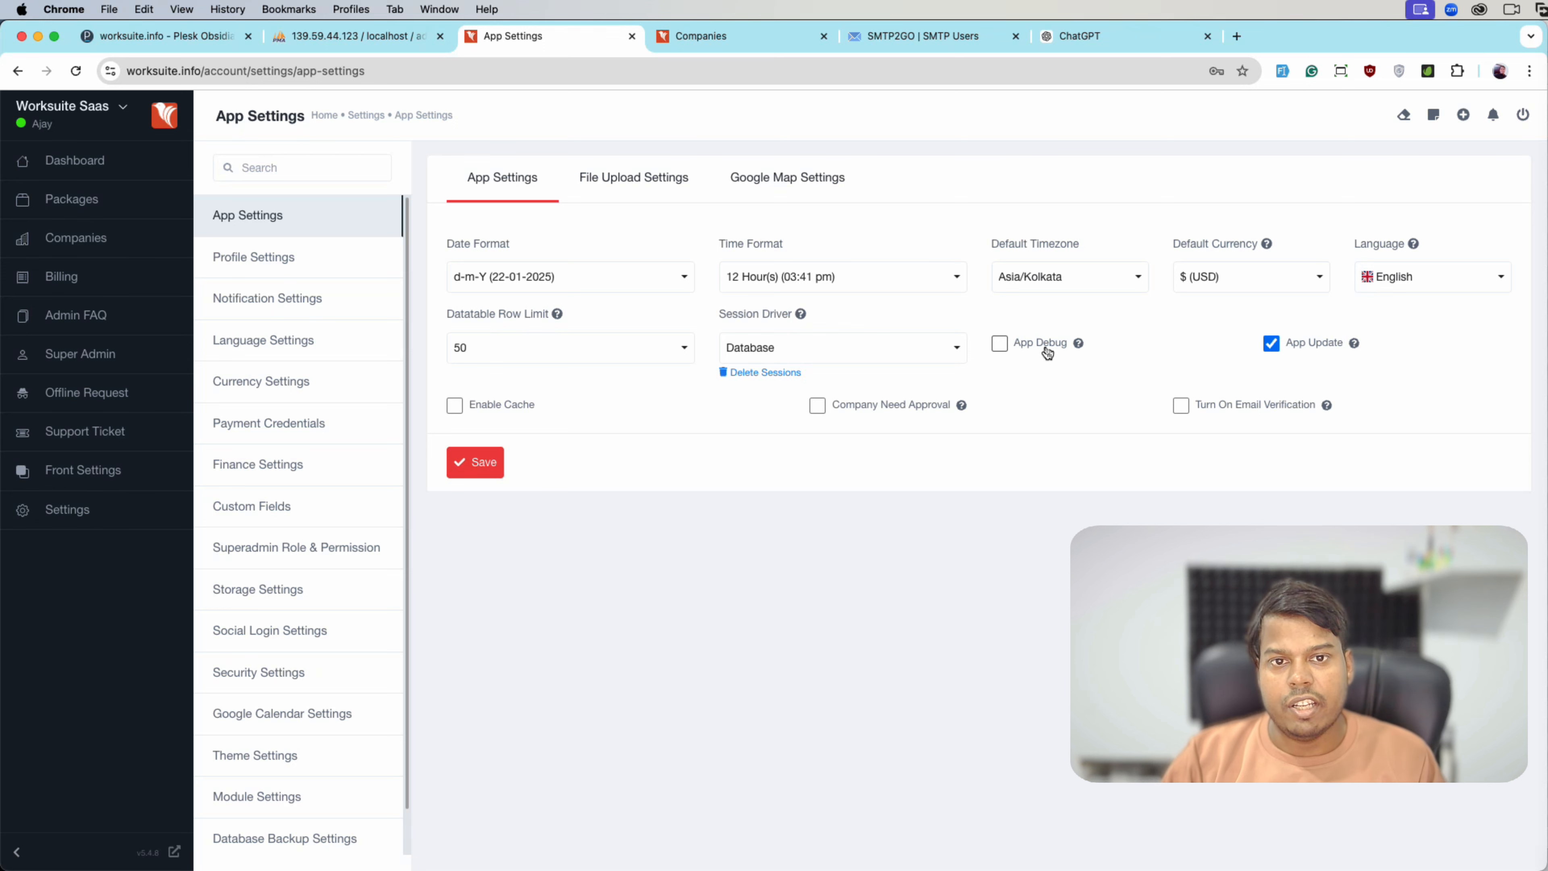
- Leave App Debug off and open the superadmin Dashboard in a new tab
click(1047, 353)
click(1048, 353)
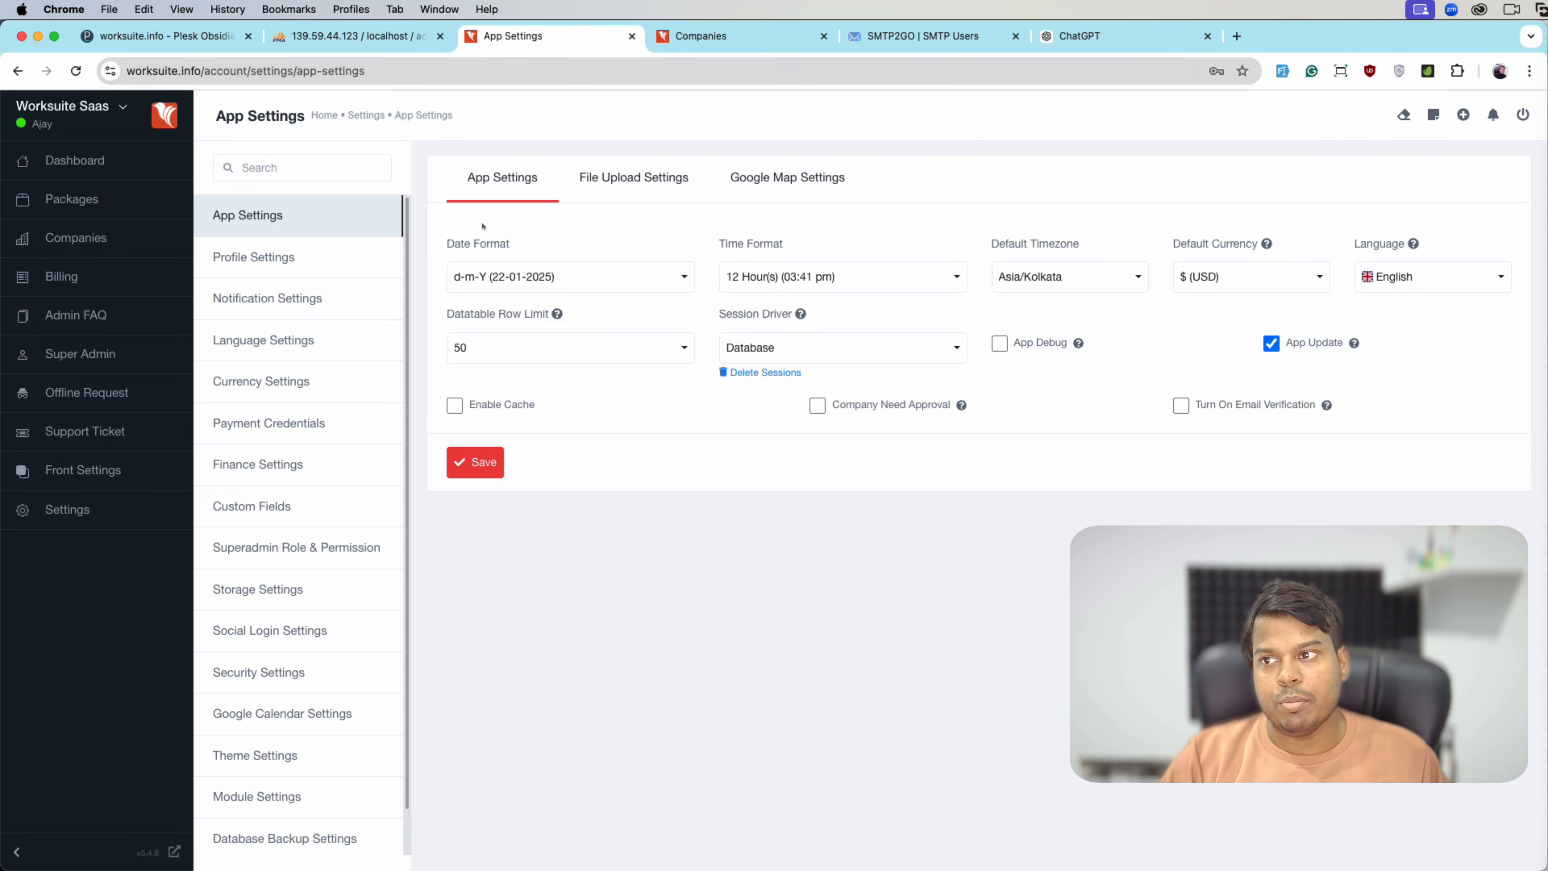
right_click(166, 159)
click(208, 163)
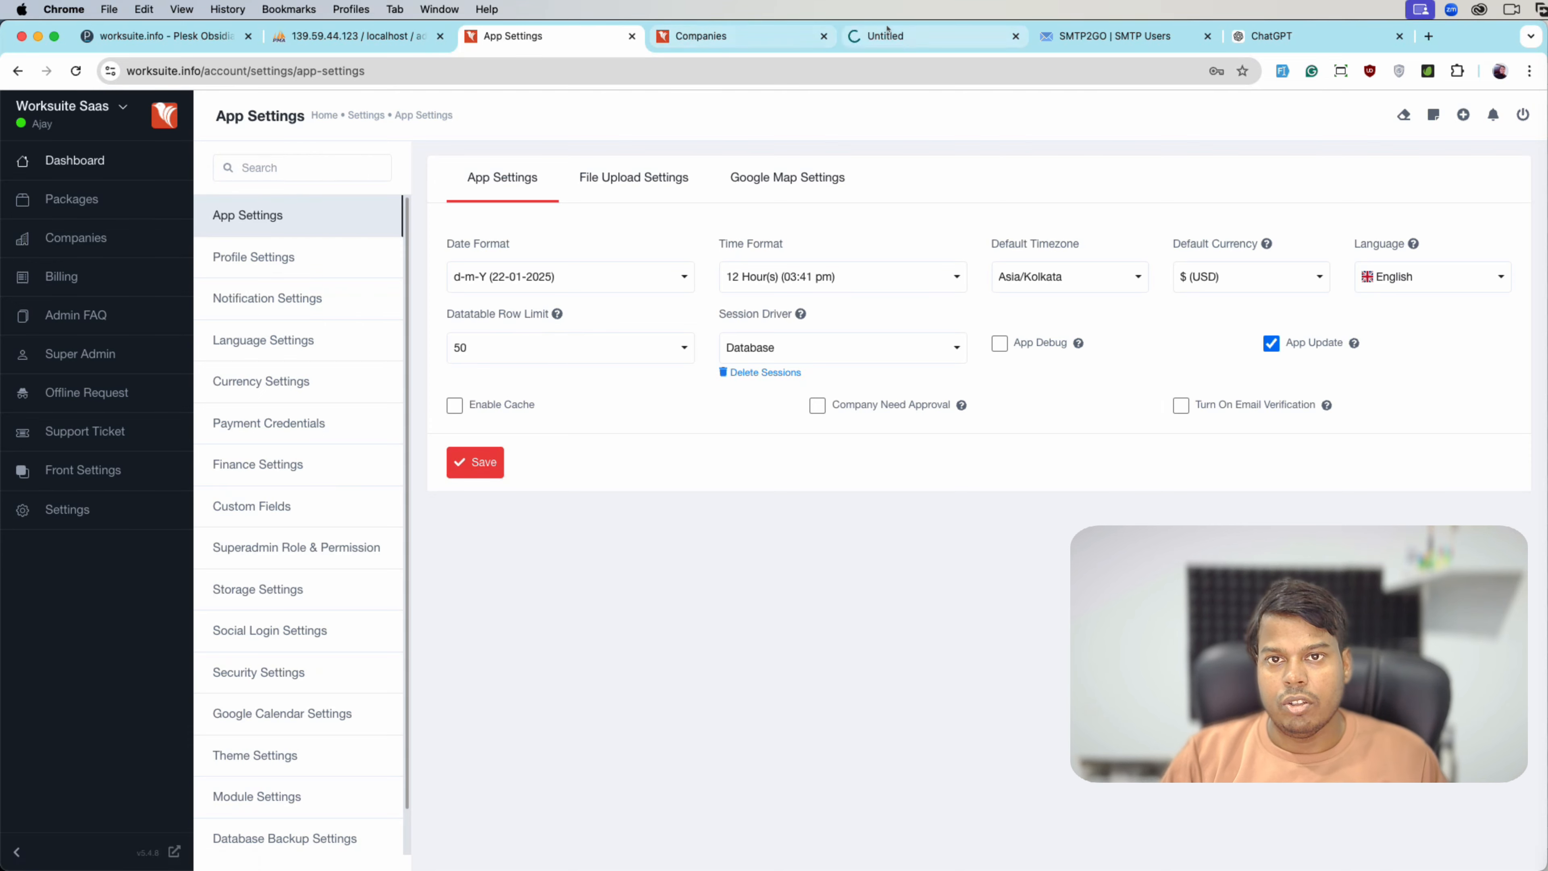
click(927, 36)
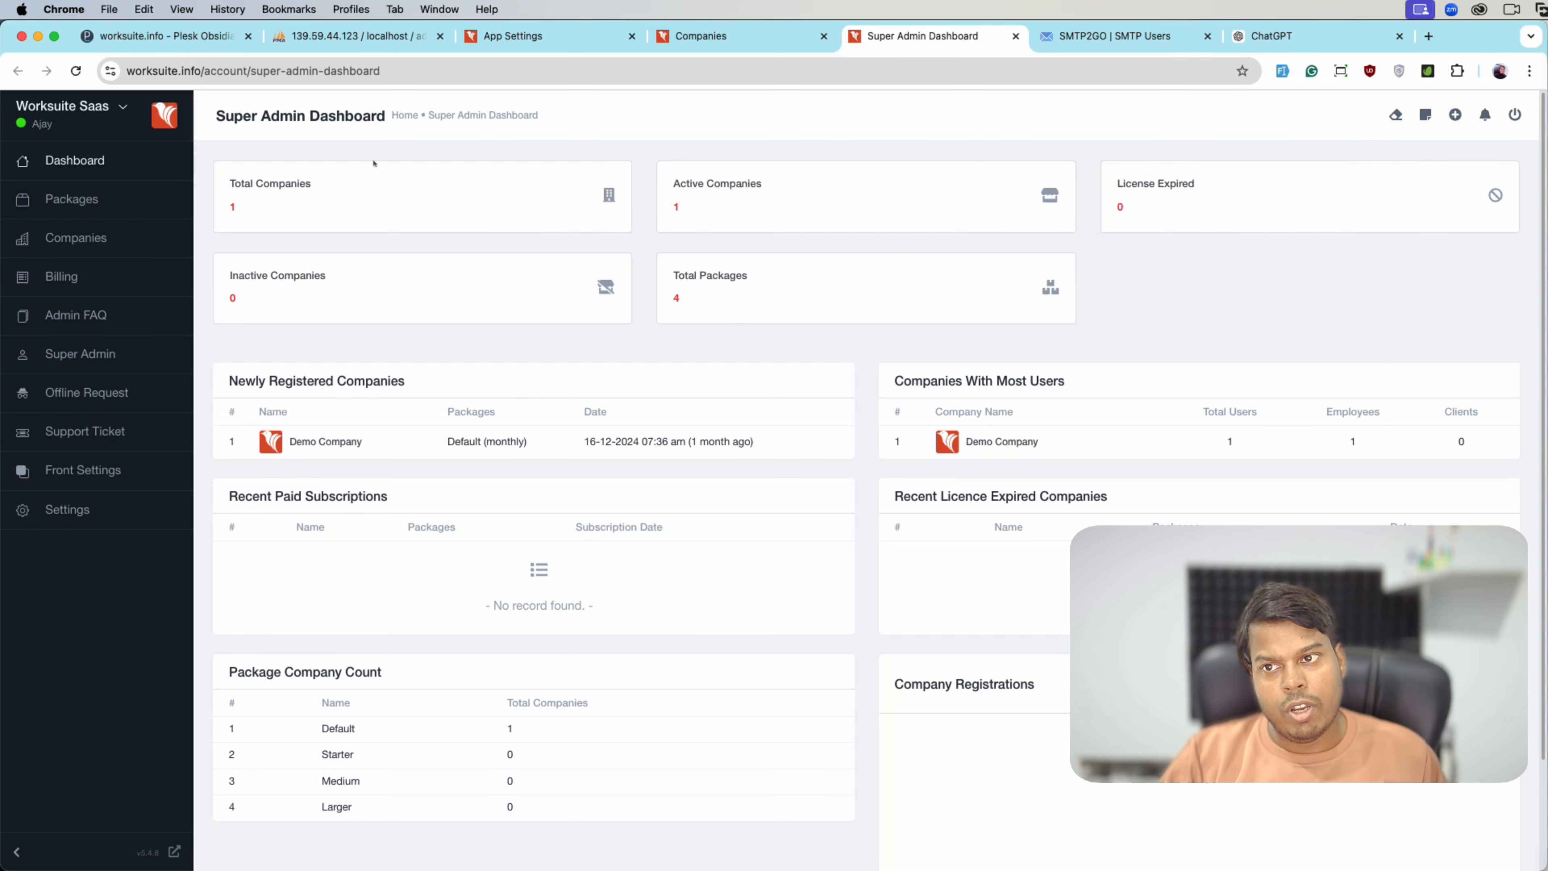
- Back on App Settings, open the Update App page in another new tab
key(super+3)
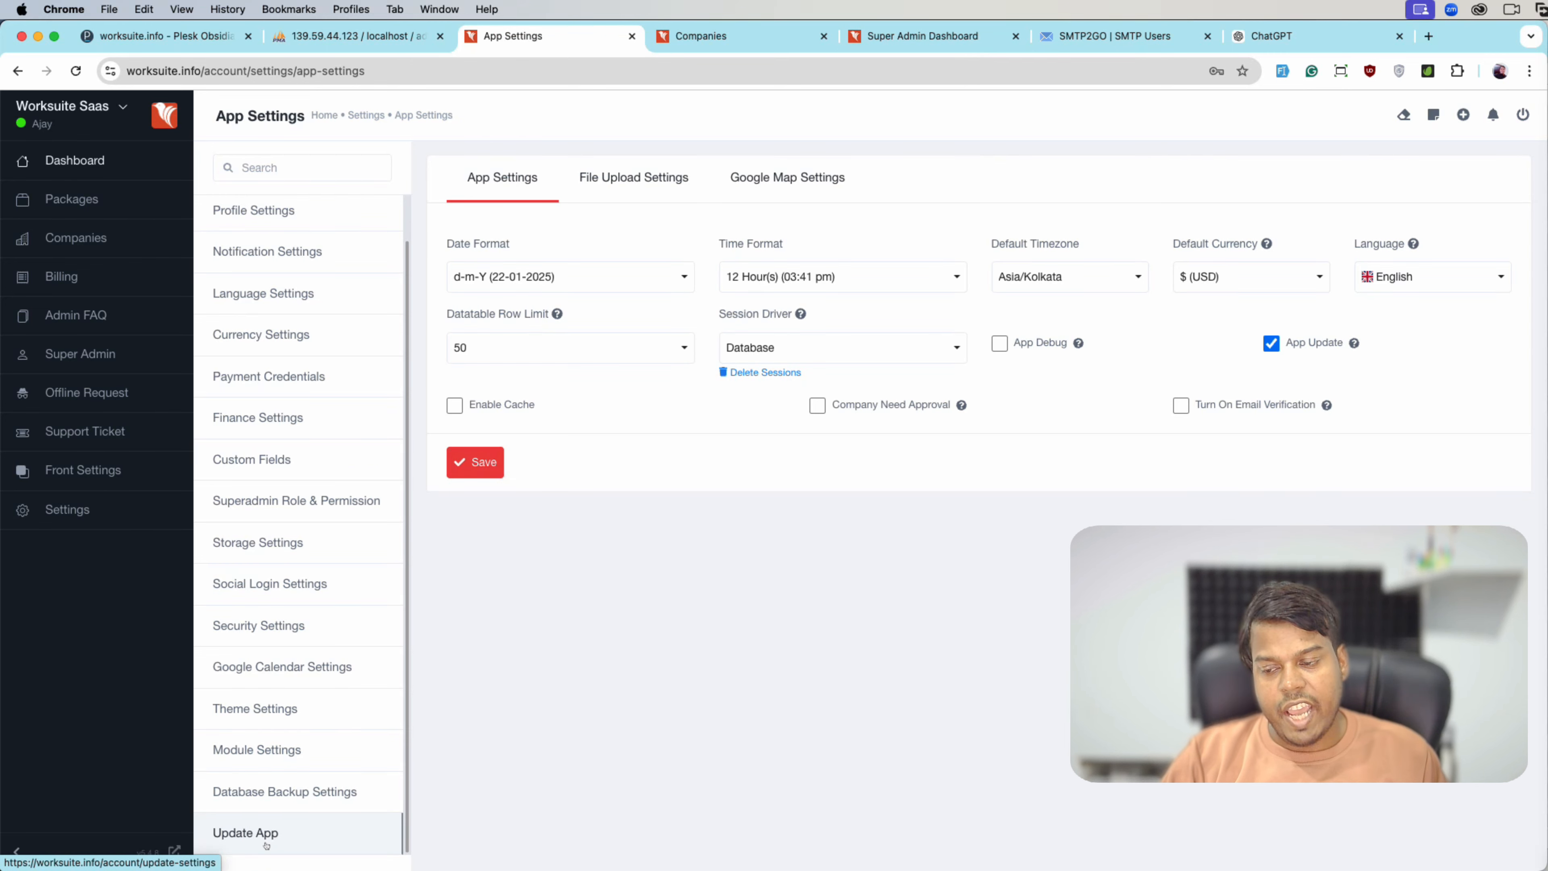
right_click(267, 845)
click(293, 700)
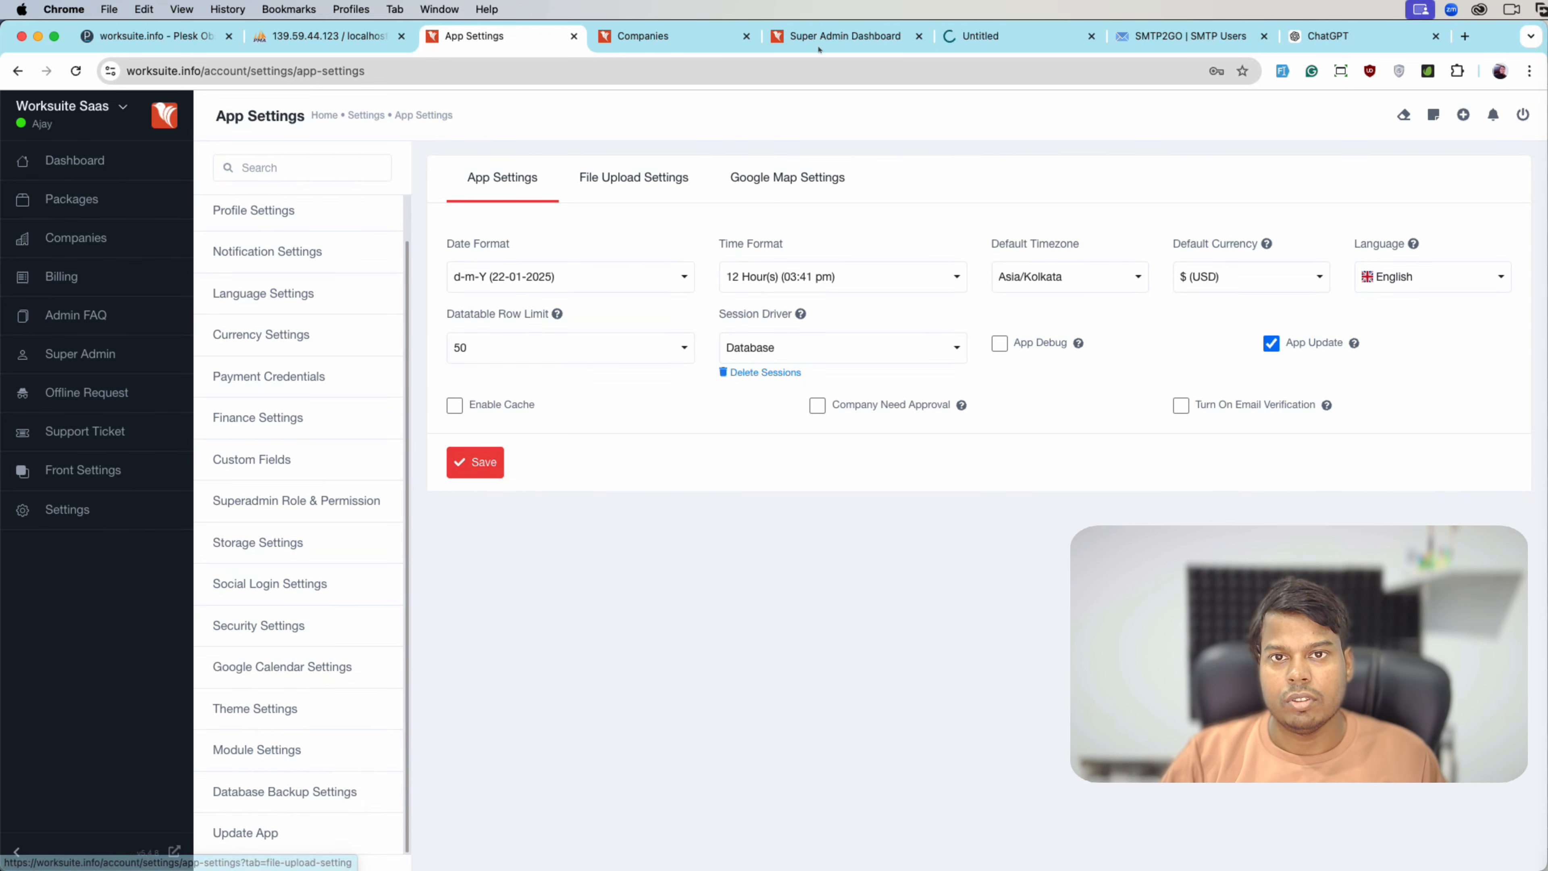
- Return to App Settings, enable the cache and save it
click(1006, 37)
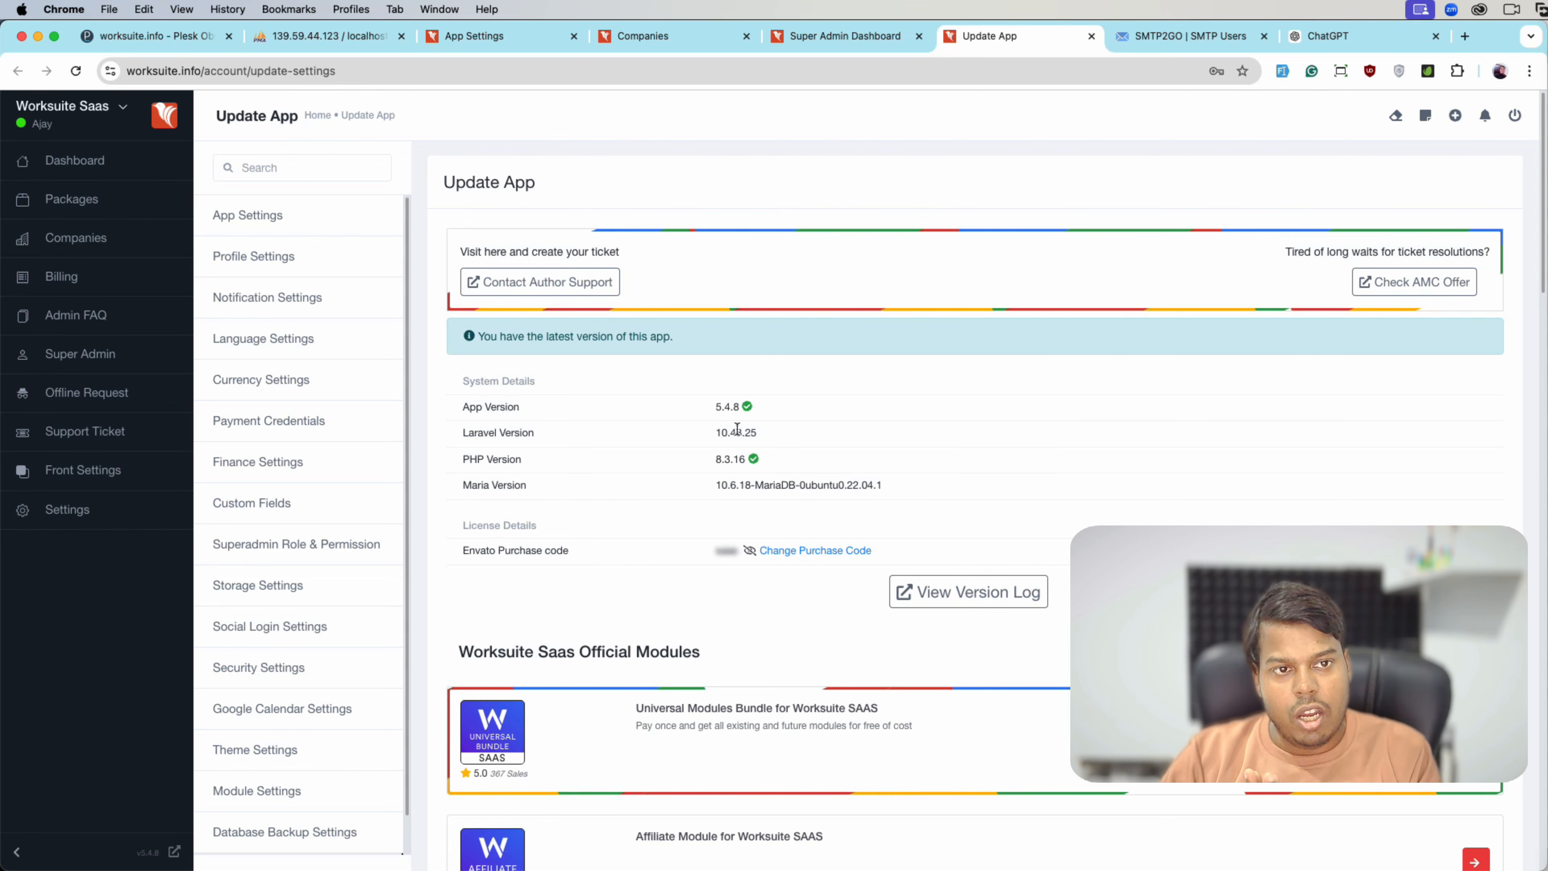
click(688, 39)
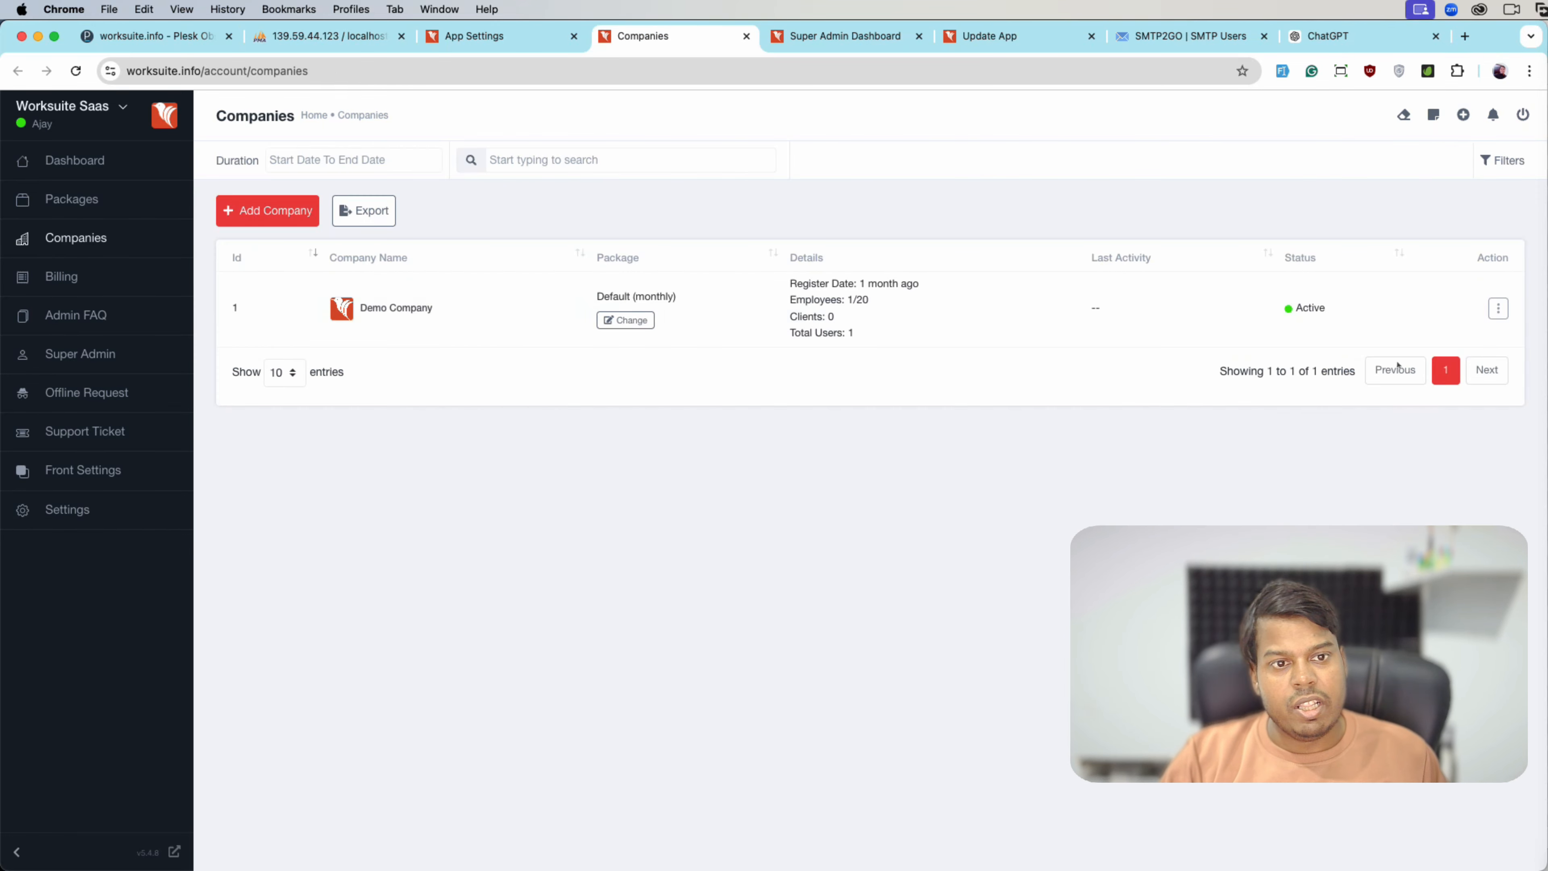
click(488, 36)
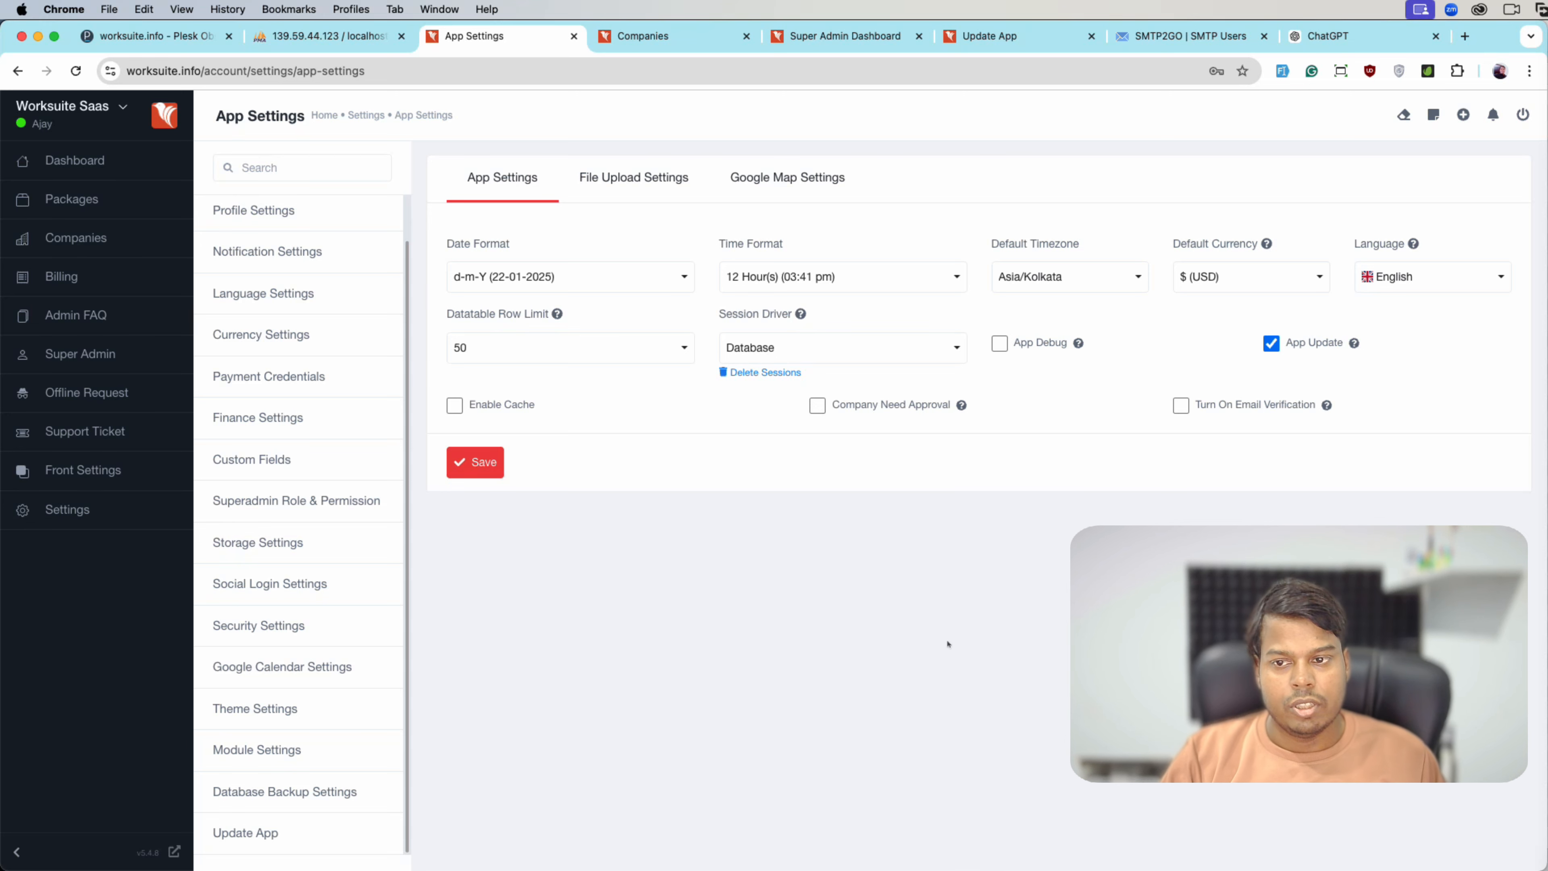
click(456, 405)
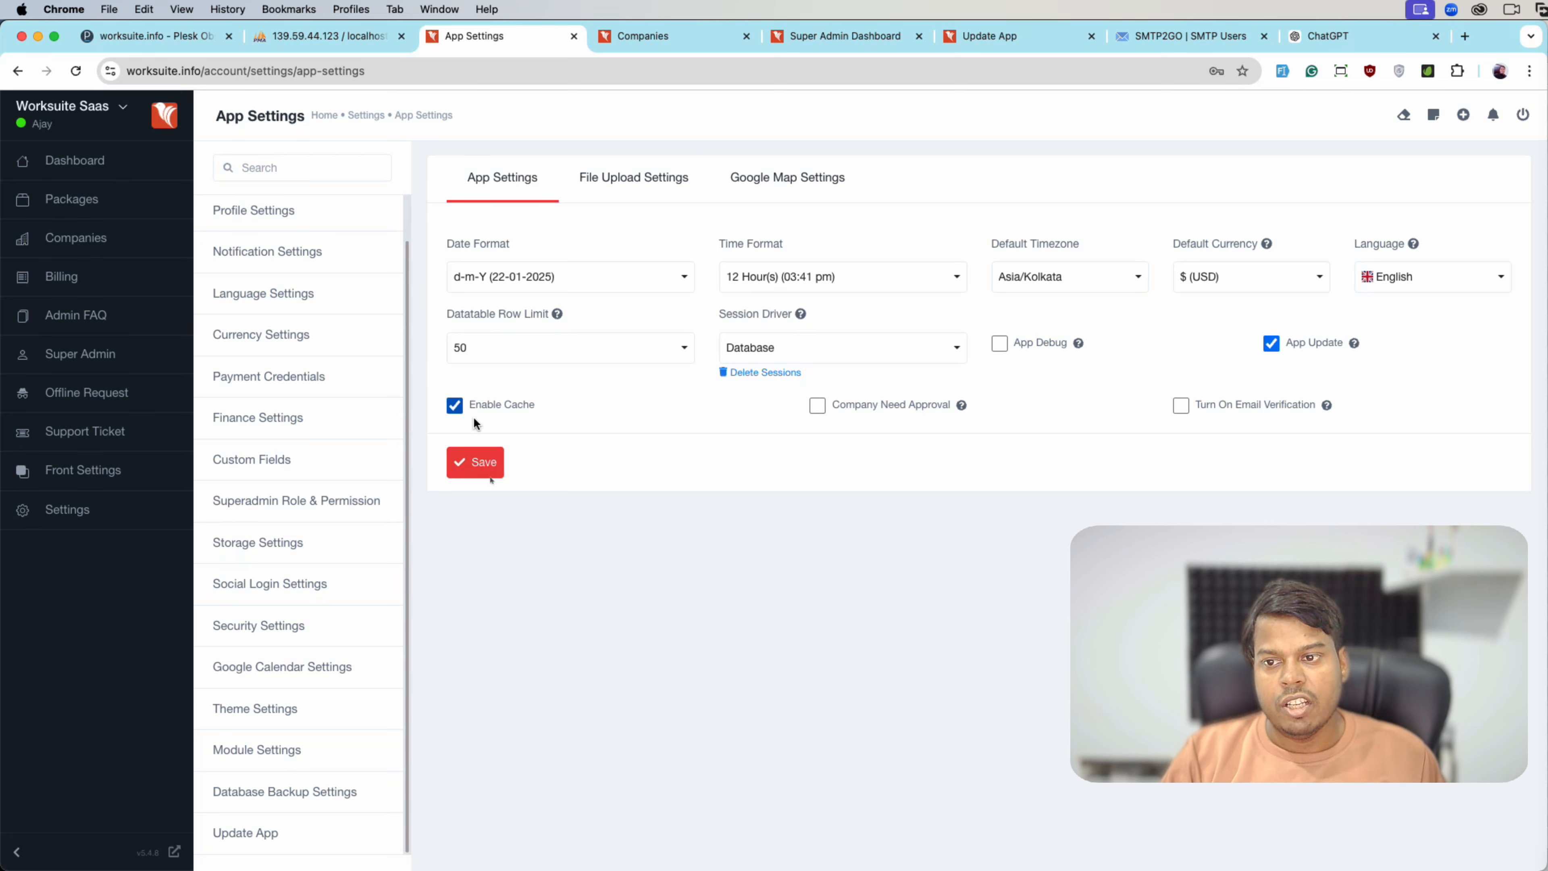
click(486, 470)
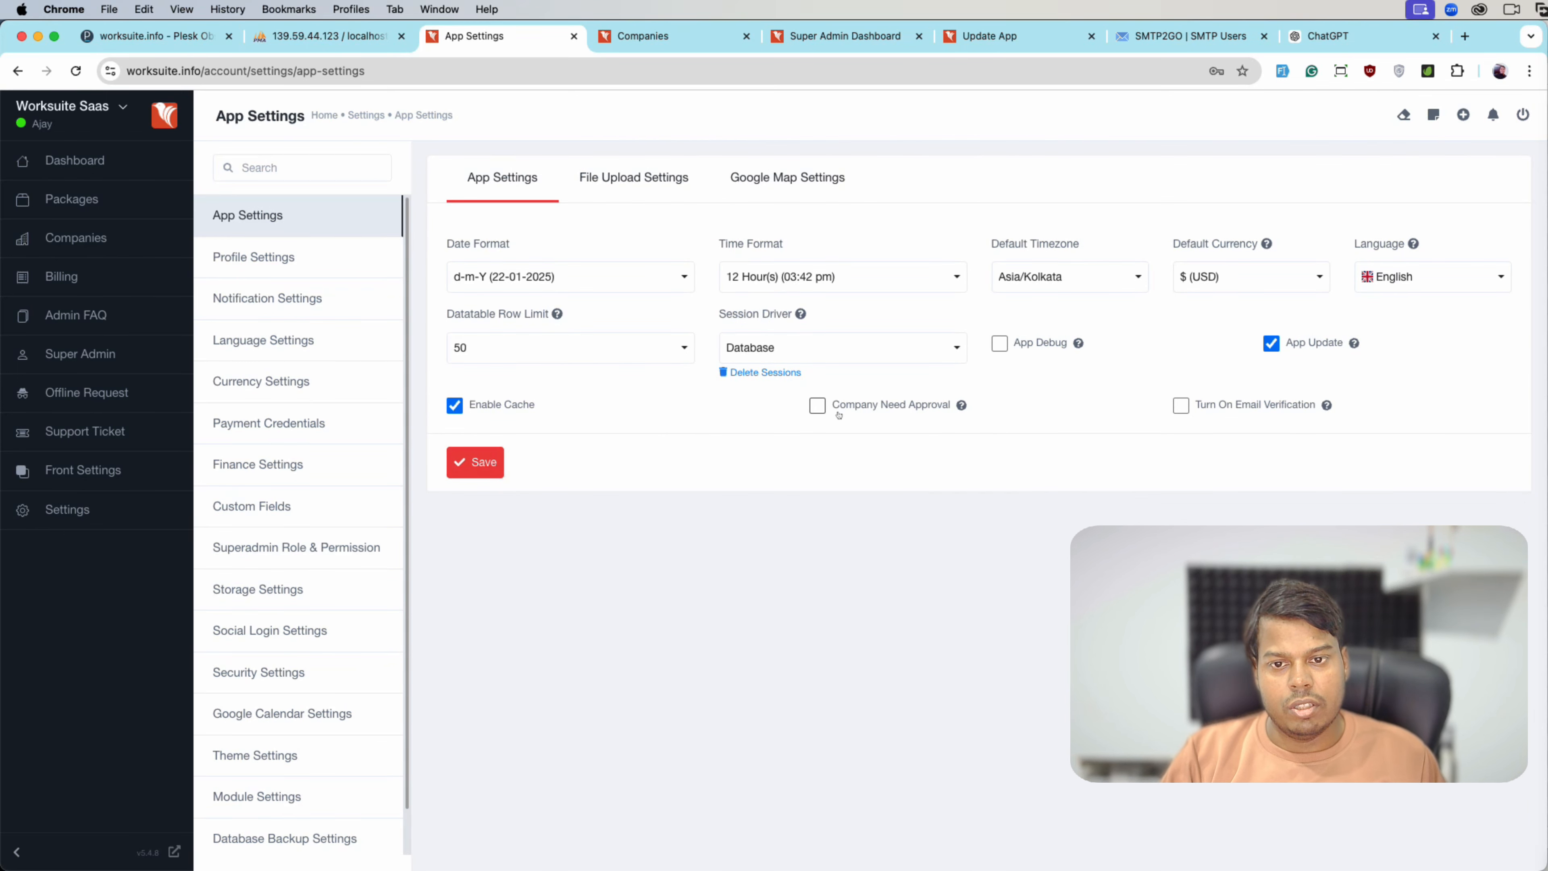
- Turn on Company Need Approval, save it, and switch to the Companies list
click(914, 409)
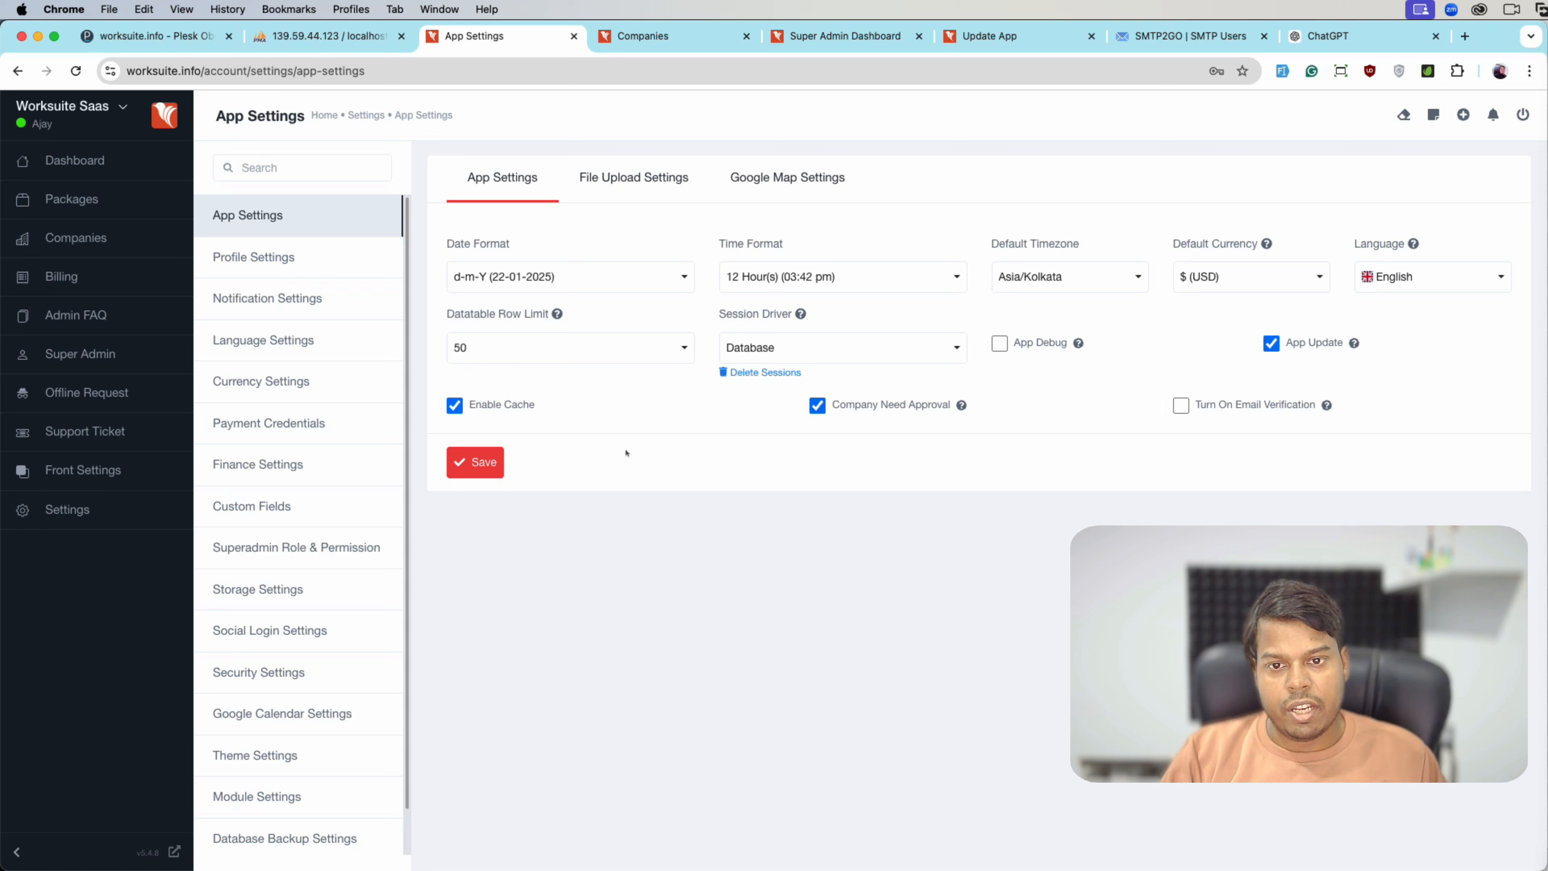
click(484, 461)
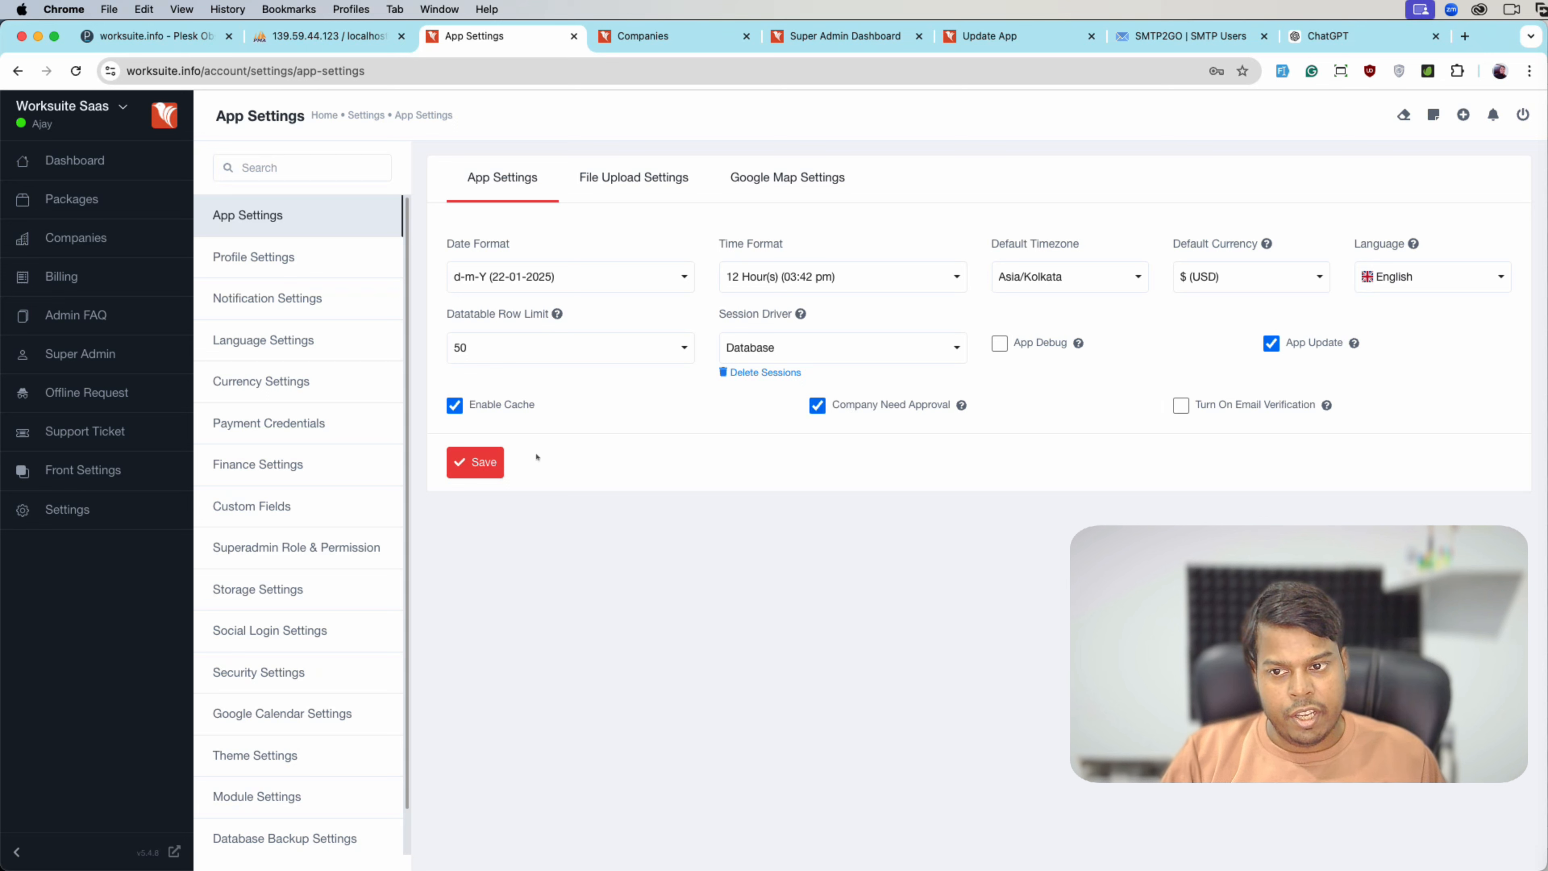
click(481, 462)
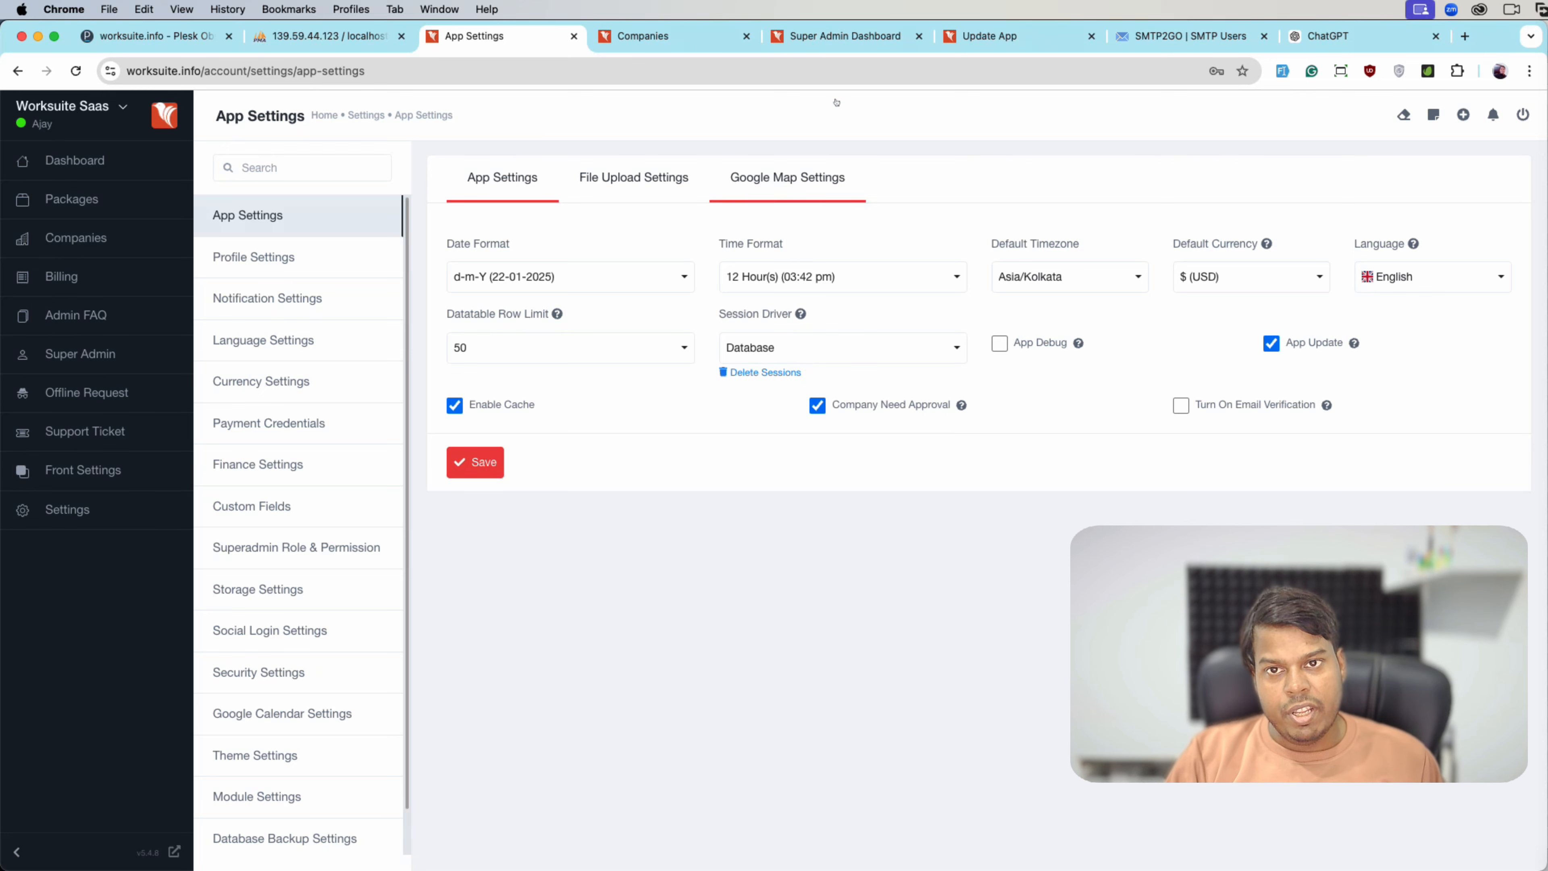
click(671, 36)
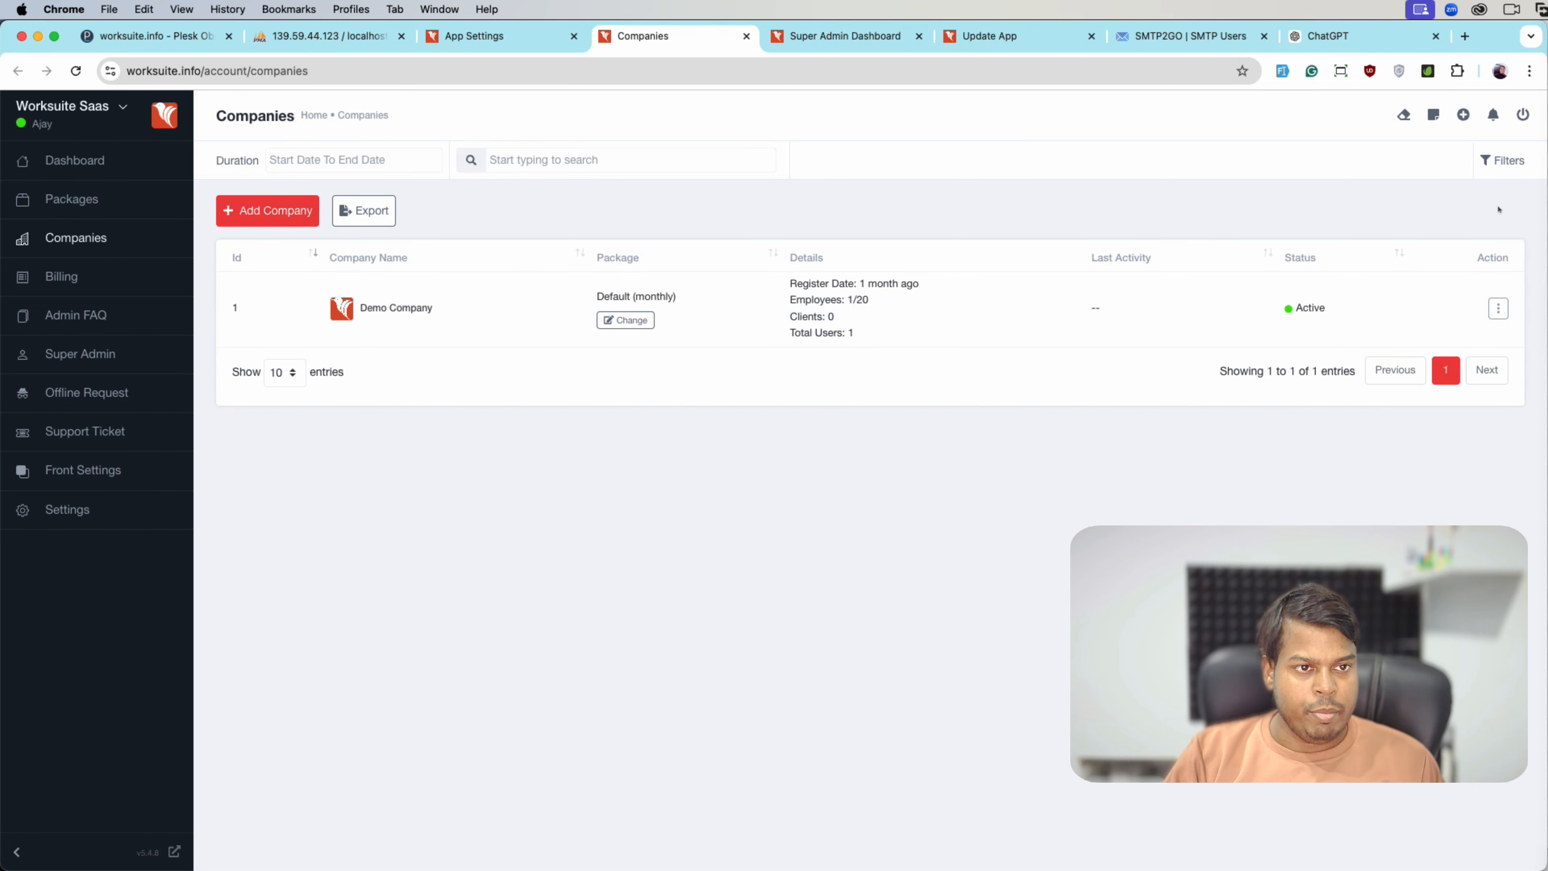
- Reload the Companies list and filter it to show only unapproved companies
key(super+r)
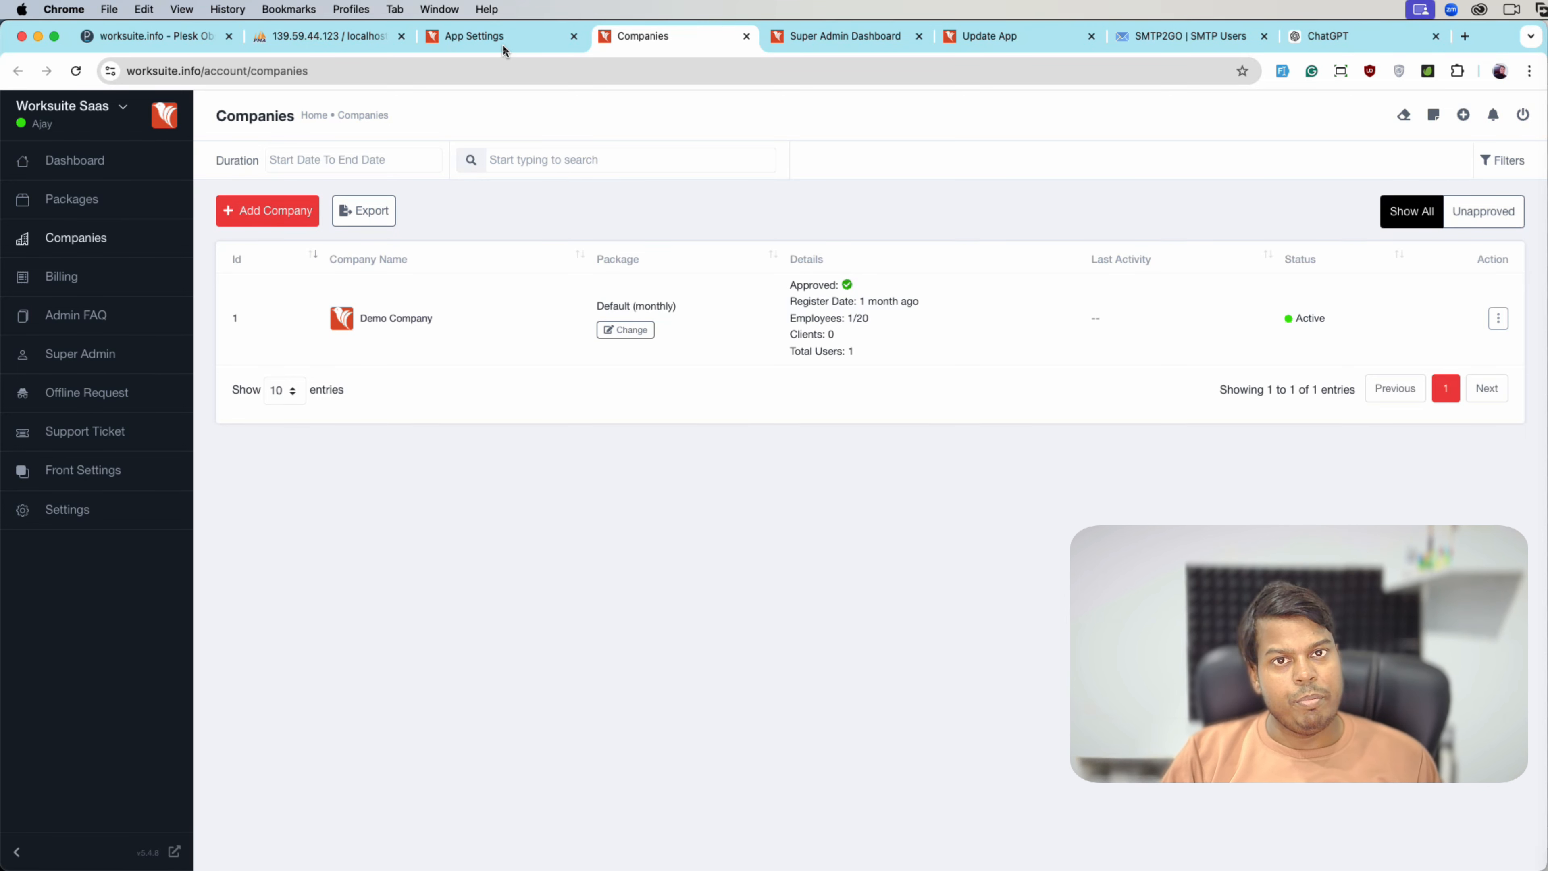
click(1511, 210)
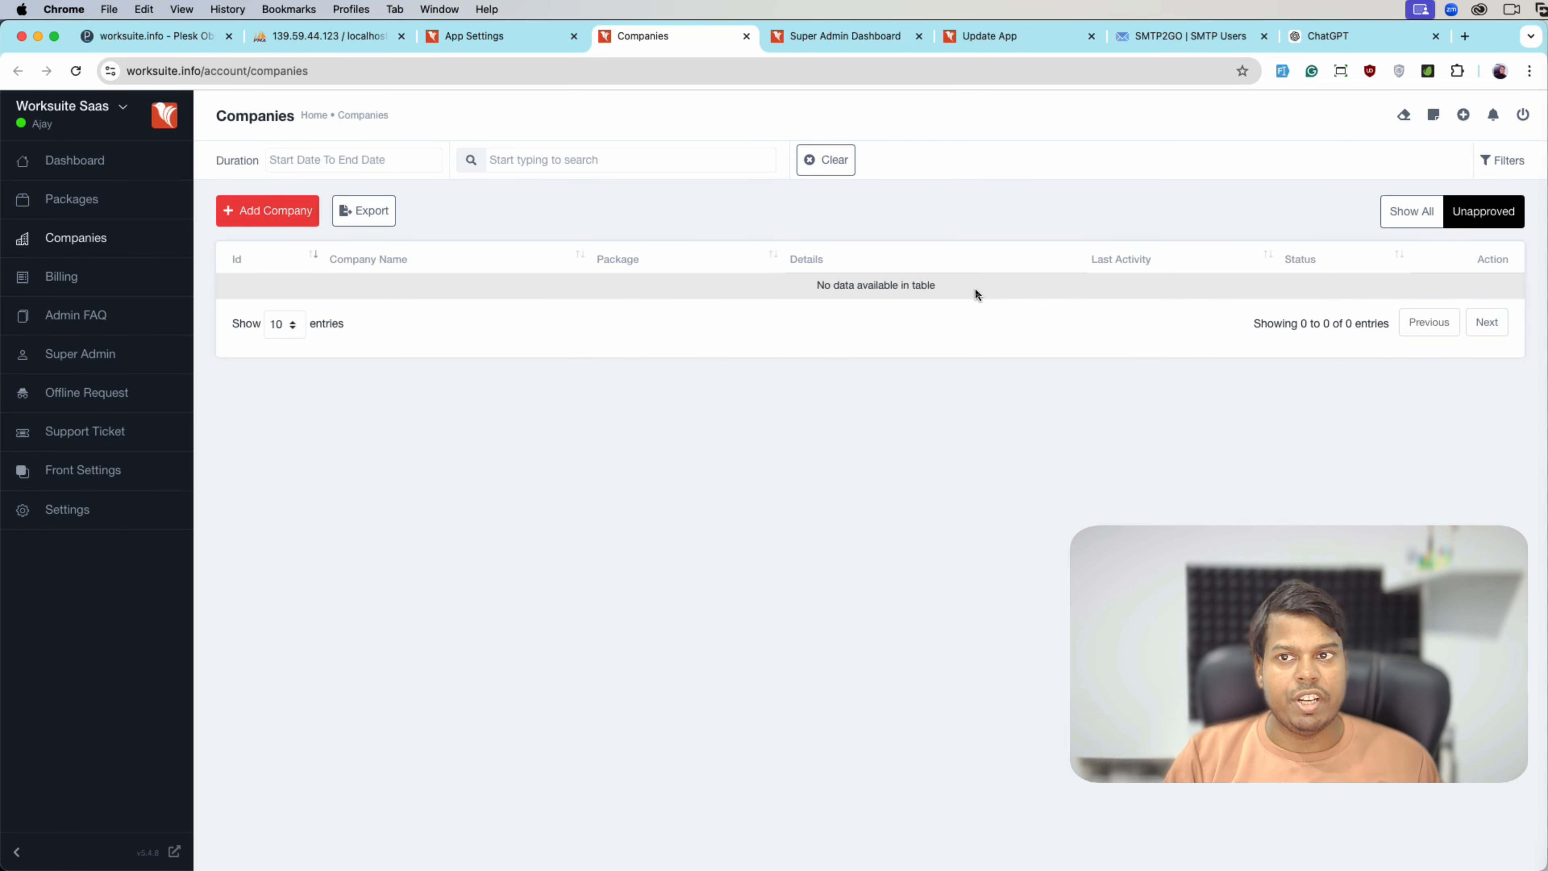
click(610, 161)
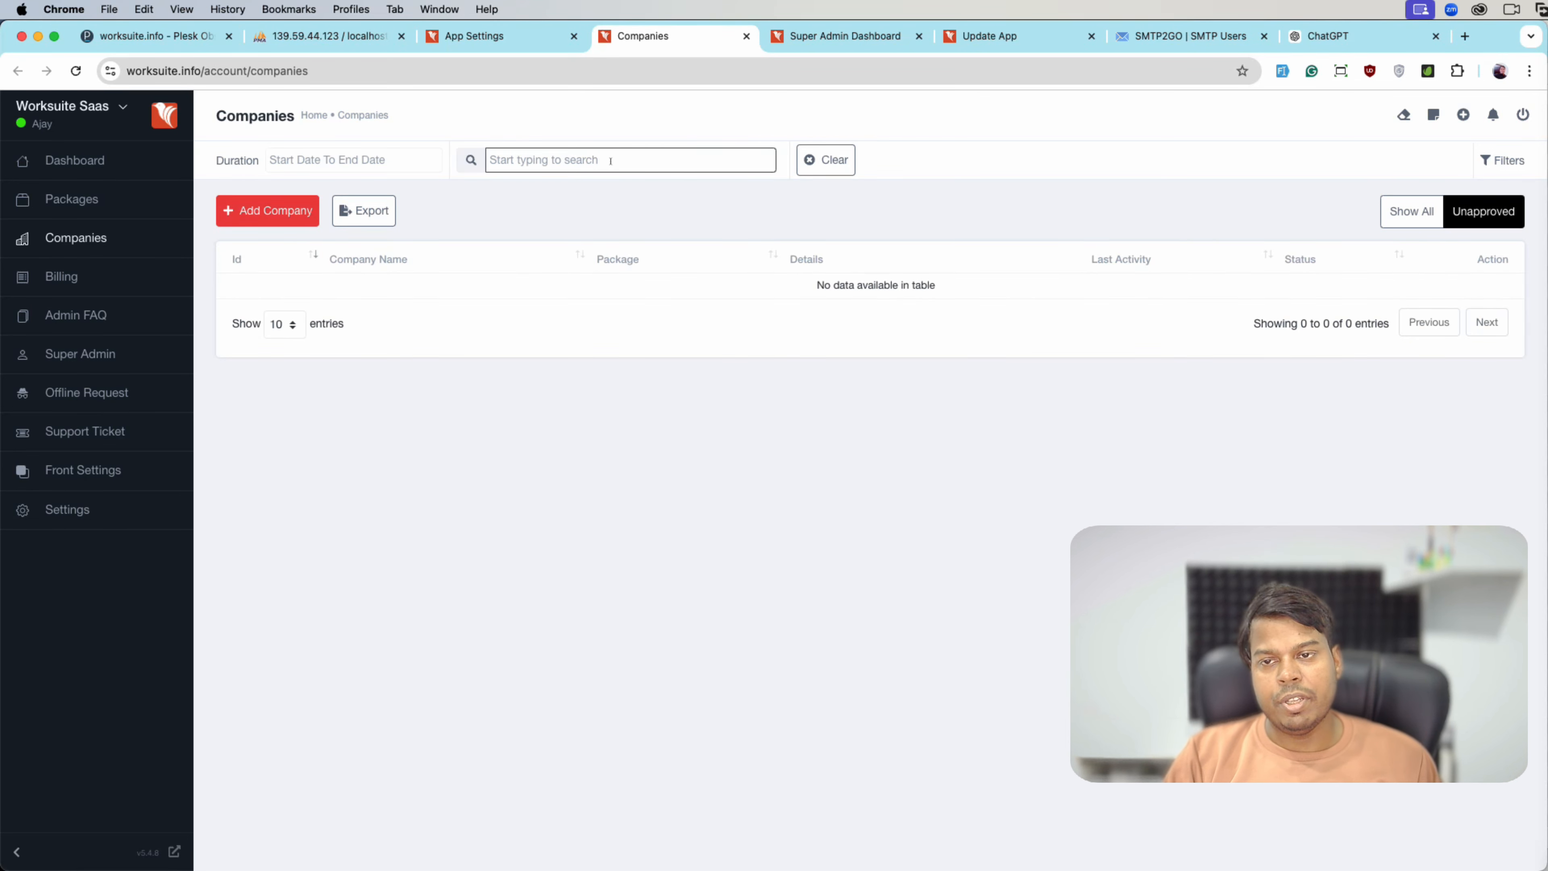
- Back in App Settings, leave Turn On Email Verification unchecked
click(499, 44)
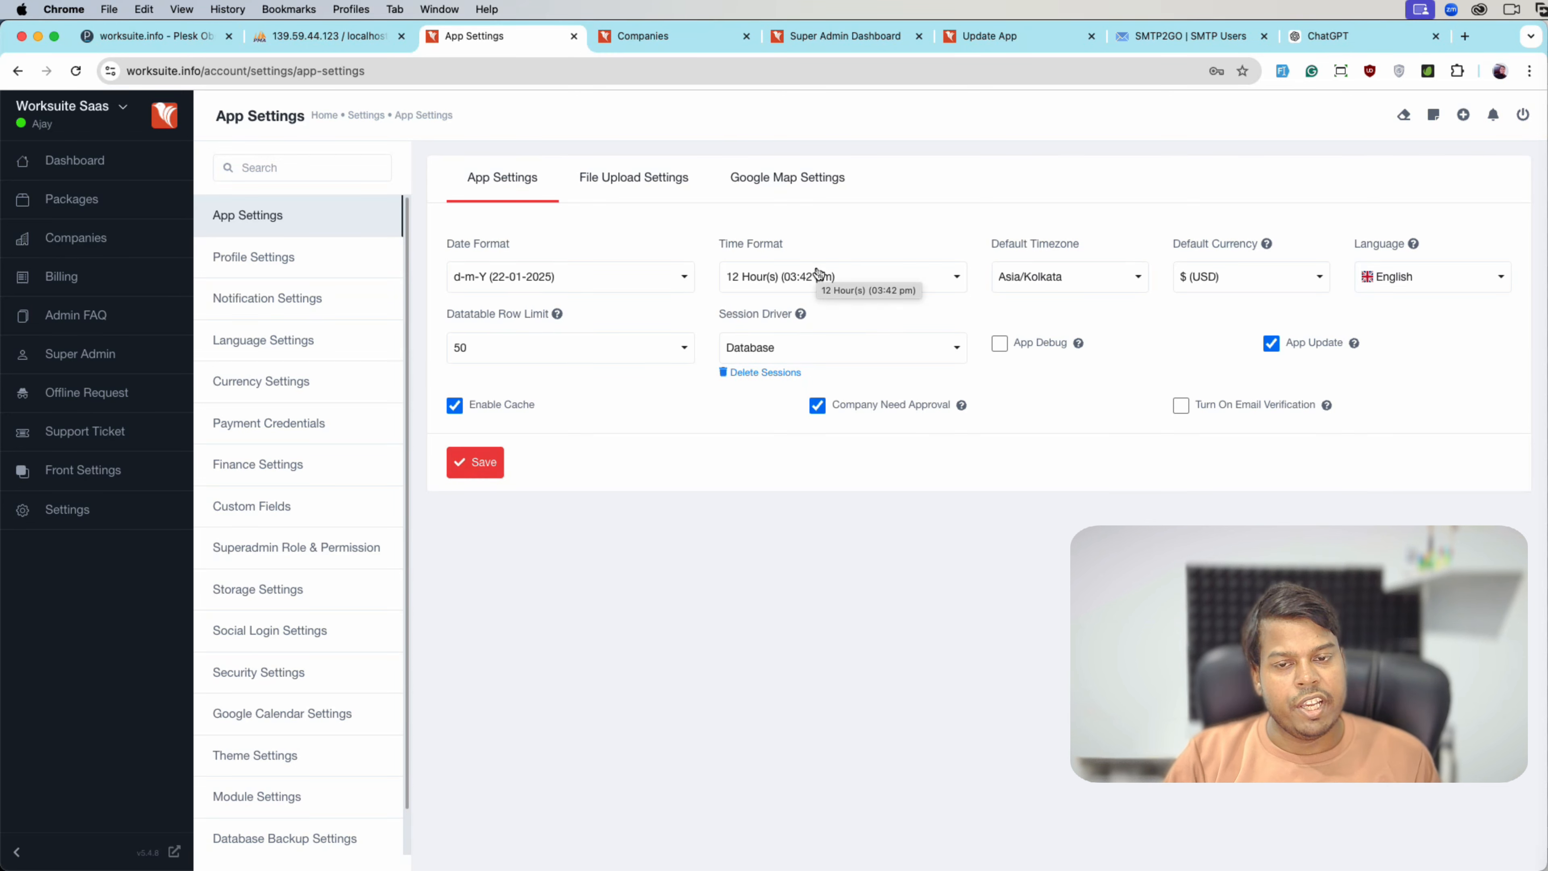
click(1182, 406)
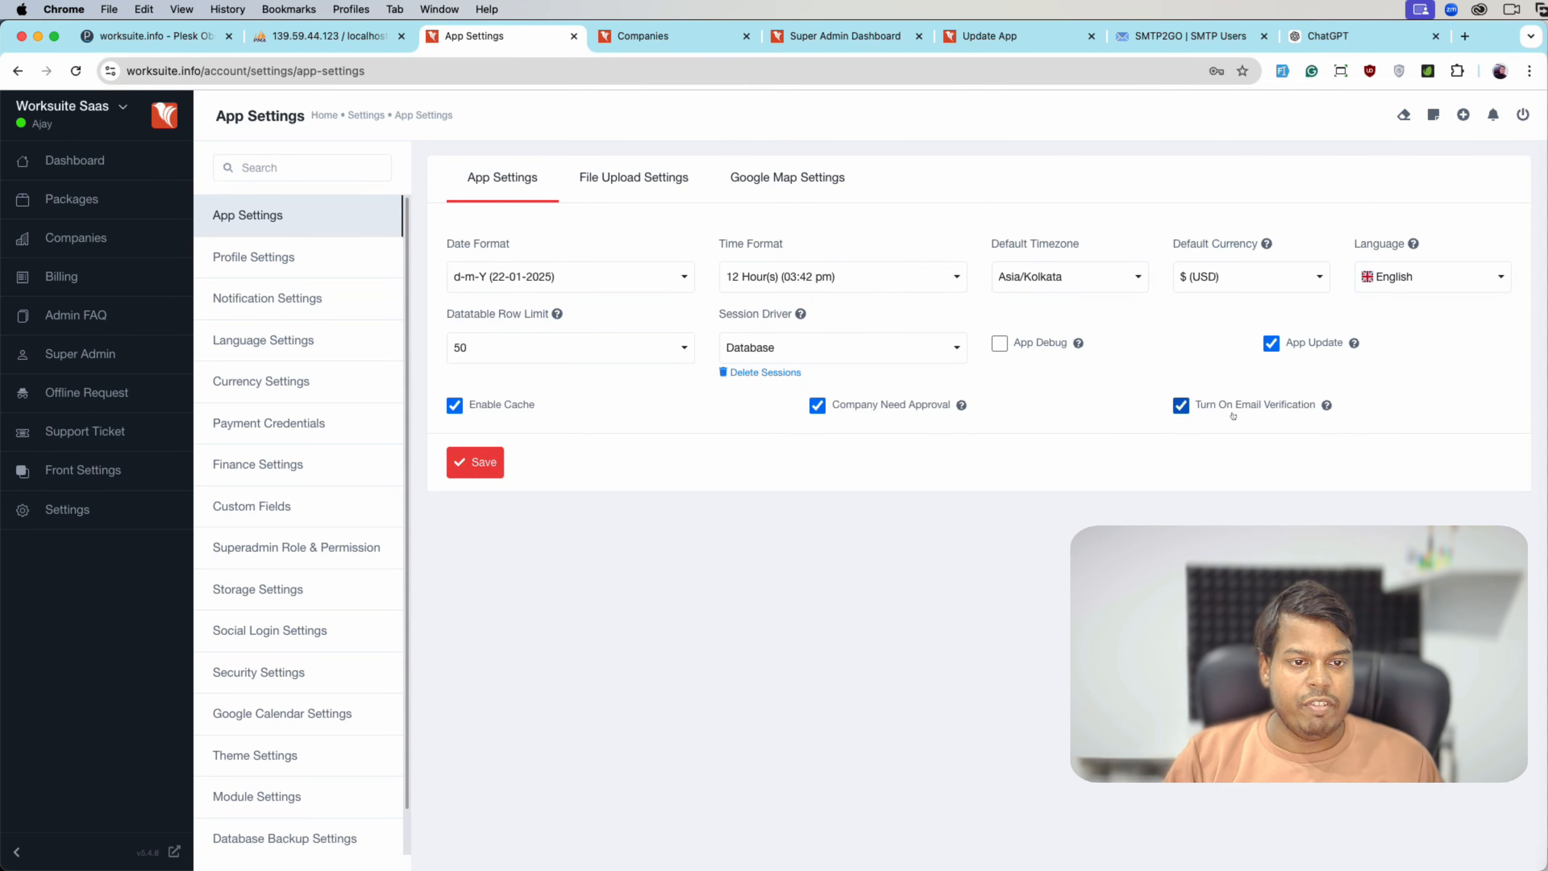
click(1234, 419)
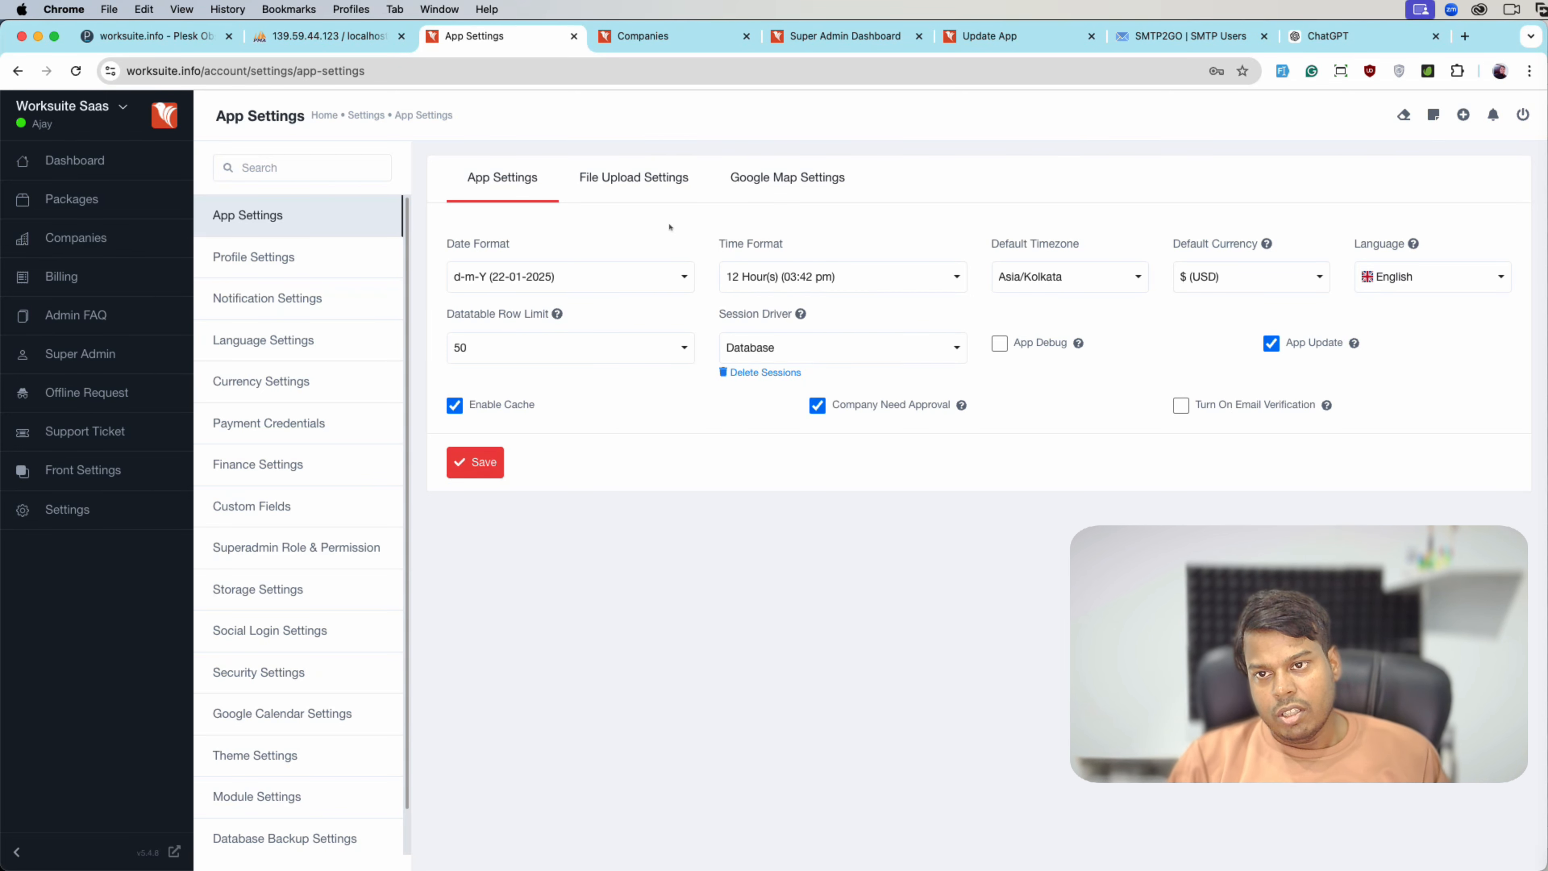
- Highlight the 2 MB server upload limit in File Upload Settings, then switch to Plesk
click(626, 187)
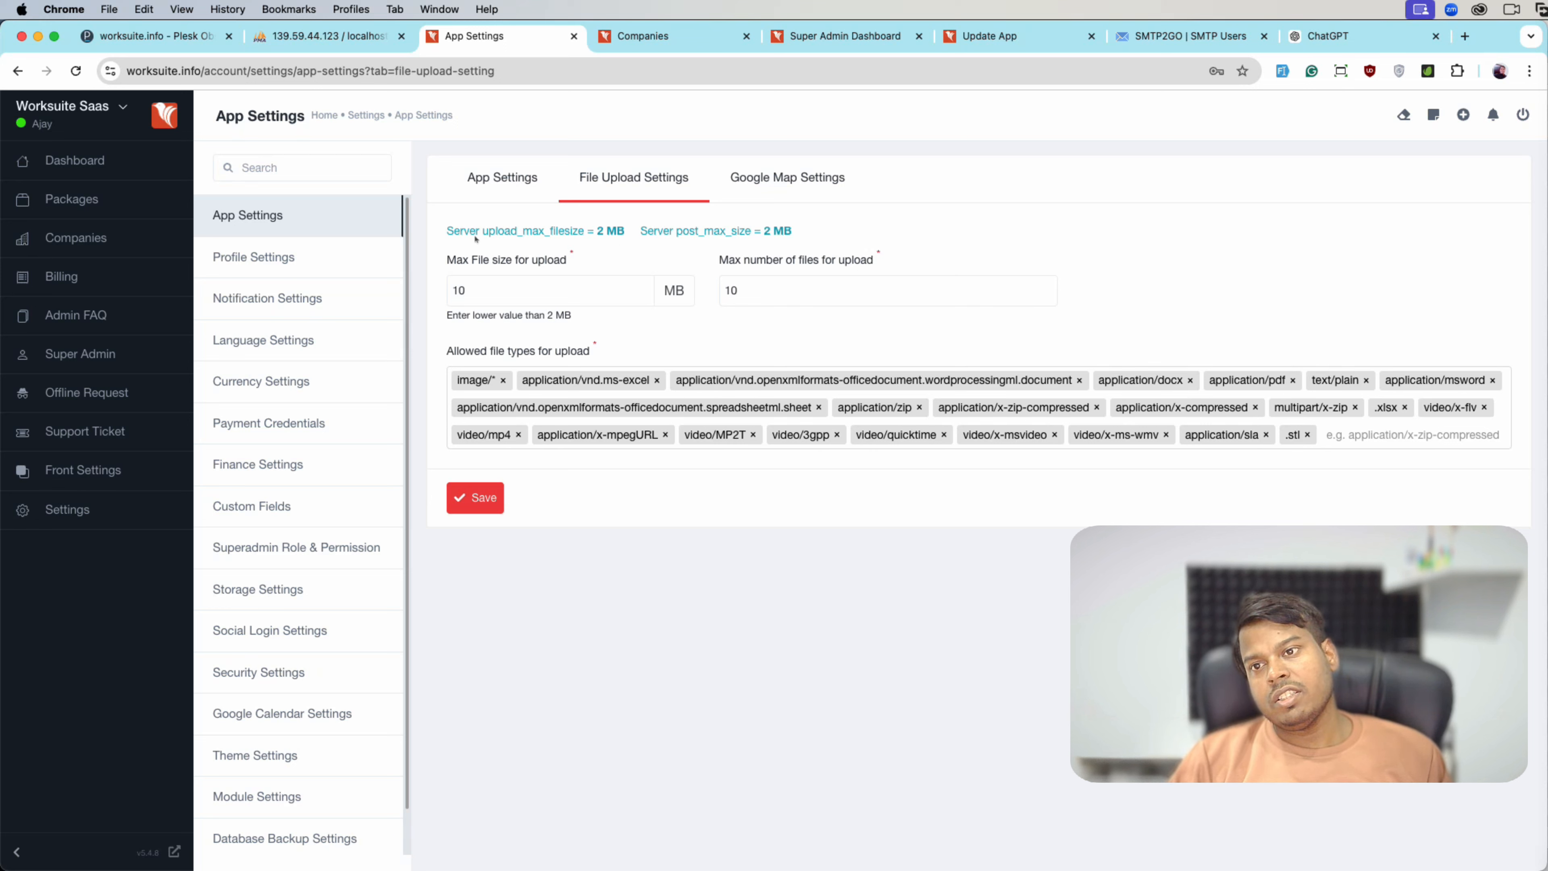
drag(599, 231, 644, 231)
click(812, 229)
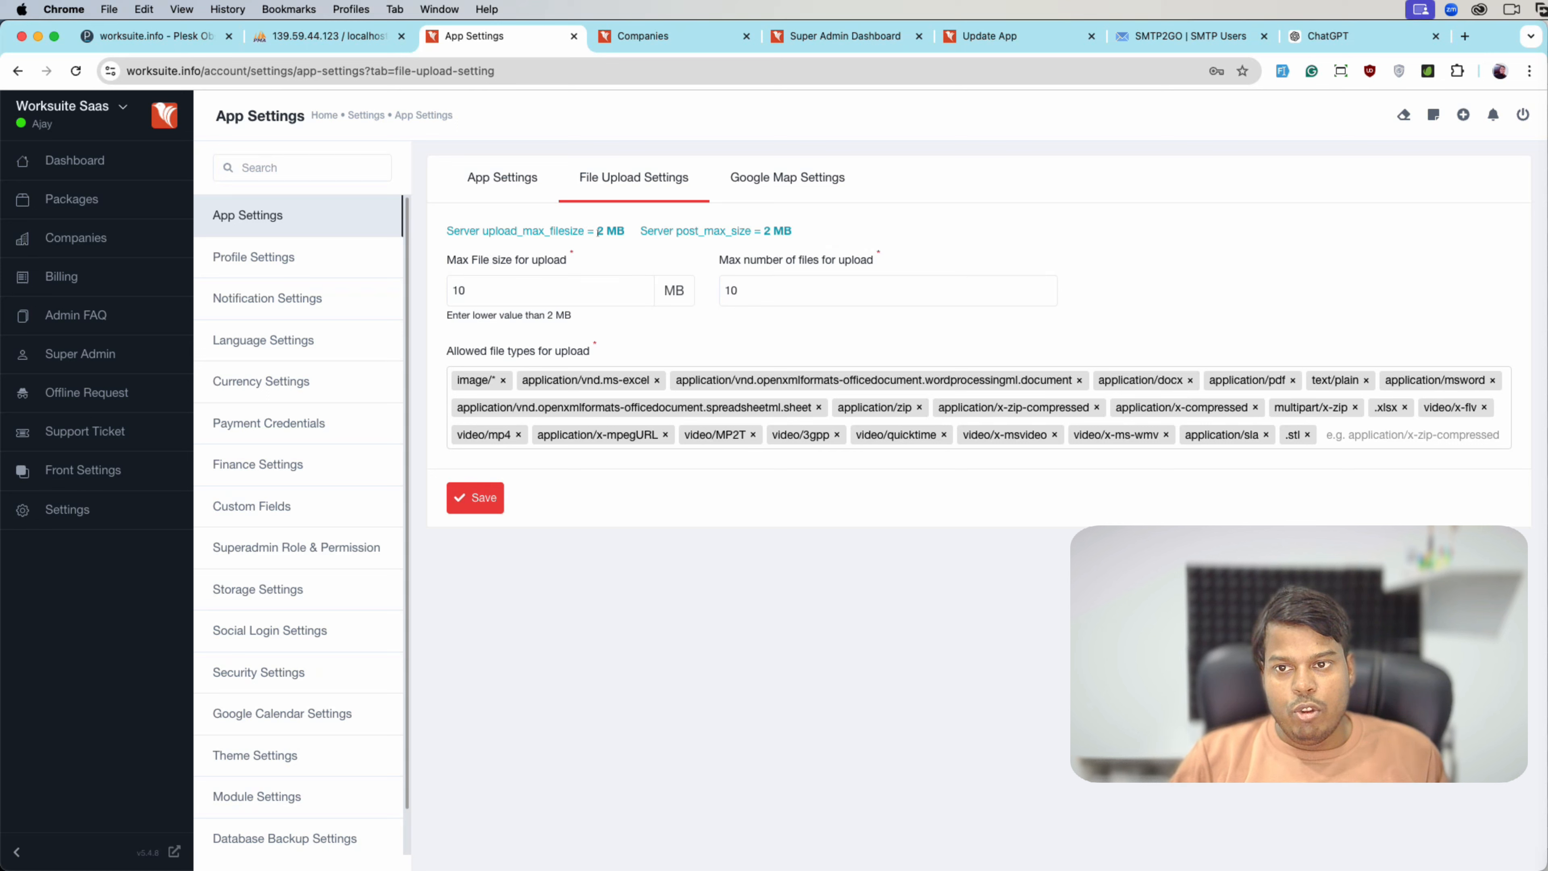
drag(598, 232, 305, 152)
click(638, 239)
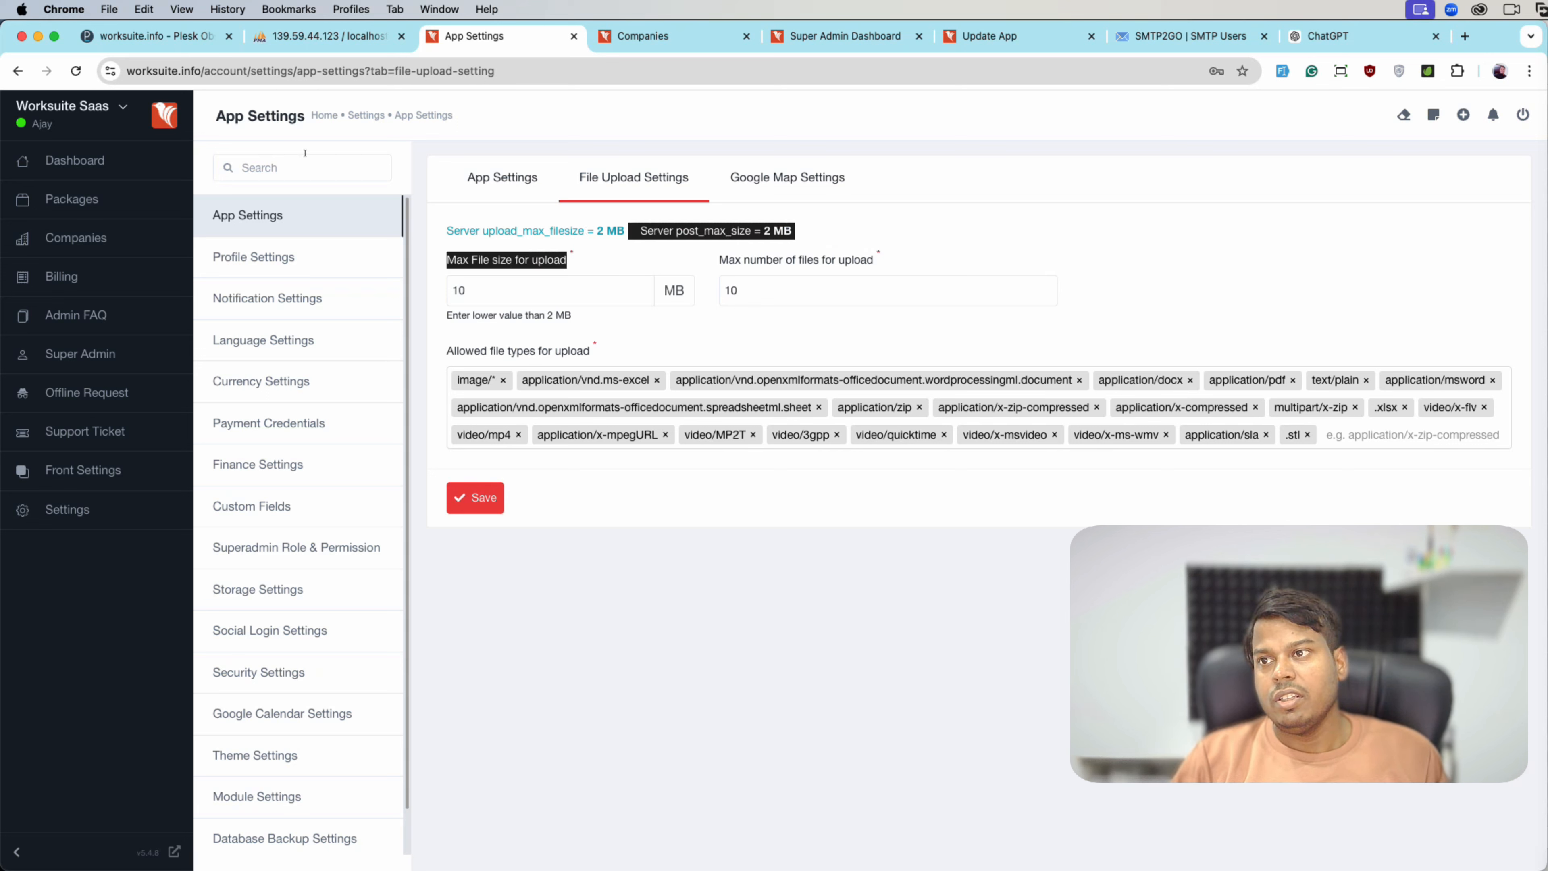
click(157, 37)
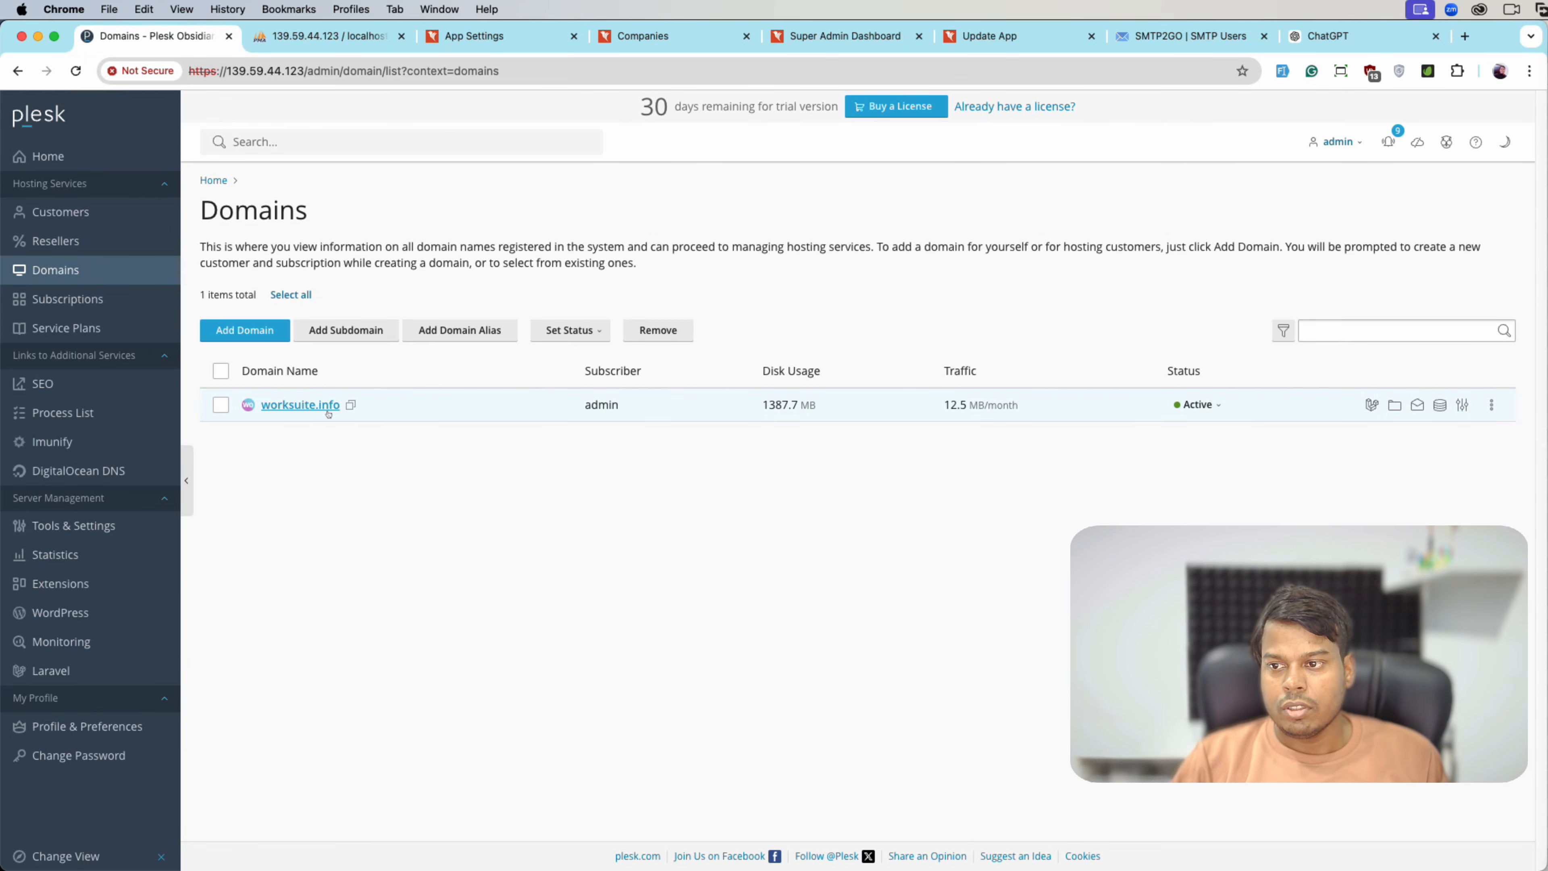
- Open the PHP settings for the worksuite.info domain in Plesk
click(323, 411)
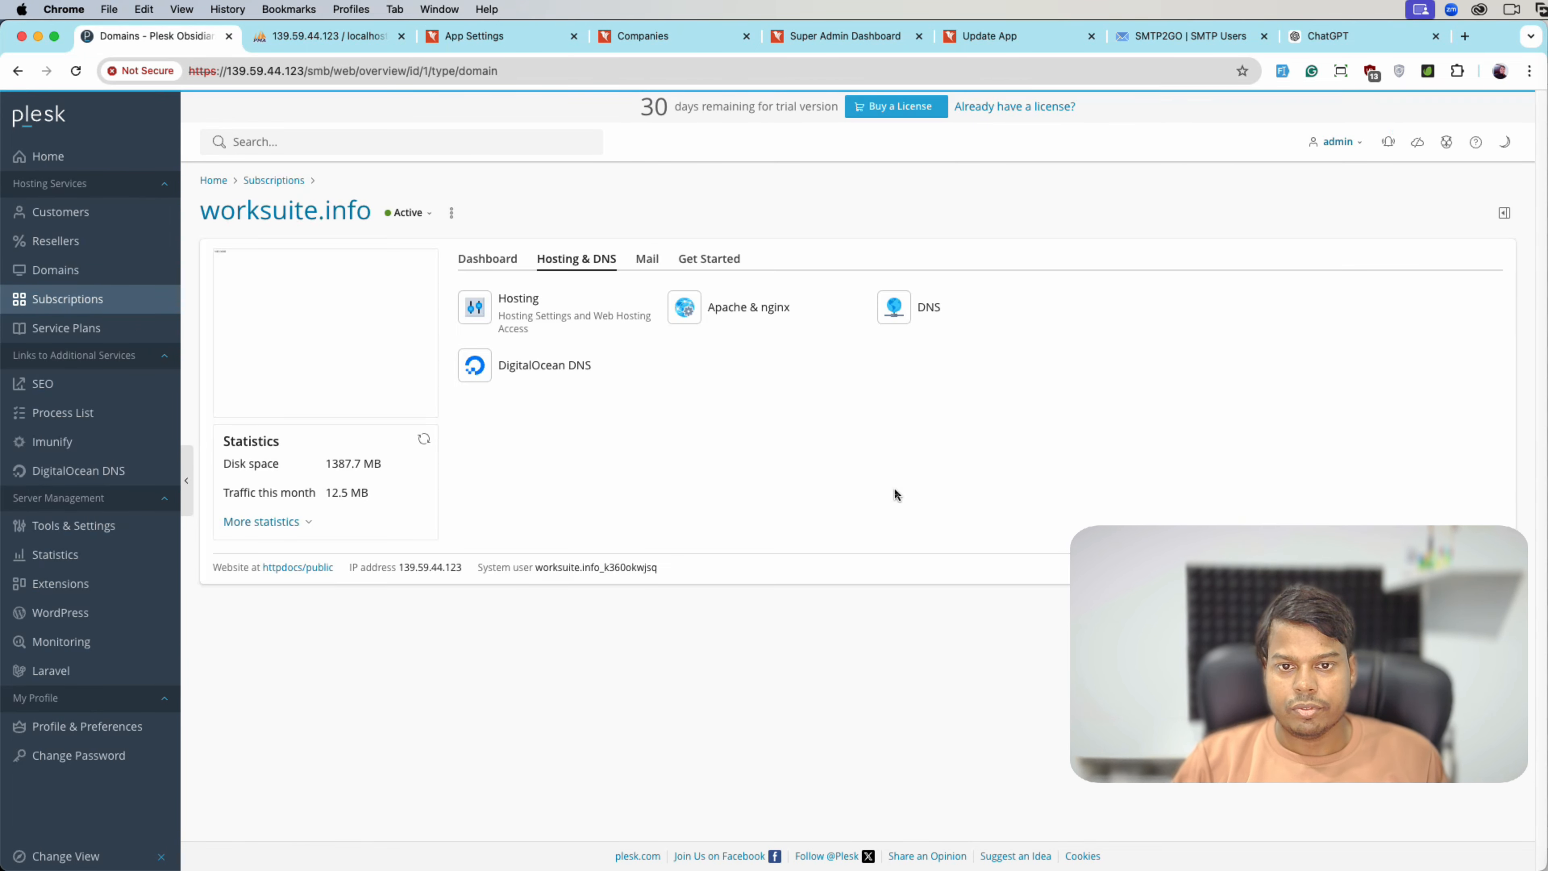
click(487, 259)
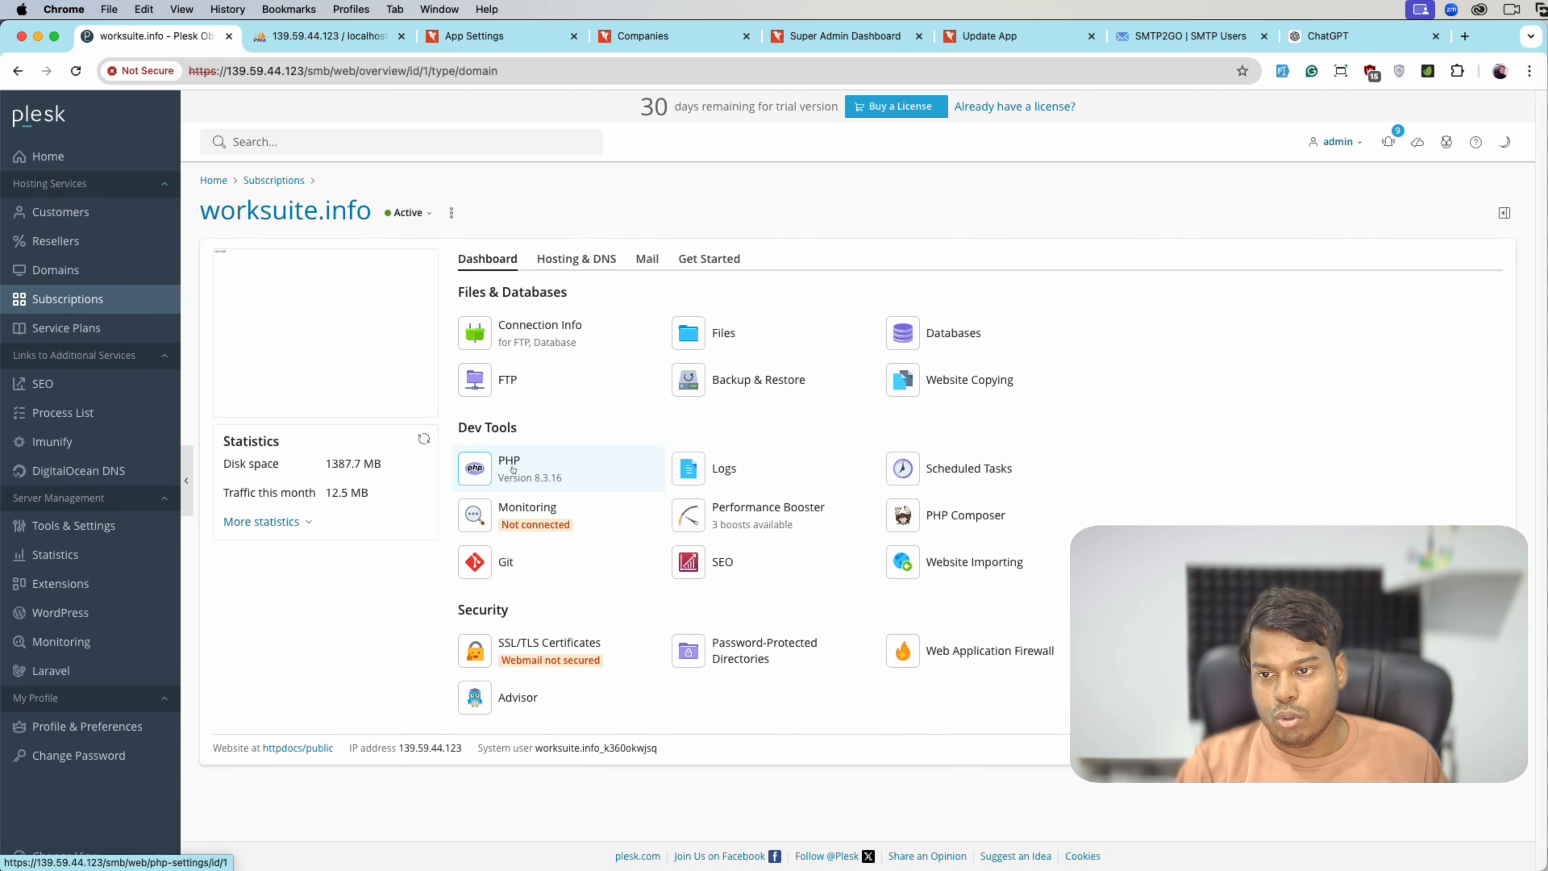
click(512, 469)
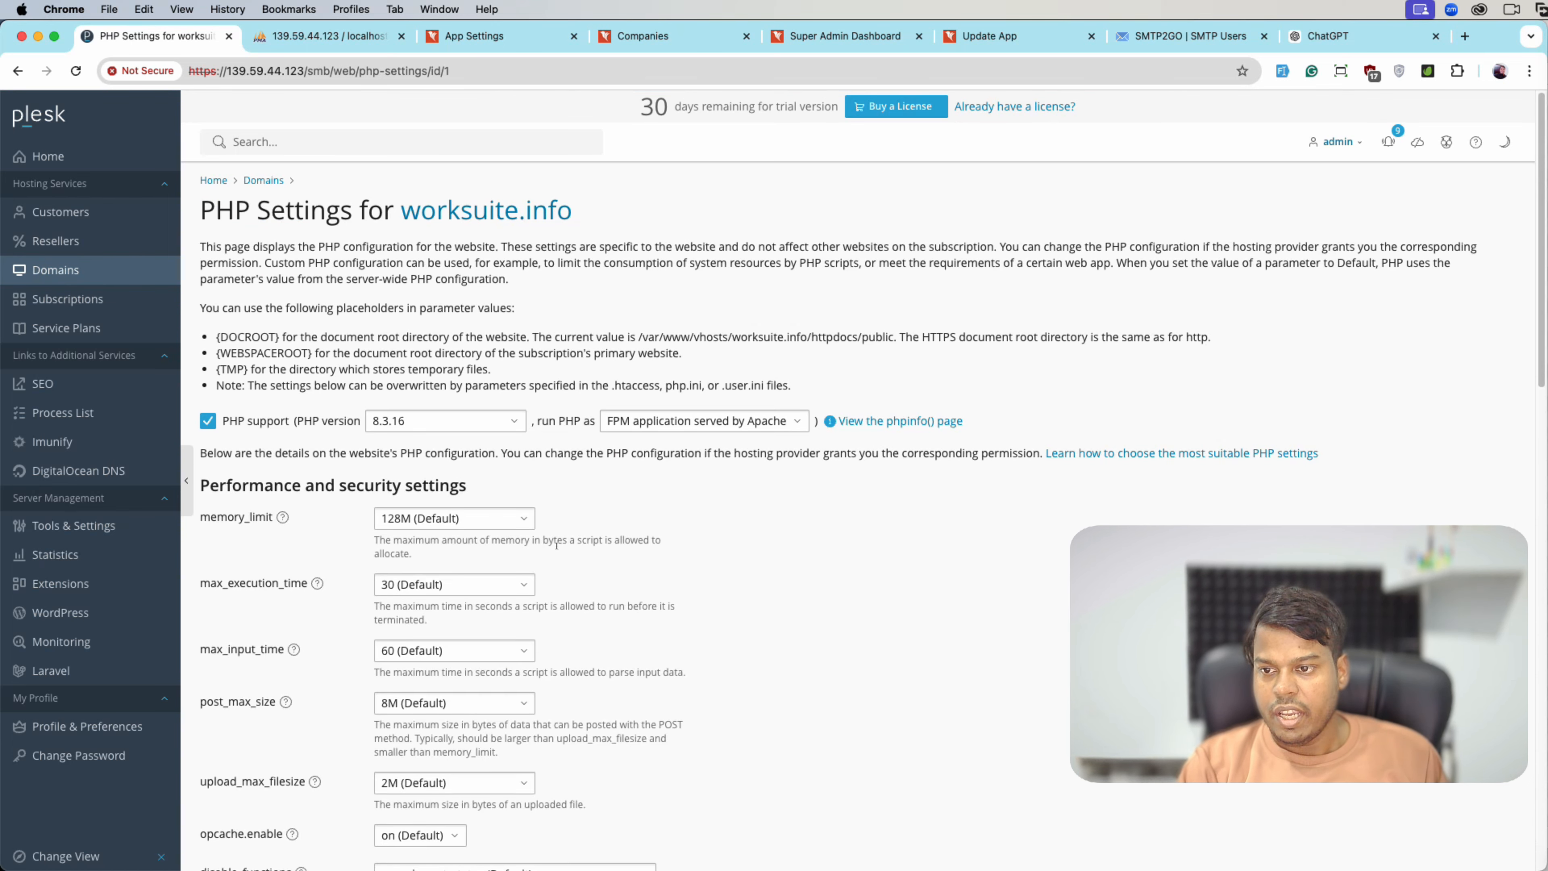
scroll(577, 560, down, 3)
scroll(341, 542, down, 1)
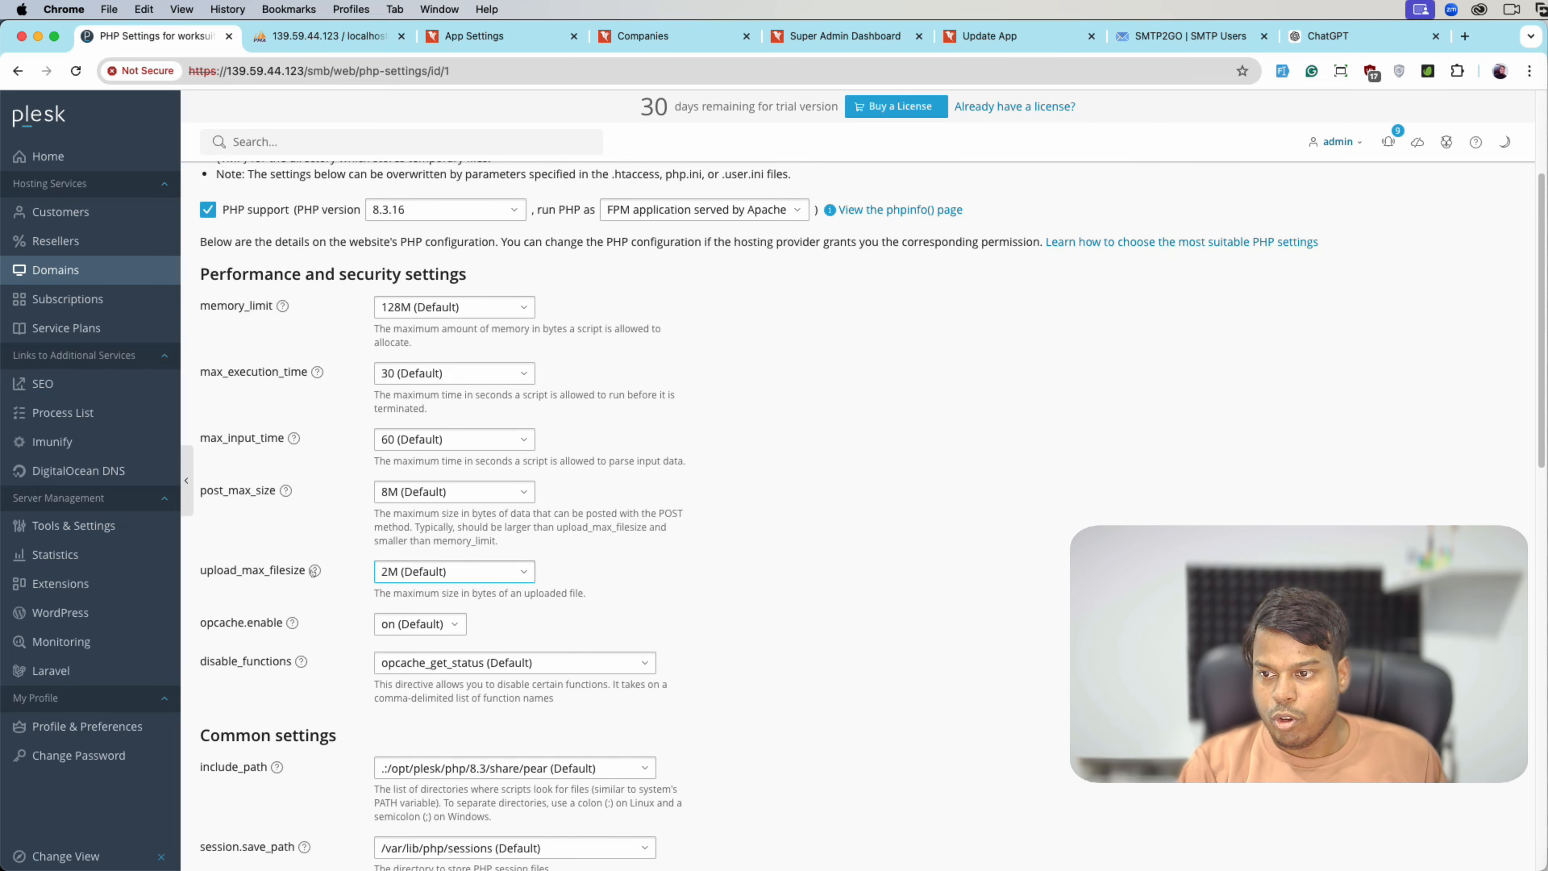
- Set upload_max_filesize and post_max_size to 100M
click(397, 571)
key(BackSpace)
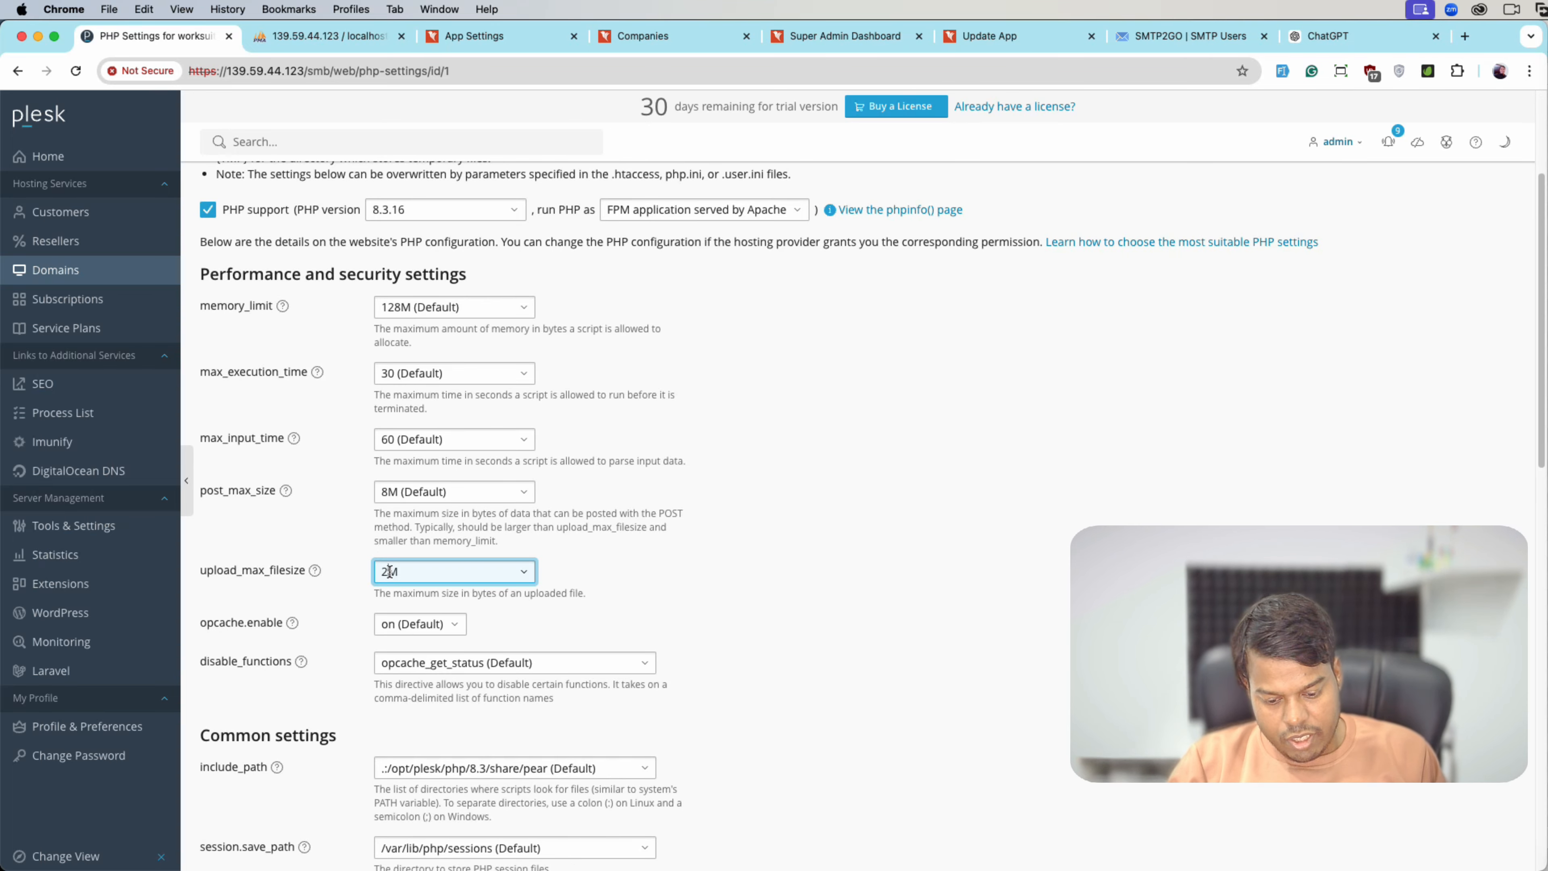
text(100)
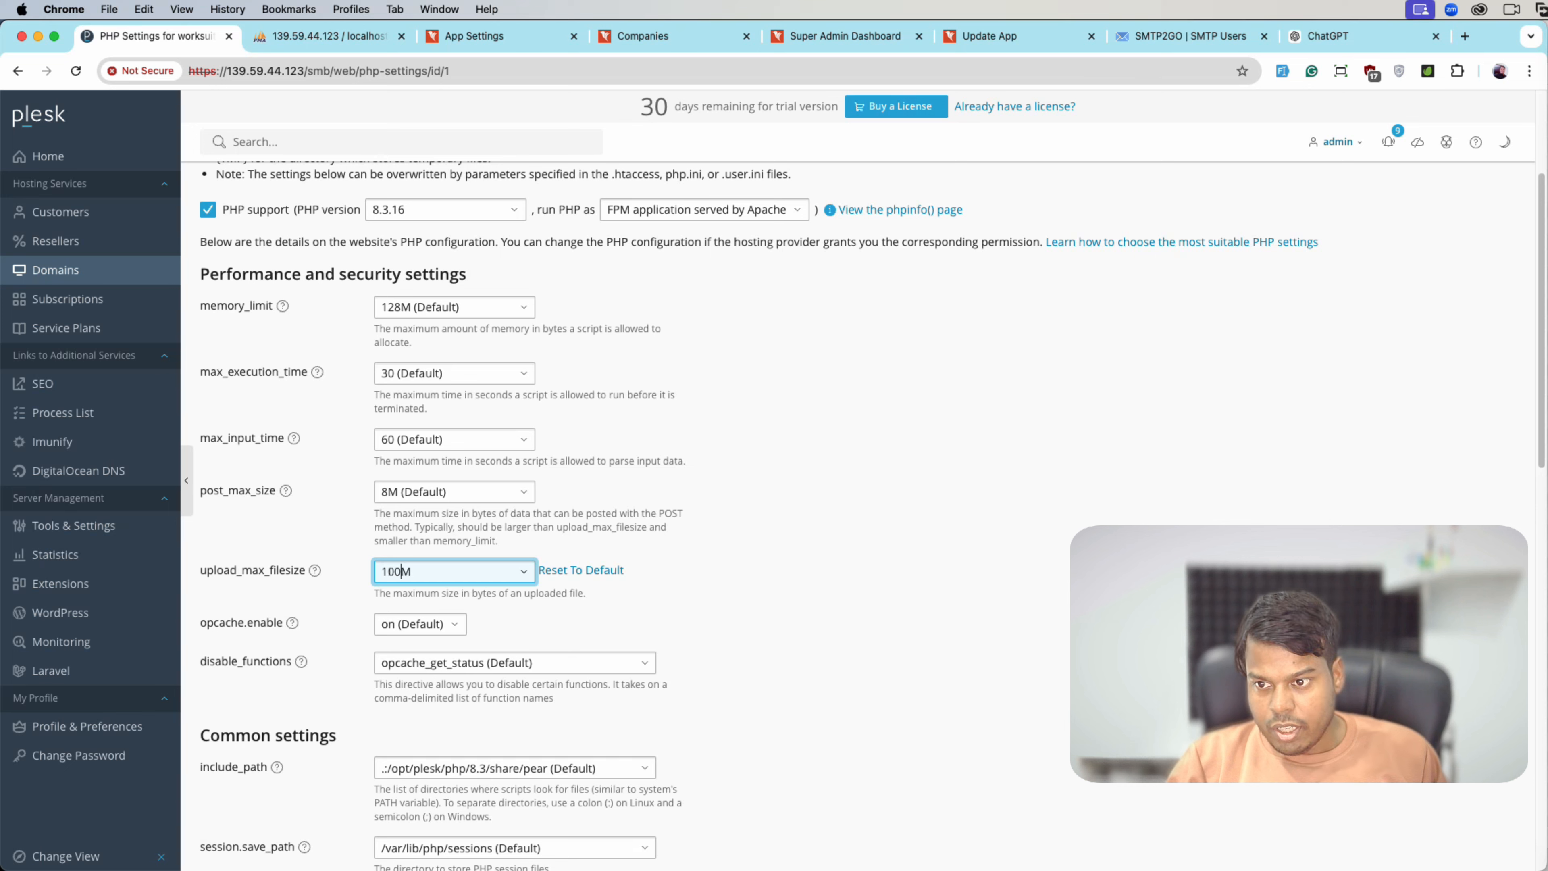
click(390, 491)
key(BackSpace)
text(100M)
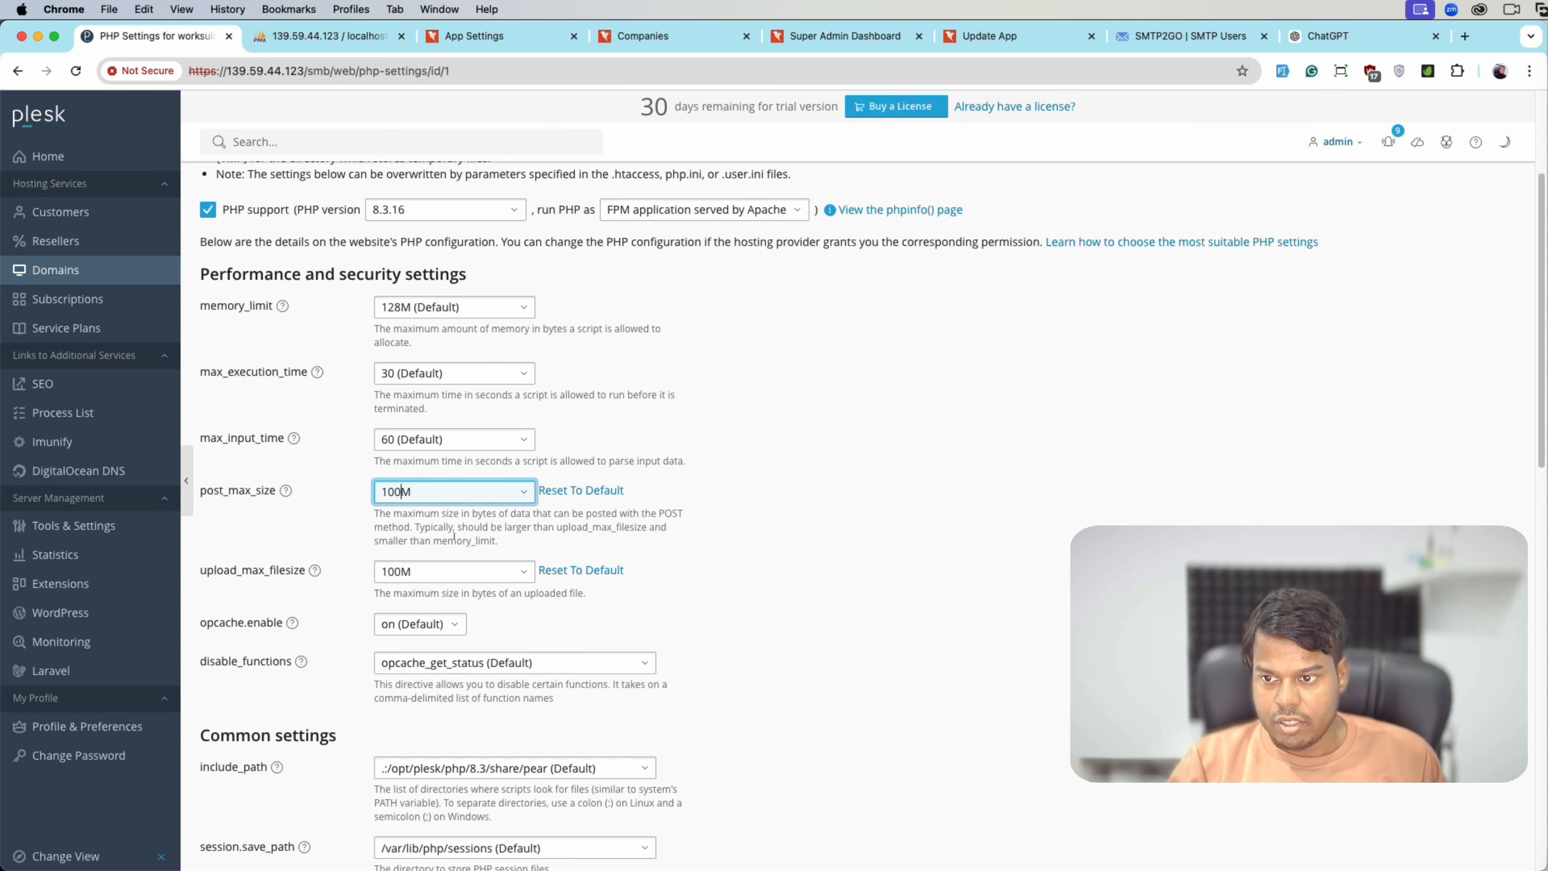
- Set max_execution_time to 300, apply the PHP settings, and return to Worksuite
scroll(494, 752, down, 5)
scroll(494, 752, up, 8)
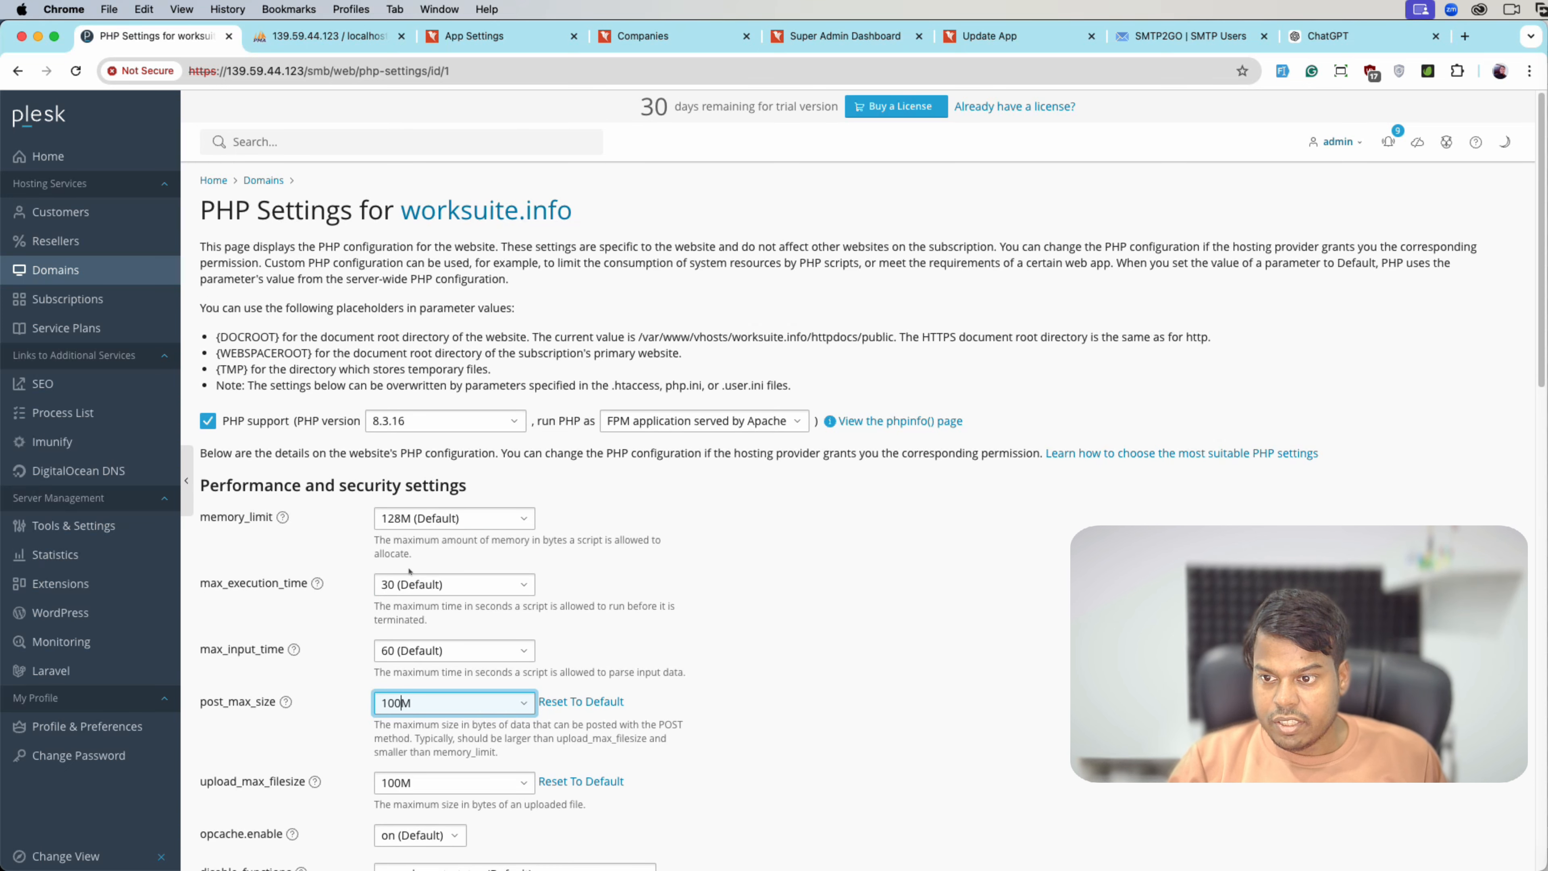
click(518, 586)
text(00)
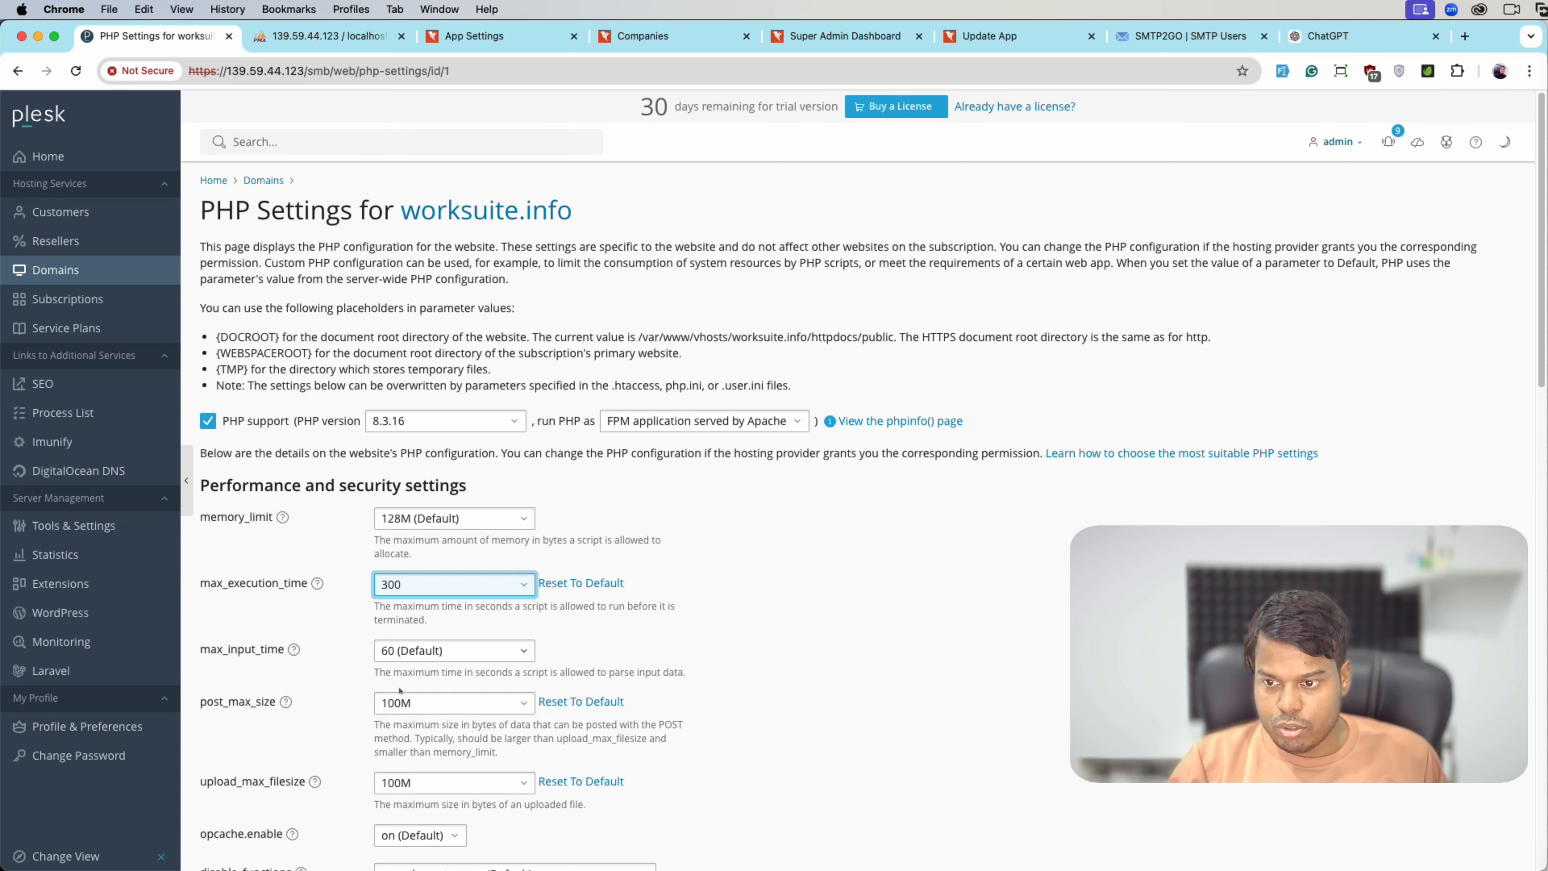
scroll(396, 710, down, 12)
scroll(395, 712, down, 10)
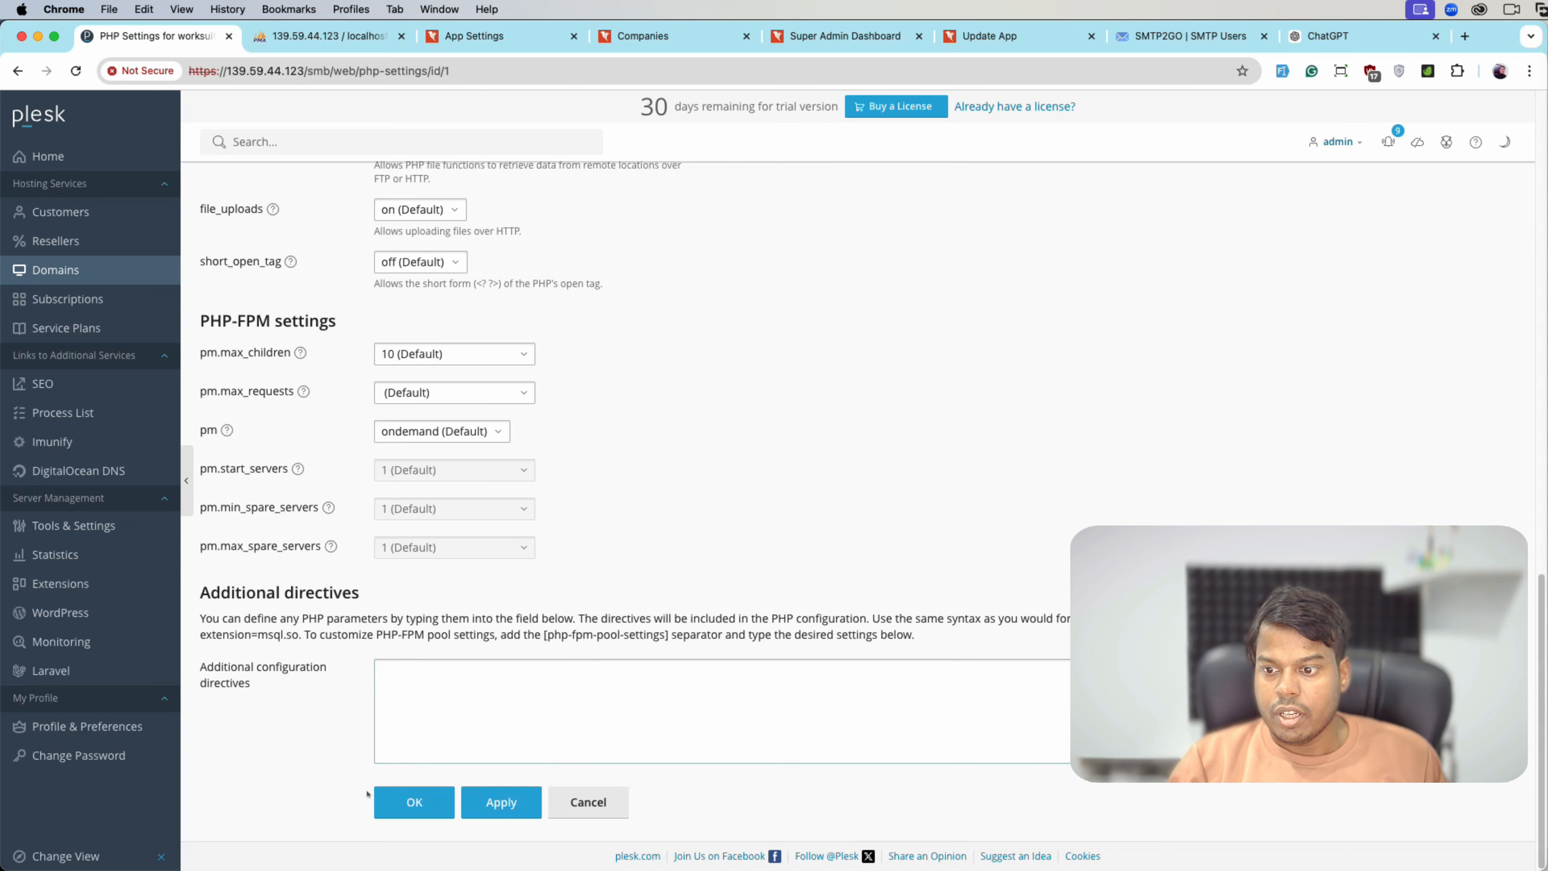
click(501, 802)
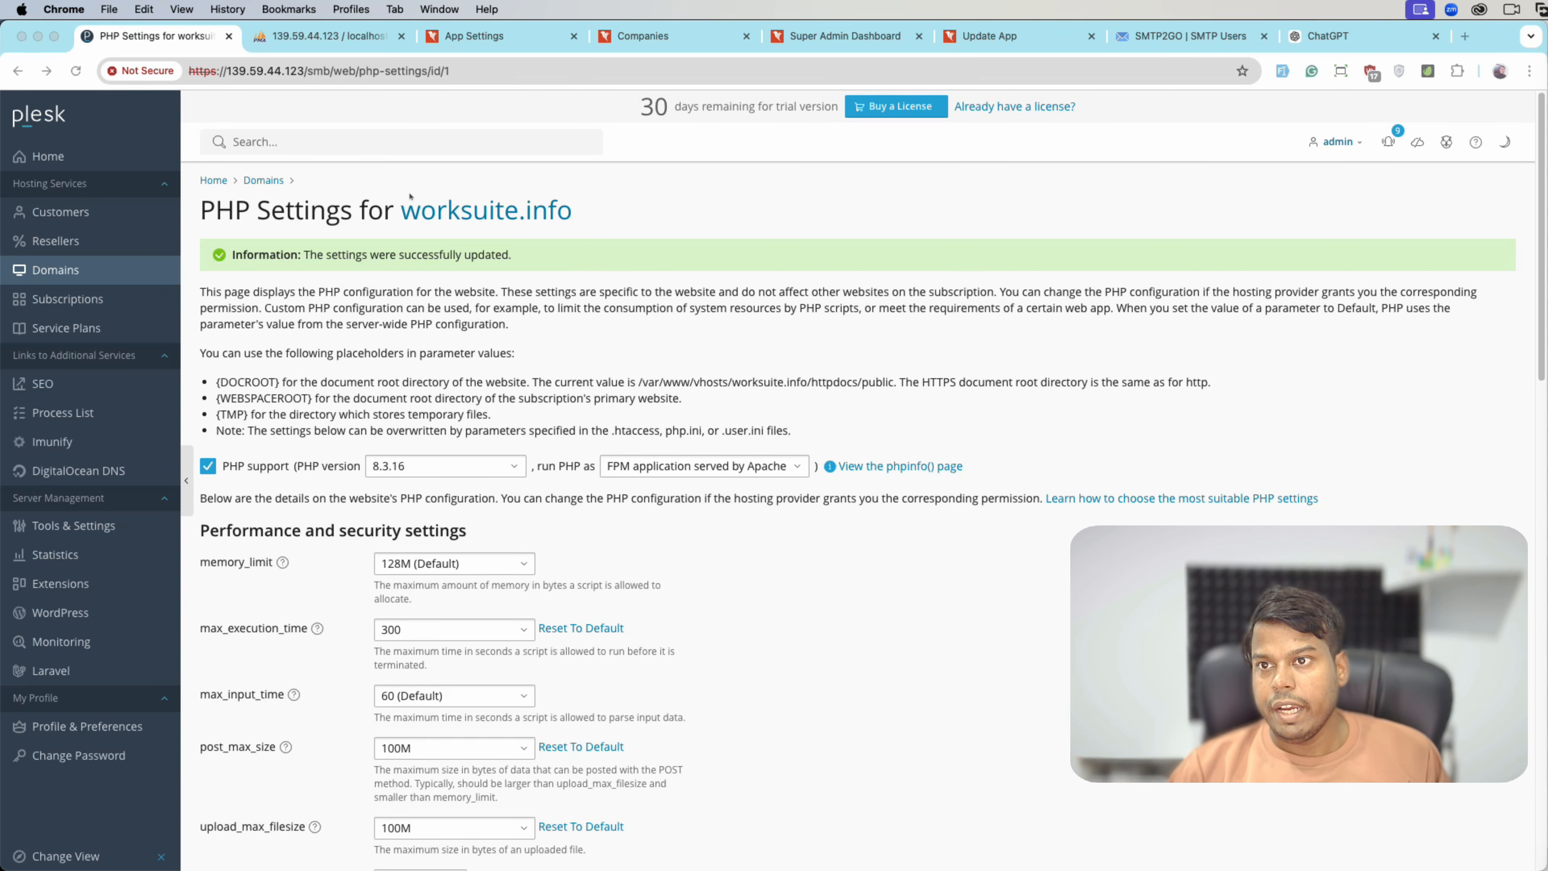
click(493, 43)
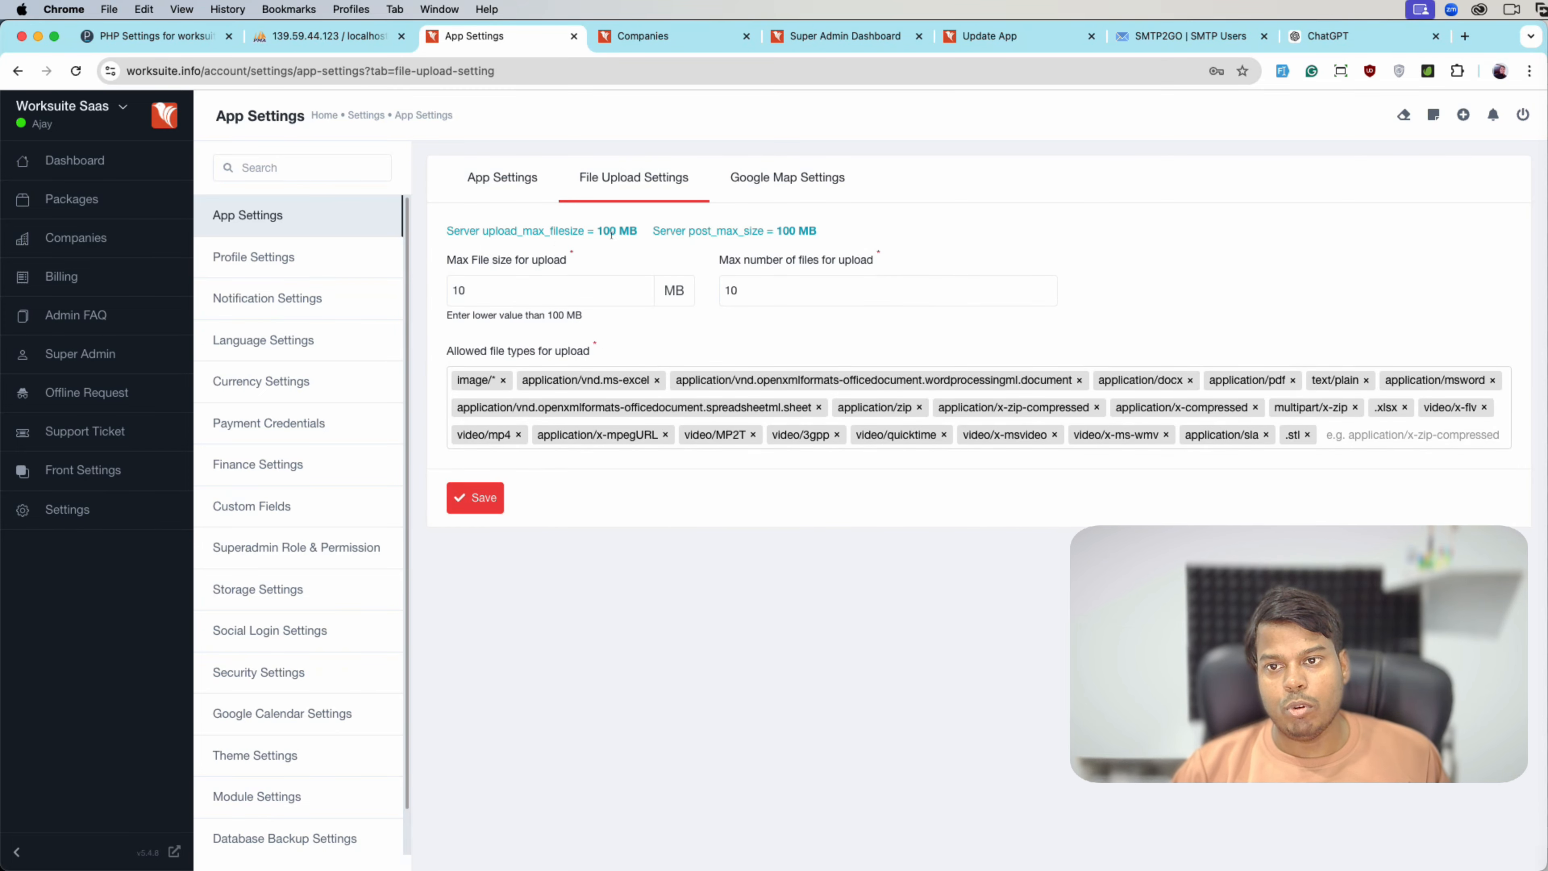
- Save a 20 MB max file size and 20 max files, then open the Google map key field
click(602, 298)
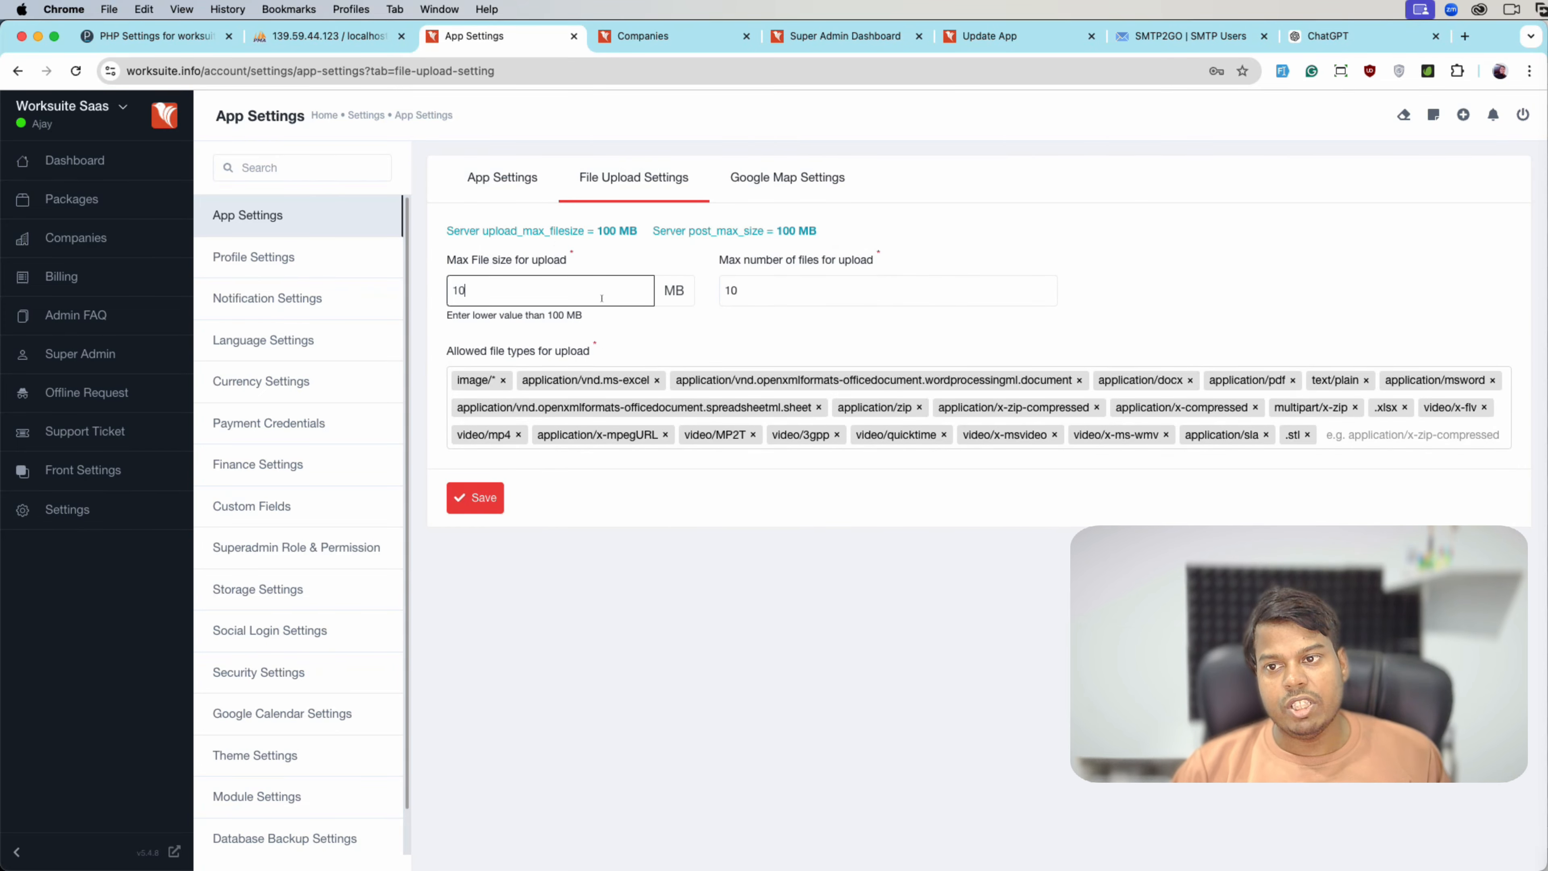
key(BackSpace)
text(20)
key(Tab)
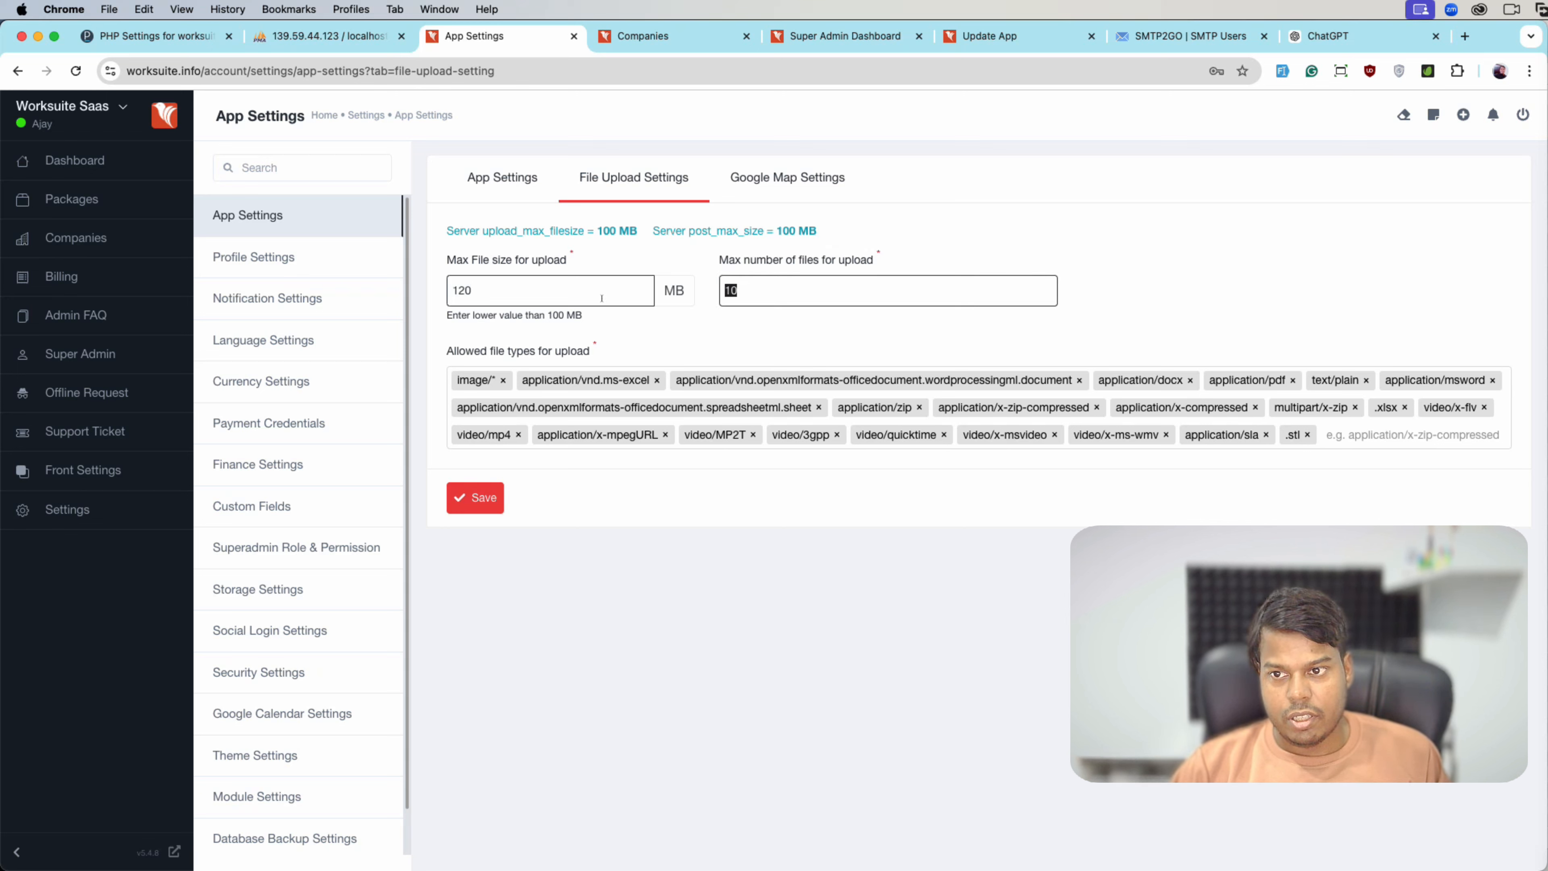
key(shift+Tab)
text(20)
key(Tab)
text(20)
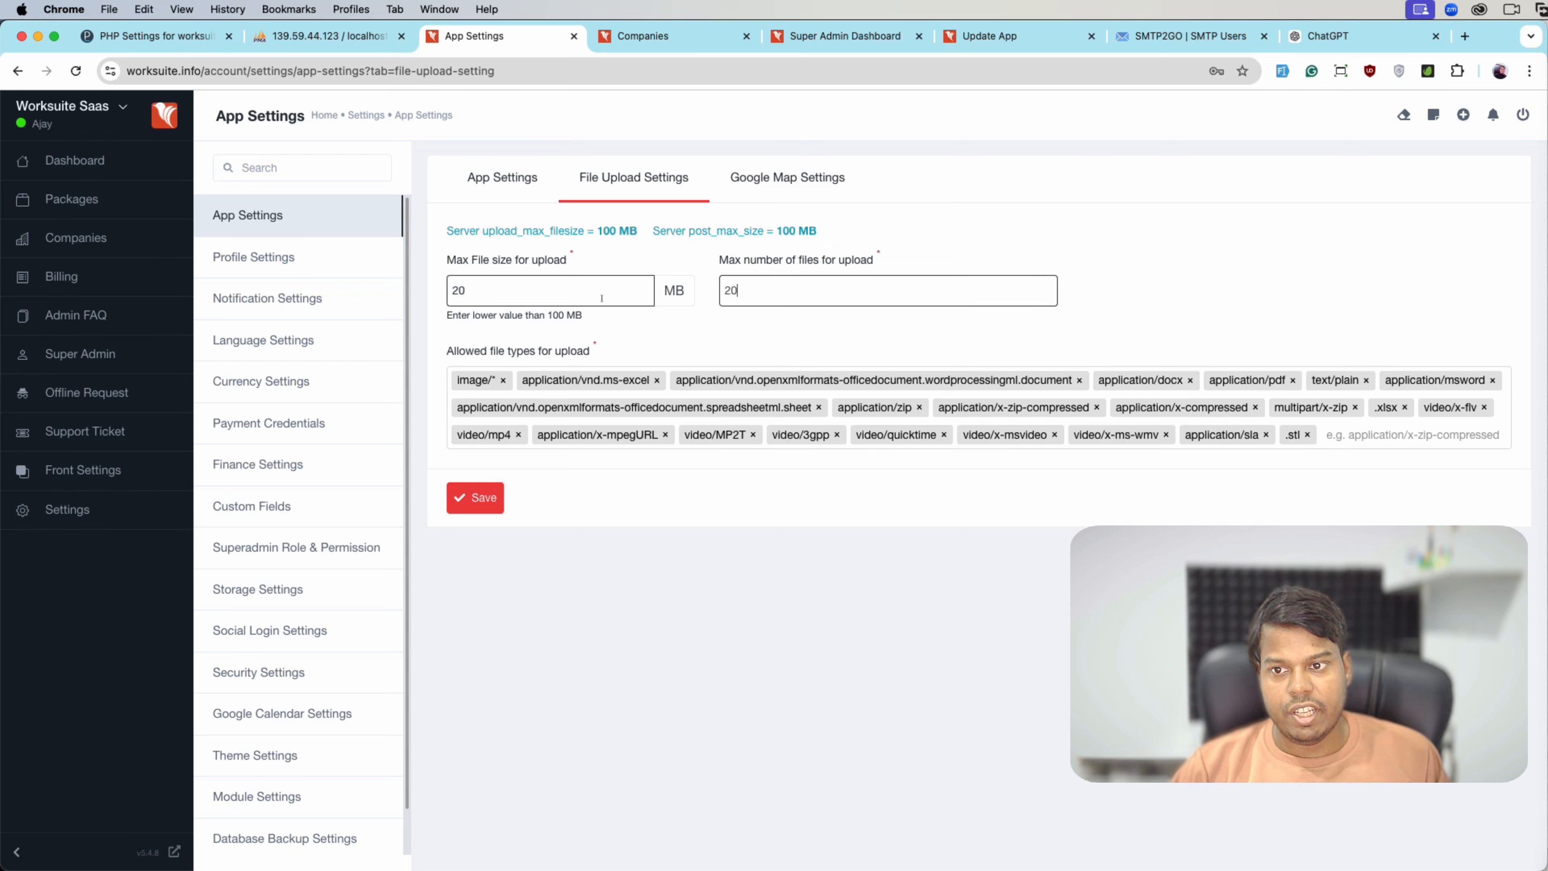
click(475, 498)
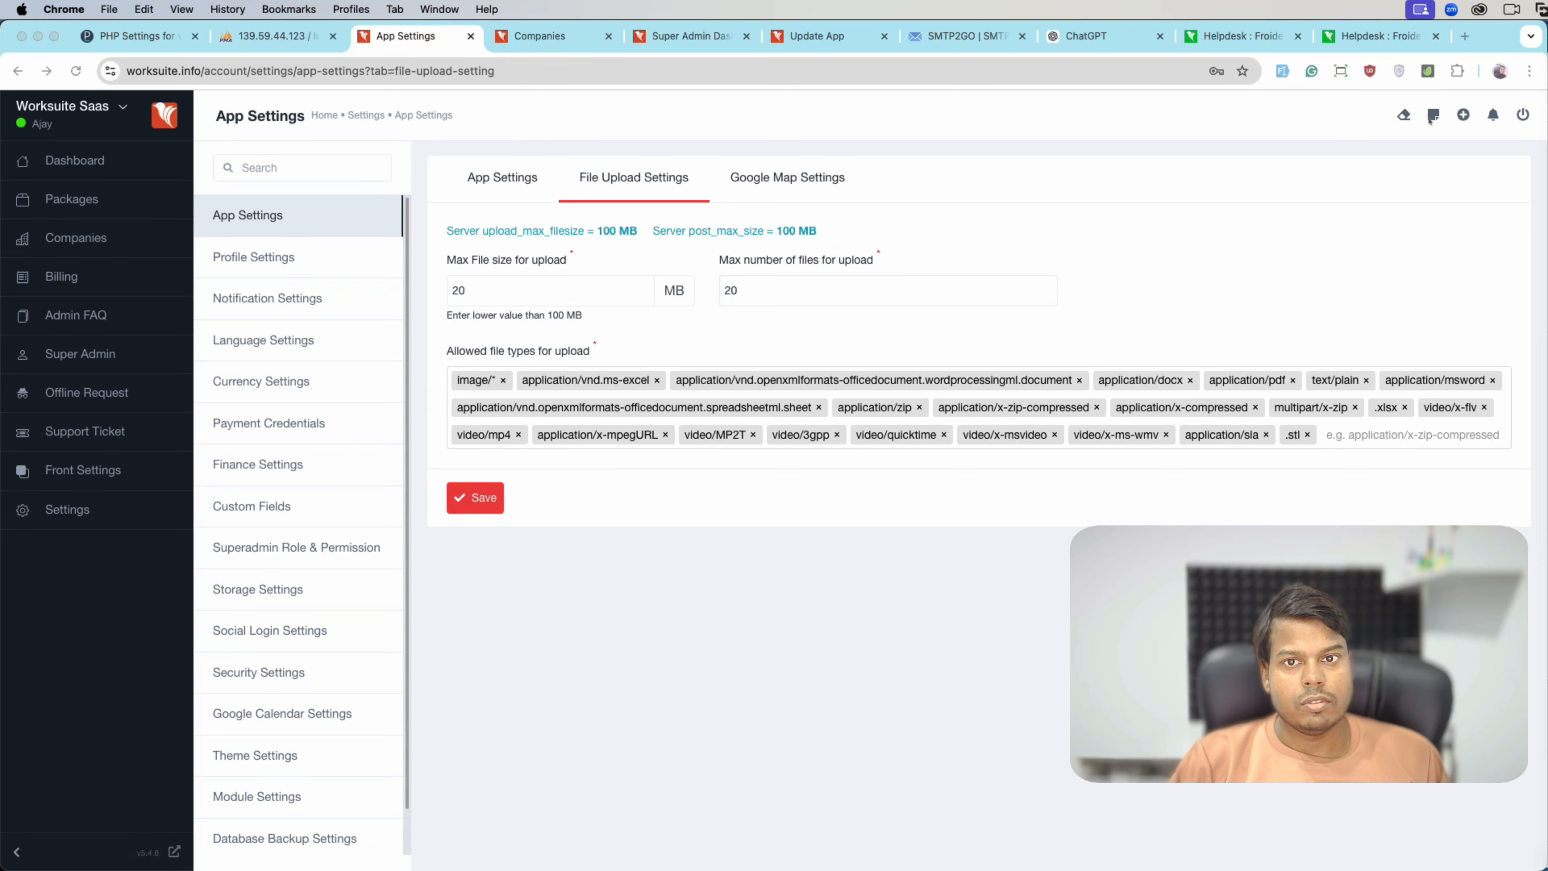
click(788, 177)
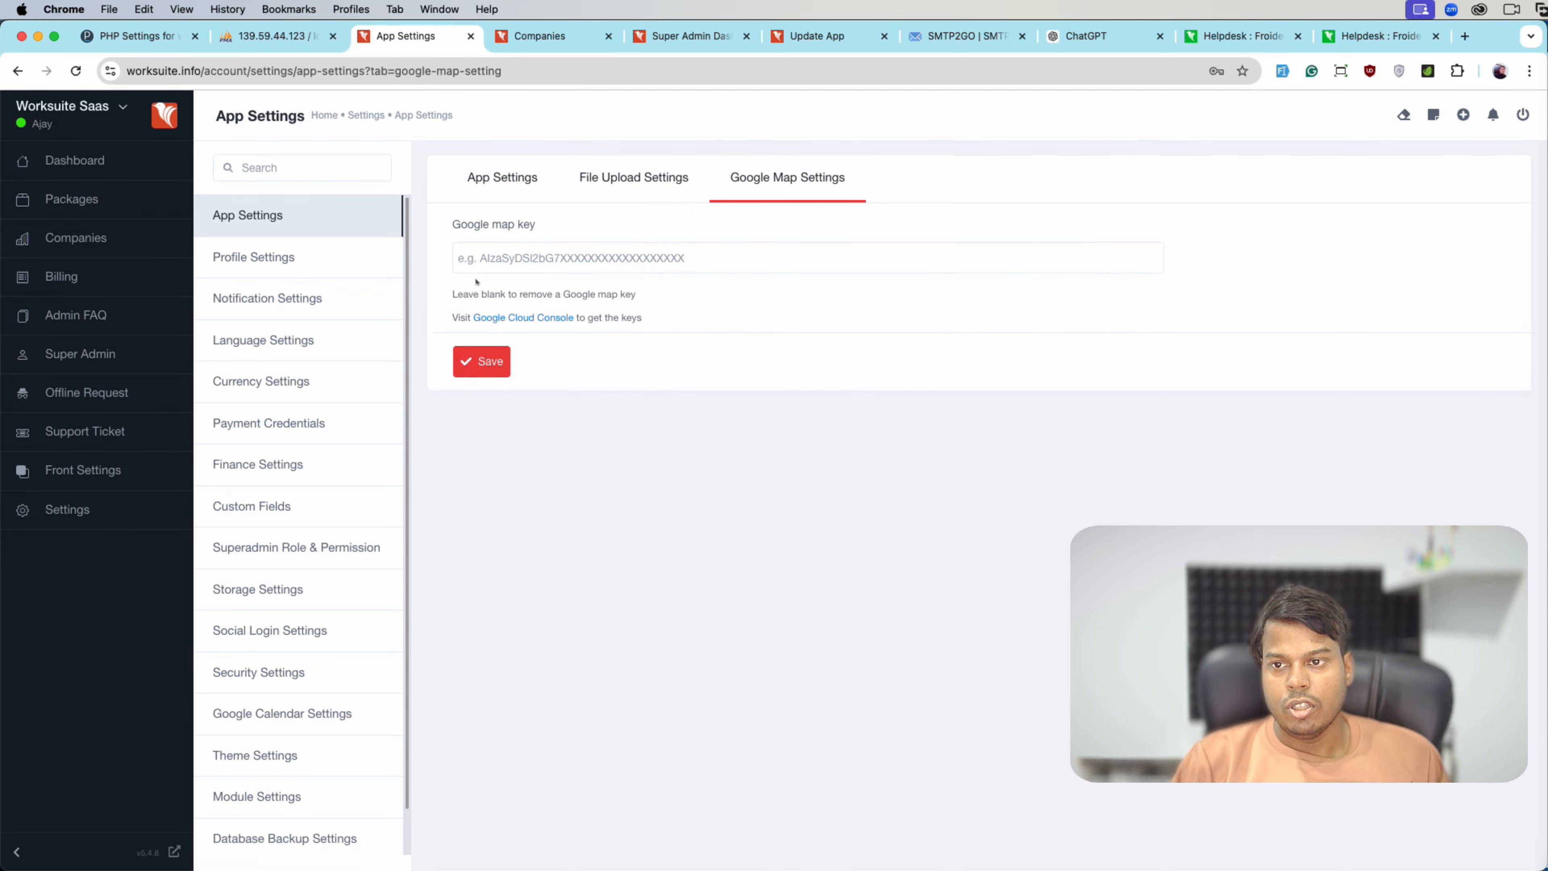
click(477, 264)
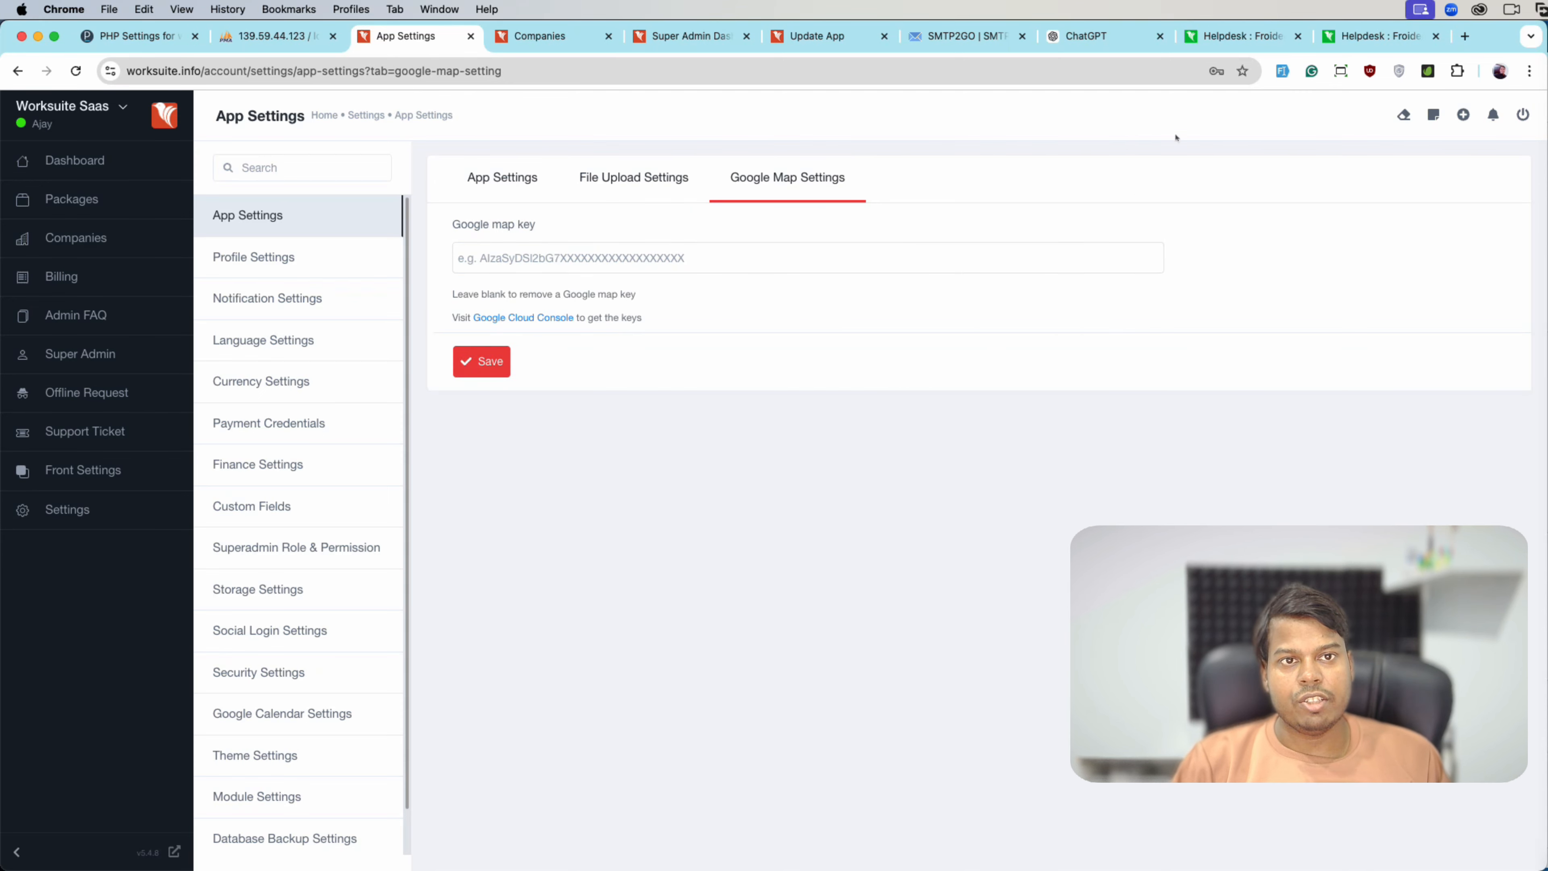
- Read through the Freshdesk Google Map configuration article, then return to Worksuite's Google Map Settings
click(1209, 38)
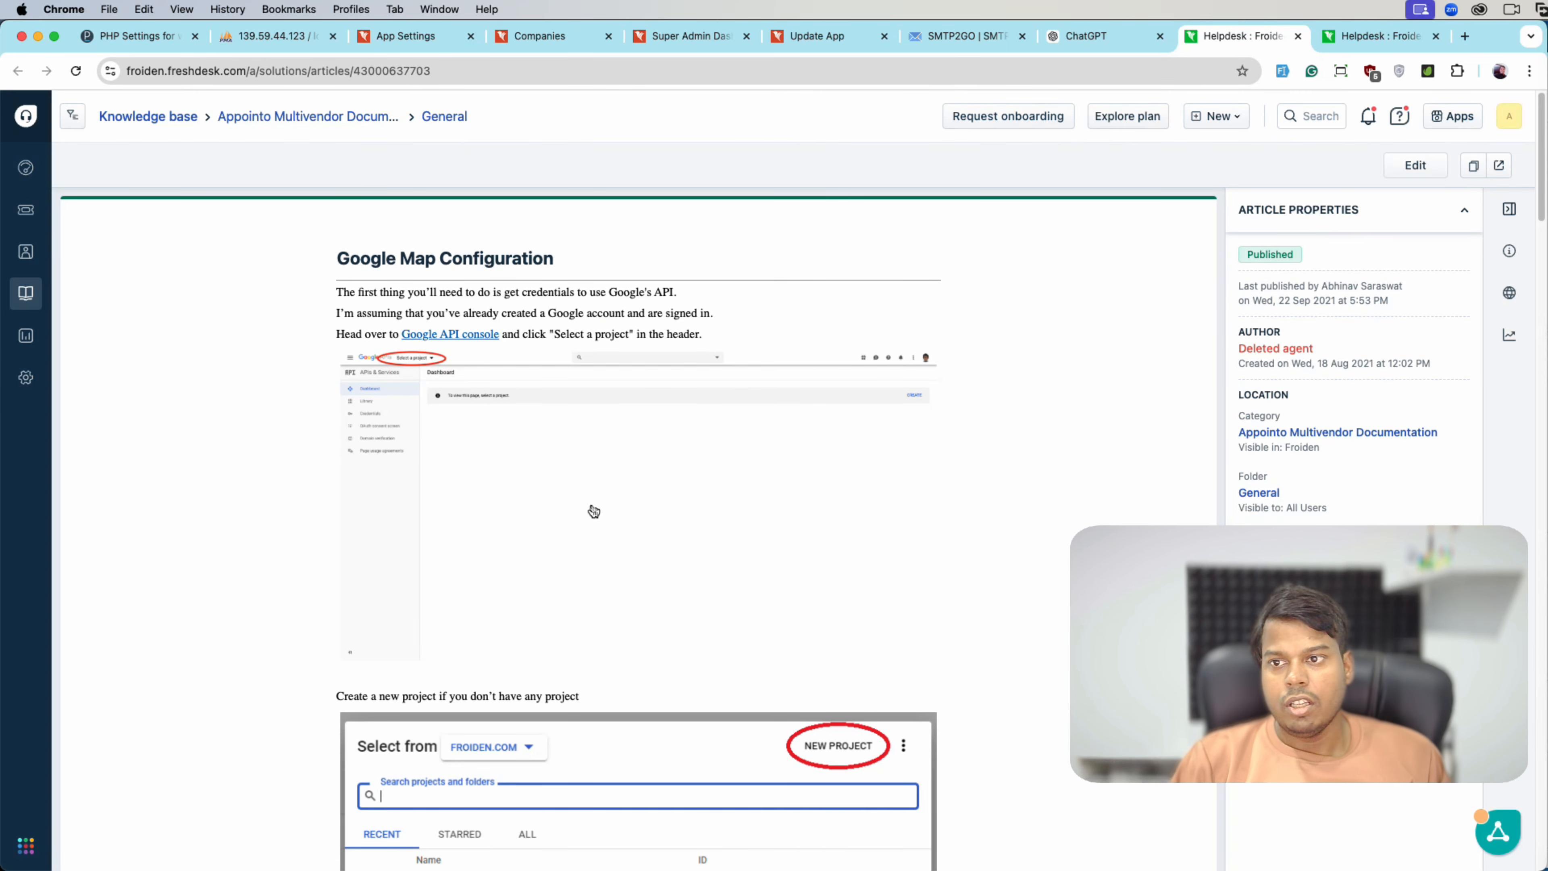
scroll(494, 373, down, 20)
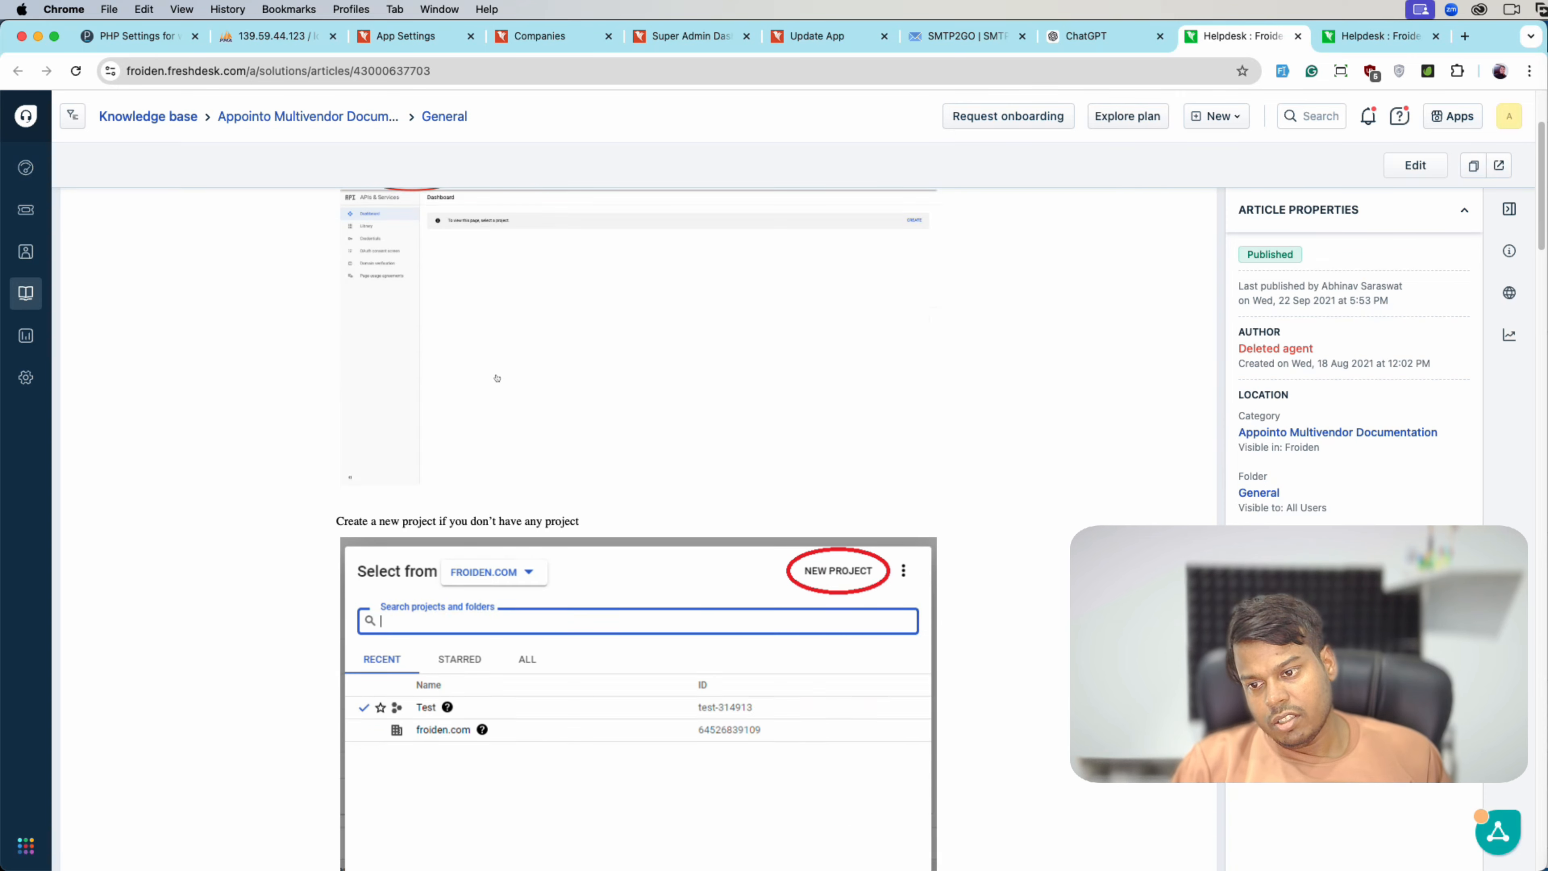
scroll(498, 380, down, 20)
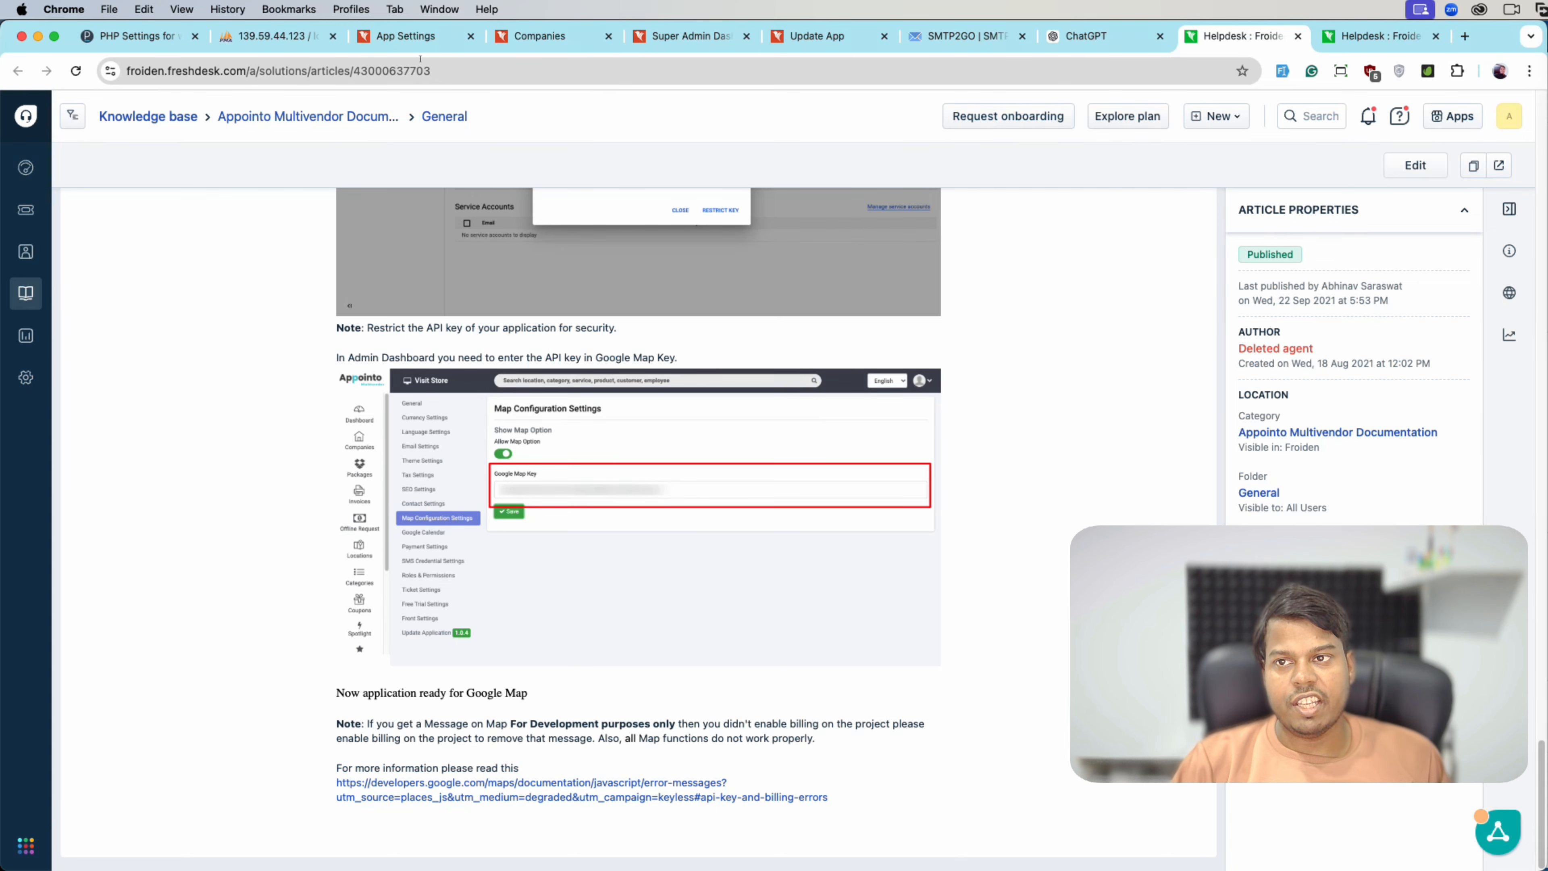
click(420, 37)
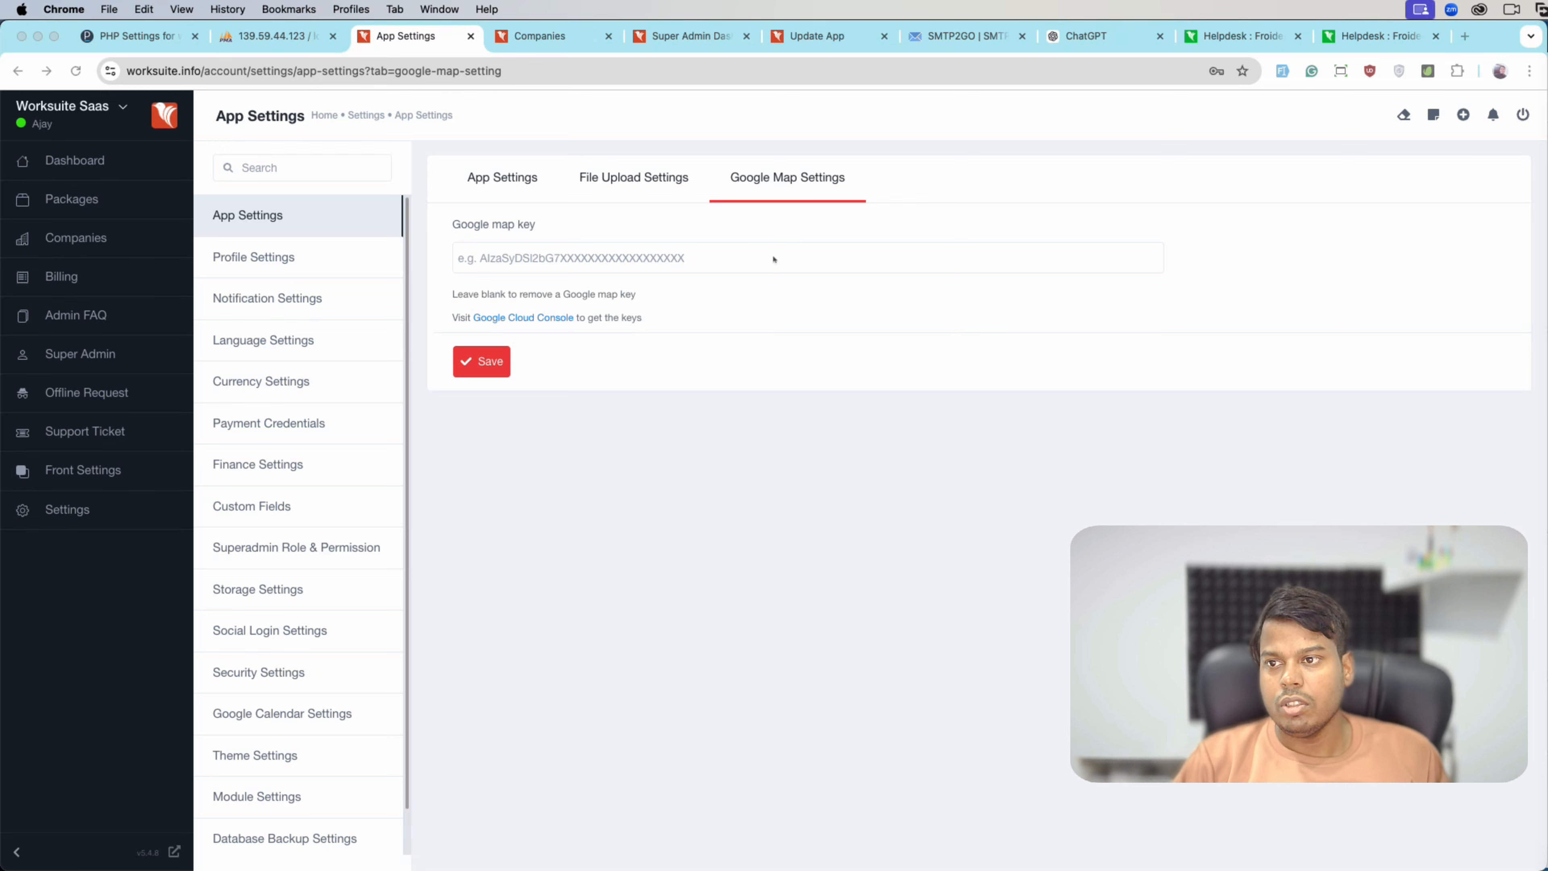
- Open the superadmin Profile Settings, dismissing the saved-password suggestions
click(319, 257)
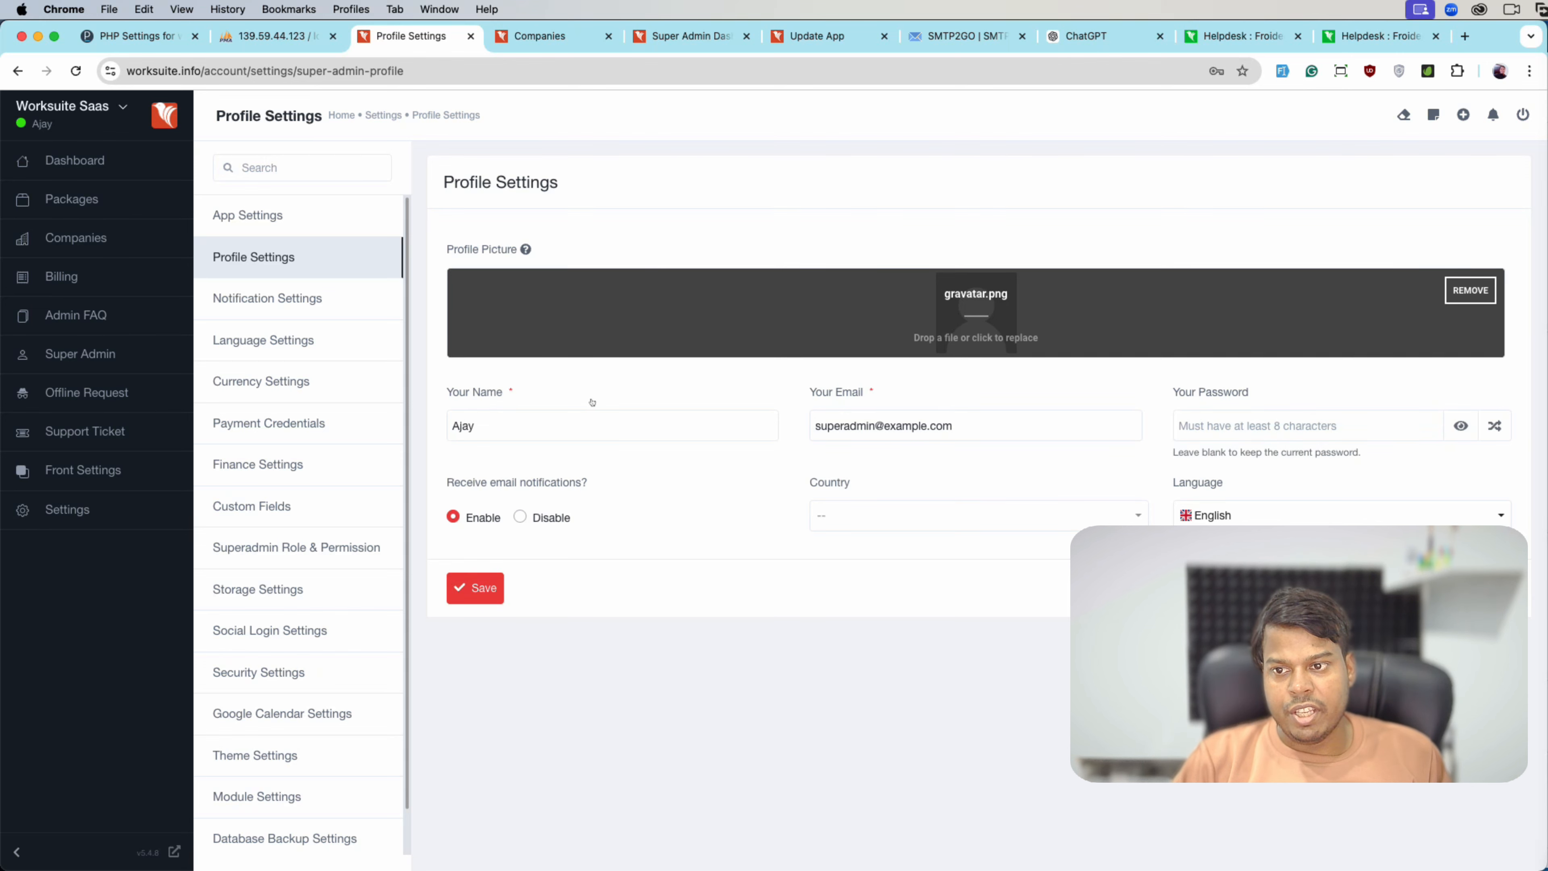
click(1222, 423)
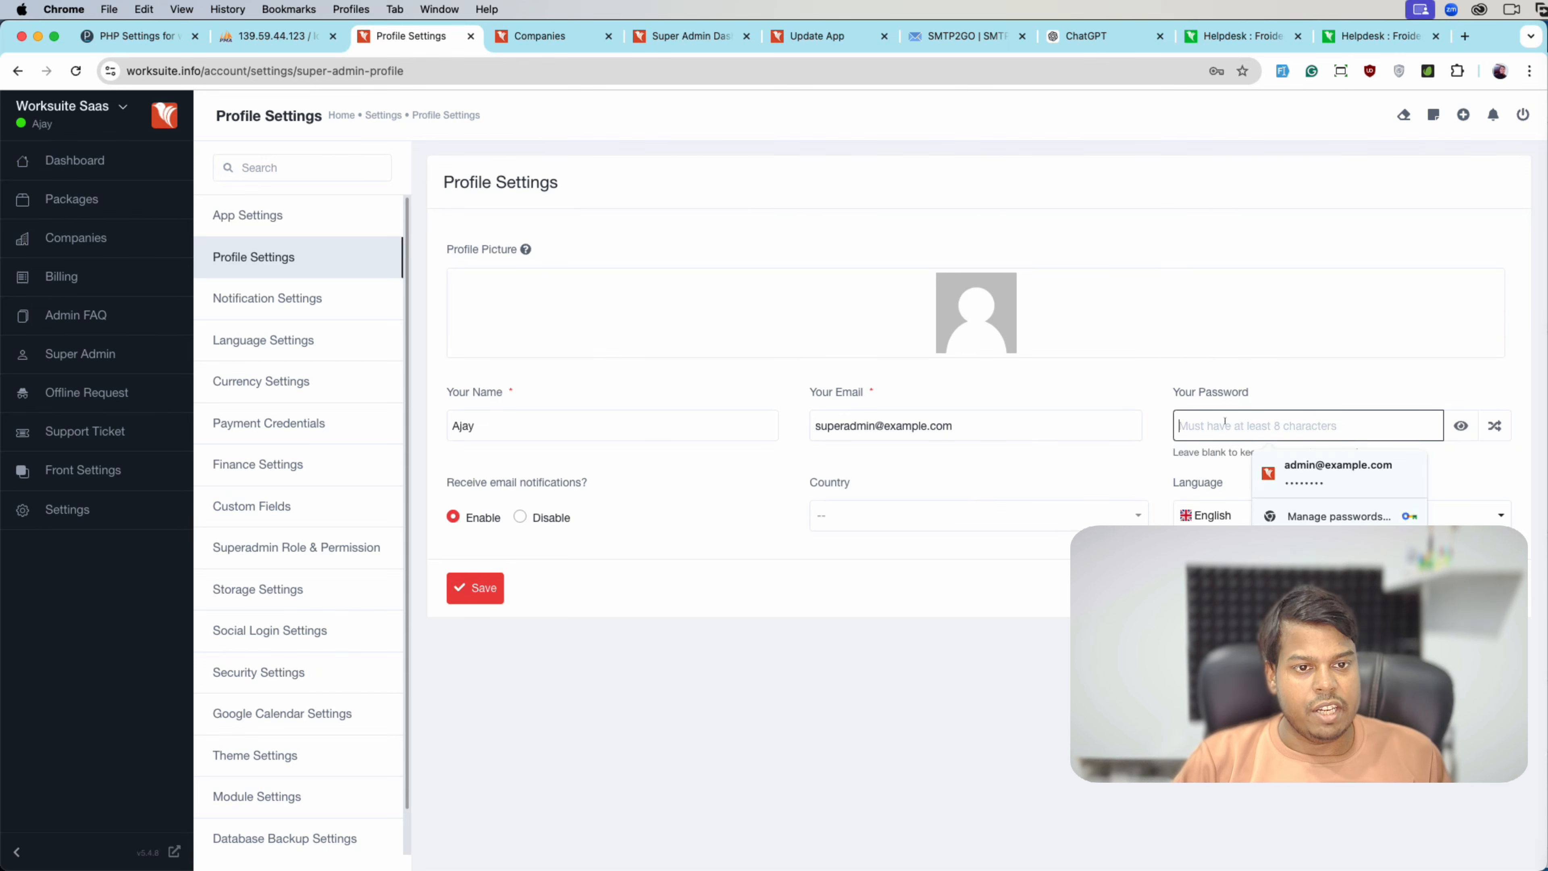
click(626, 587)
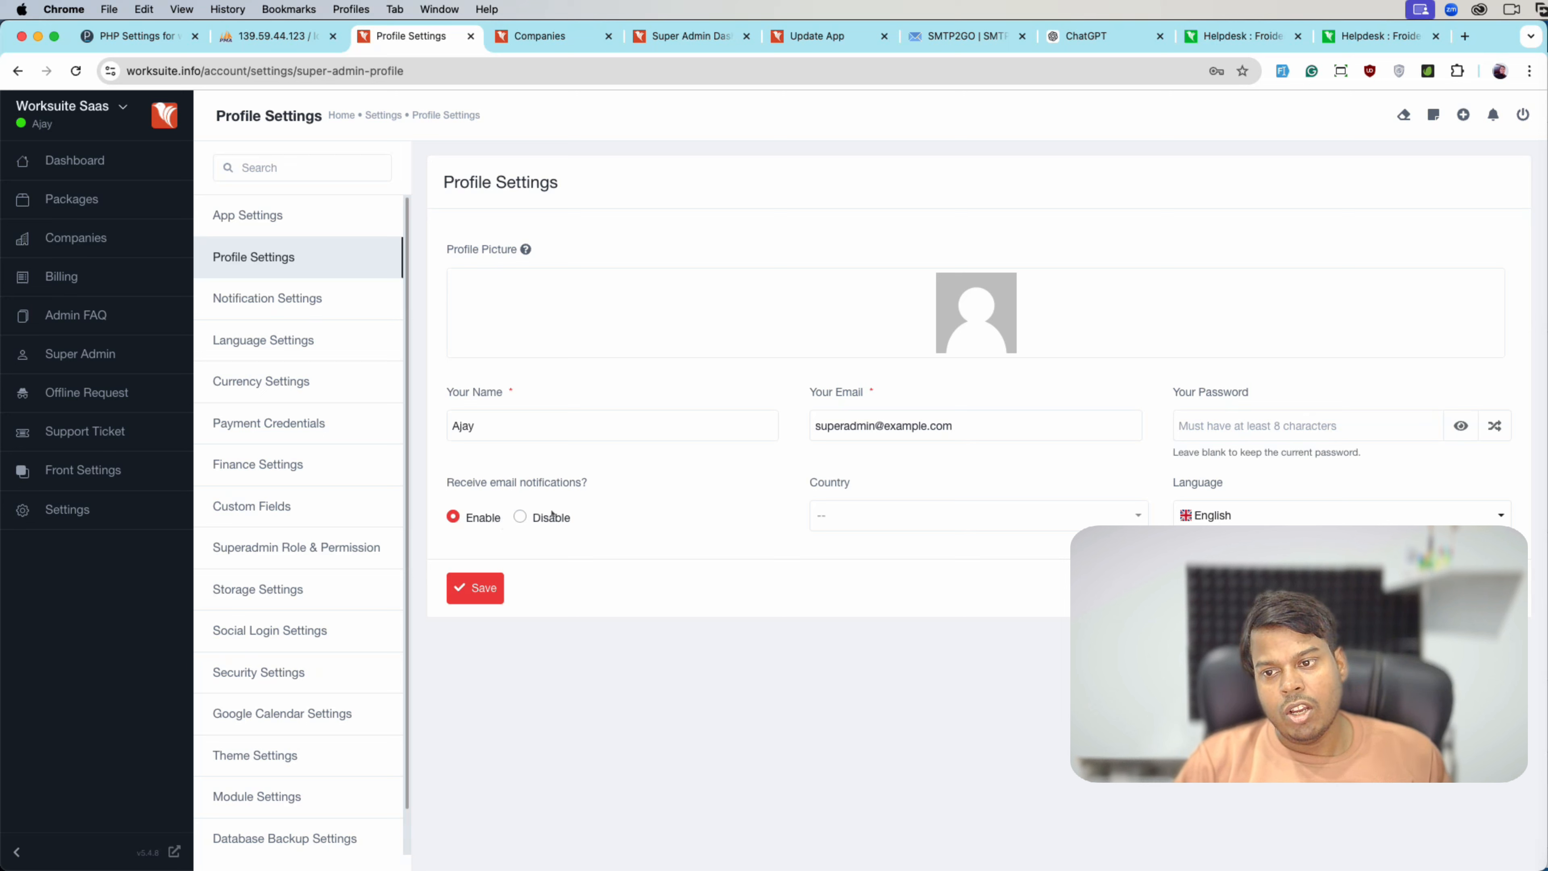
- Search for and select India as the country, save the profile, then open Notification Settings
click(853, 523)
text(nd)
key(BackSpace)
key(BackSpace)
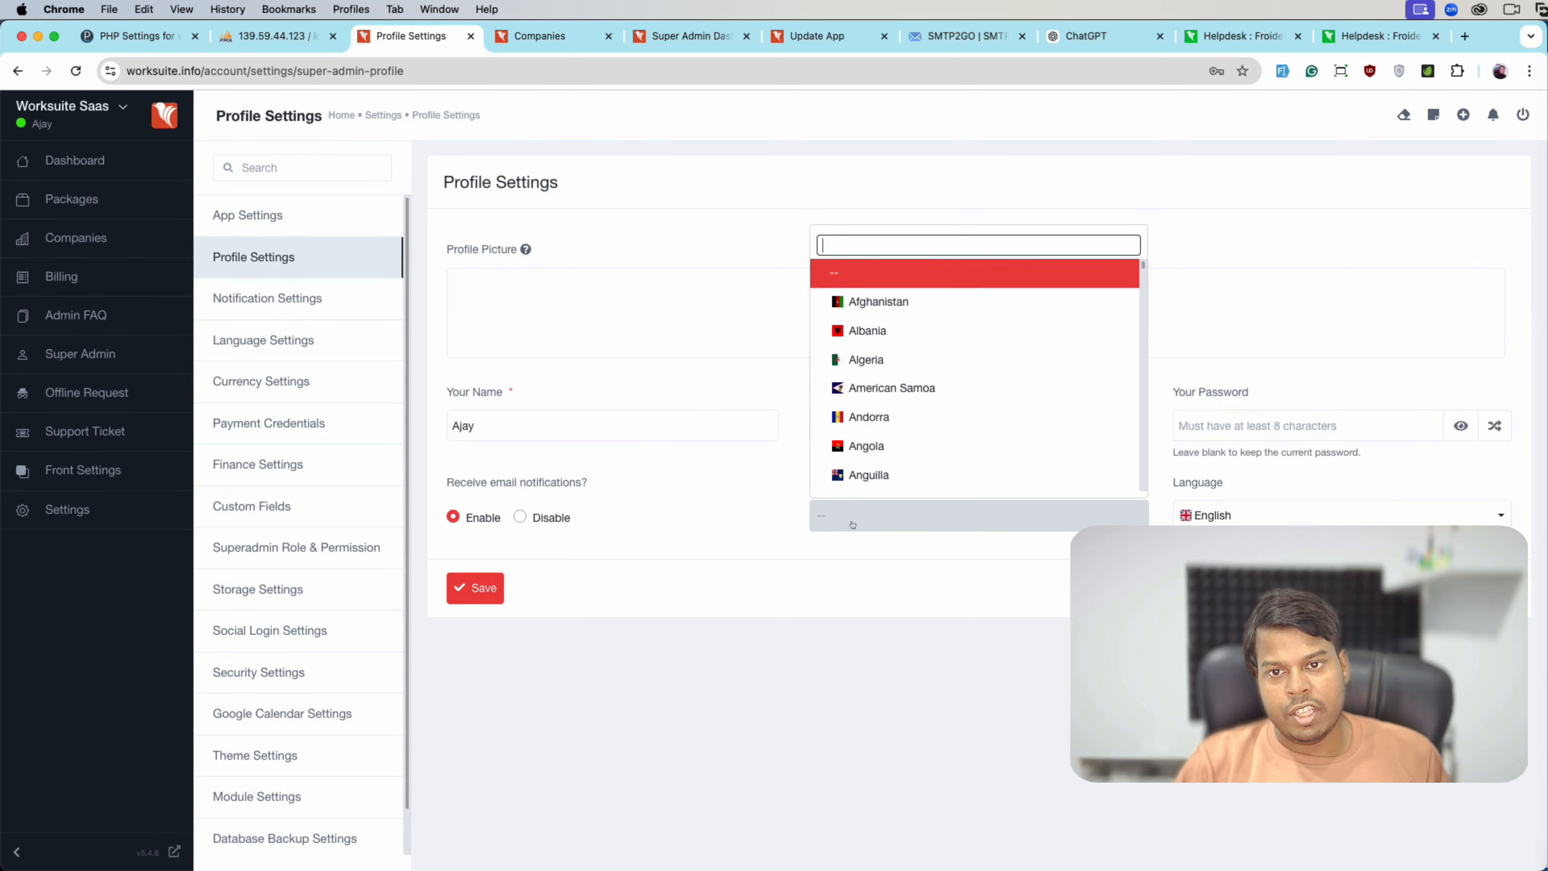
text(india)
click(921, 484)
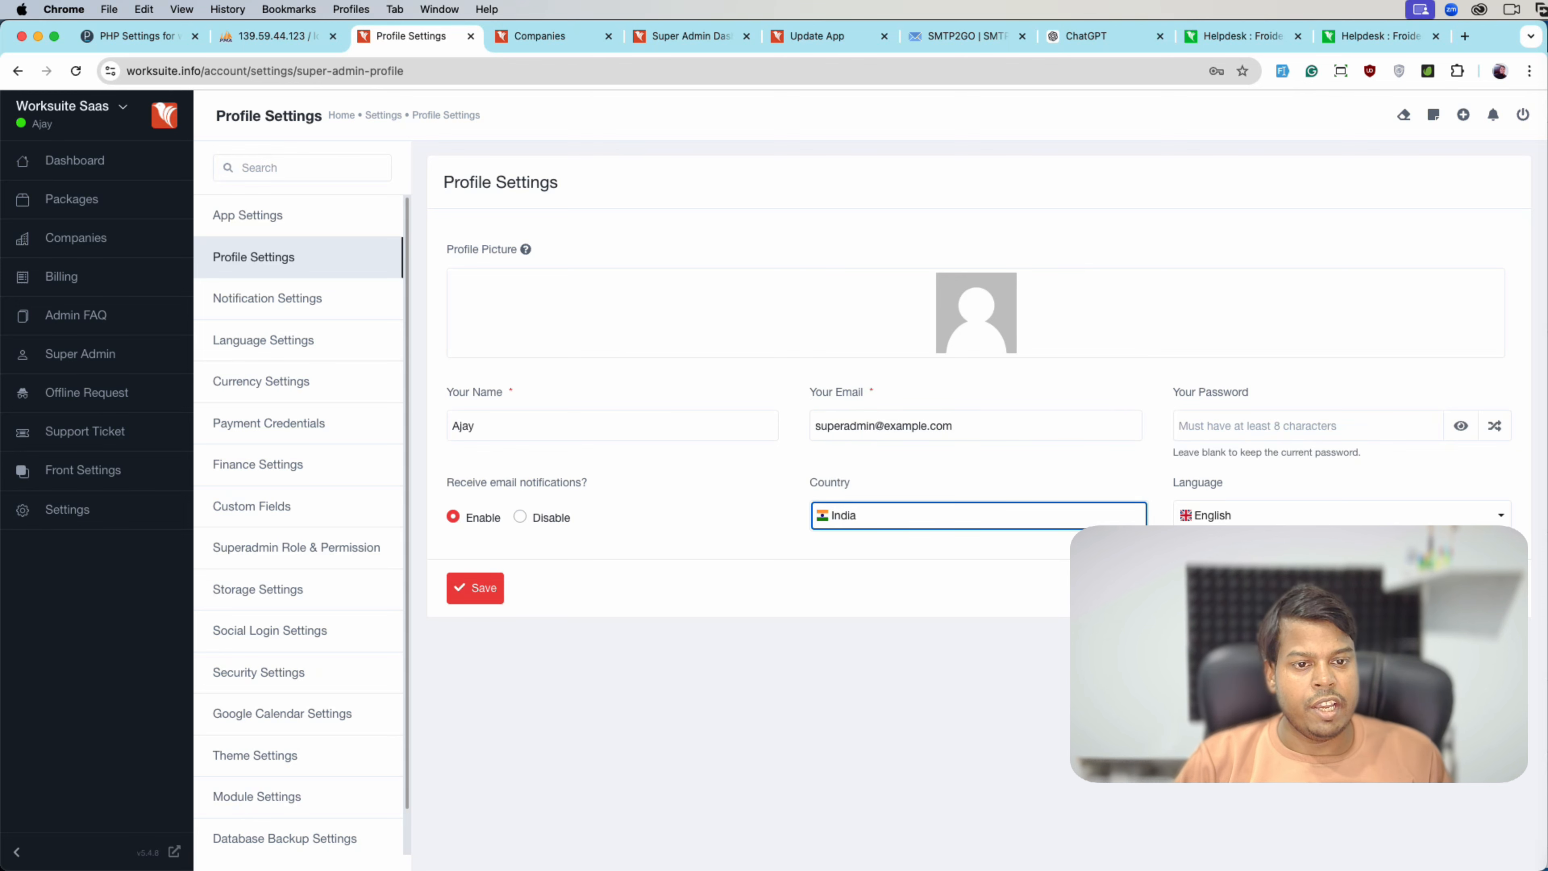
click(463, 590)
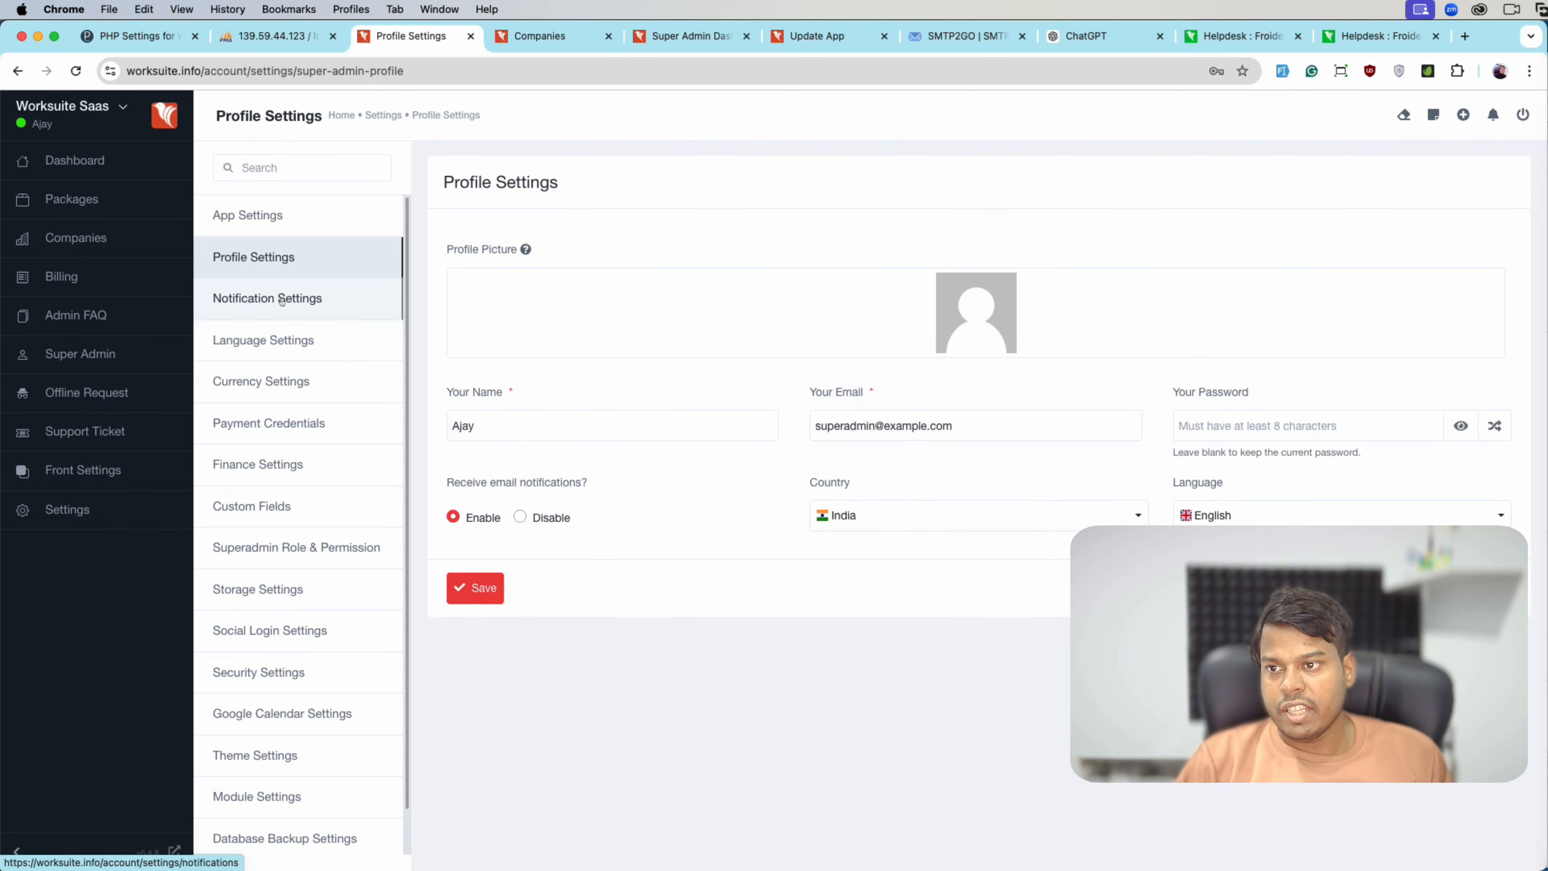
click(308, 304)
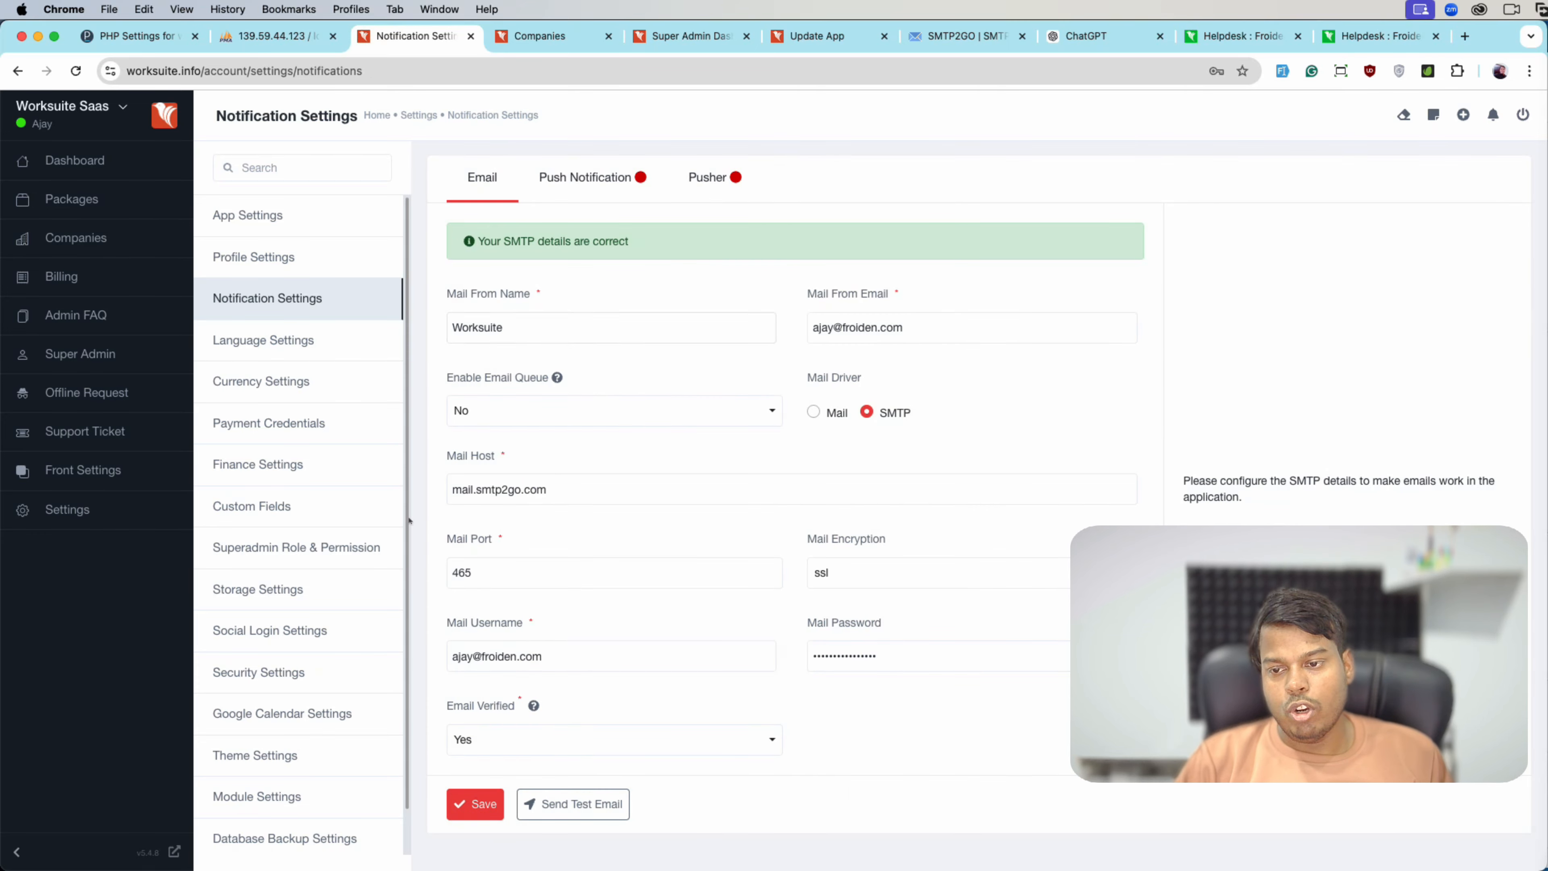
- Inspect the Push Notification and Pusher tabs with Beams left disabled, then open Language Settings
click(577, 197)
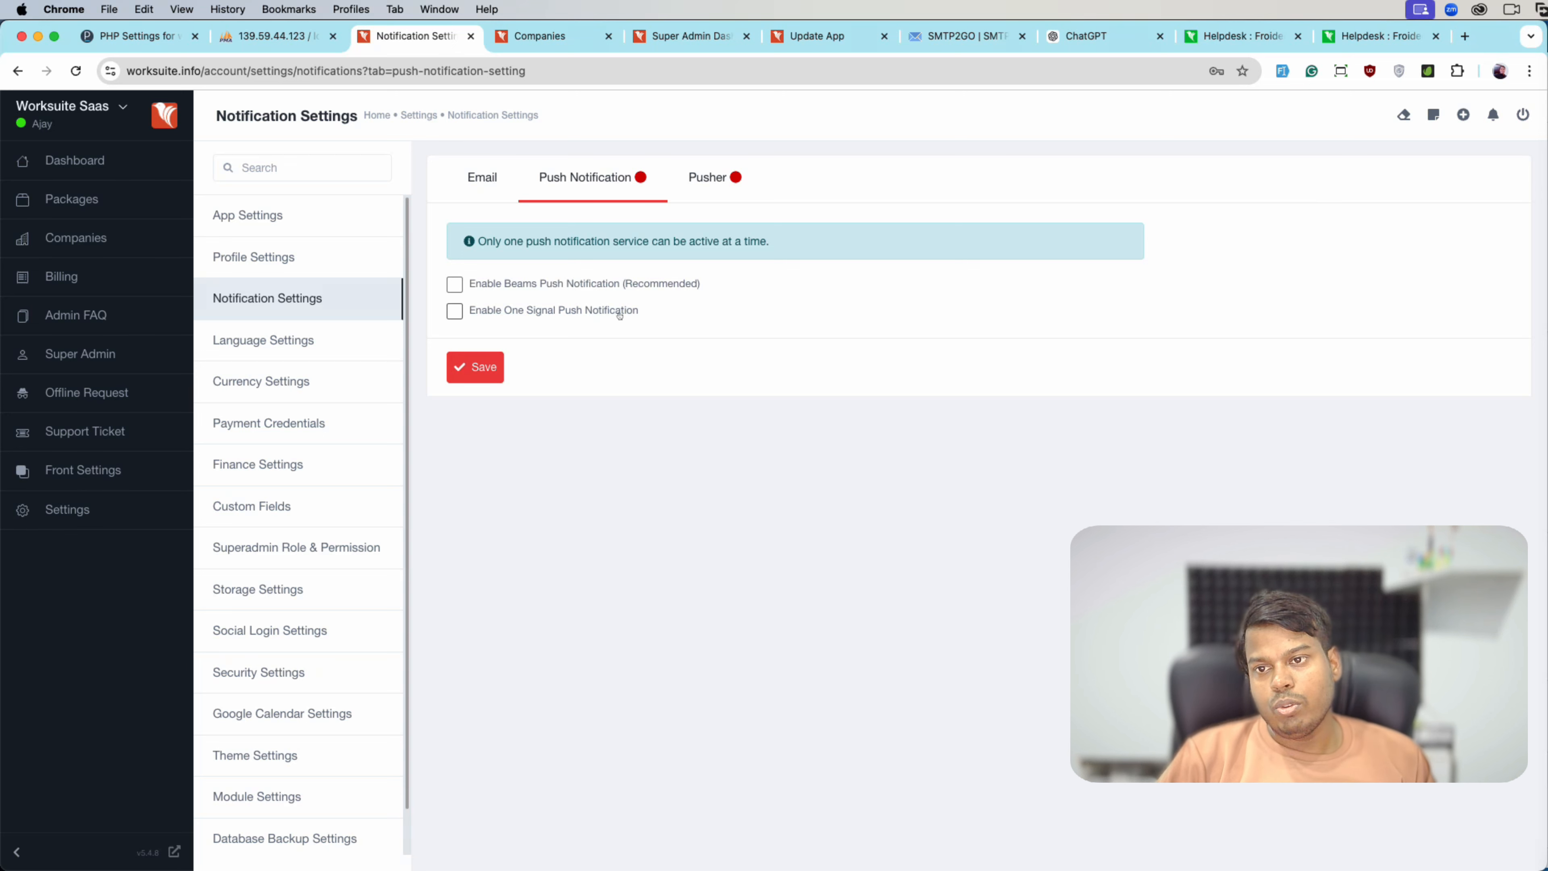
click(526, 289)
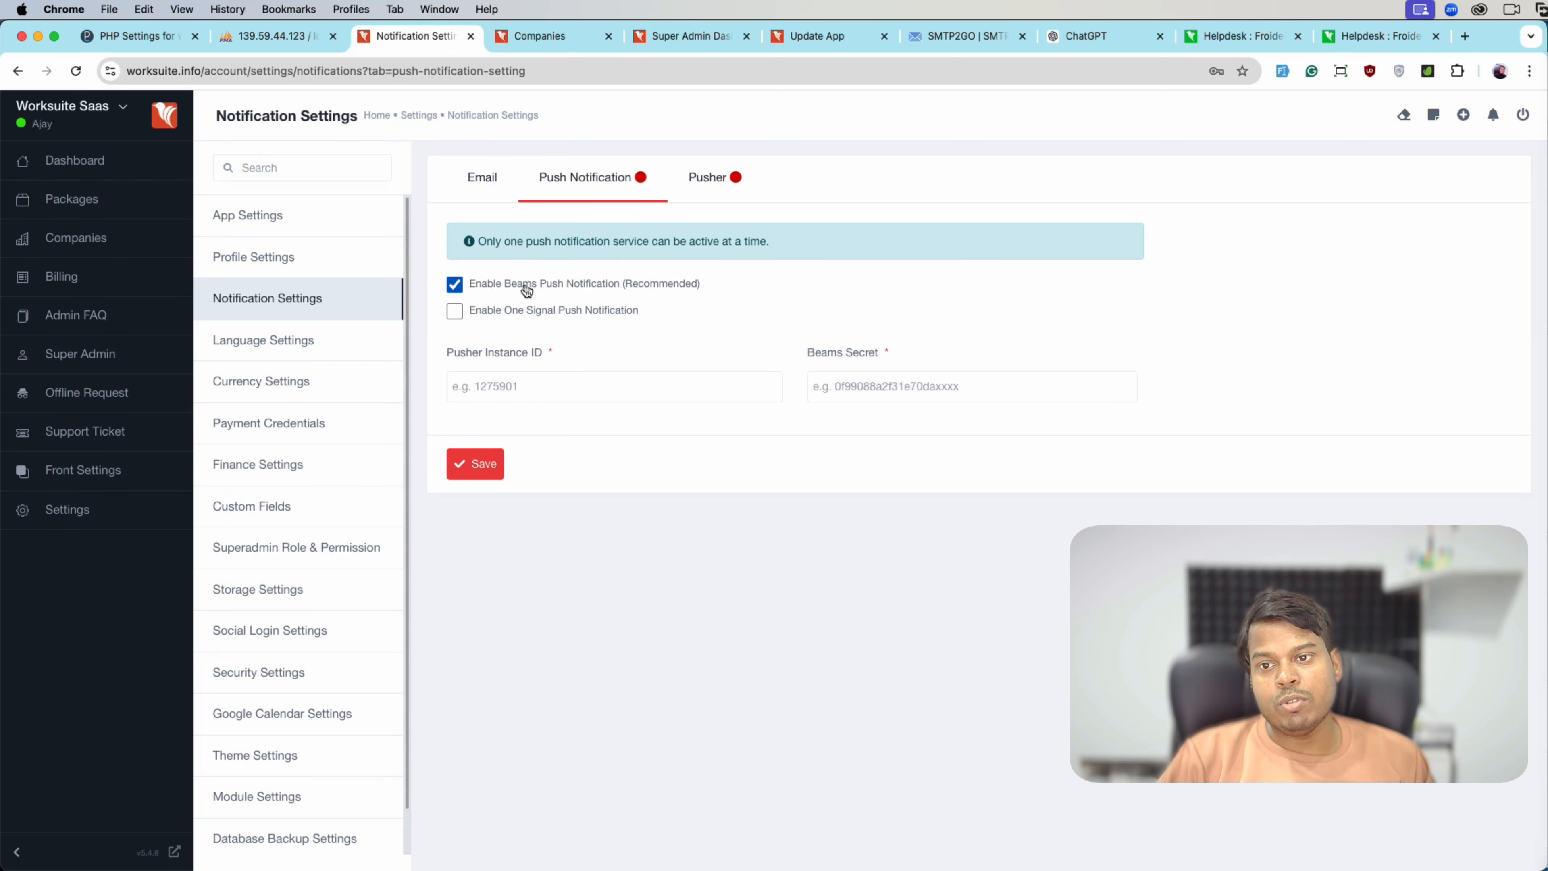
click(527, 289)
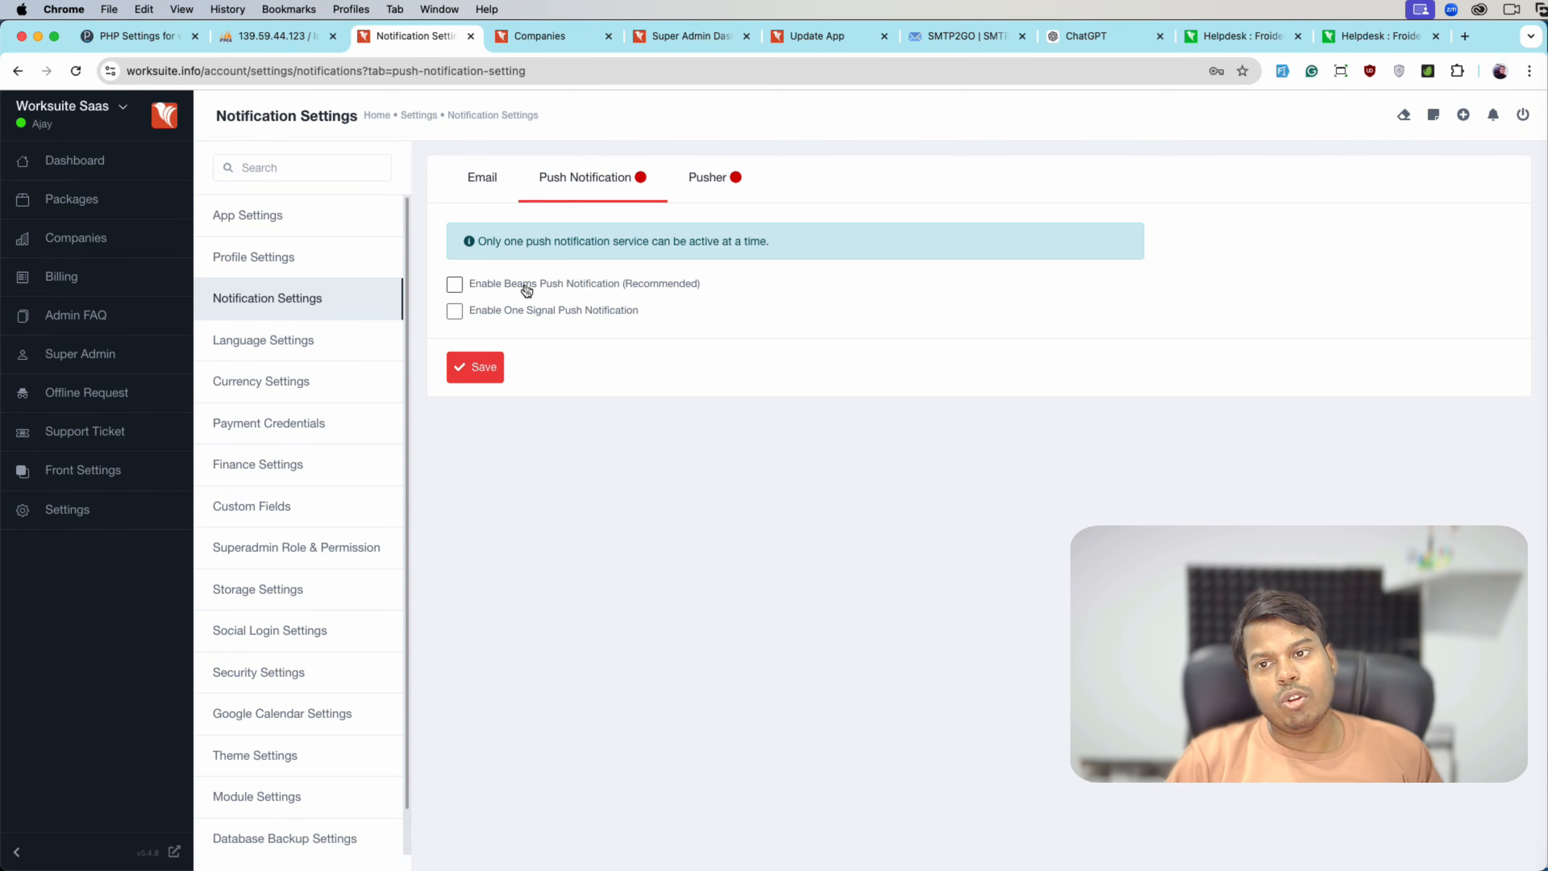
click(526, 290)
click(527, 289)
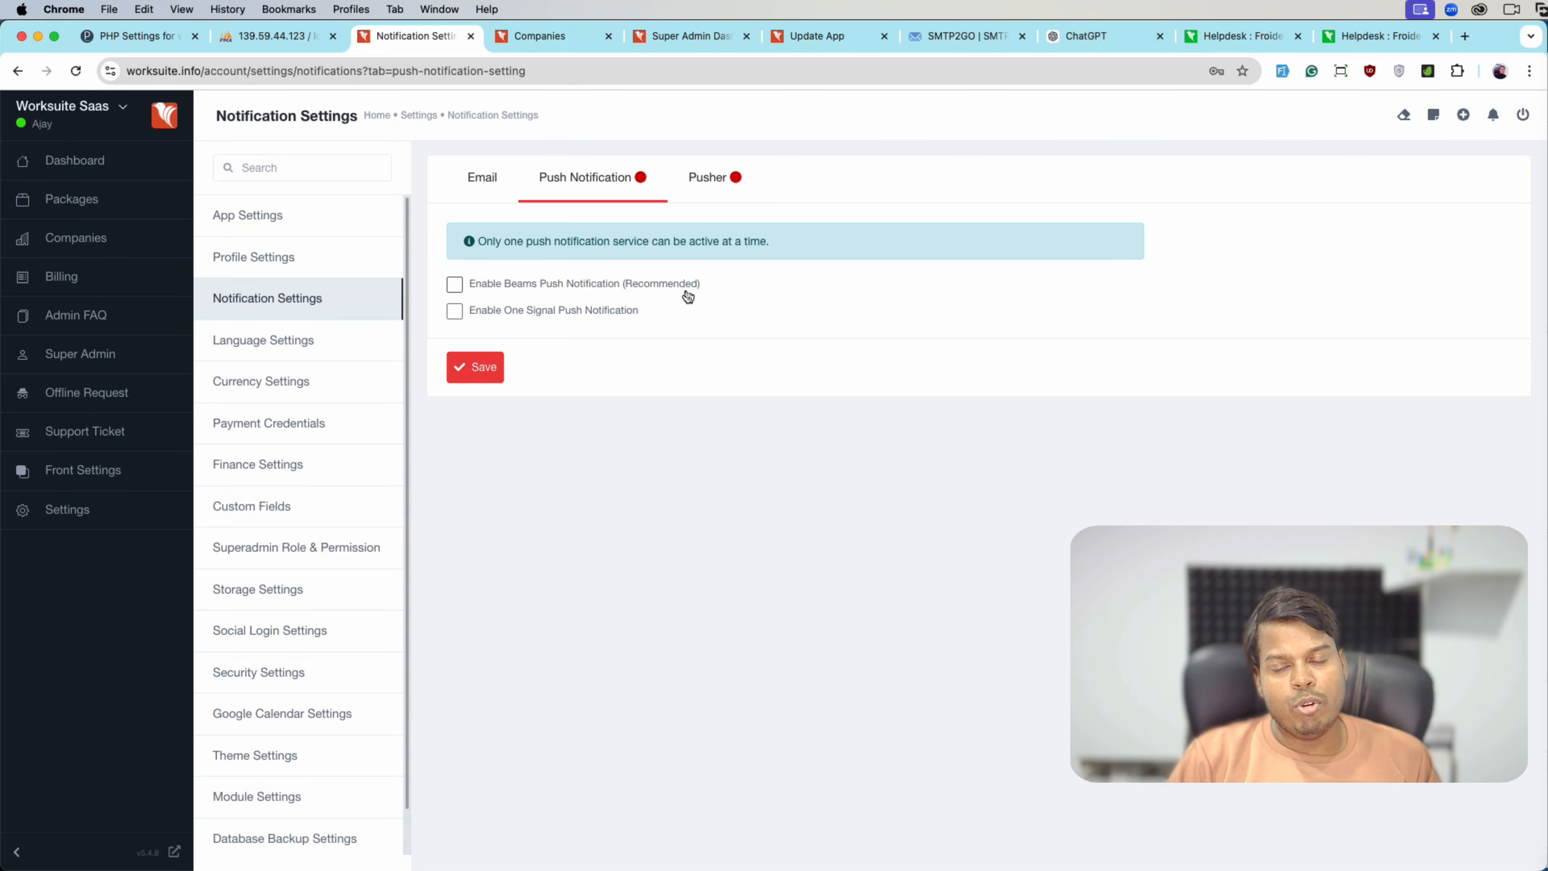
click(707, 177)
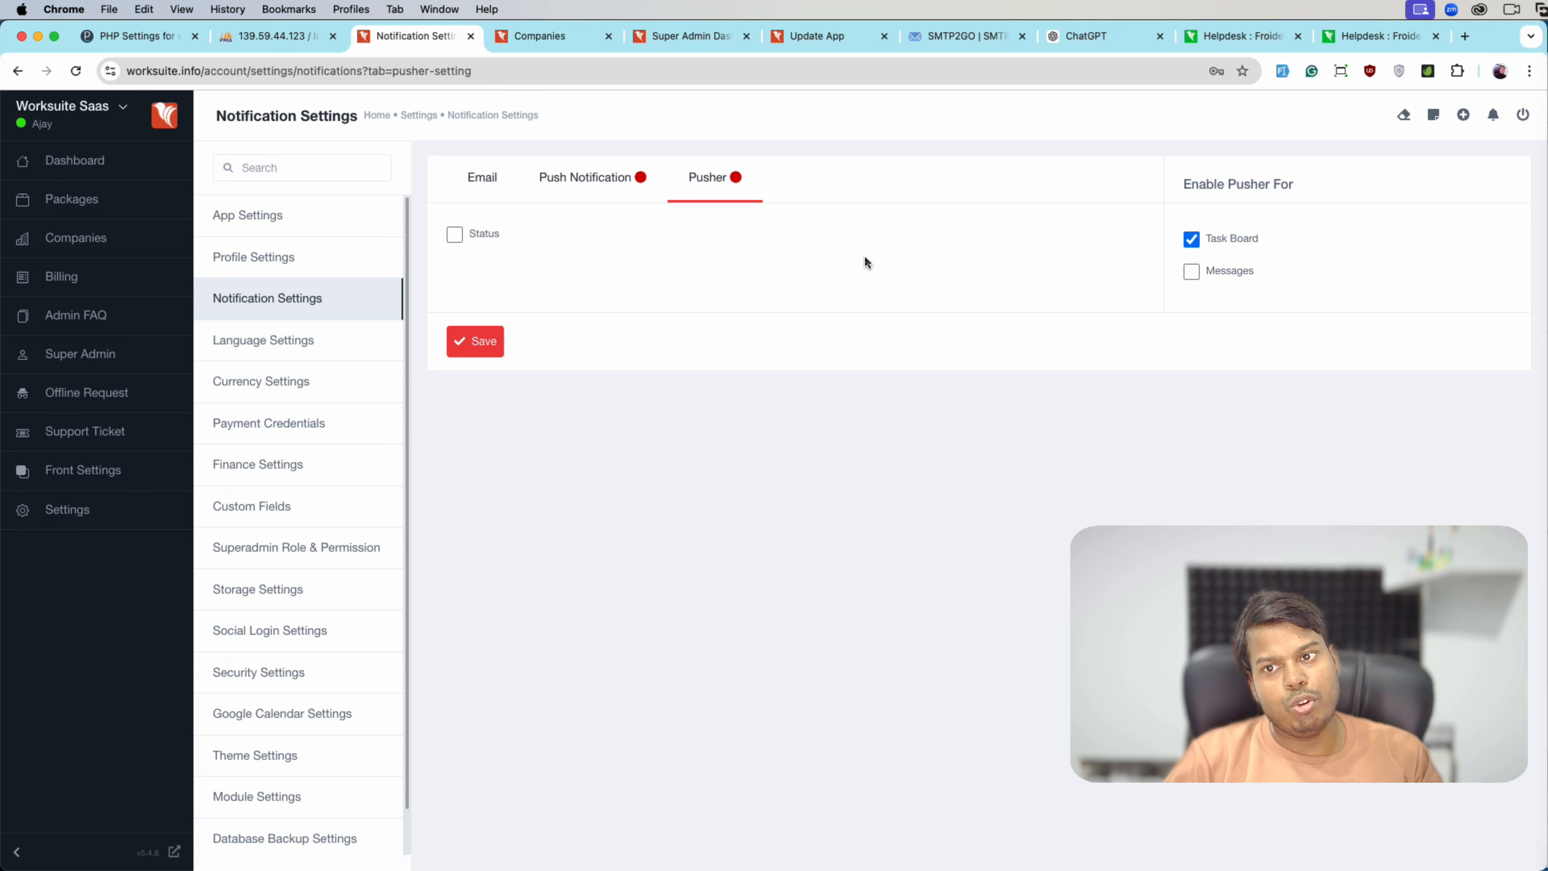
click(340, 355)
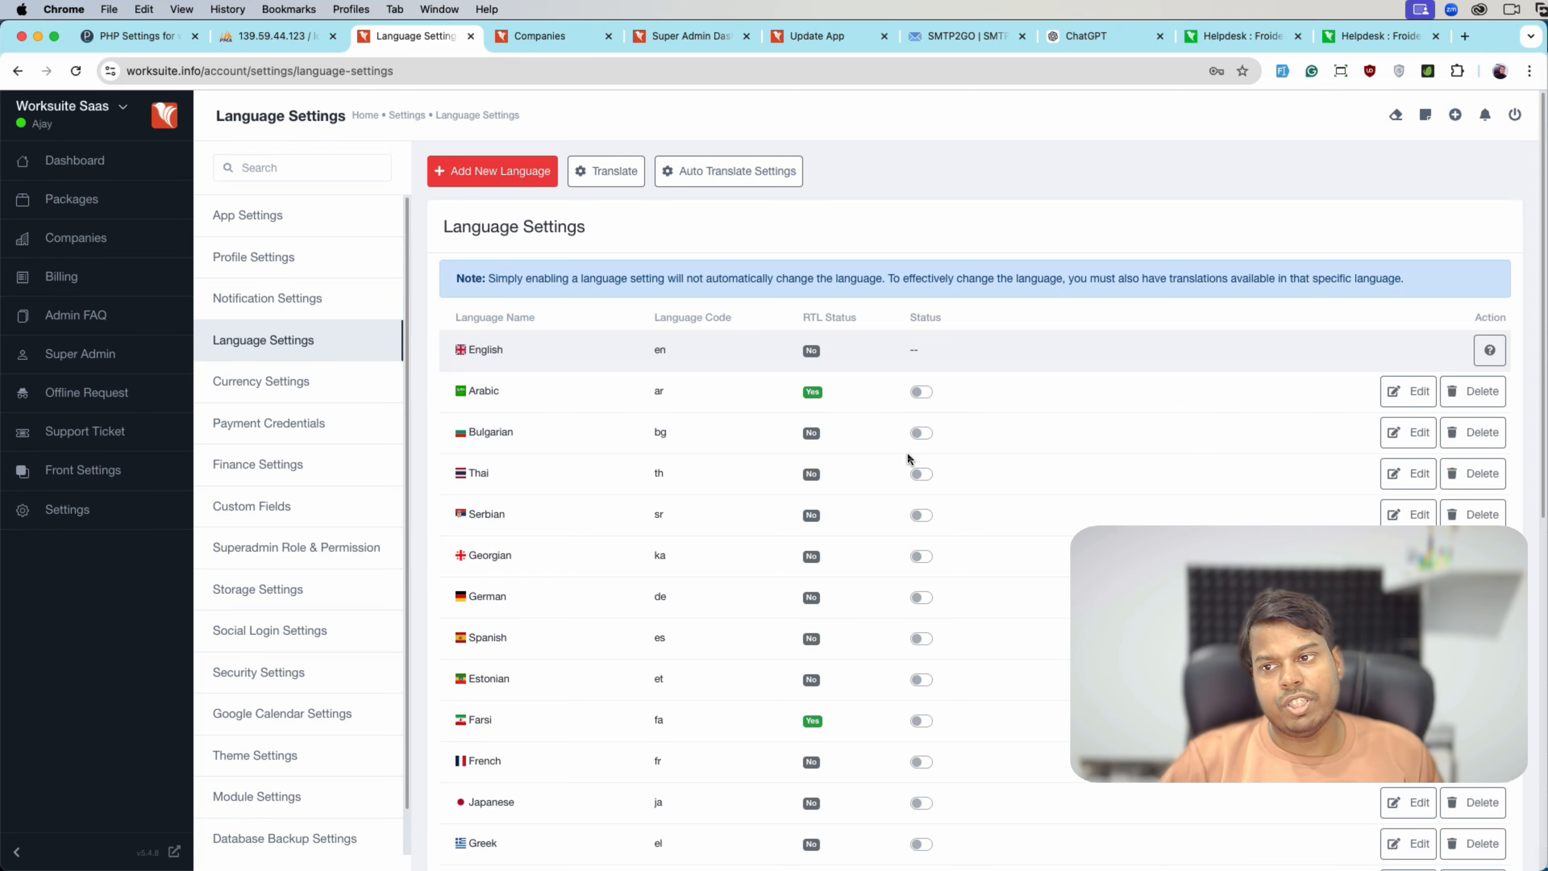
scroll(838, 547, down, 1)
scroll(840, 550, up, 1)
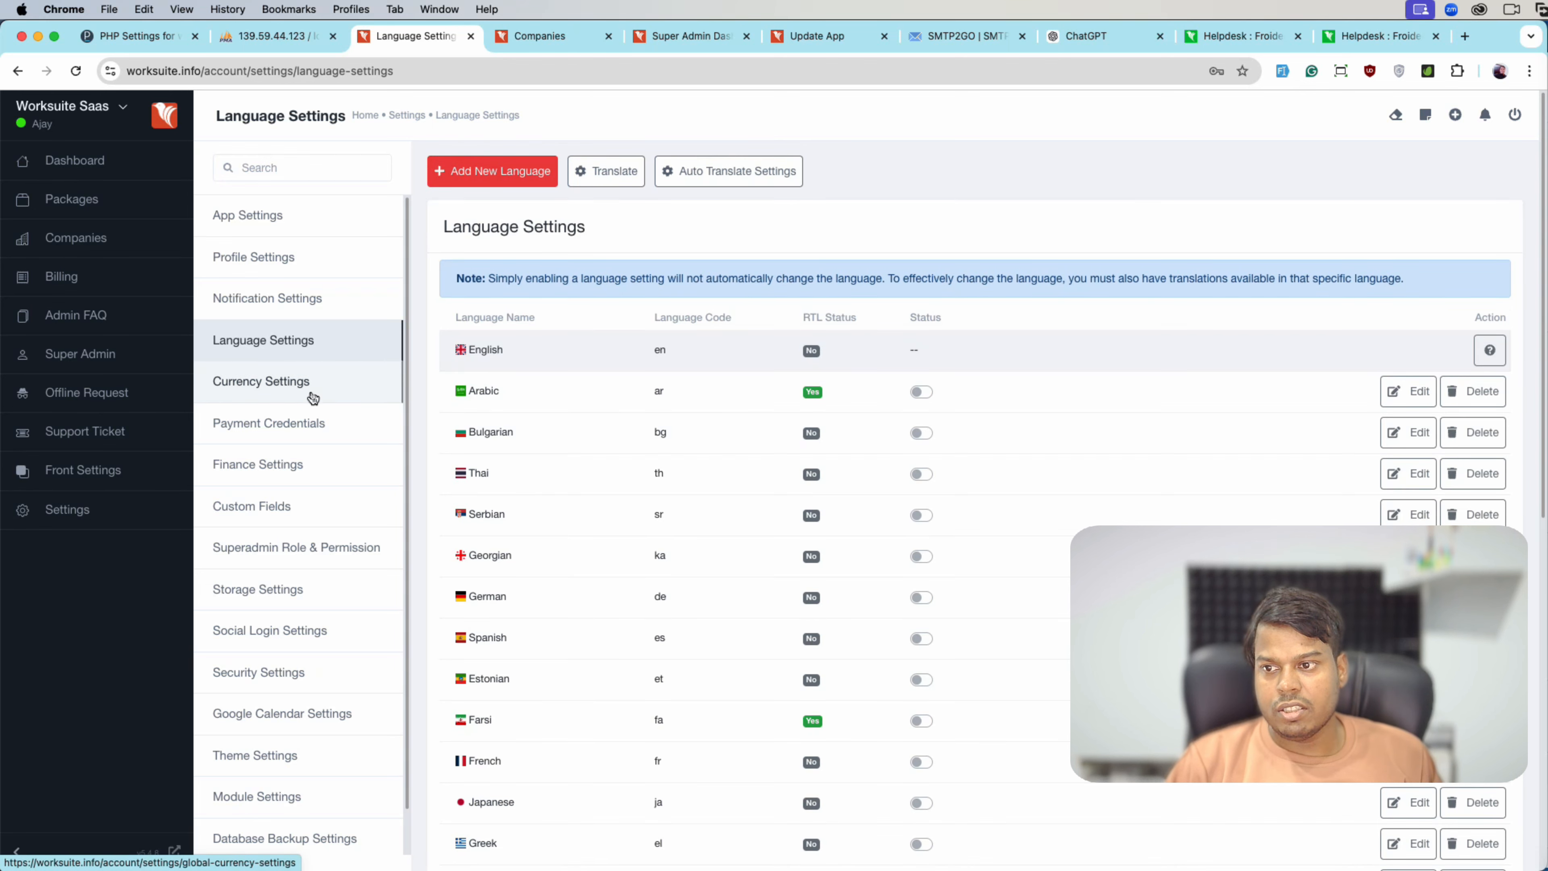
- View Currency Settings, cancel the Currency Converter Key dialog unchanged, then open Payment Credentials
click(268, 390)
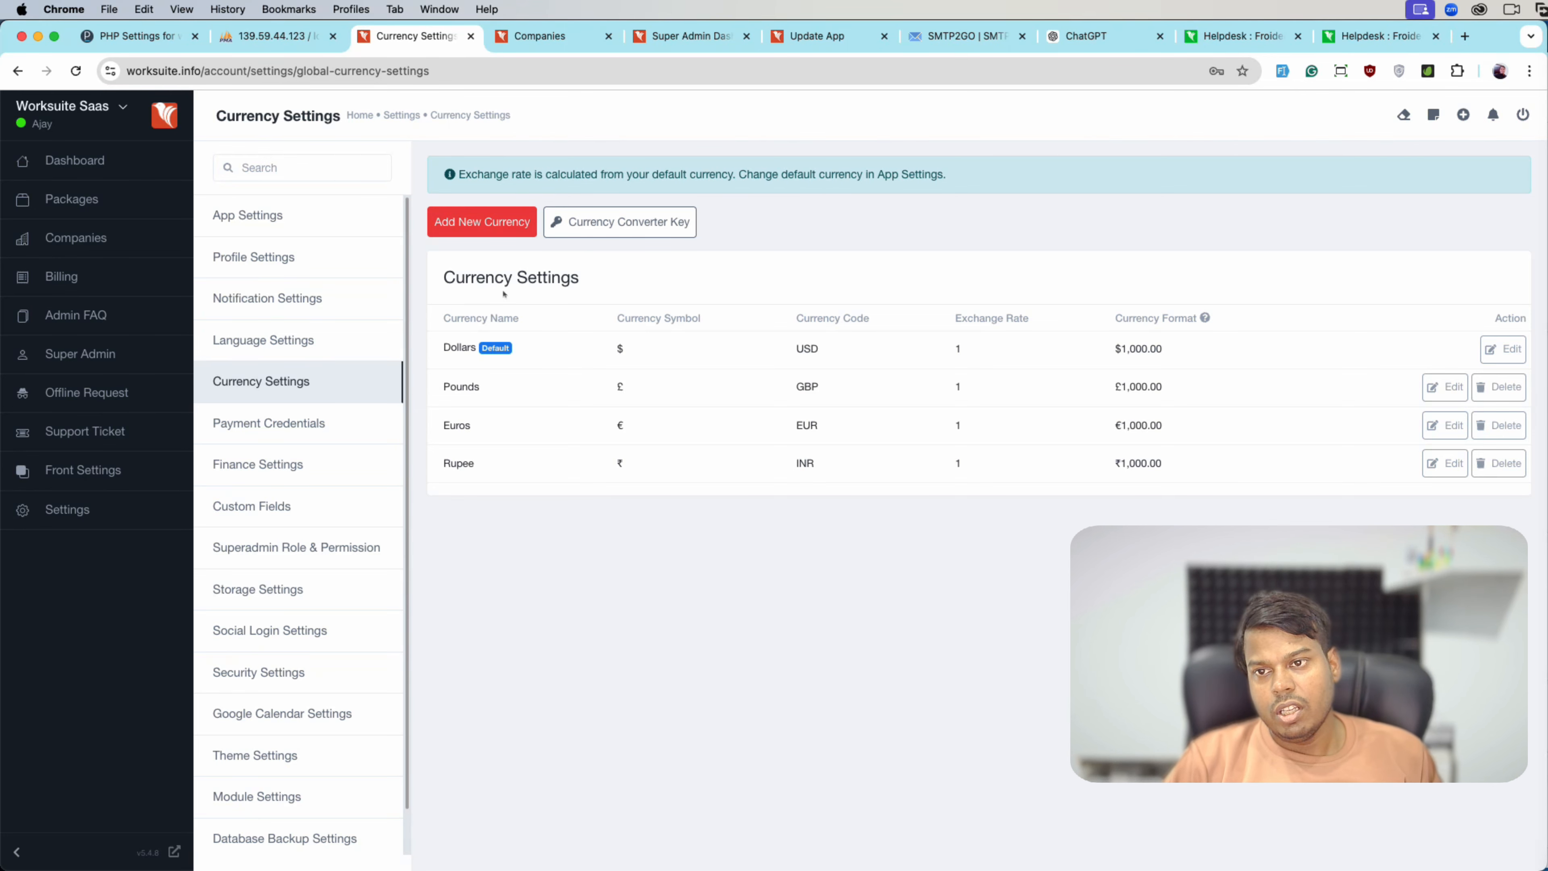
click(577, 227)
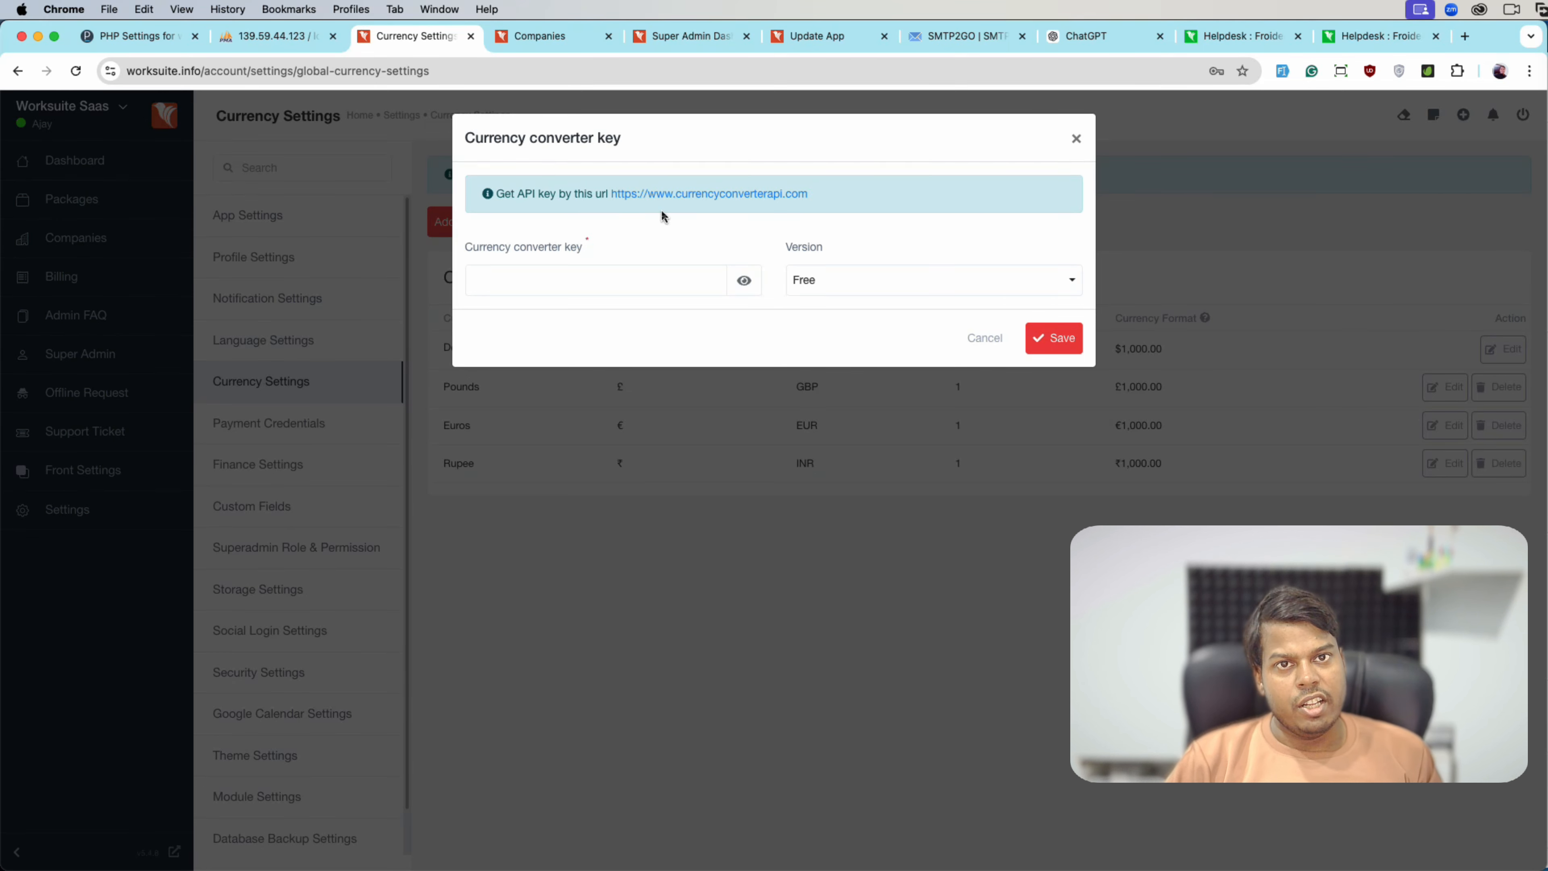
click(975, 338)
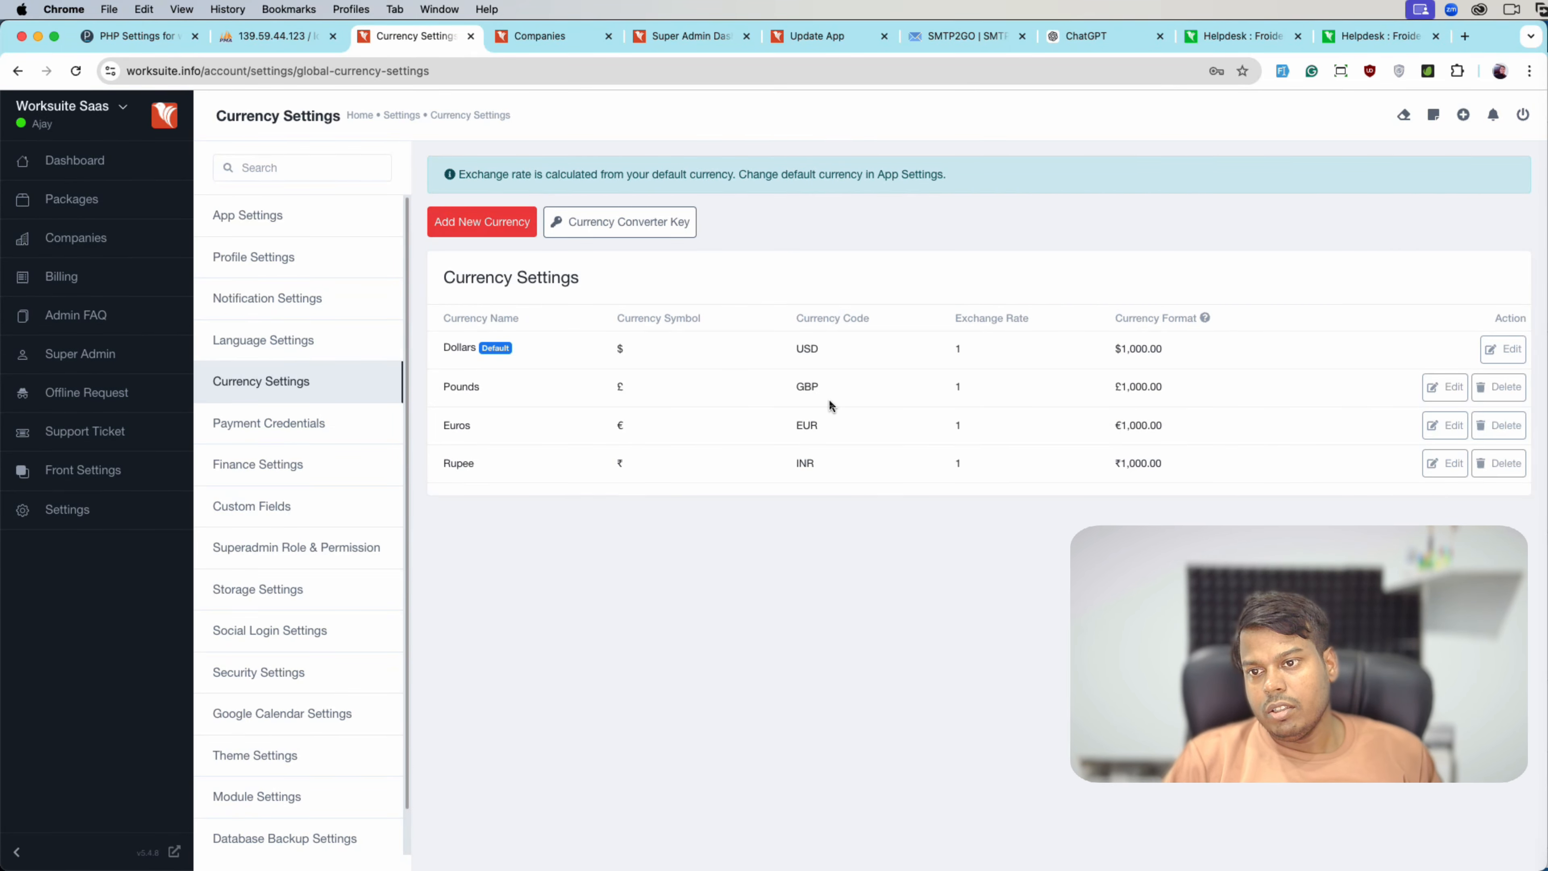
click(382, 441)
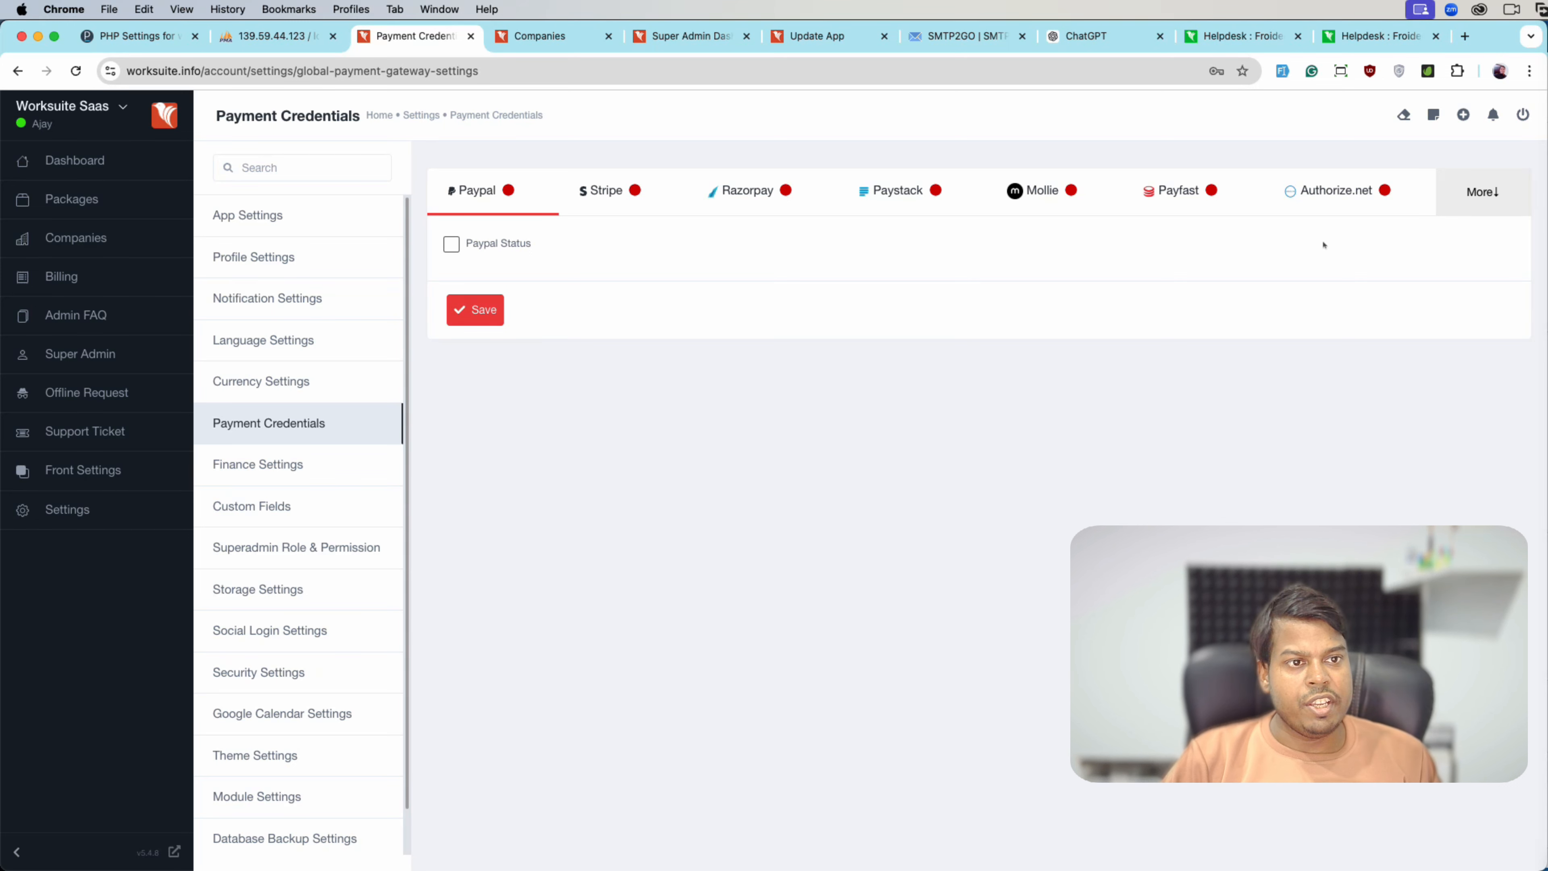
- Confirm the Offline Payment Method list and Offline Requests page are both empty, then go to Finance Settings
click(1483, 192)
click(1457, 232)
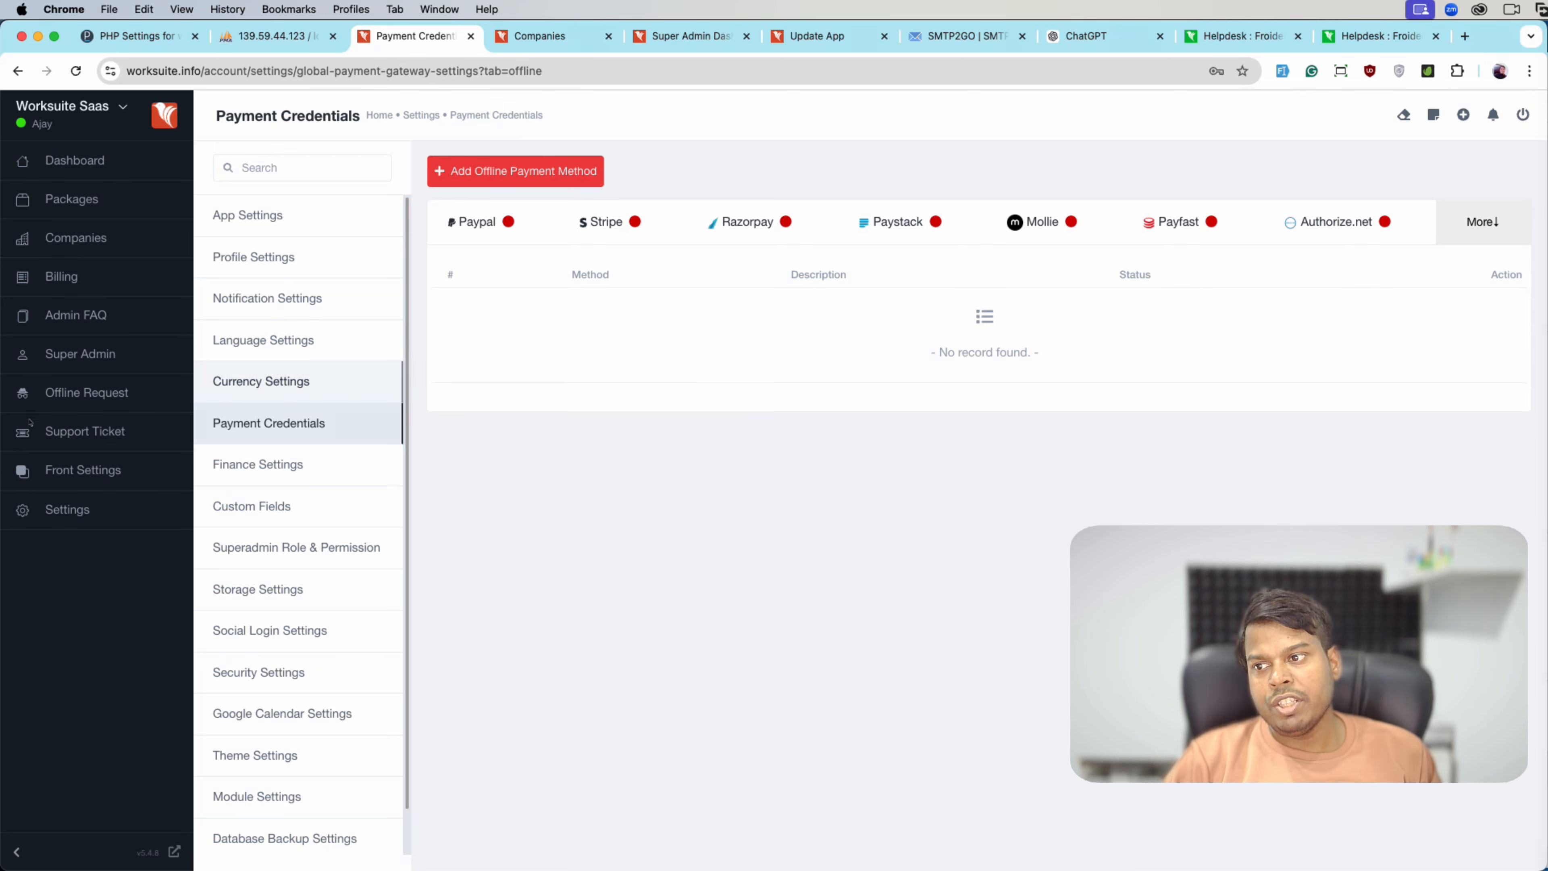
right_click(126, 384)
click(170, 388)
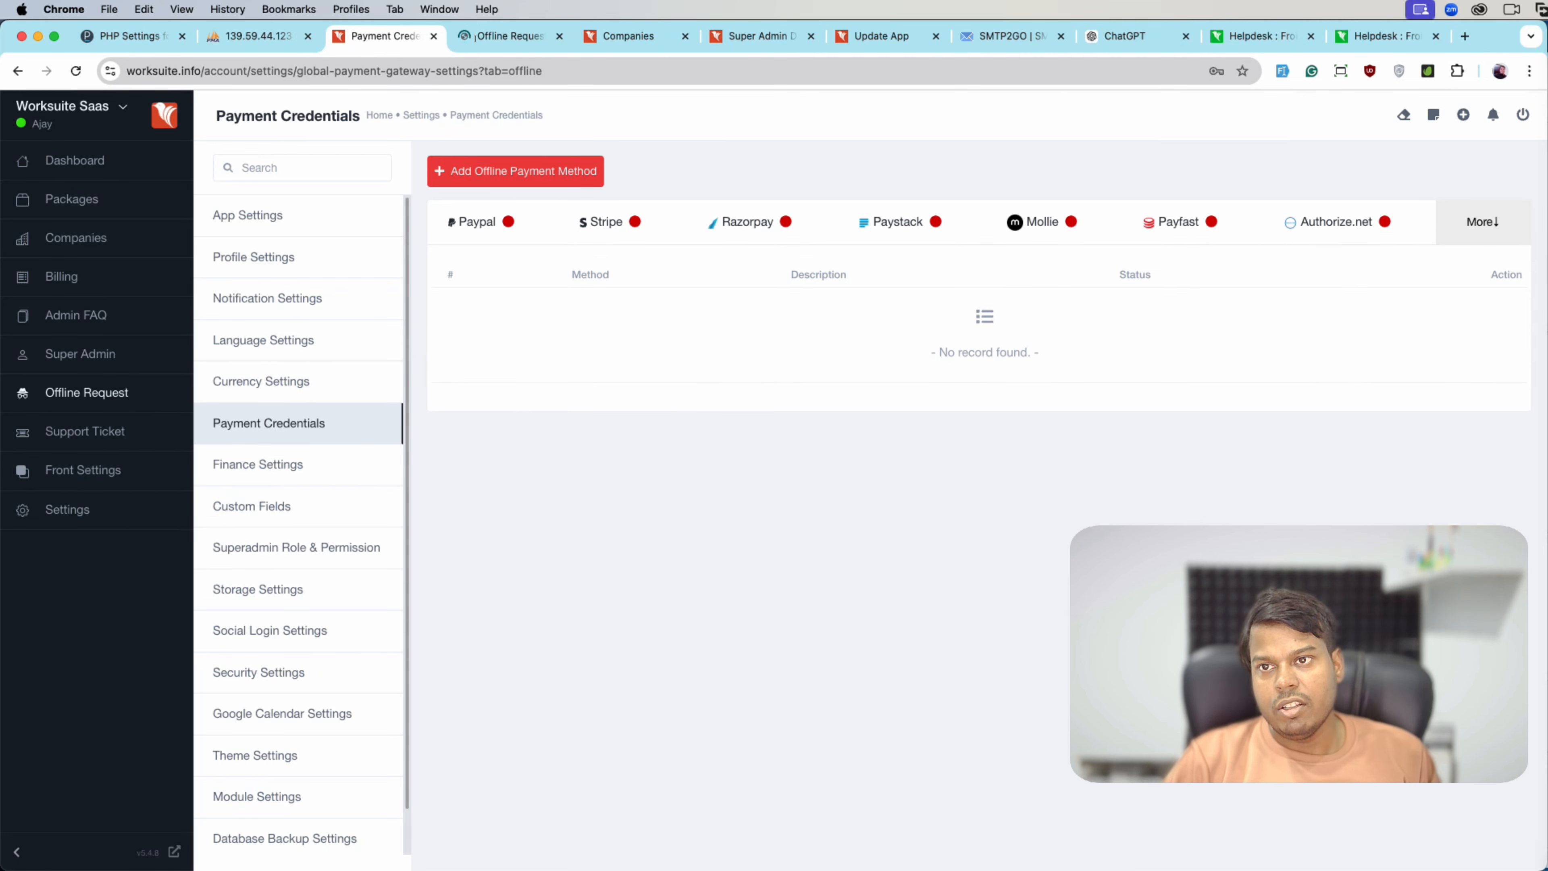
click(476, 38)
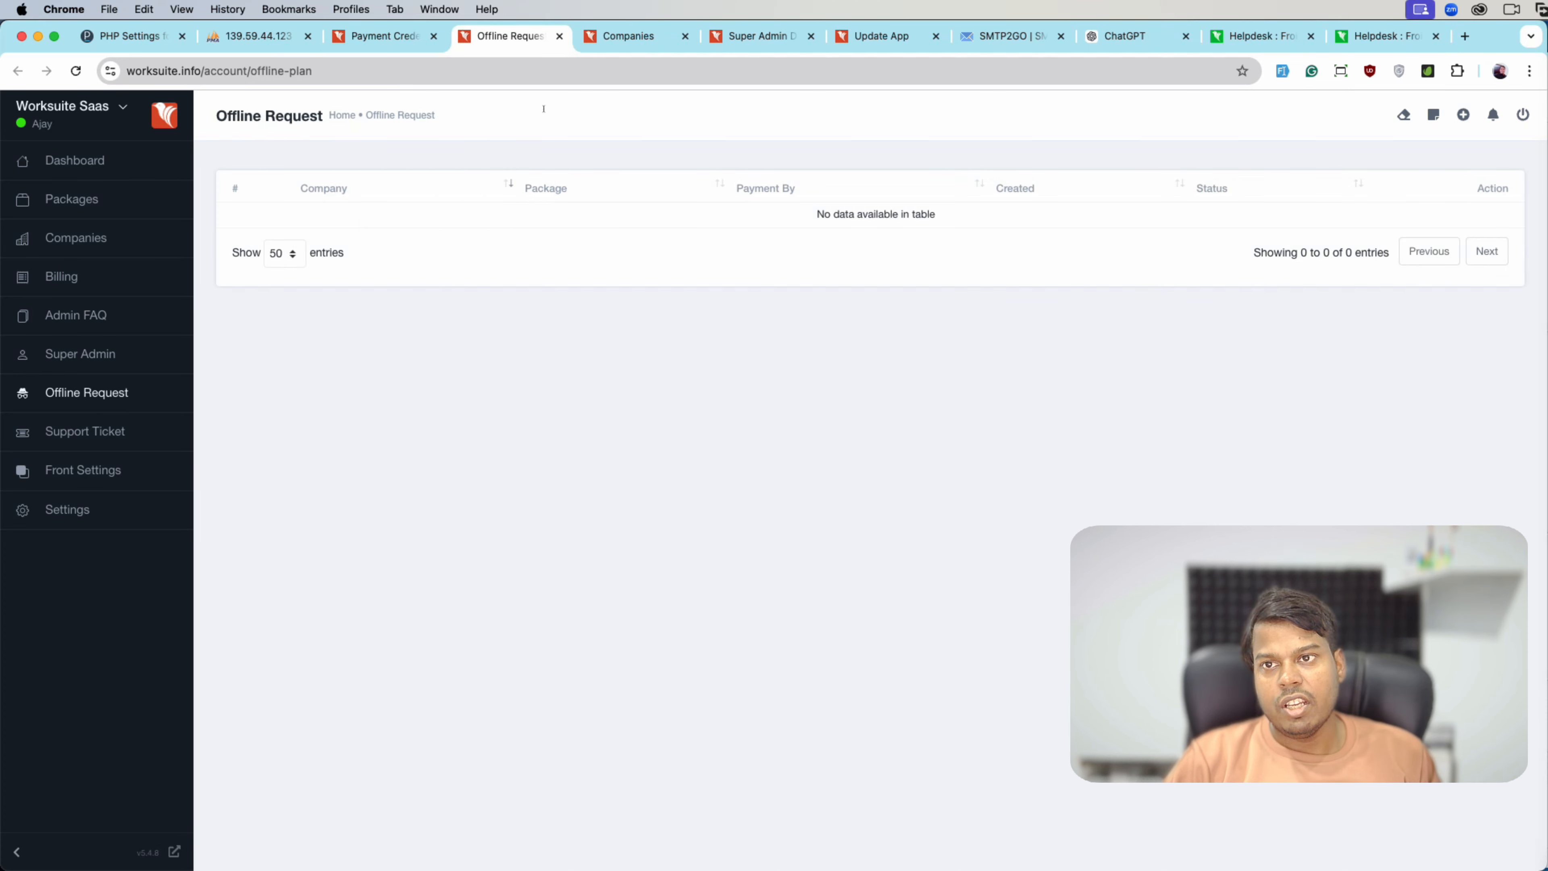
click(558, 37)
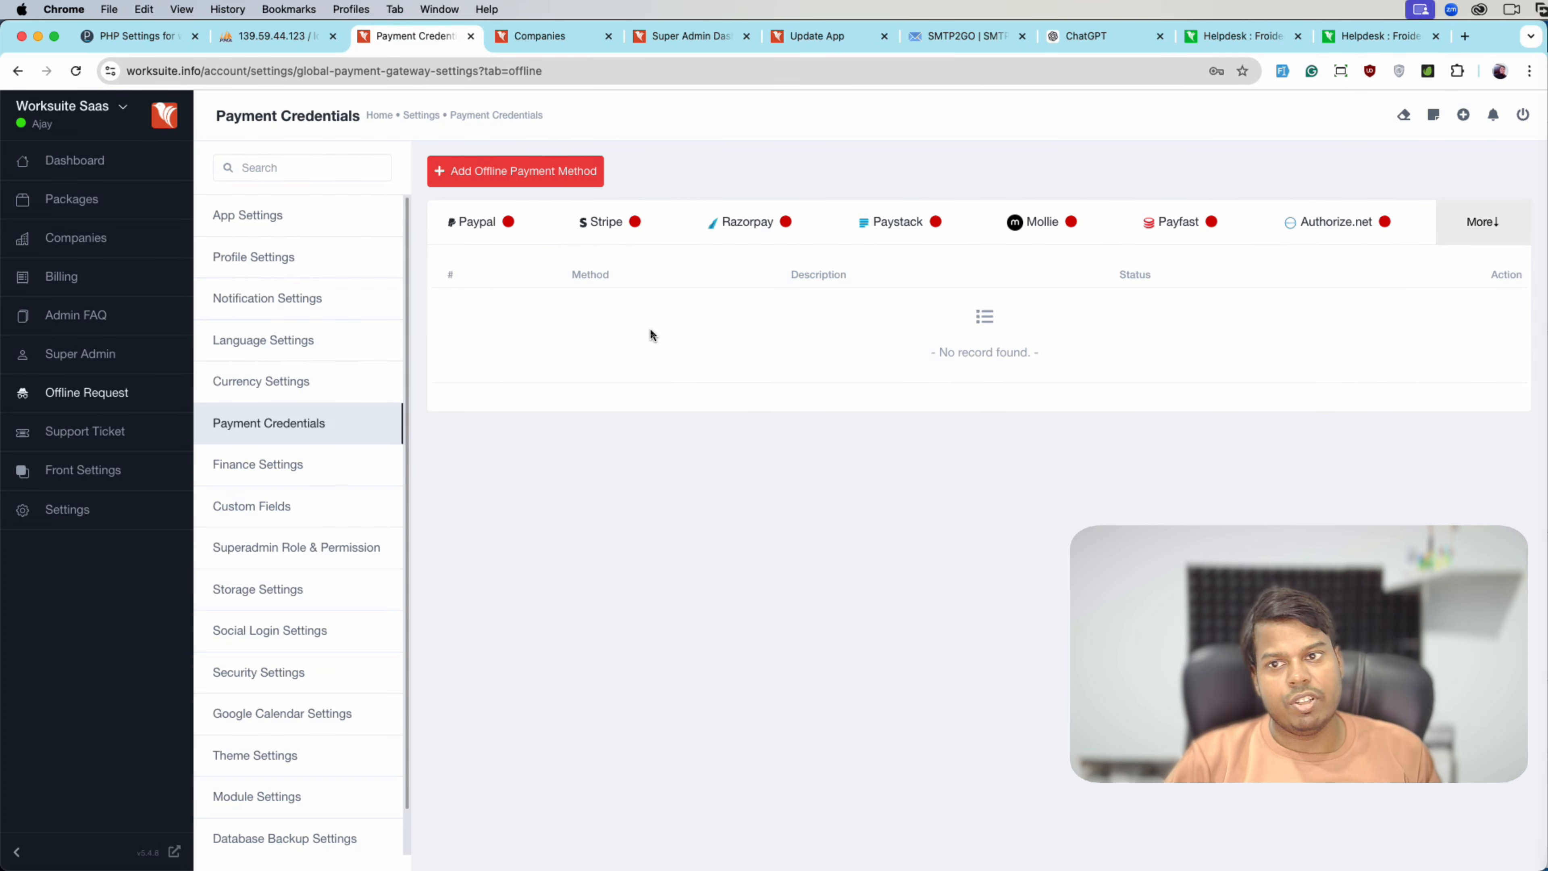
click(332, 481)
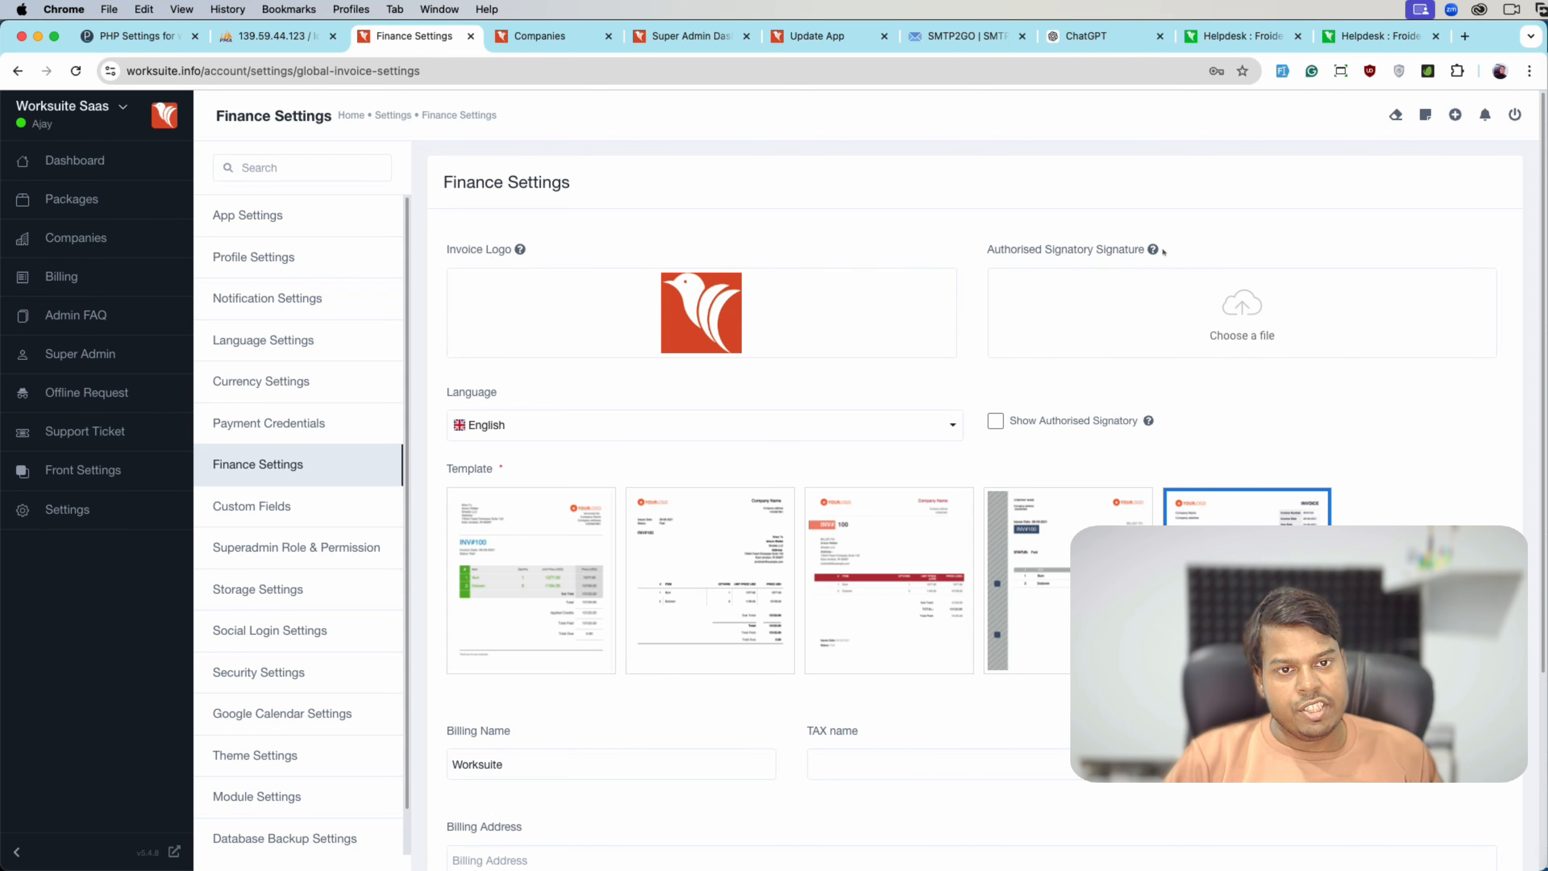
- Enable Show Authorised Signatory on invoices and keep the fifth invoice template selected
click(1045, 427)
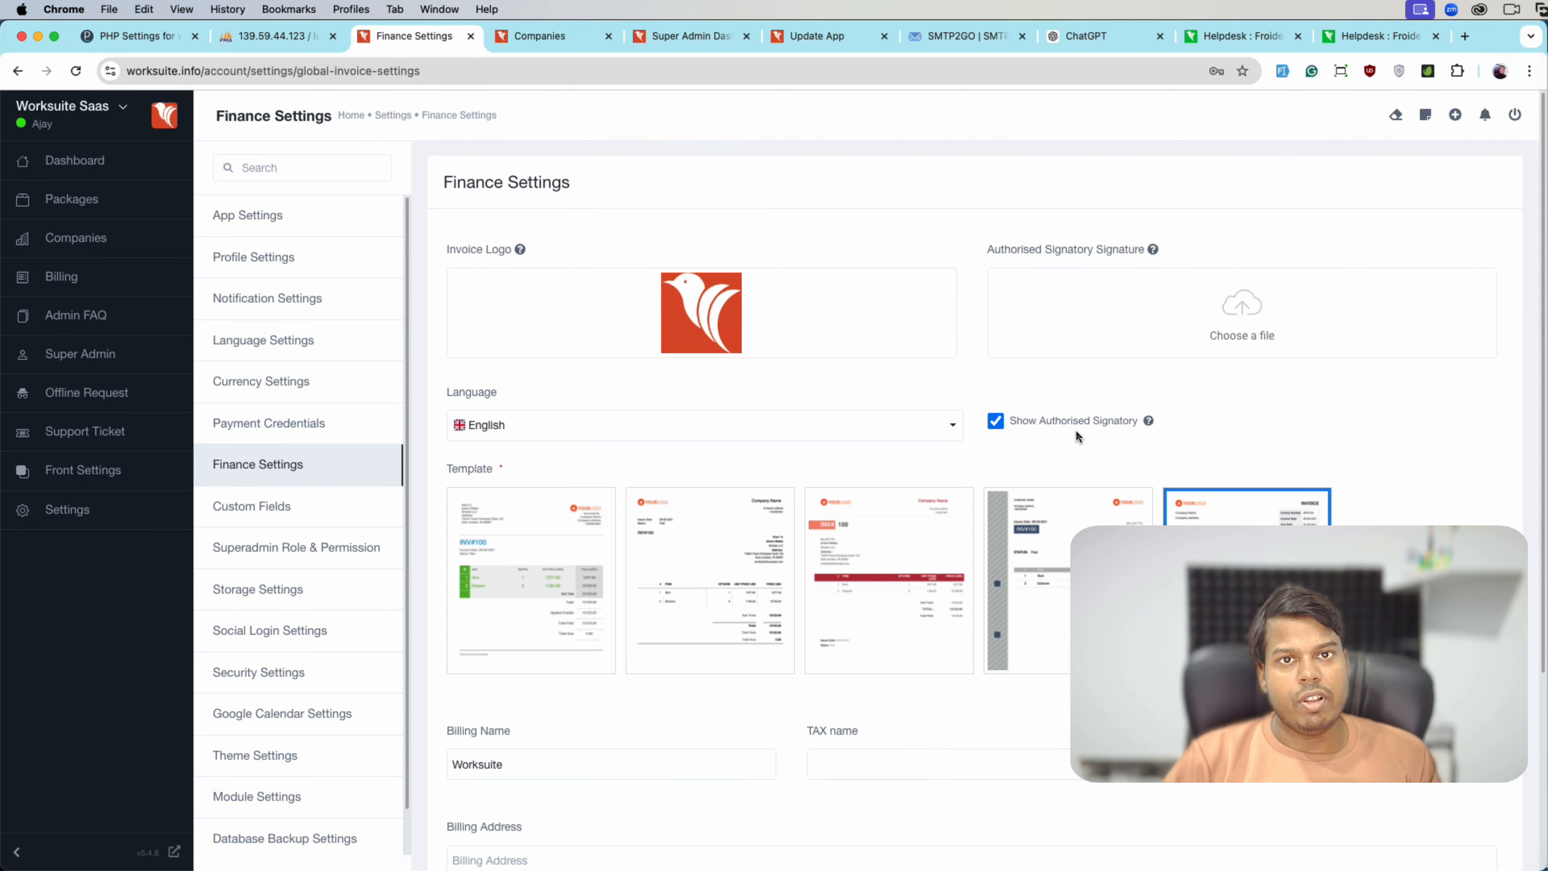
scroll(1075, 430, down, 4)
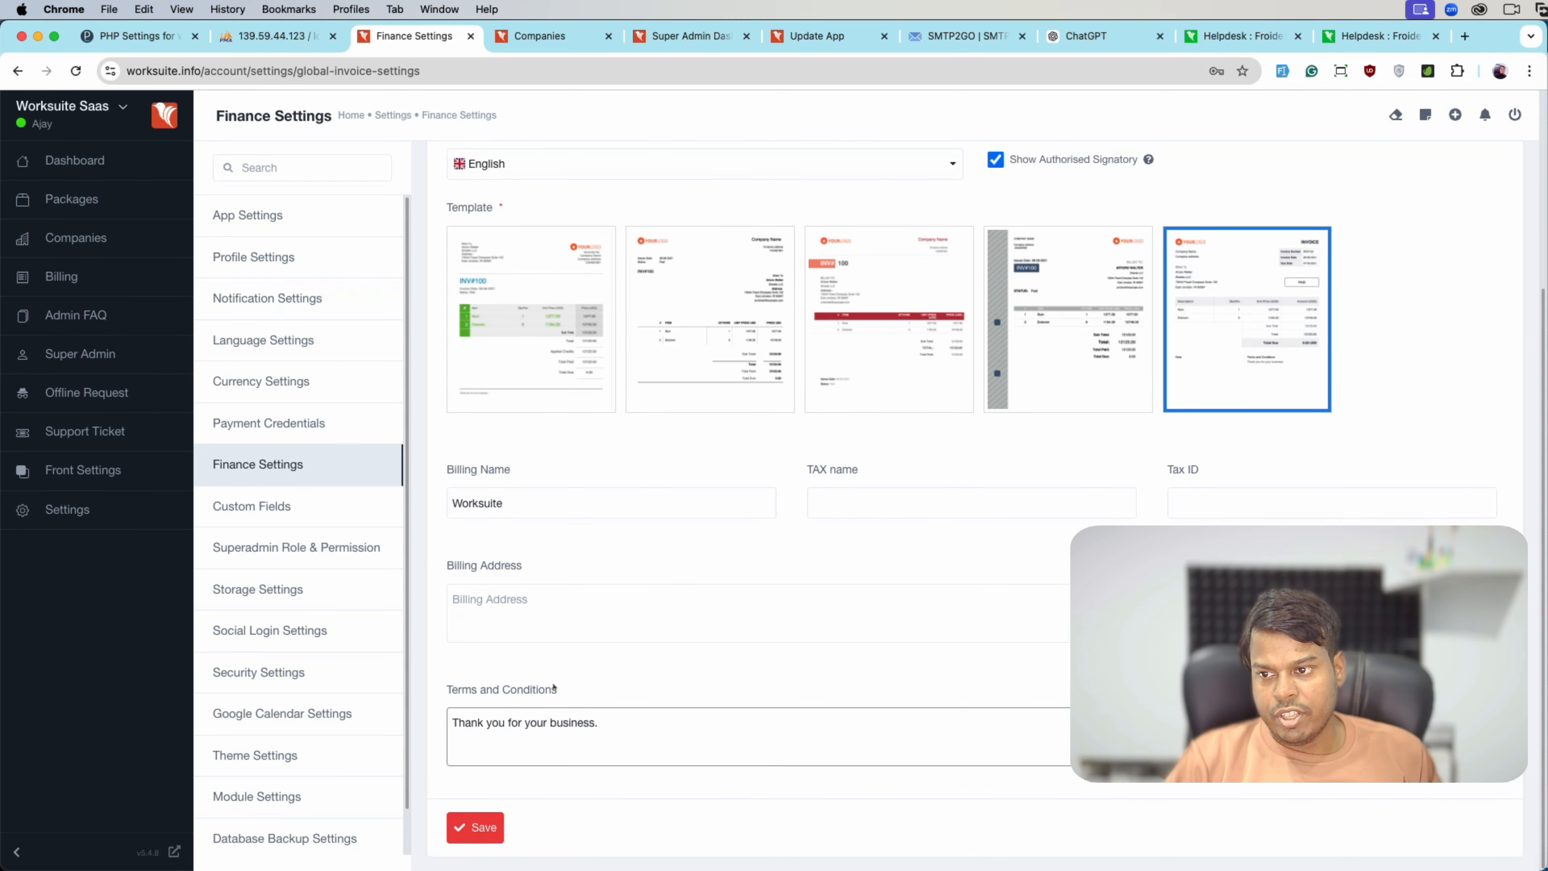
scroll(534, 435, up, 1)
click(517, 421)
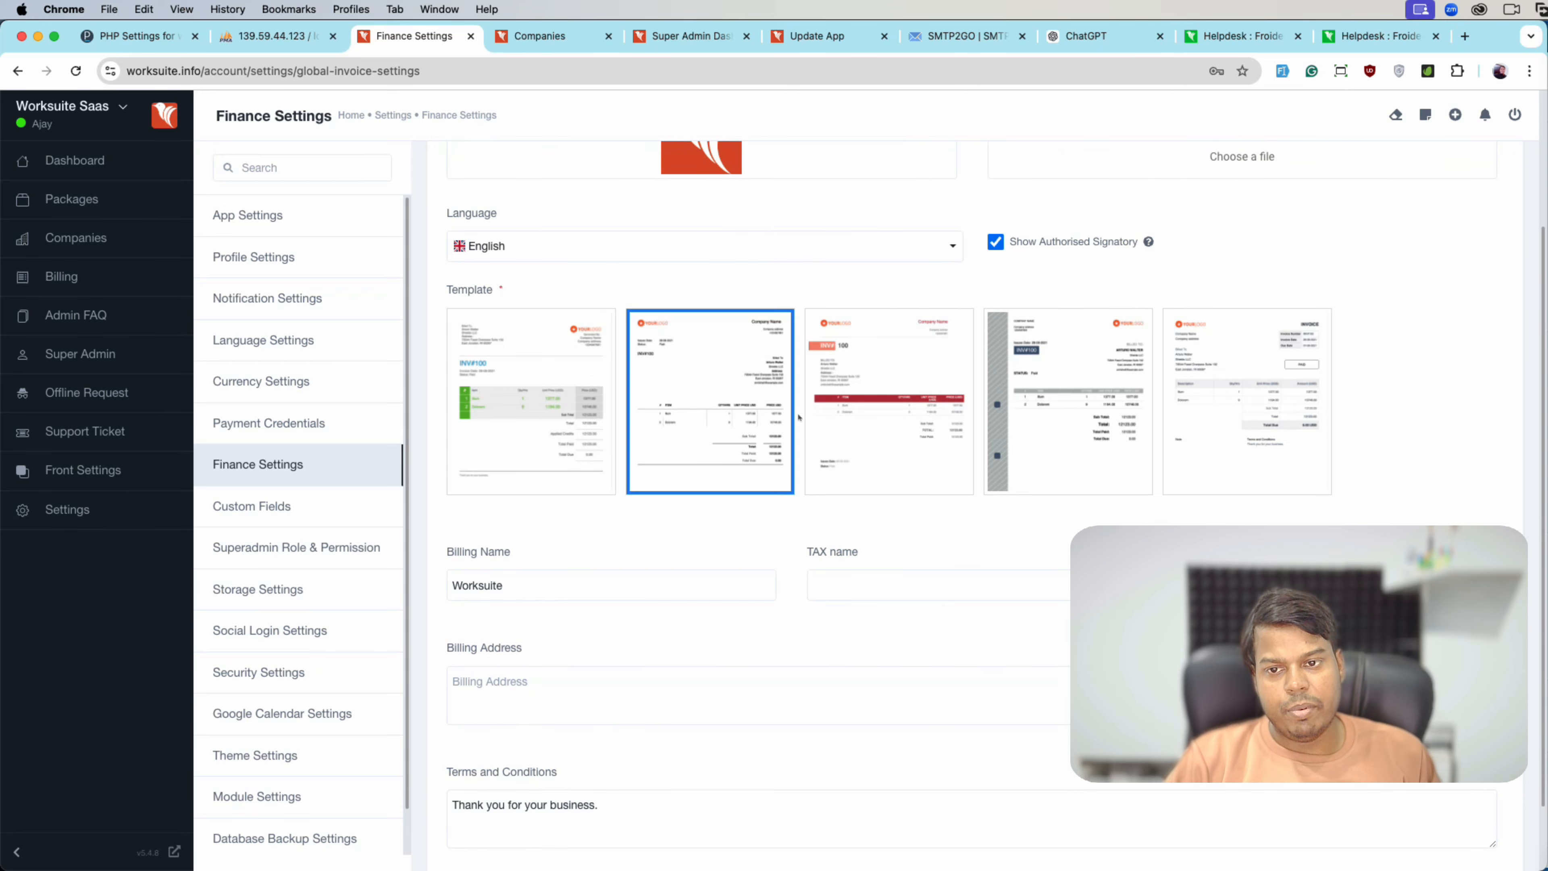
click(890, 421)
click(1317, 399)
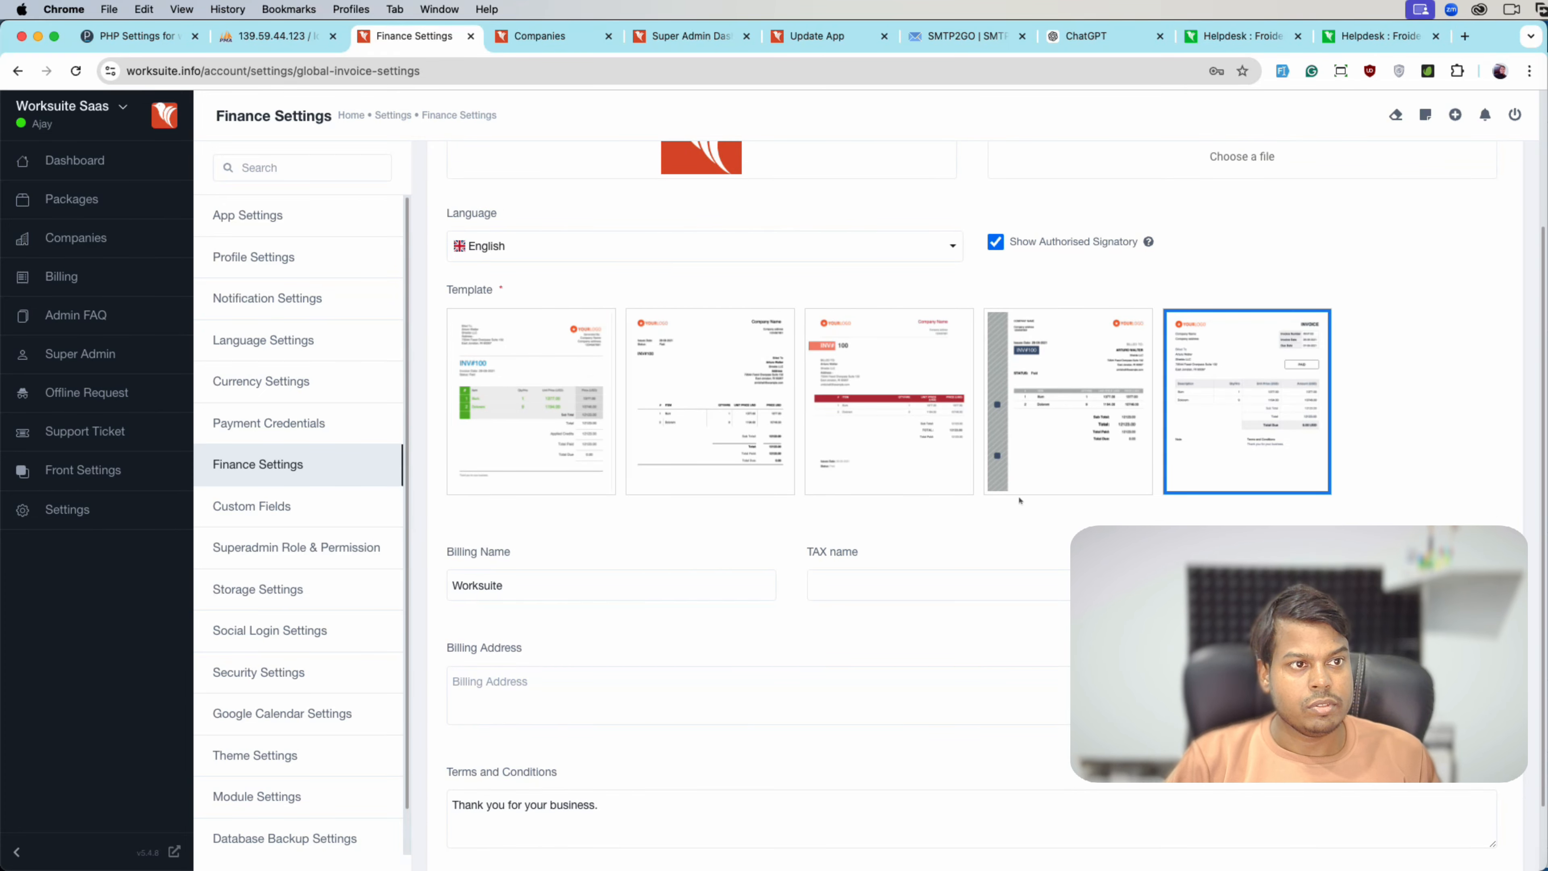
scroll(945, 538, down, 1)
click(252, 507)
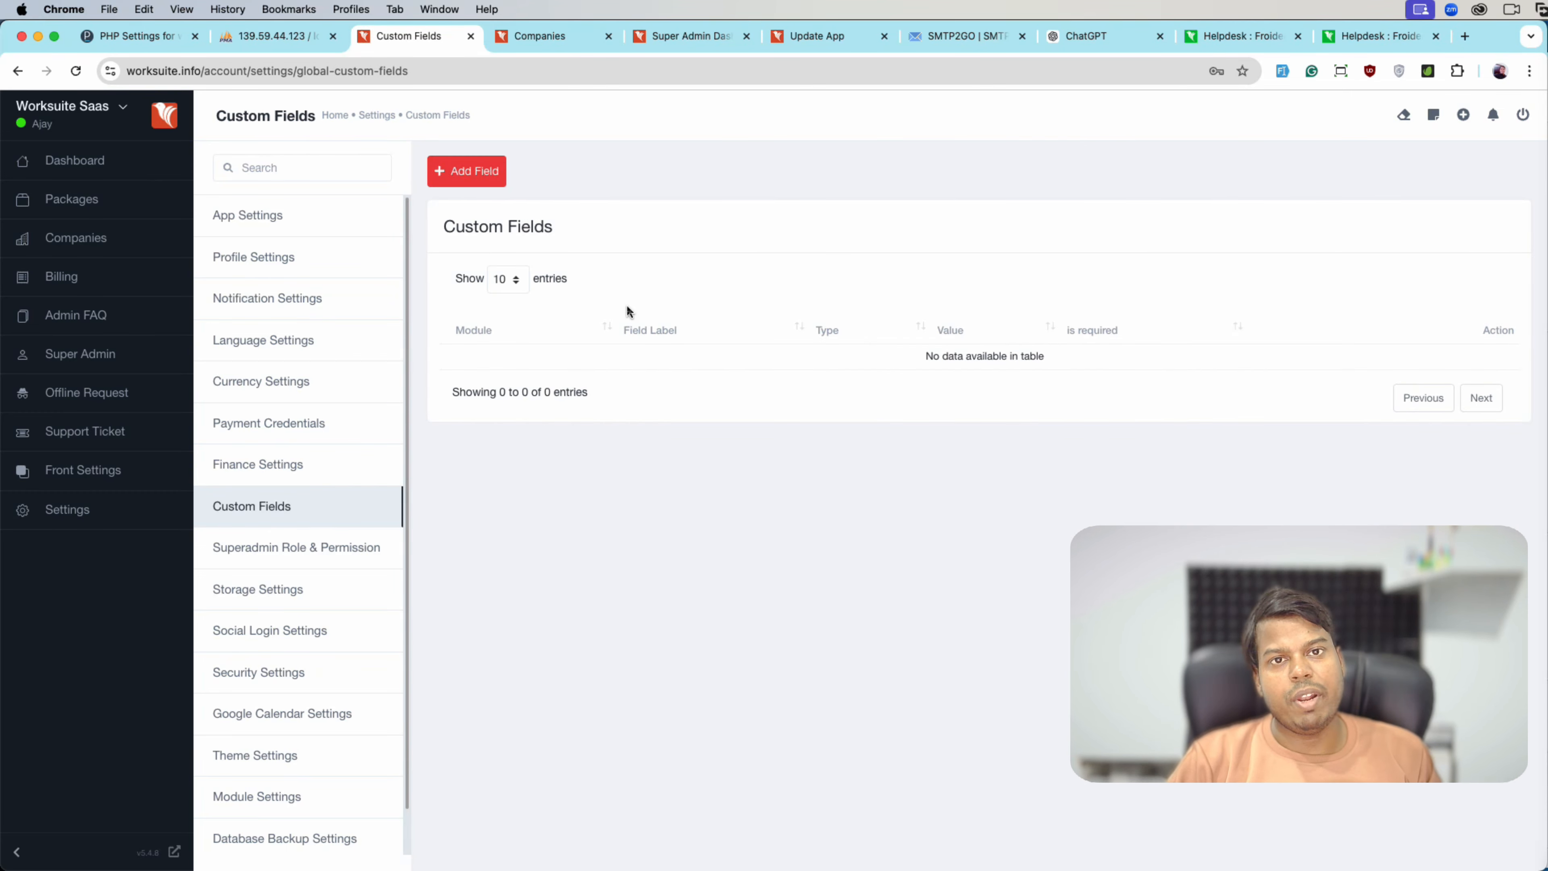
- Add a required Company text custom field labelled 'extra custom'
click(467, 171)
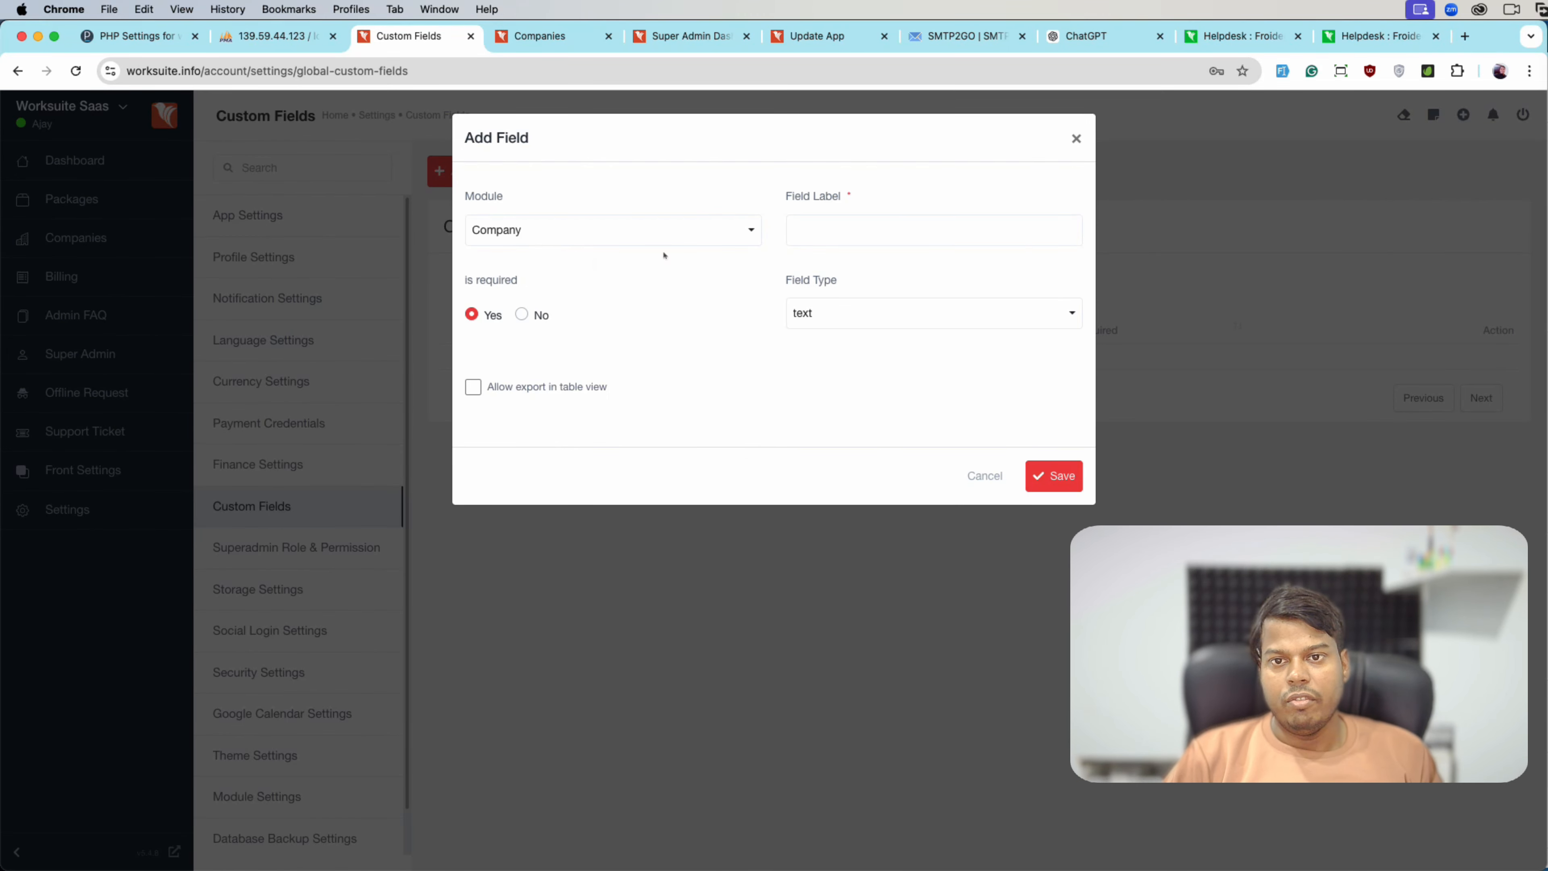
click(838, 242)
text(extrac)
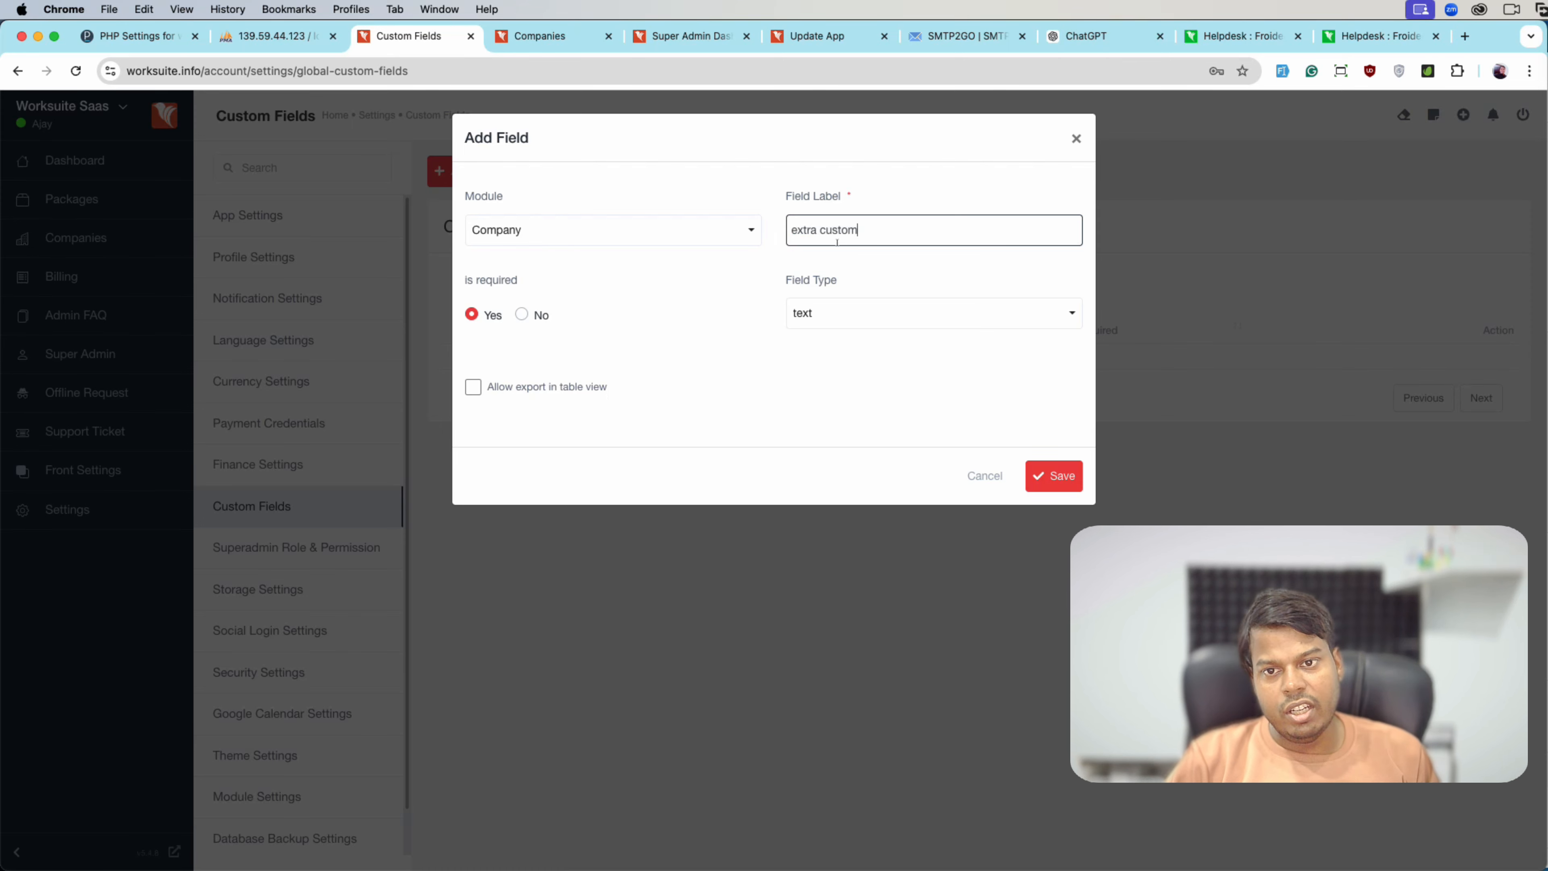
click(1054, 476)
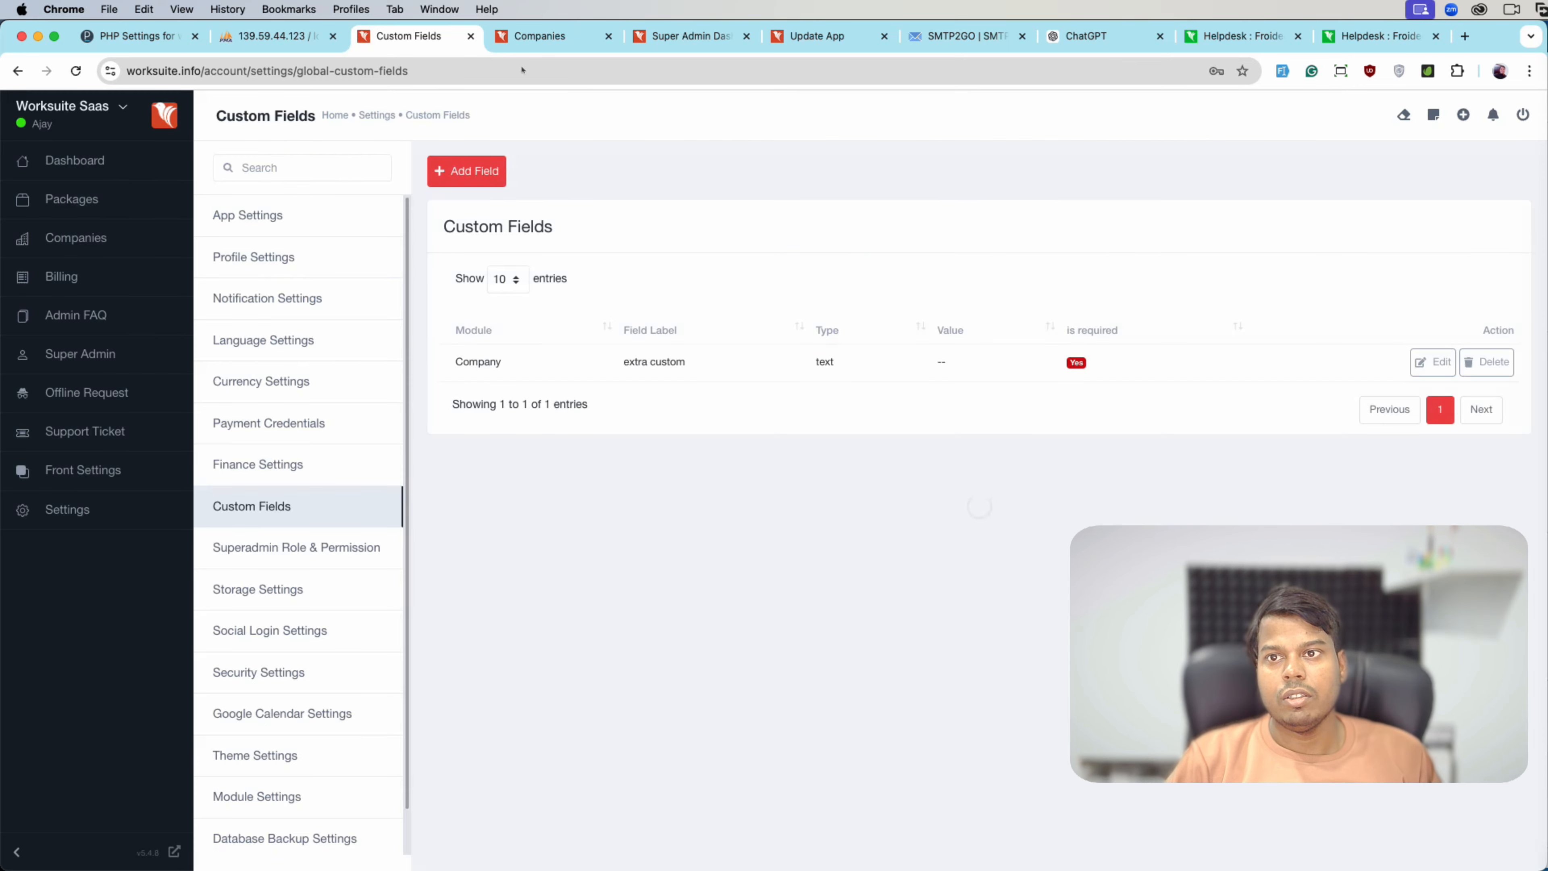
- Check that 'extra custom' appears on the Add Company form, then return to settings
click(515, 47)
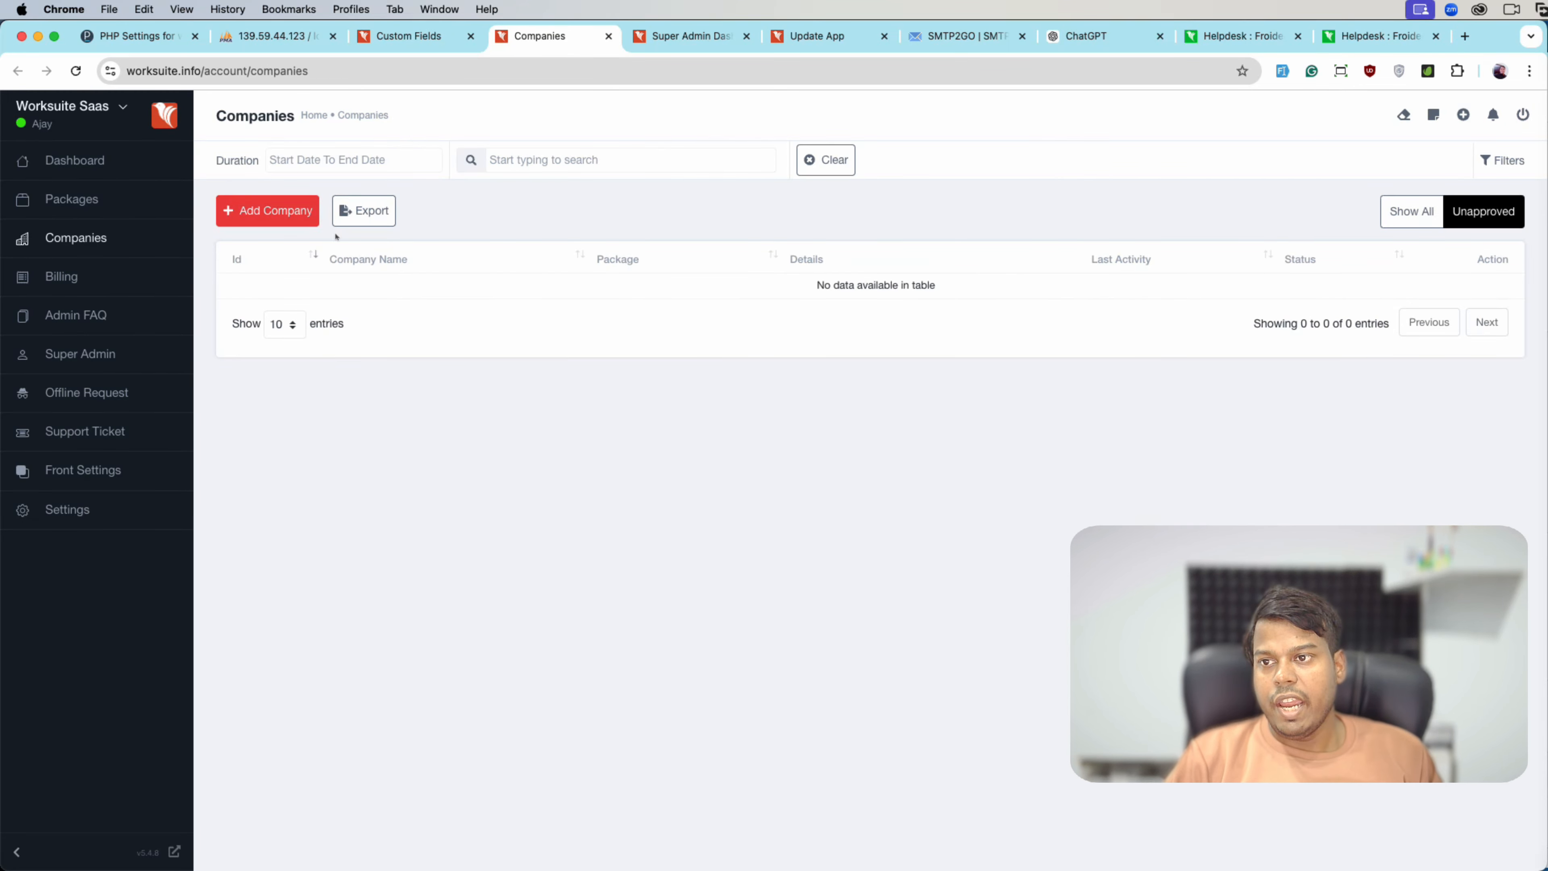
click(314, 221)
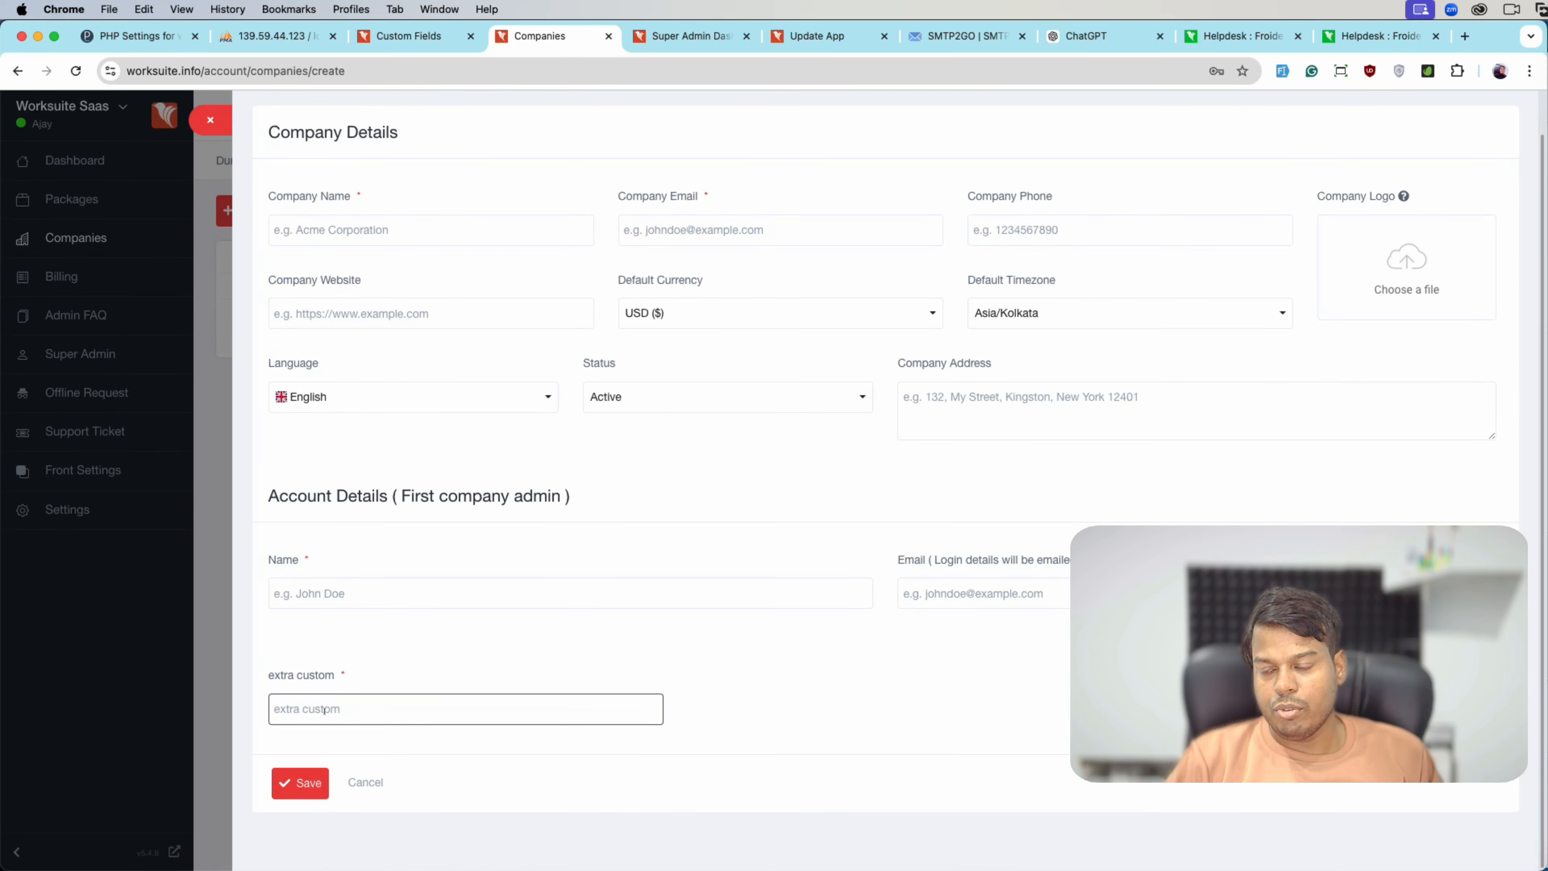
click(208, 121)
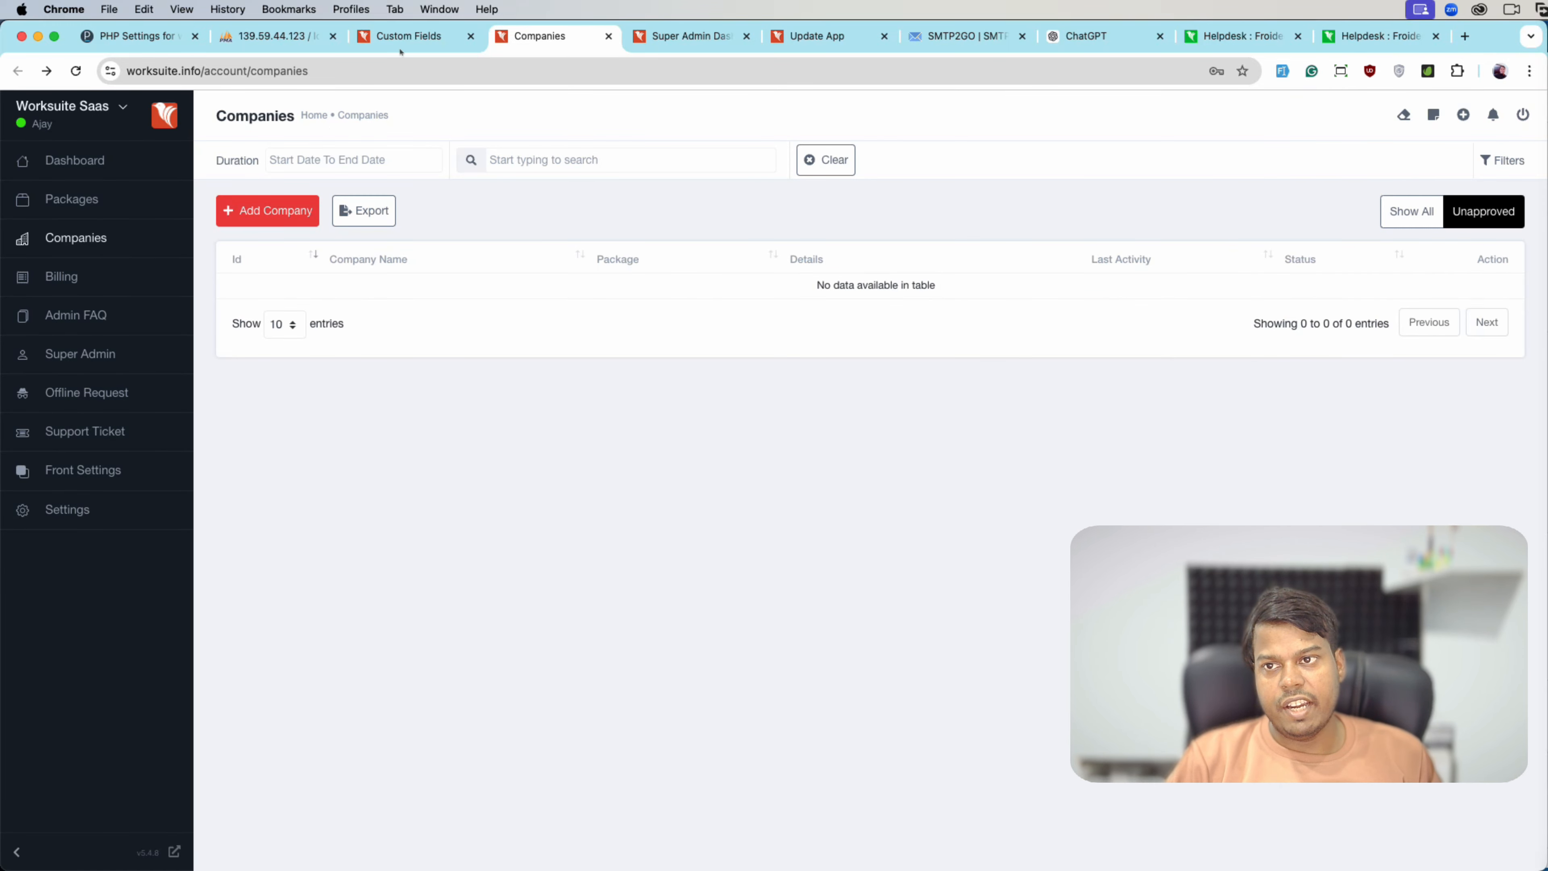
click(400, 48)
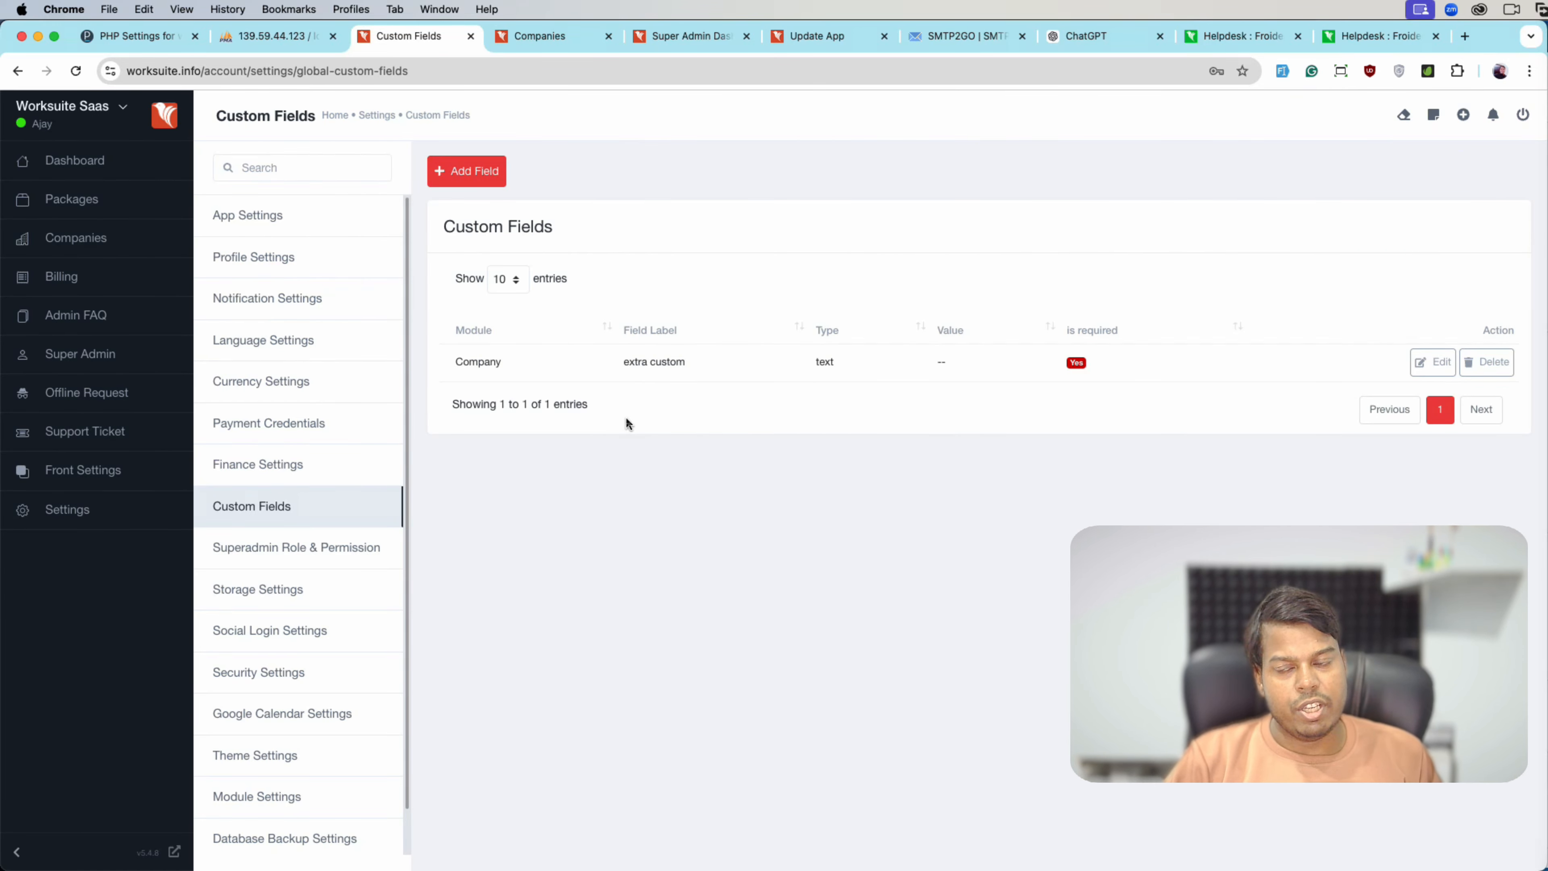
click(297, 547)
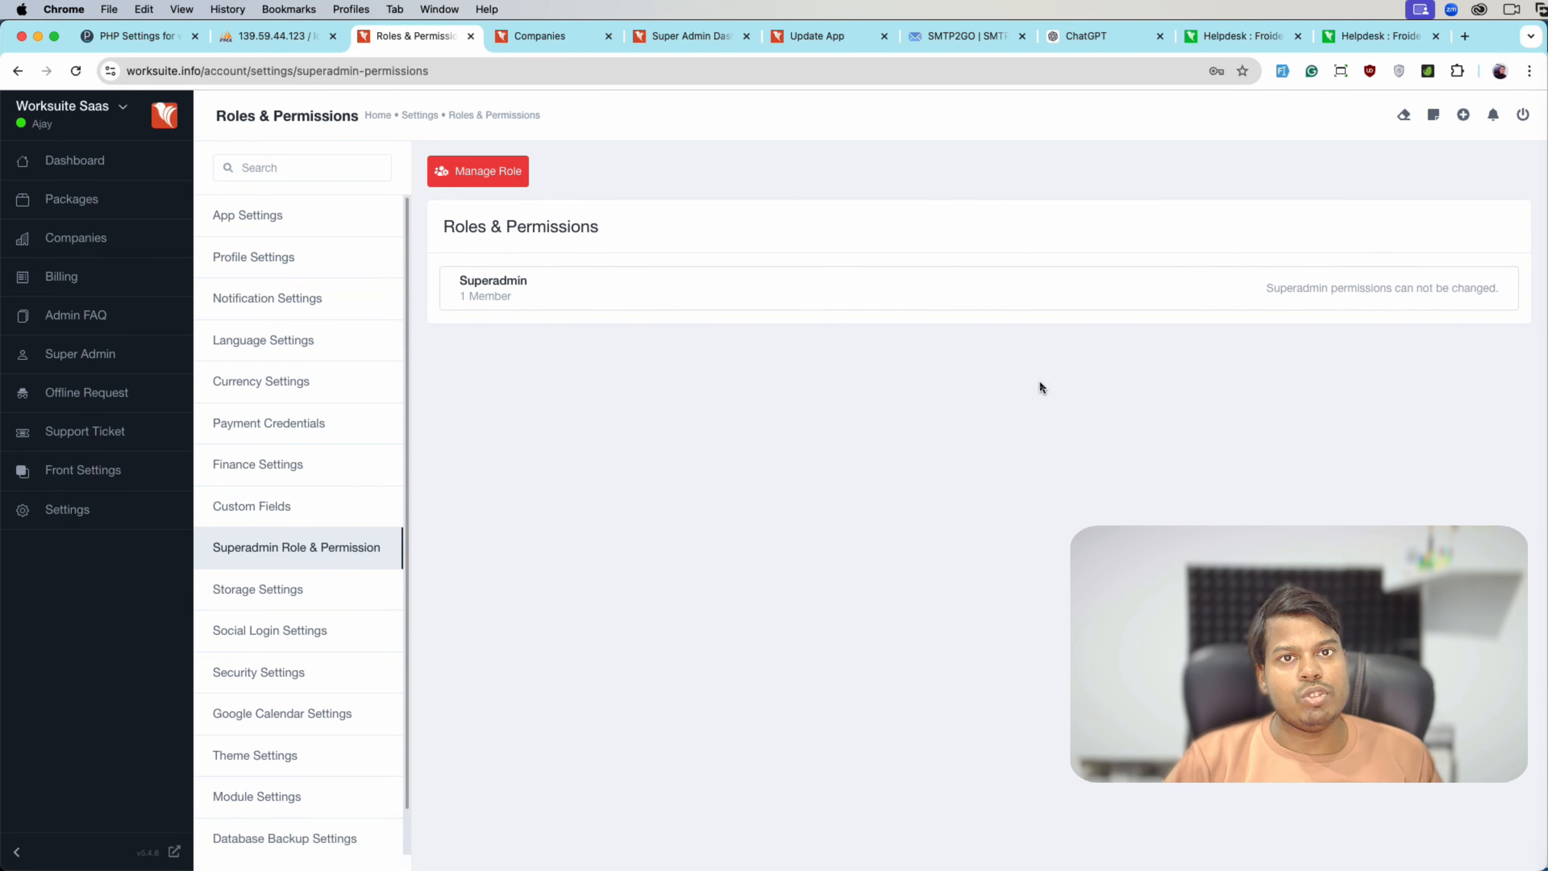
- Create a Finance role importing its permissions from Superadmin
click(515, 172)
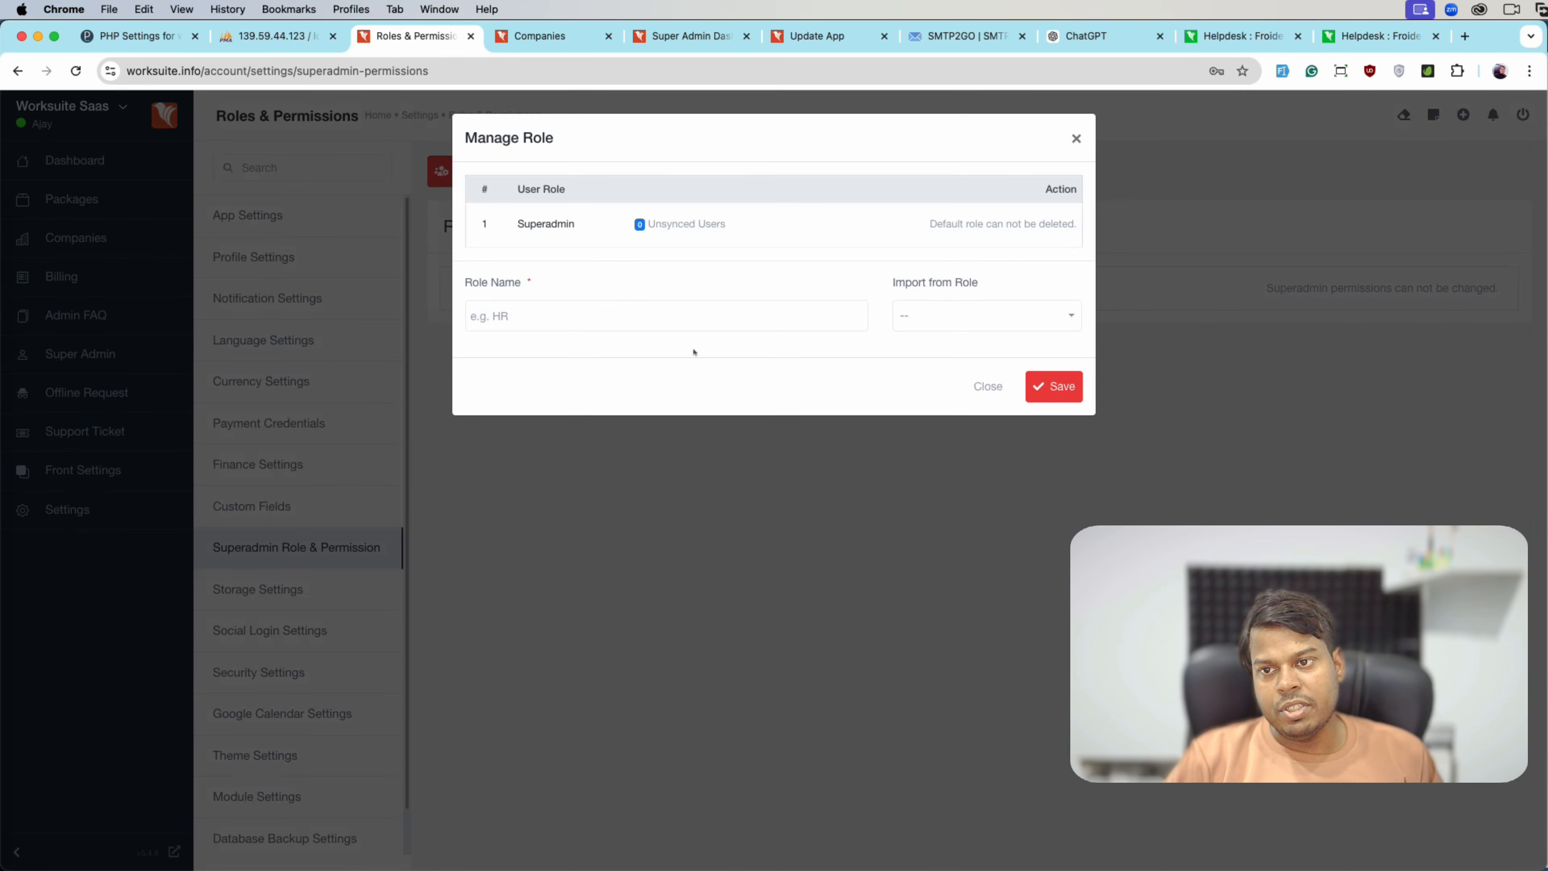
text(Finamce)
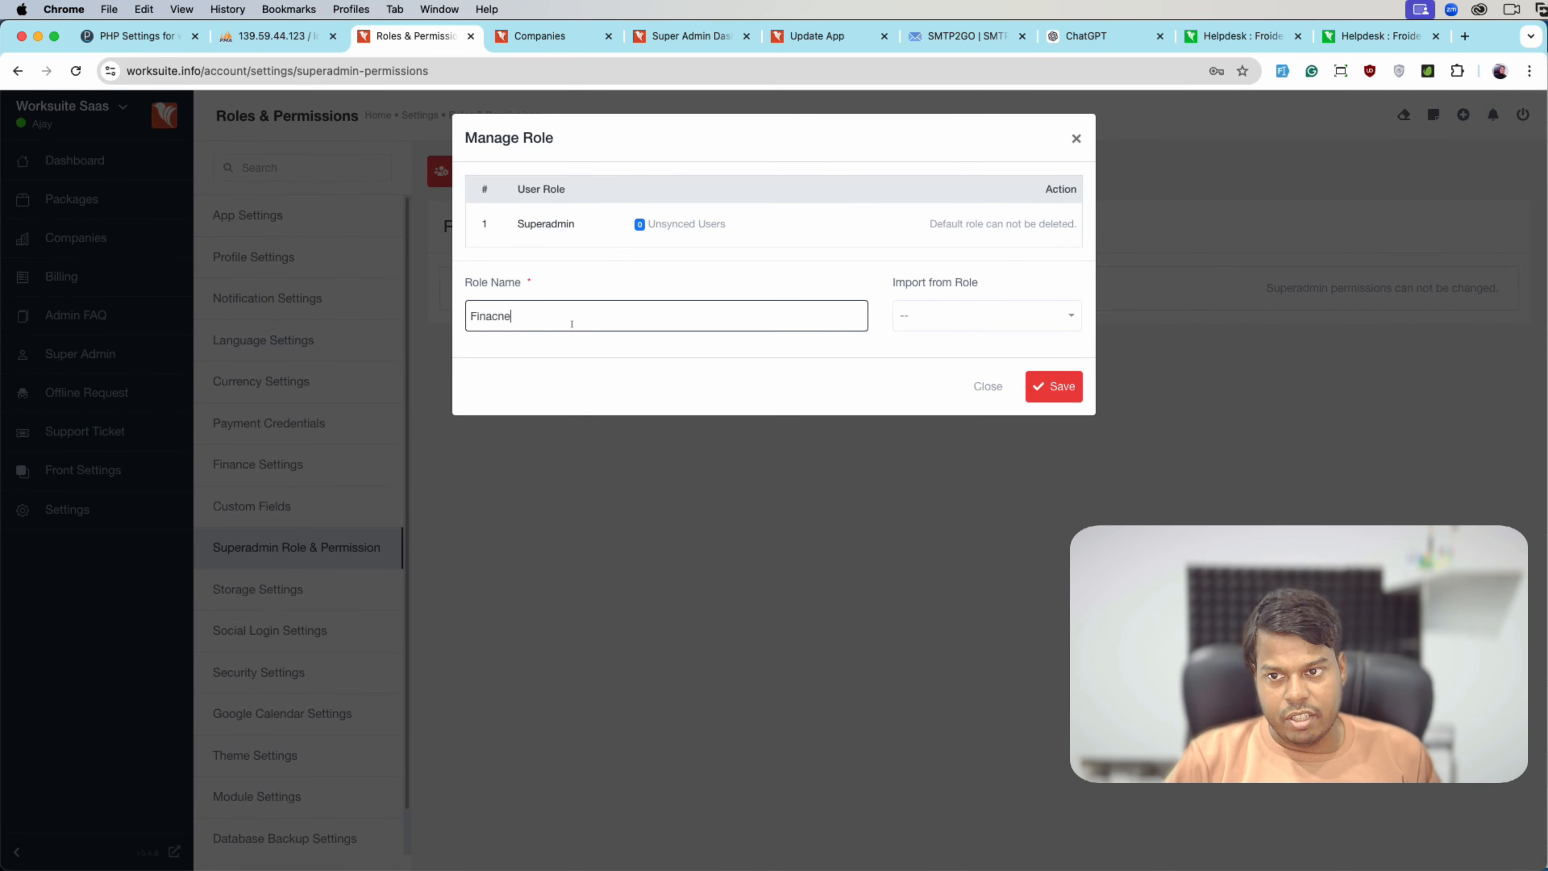
key(BackSpace)
key(BackSpace)
key(BackSpace)
text(nc)
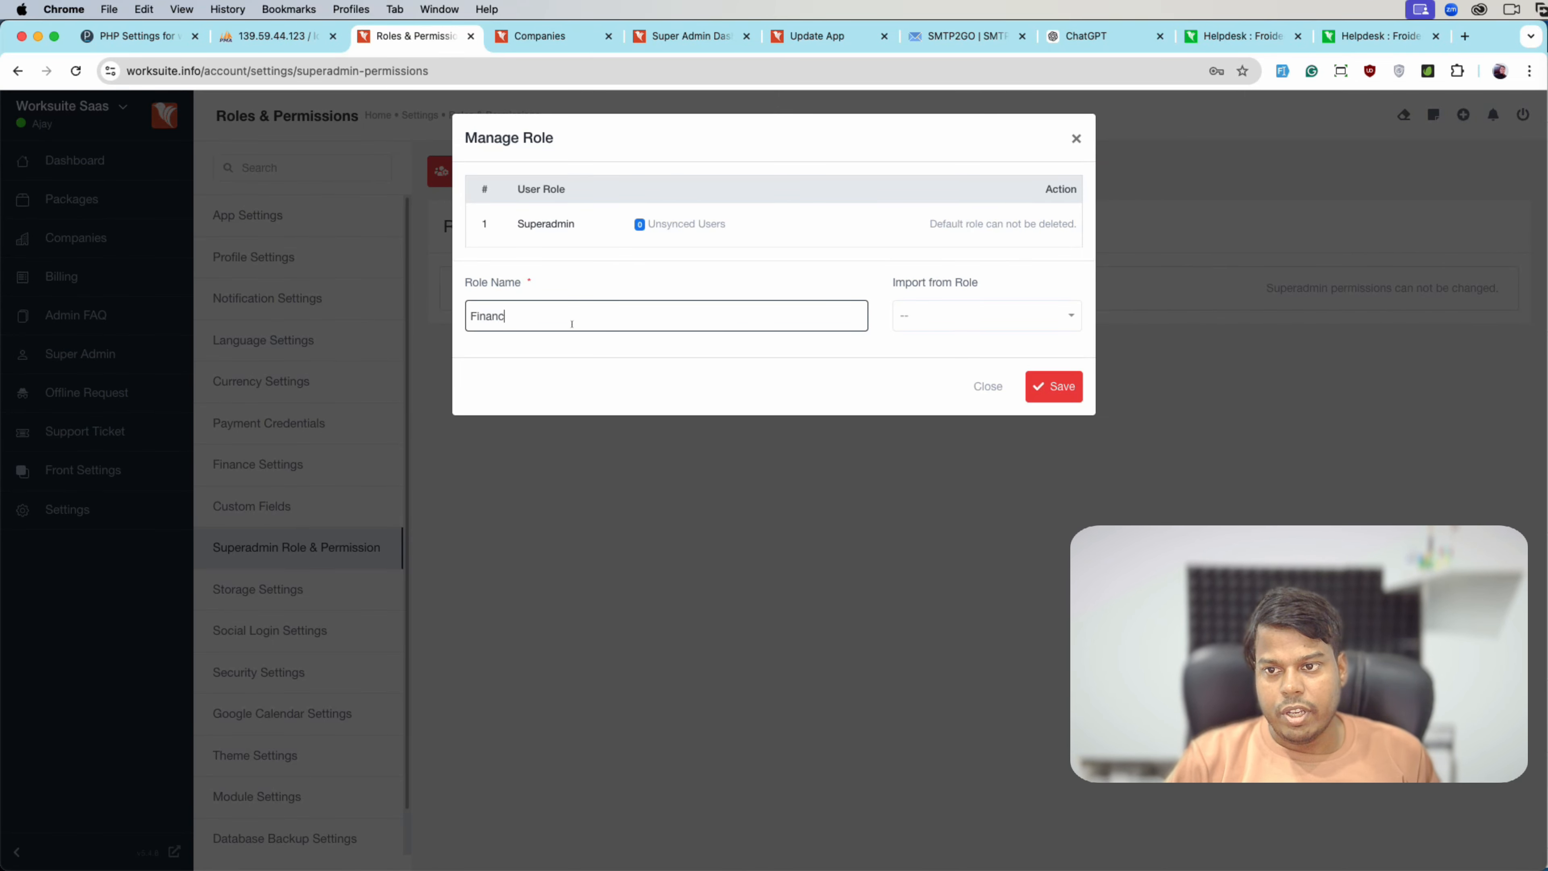
click(1037, 316)
click(1056, 381)
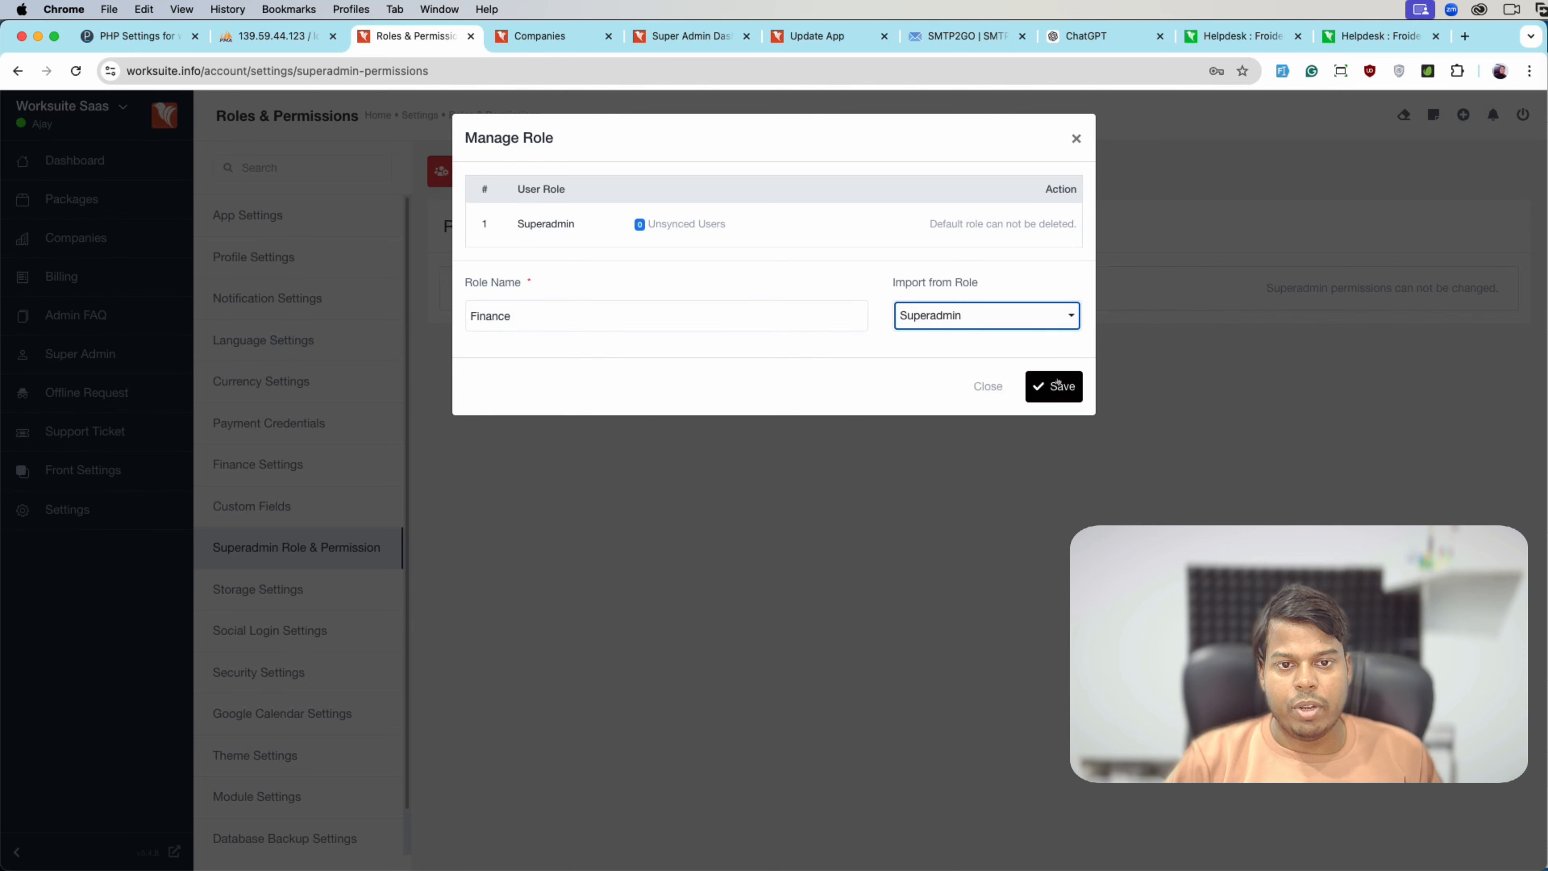
click(1057, 384)
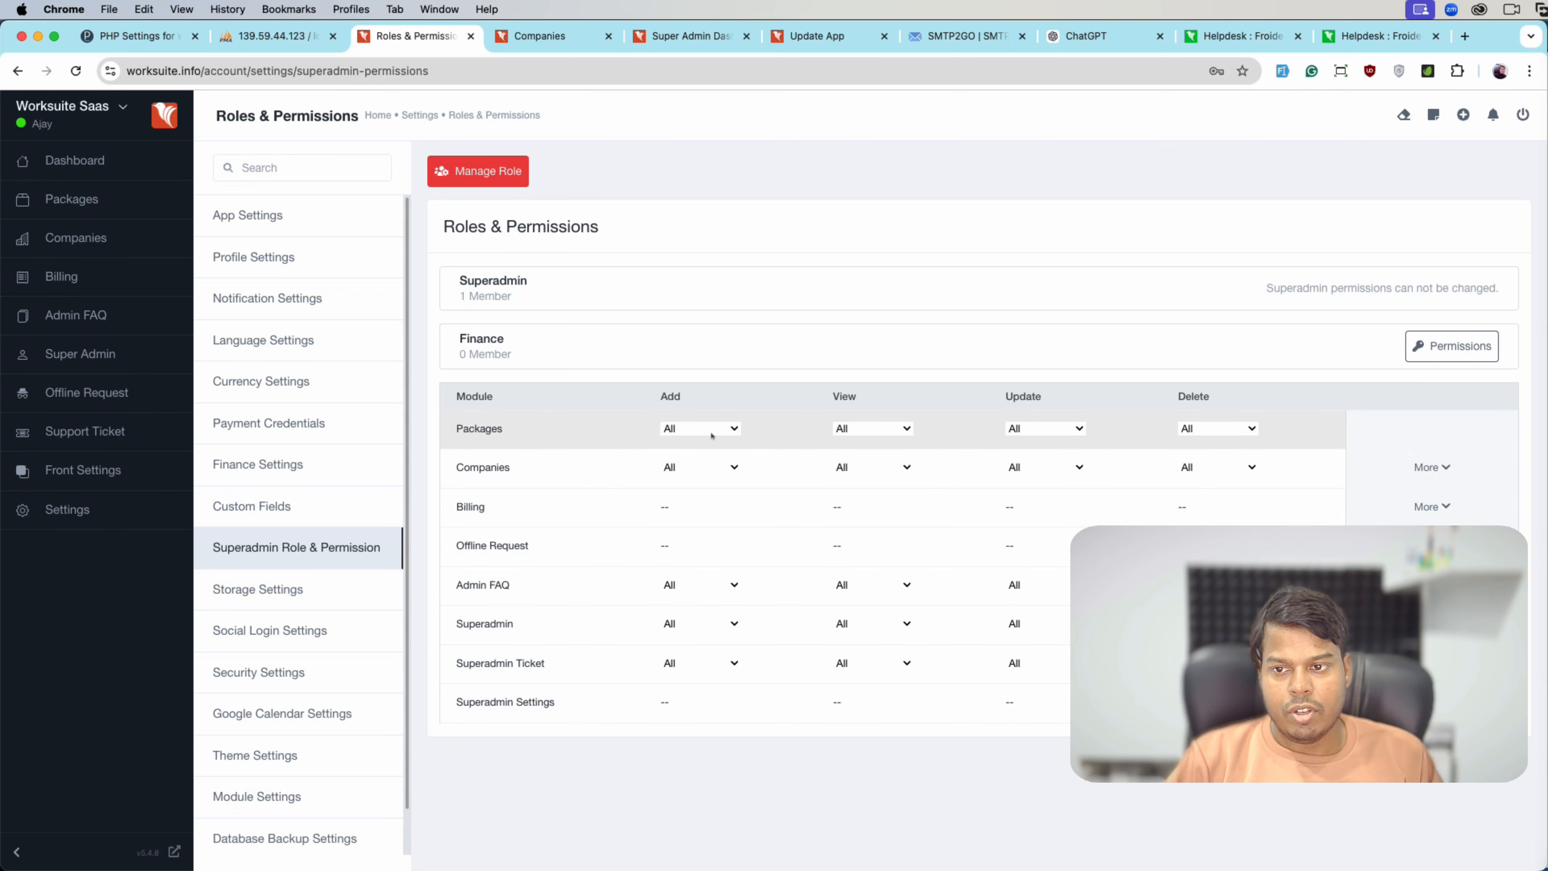
- Set the Finance role's Companies Add, View, Update and Delete permissions to None
click(696, 466)
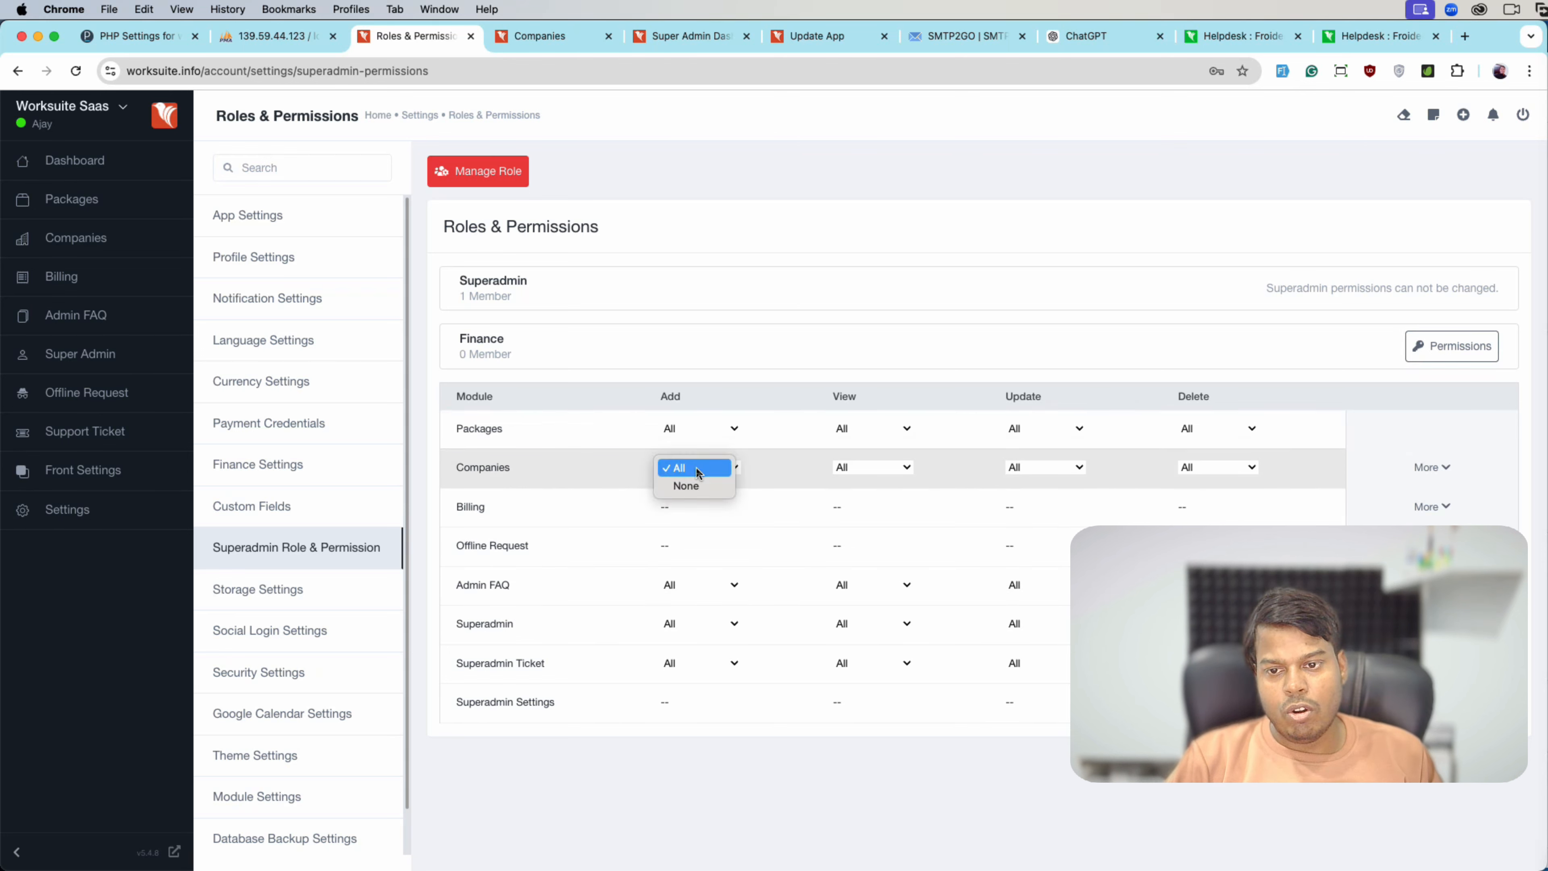
click(689, 488)
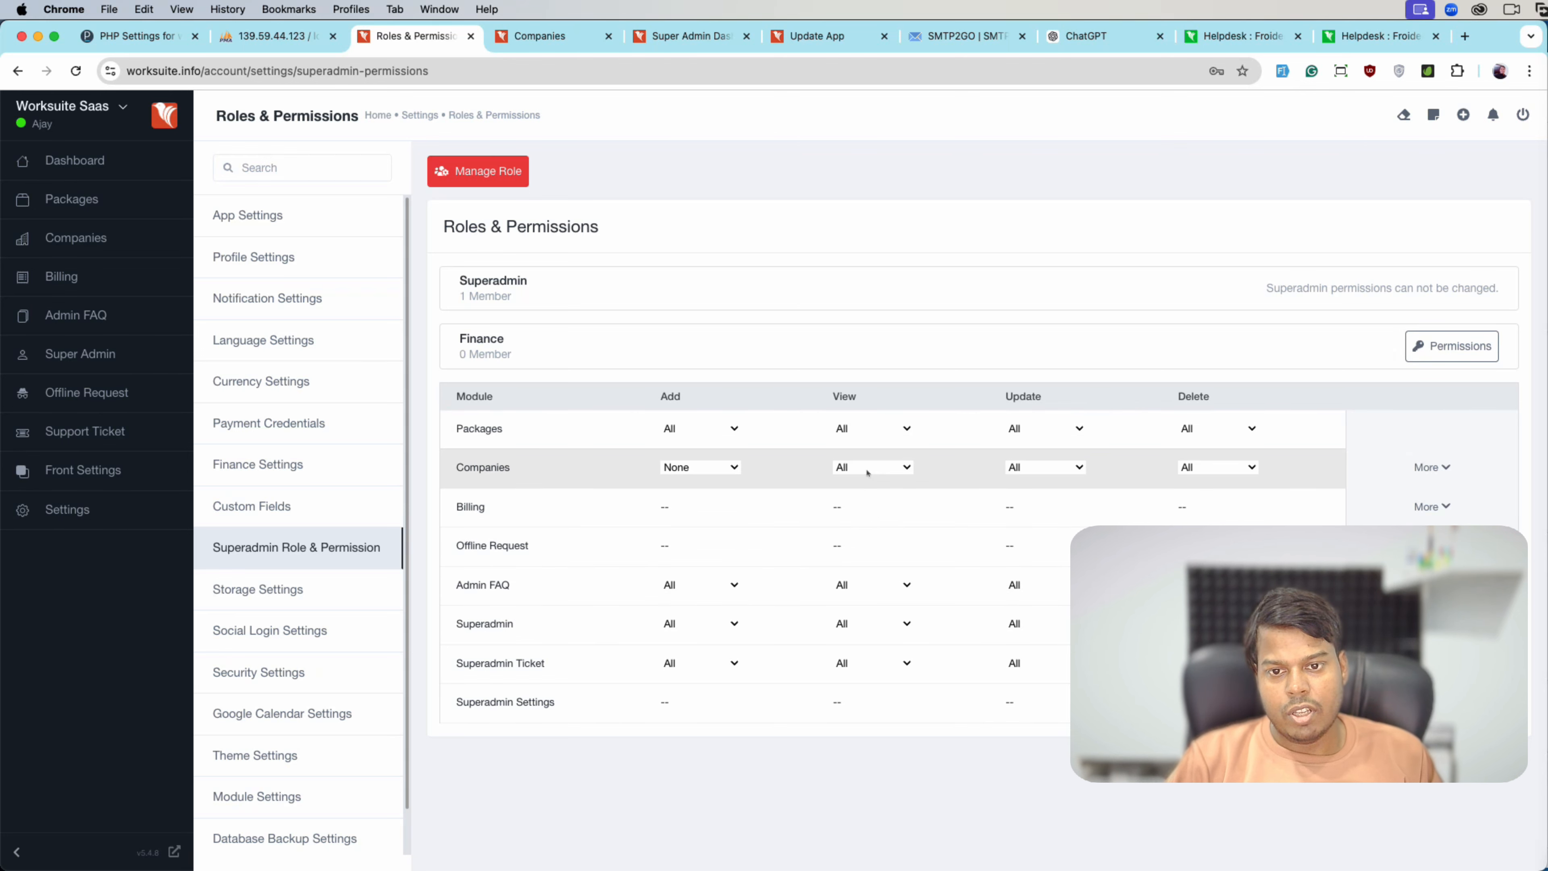
click(859, 469)
click(860, 487)
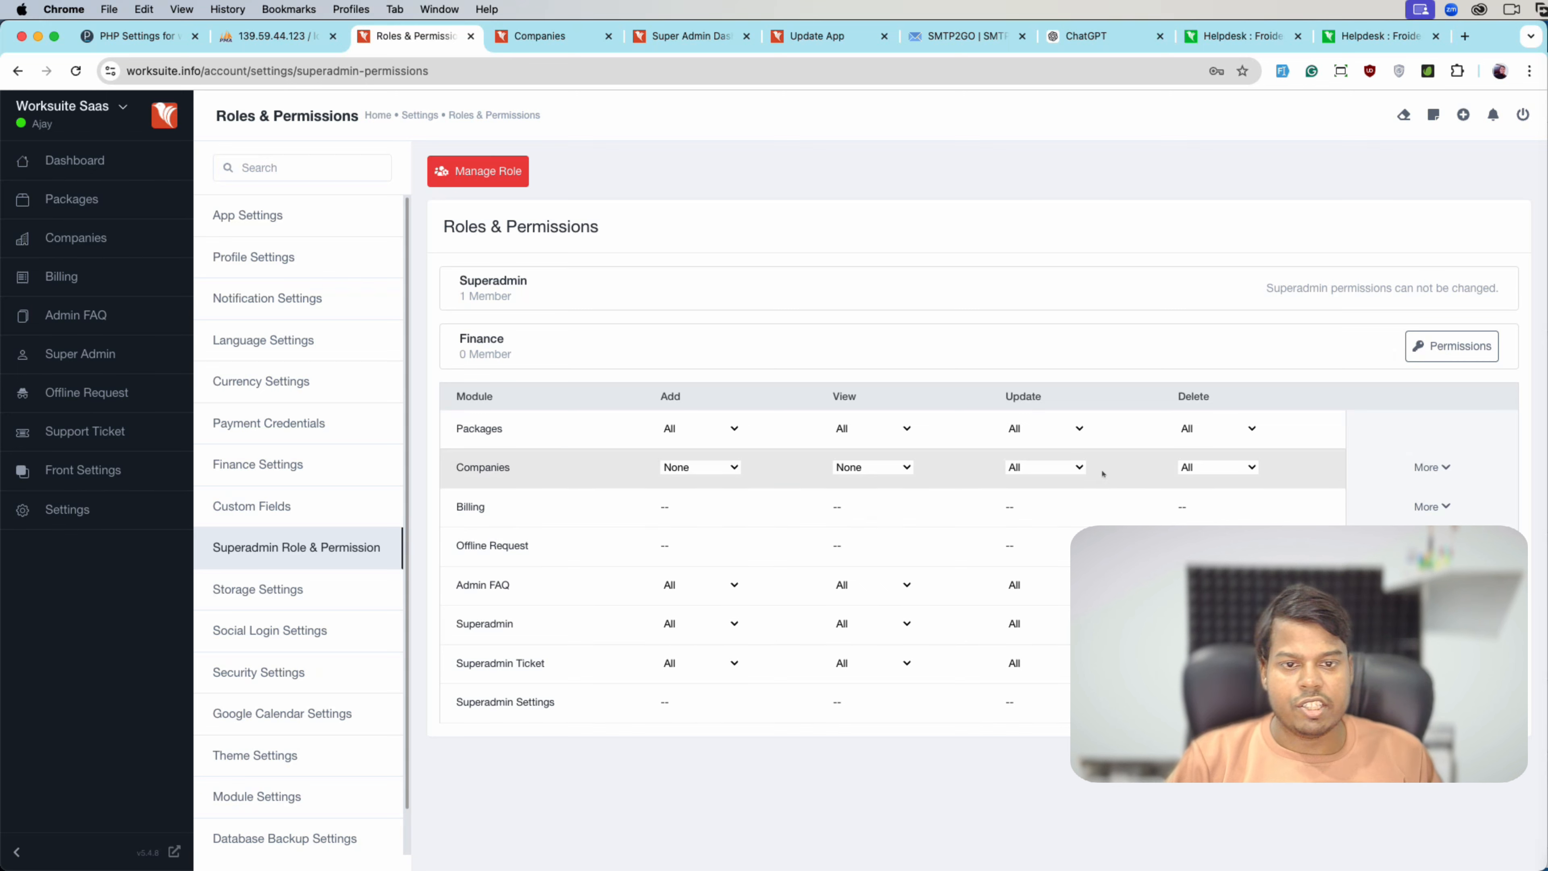
click(1068, 469)
key(Return)
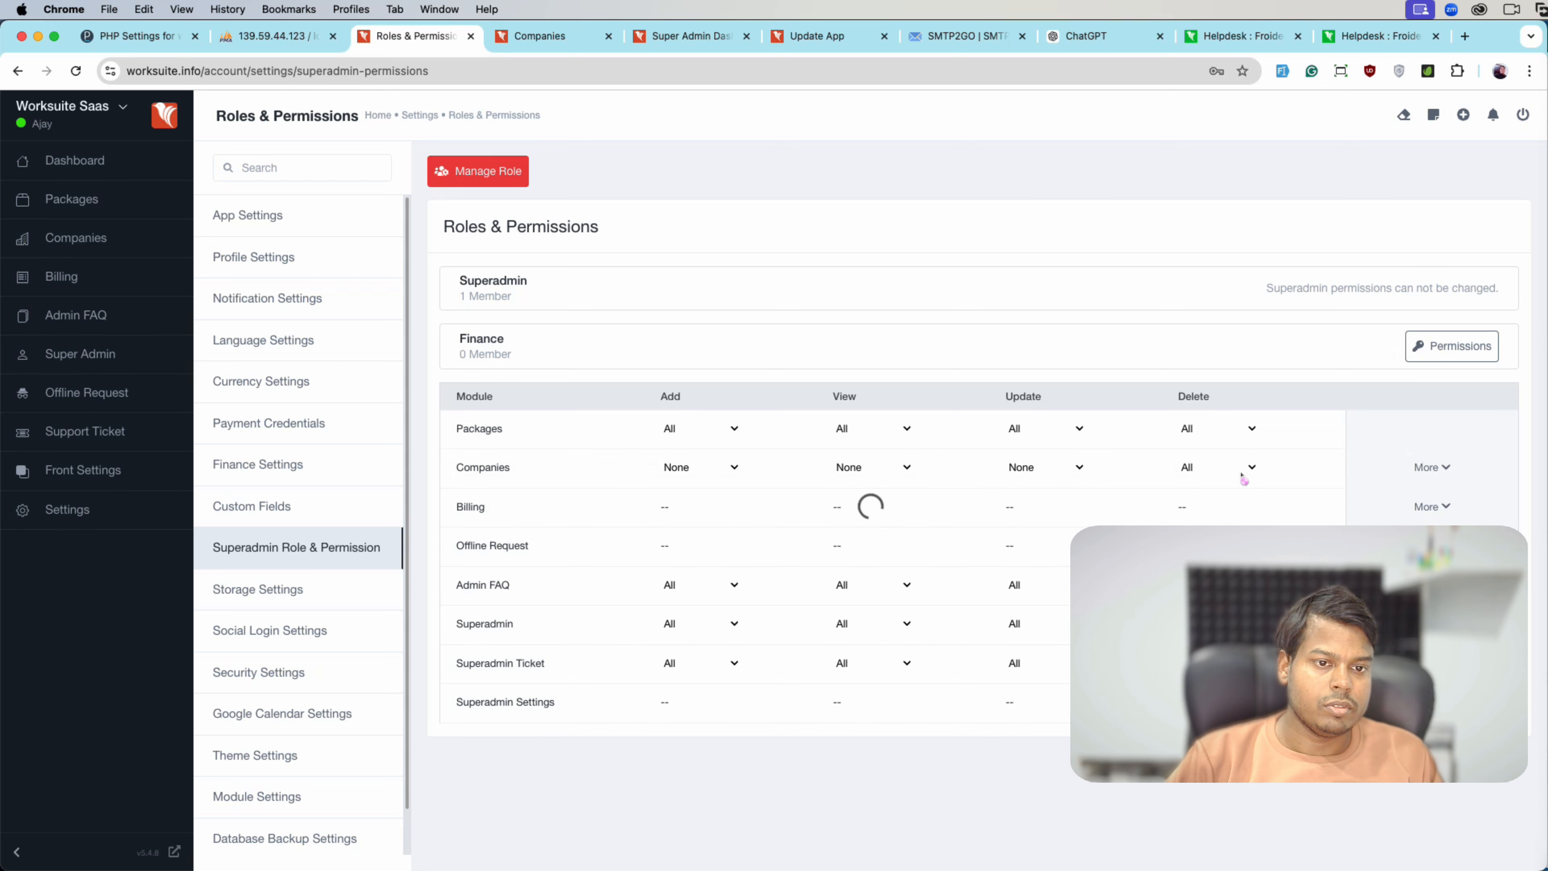
click(1241, 470)
click(1219, 485)
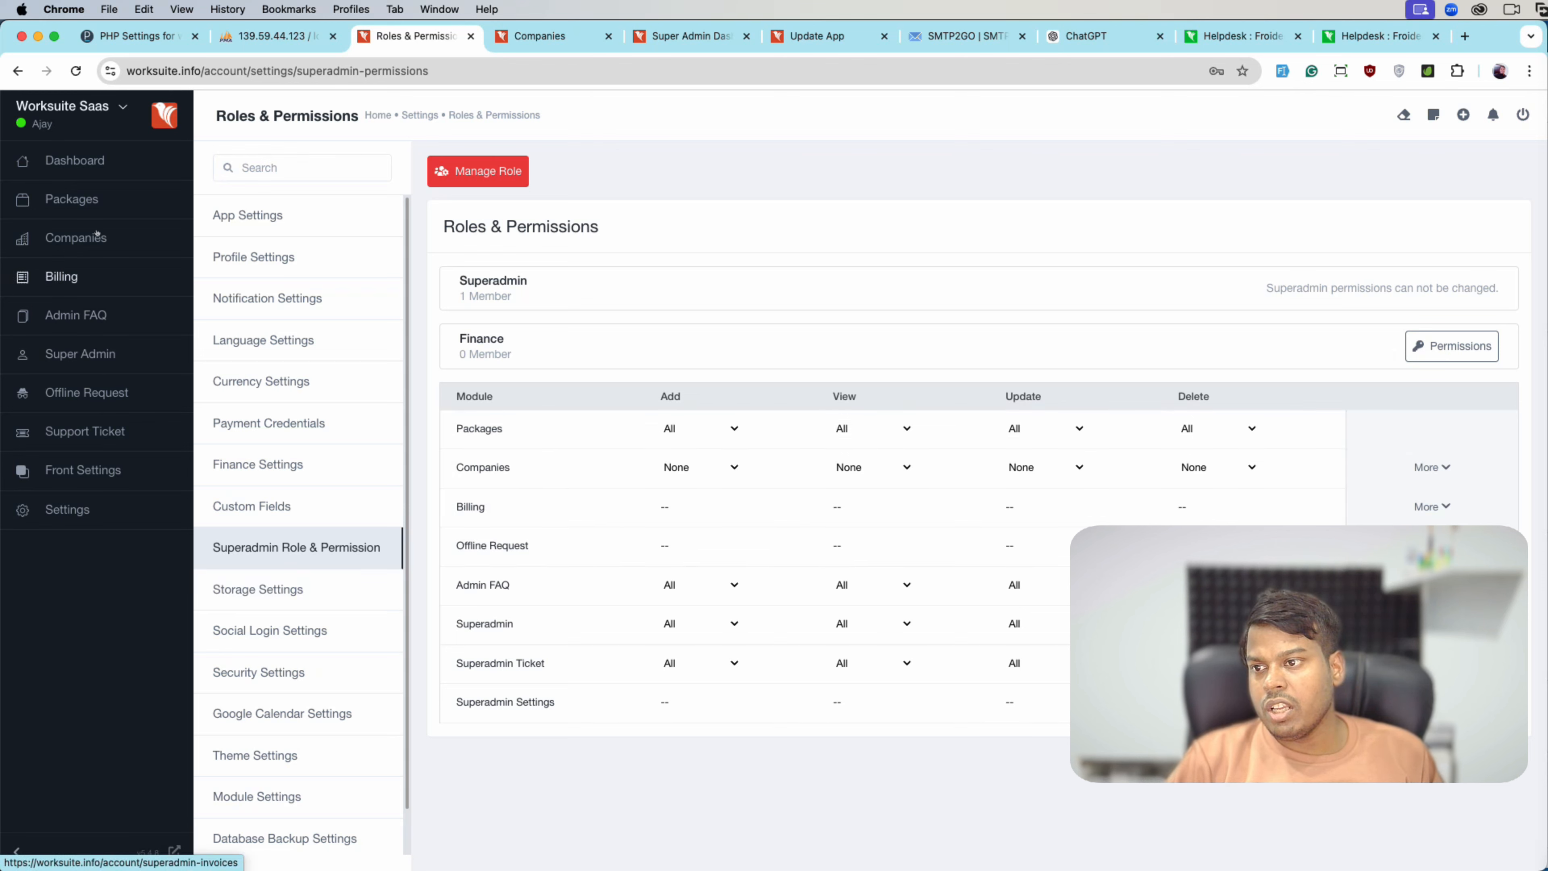
- In a new Super Admin tab, start a superadmin named 'Finance user' with an e-mail address
right_click(74, 364)
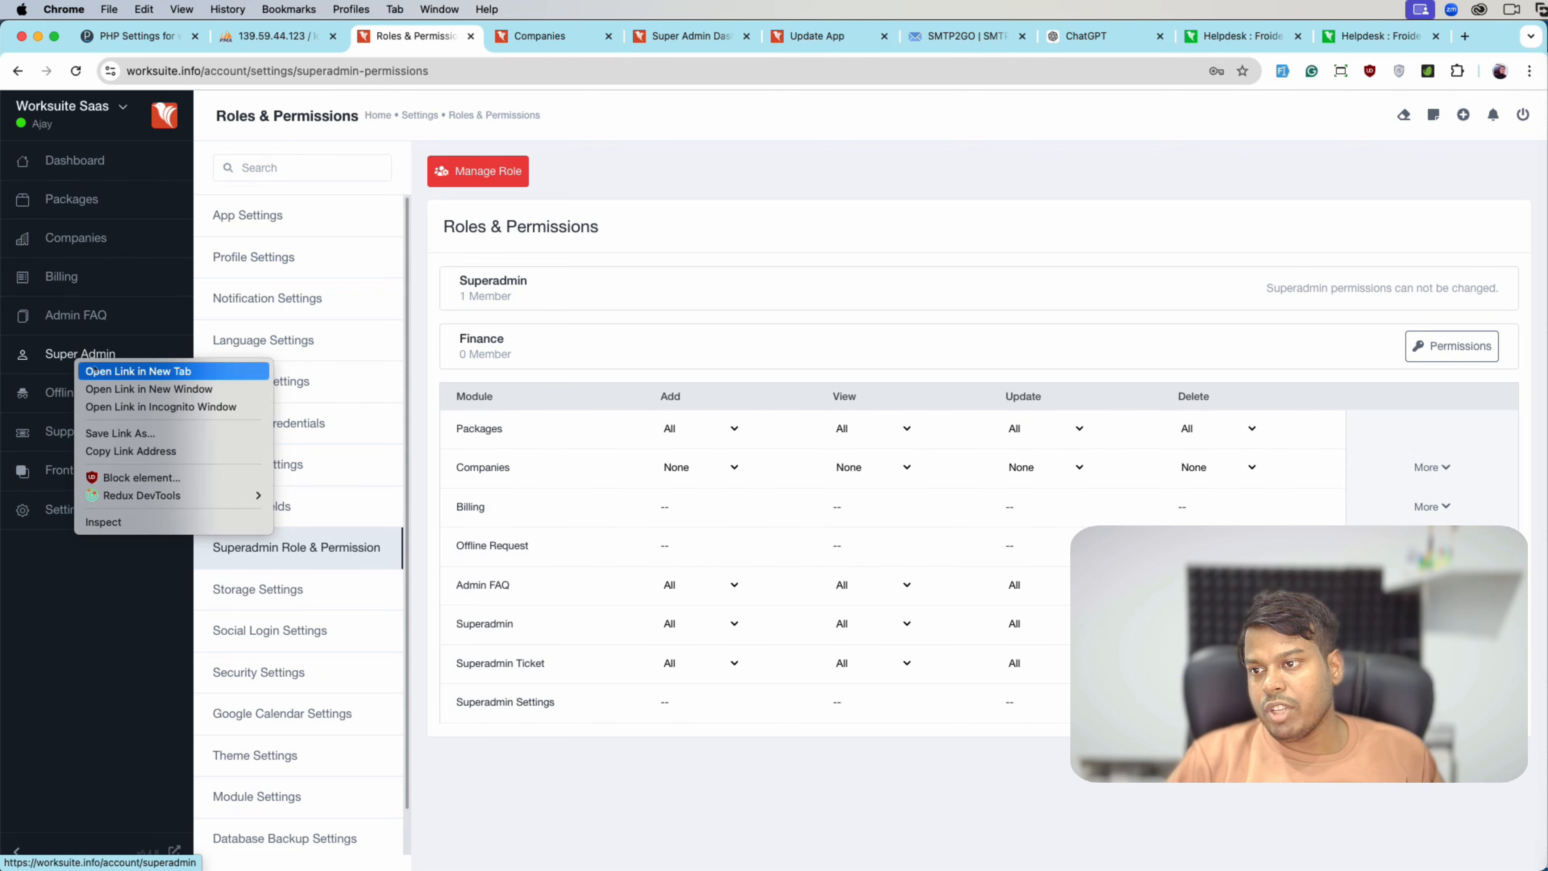
click(125, 368)
click(516, 48)
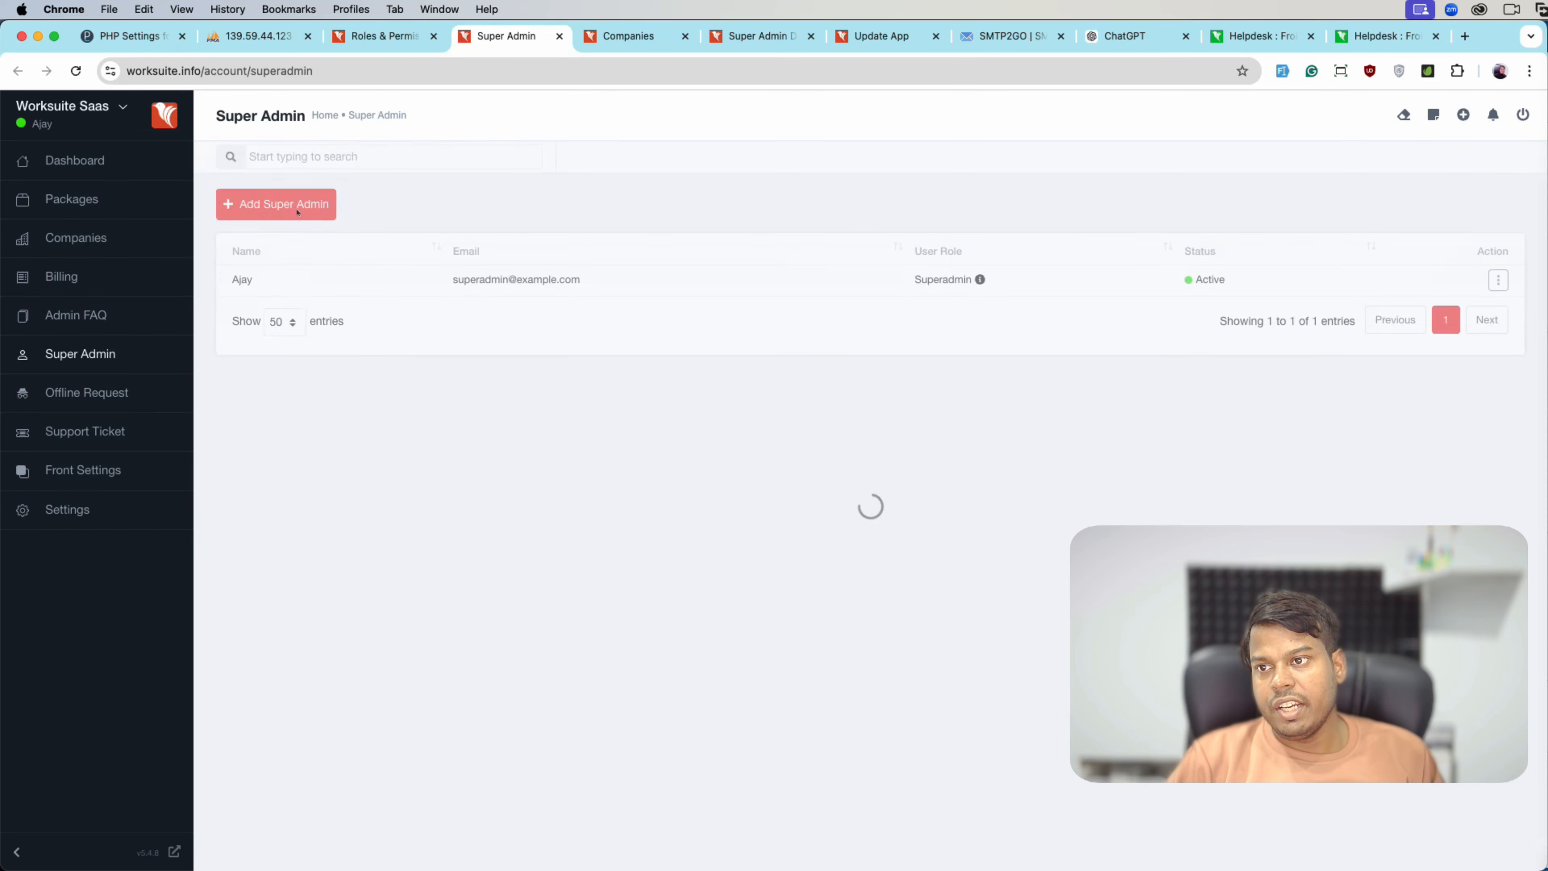
click(275, 202)
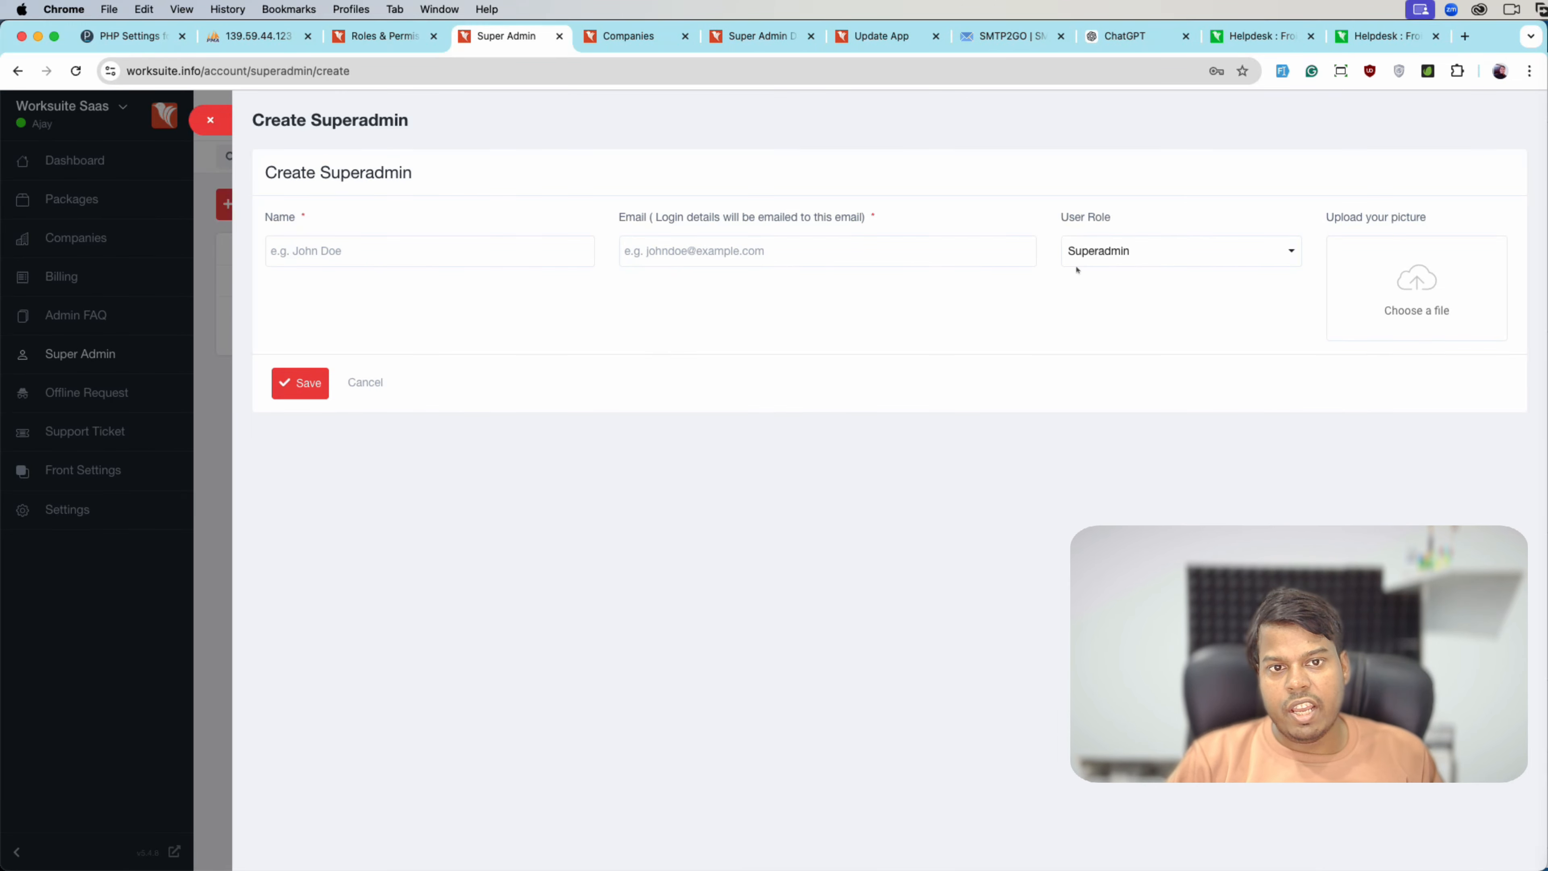
click(434, 262)
text(Fina)
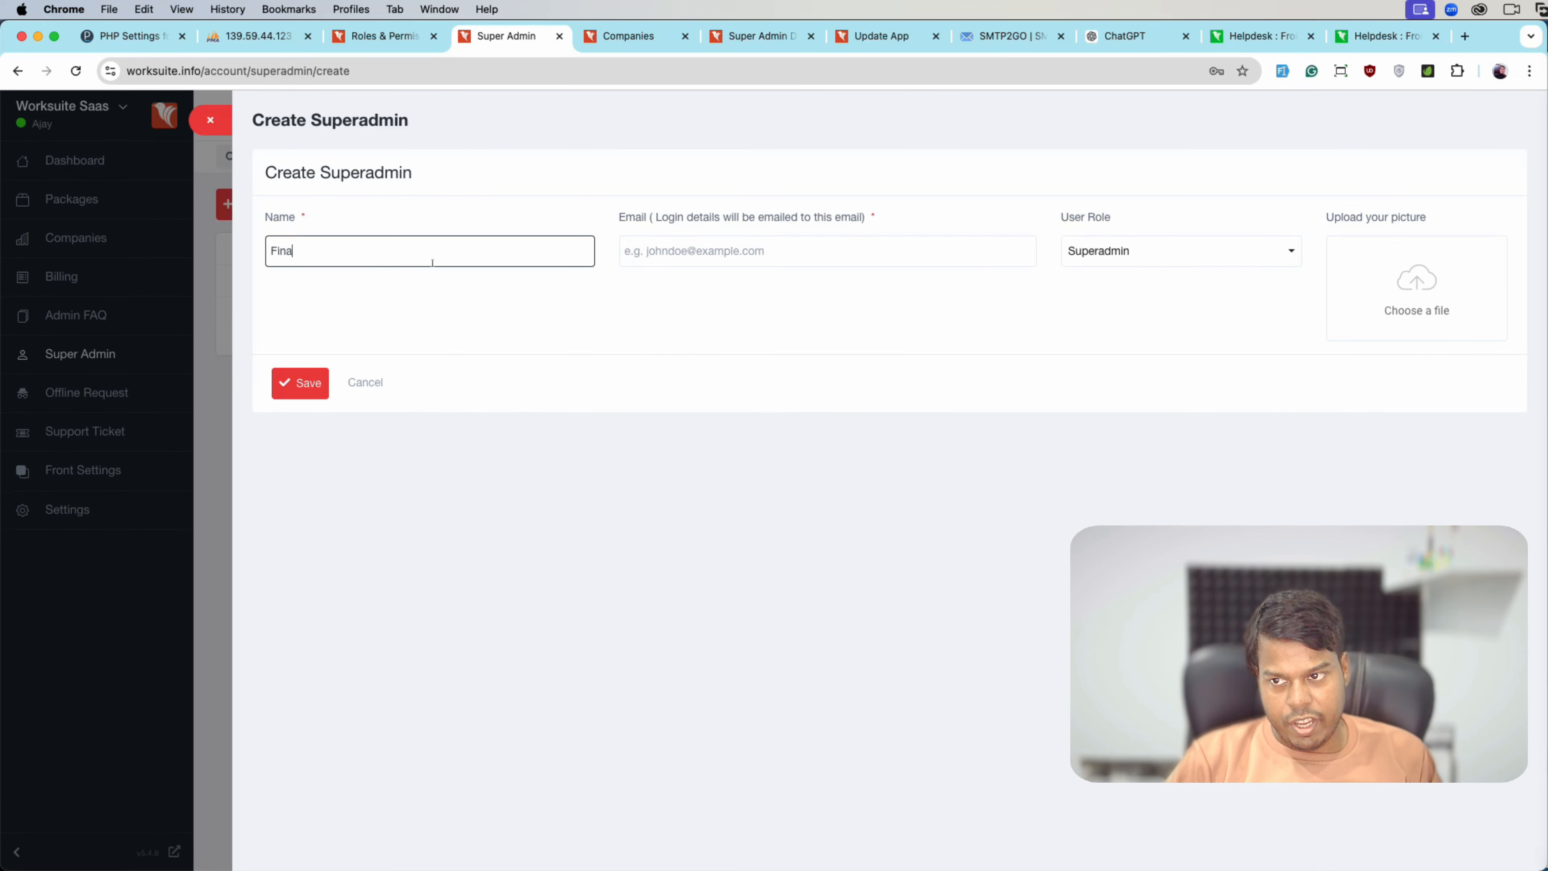
text(nce )
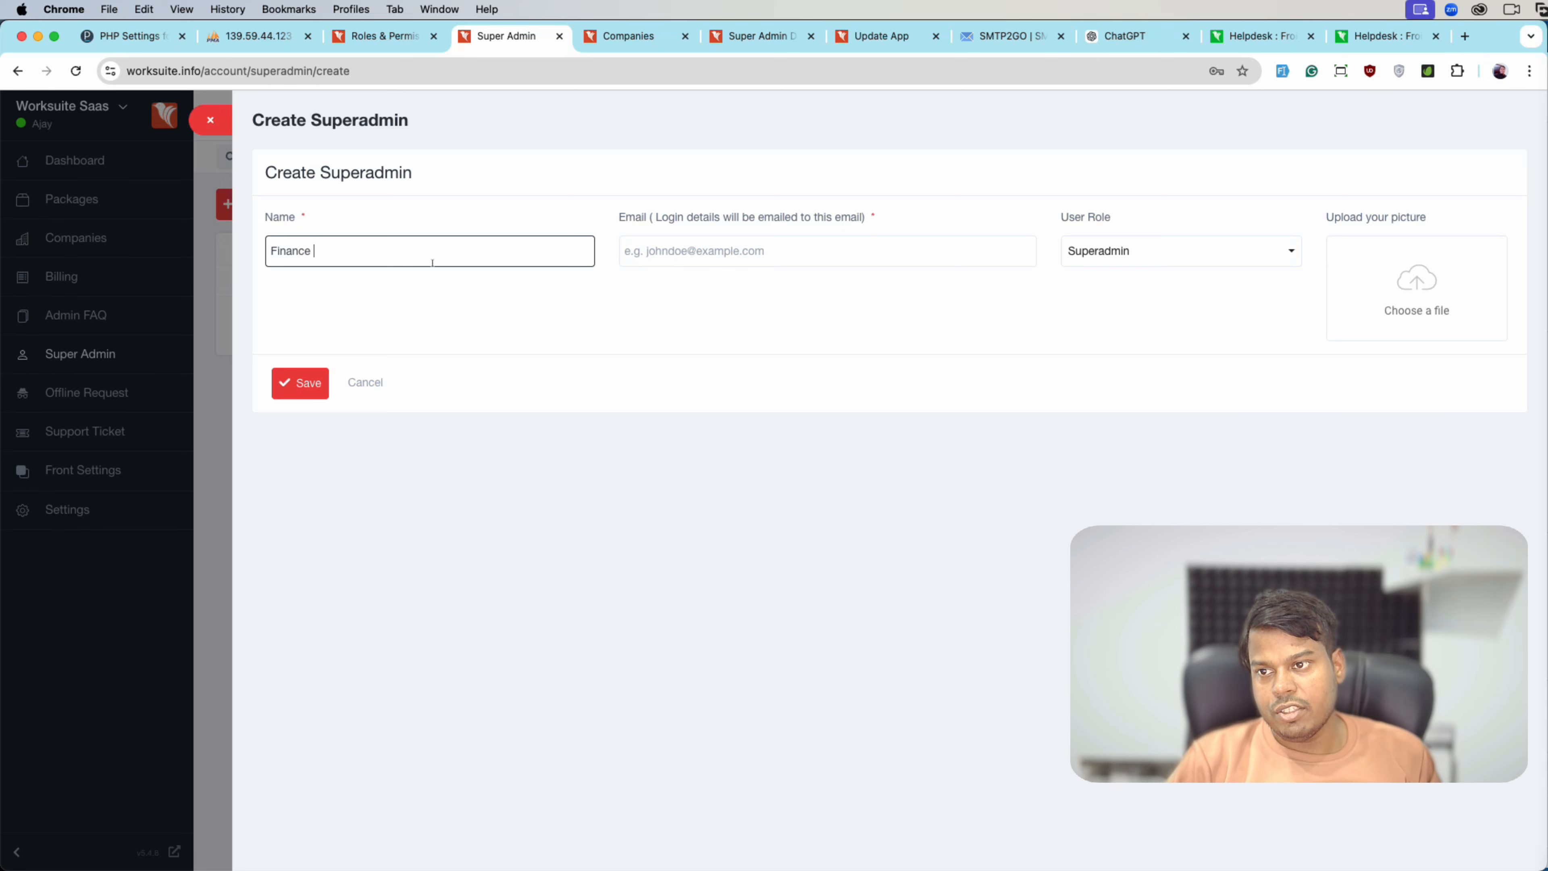
text(user)
key(Tab)
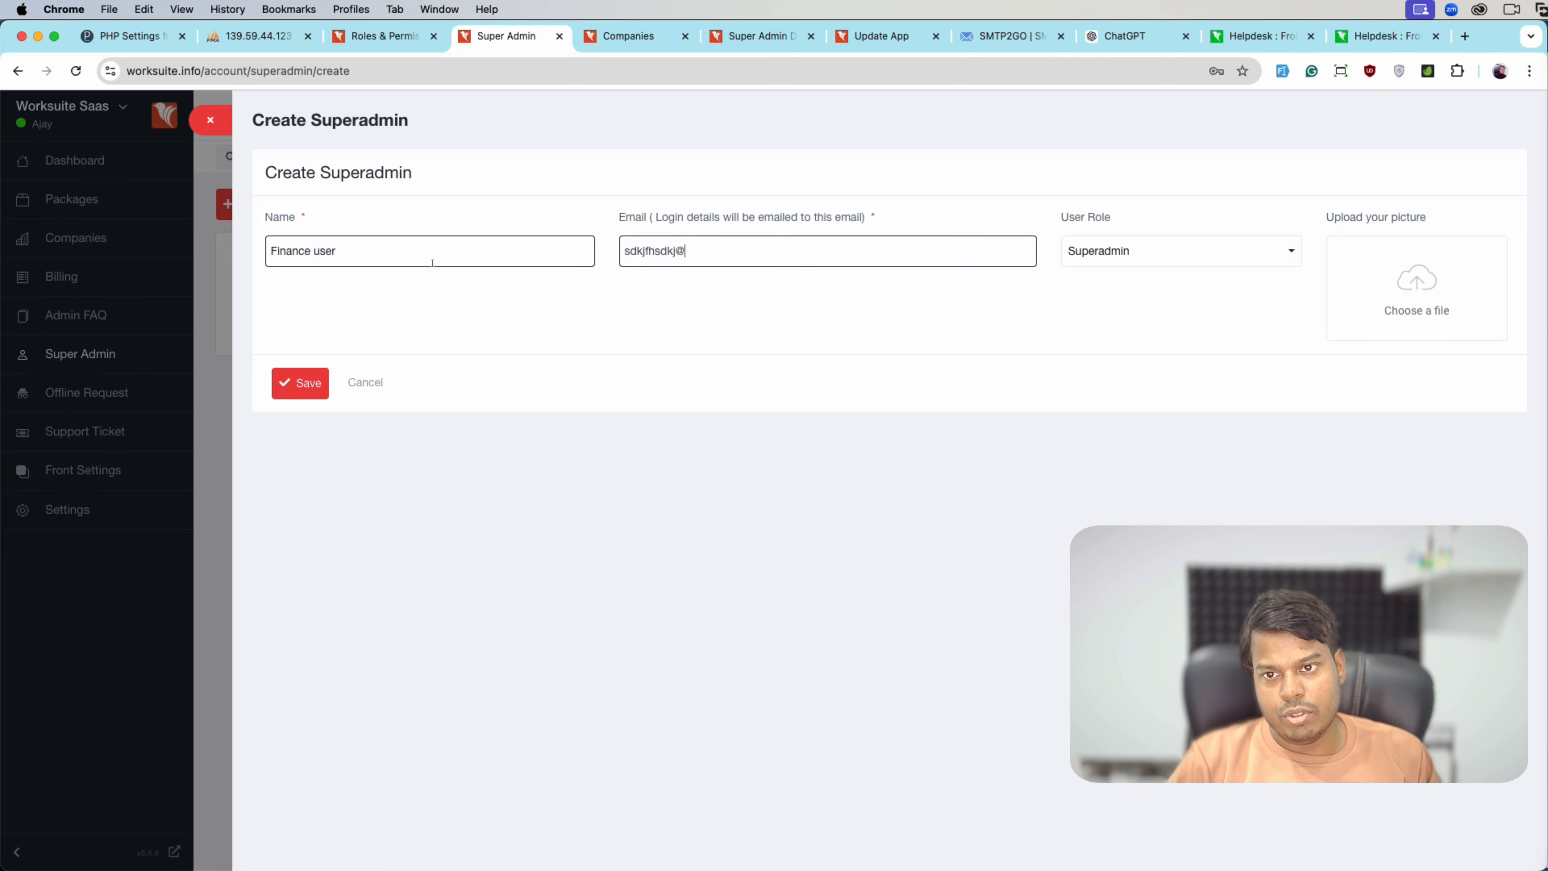
- Give the new superadmin the Finance role, then close the form
key(Tab)
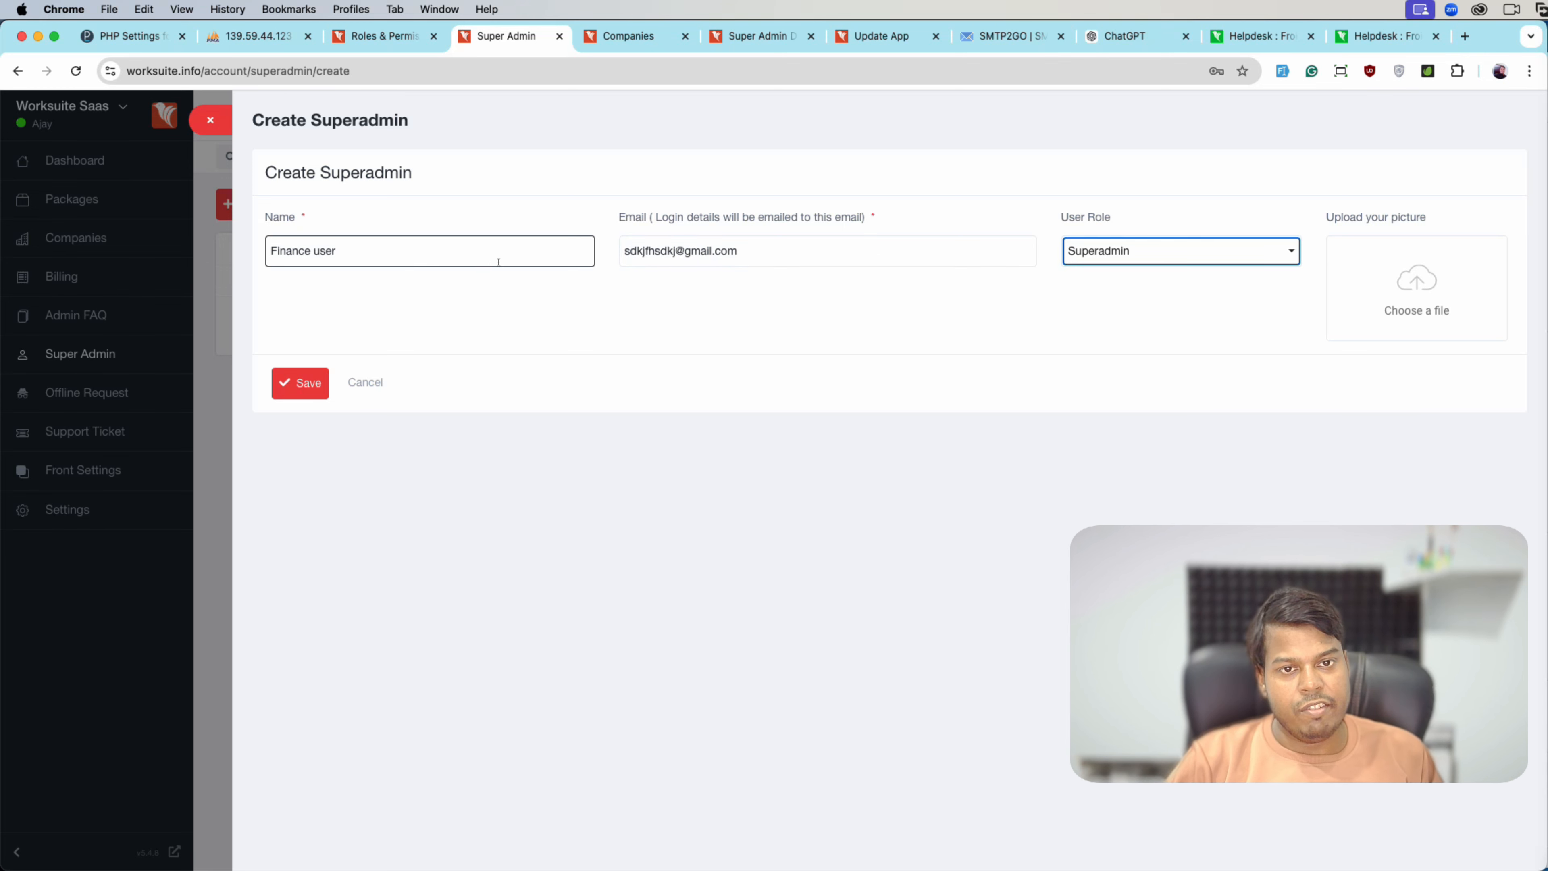
key(space)
key(Down)
key(Return)
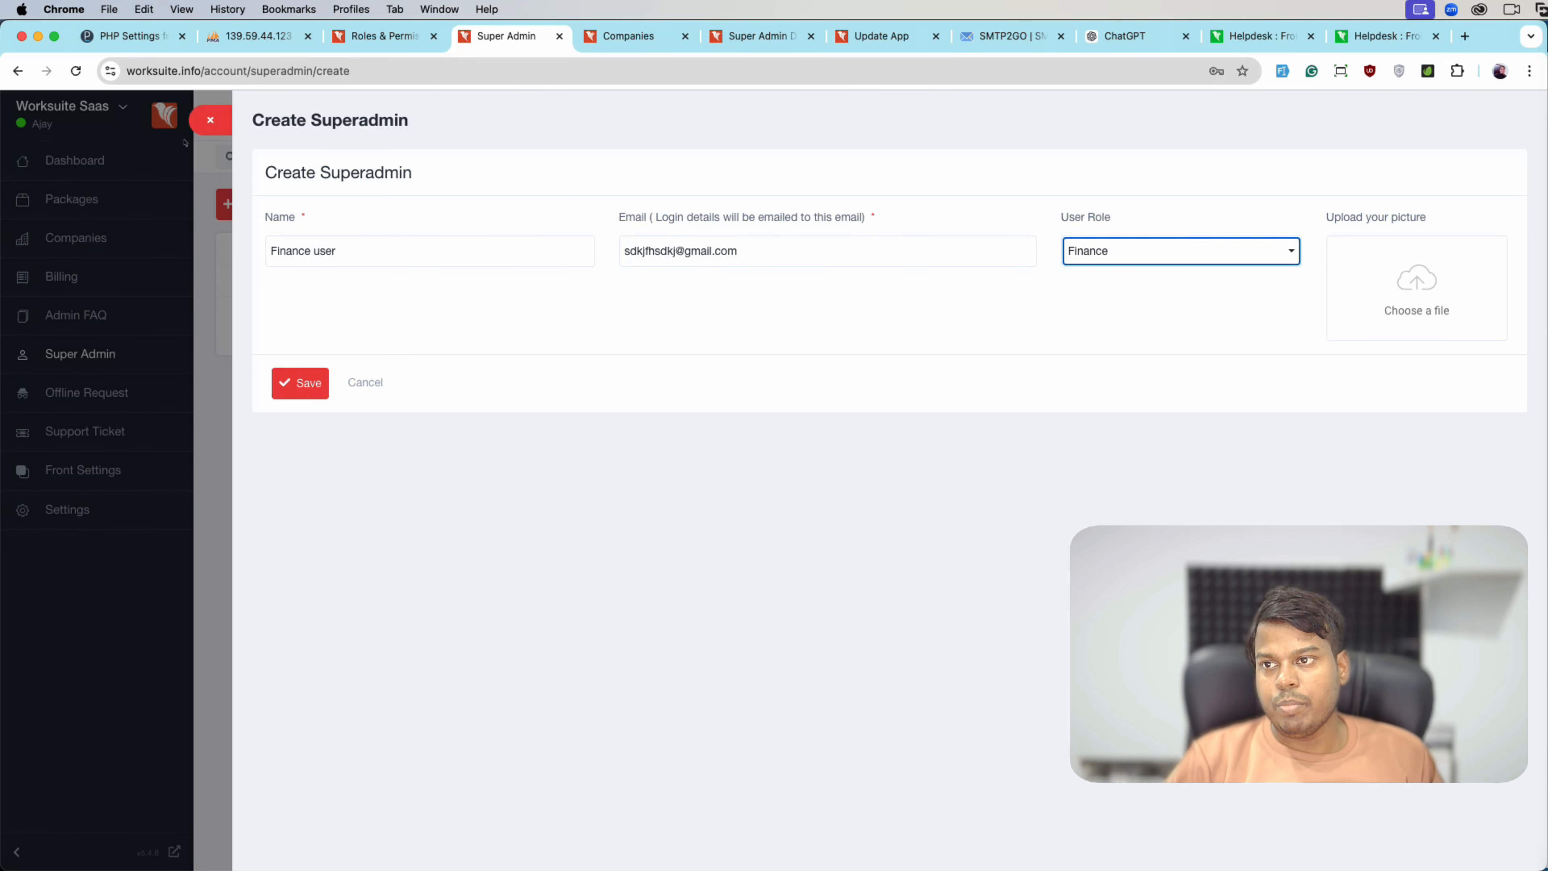
click(210, 120)
click(384, 35)
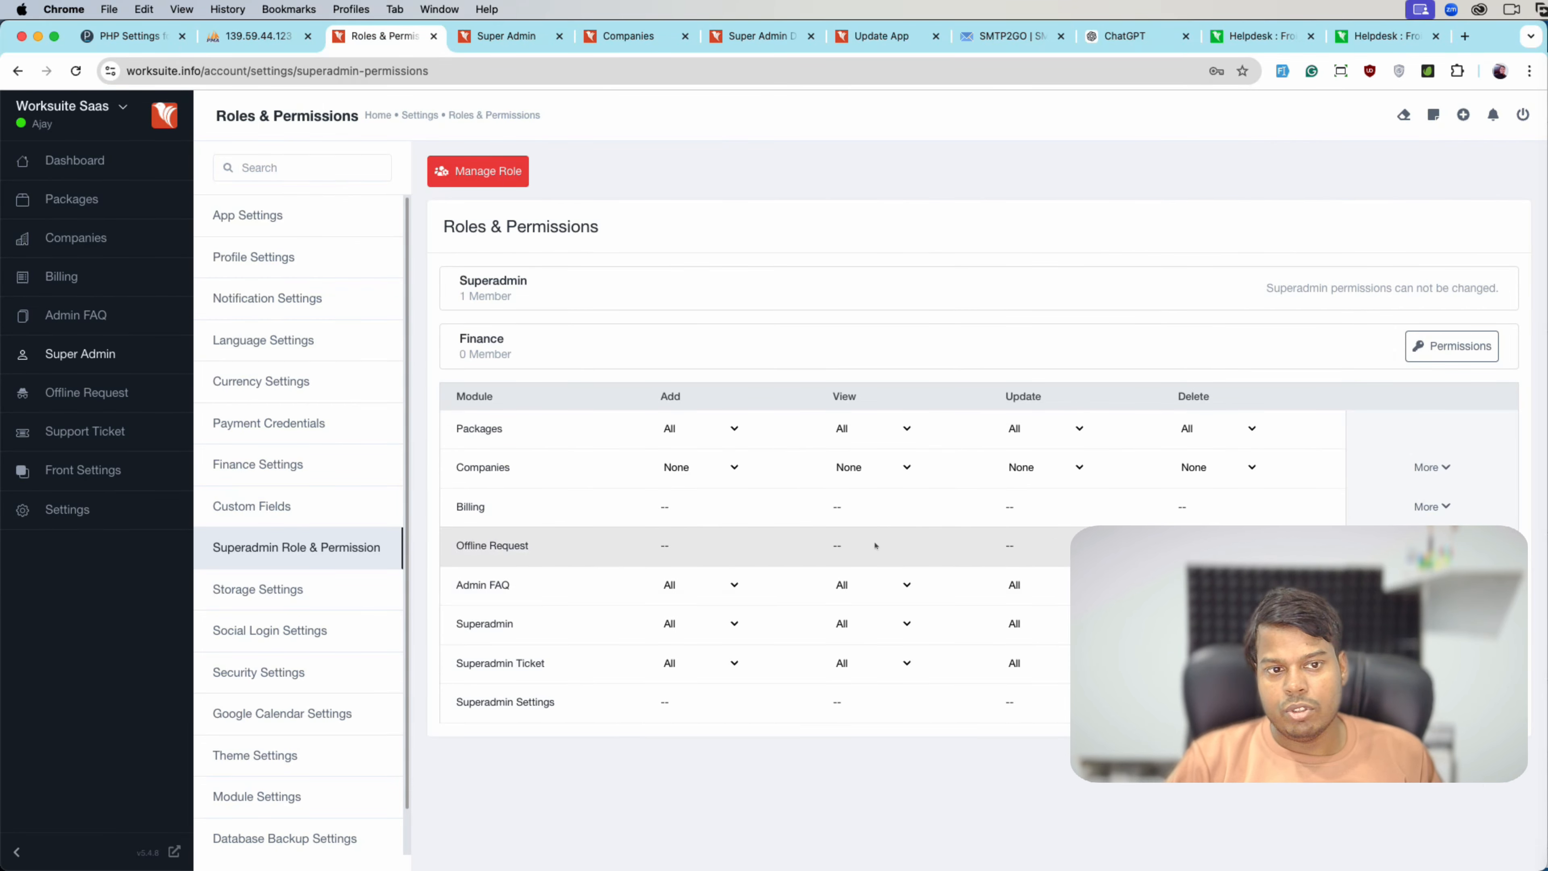
click(257, 589)
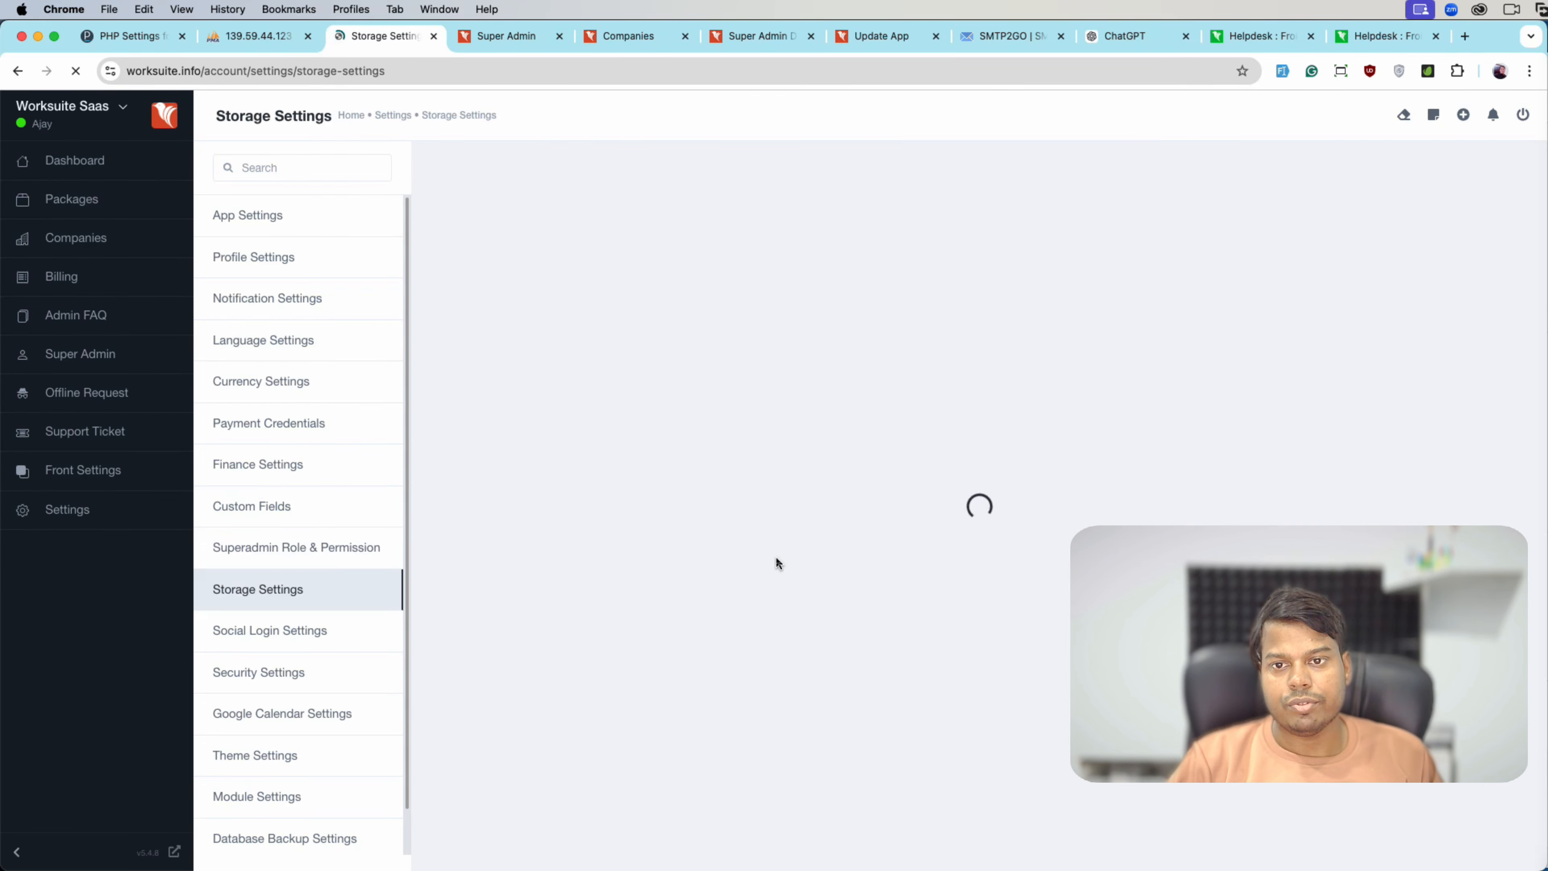
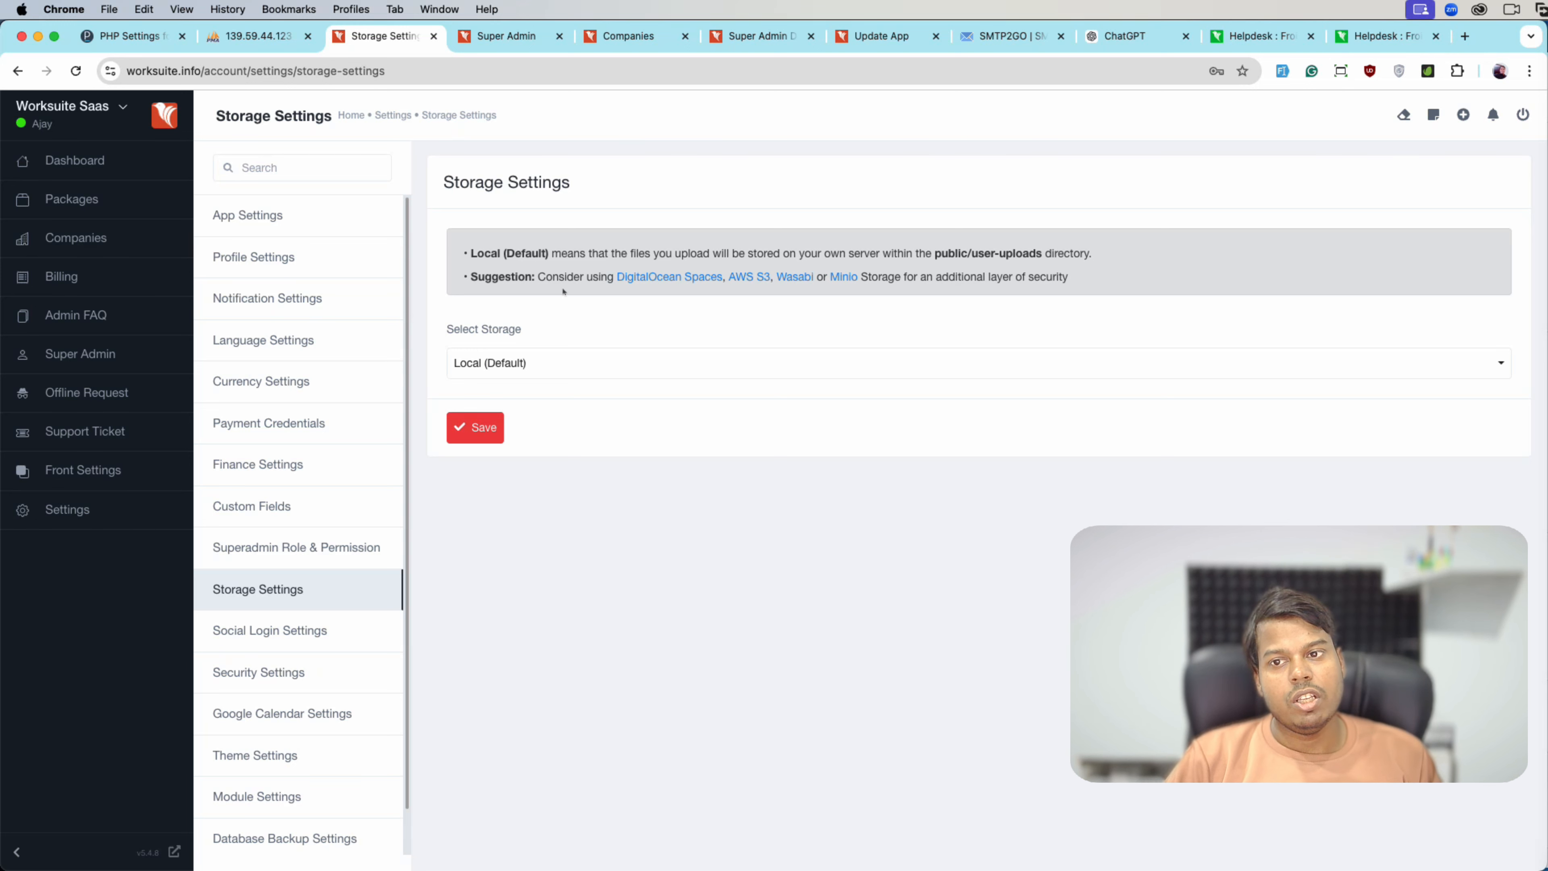
- Check the storage options, keep Local (Default), then go to Social Login Settings
click(534, 366)
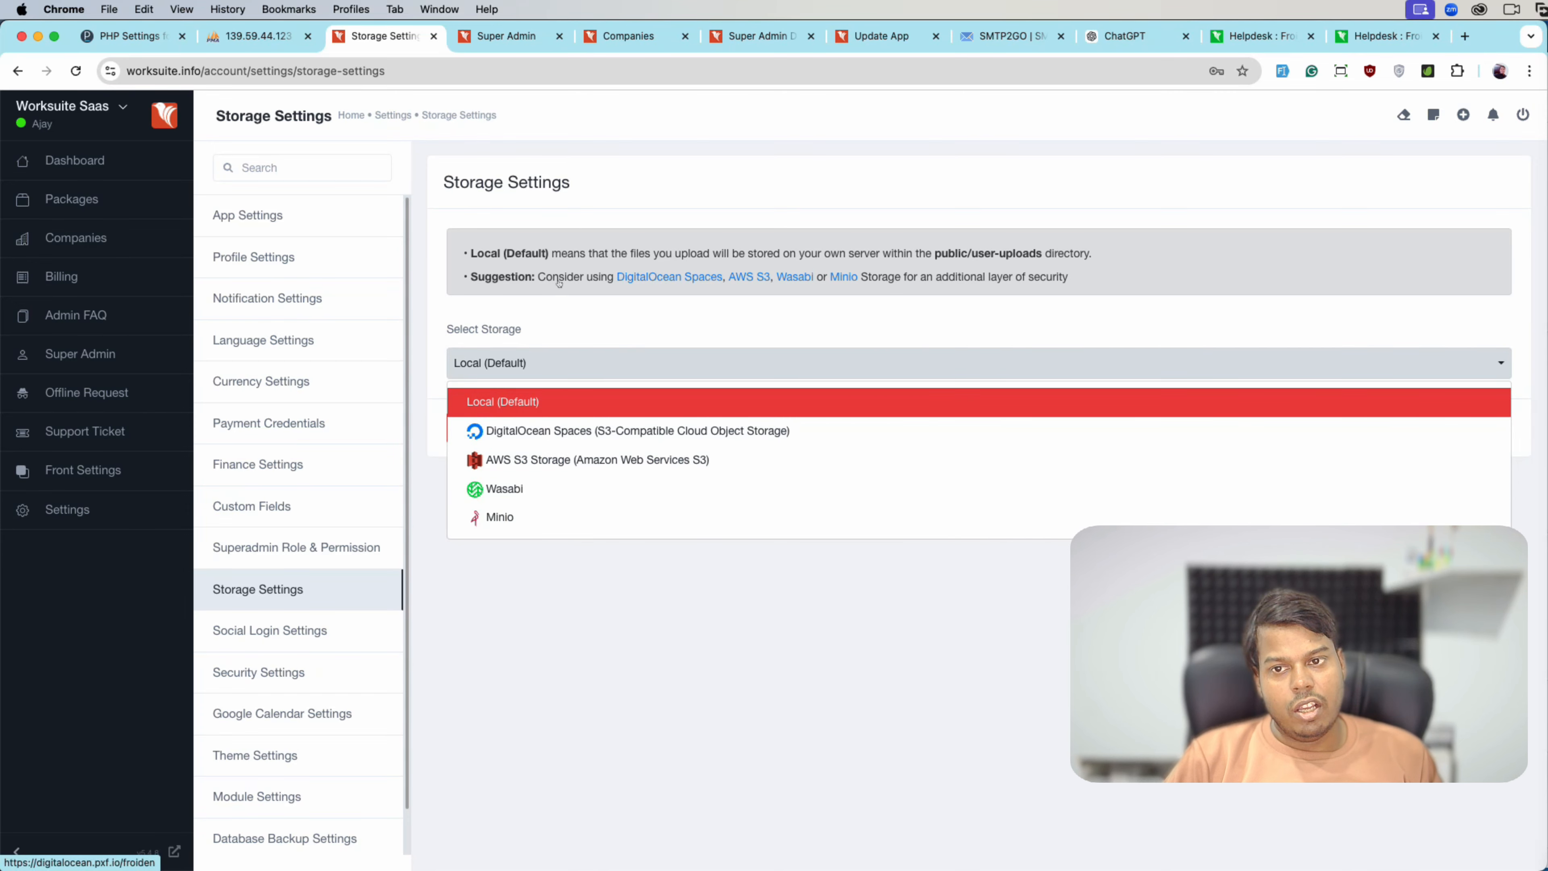
click(633, 583)
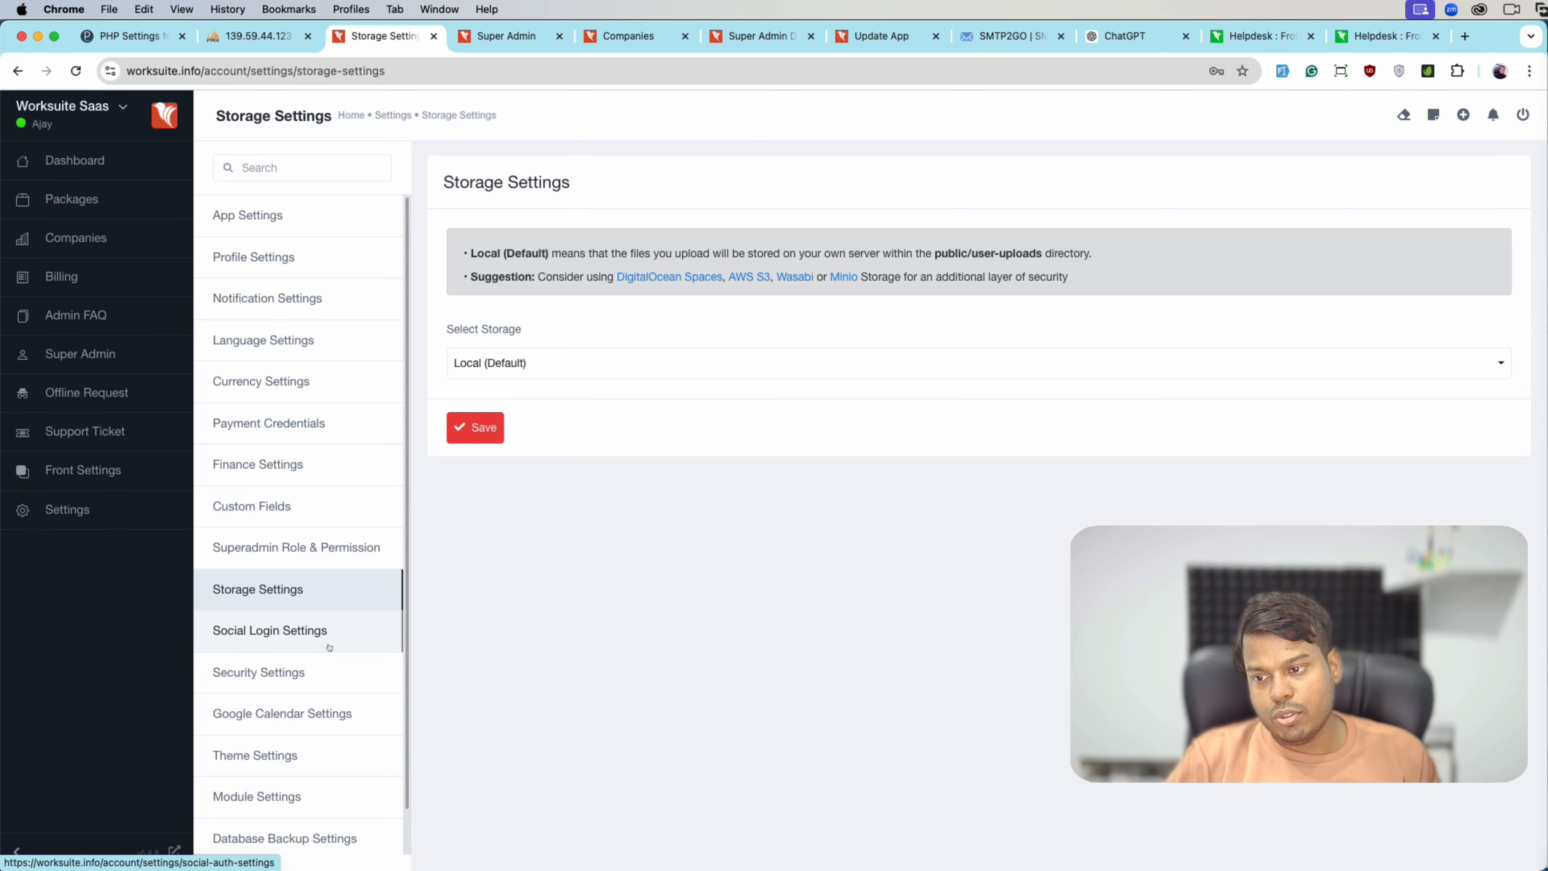
click(270, 630)
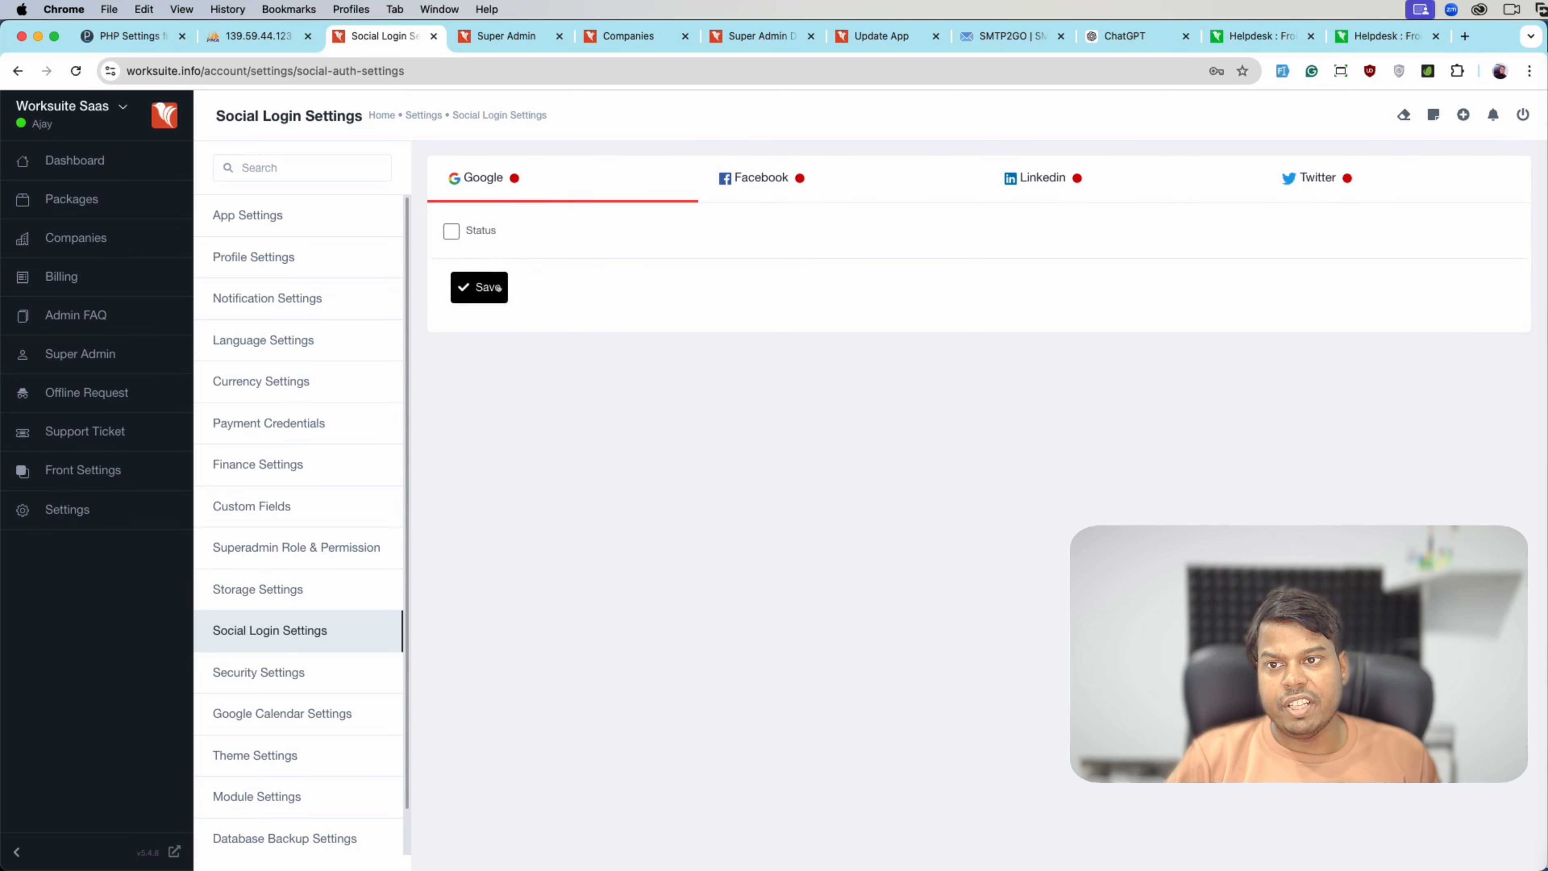
- Try the Google and Facebook login Status toggles and the Facebook App ID and Secret fields
click(487, 229)
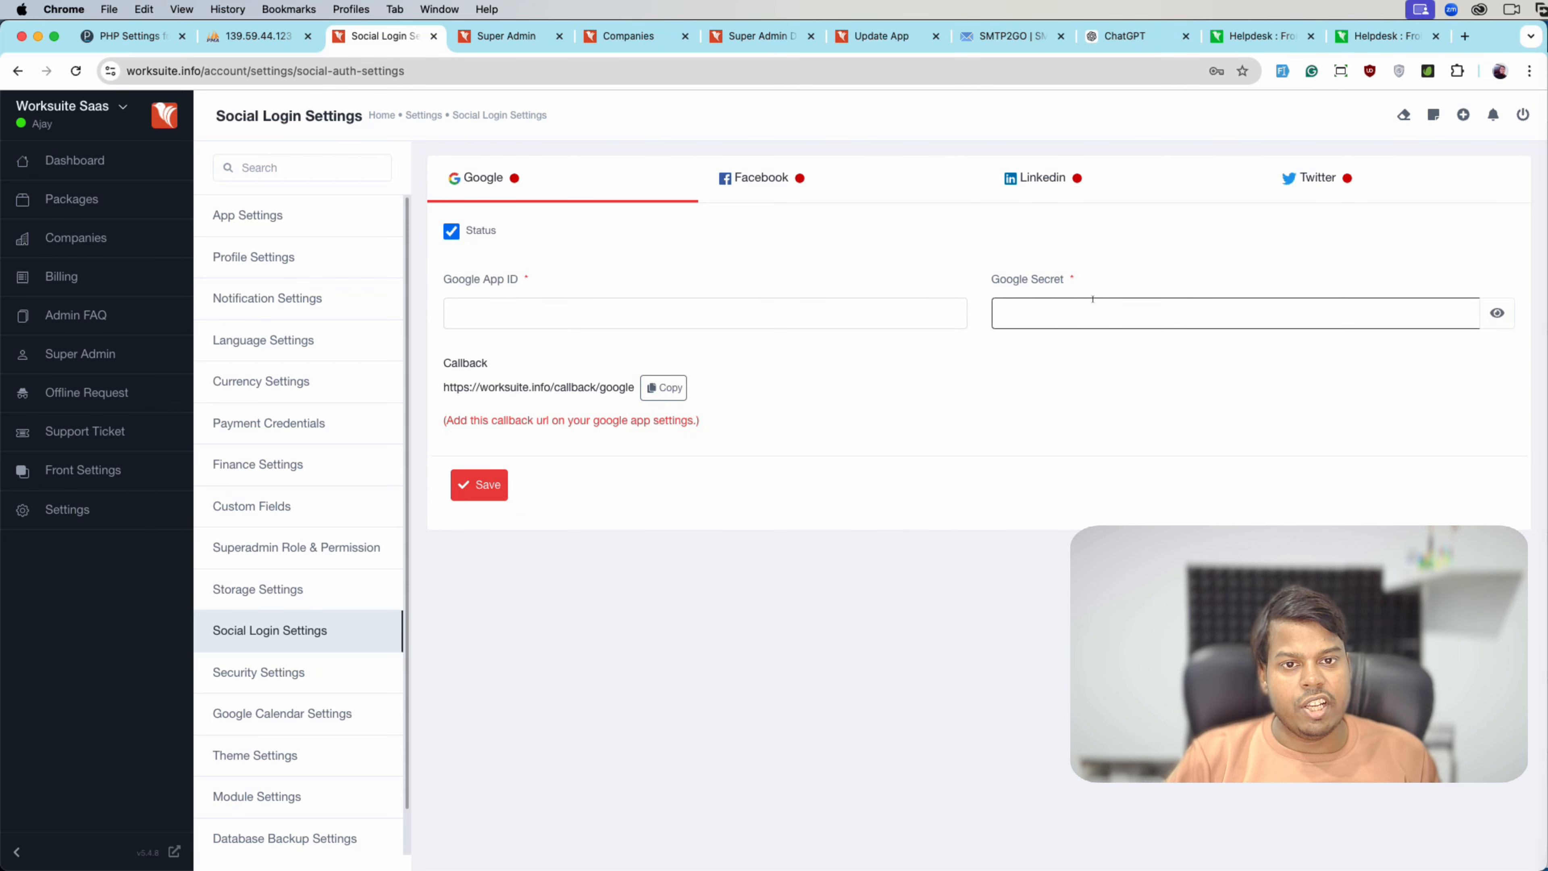
click(761, 195)
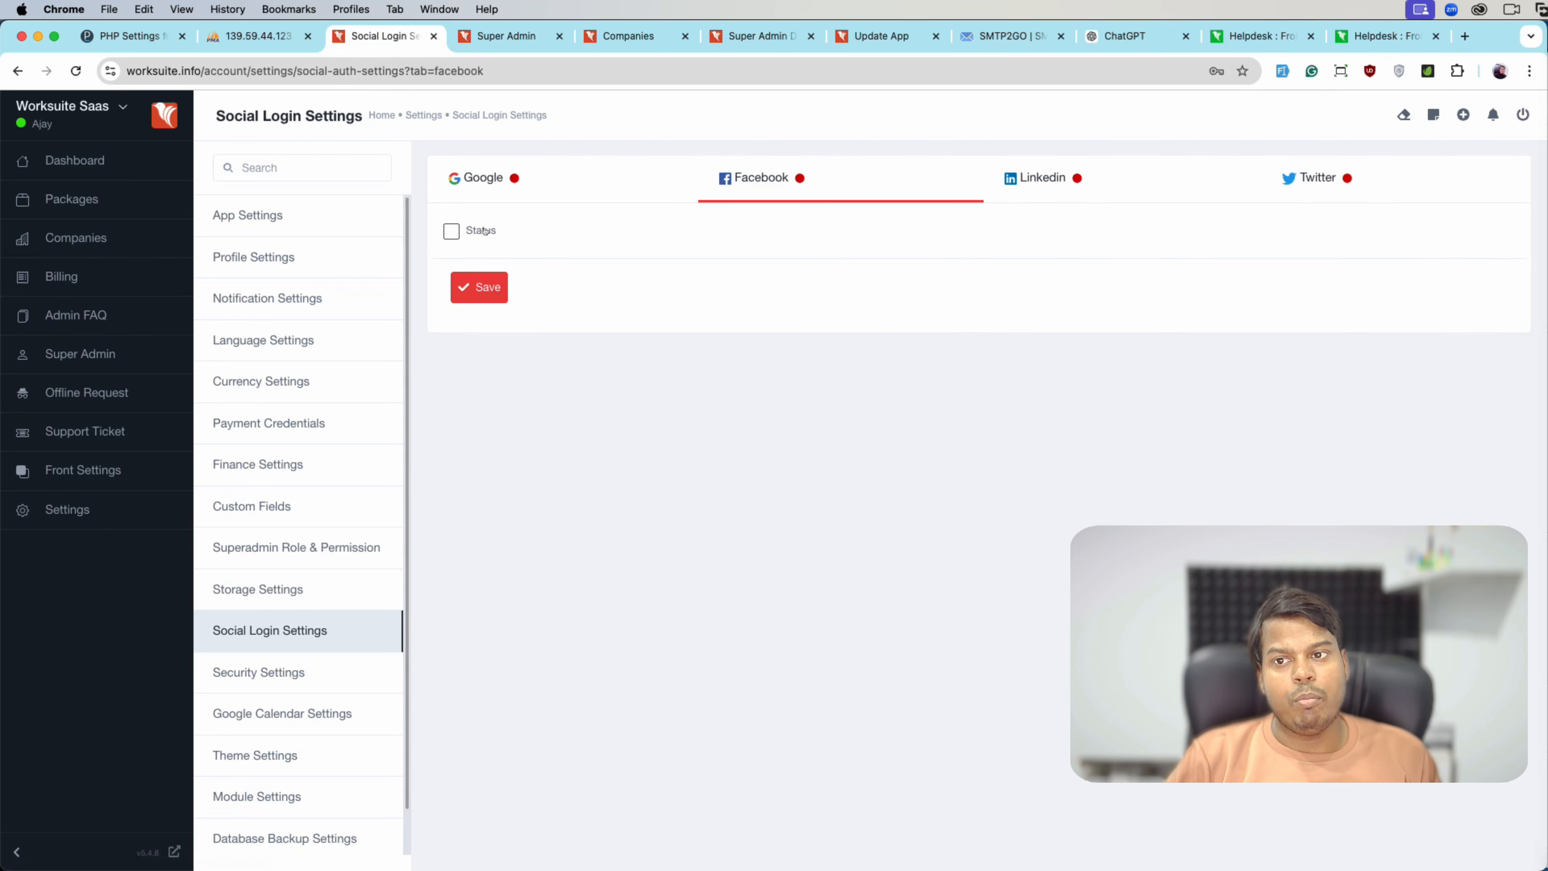
click(482, 229)
click(451, 231)
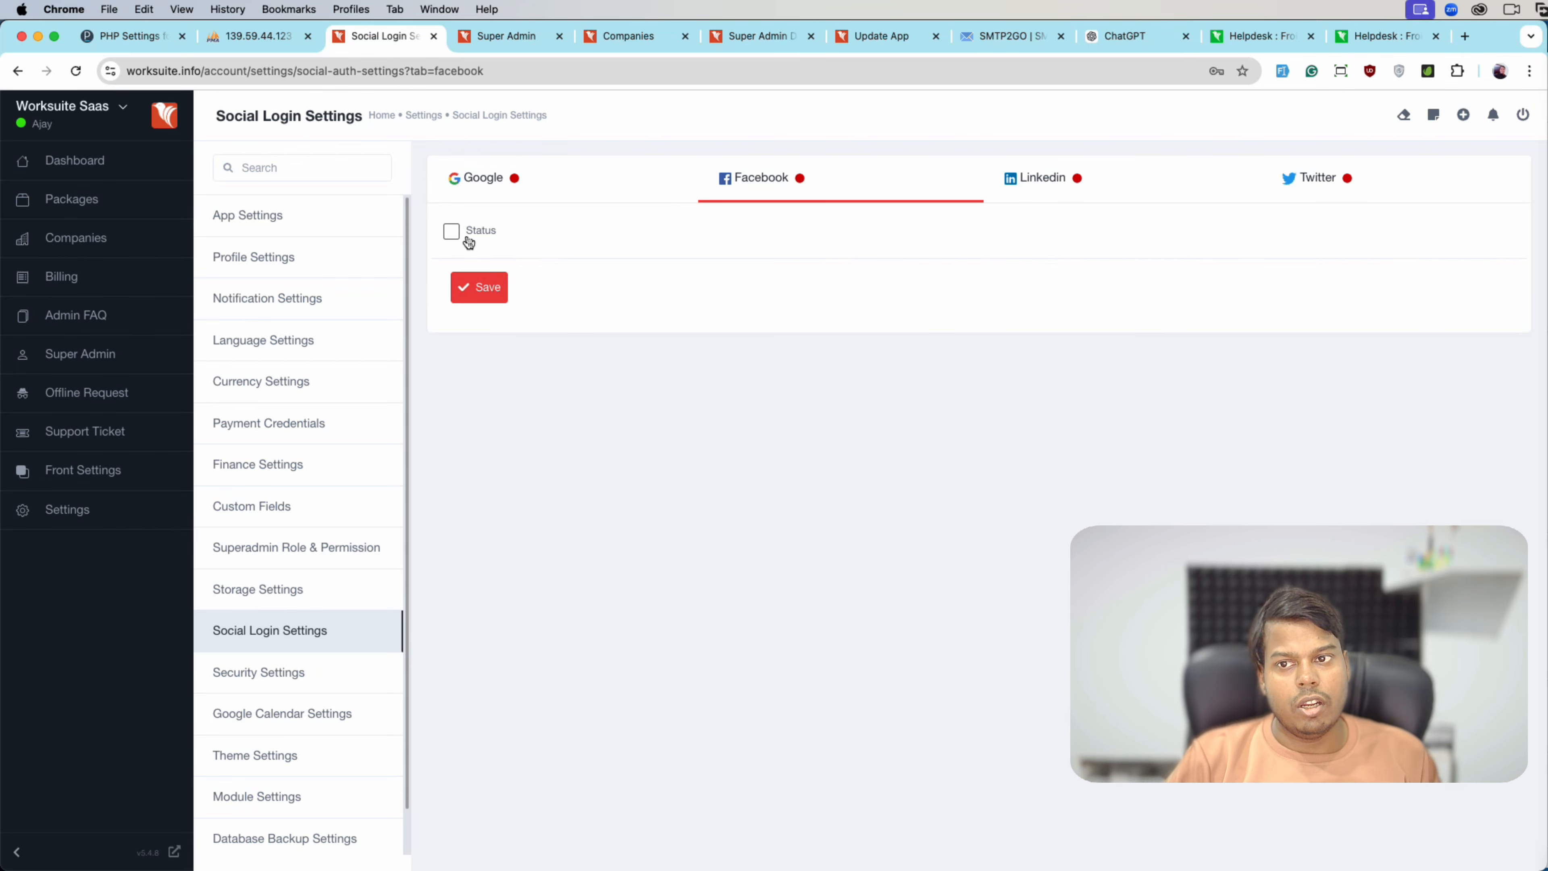
click(463, 236)
click(756, 311)
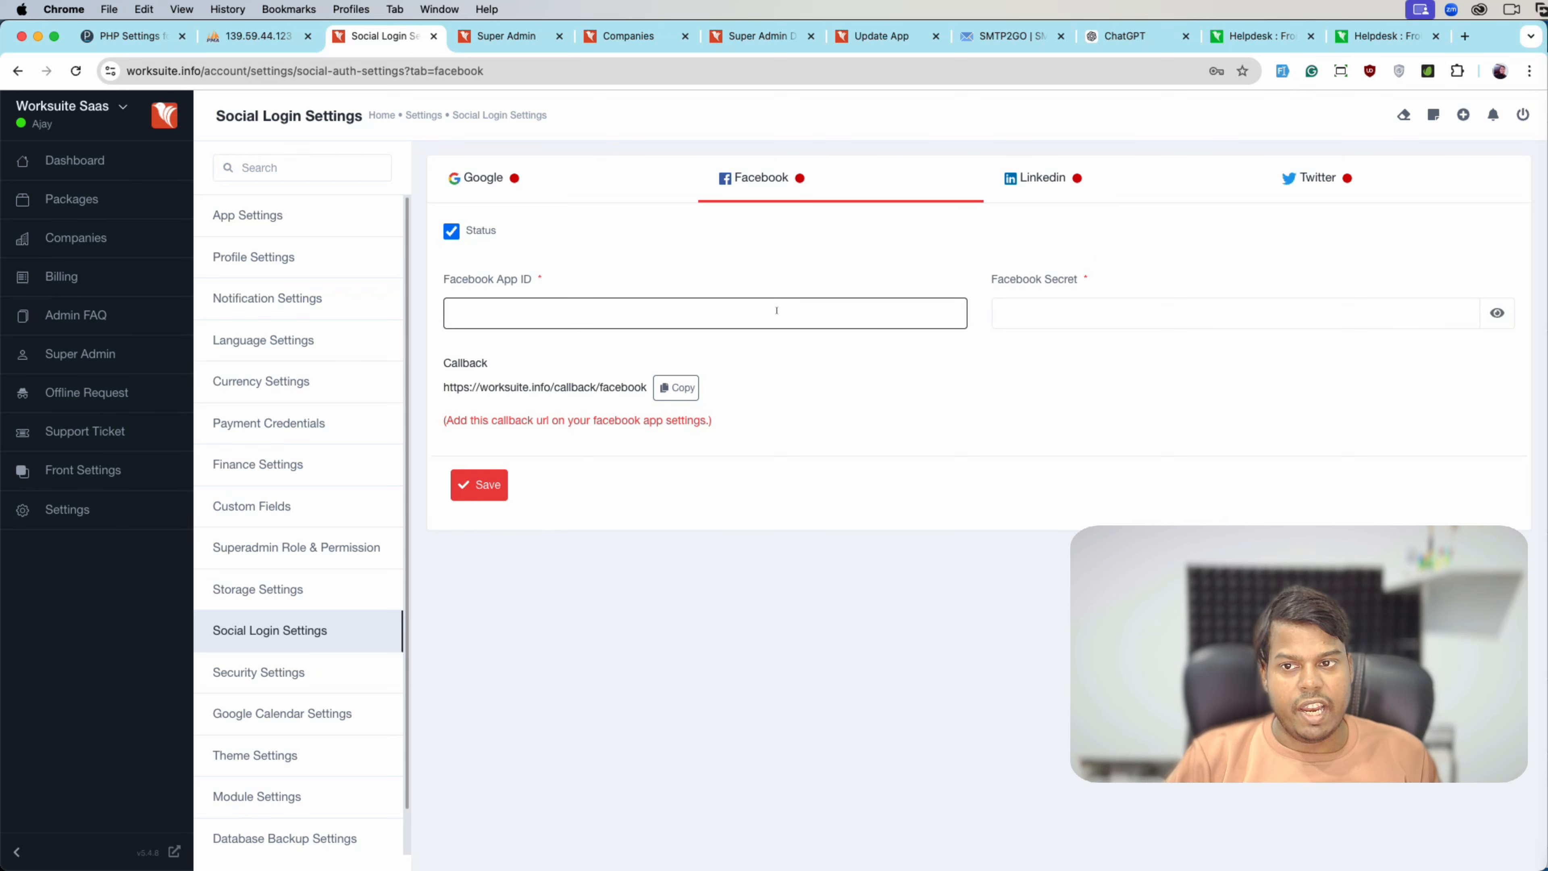
click(1049, 314)
click(785, 439)
- Browse the LinkedIn and Twitter login tabs, return to Google, then go to Security Settings
click(1106, 190)
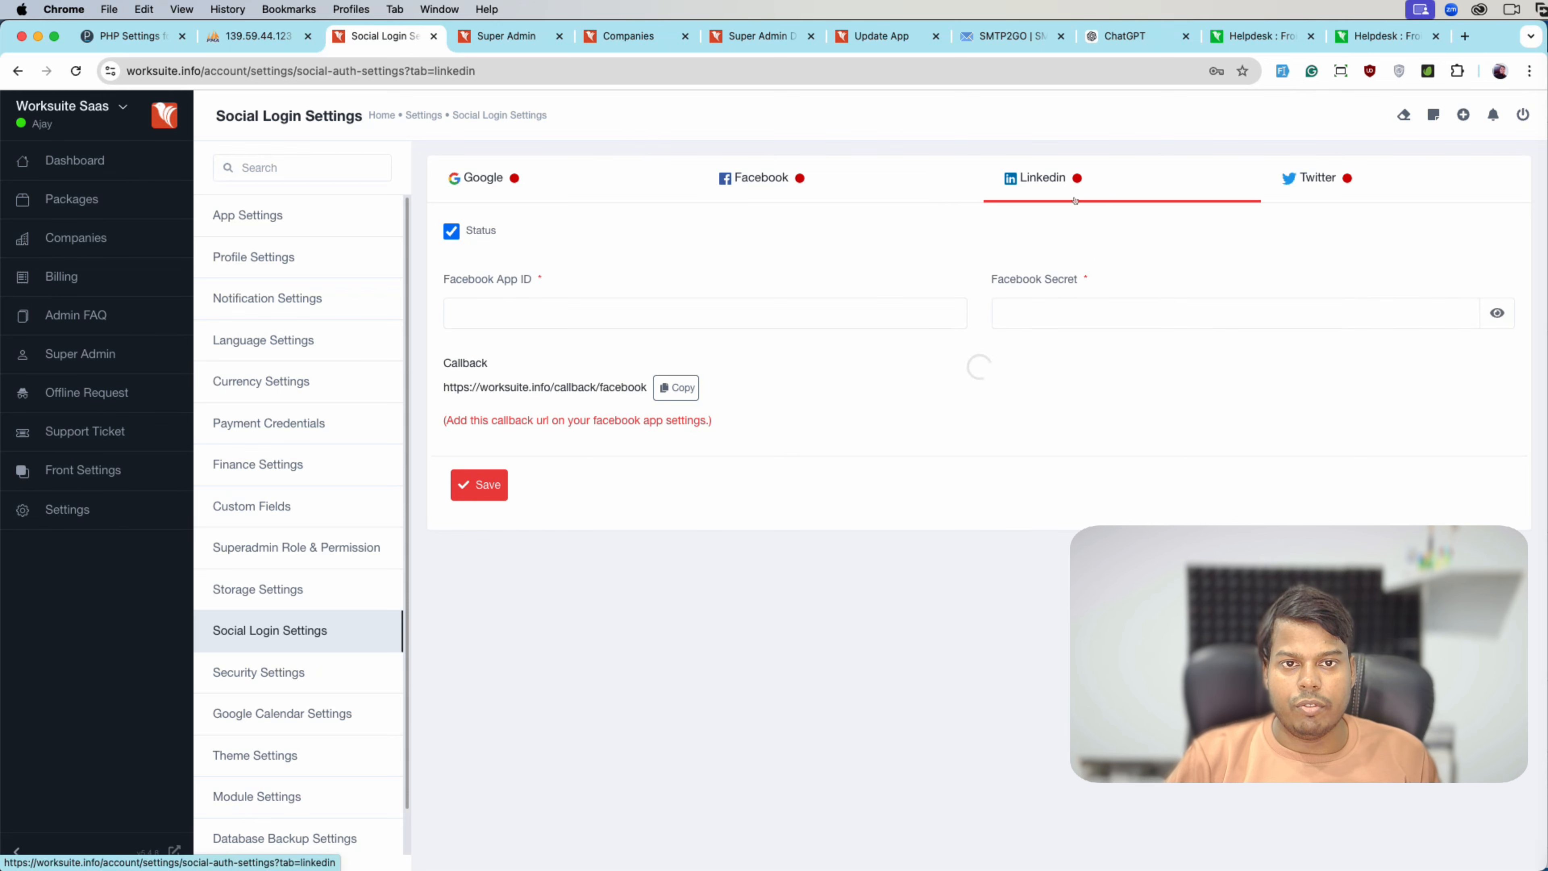
click(1283, 187)
click(562, 196)
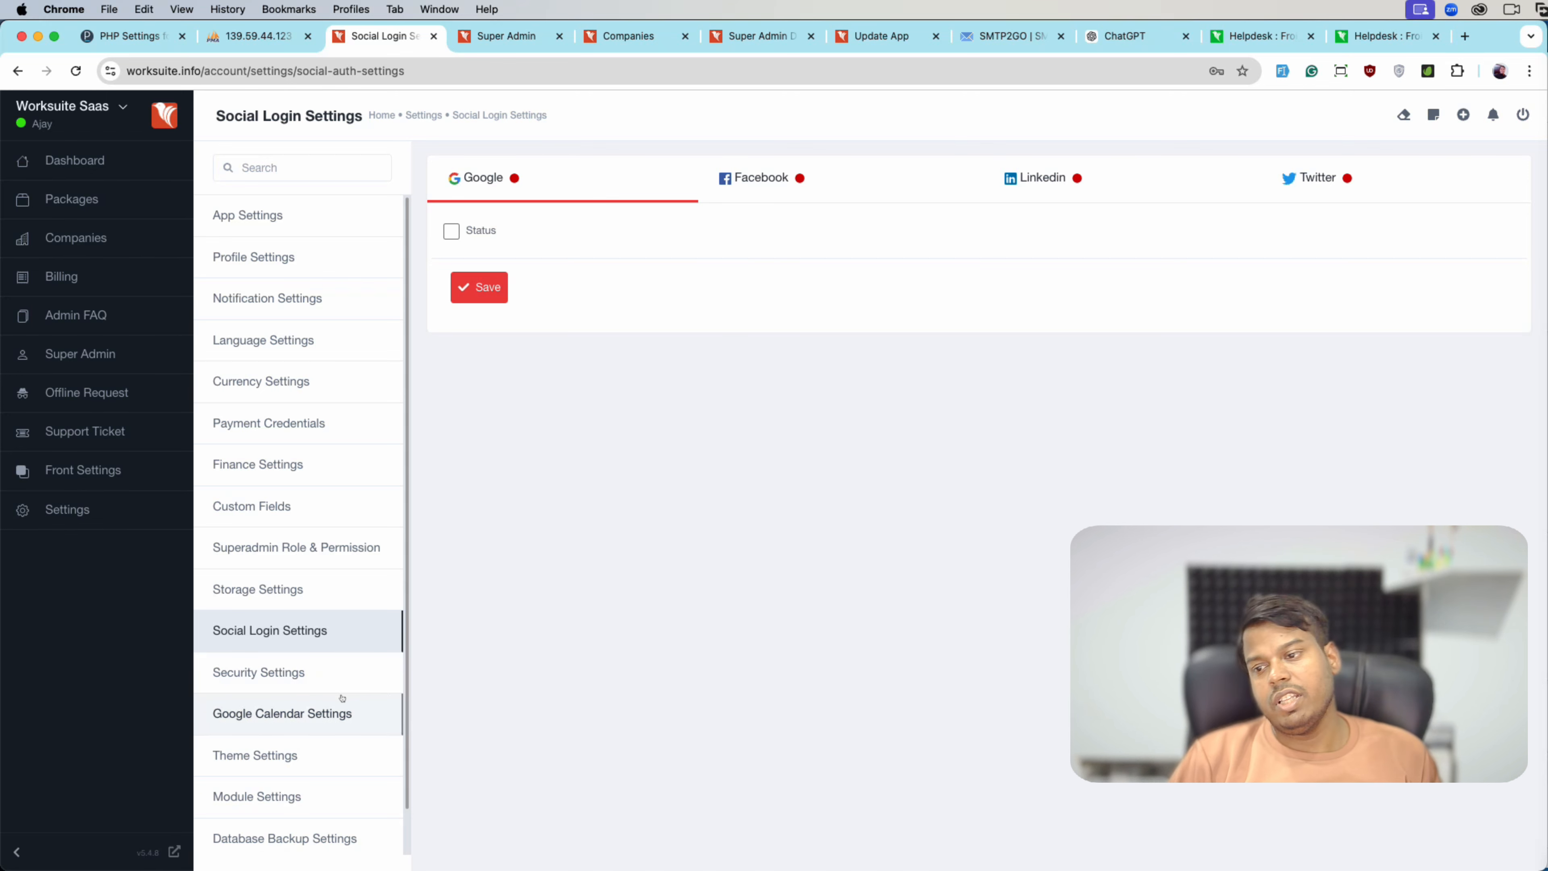
click(372, 671)
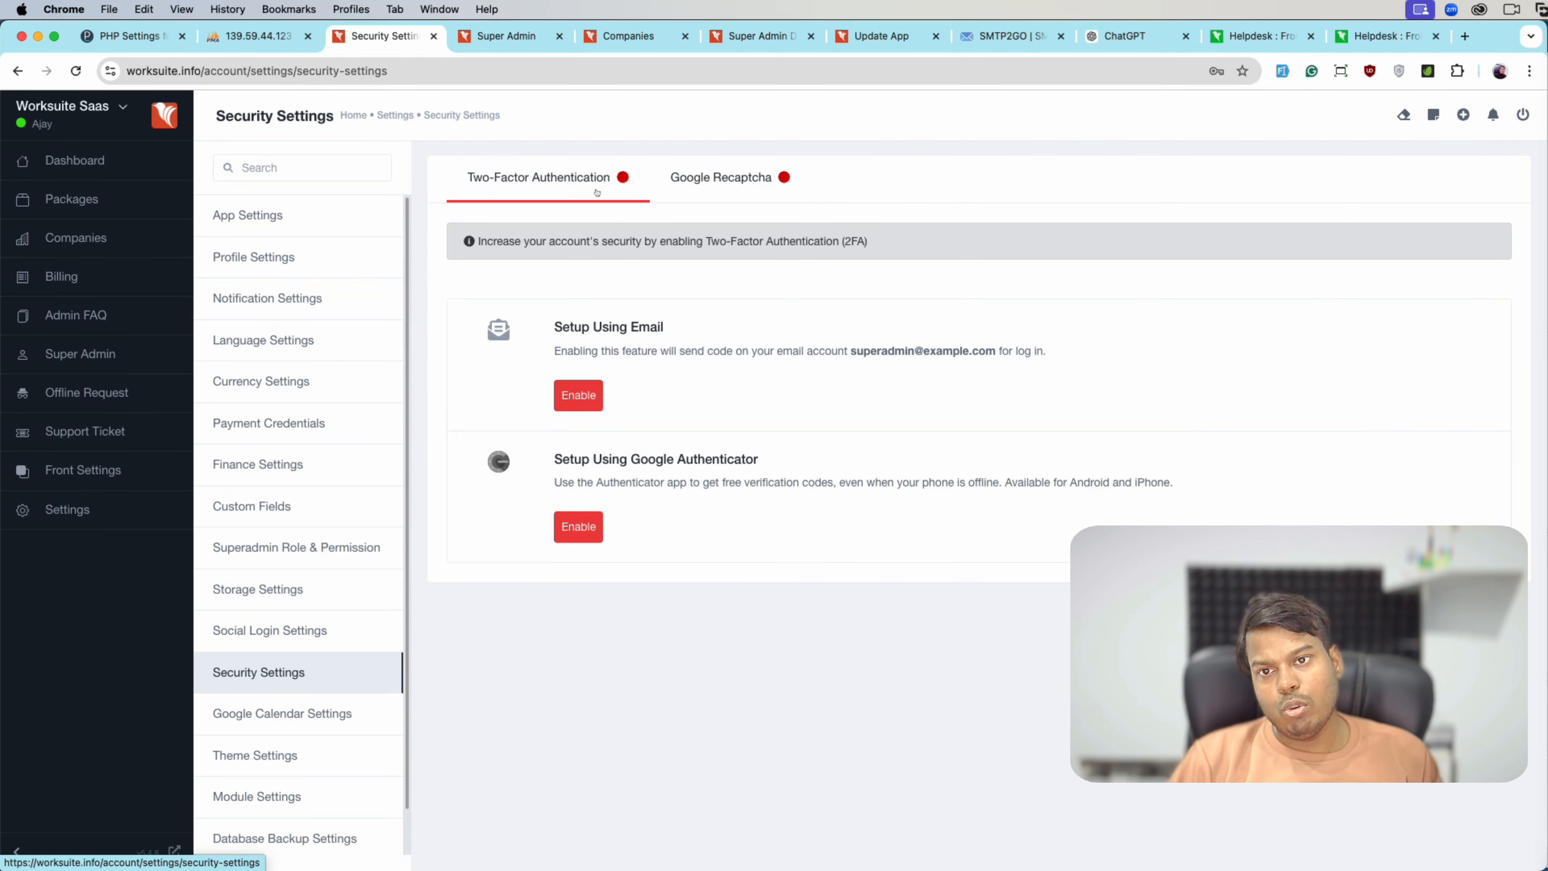
- Turn on Google Recaptcha with version V3, then return to the two-factor authentication options
click(689, 192)
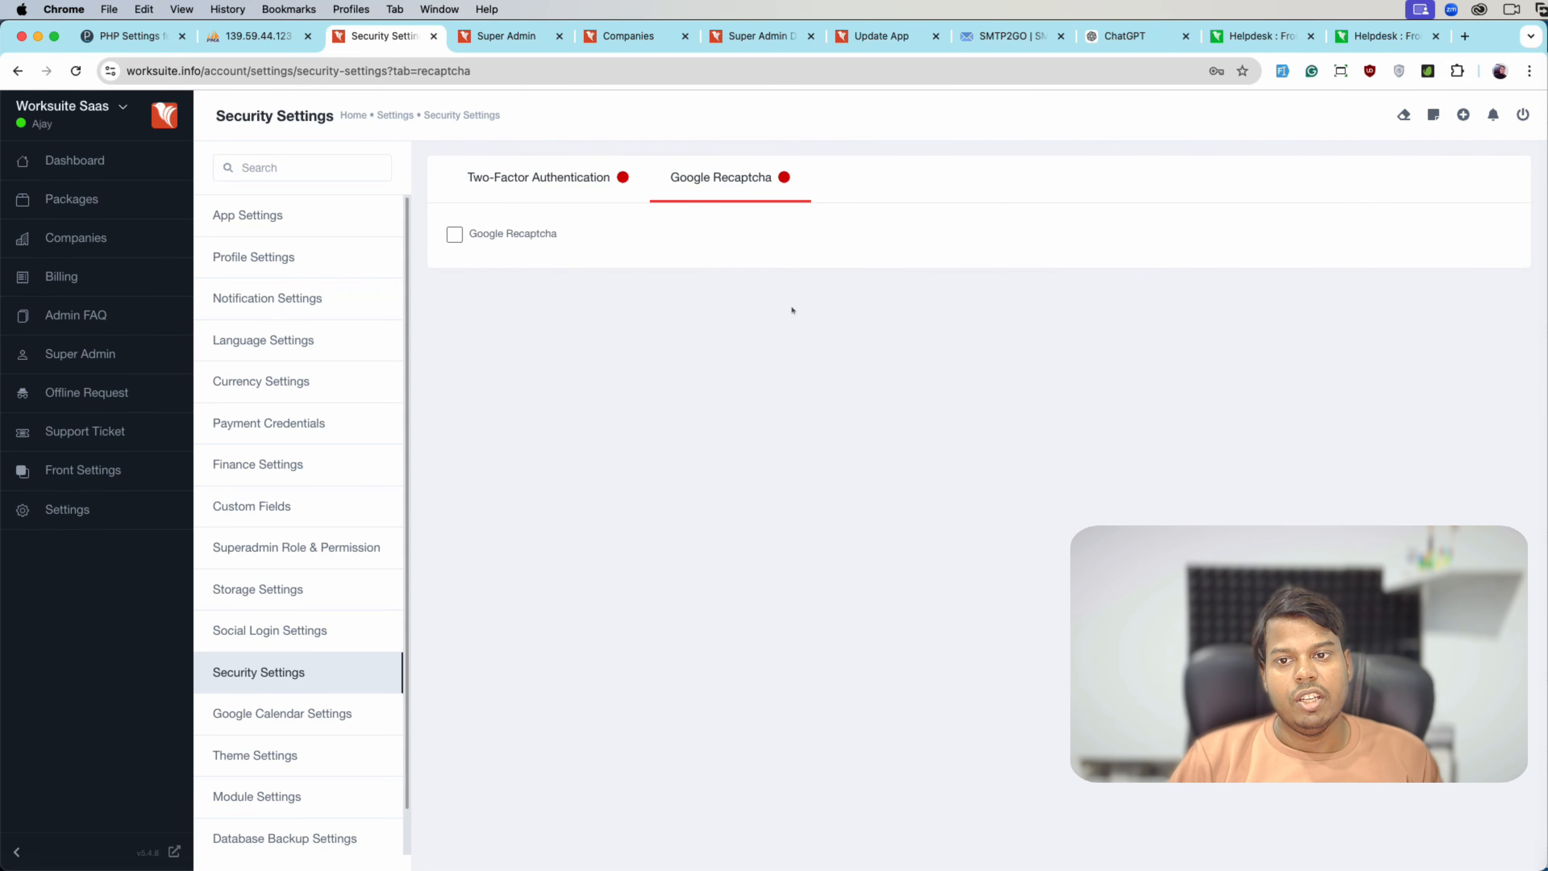
click(498, 241)
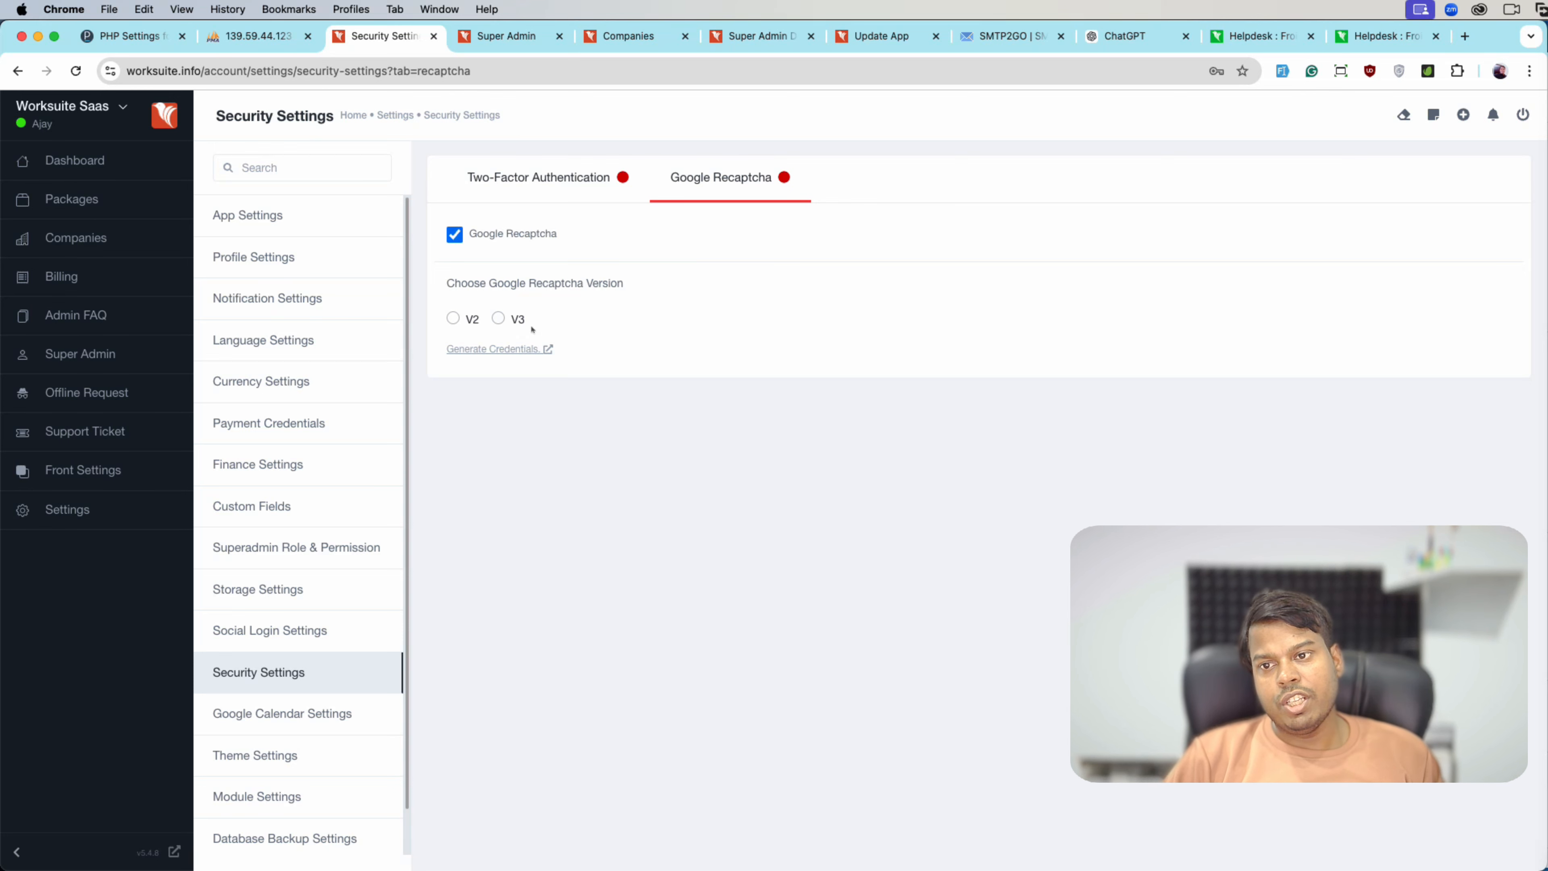
click(499, 321)
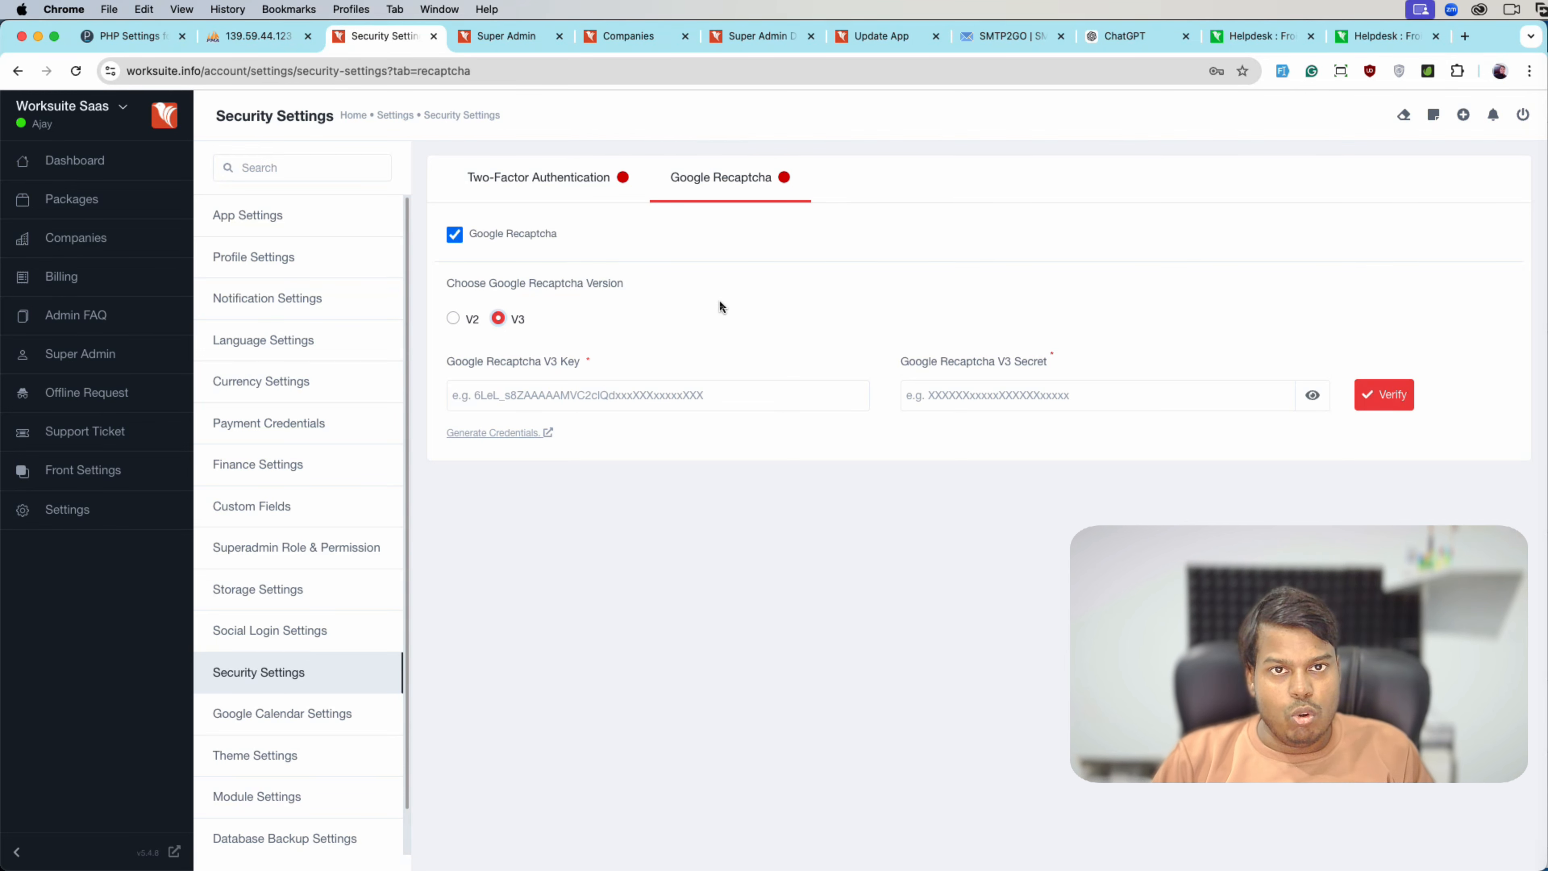
click(525, 232)
click(550, 237)
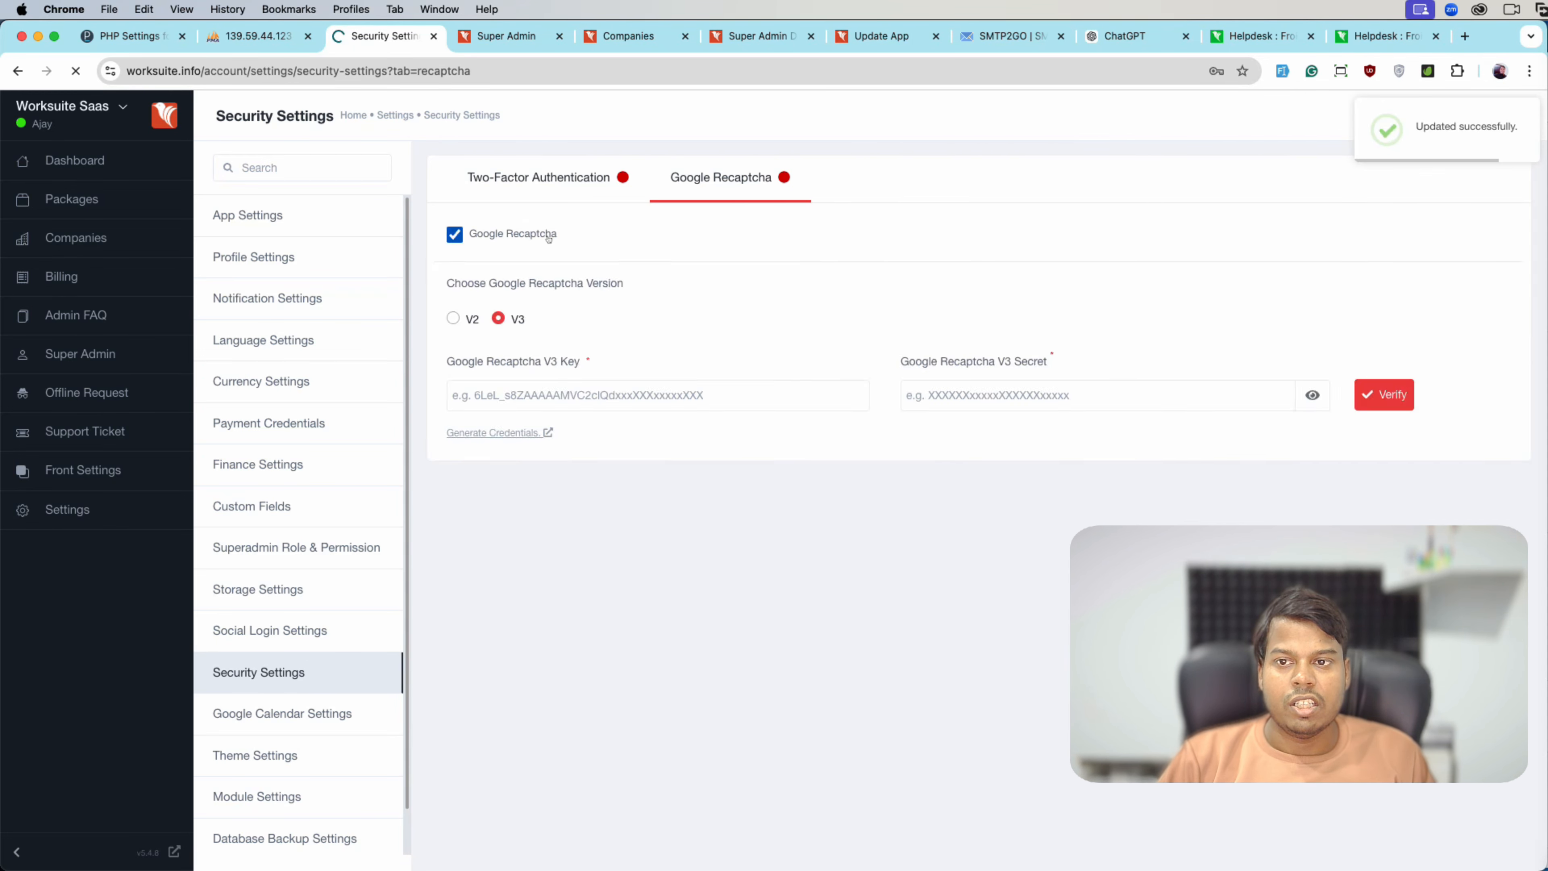
click(550, 239)
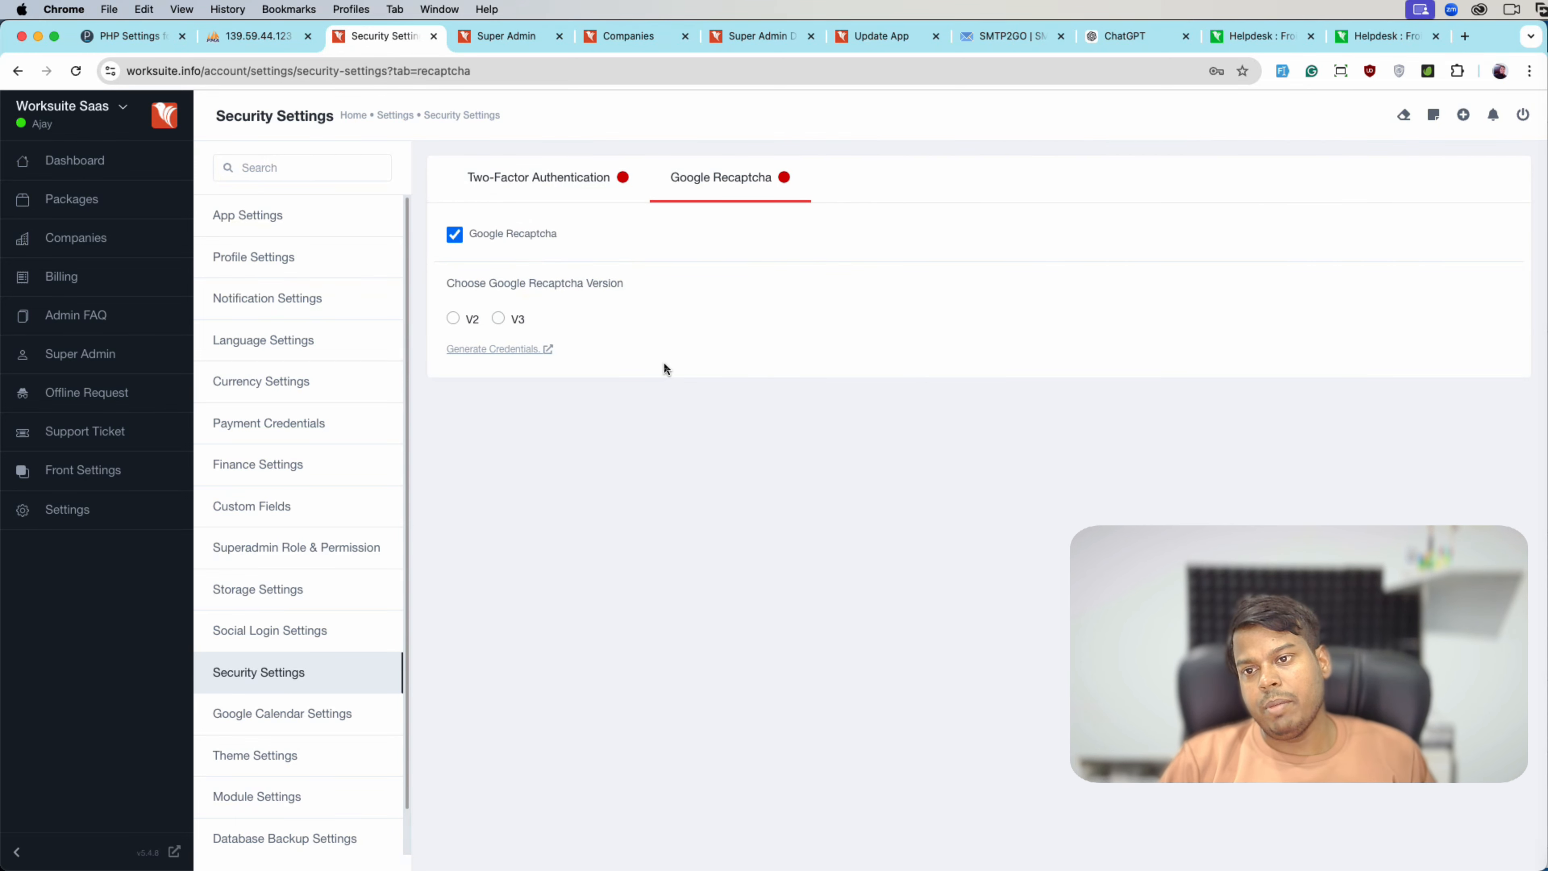
click(546, 205)
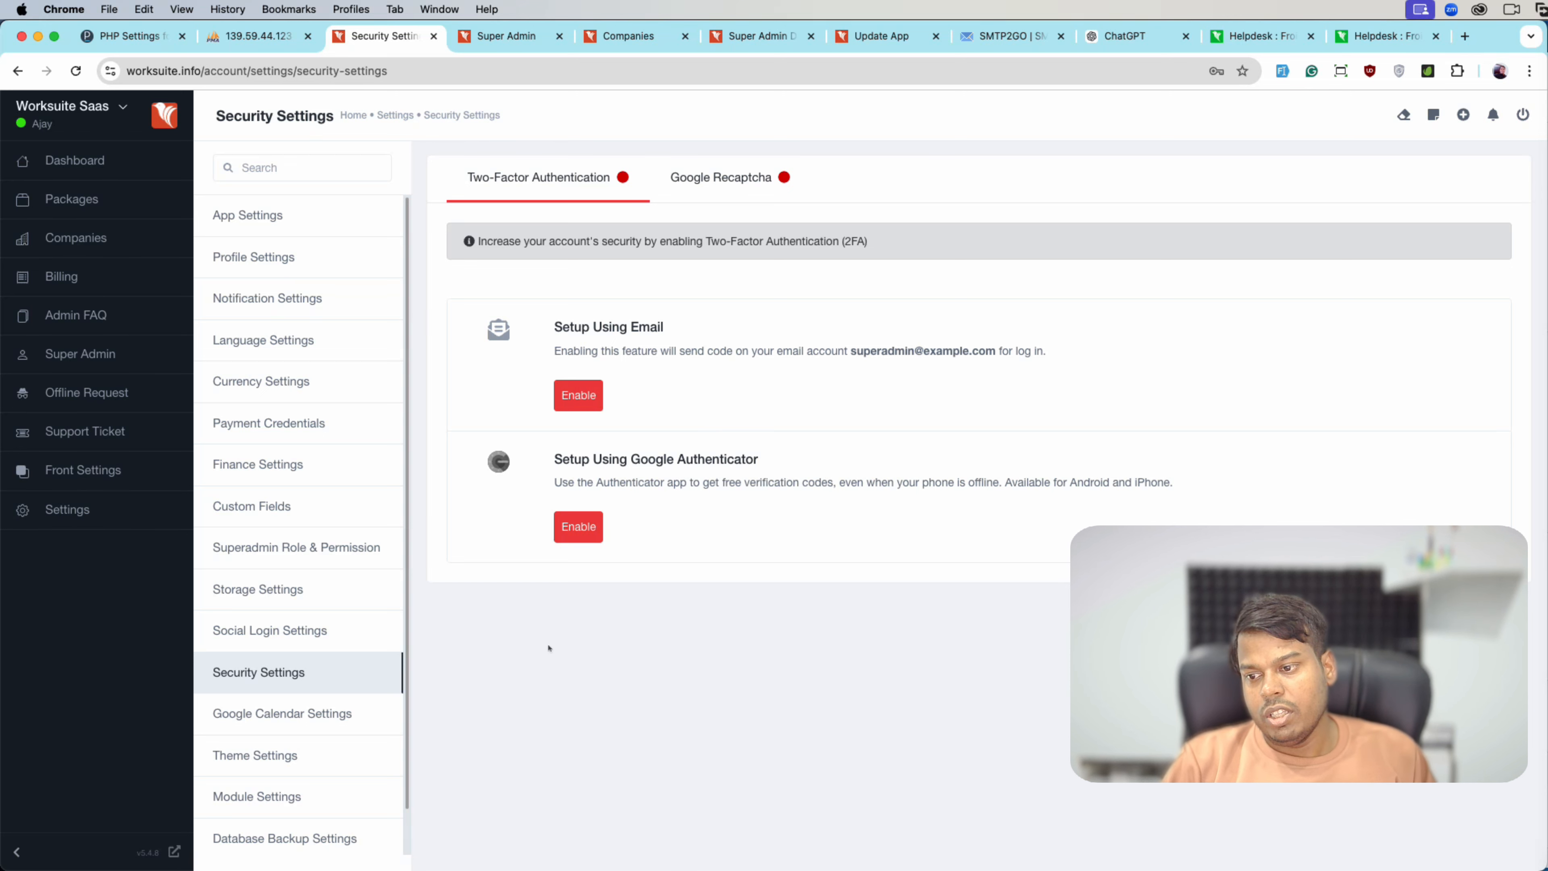
- Enable Google Calendar status and bring up its integration guide in Helpdesk
click(334, 717)
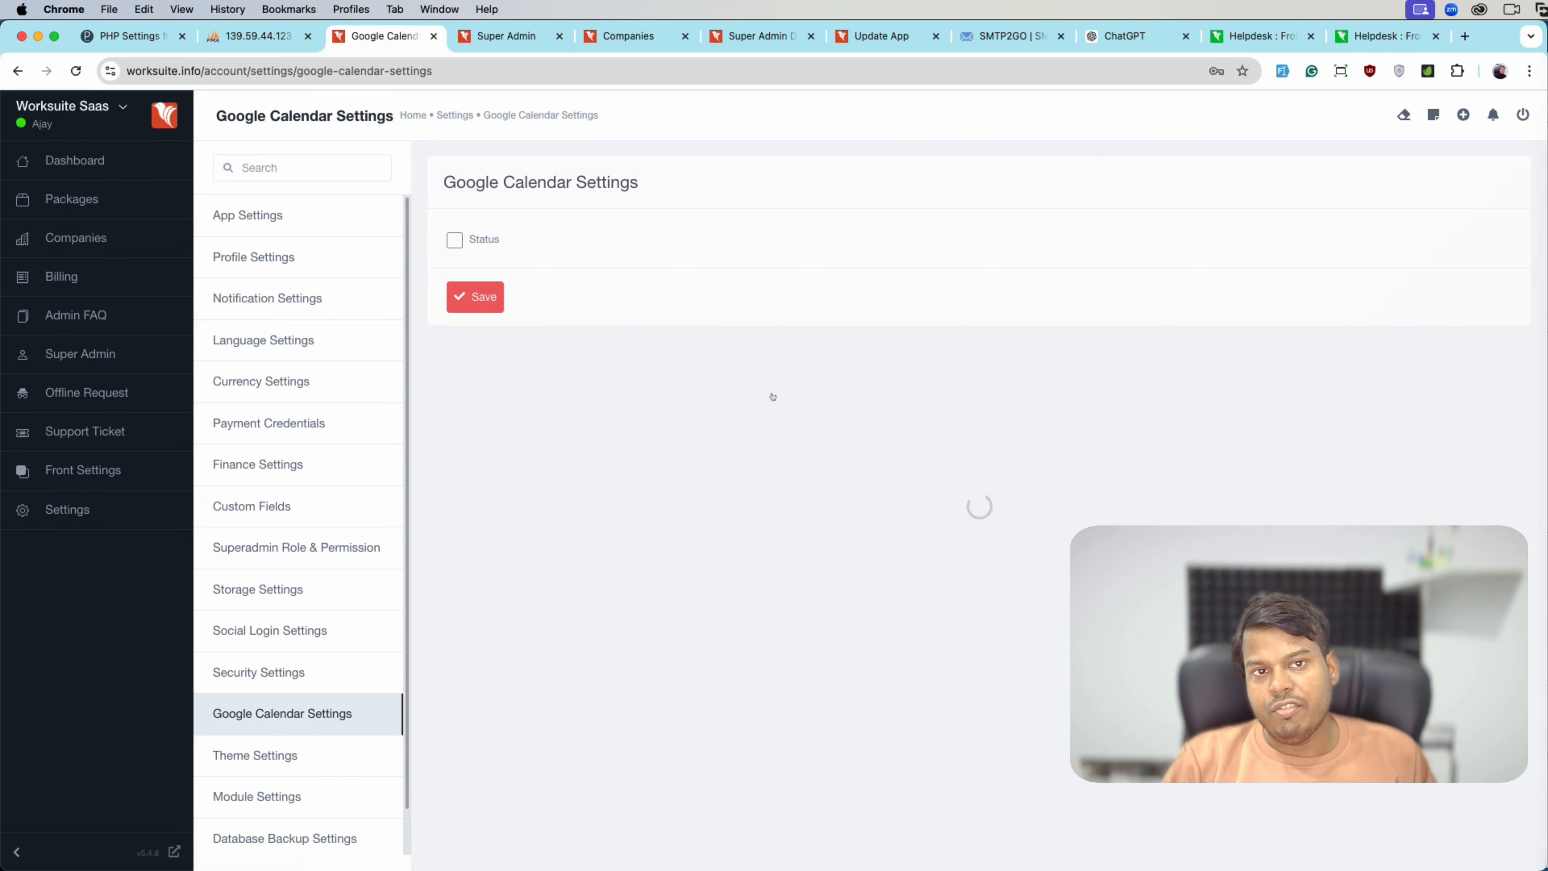
click(484, 240)
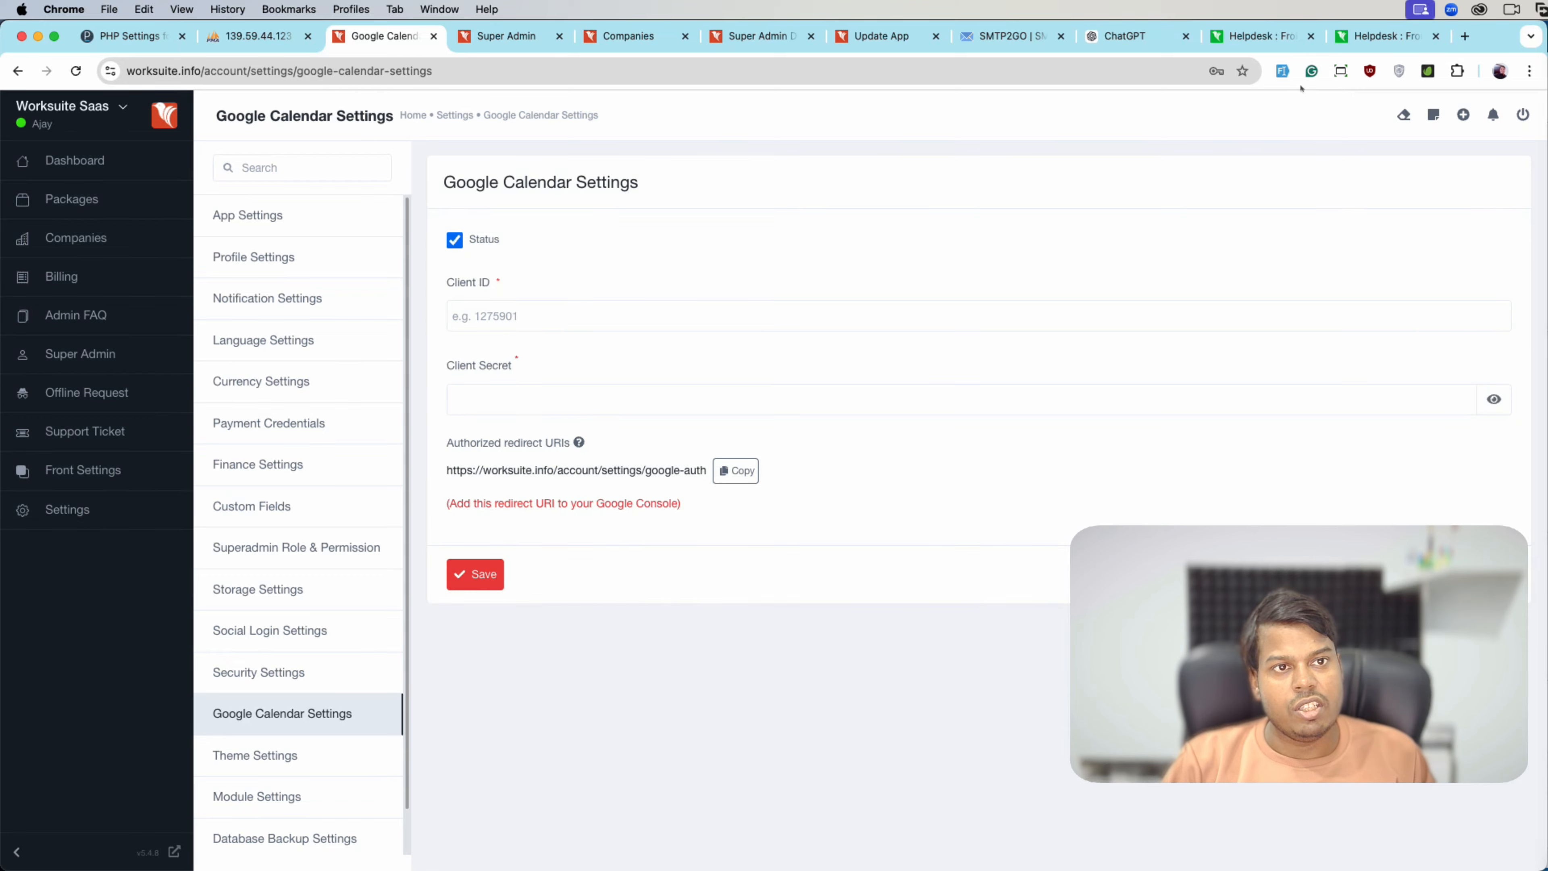
click(1356, 43)
scroll(563, 493, down, 10)
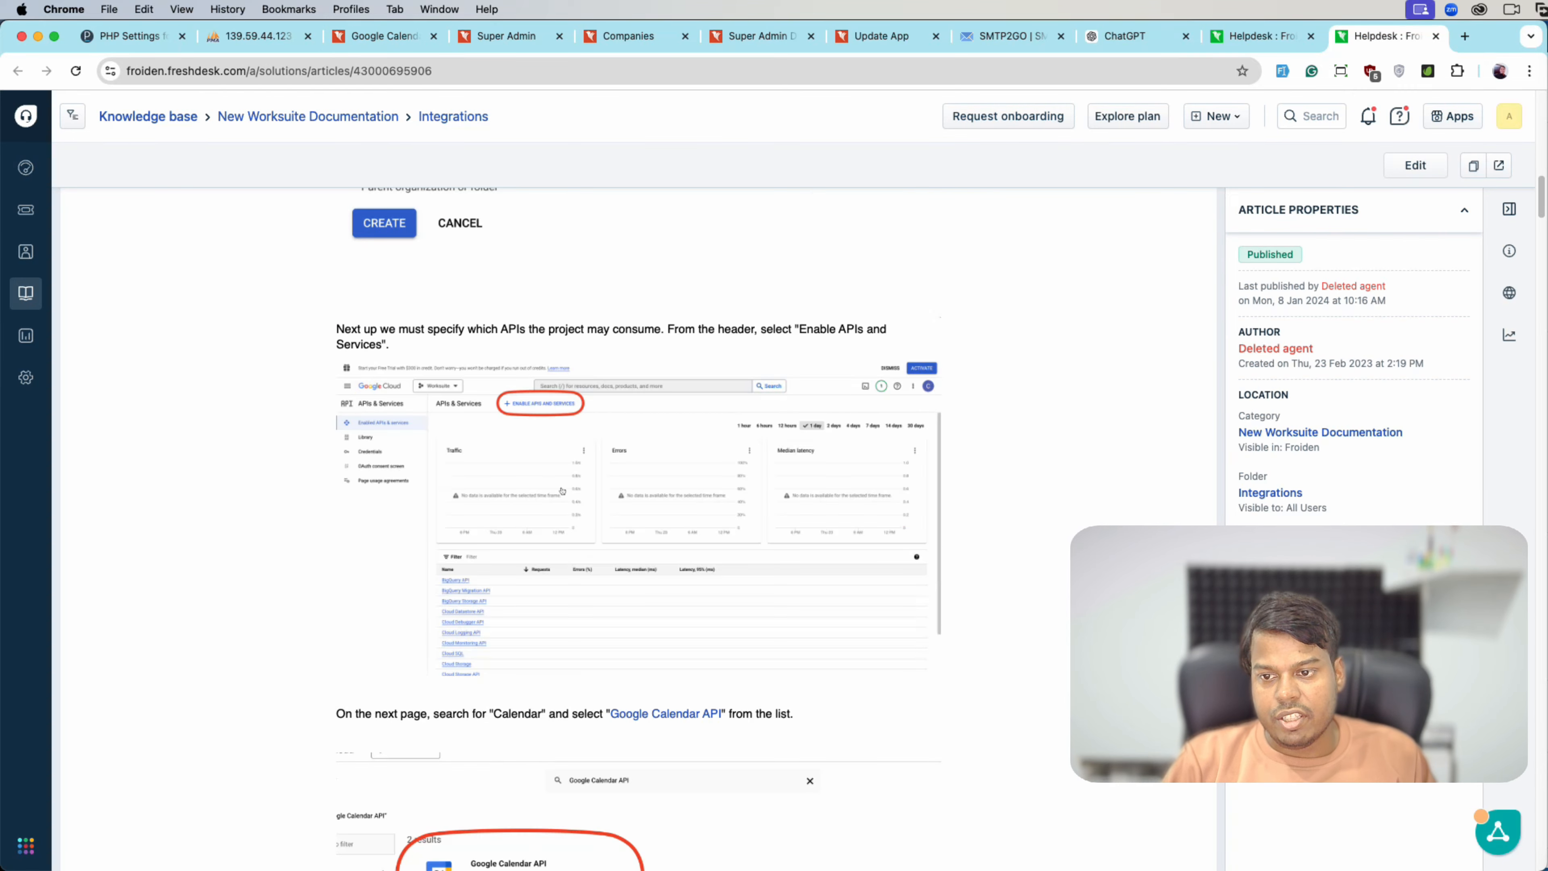
- Scroll the guide to the Create Credentials step, then return to Google Calendar settings
scroll(563, 493, down, 20)
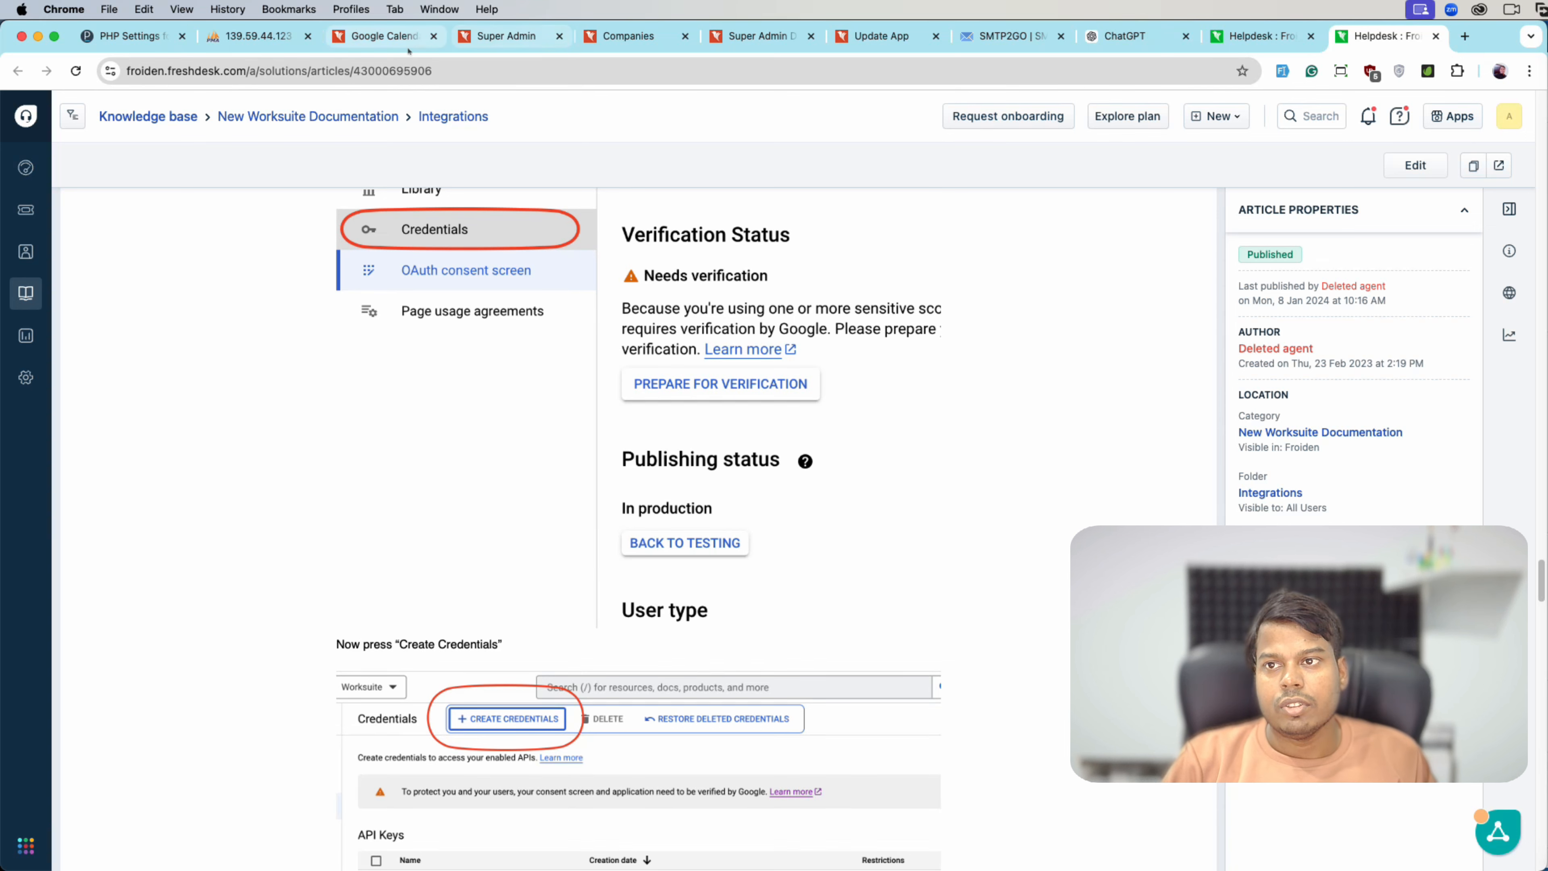
click(378, 36)
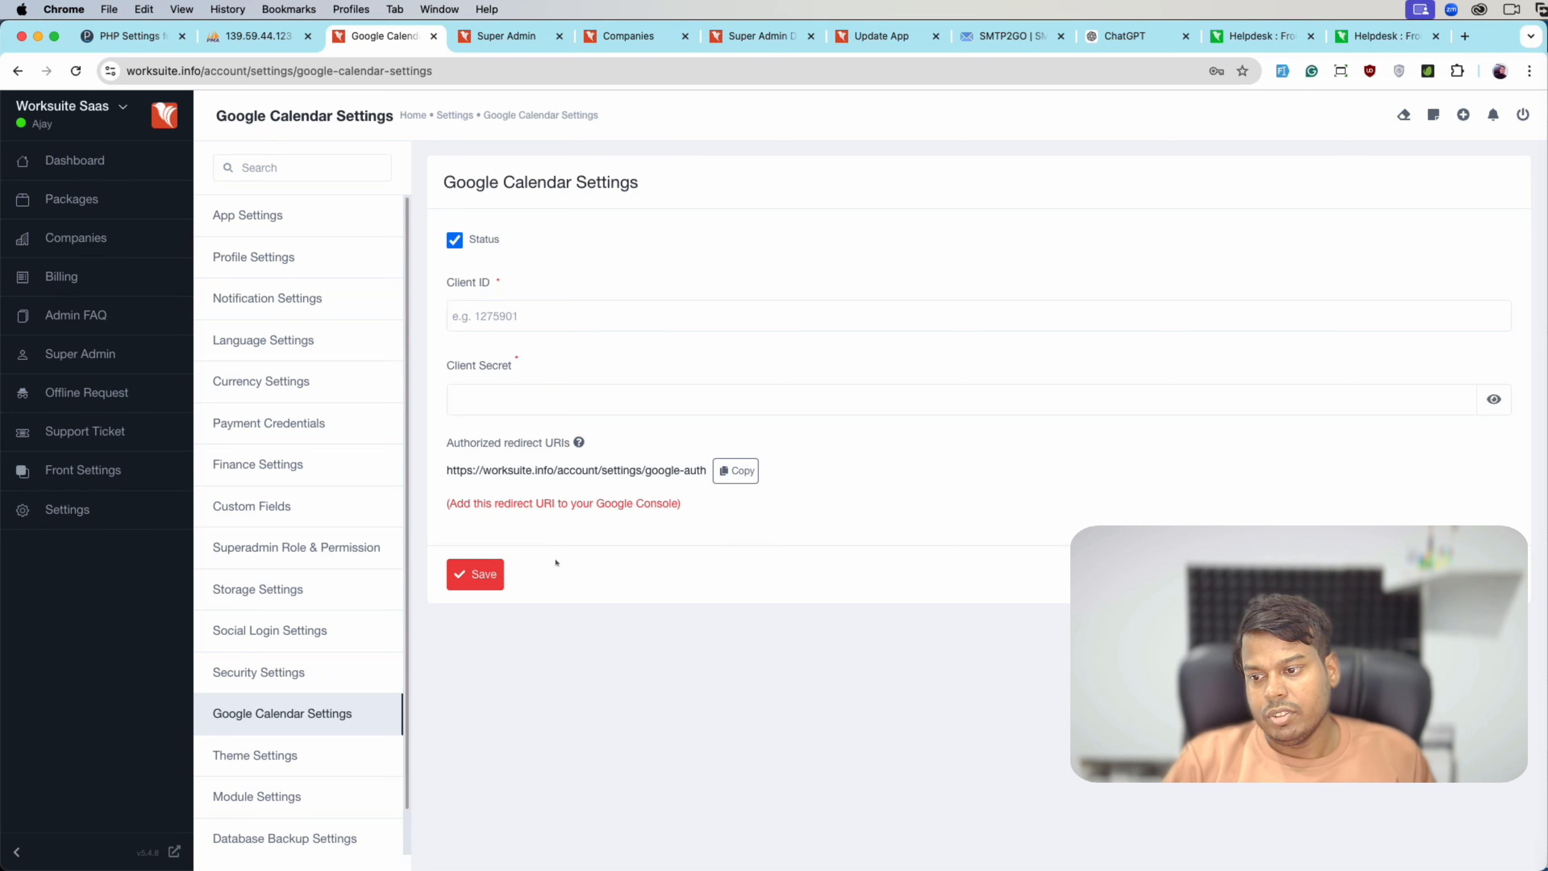
- In Theme Settings, replace 'Saas' in the app name with 'Froiden'
click(348, 762)
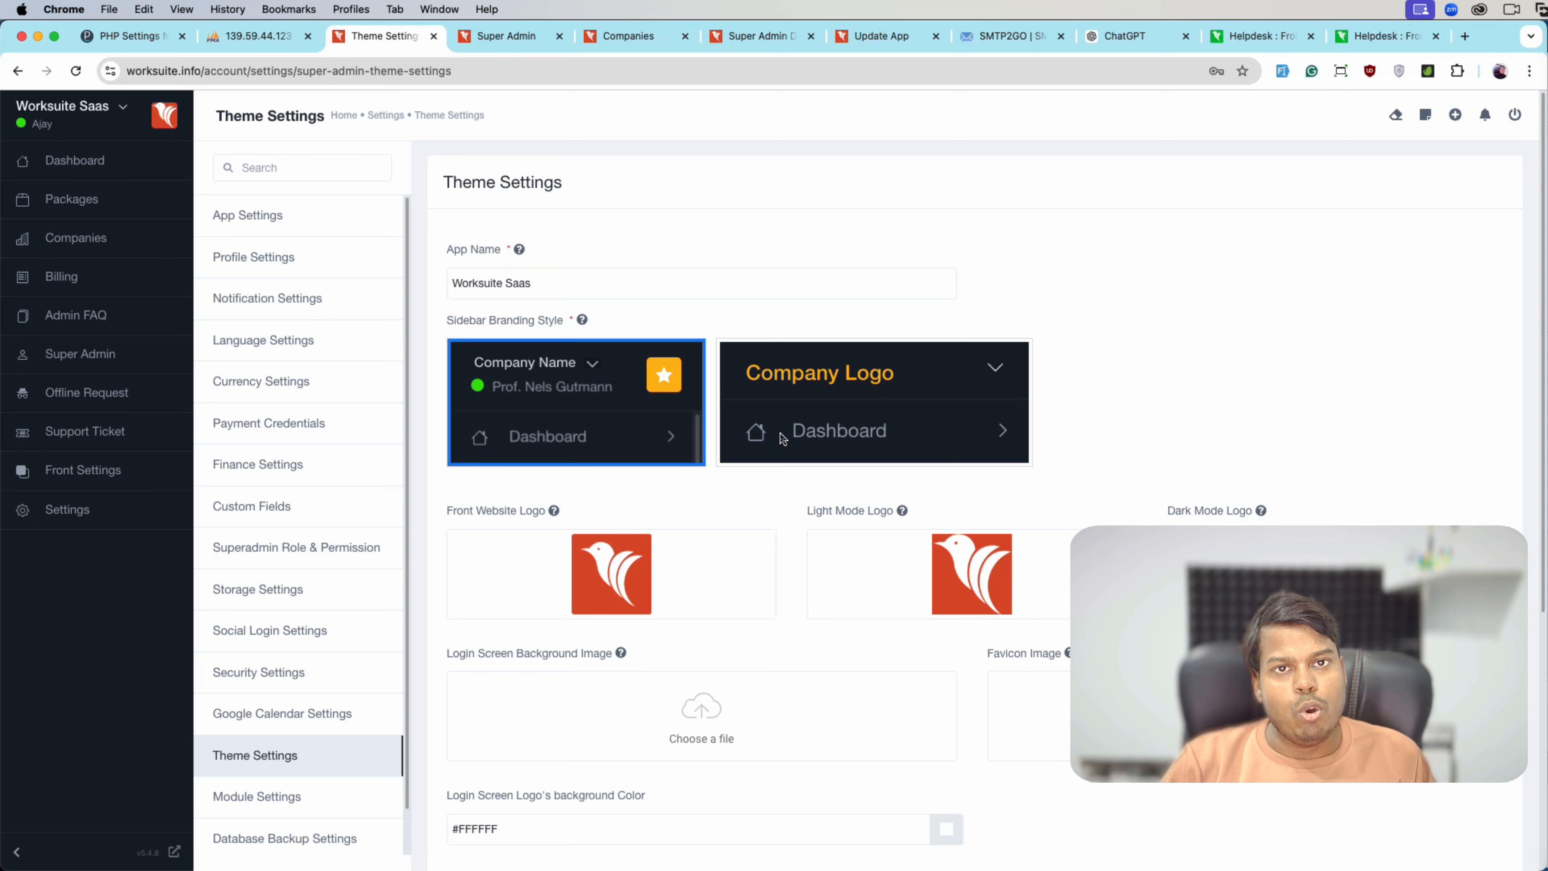
scroll(775, 438, down, 3)
scroll(524, 413, up, 3)
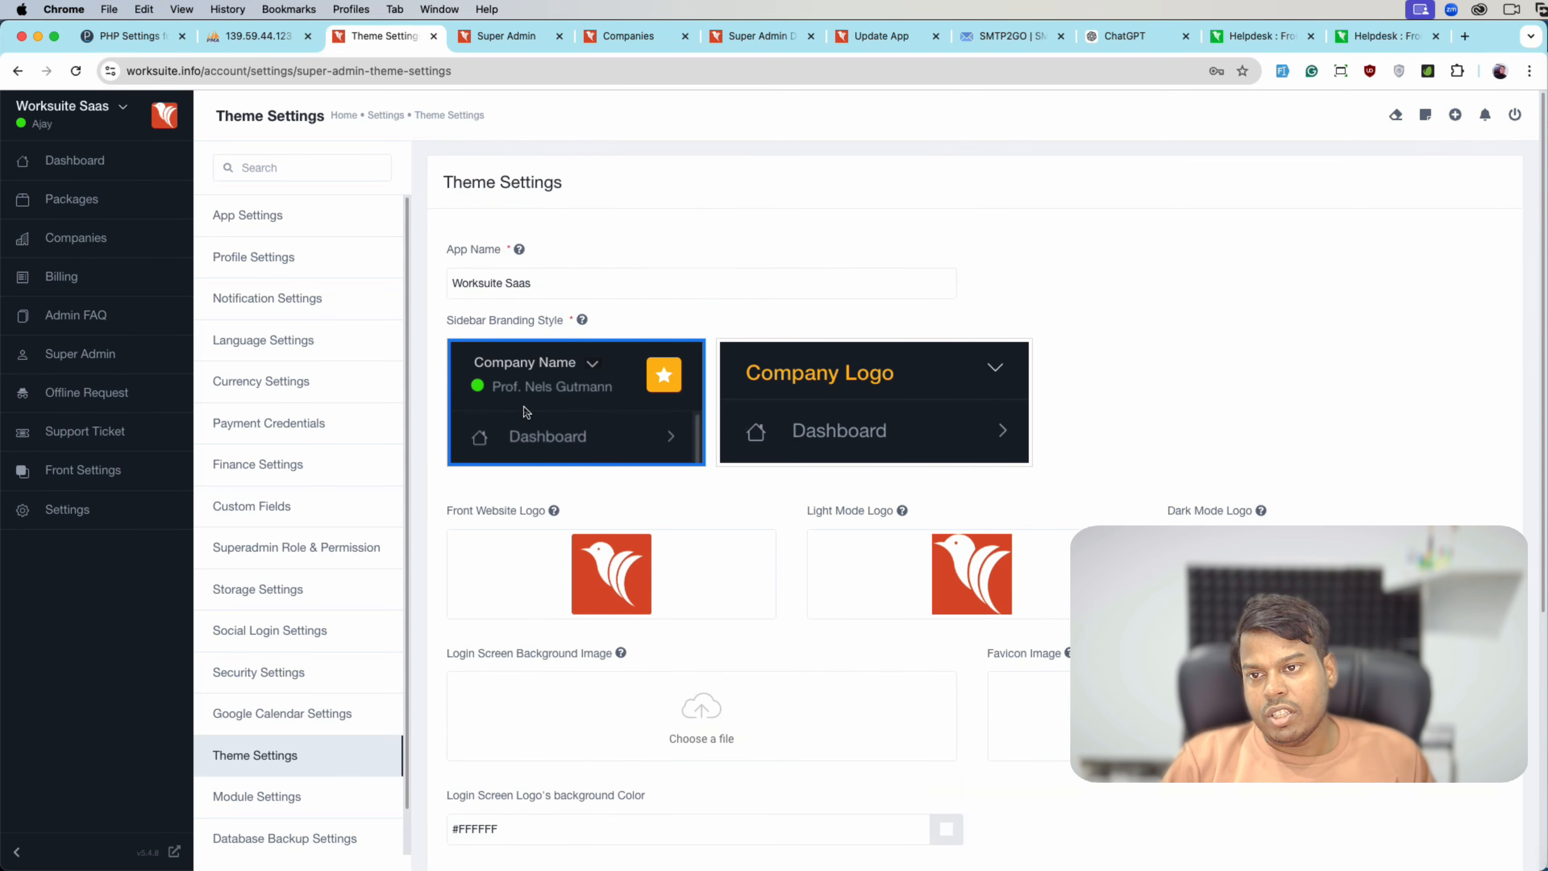
double_click(520, 298)
text(Froiden)
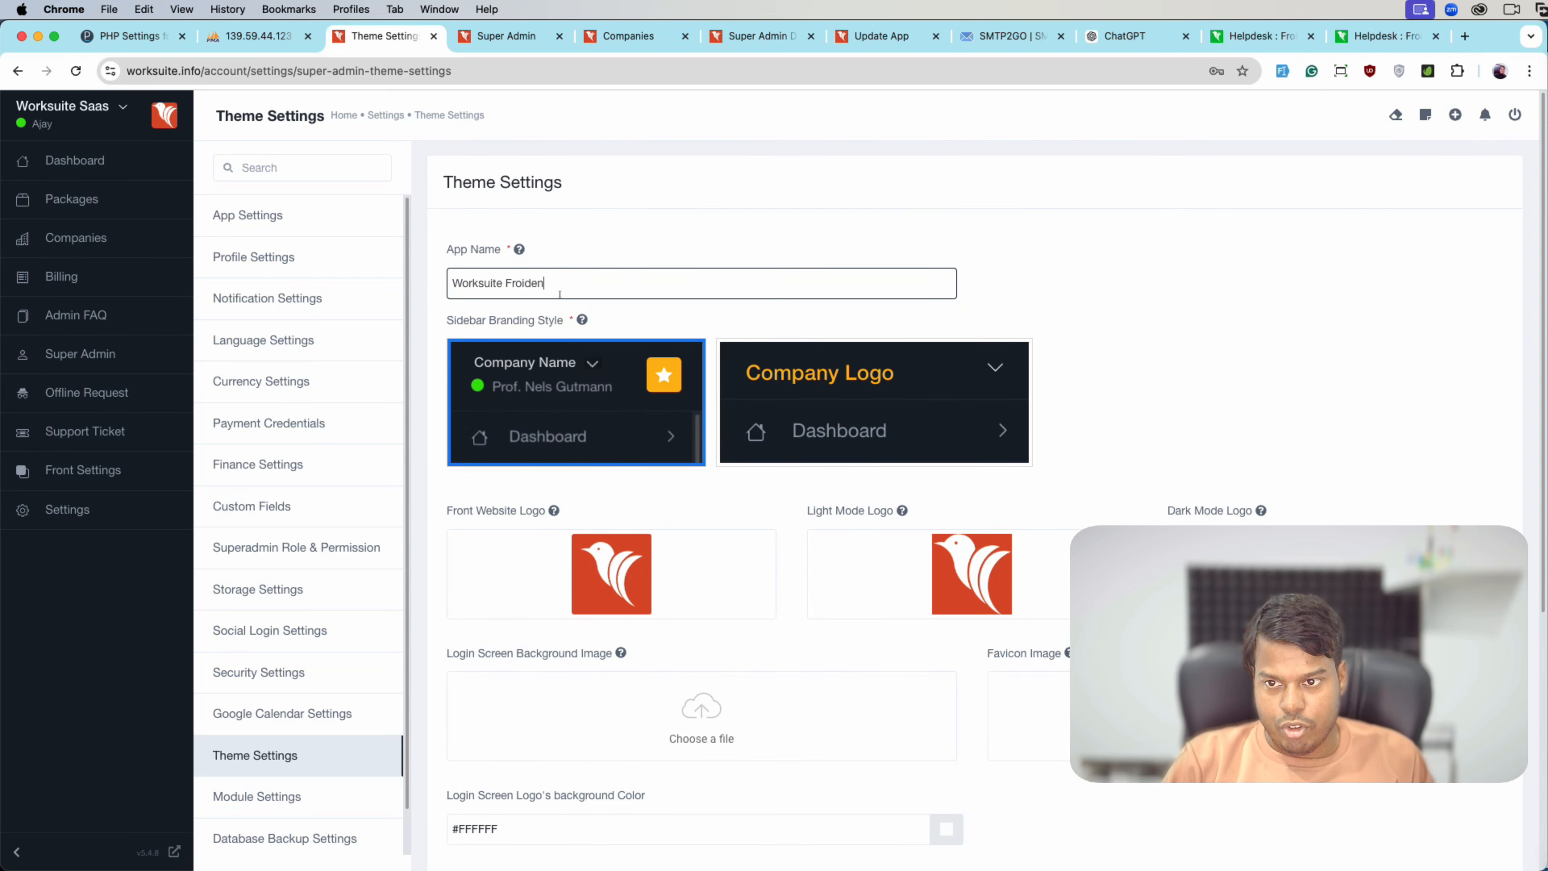
scroll(567, 567, down, 6)
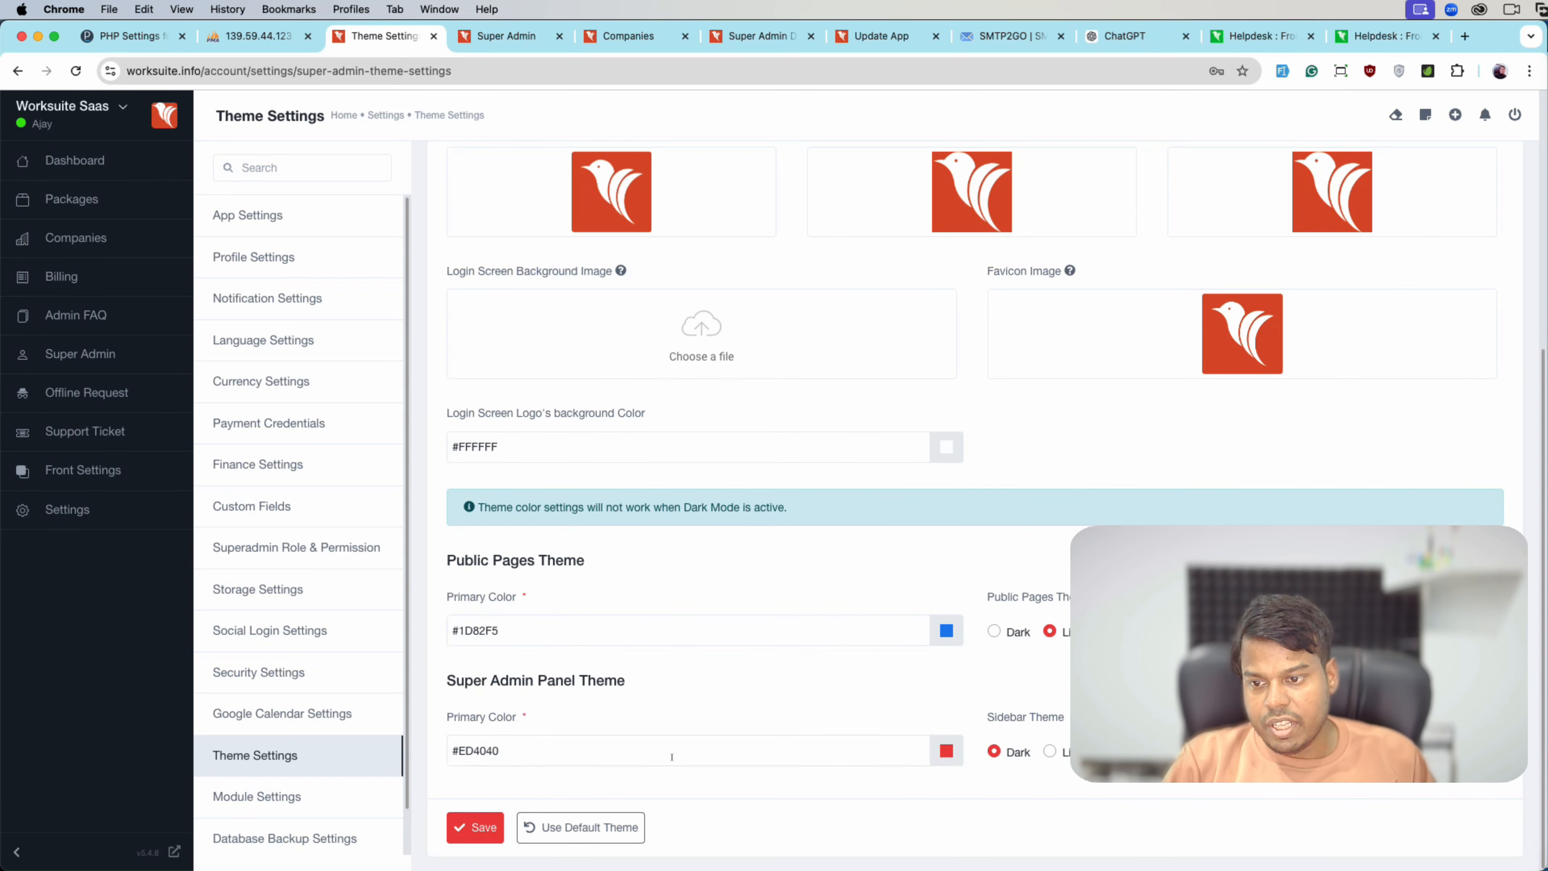
- Set the admin panel colour to #732B2B and save the theme
click(946, 752)
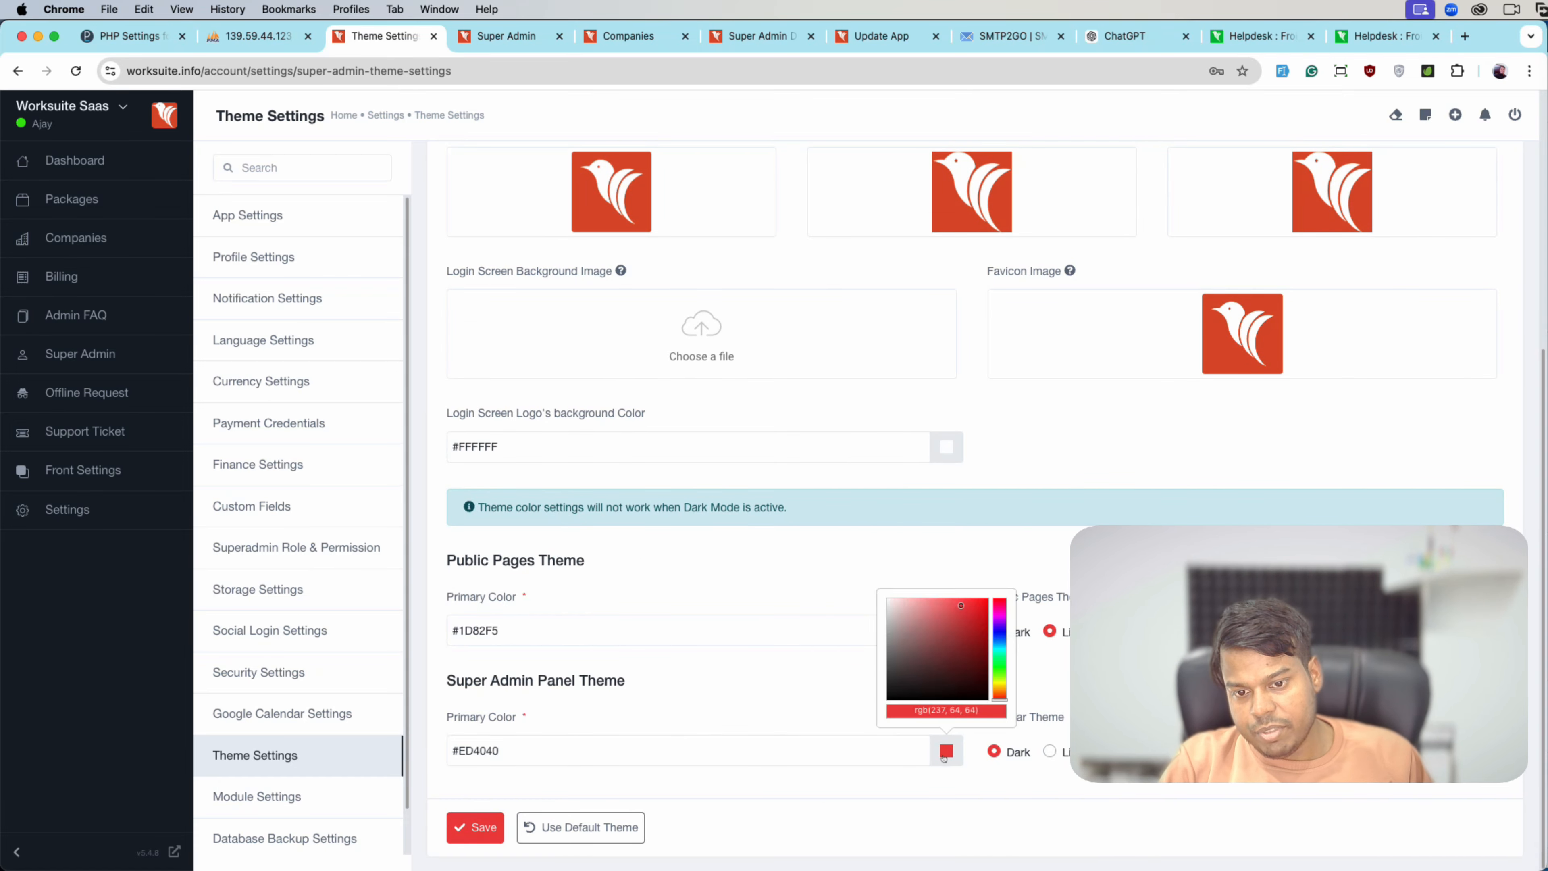
click(924, 673)
click(958, 654)
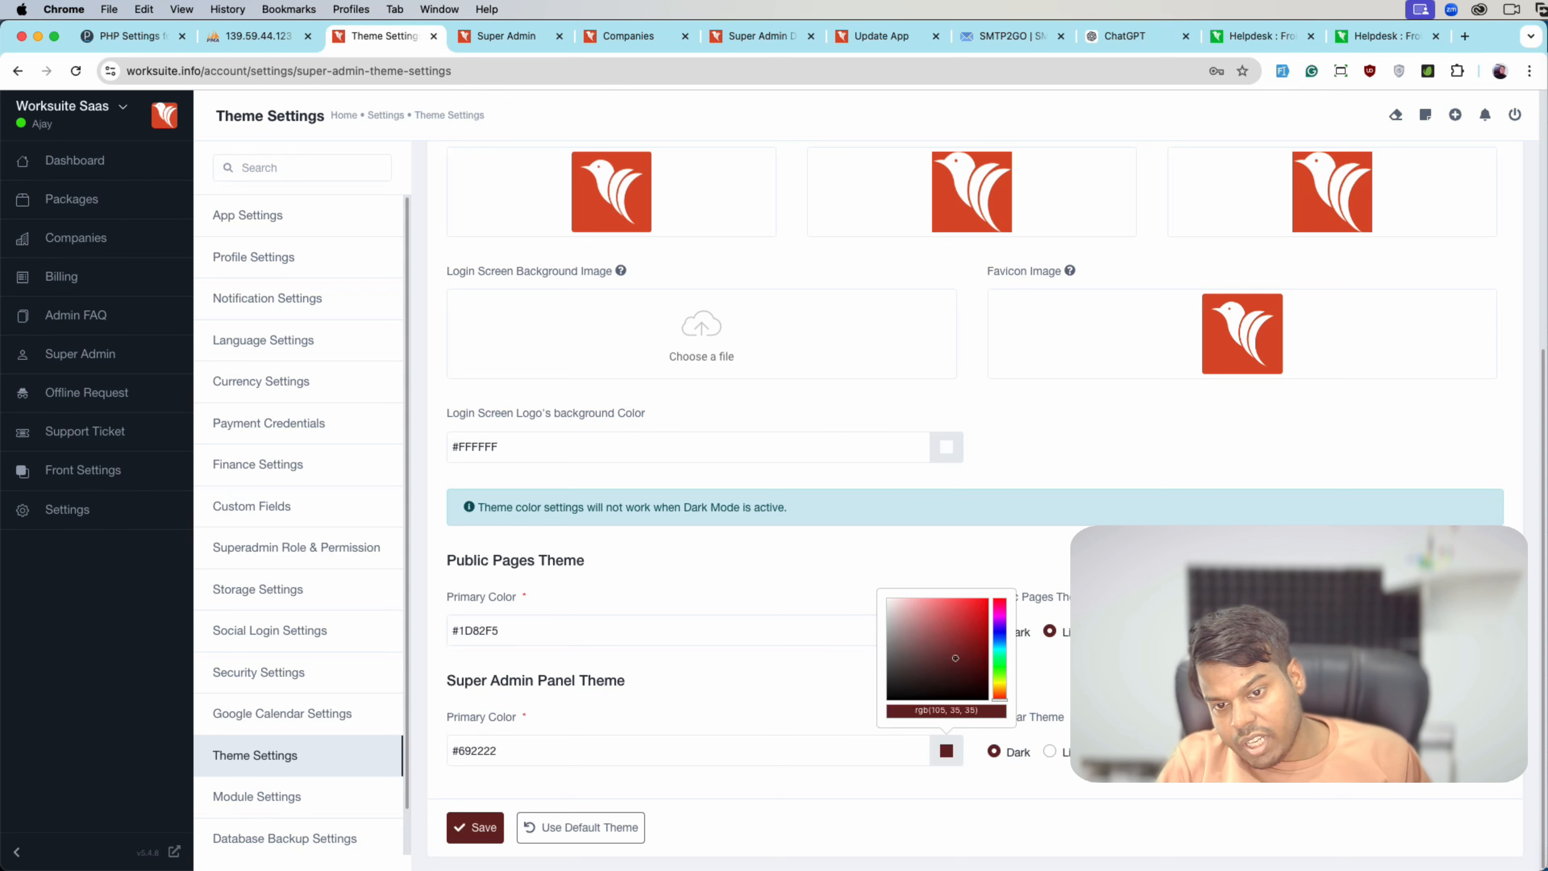
click(952, 654)
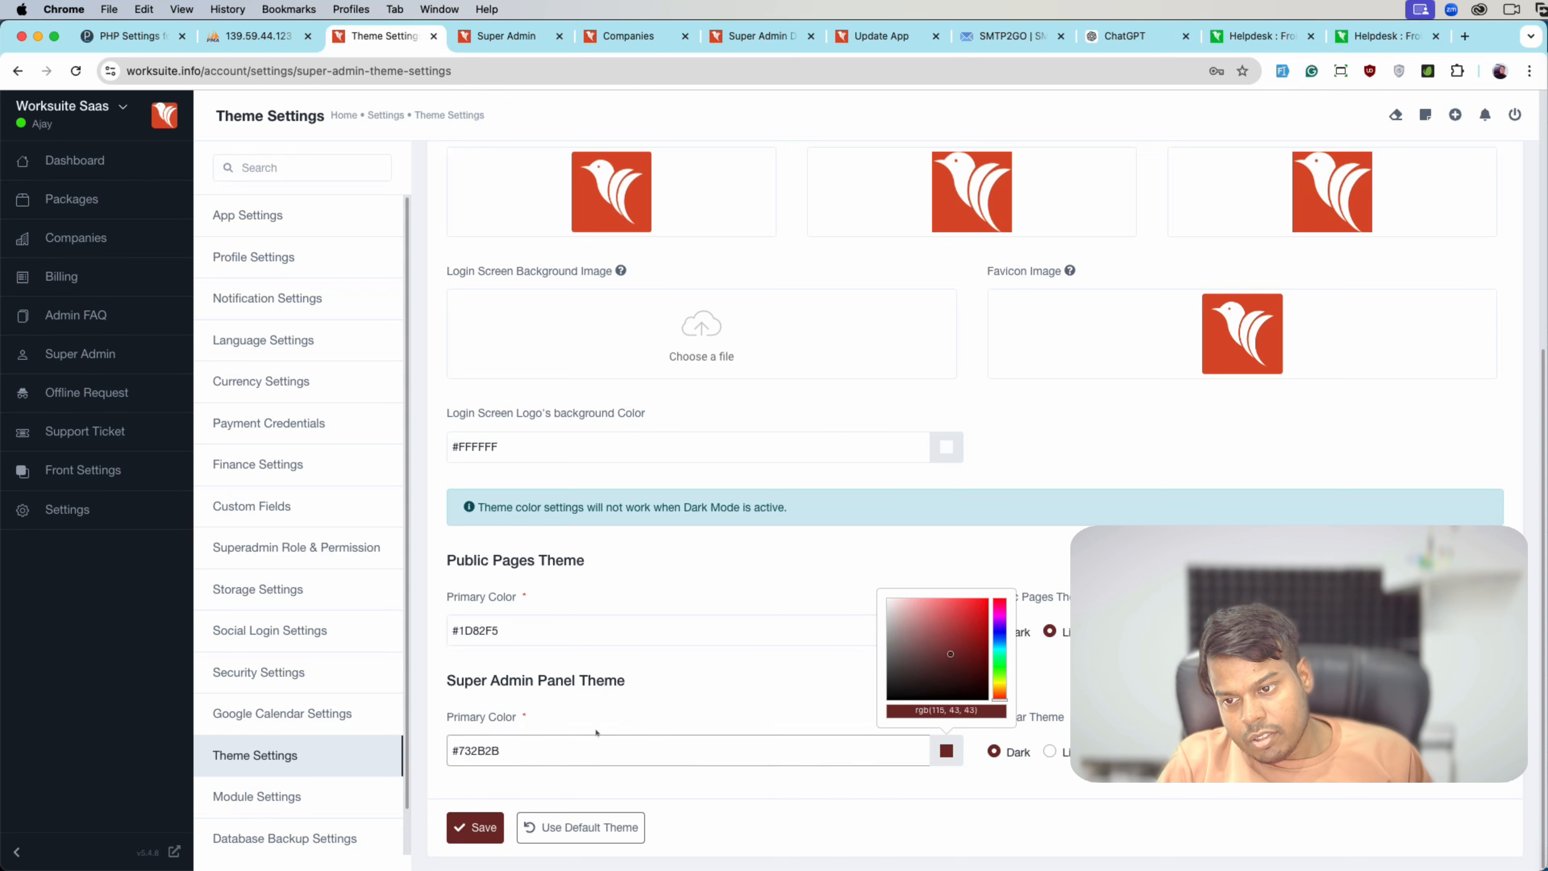
click(484, 825)
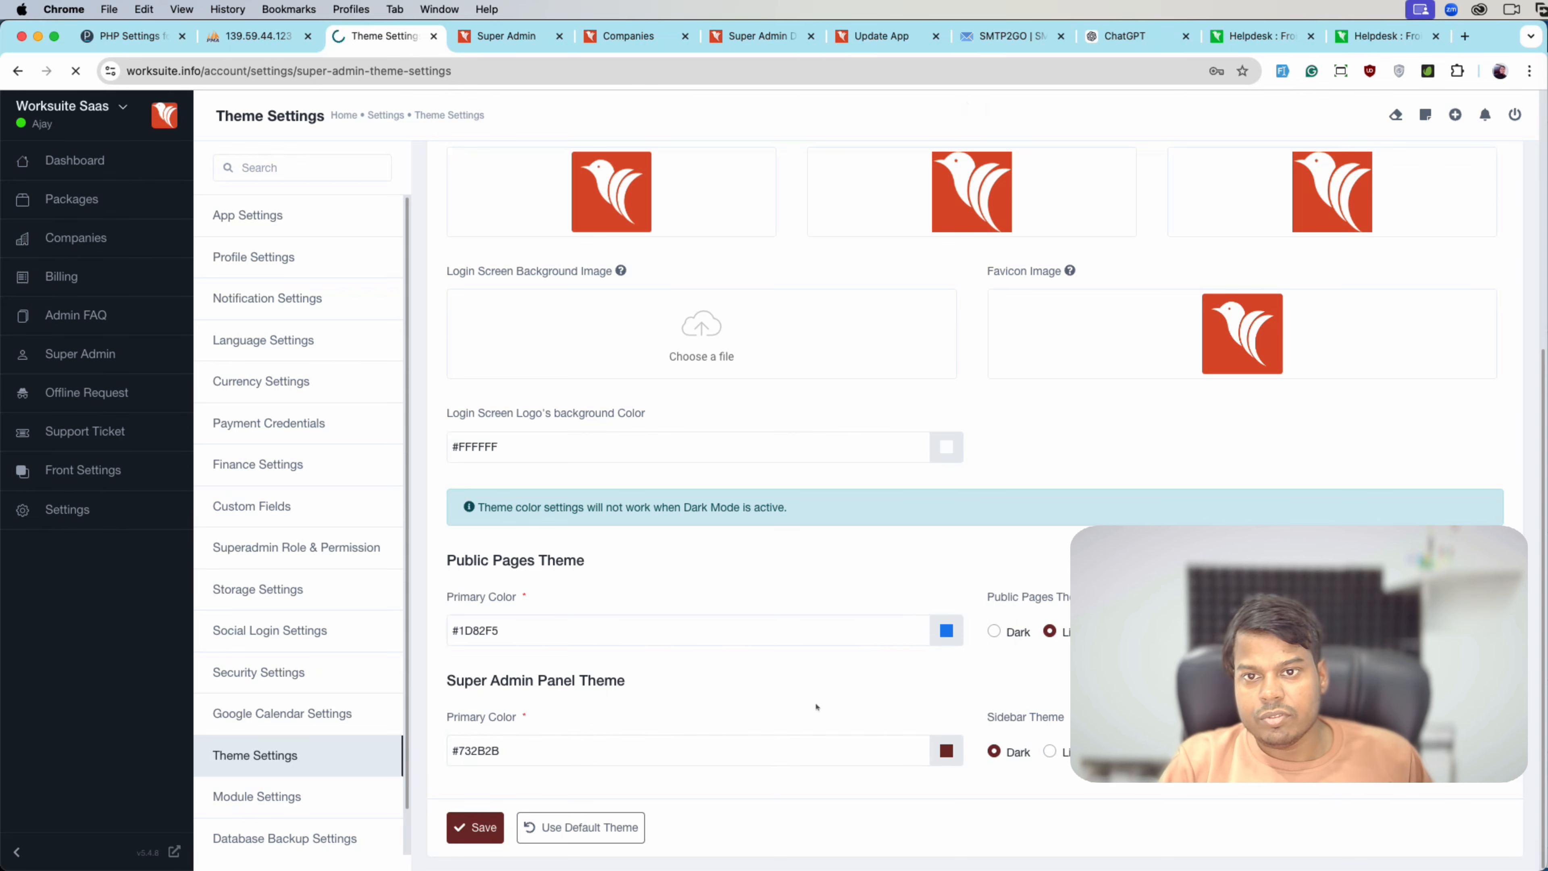
- Go to Module Settings to view the custom and official Worksuite modules
scroll(917, 685, down, 6)
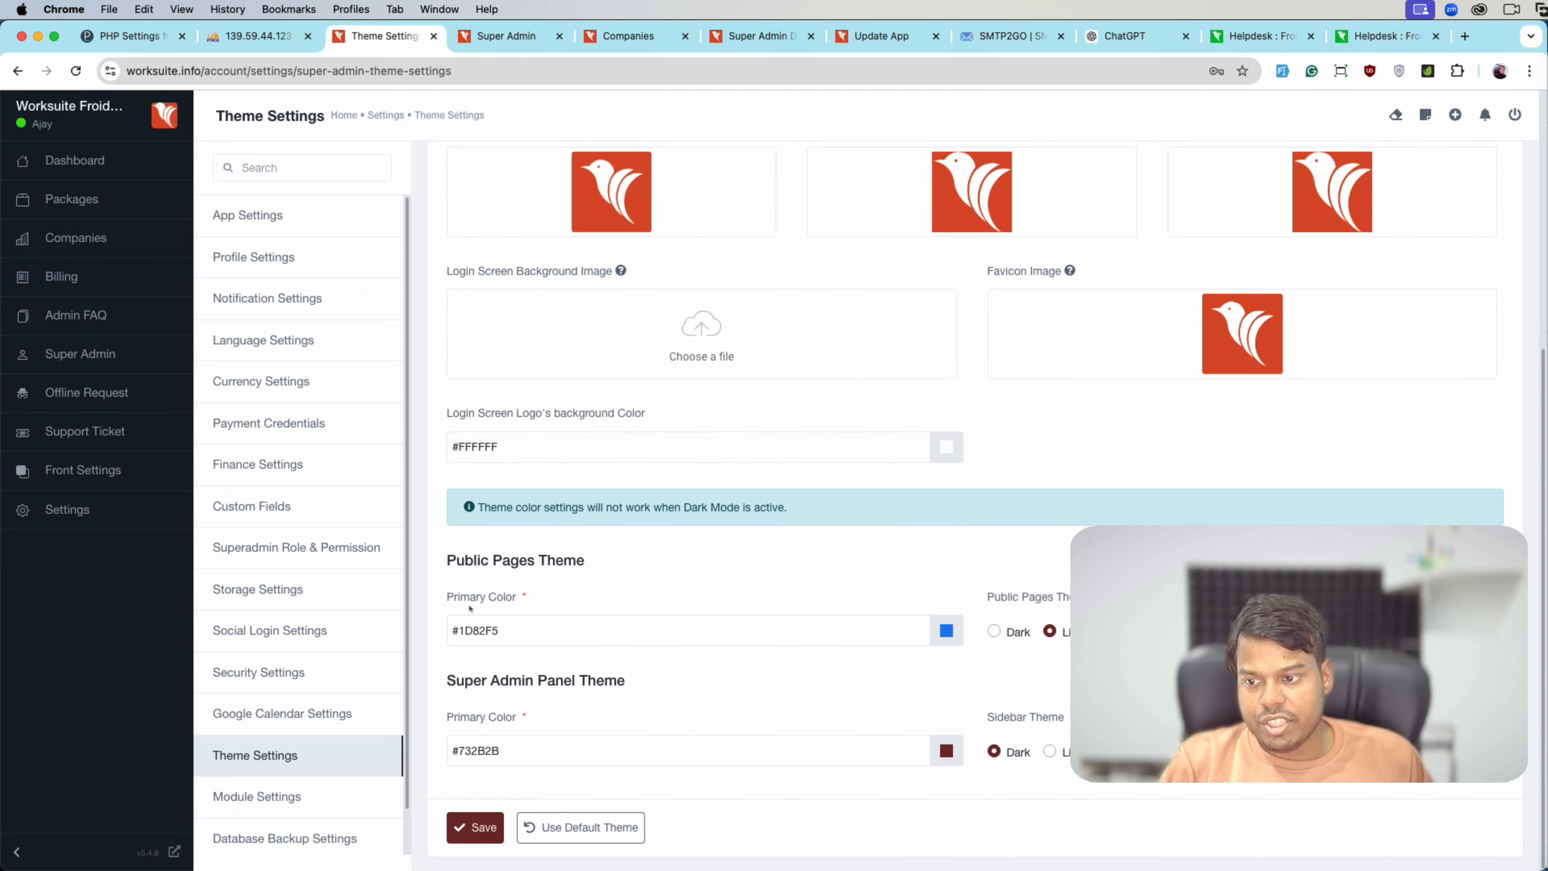
scroll(983, 508, up, 6)
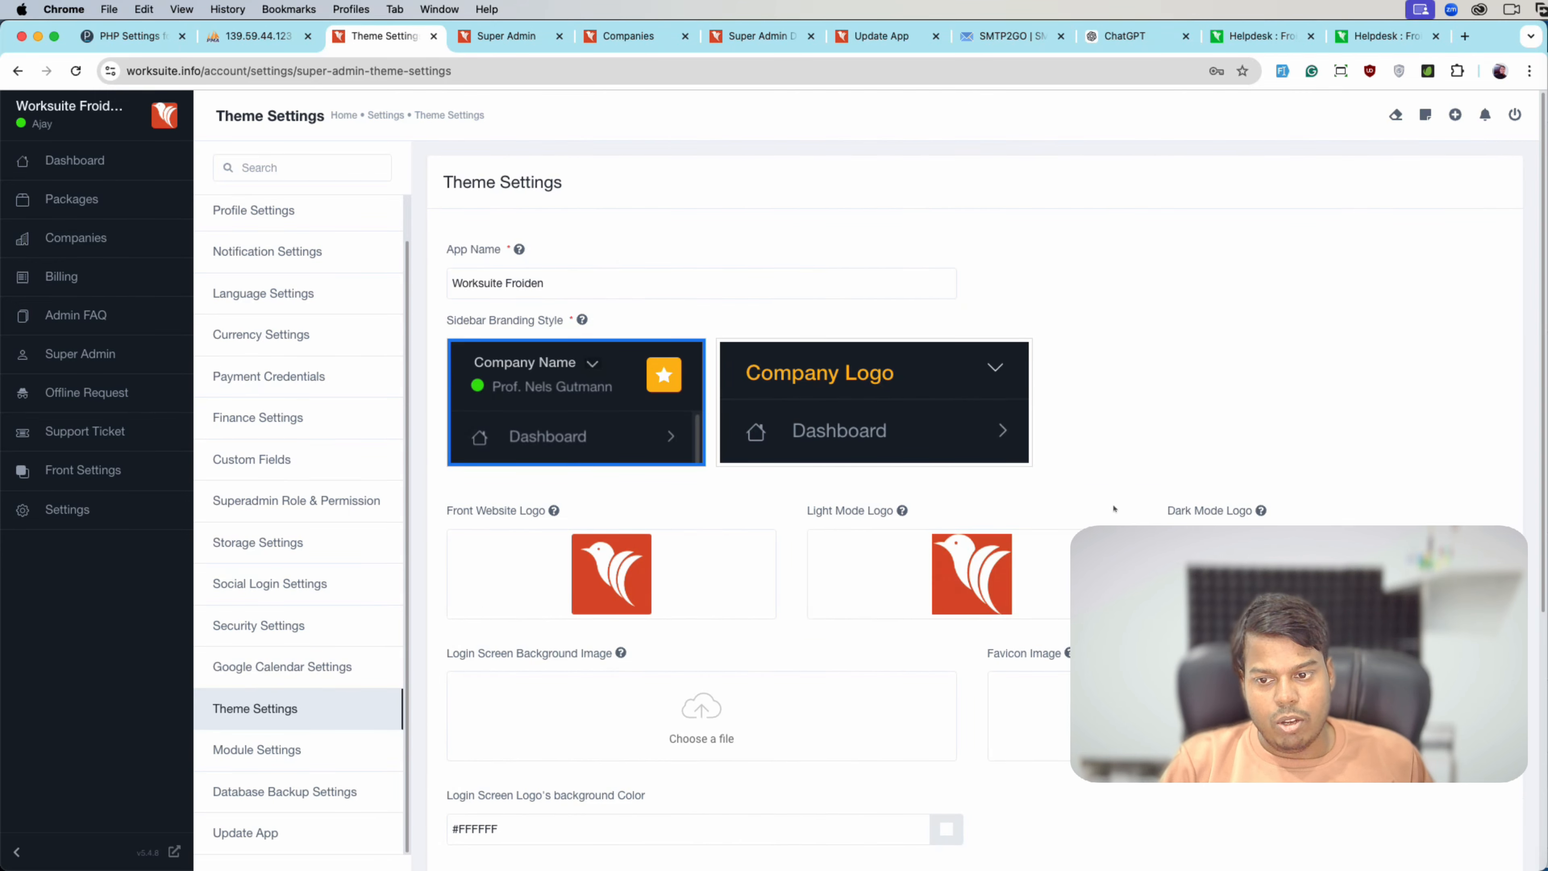
scroll(983, 508, down, 3)
scroll(1122, 365, down, 3)
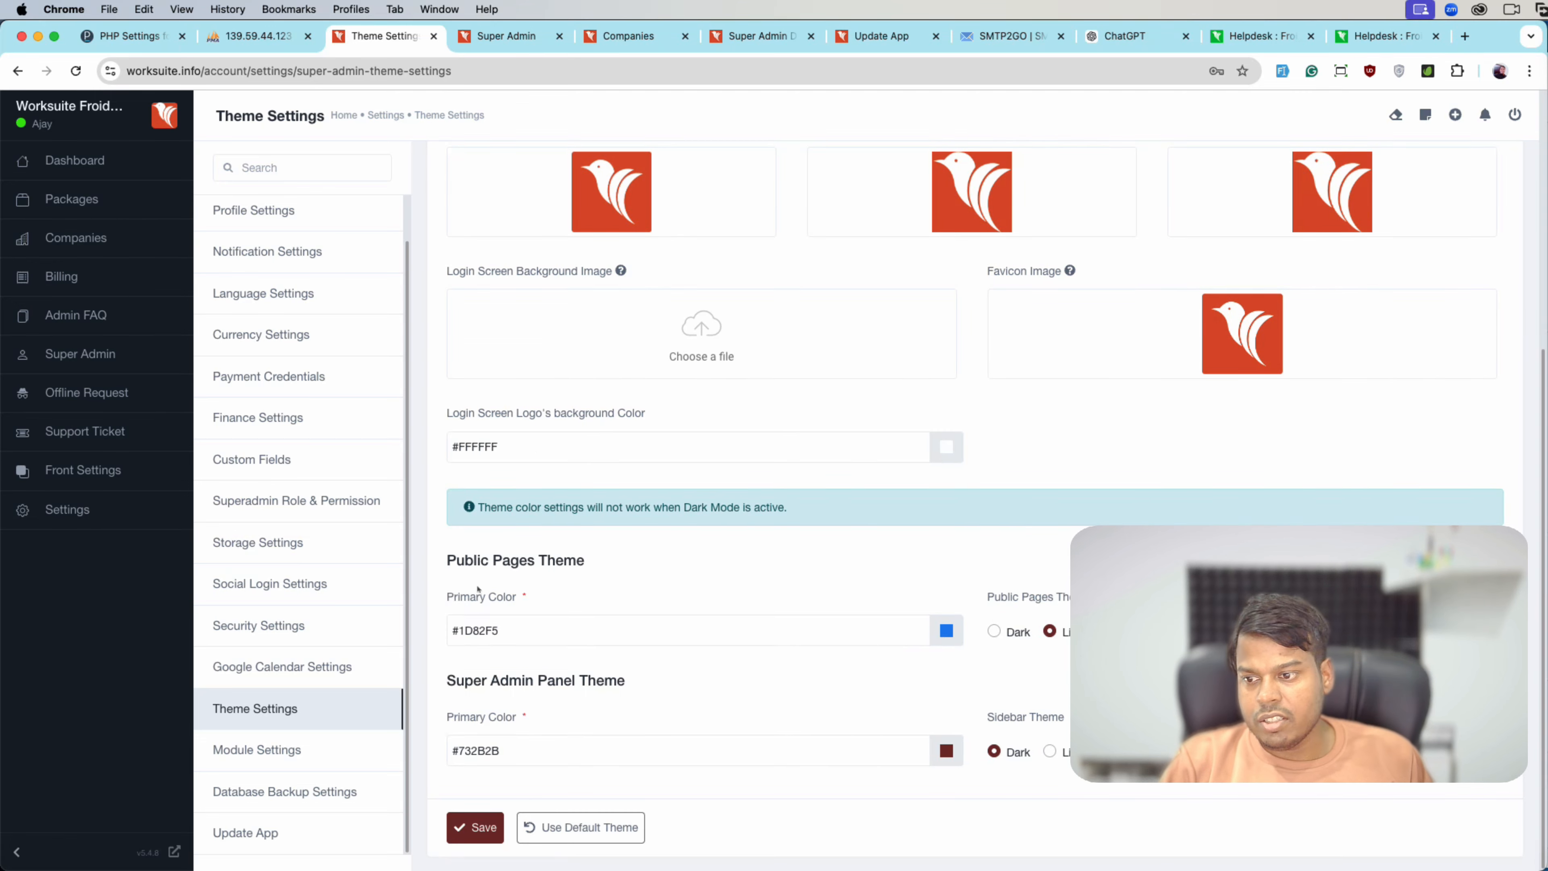
click(360, 751)
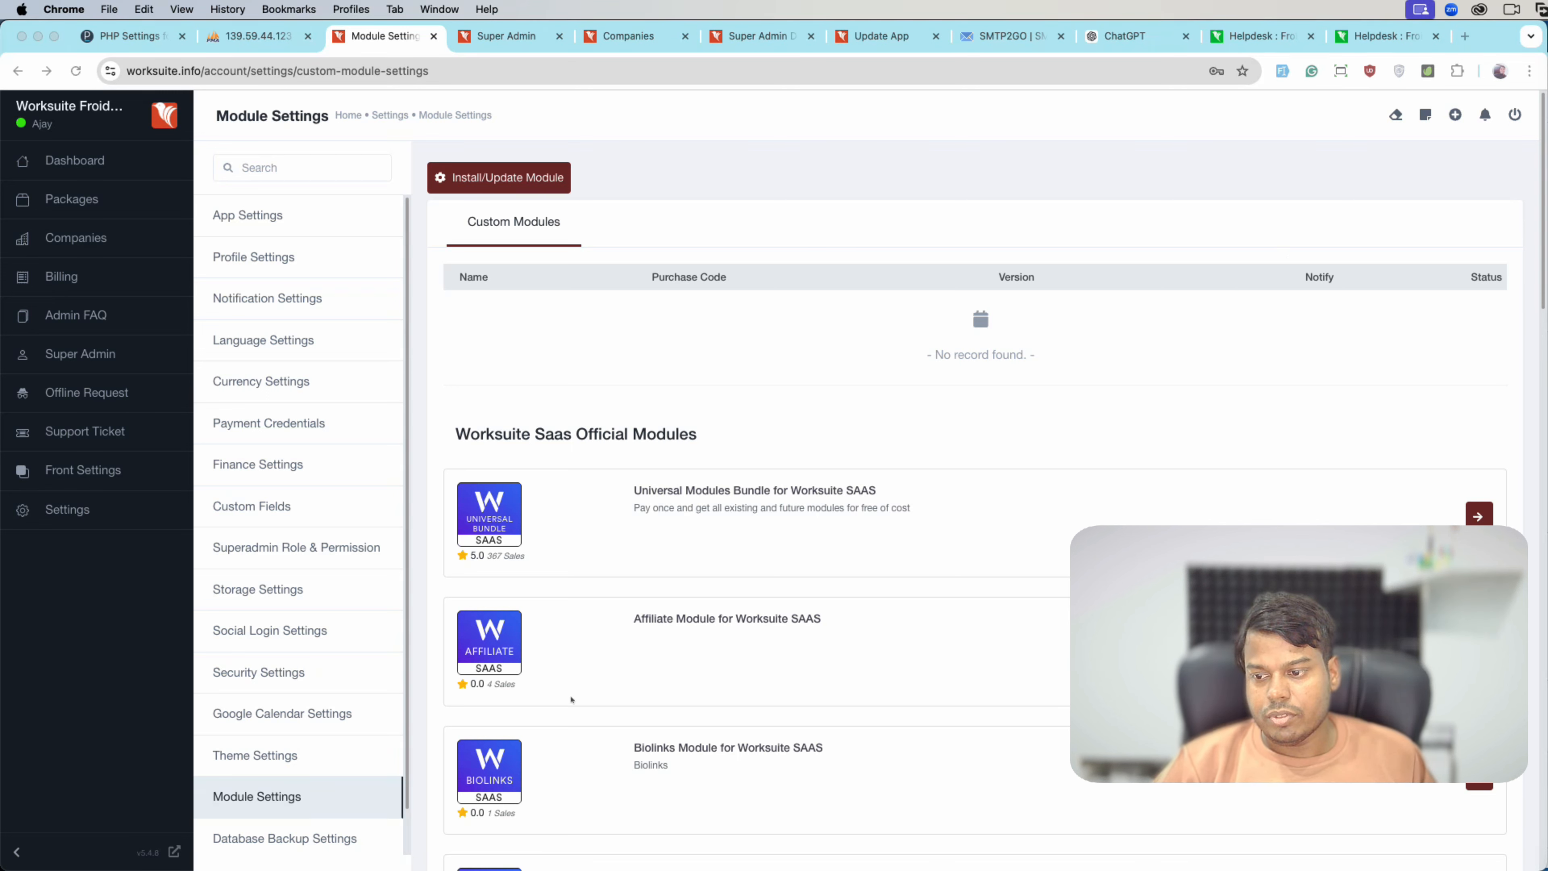
click(506, 180)
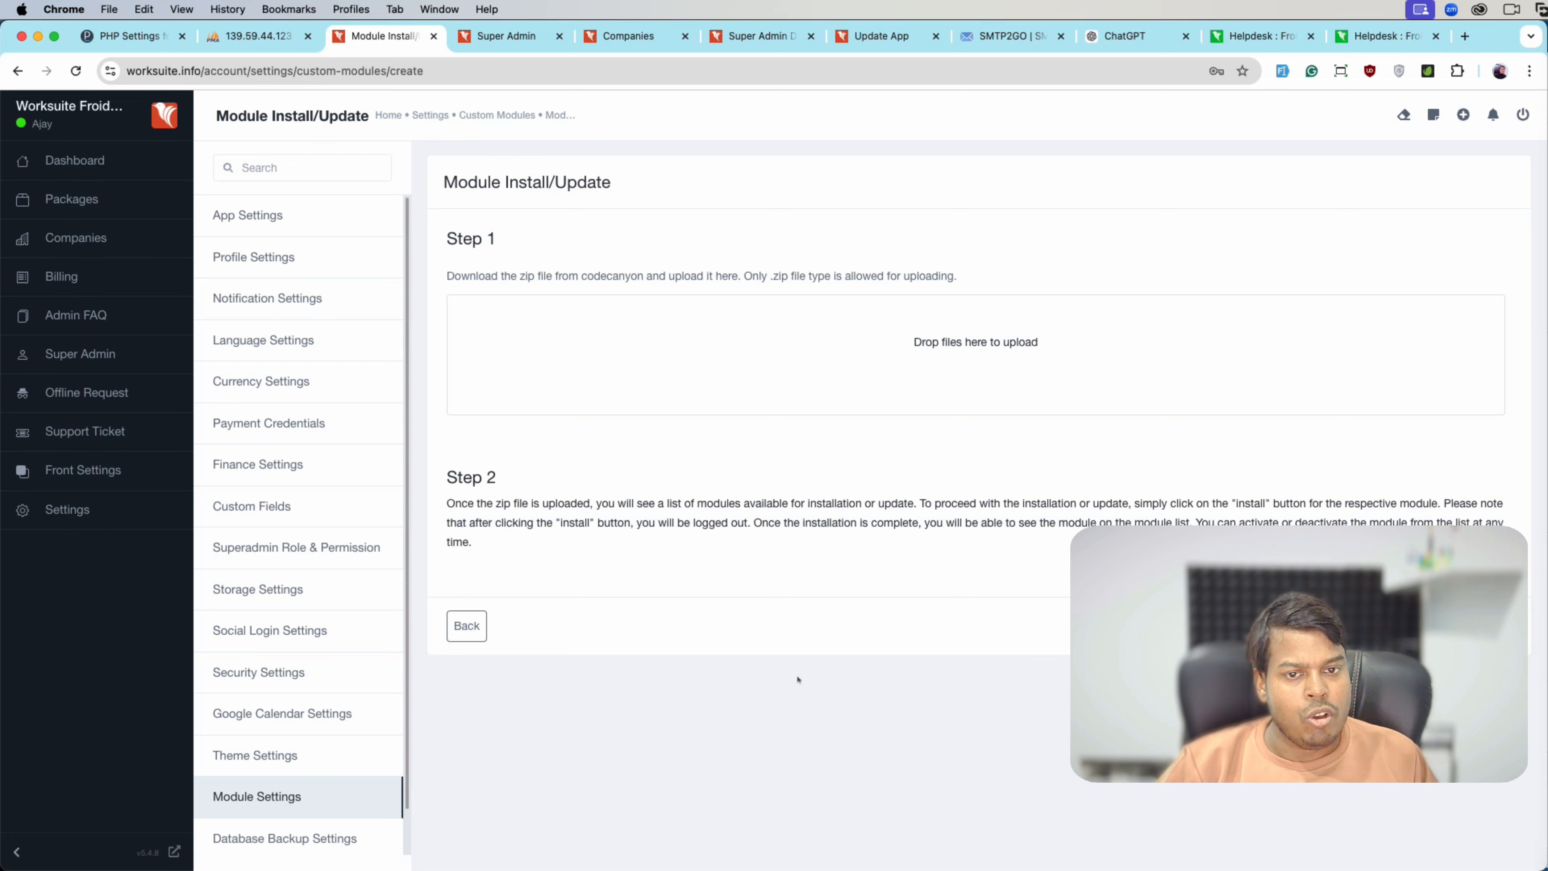
click(467, 626)
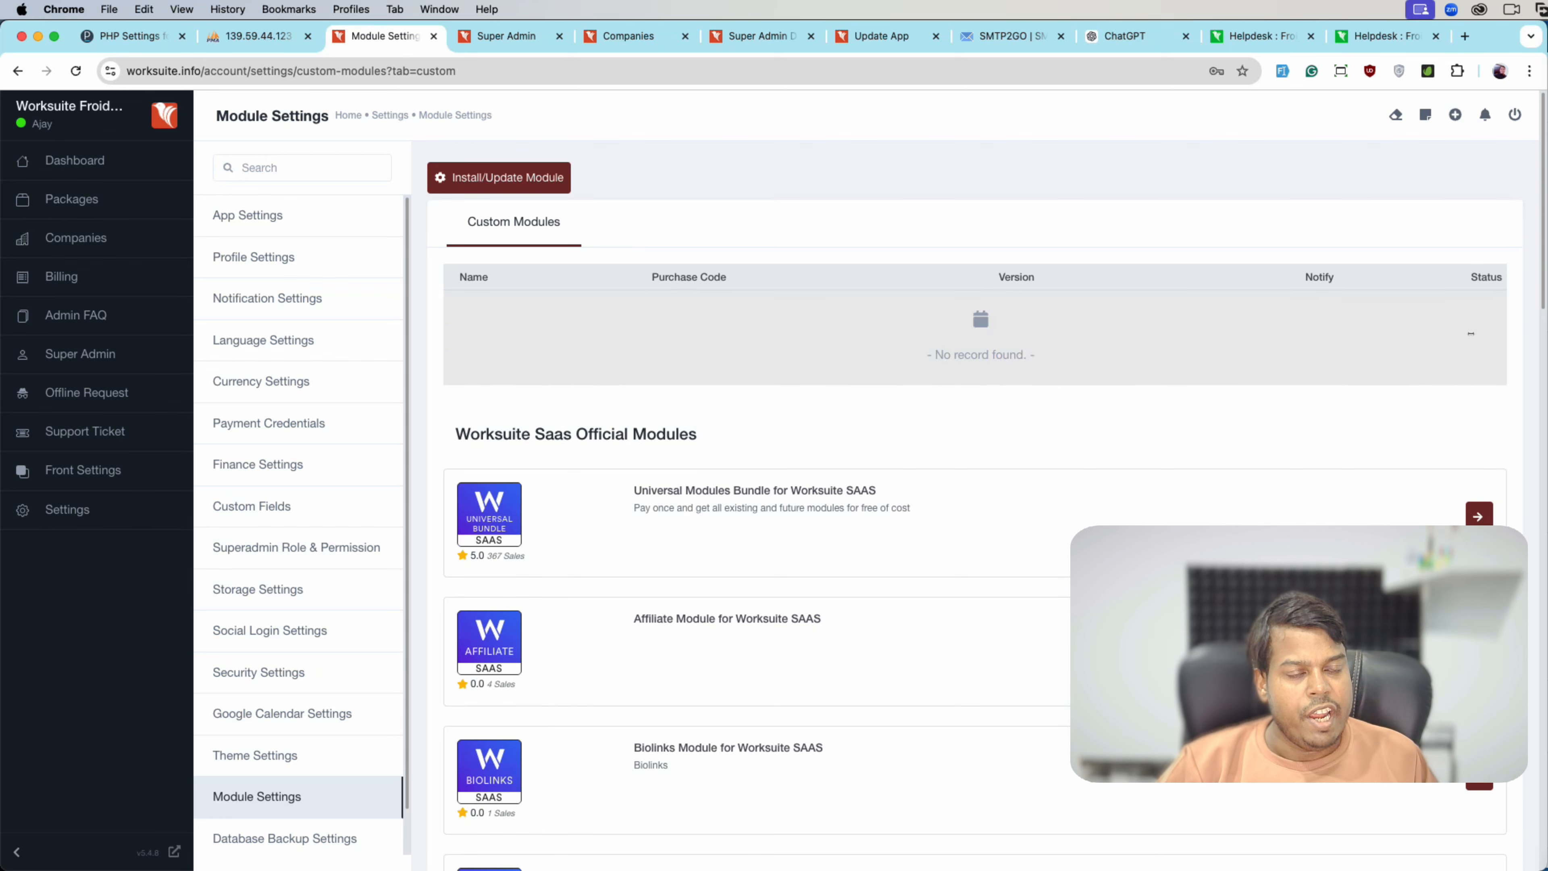
scroll(1101, 422, down, 3)
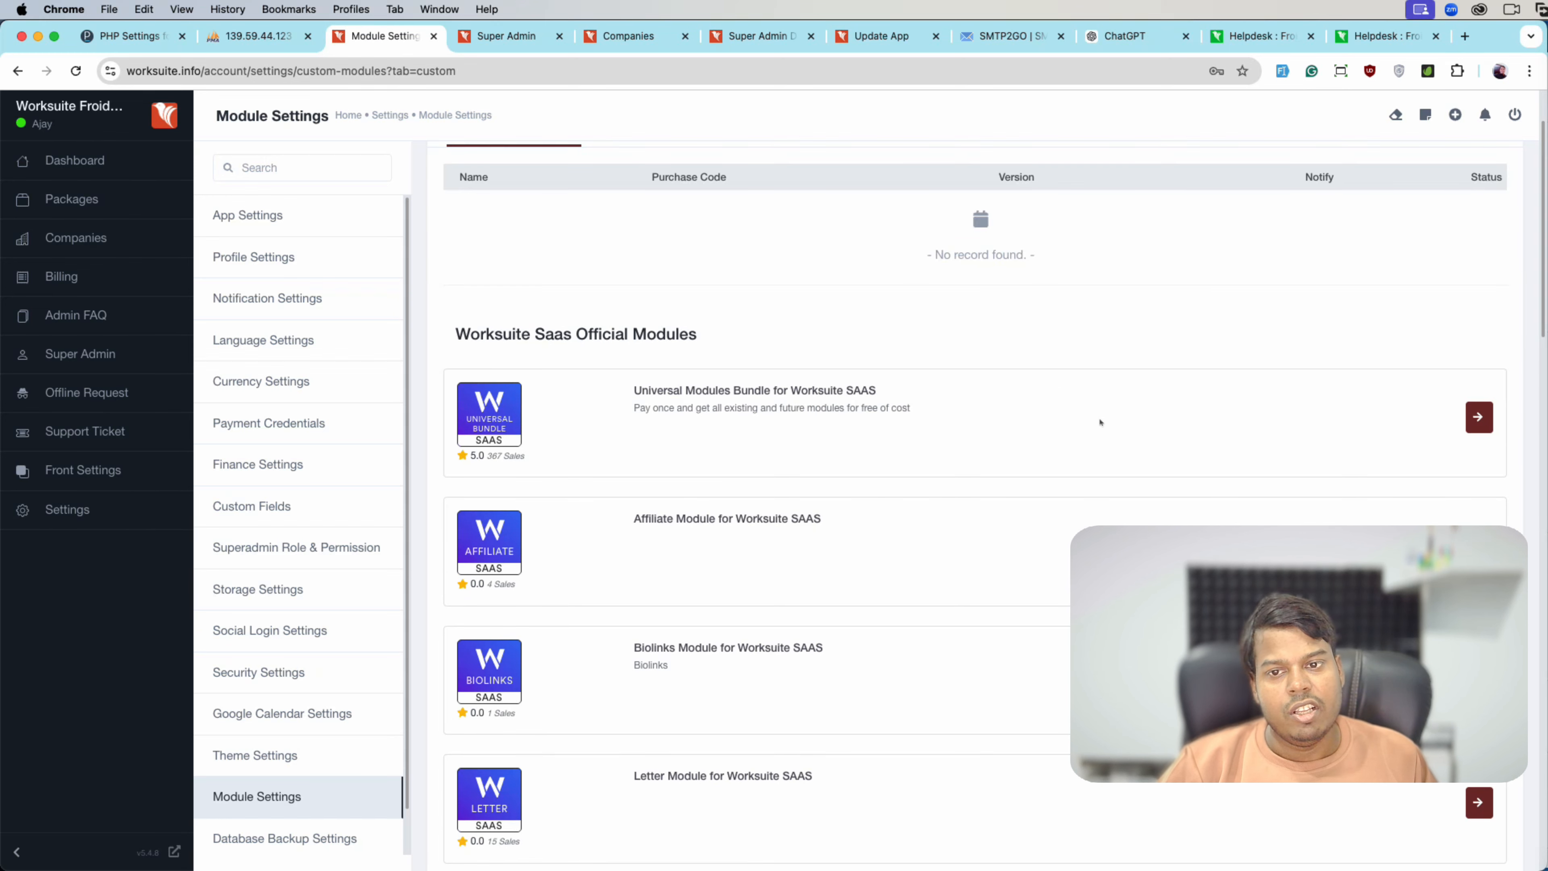
scroll(548, 405, down, 20)
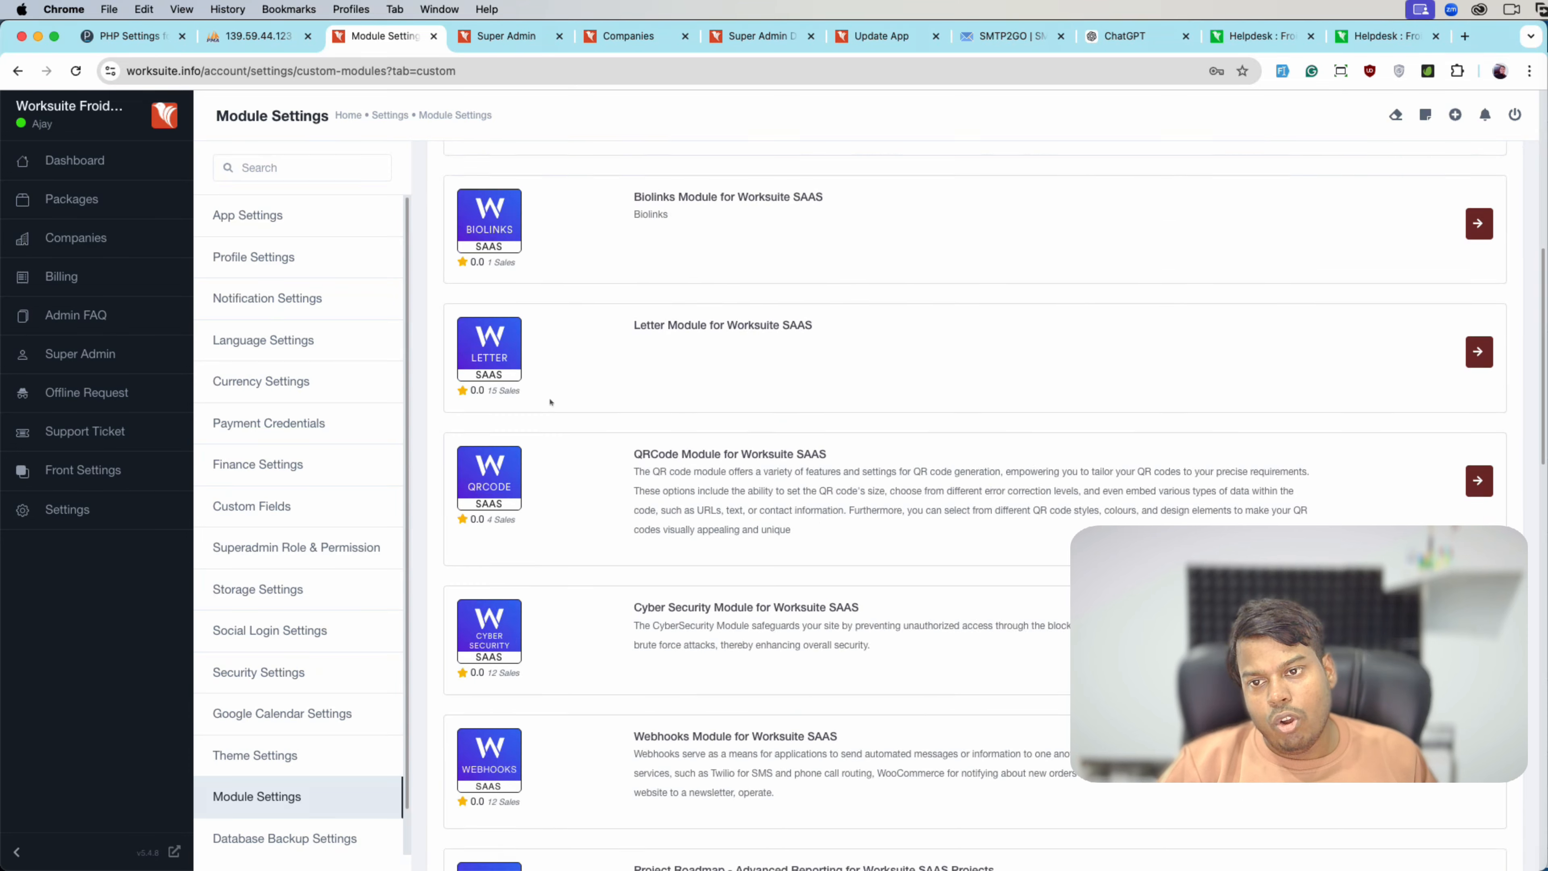
scroll(596, 487, up, 12)
scroll(596, 487, up, 15)
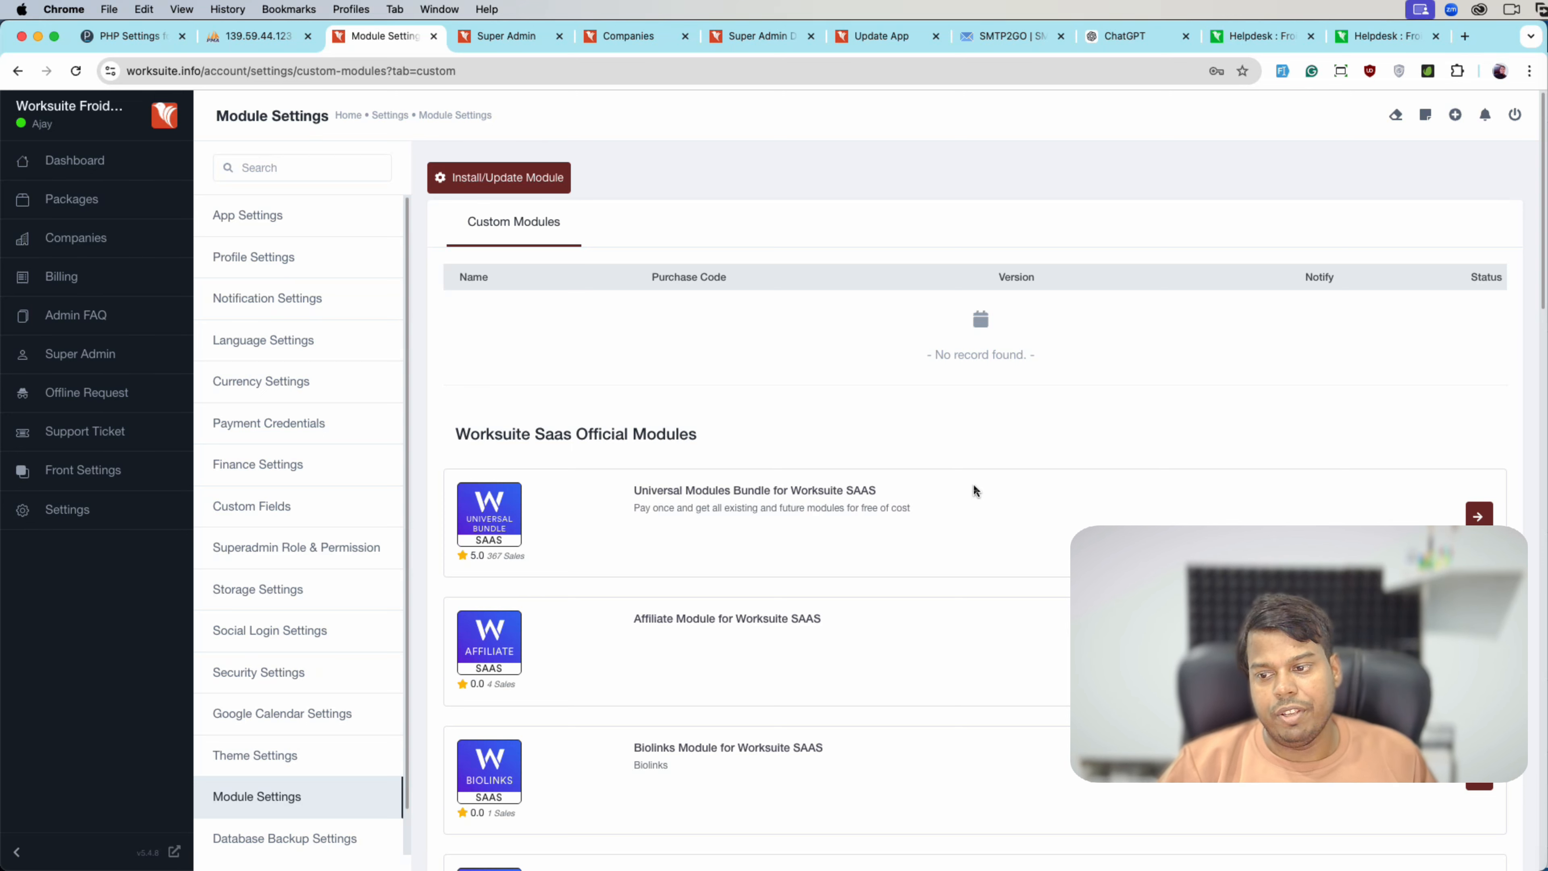
scroll(974, 488, down, 10)
scroll(299, 757, down, 2)
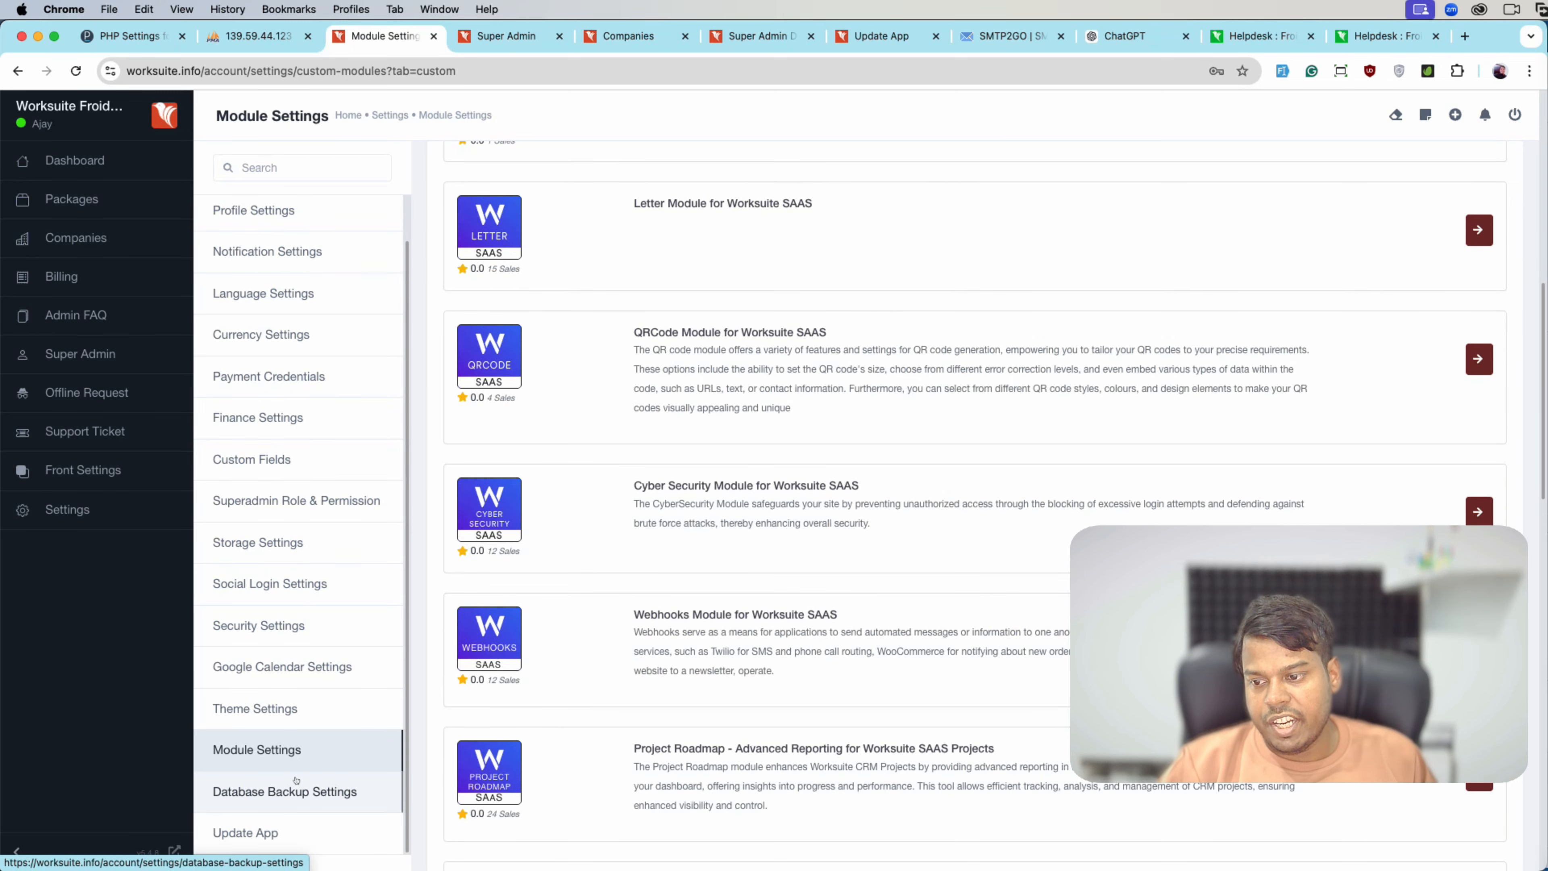
- Enable automatic backups every 1 day at 12:00 AM, auto-delete set to -1, and save
click(299, 791)
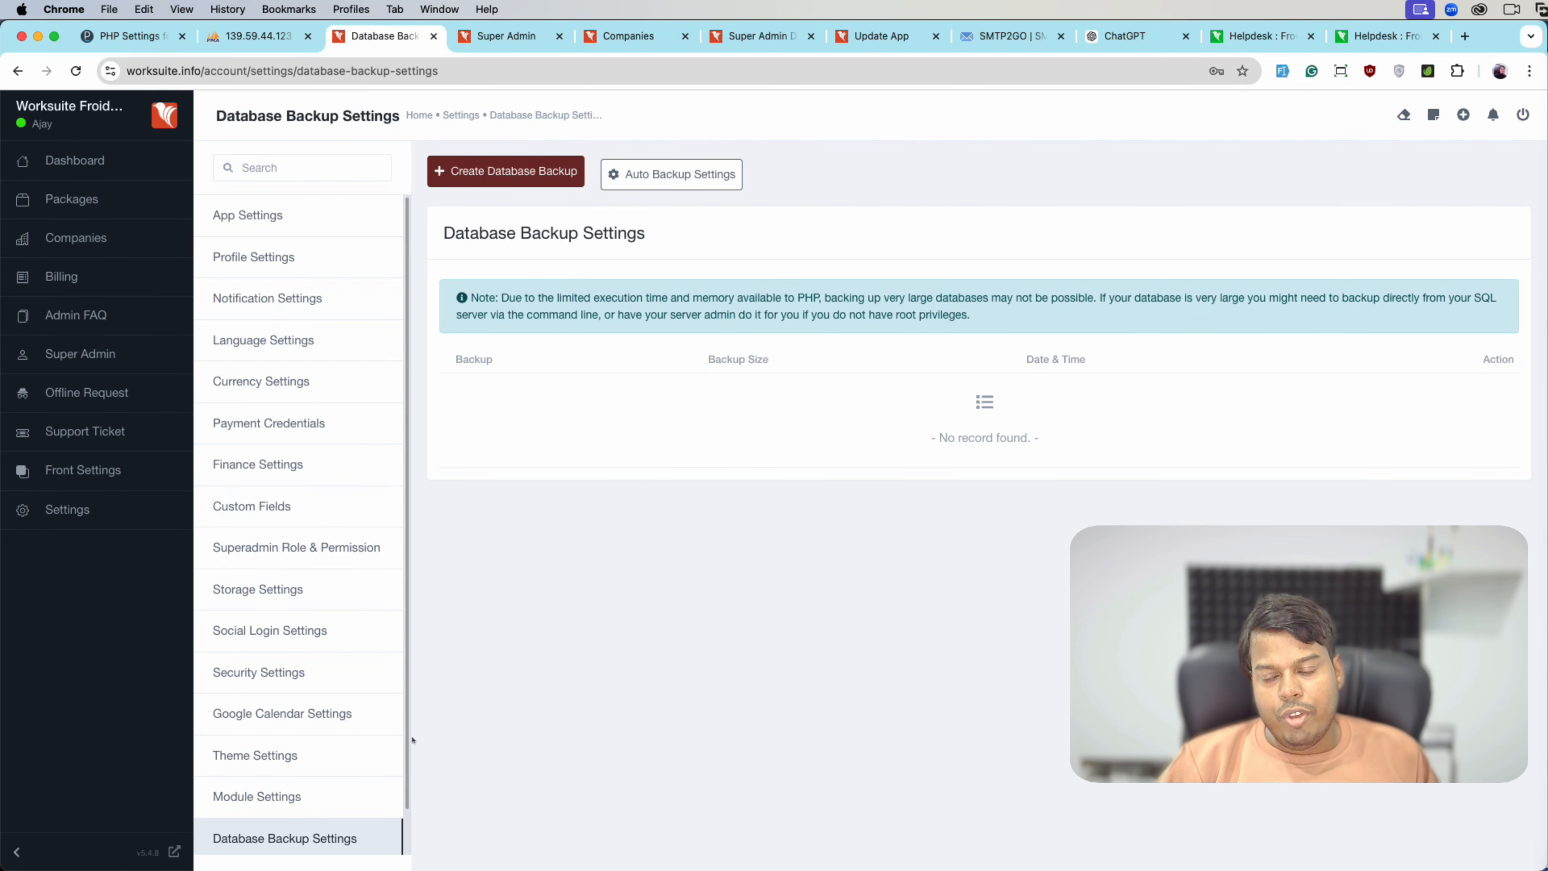
click(634, 180)
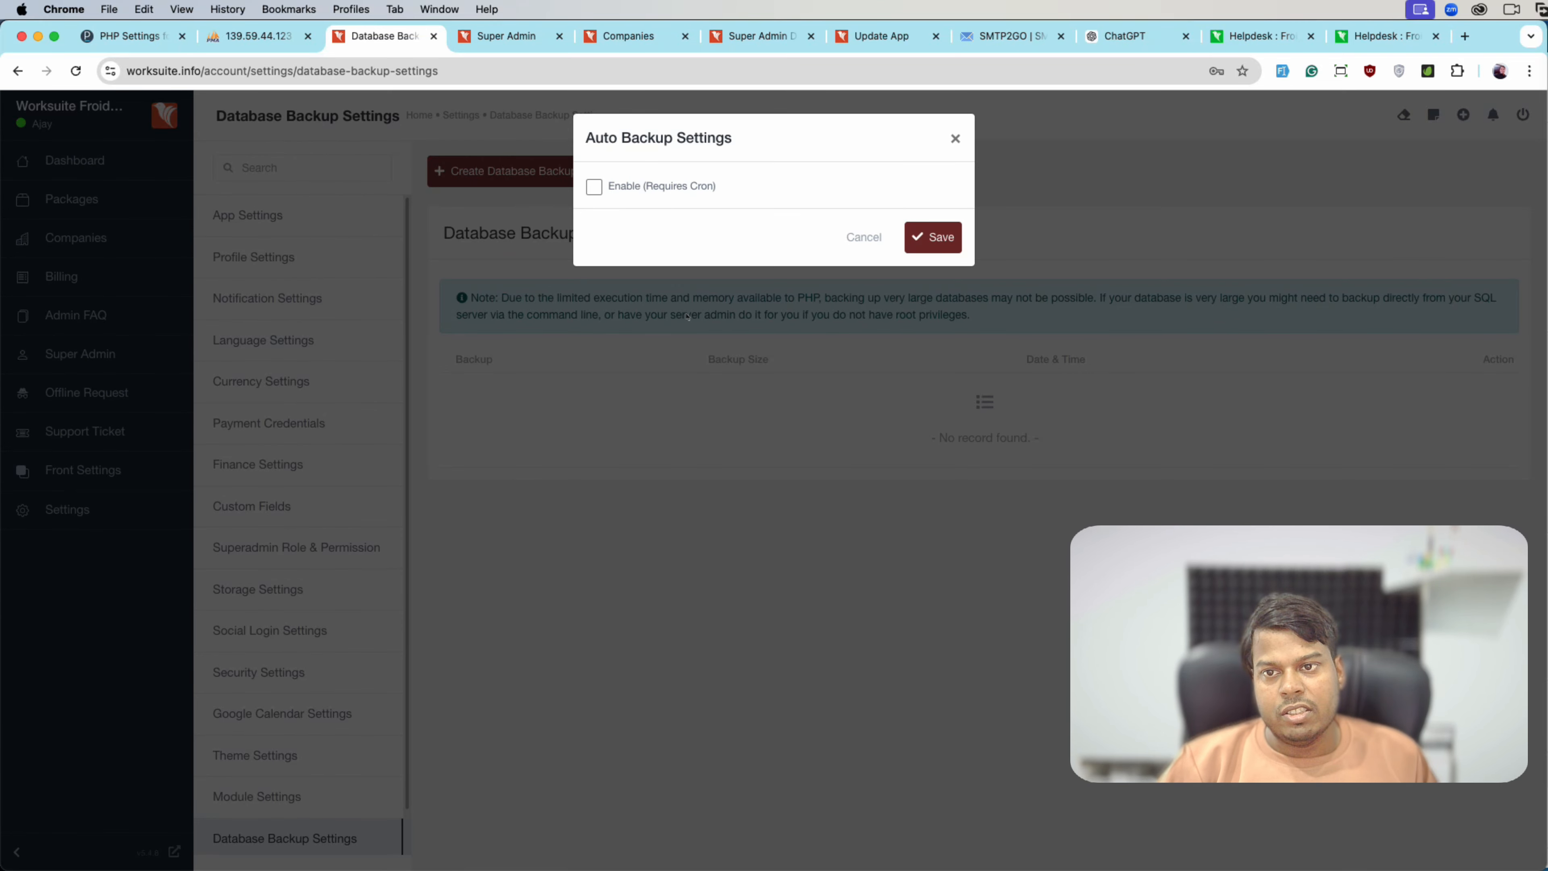
click(661, 196)
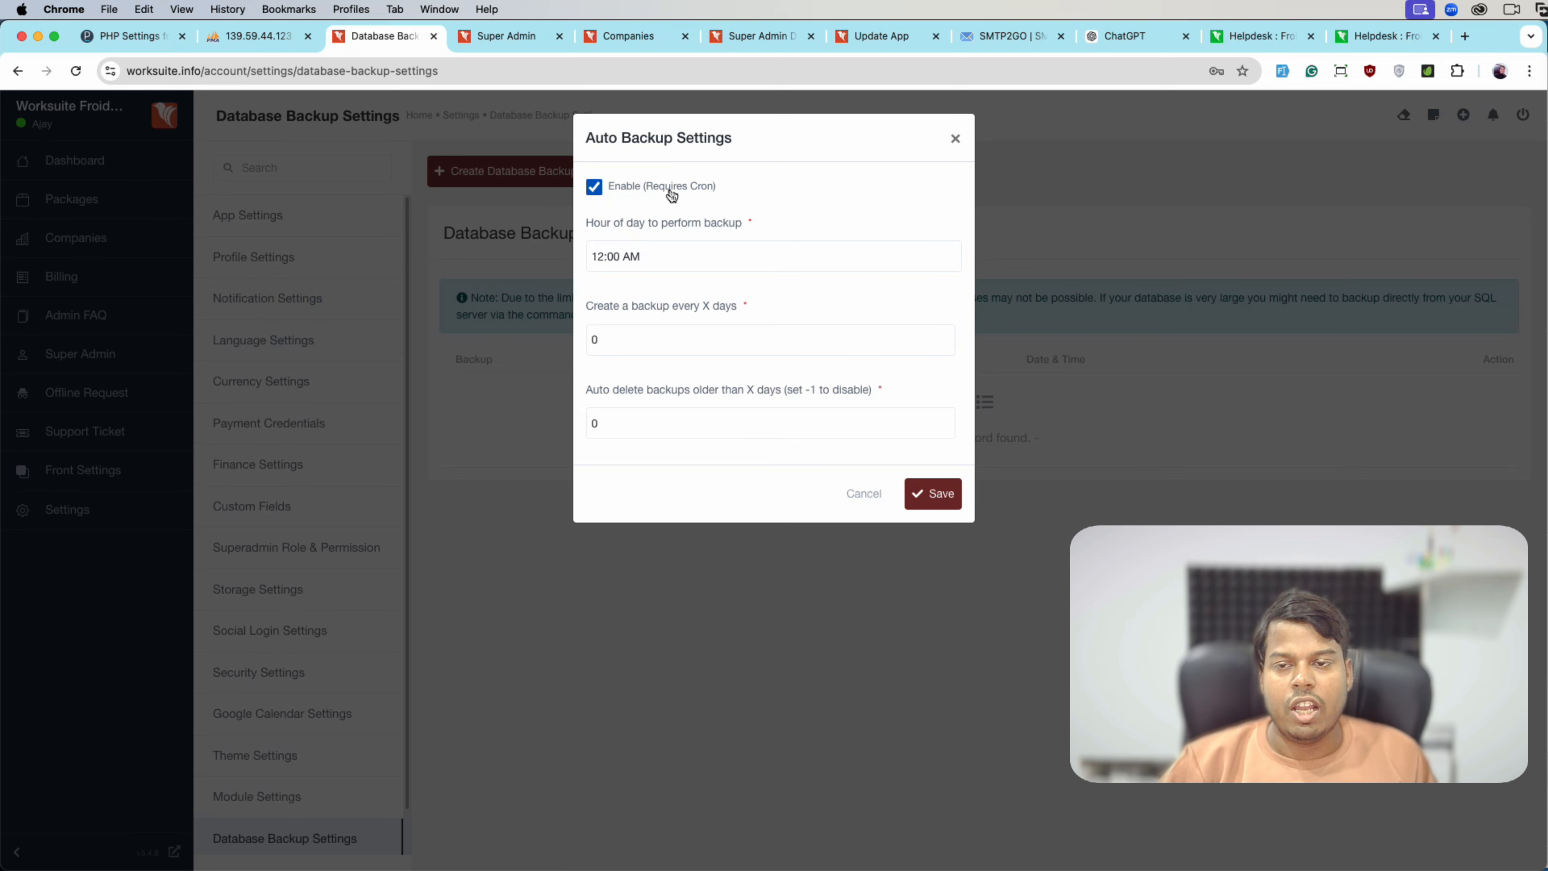
click(741, 226)
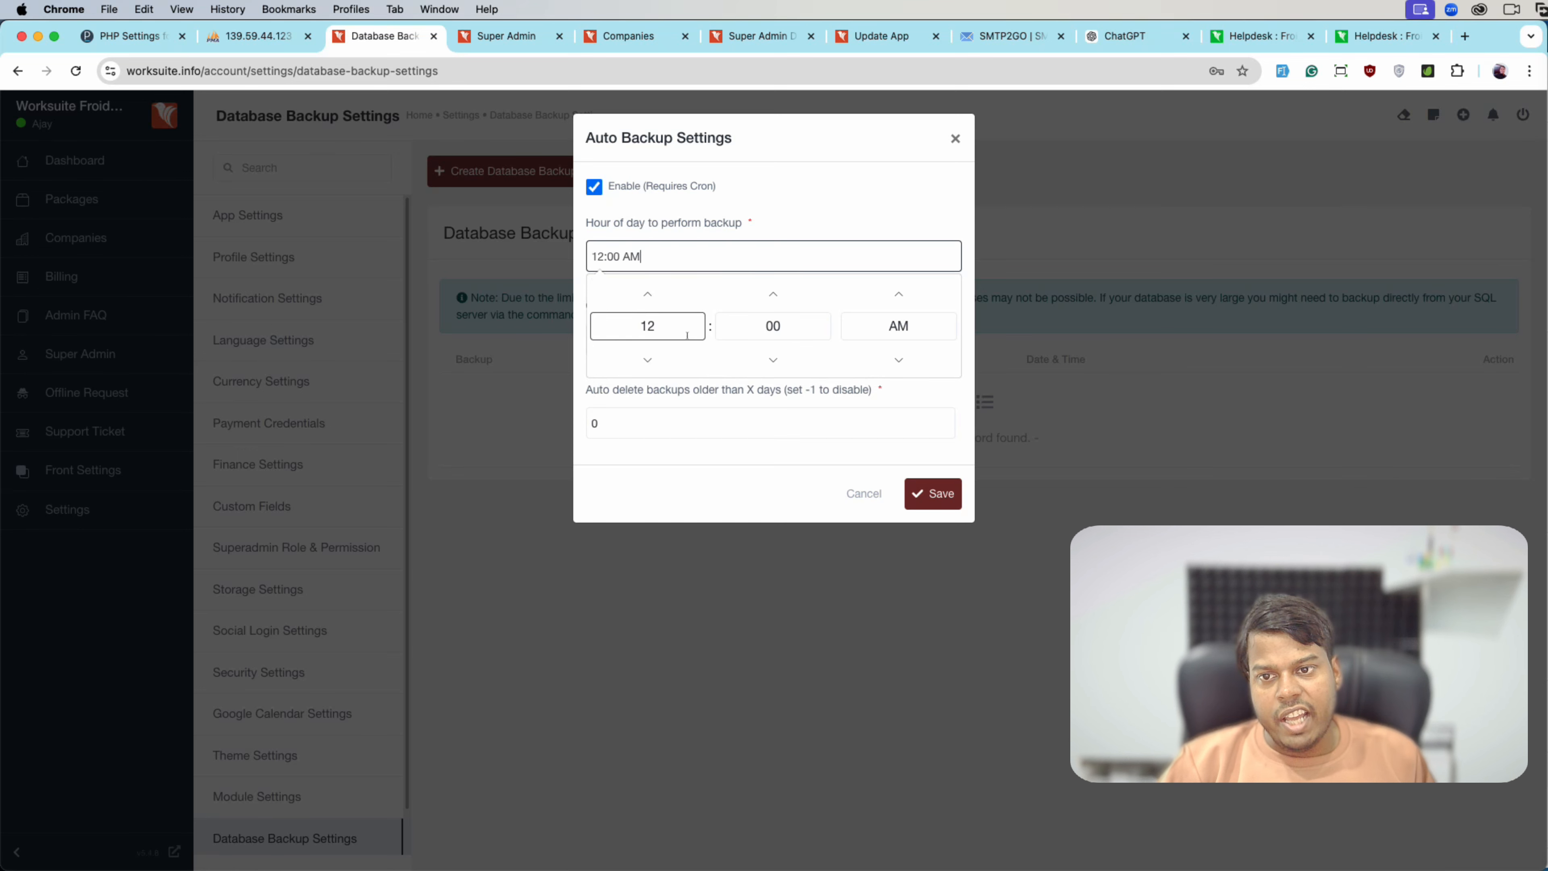
click(671, 332)
click(672, 351)
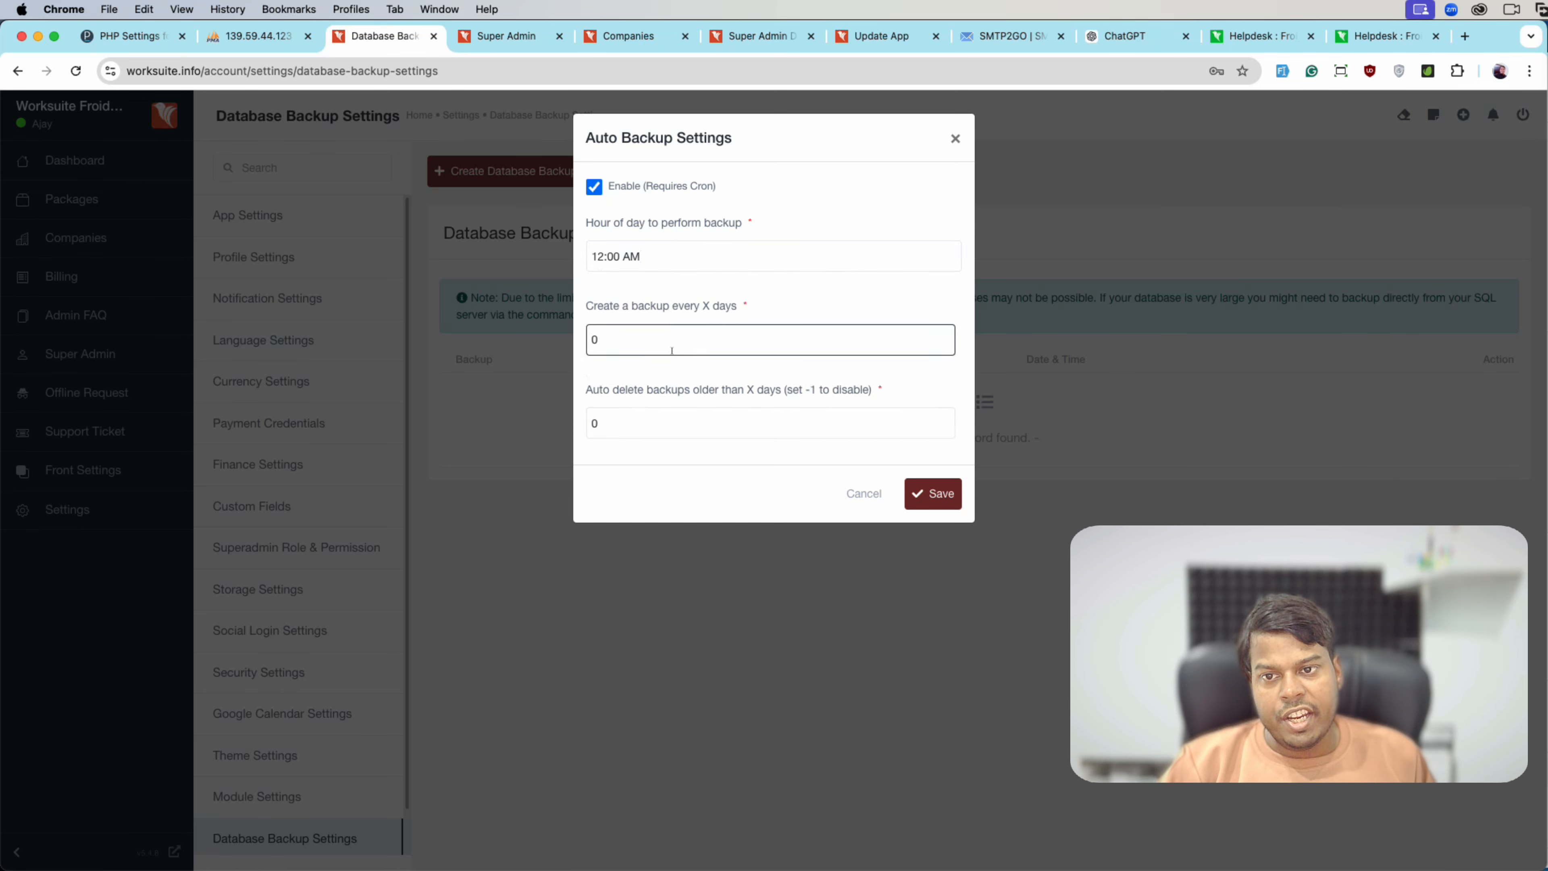
text(1)
click(633, 423)
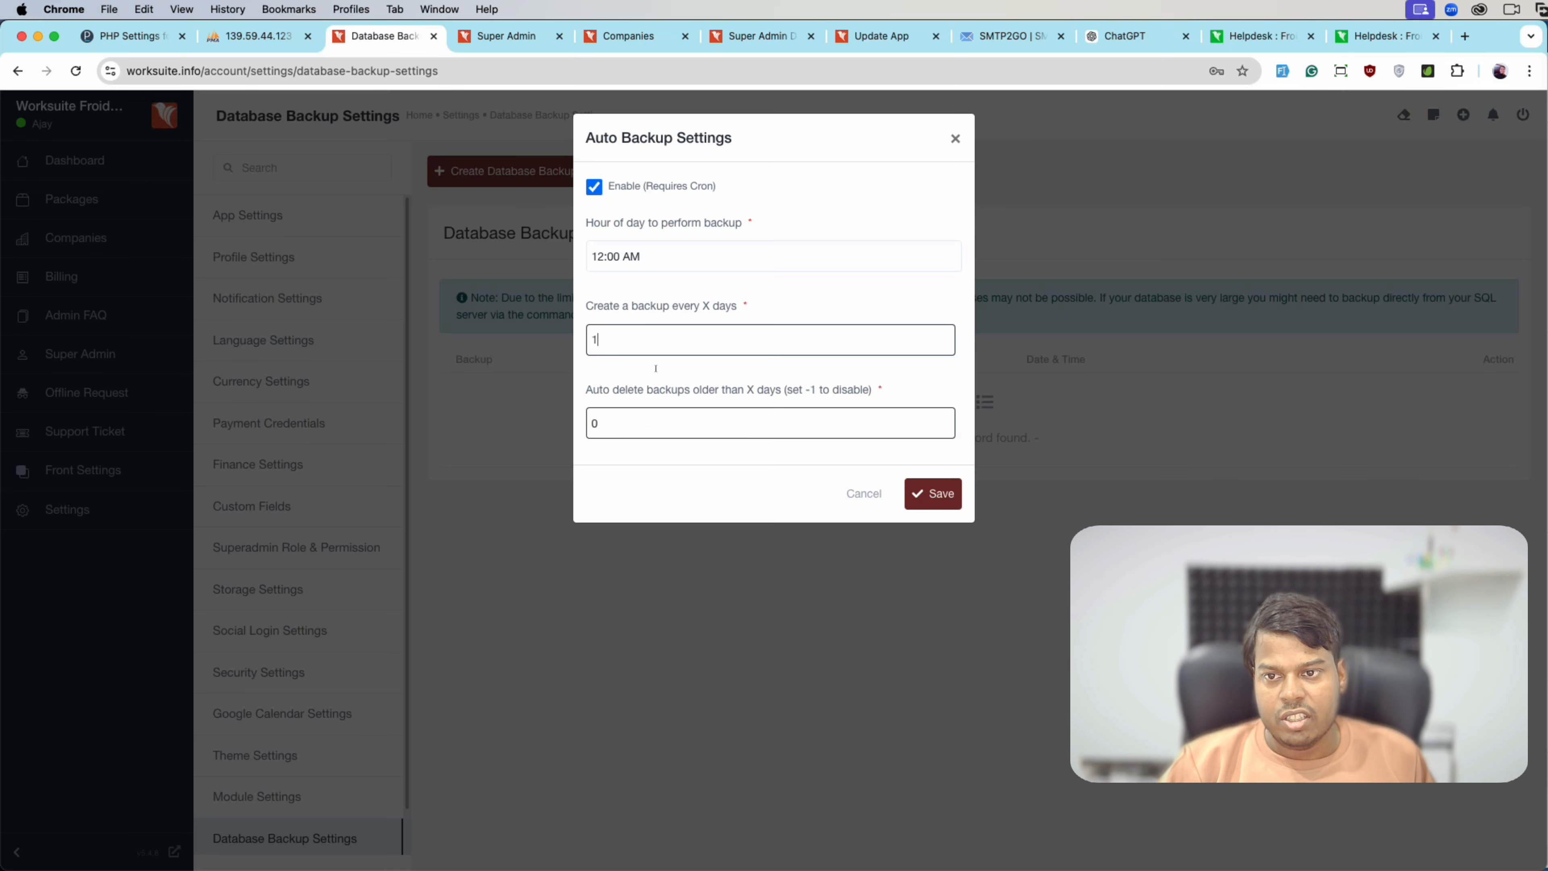
key(Tab)
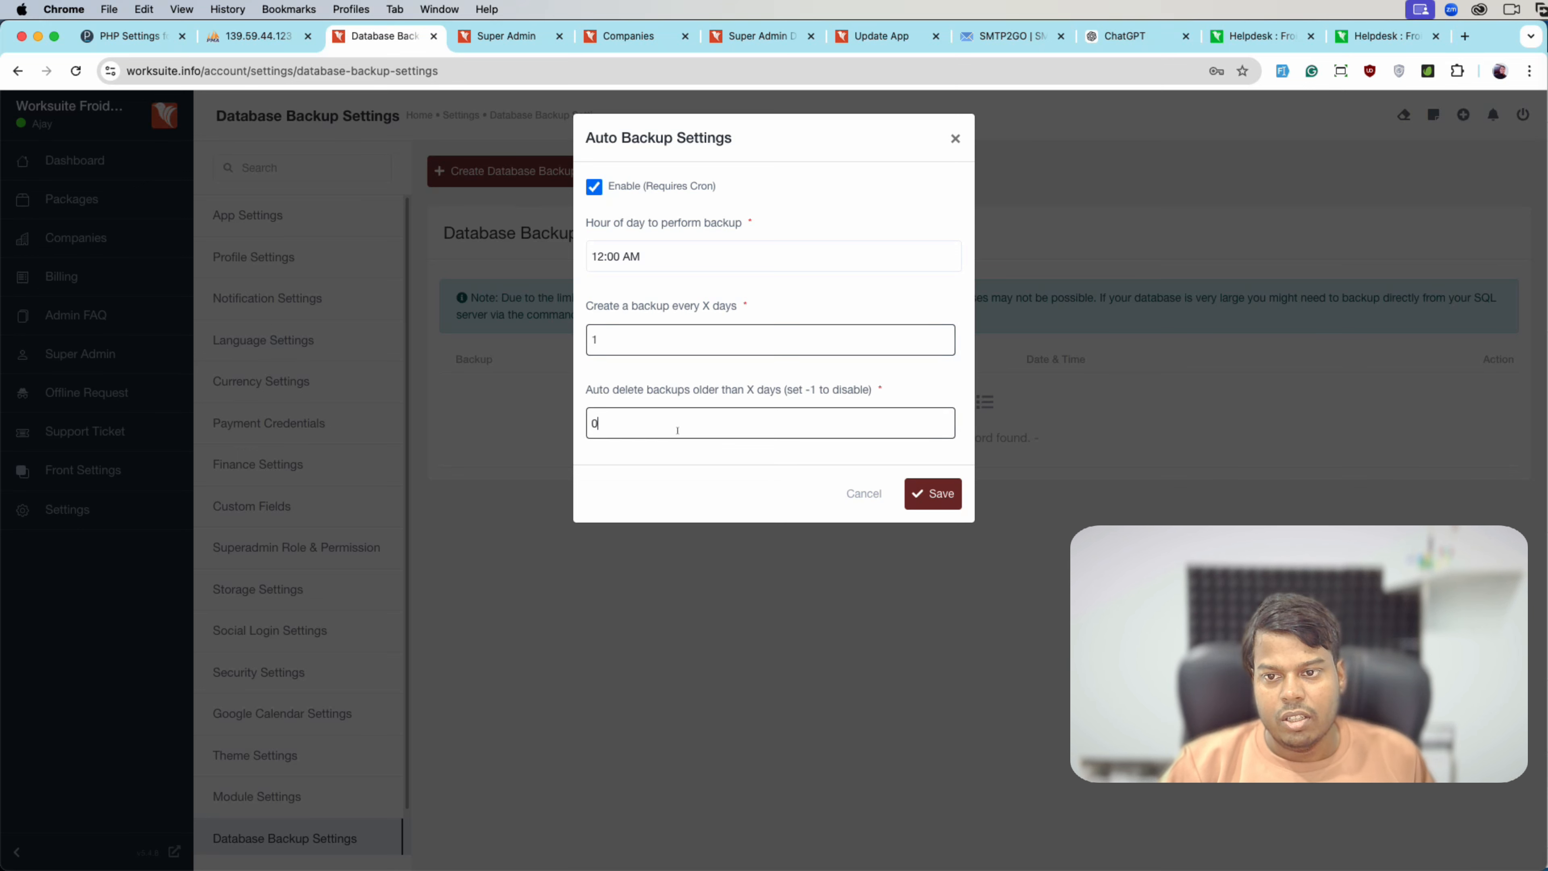
text(-1)
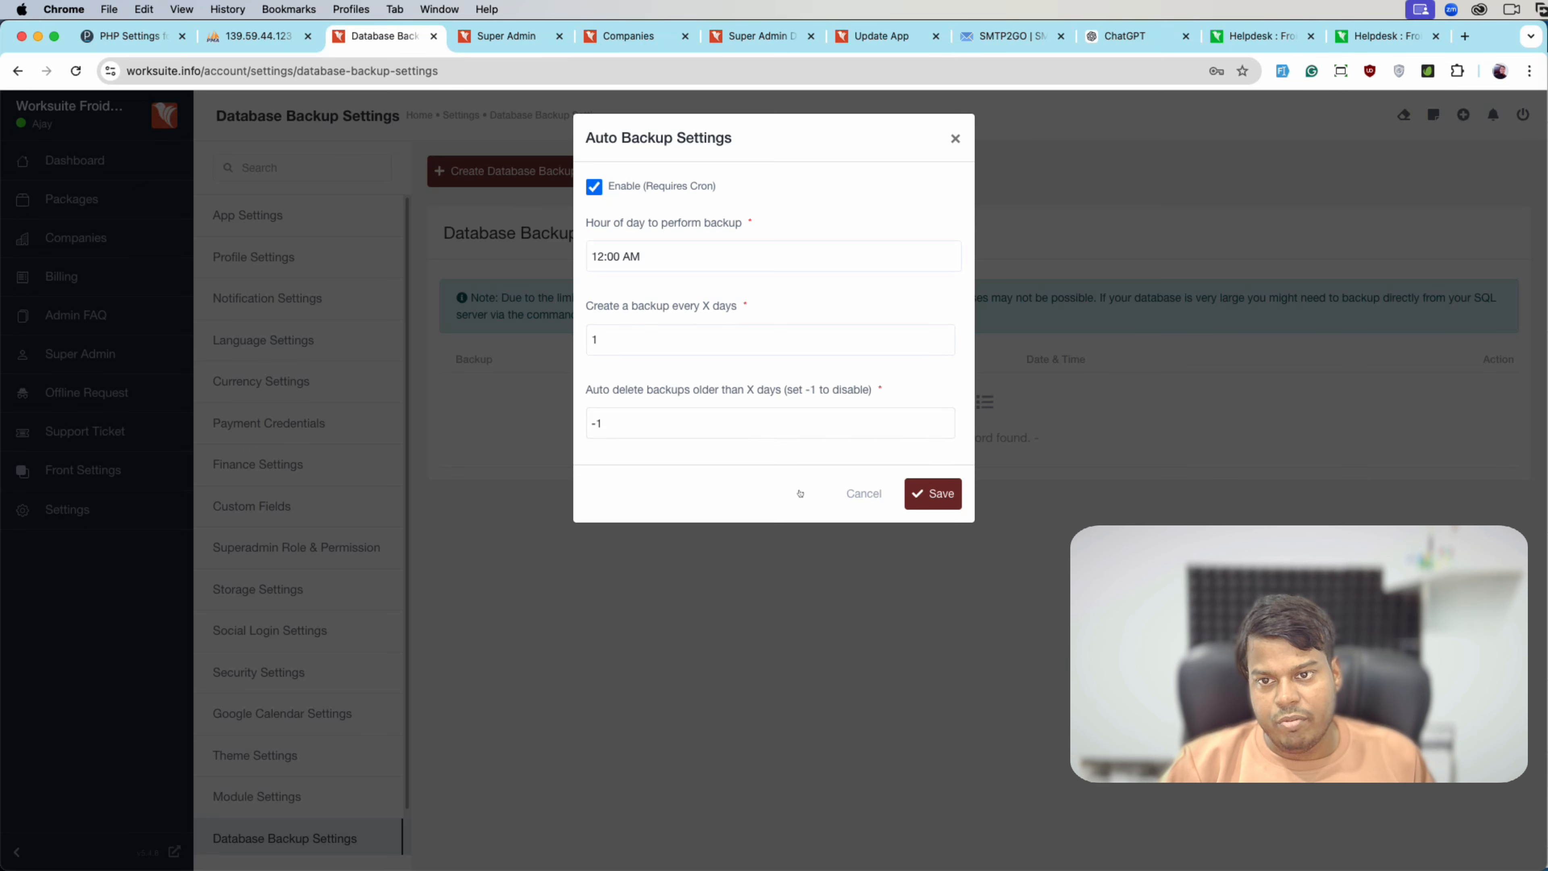
click(943, 495)
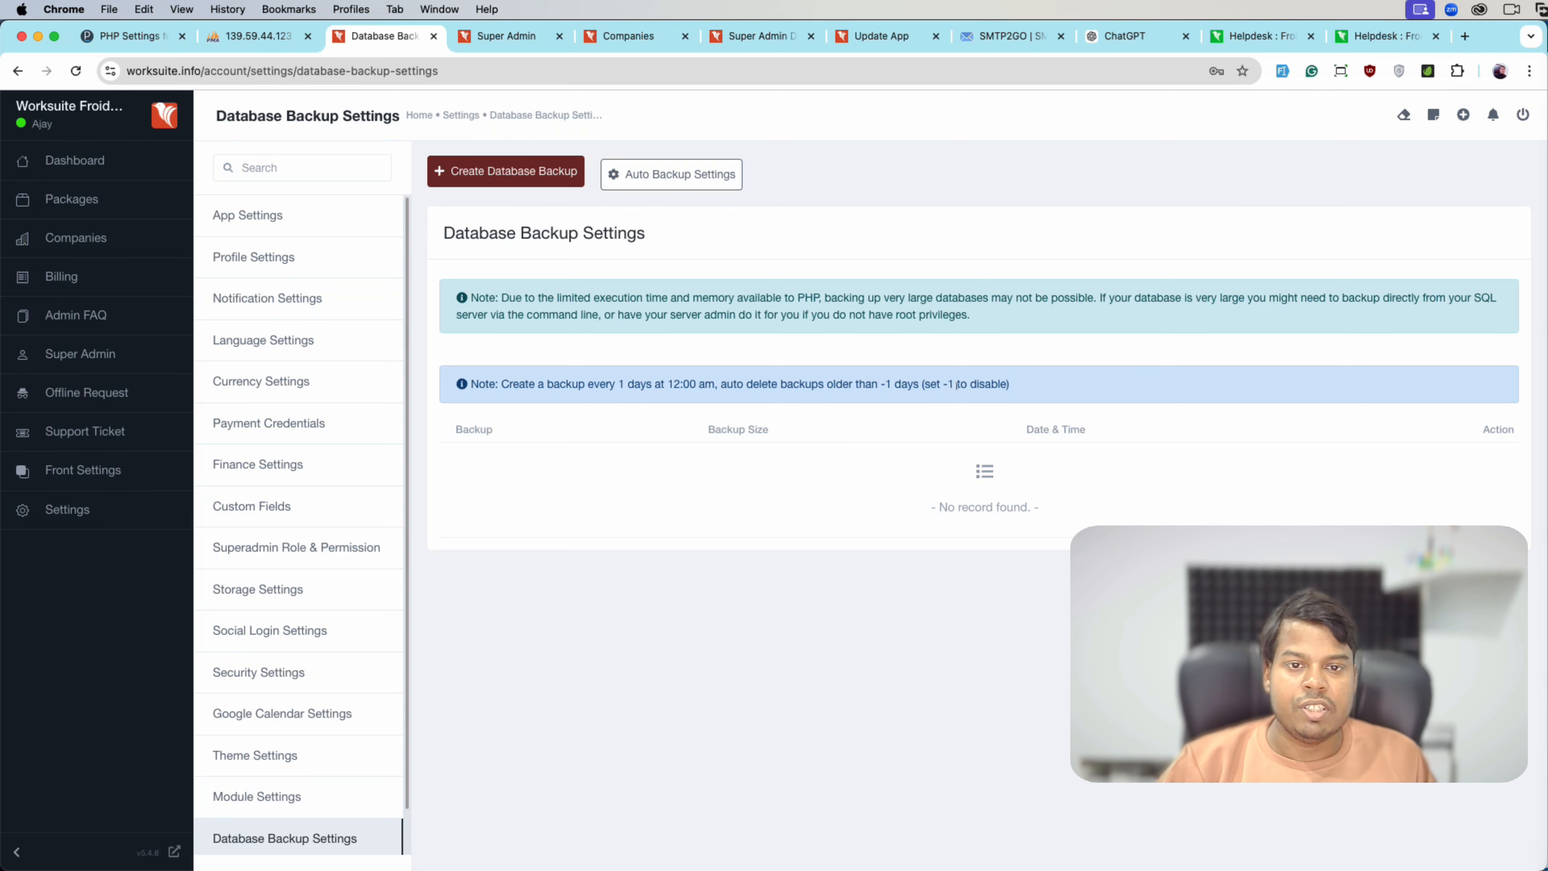
scroll(321, 560, down, 2)
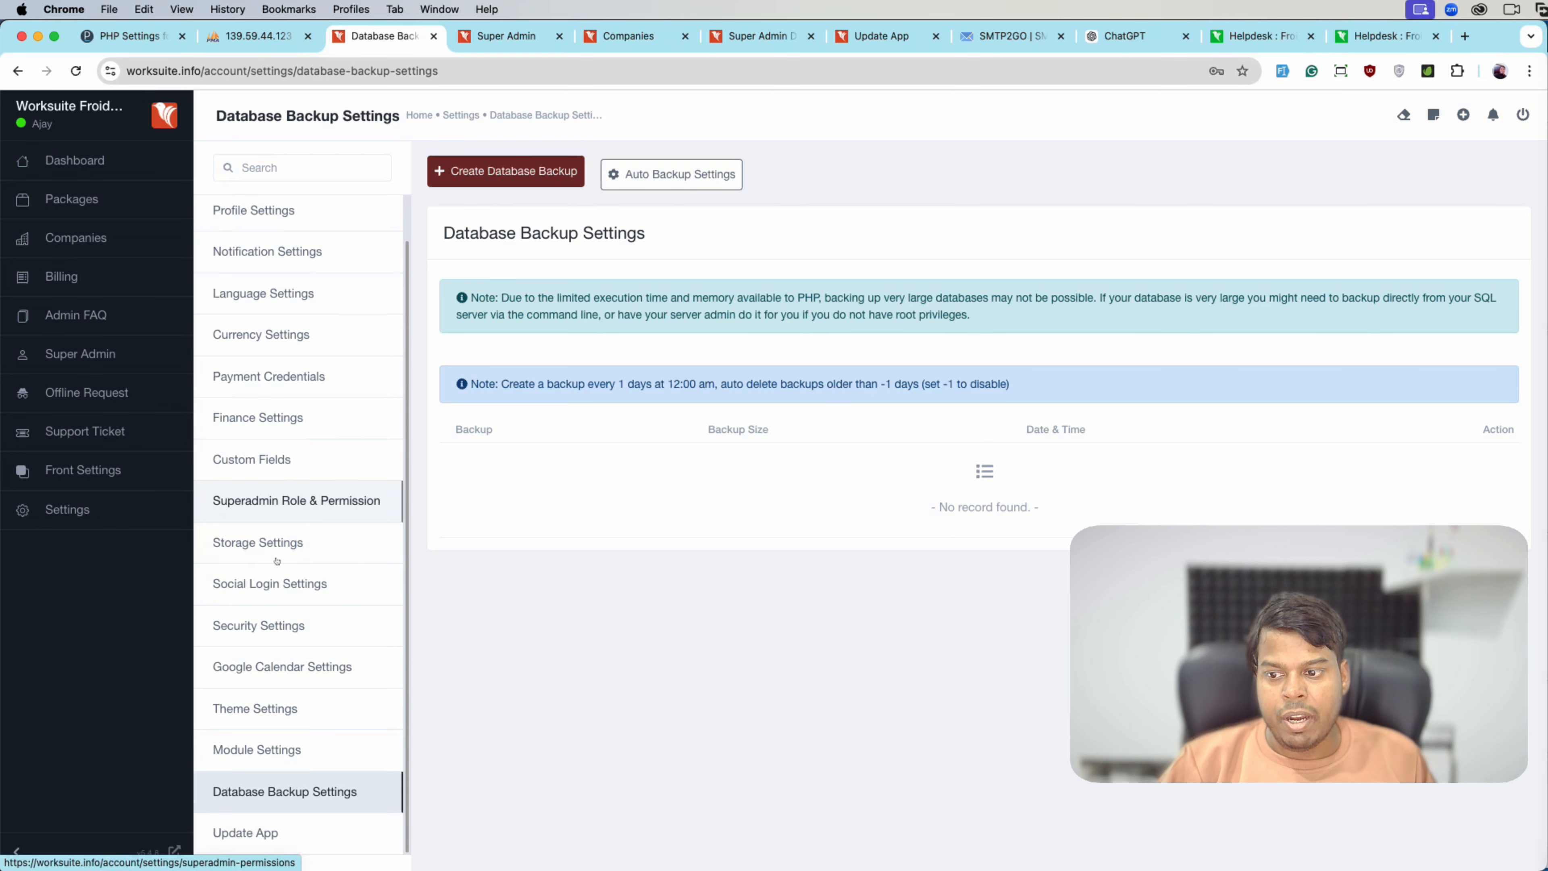
- Show Update App and highlight the App Version, PHP Version and Envato Purchase code rows
click(284, 843)
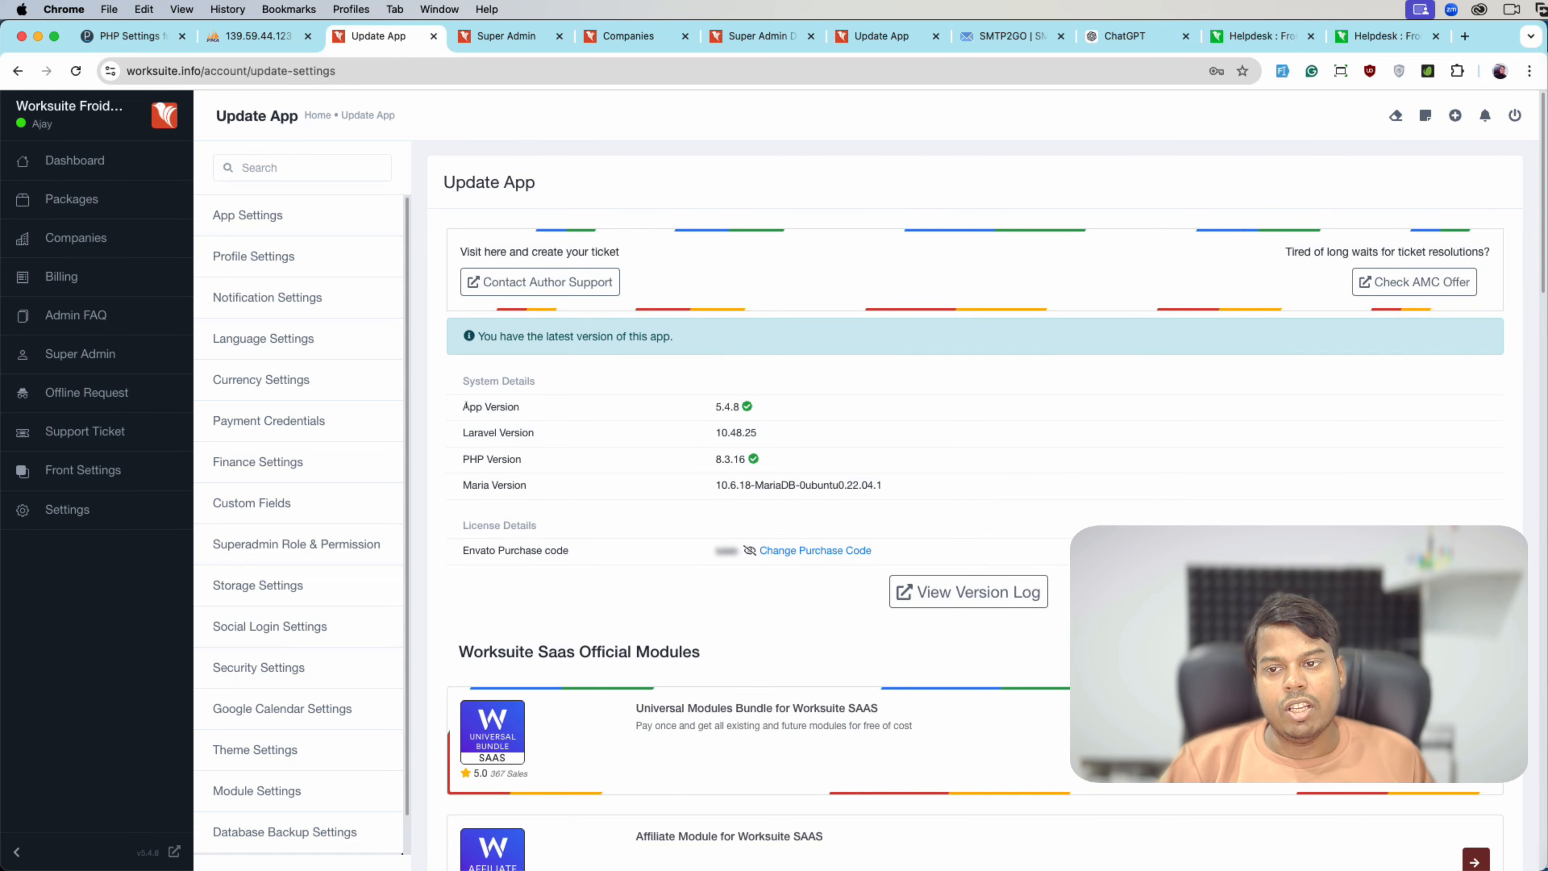
drag(462, 407, 520, 407)
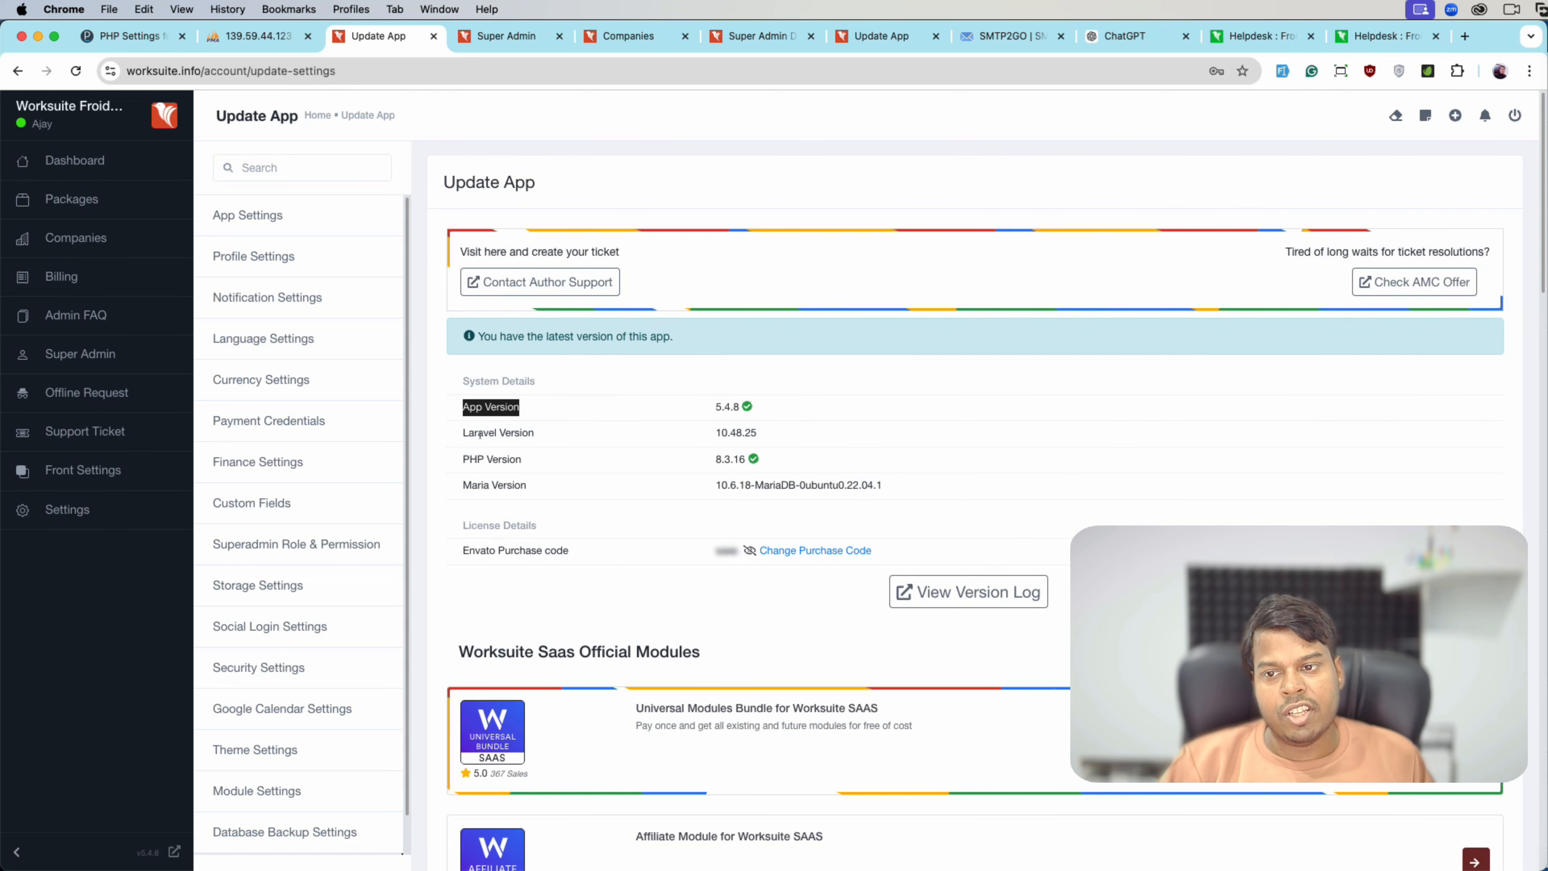
drag(463, 458, 557, 463)
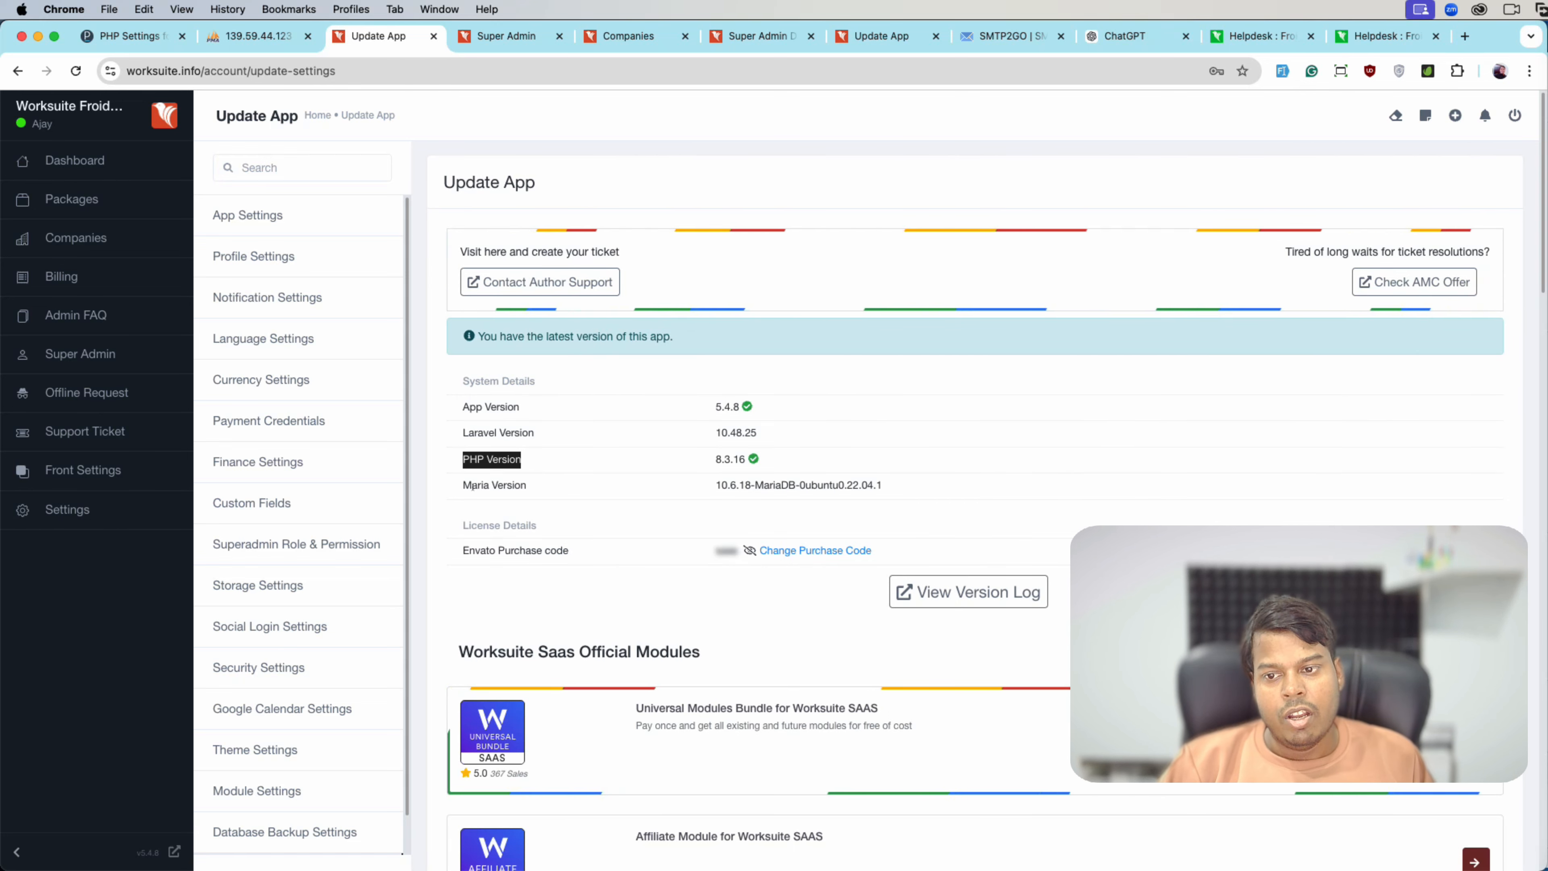
drag(461, 551, 575, 558)
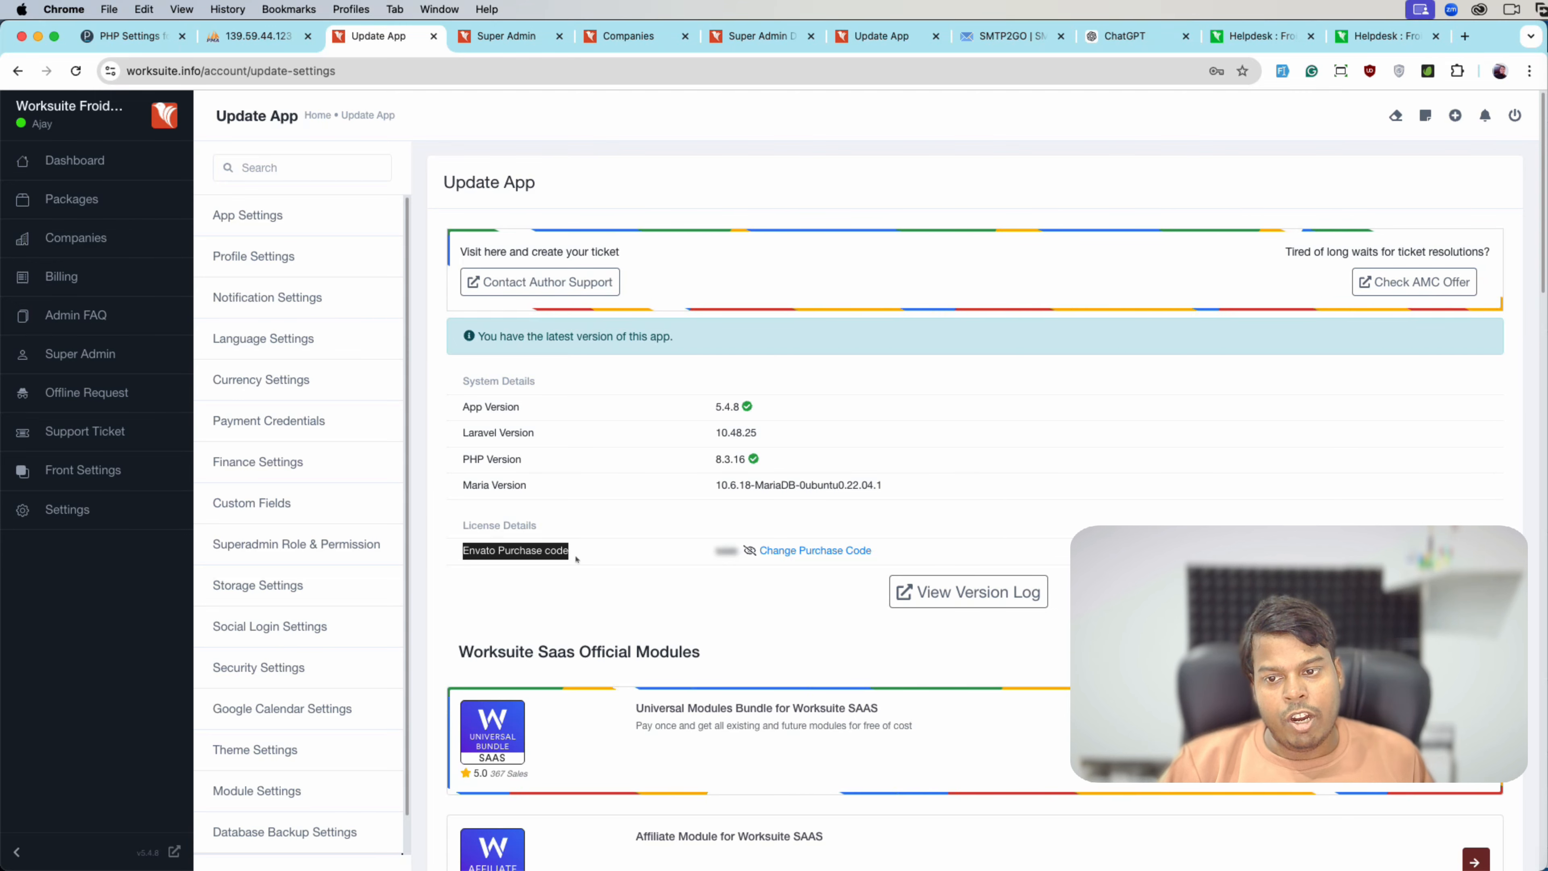
click(647, 569)
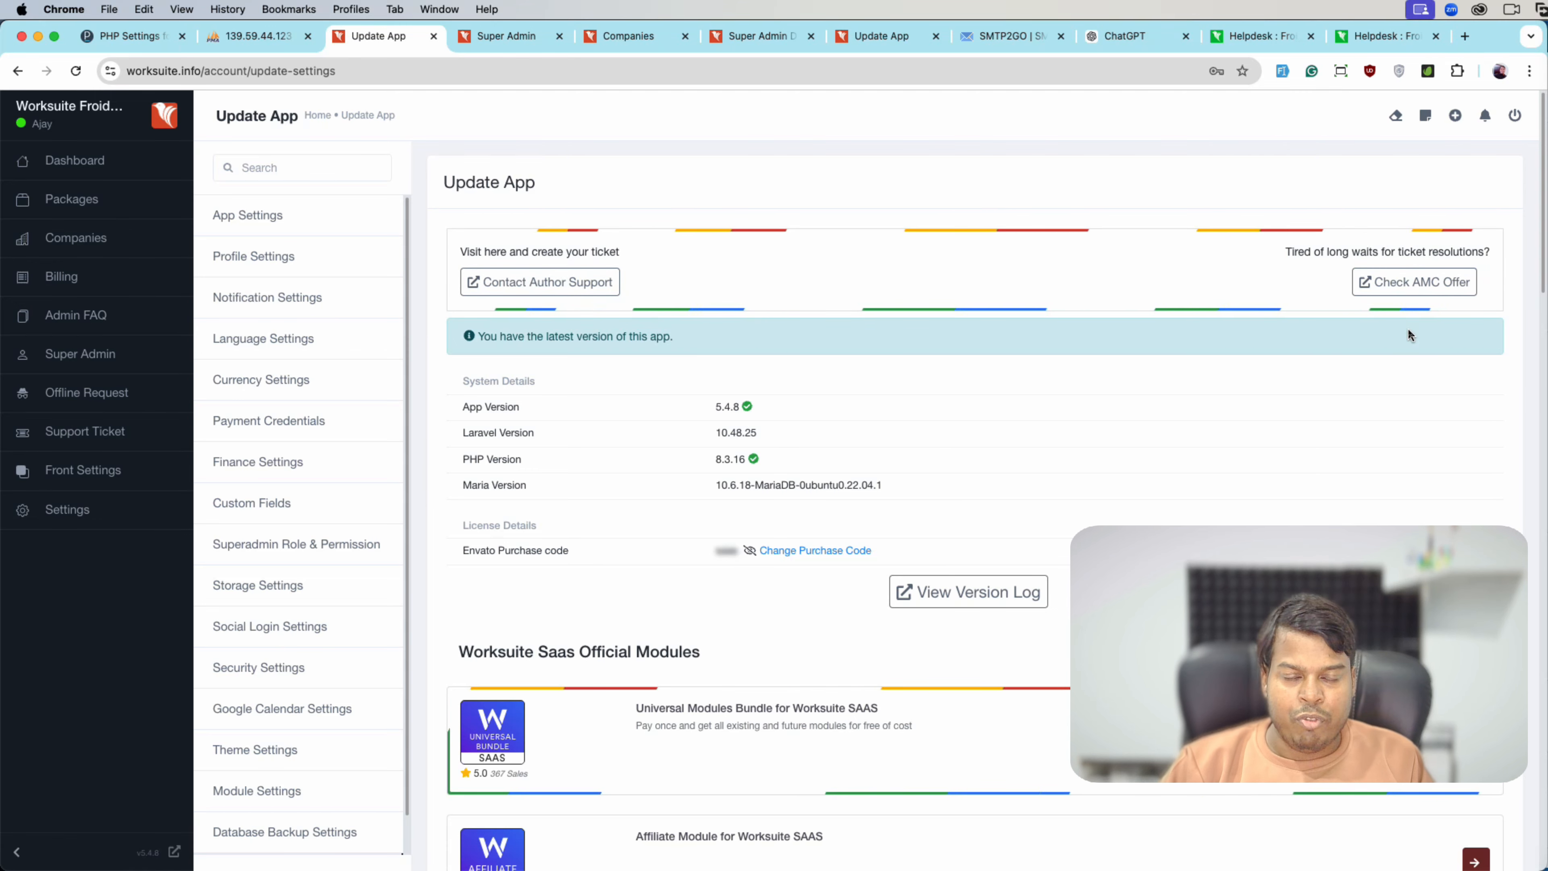
- View the AMC support offer page, then return to Update App
click(1462, 271)
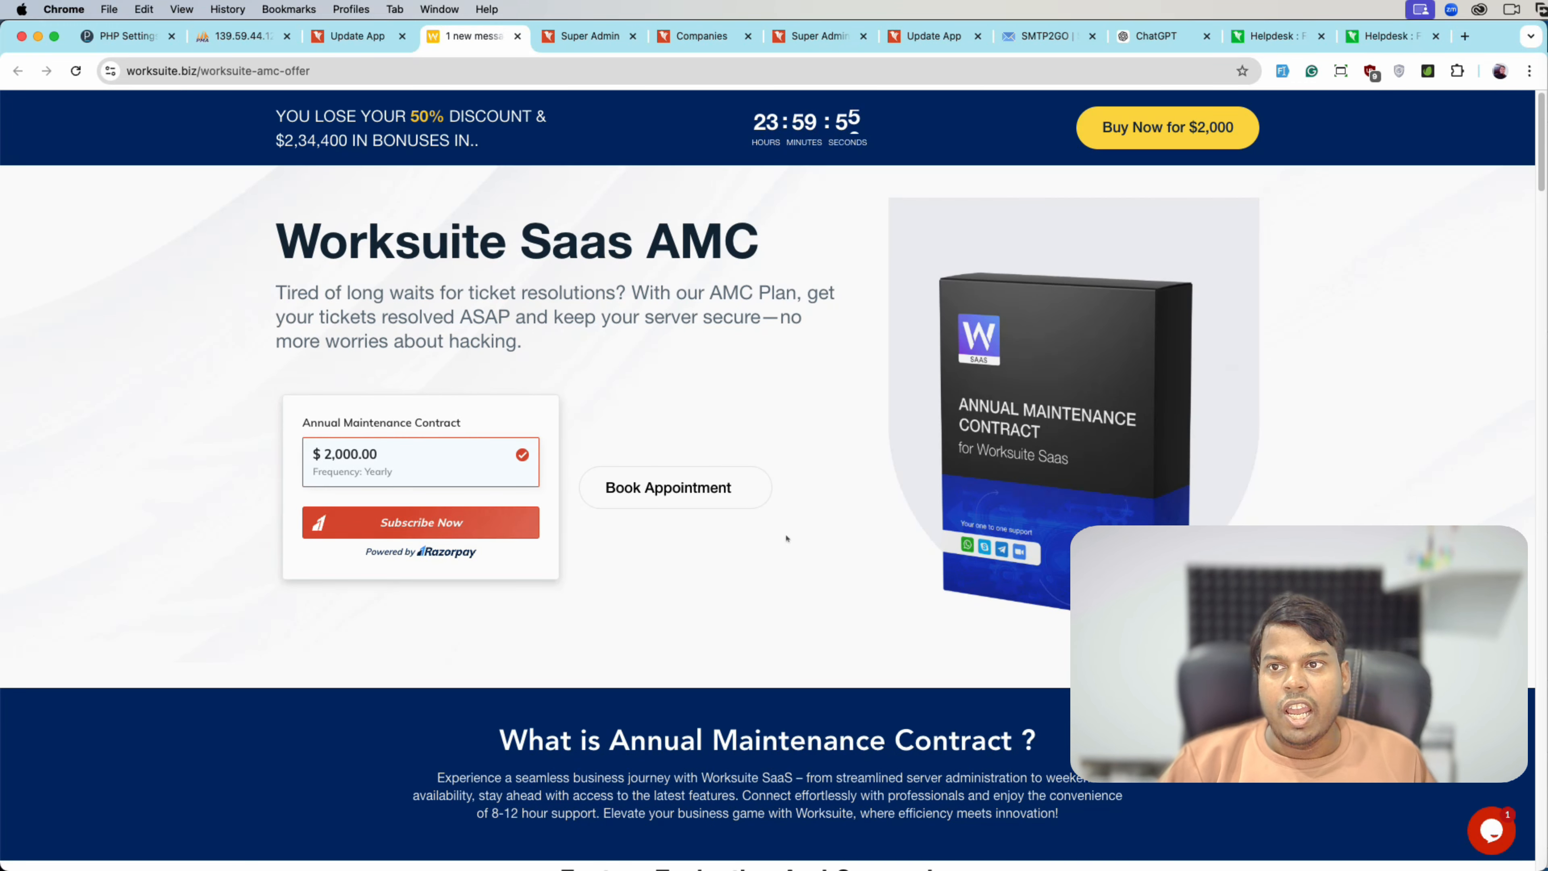
scroll(695, 421, down, 9)
scroll(695, 422, down, 3)
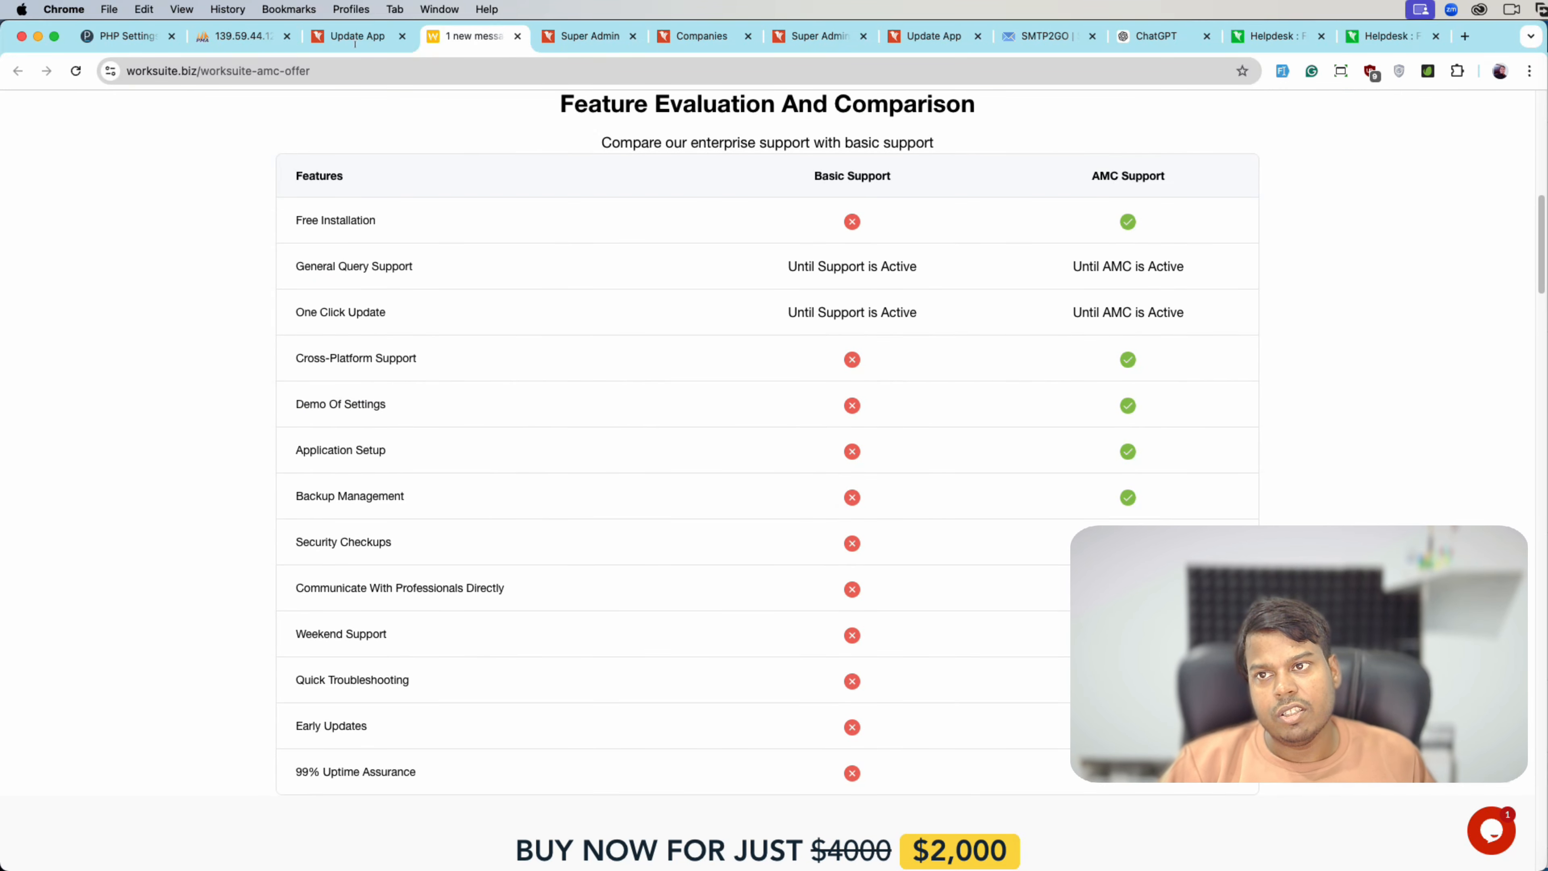
click(334, 43)
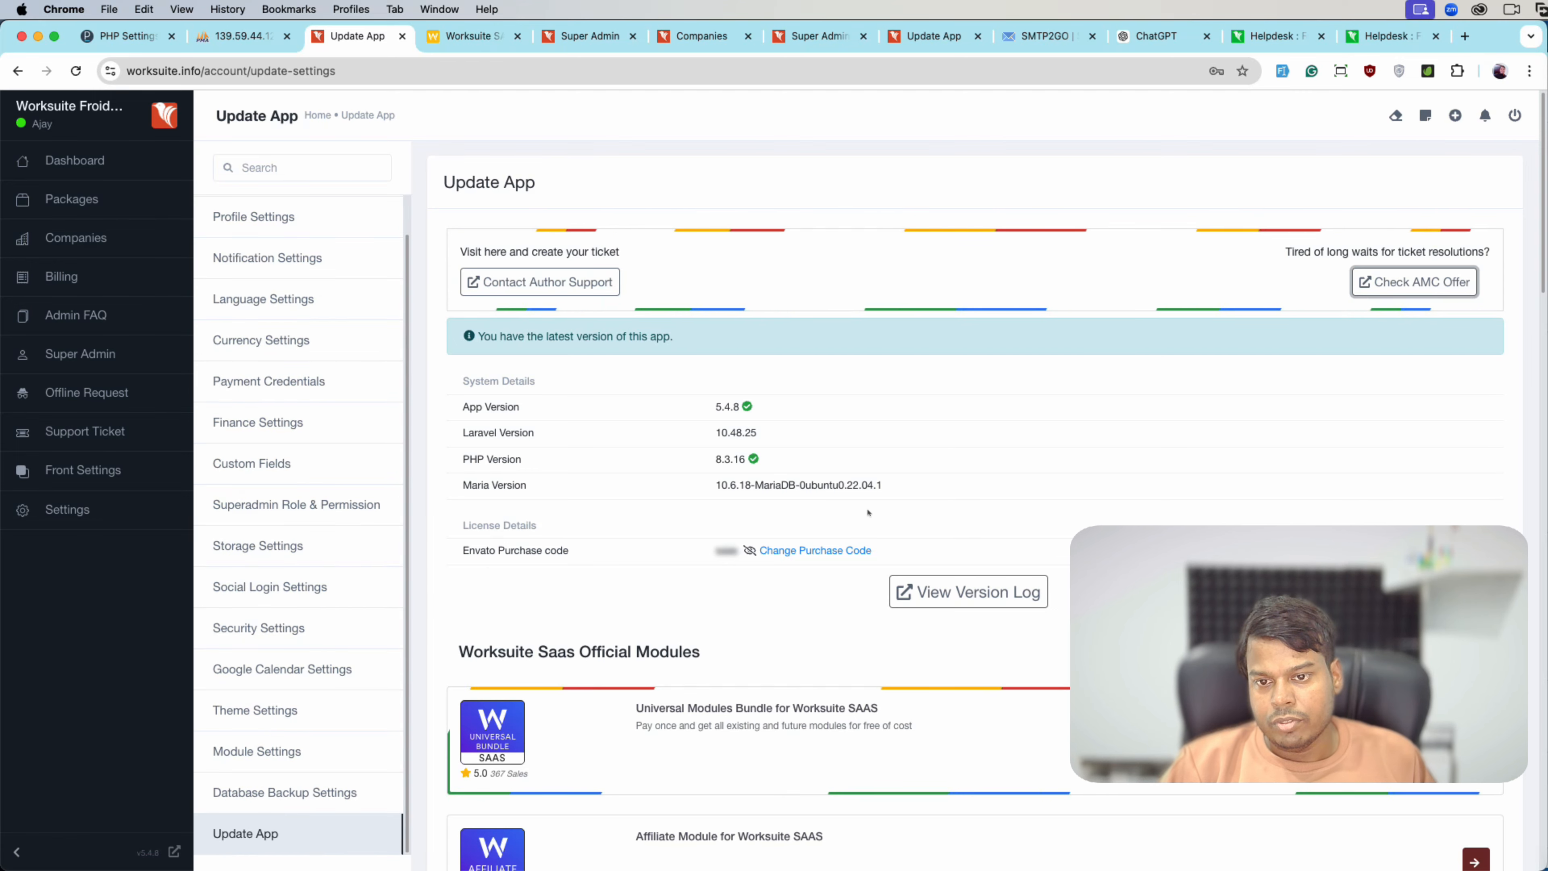
- Read the Worksuite version changelog, then return and scroll through the module list
scroll(897, 479, down, 3)
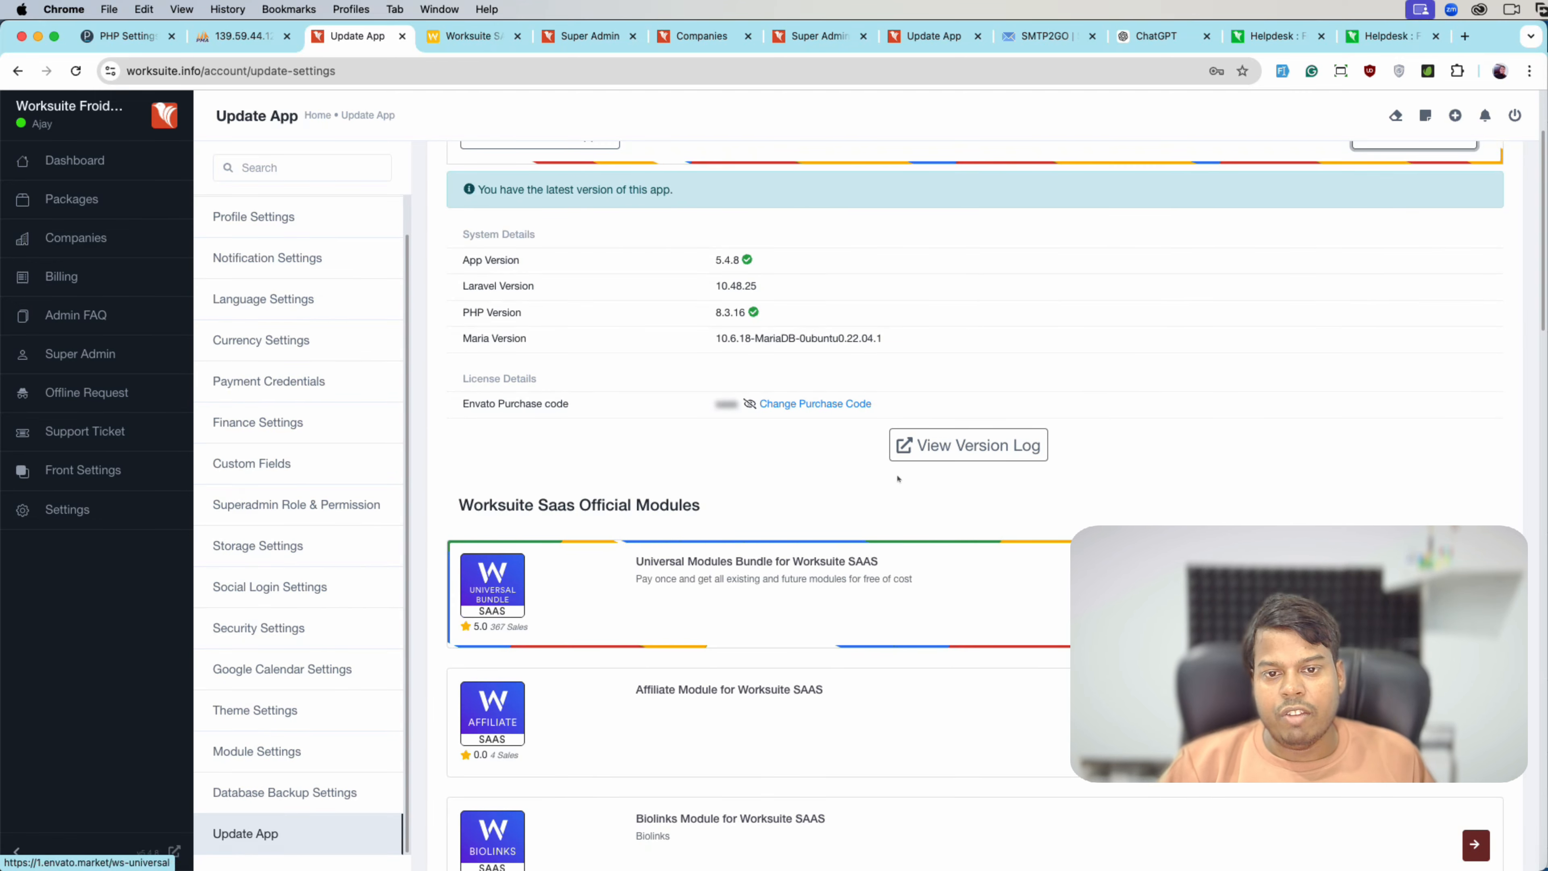
click(931, 460)
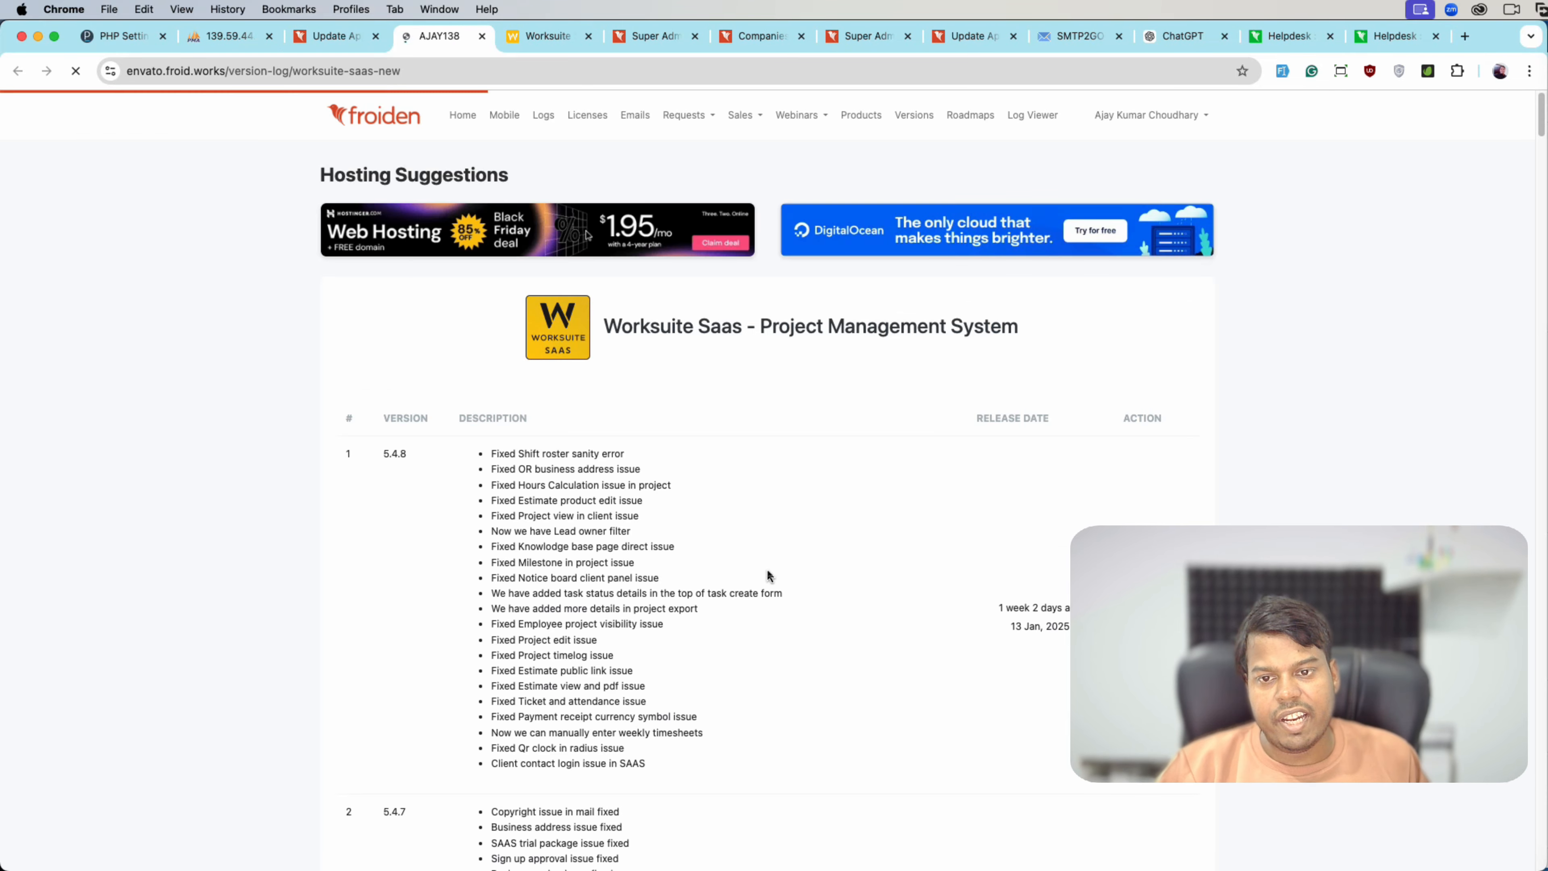
scroll(411, 260, down, 4)
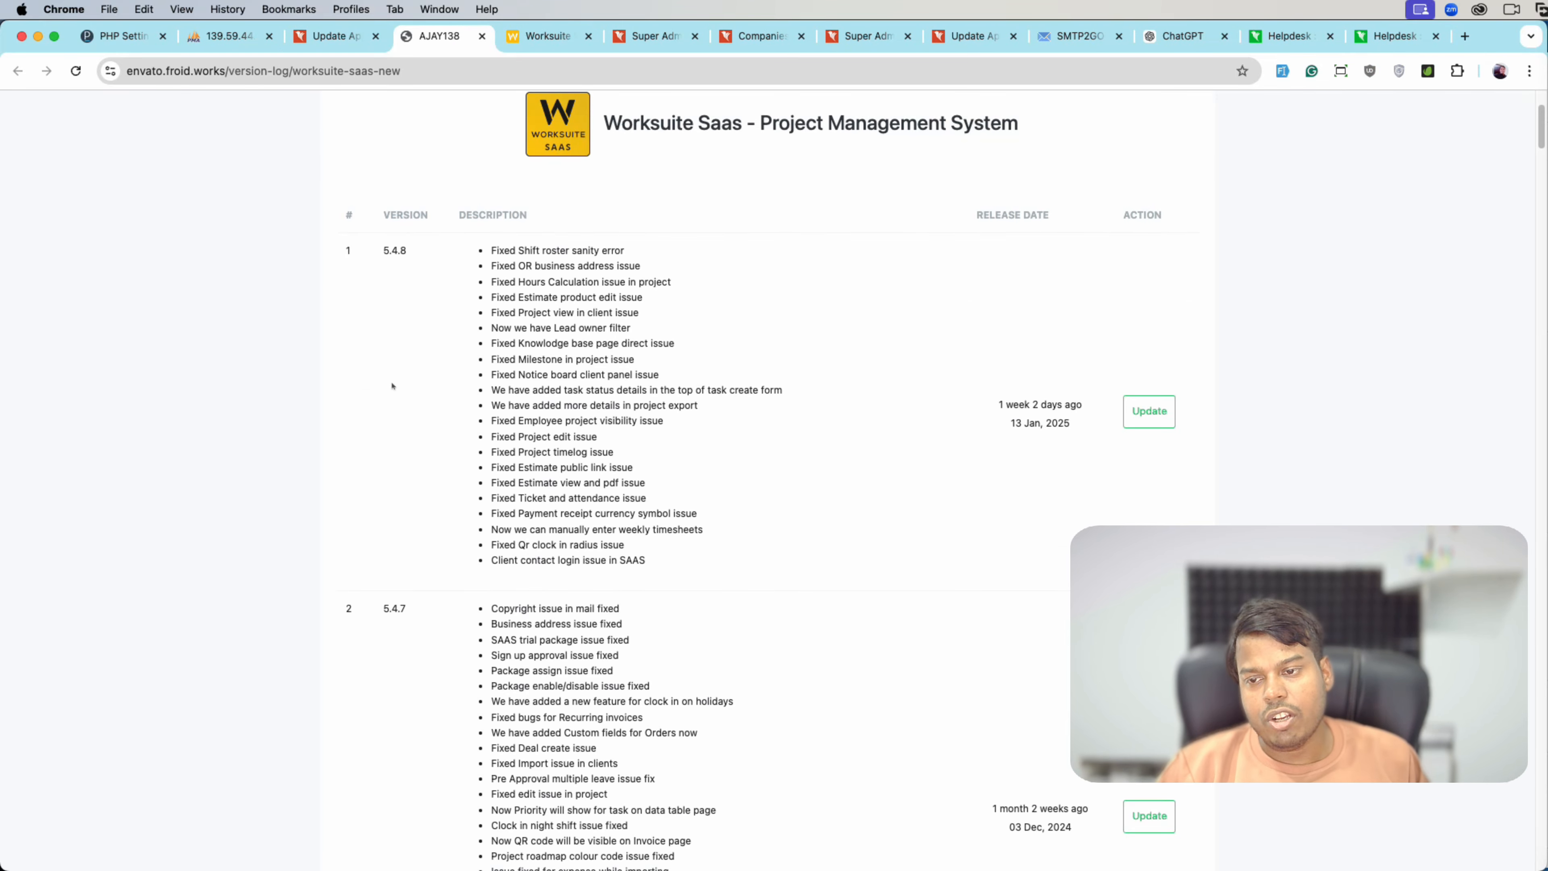
scroll(392, 386, down, 20)
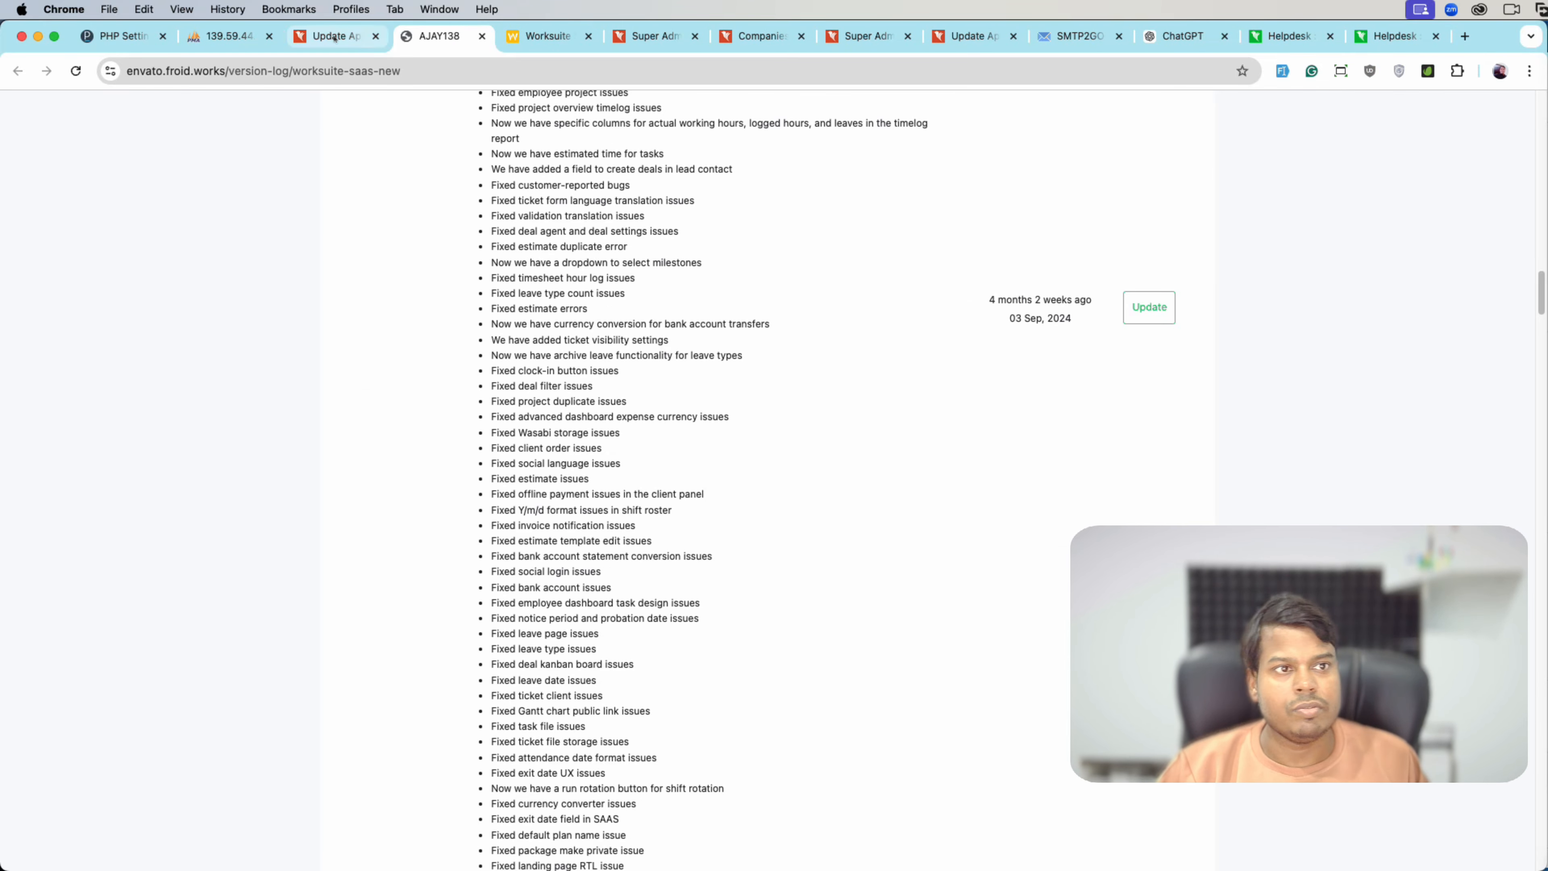
click(335, 38)
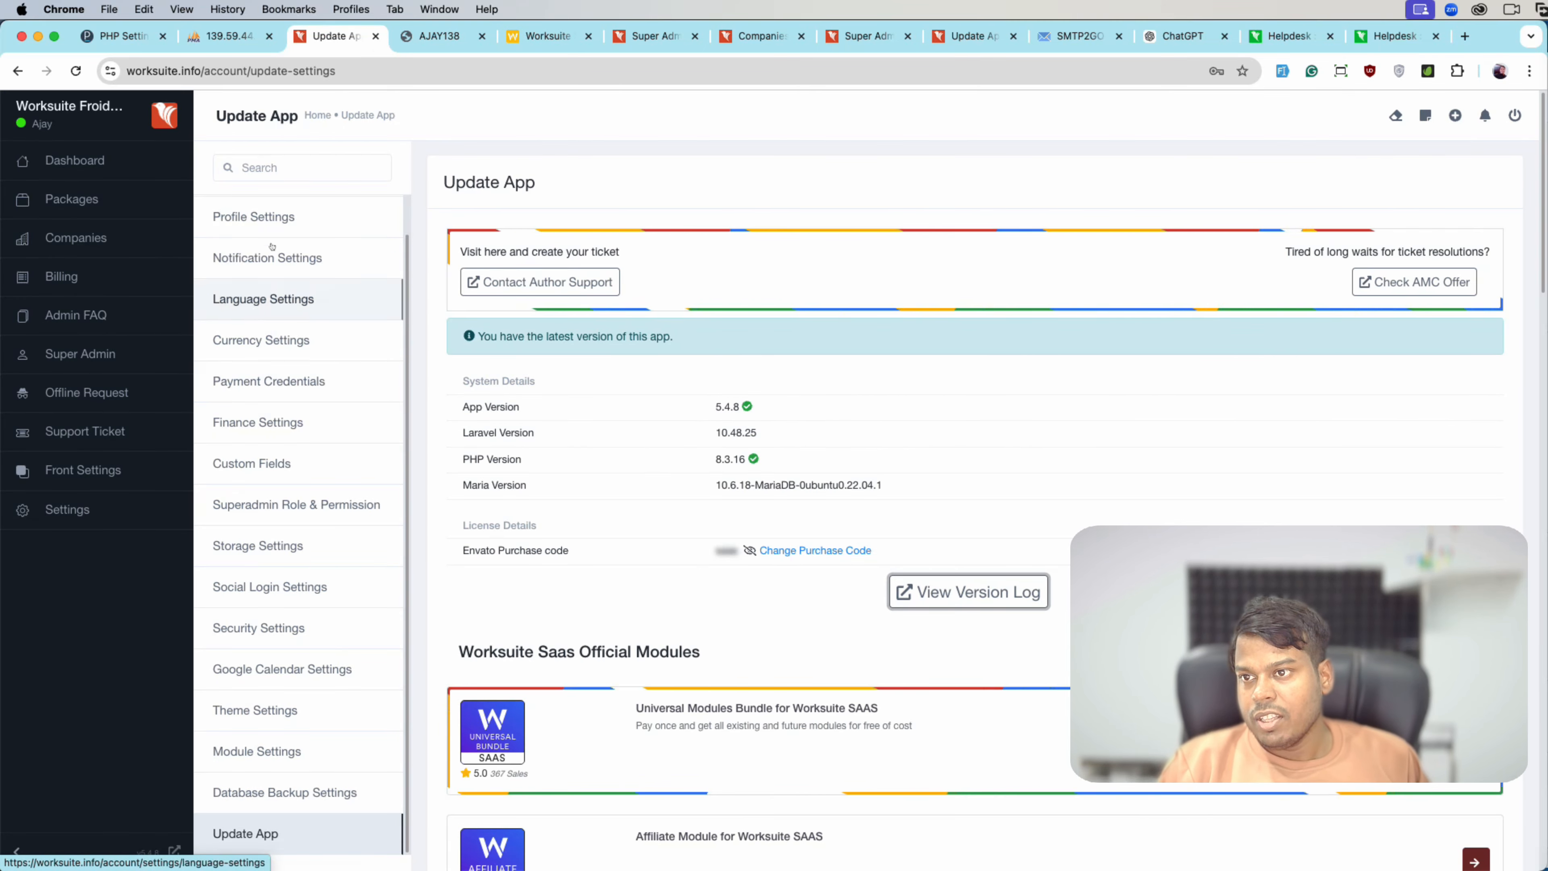
scroll(272, 246, down, 20)
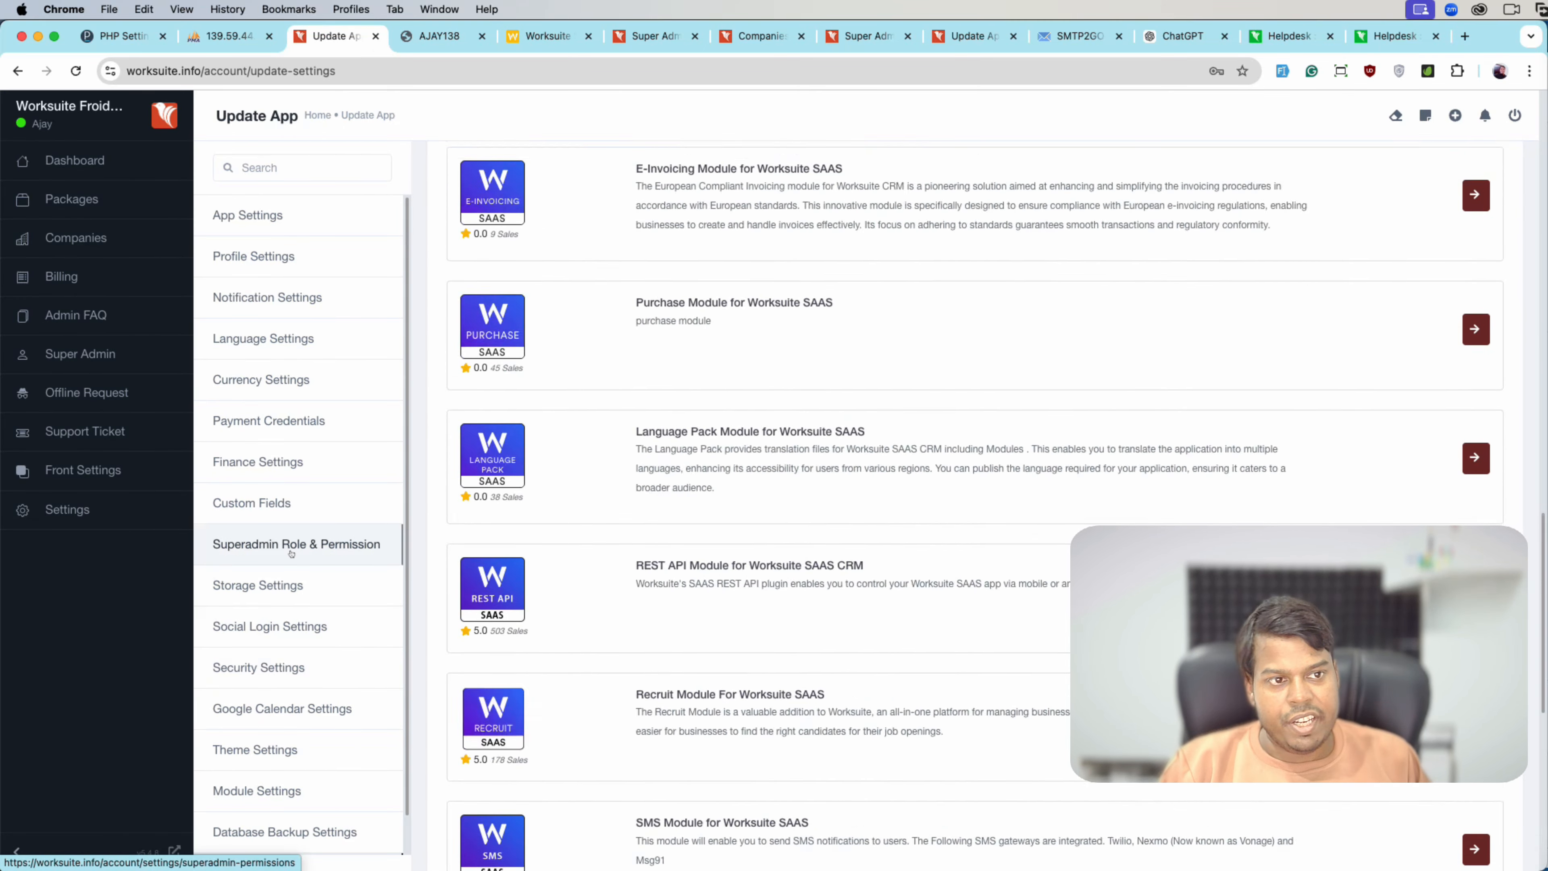
scroll(292, 553, up, 20)
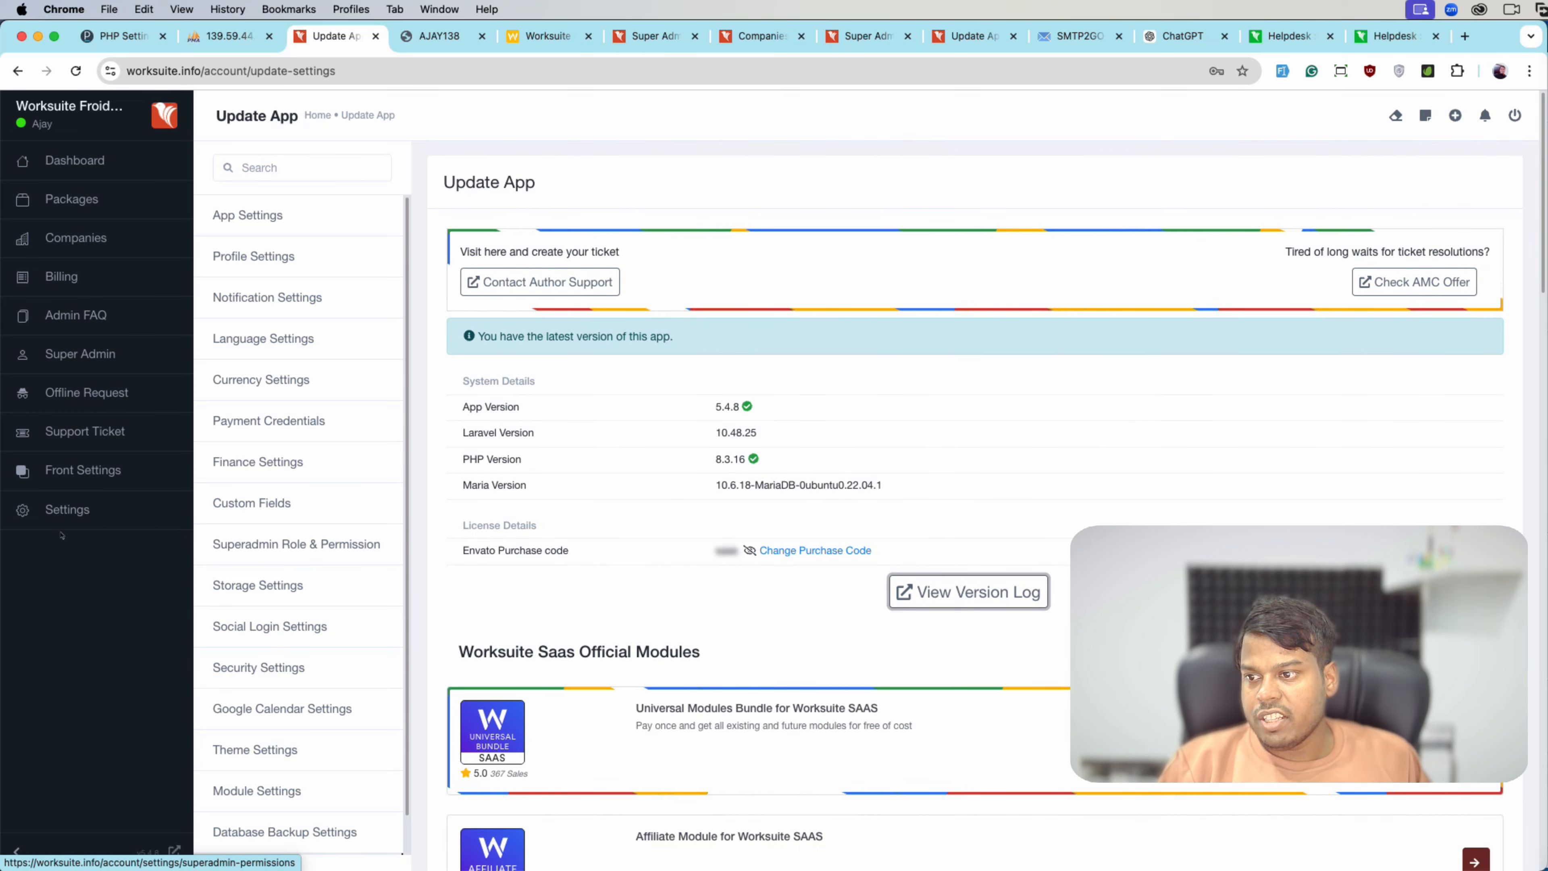
- Go to Front Settings and launch the public homepage in a new tab
click(73, 469)
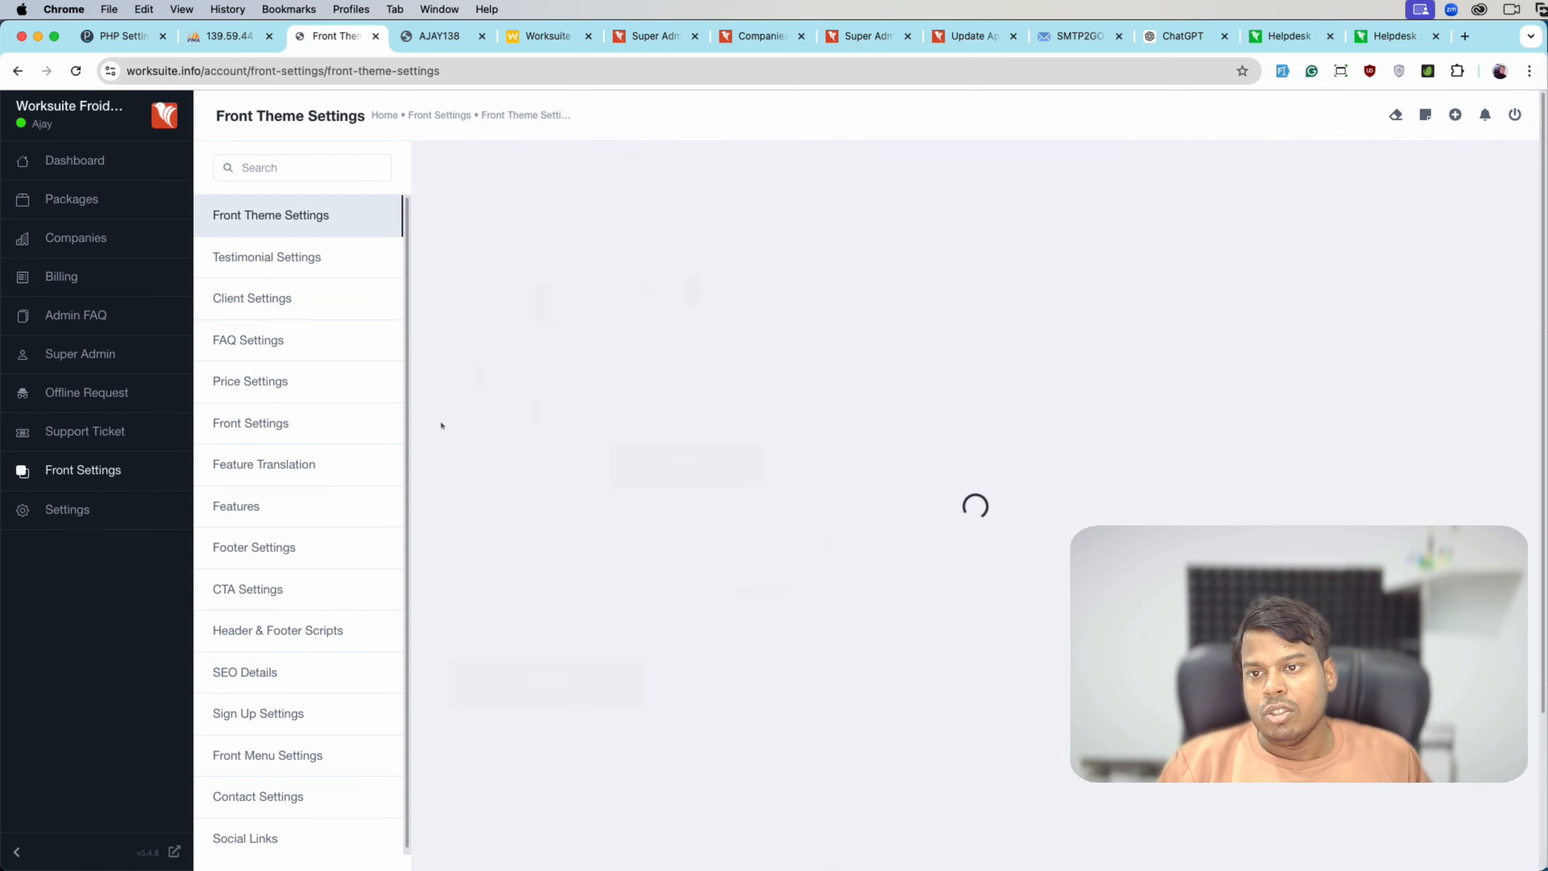
scroll(521, 548, down, 3)
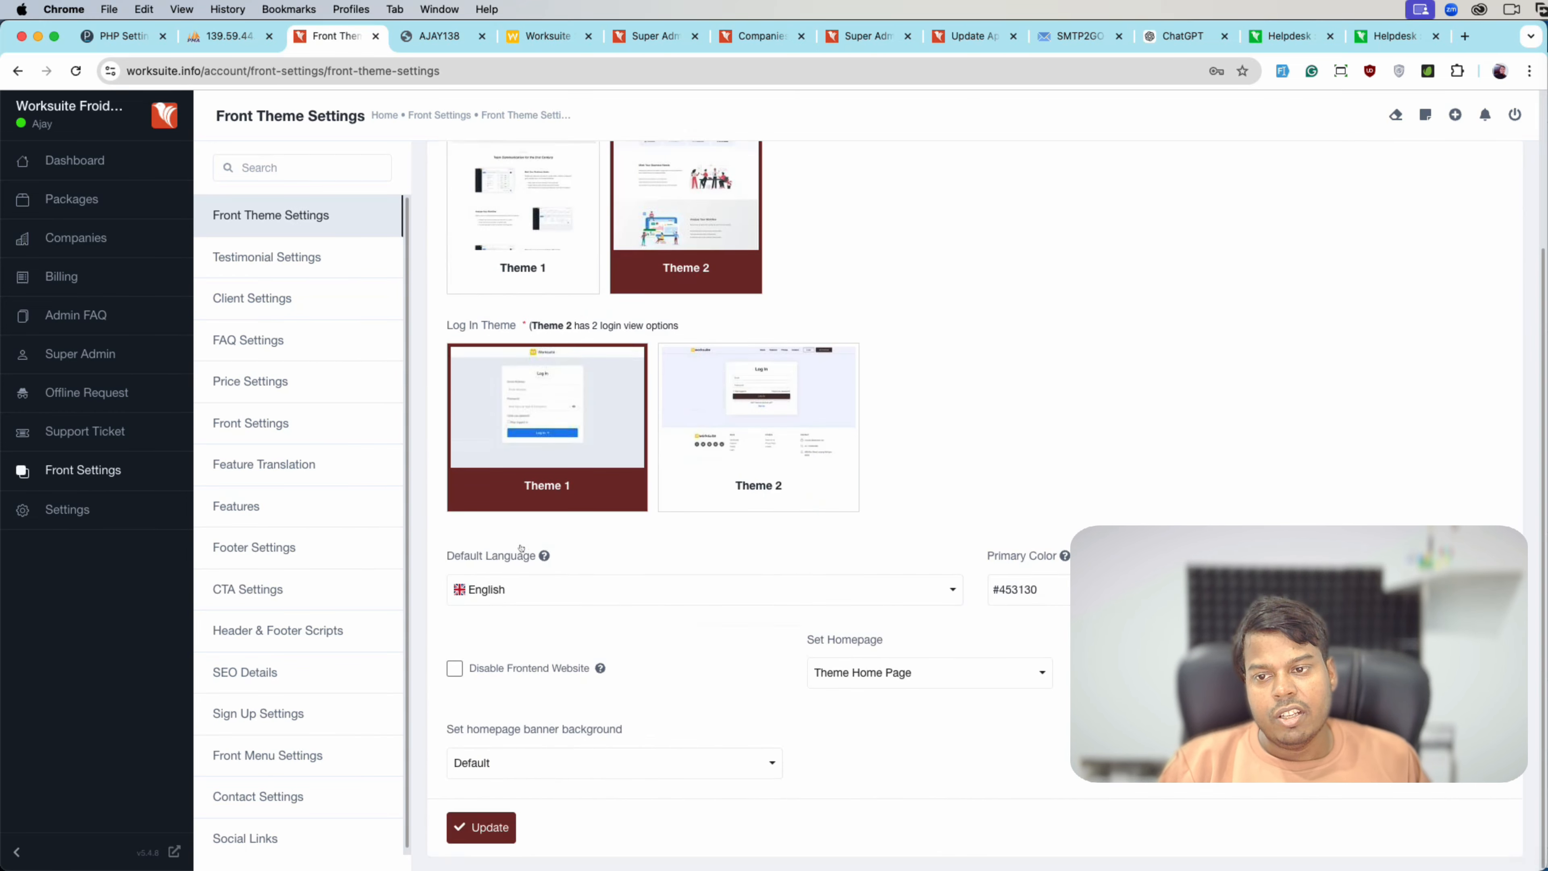
click(175, 851)
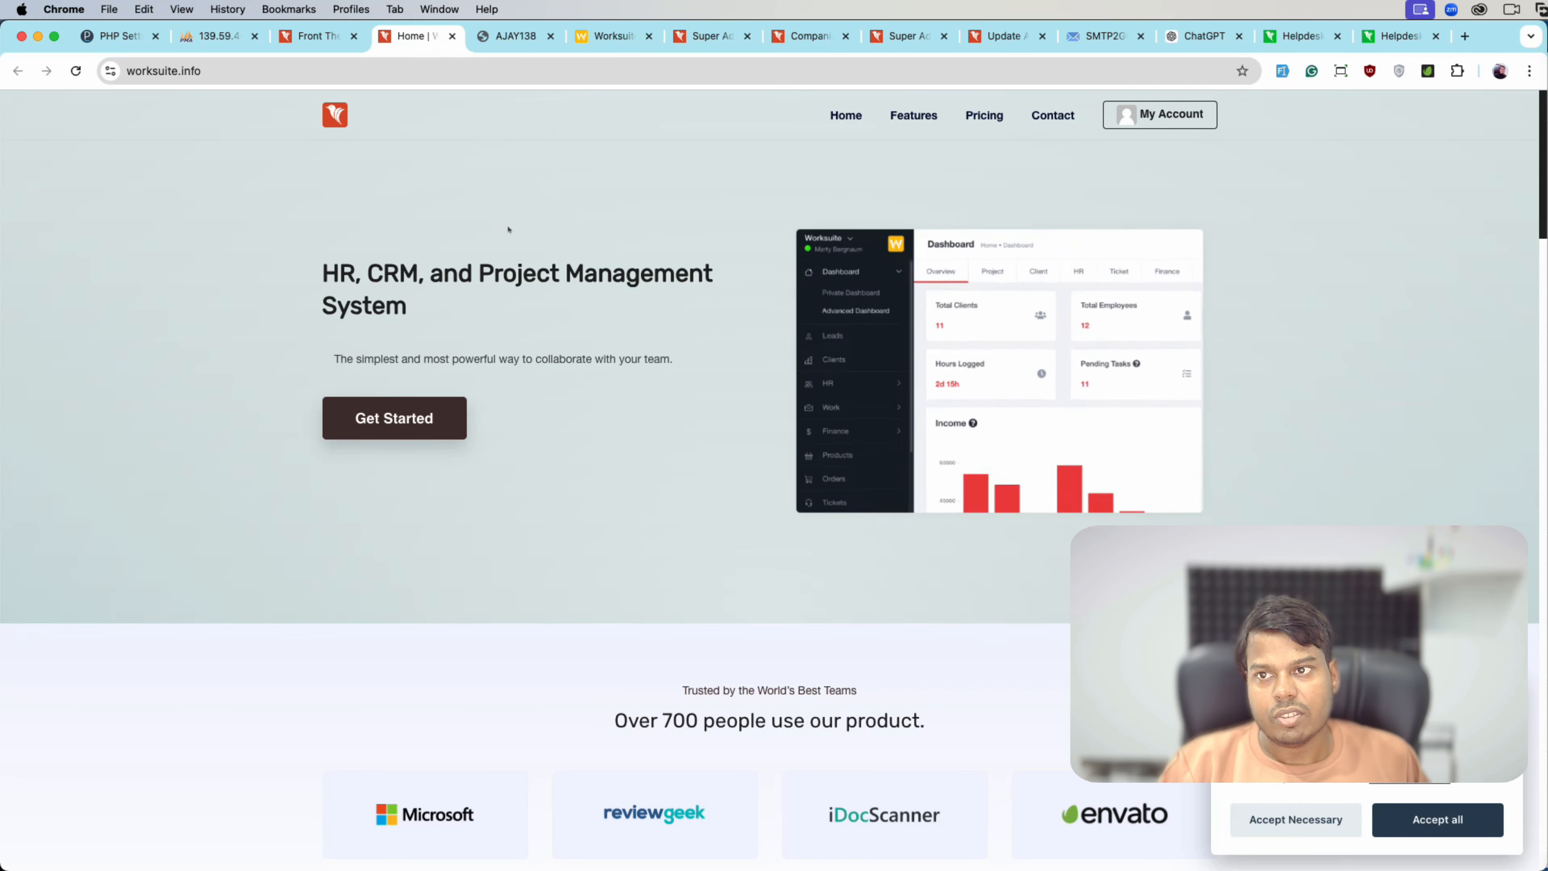
key(ctrl+shift+Tab)
scroll(536, 354, up, 3)
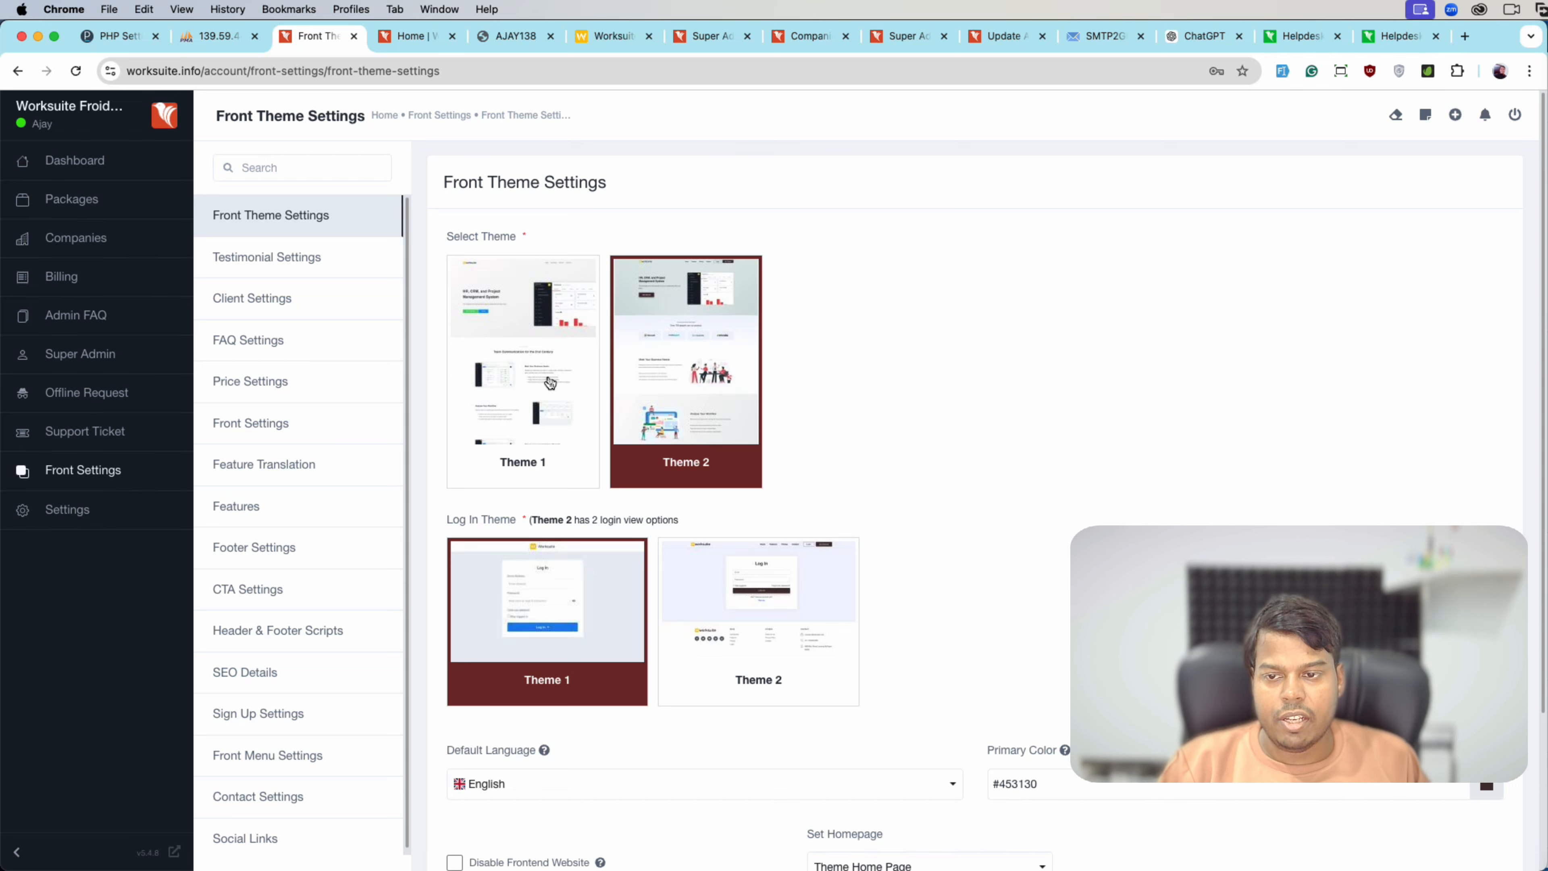
- Save Theme 1 as the front theme and reload the homepage to preview it
click(550, 385)
click(509, 684)
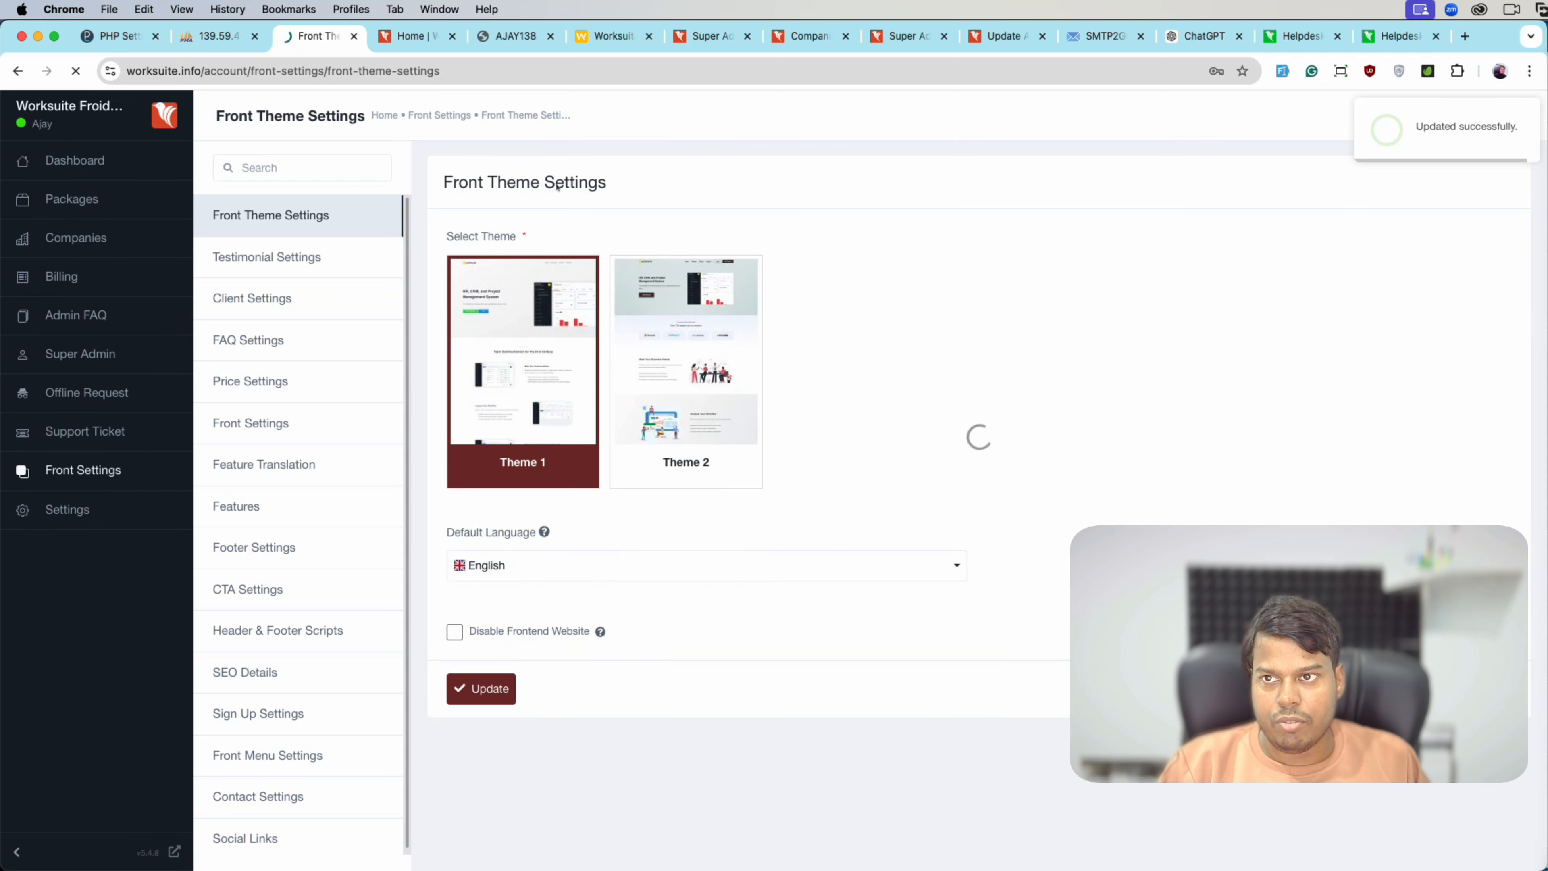
key(ctrl+Tab)
key(super+r)
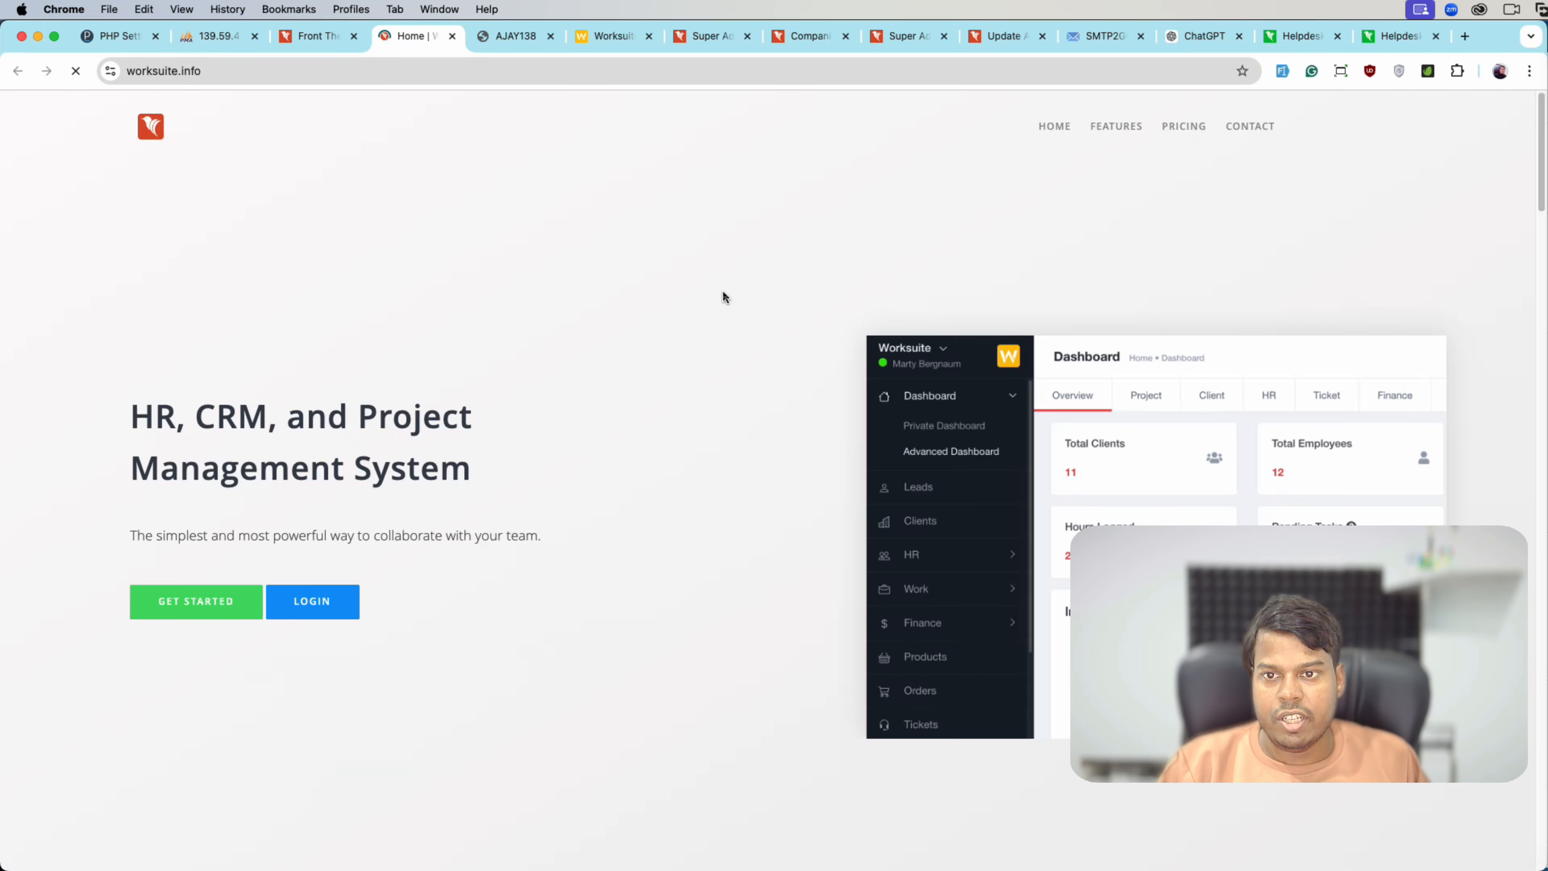
scroll(804, 405, down, 20)
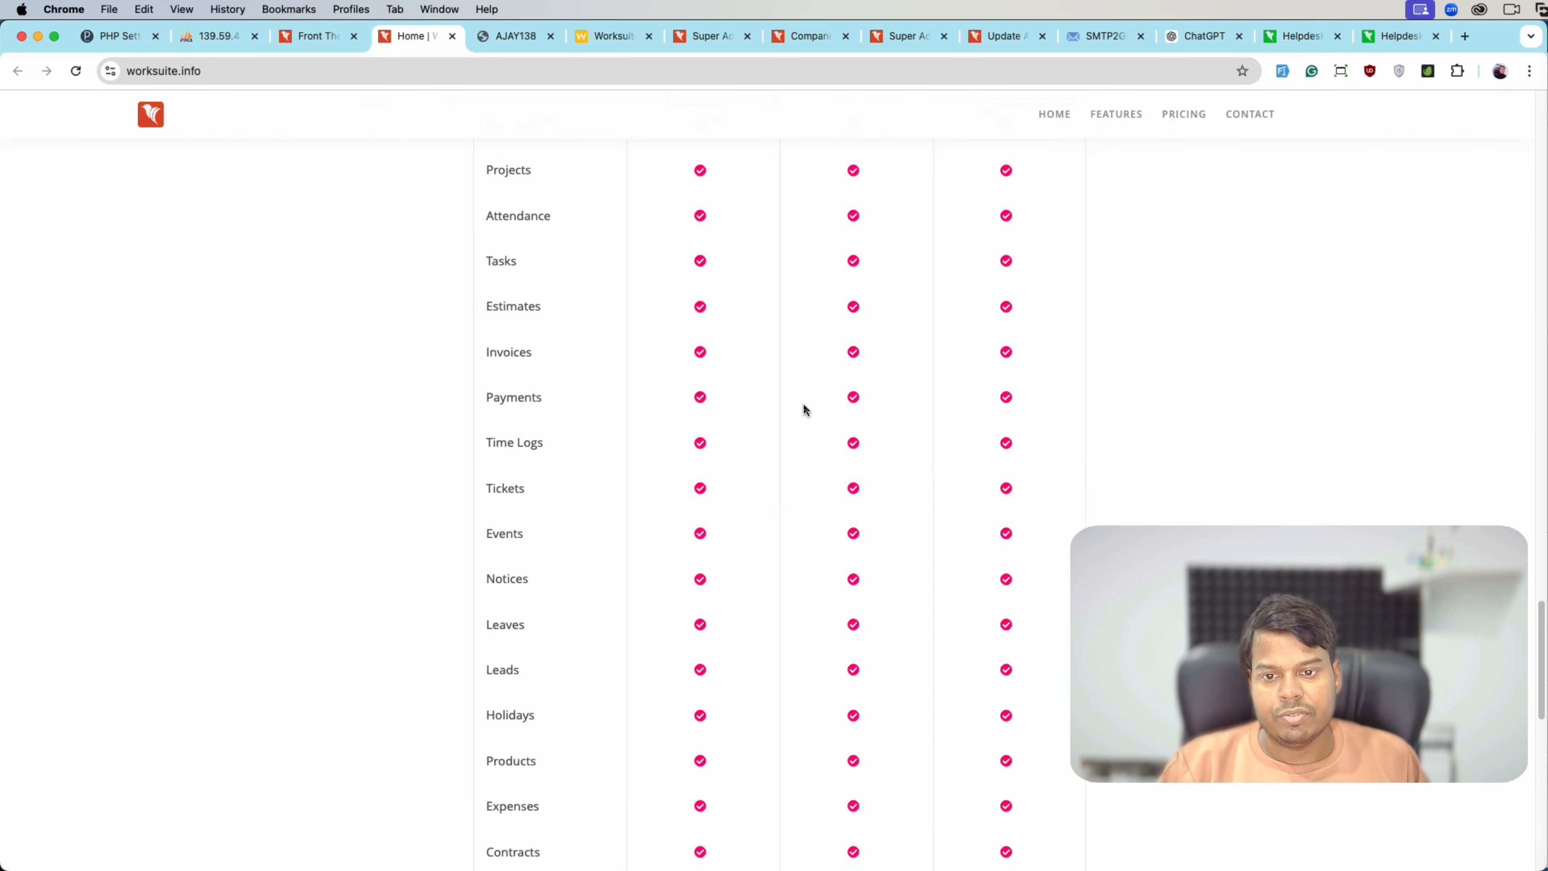
scroll(804, 406, up, 10)
scroll(805, 407, up, 10)
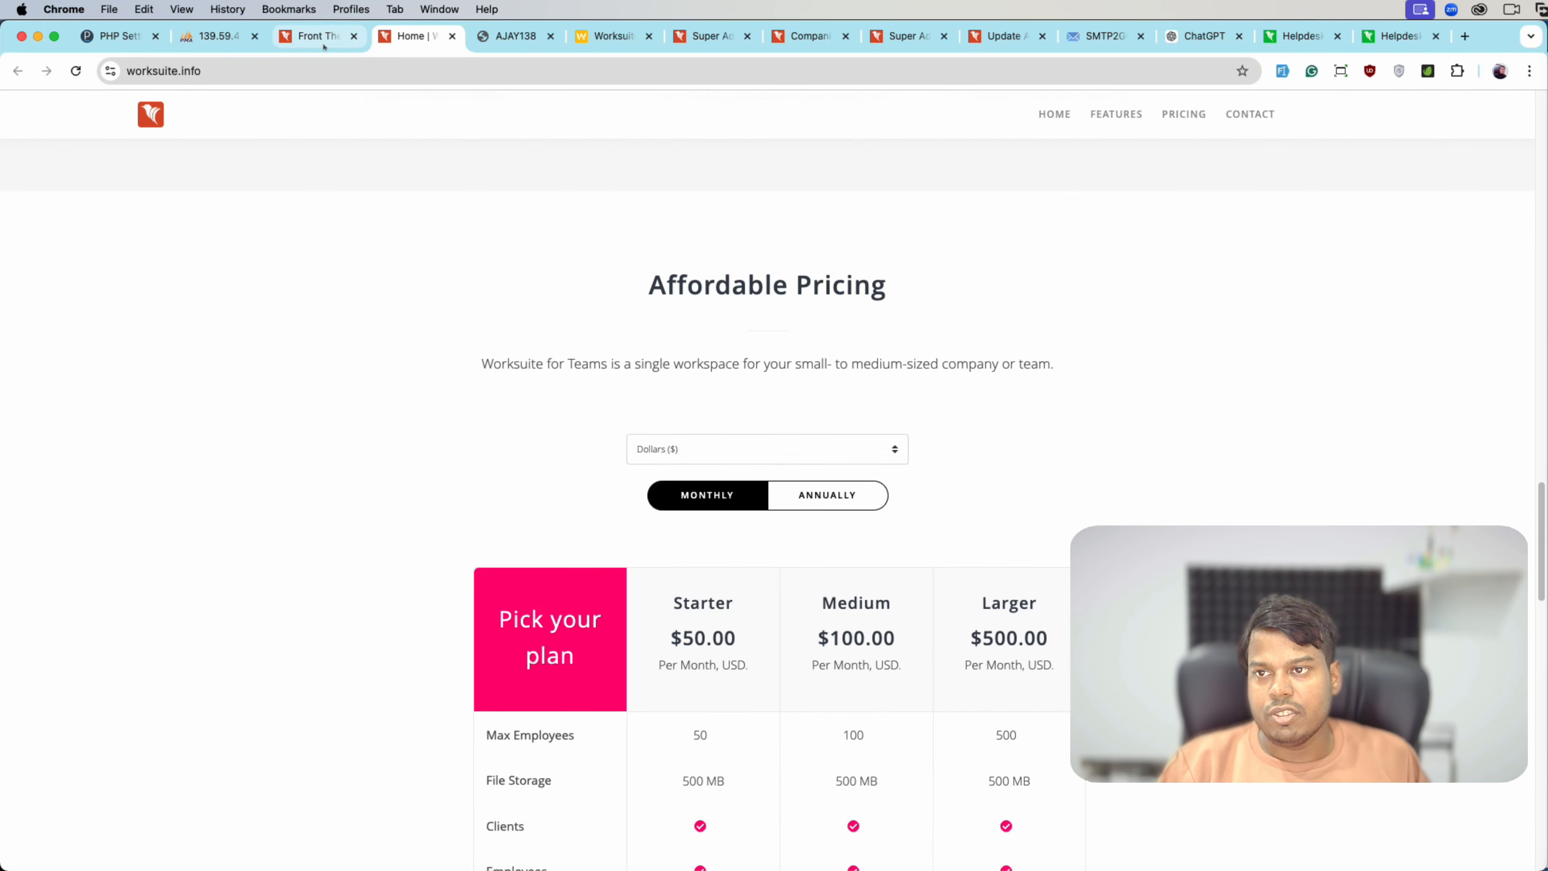
- Switch the front theme back to Theme 2 and save
click(314, 35)
click(664, 364)
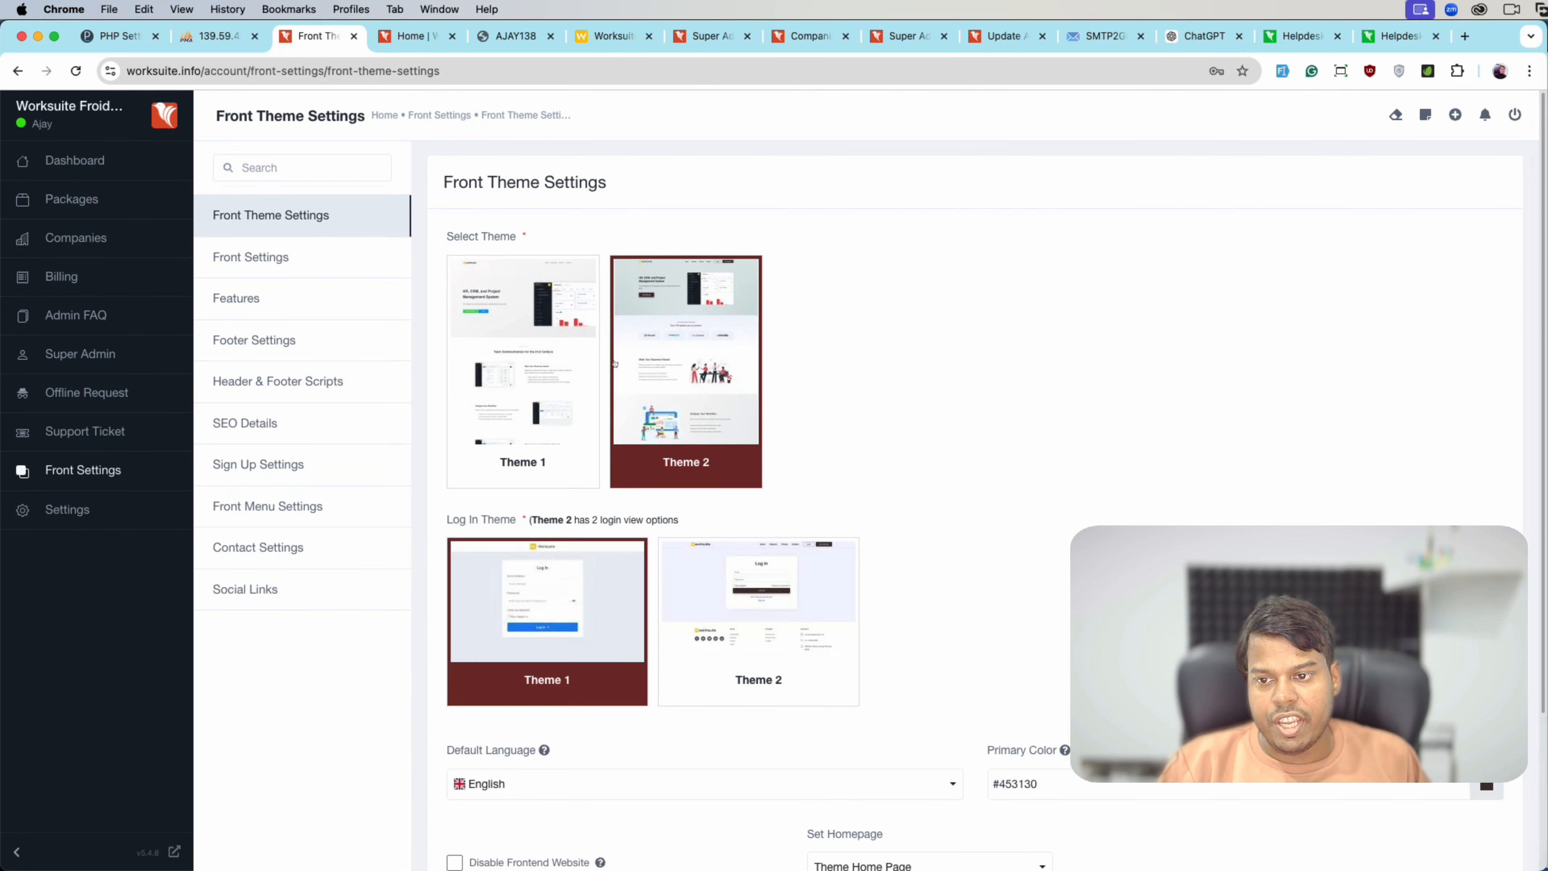
scroll(592, 386, down, 3)
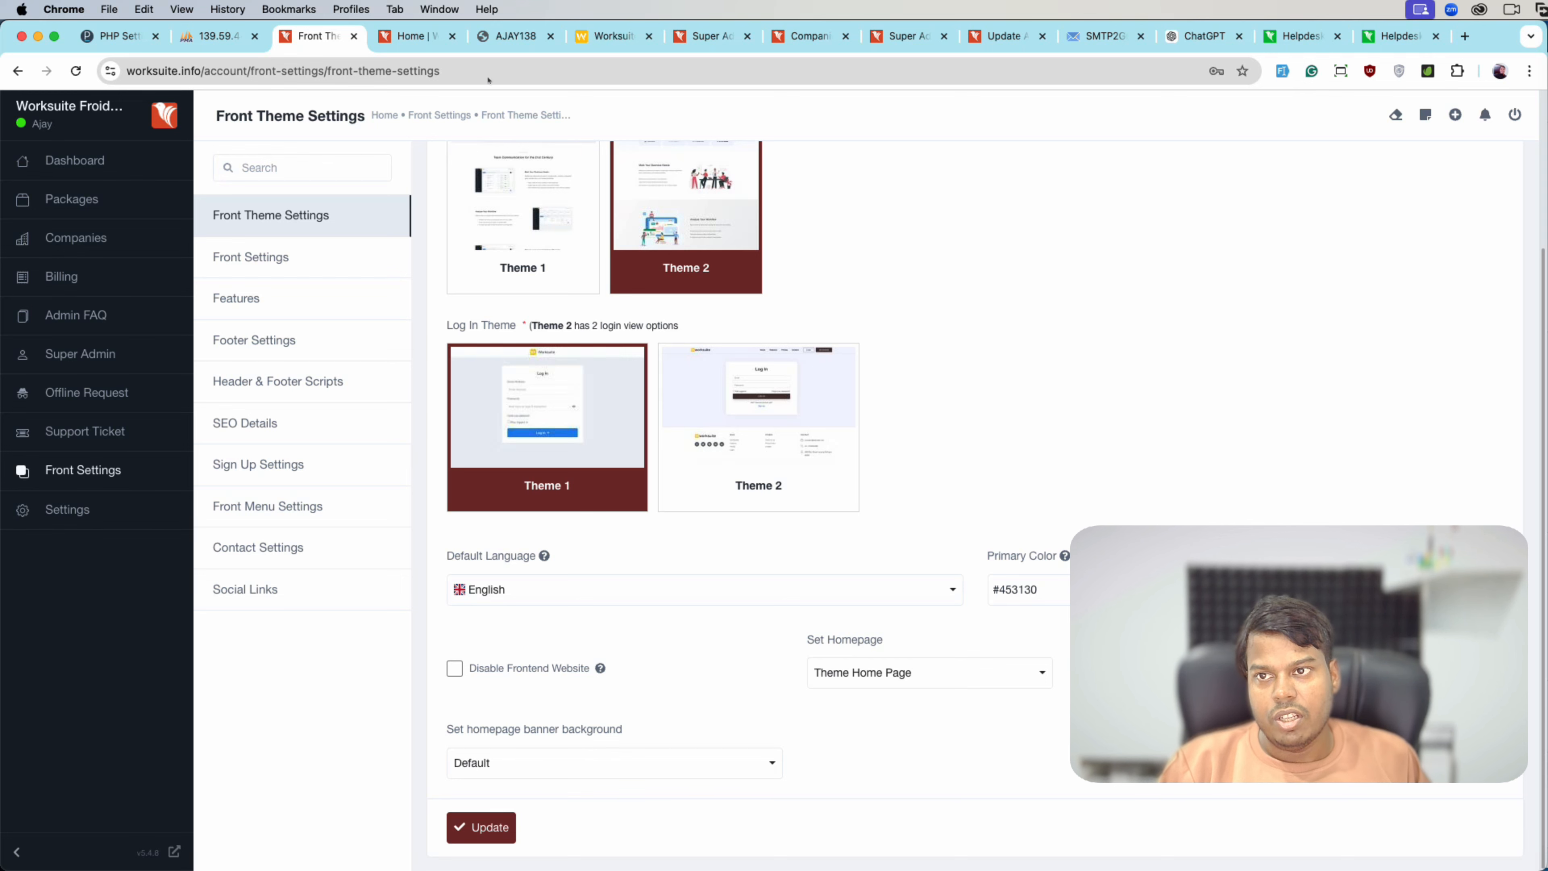
click(488, 825)
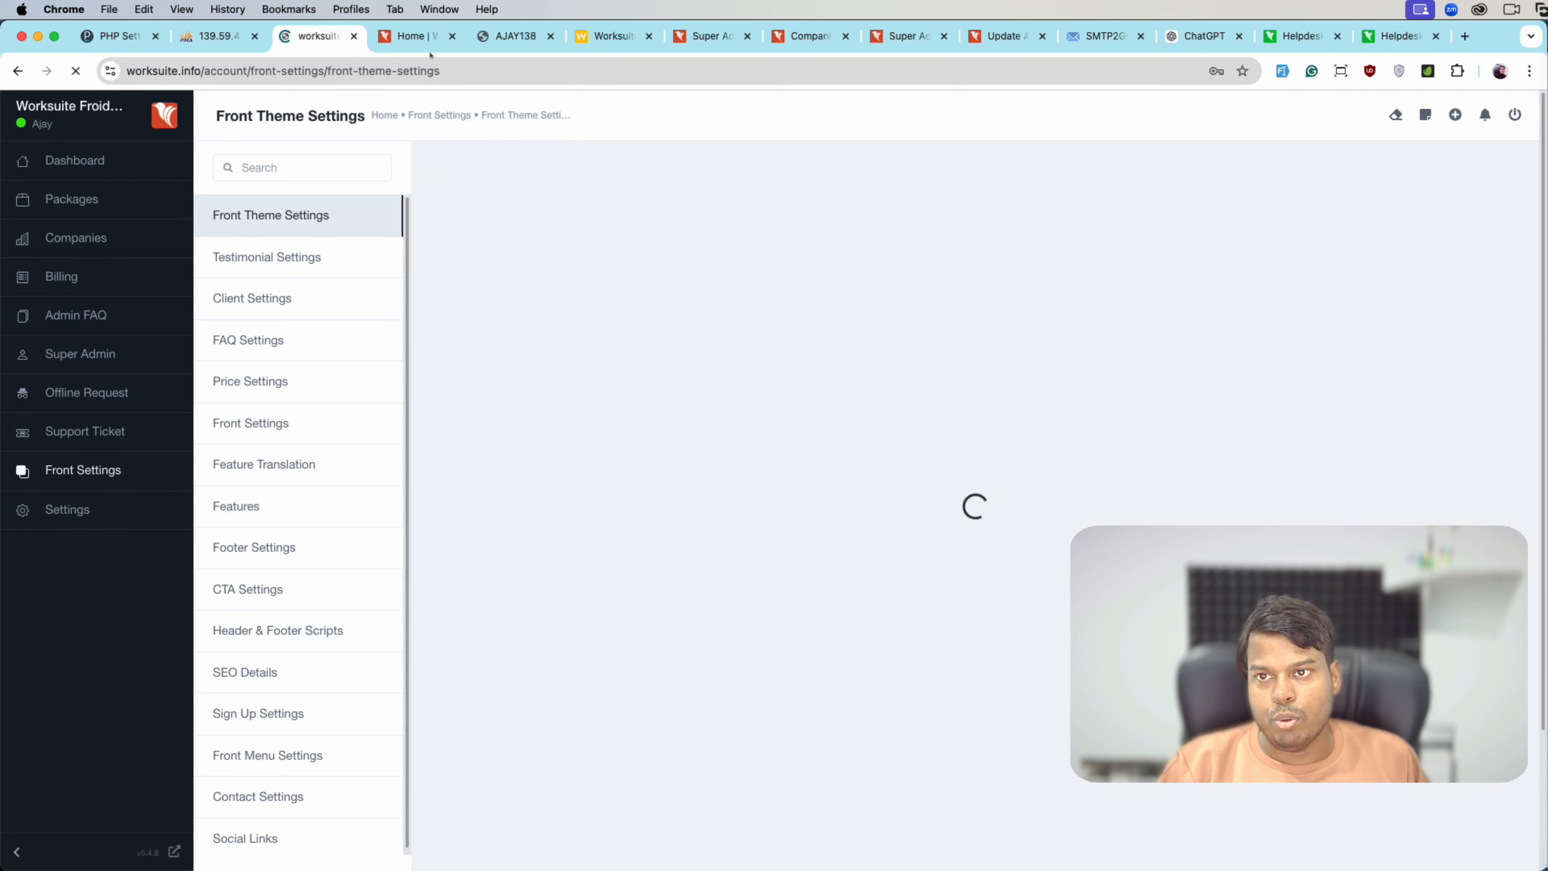
- Load the site's login page in a private Incognito window
click(420, 37)
click(421, 70)
key(super+c)
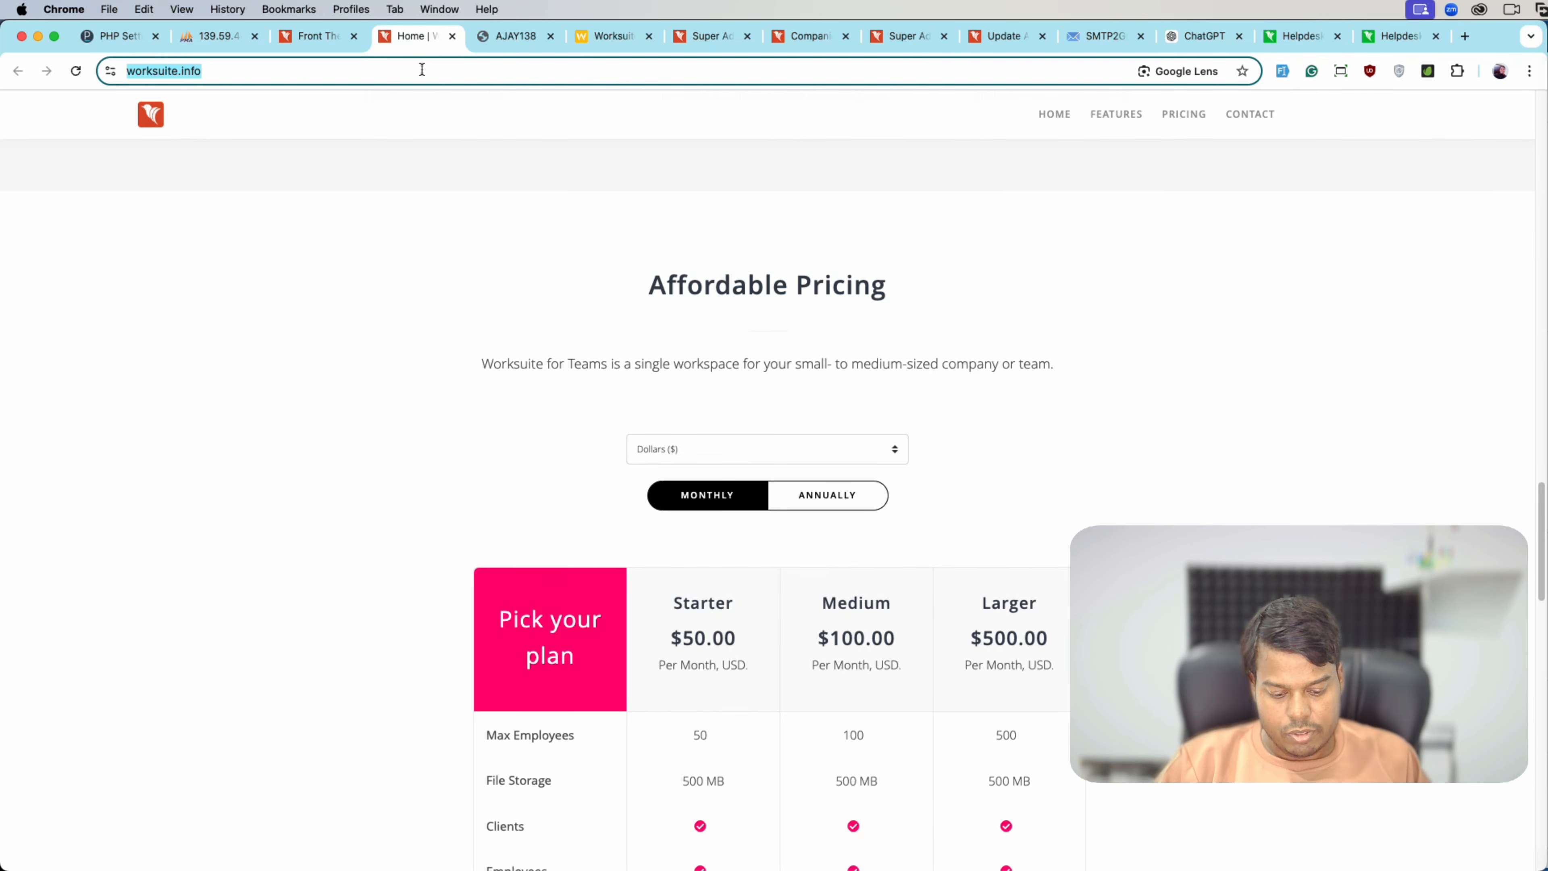
key(super+shift+n)
key(super+v)
key(Return)
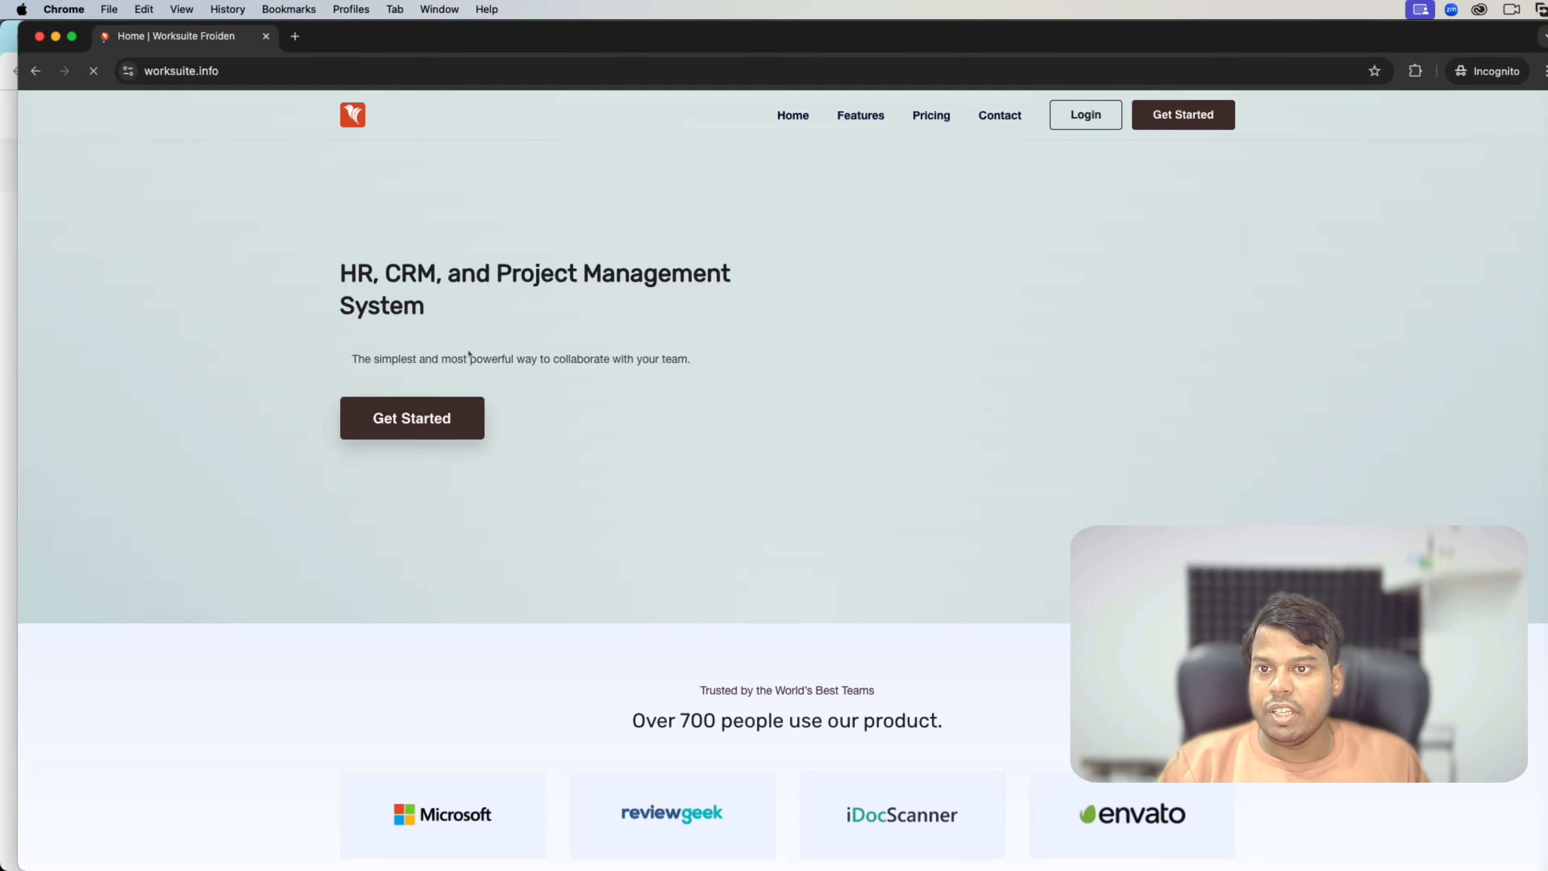
click(1086, 115)
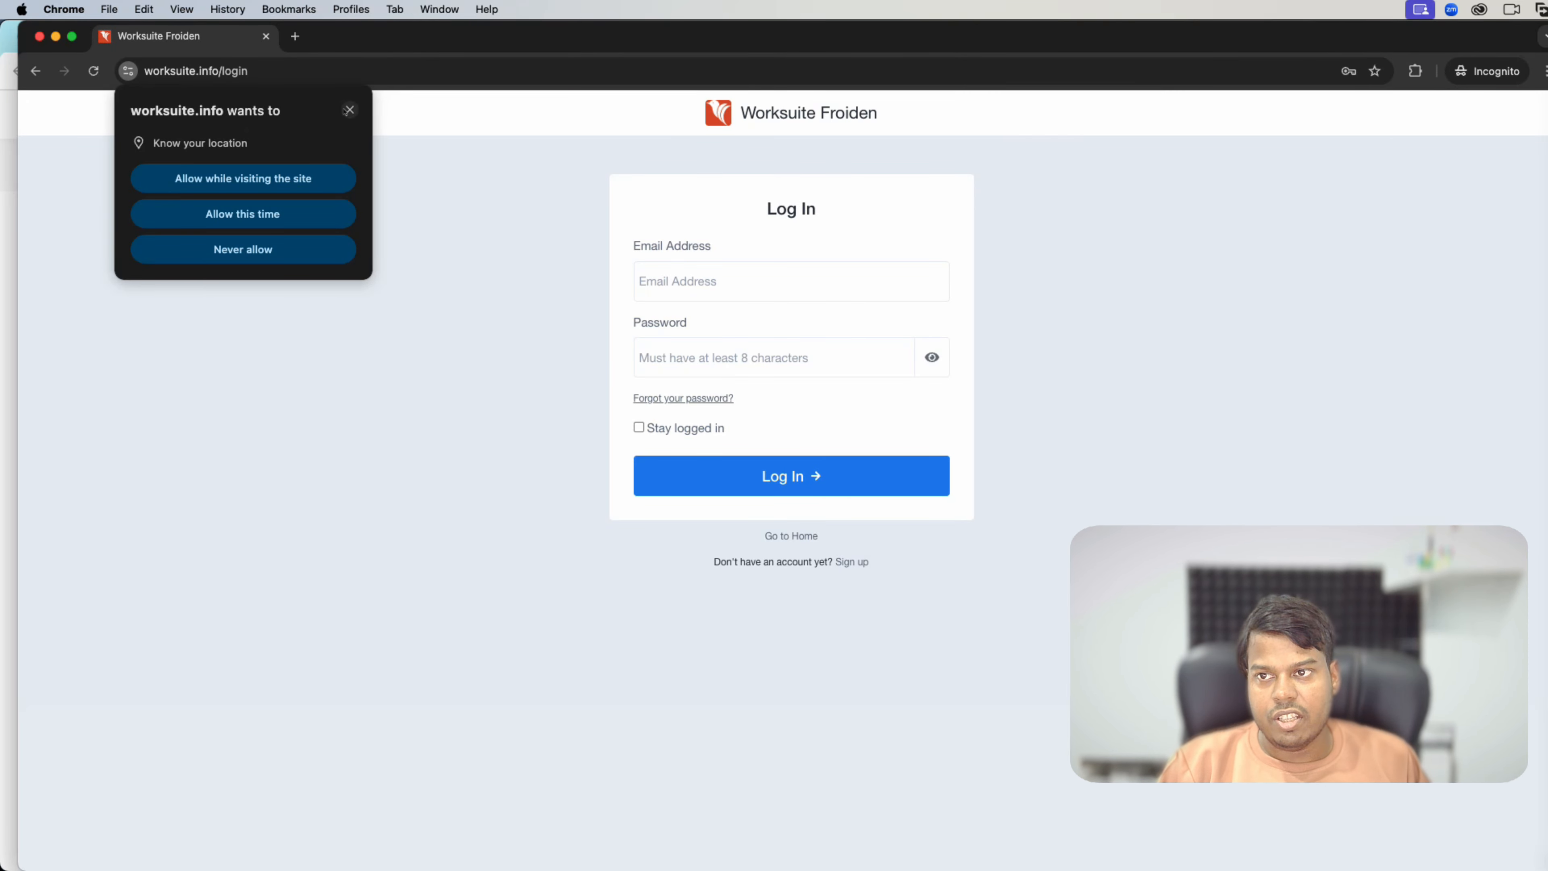
click(349, 109)
key(super+w)
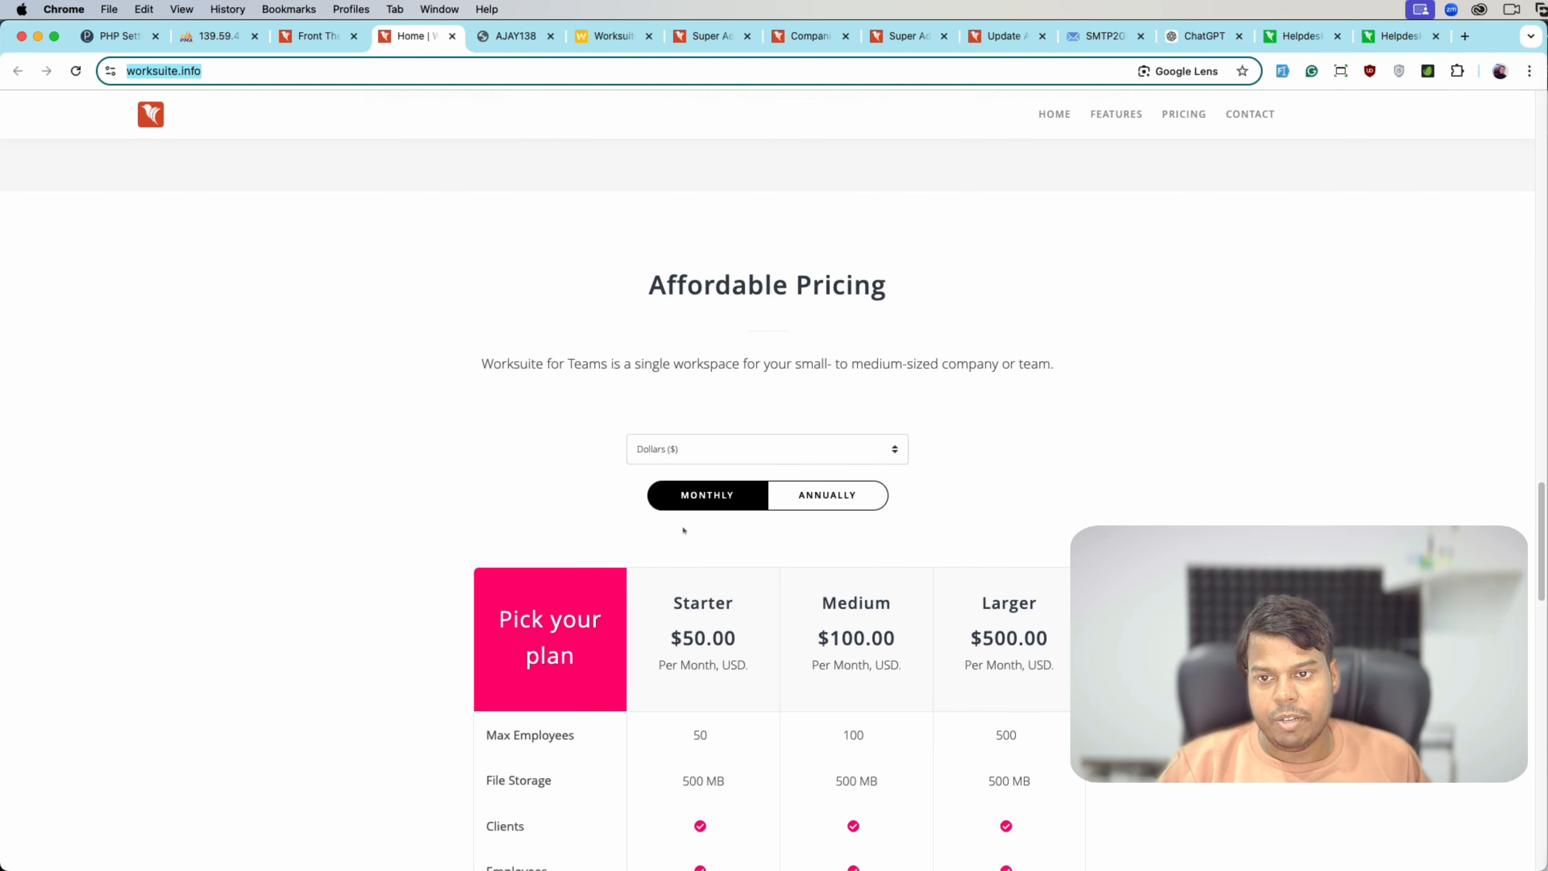
- Save Log In Theme 2 and reload the private login page to check it
click(329, 36)
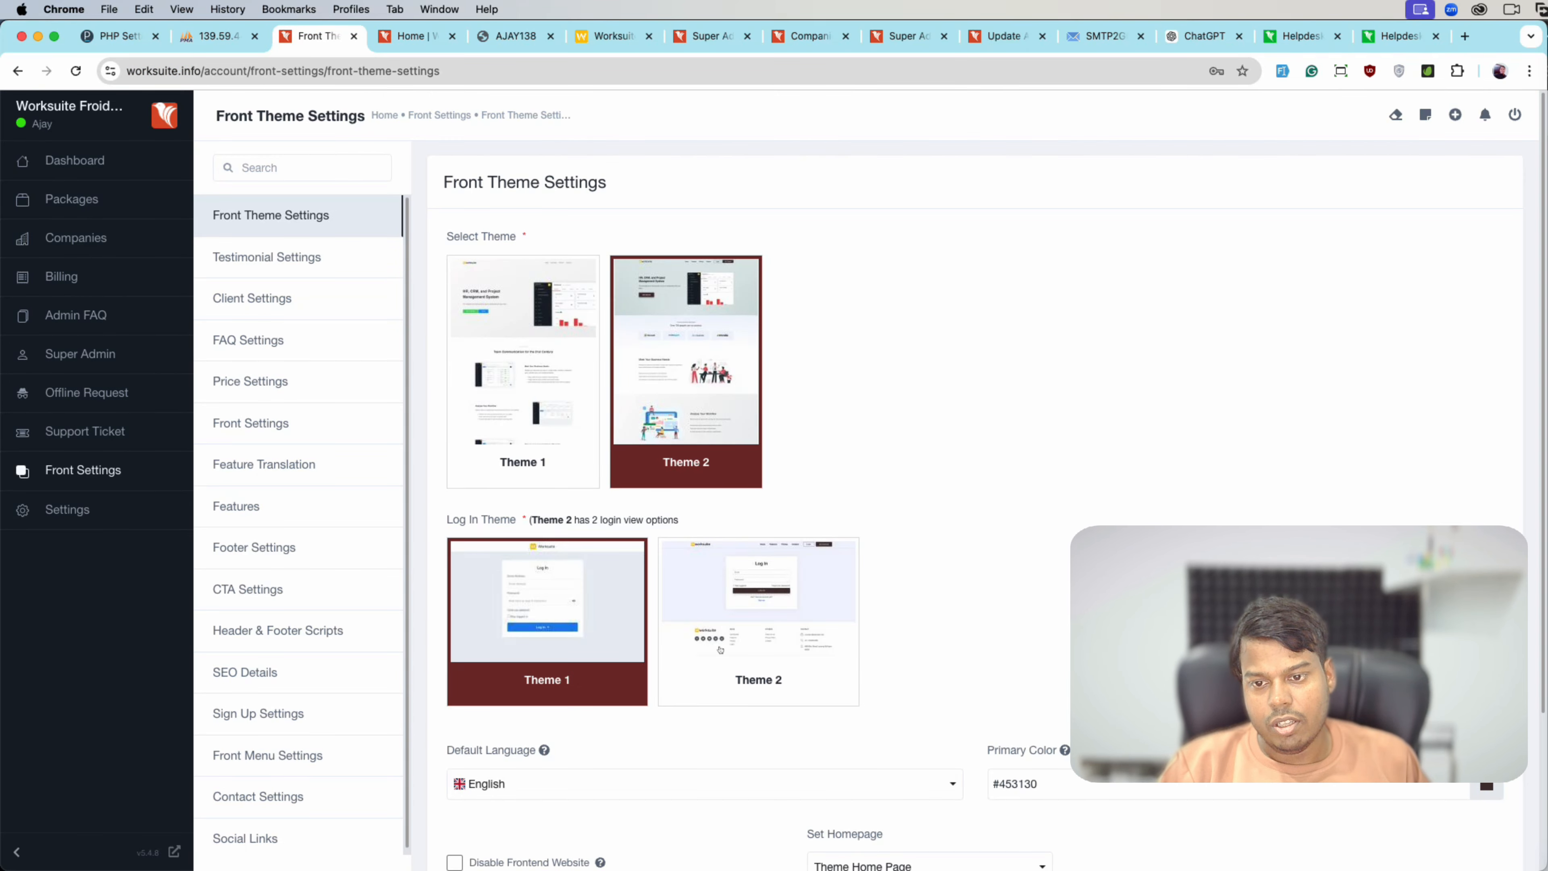
click(720, 650)
scroll(720, 650, down, 4)
click(481, 827)
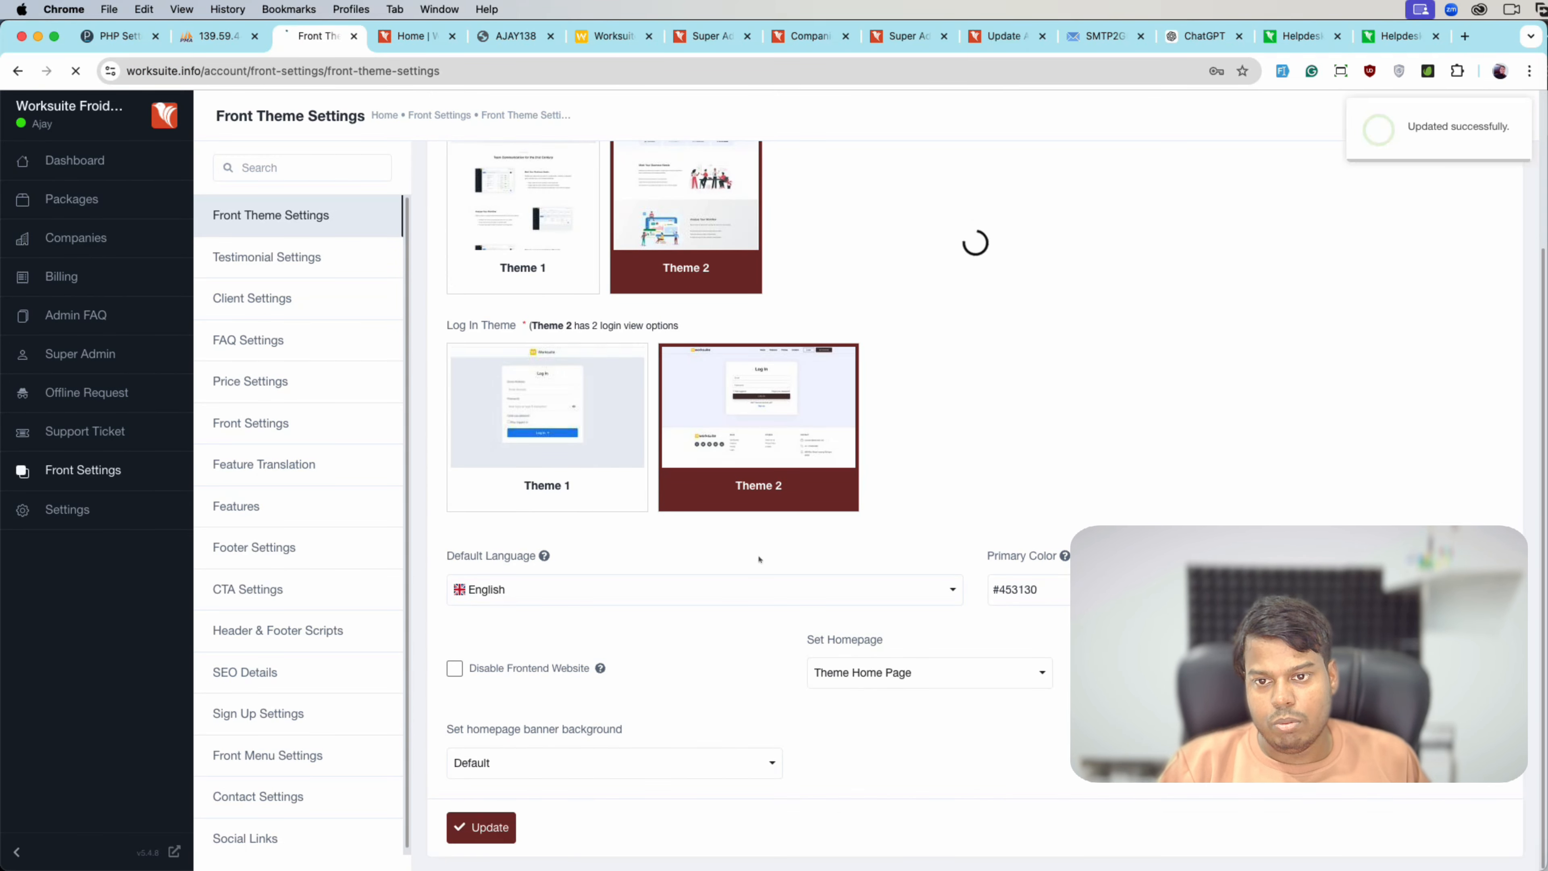
key(super+grave)
key(super+r)
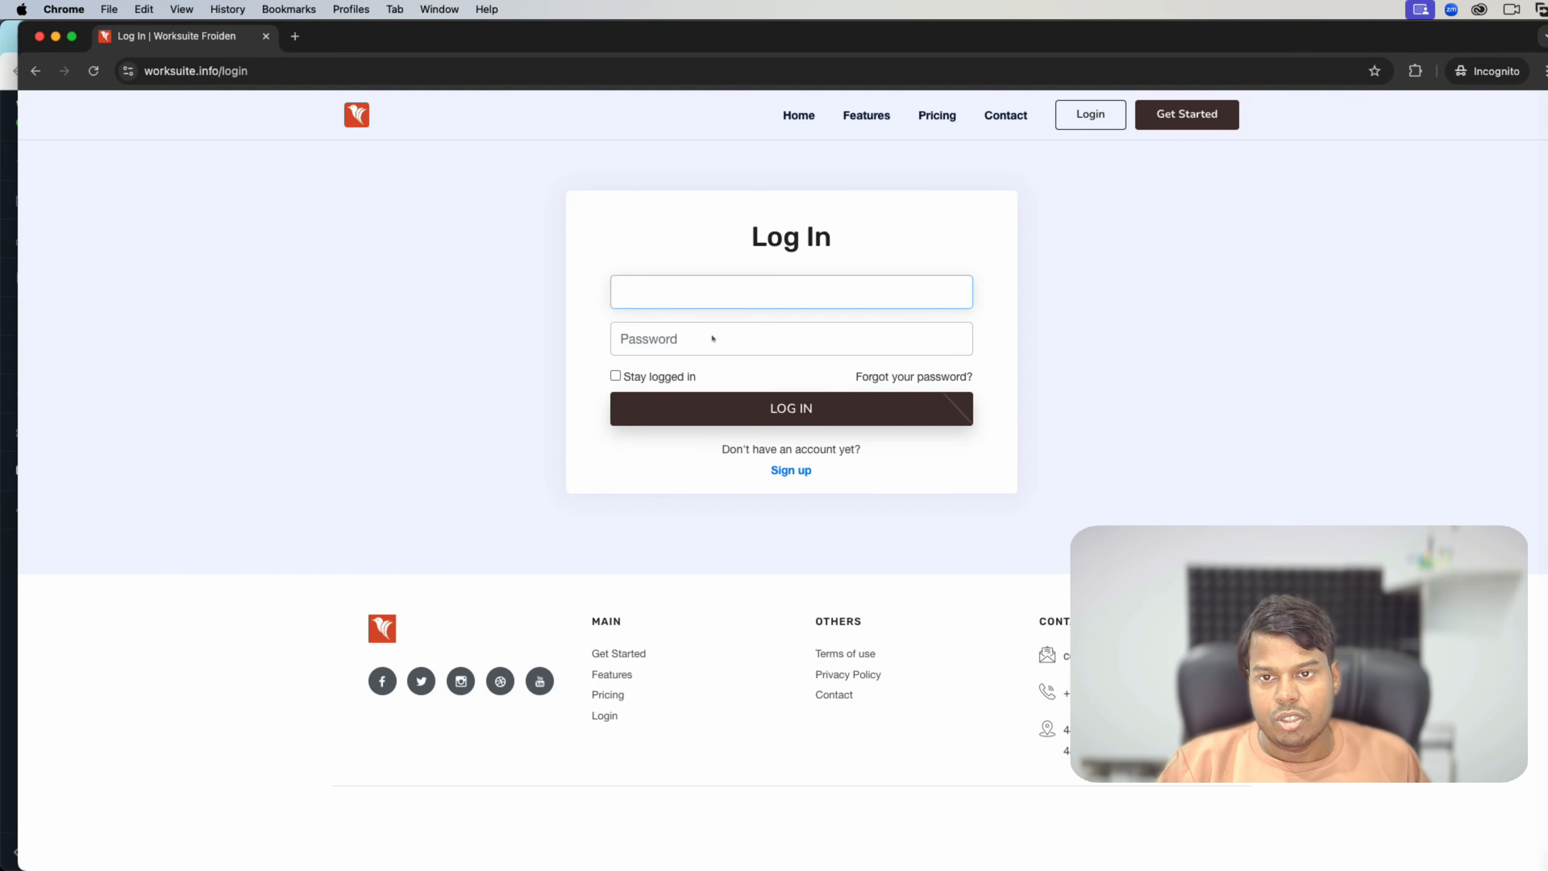
key(super+grave)
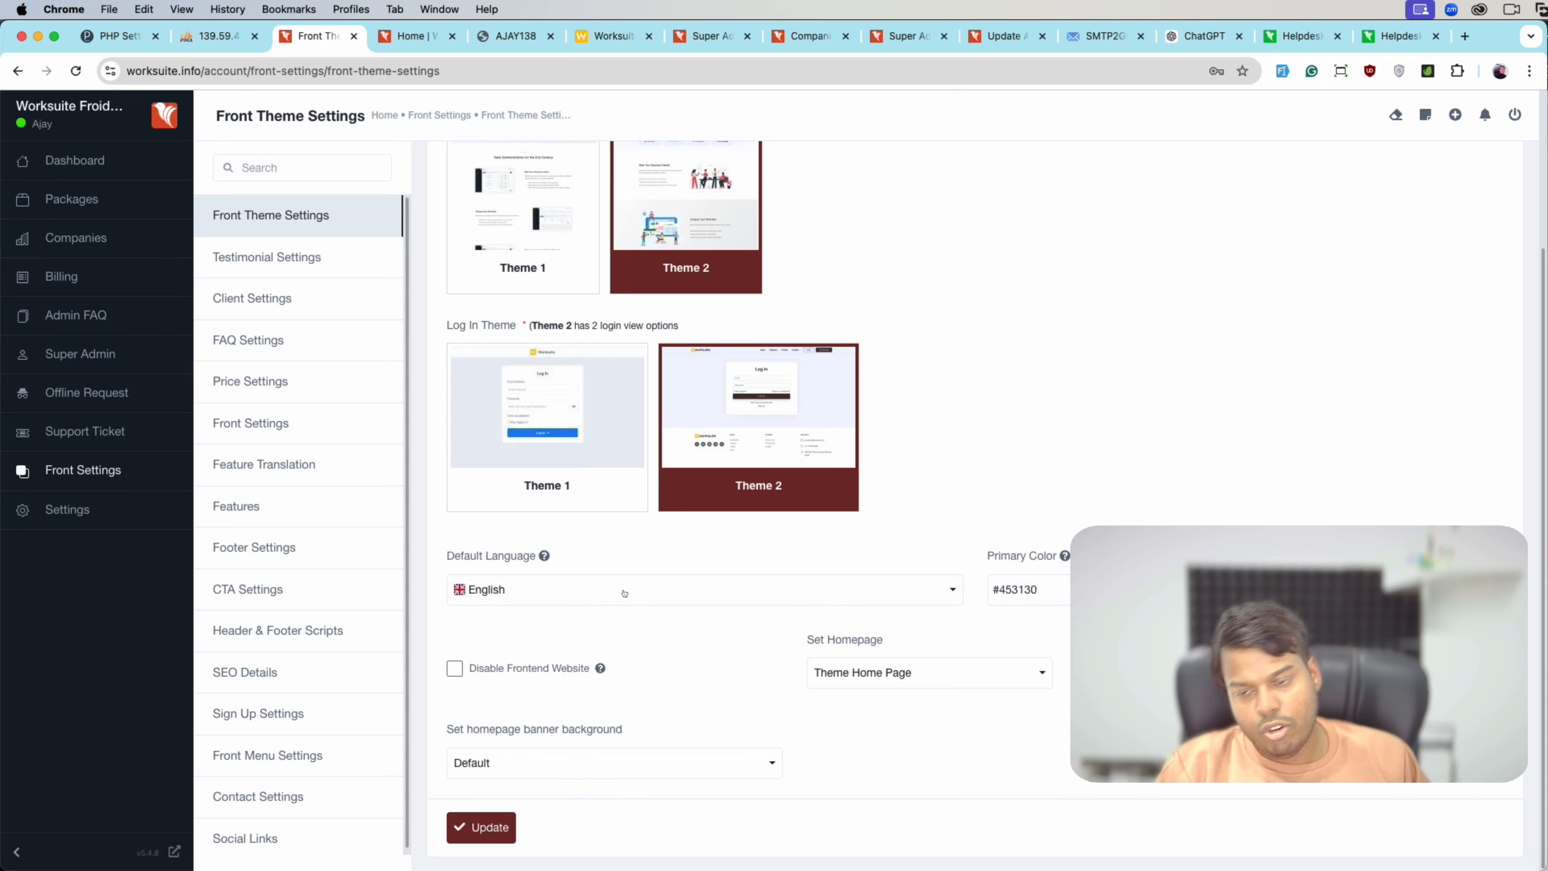
- Tick Disable Frontend Website in Front Theme Settings and save the update
click(1038, 603)
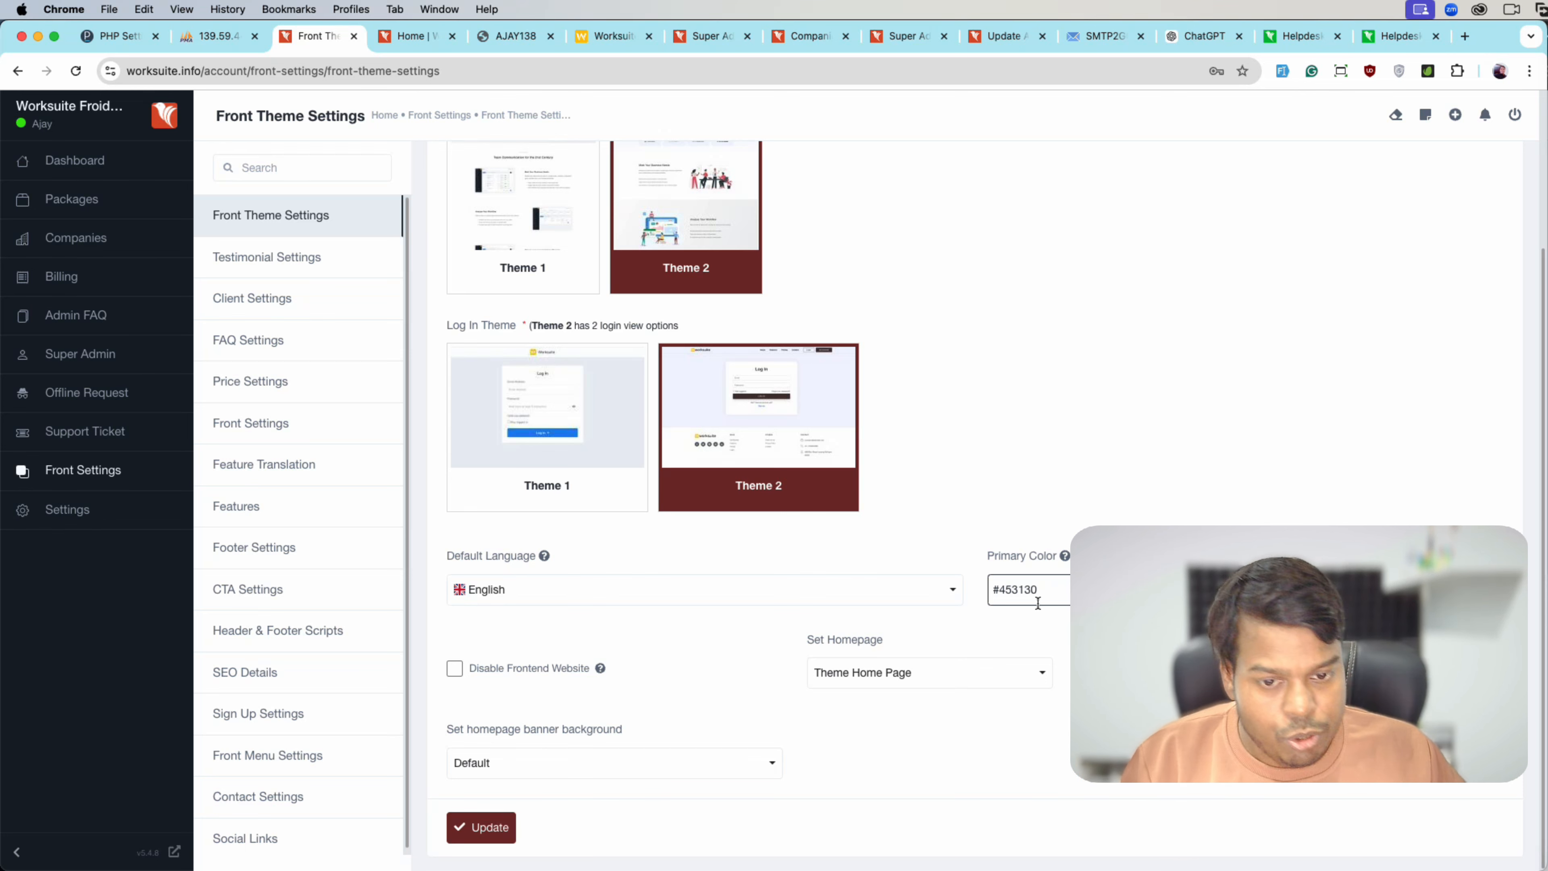
click(553, 673)
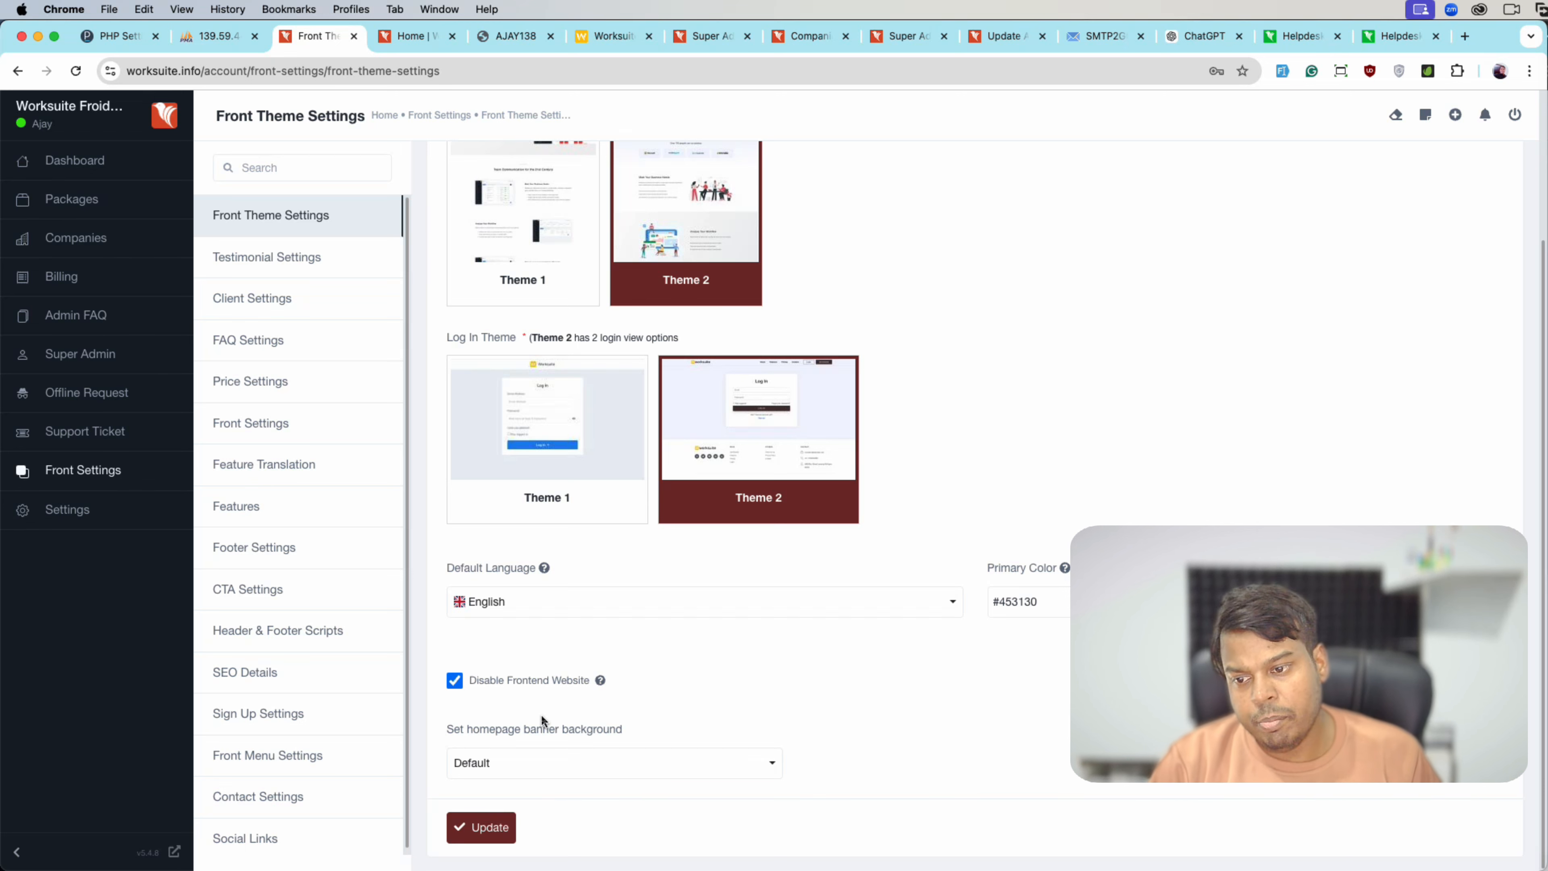
click(474, 838)
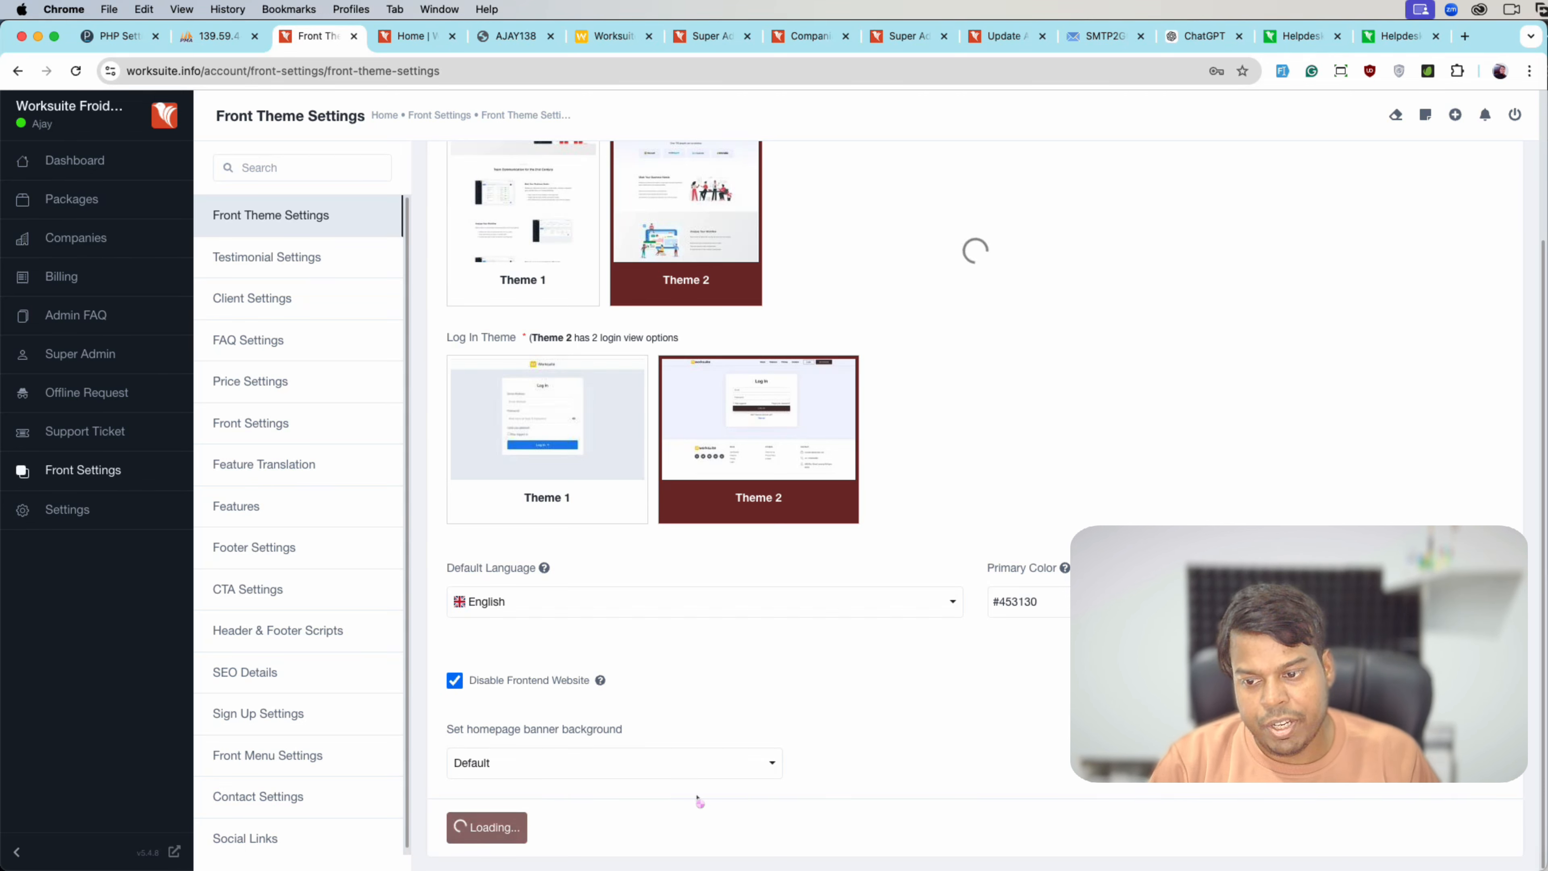
- Select Log In Theme 1 in Front Theme Settings and save it
key(super+grave)
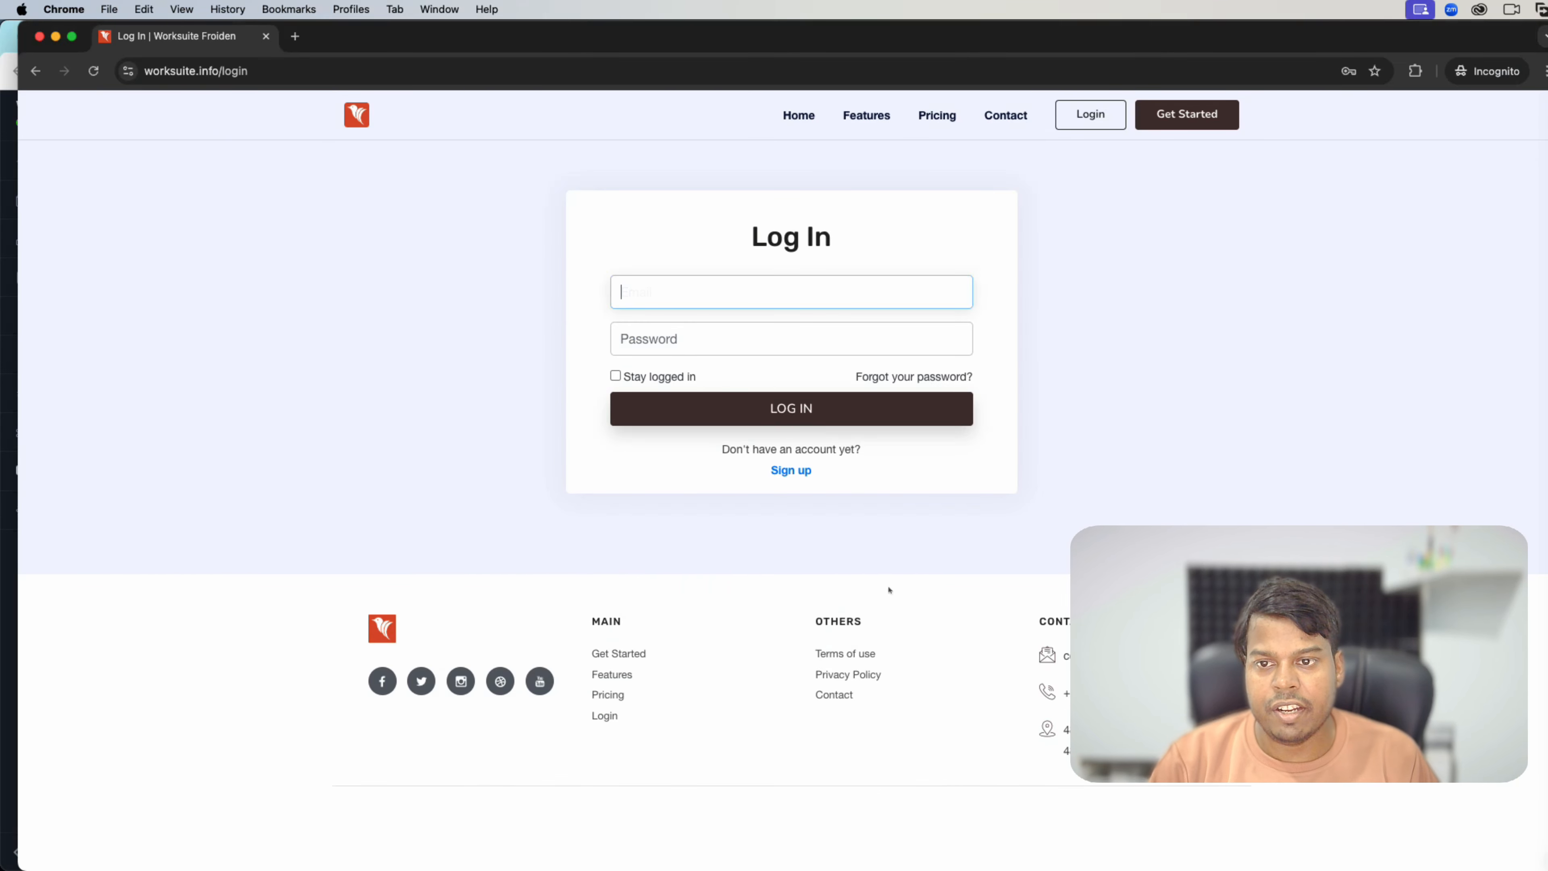
key(super+grave)
click(608, 646)
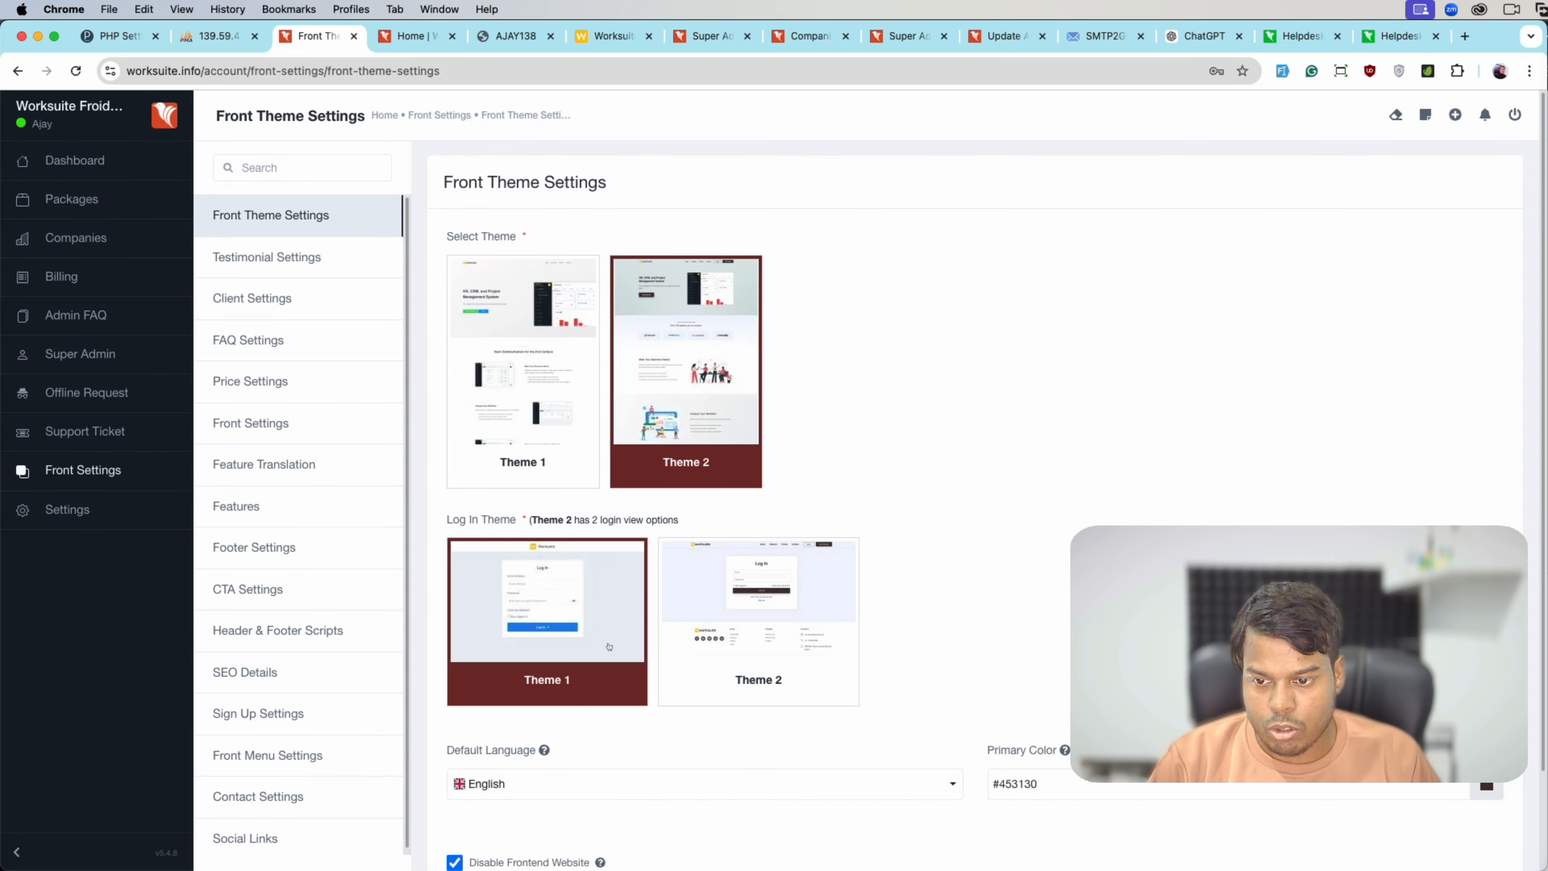
scroll(584, 584, down, 2)
click(481, 827)
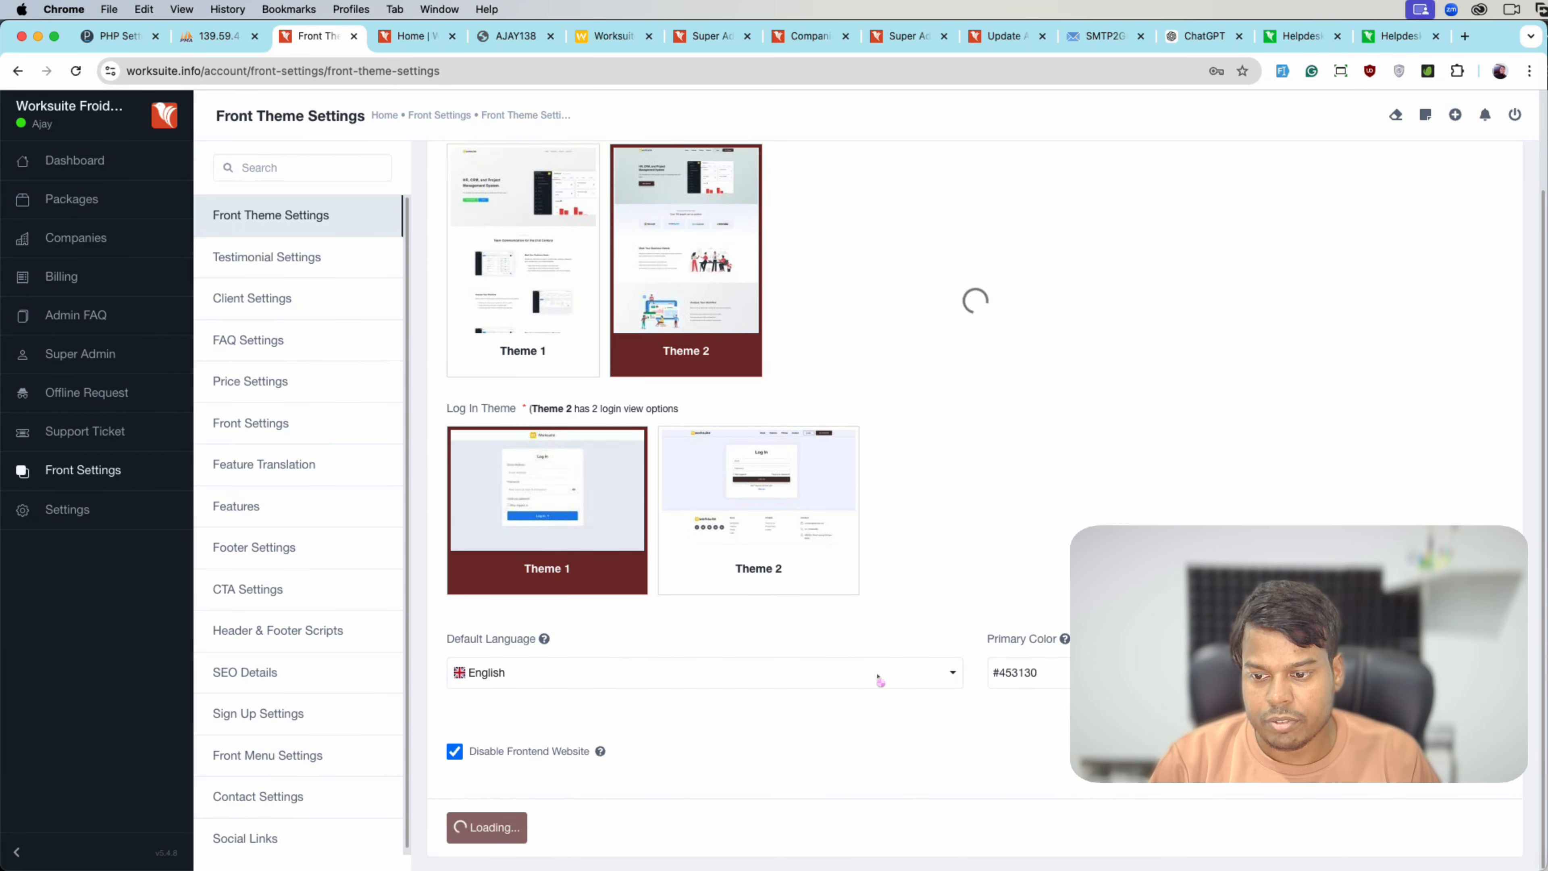
- Check Theme 1 on the reloaded private login page, close that window, and open Testimonial Settings
key(super+grave)
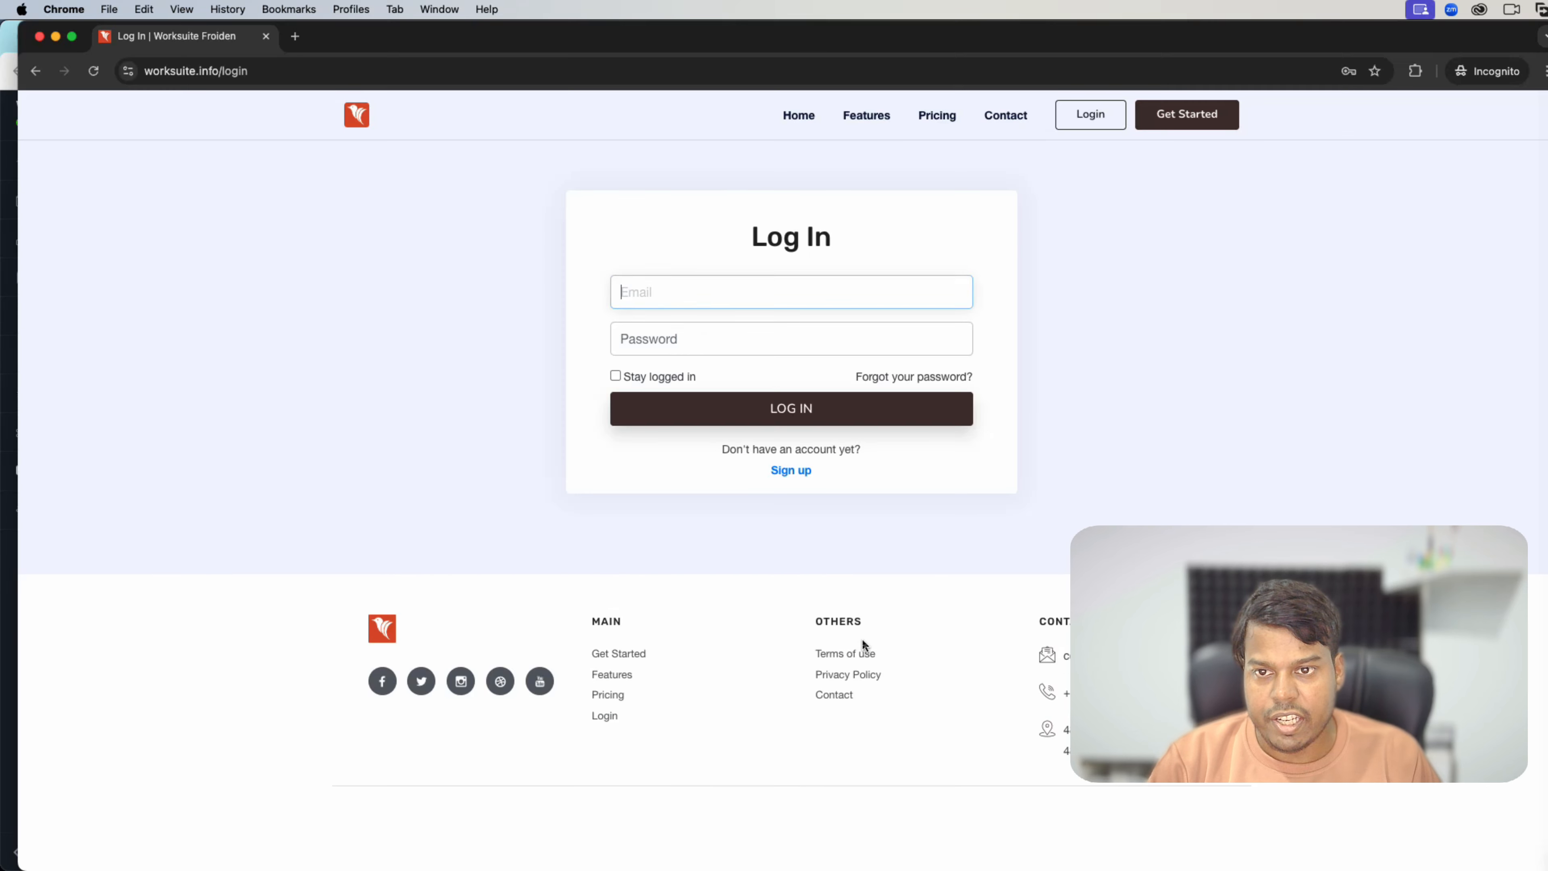
key(super+r)
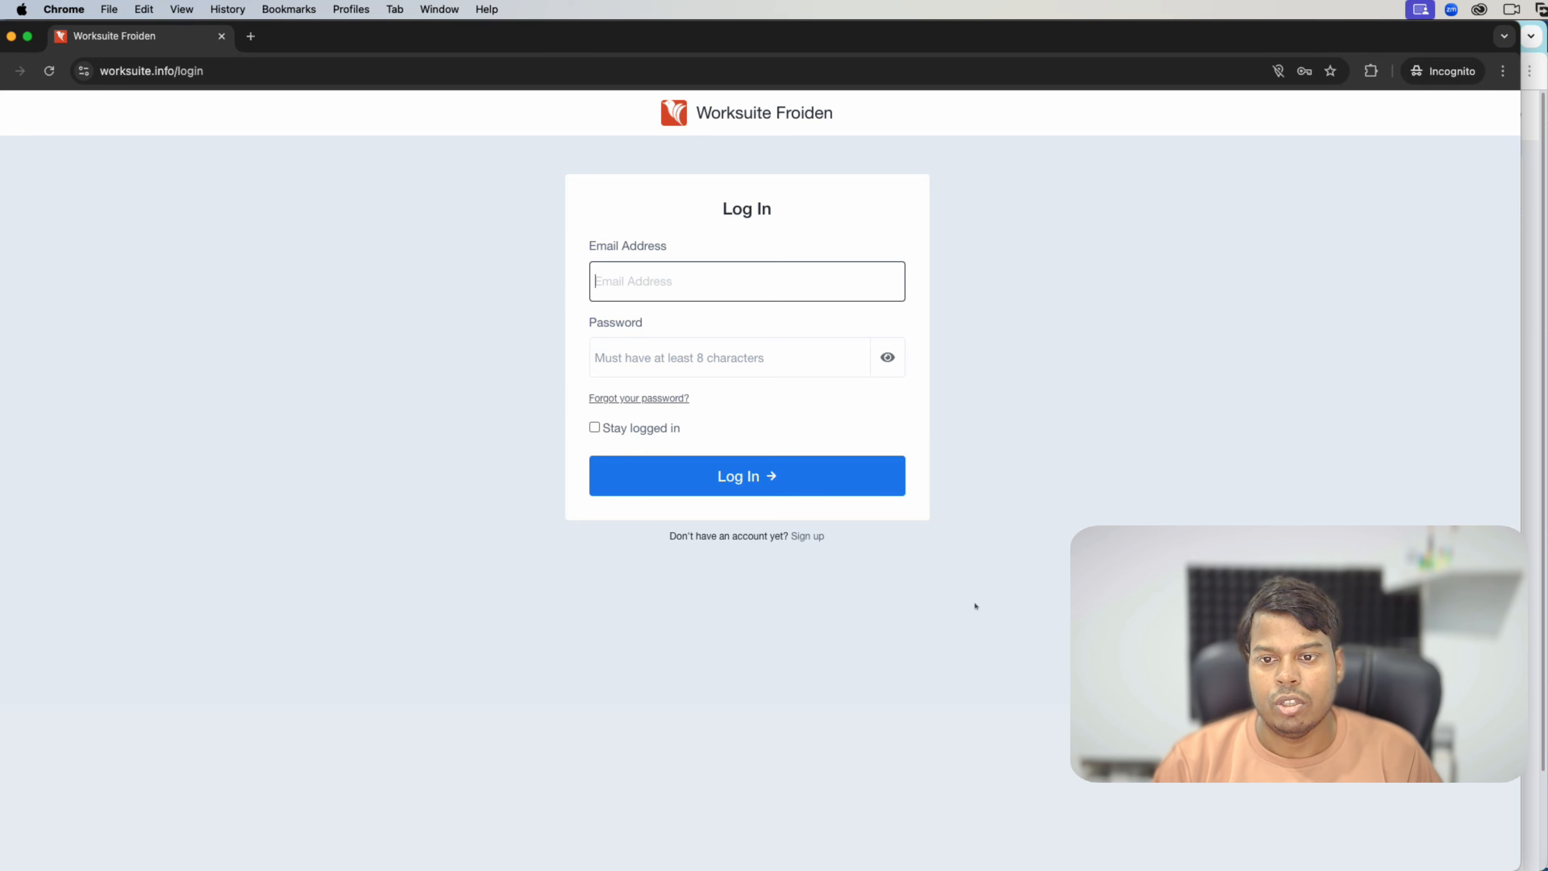
key(super+w)
scroll(744, 682, down, 2)
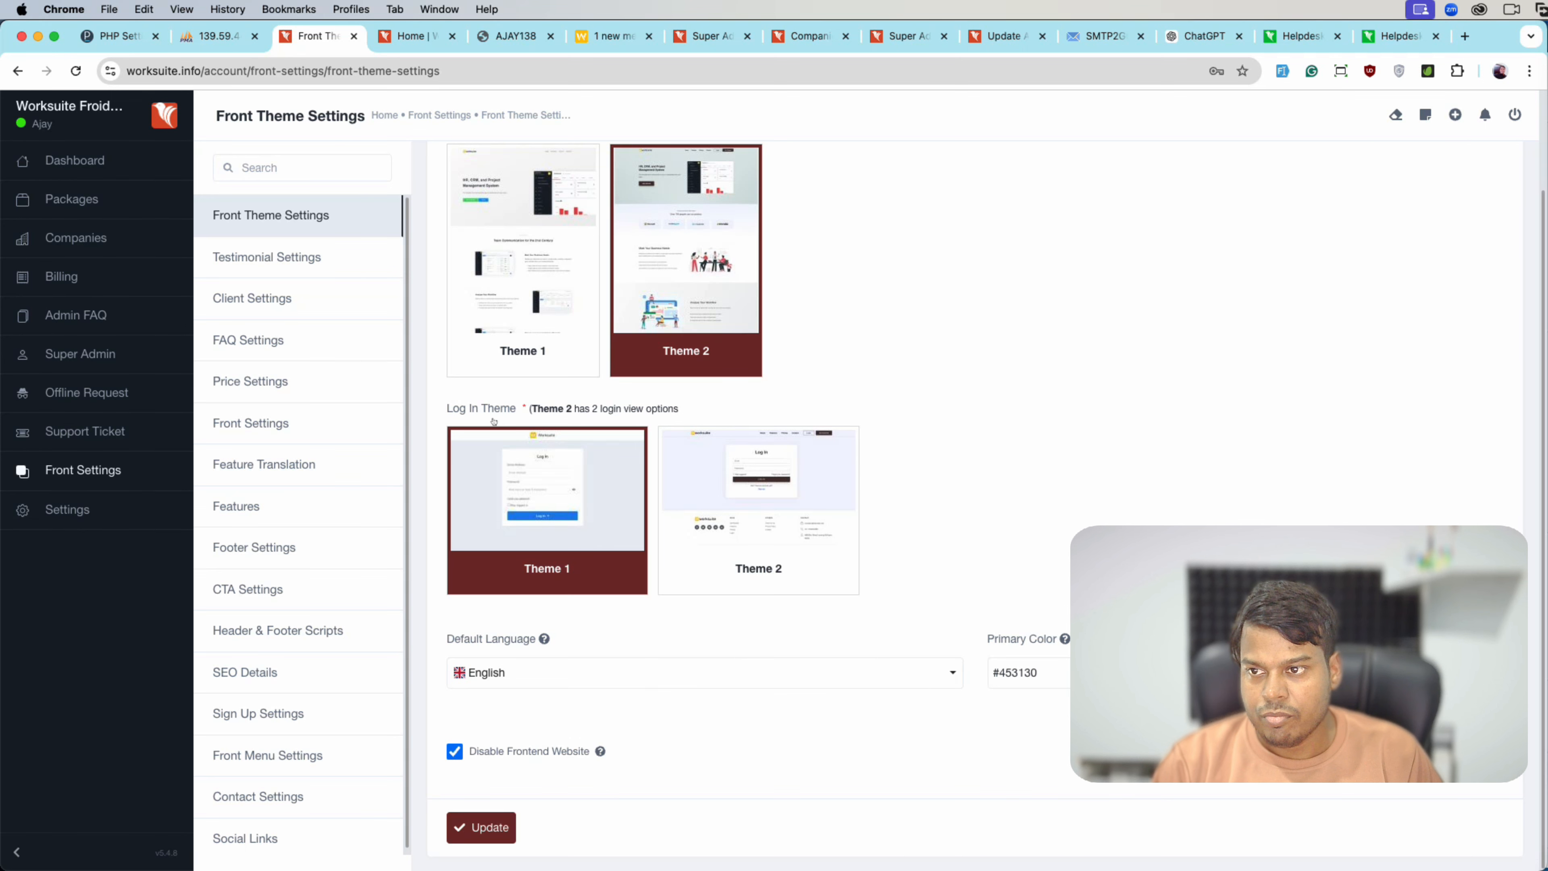
scroll(299, 287, up, 5)
click(286, 259)
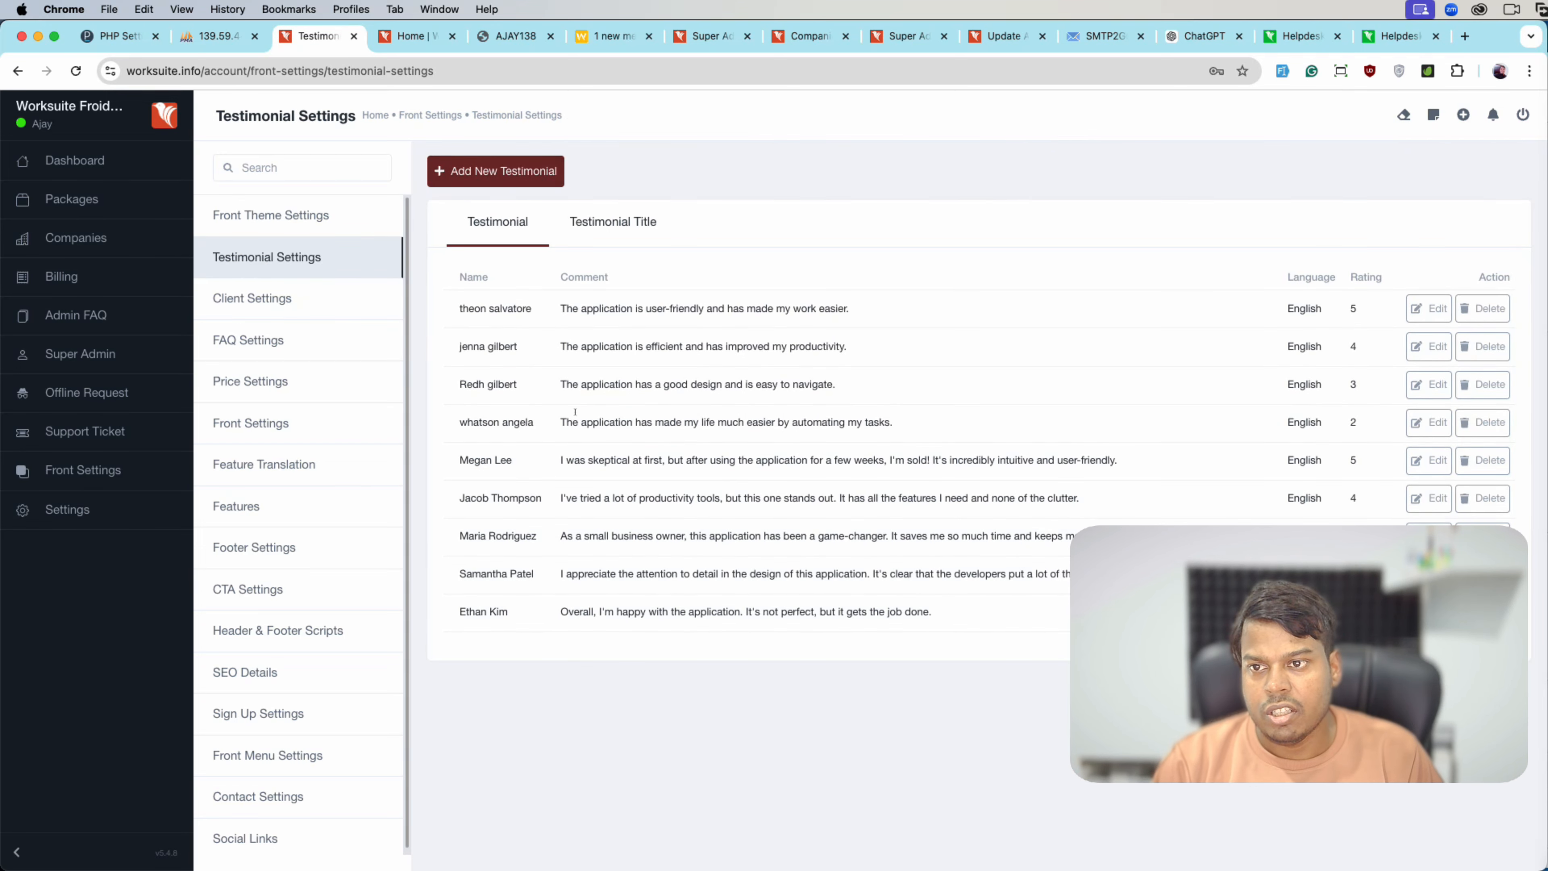
- Reload the public home page, then untick Disable Frontend Website in Front Theme Settings and save
click(417, 36)
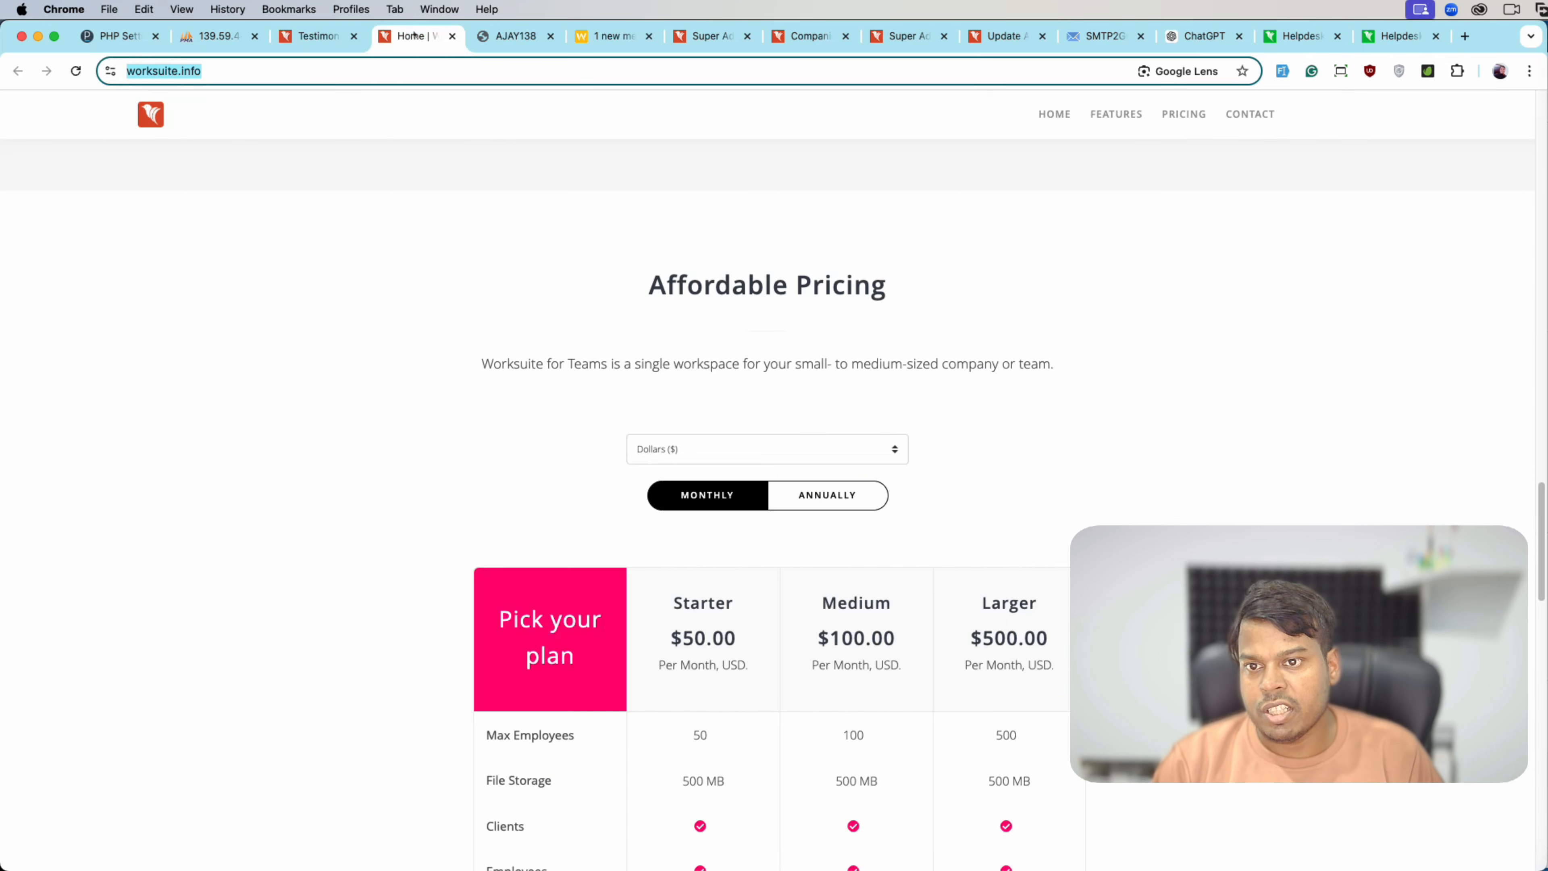
key(super+r)
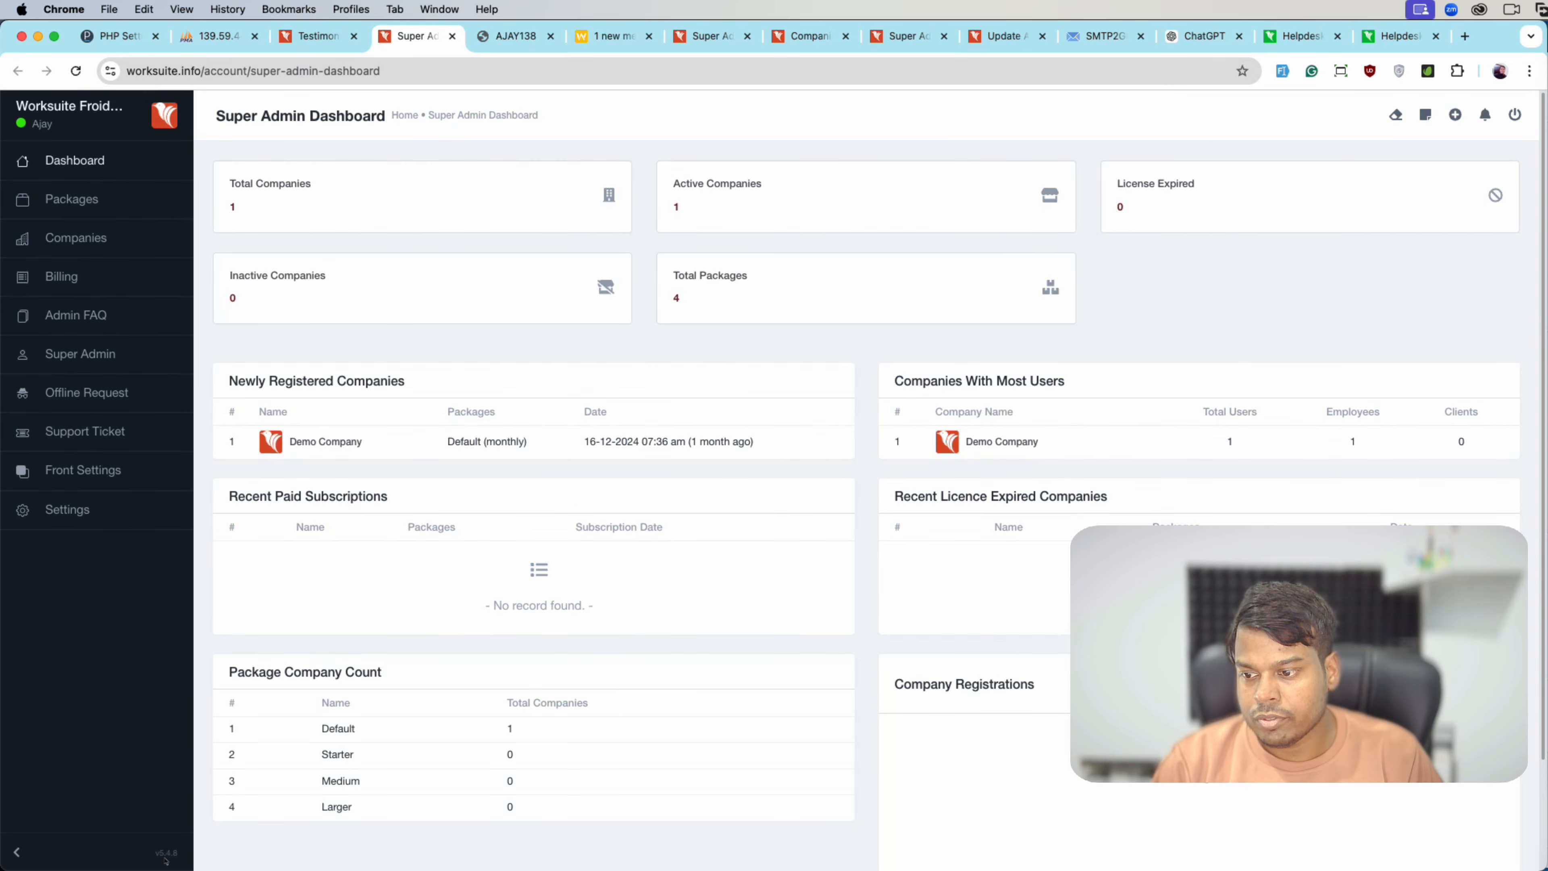
click(307, 43)
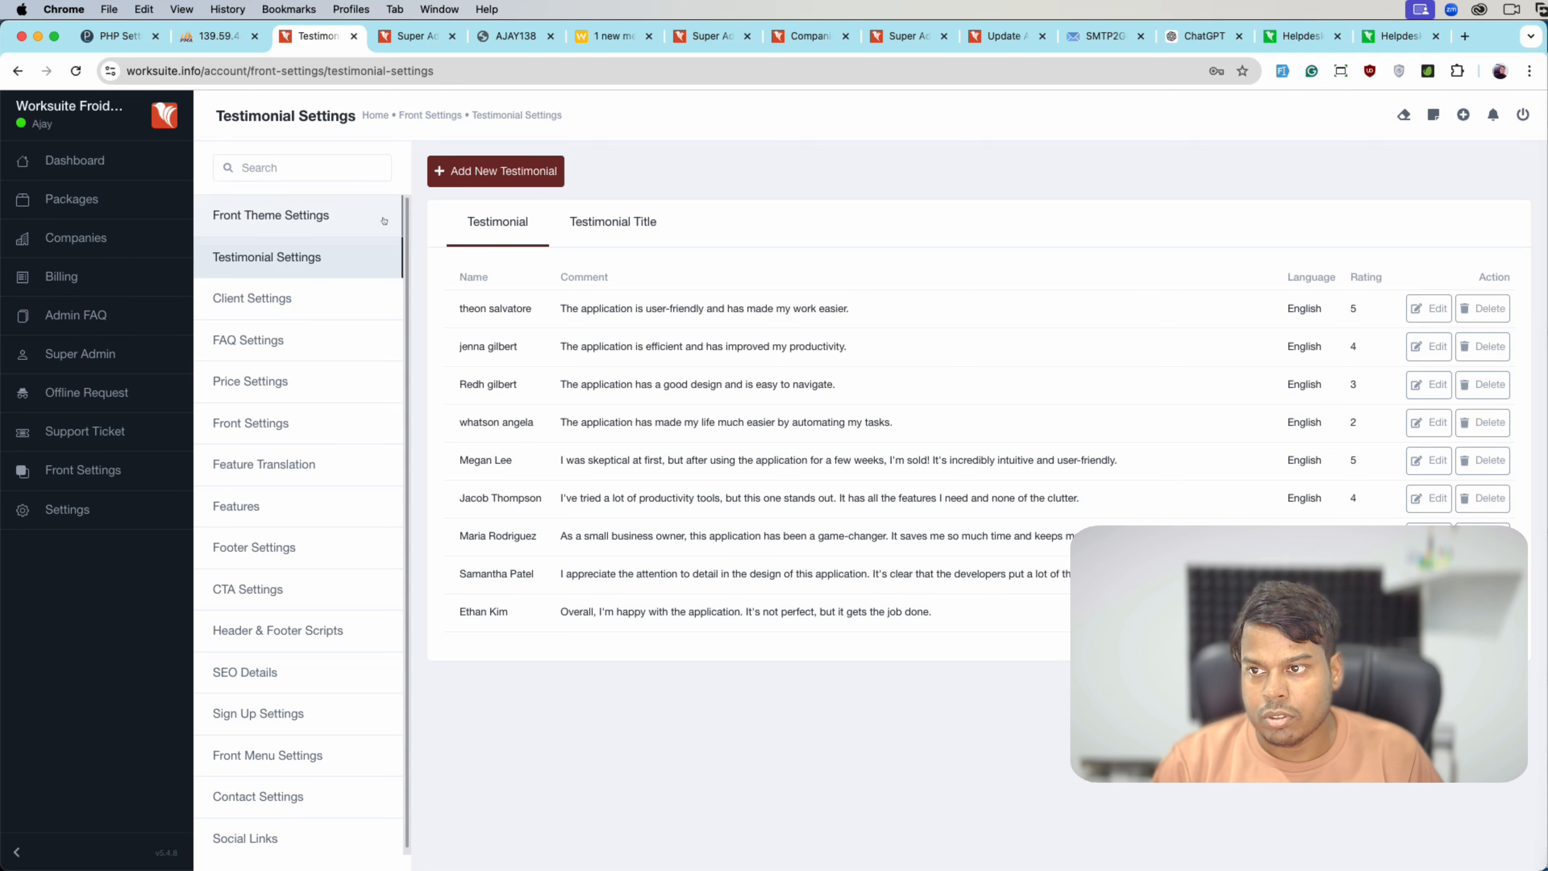
click(270, 215)
scroll(691, 682, down, 2)
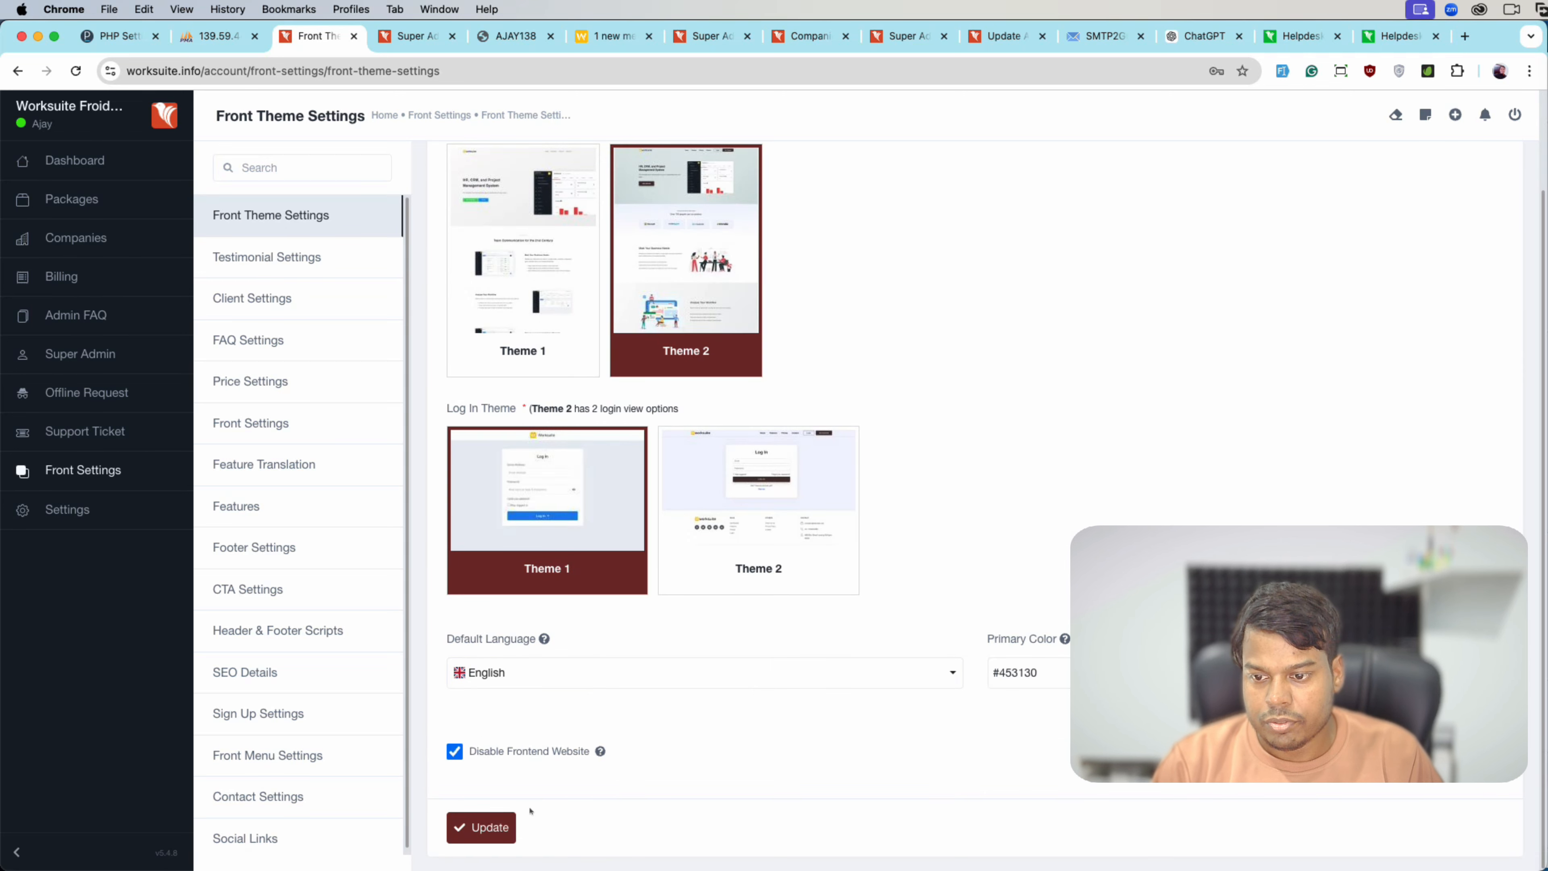
click(490, 755)
scroll(488, 763, down, 3)
click(481, 827)
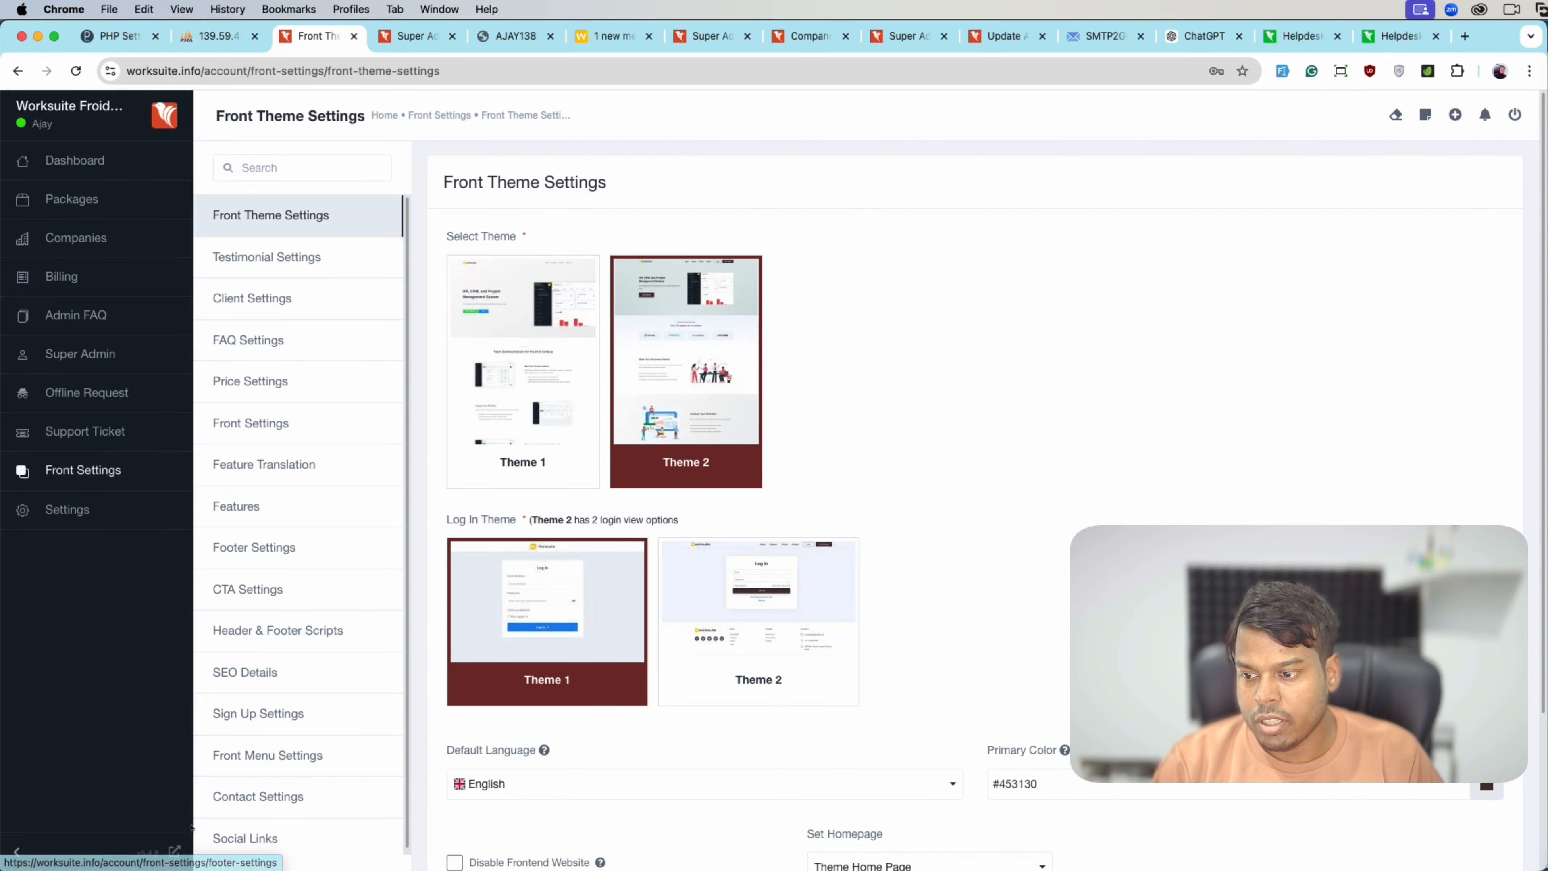
- Preview the live public website in a new tab, scrolling through its testimonials
click(174, 851)
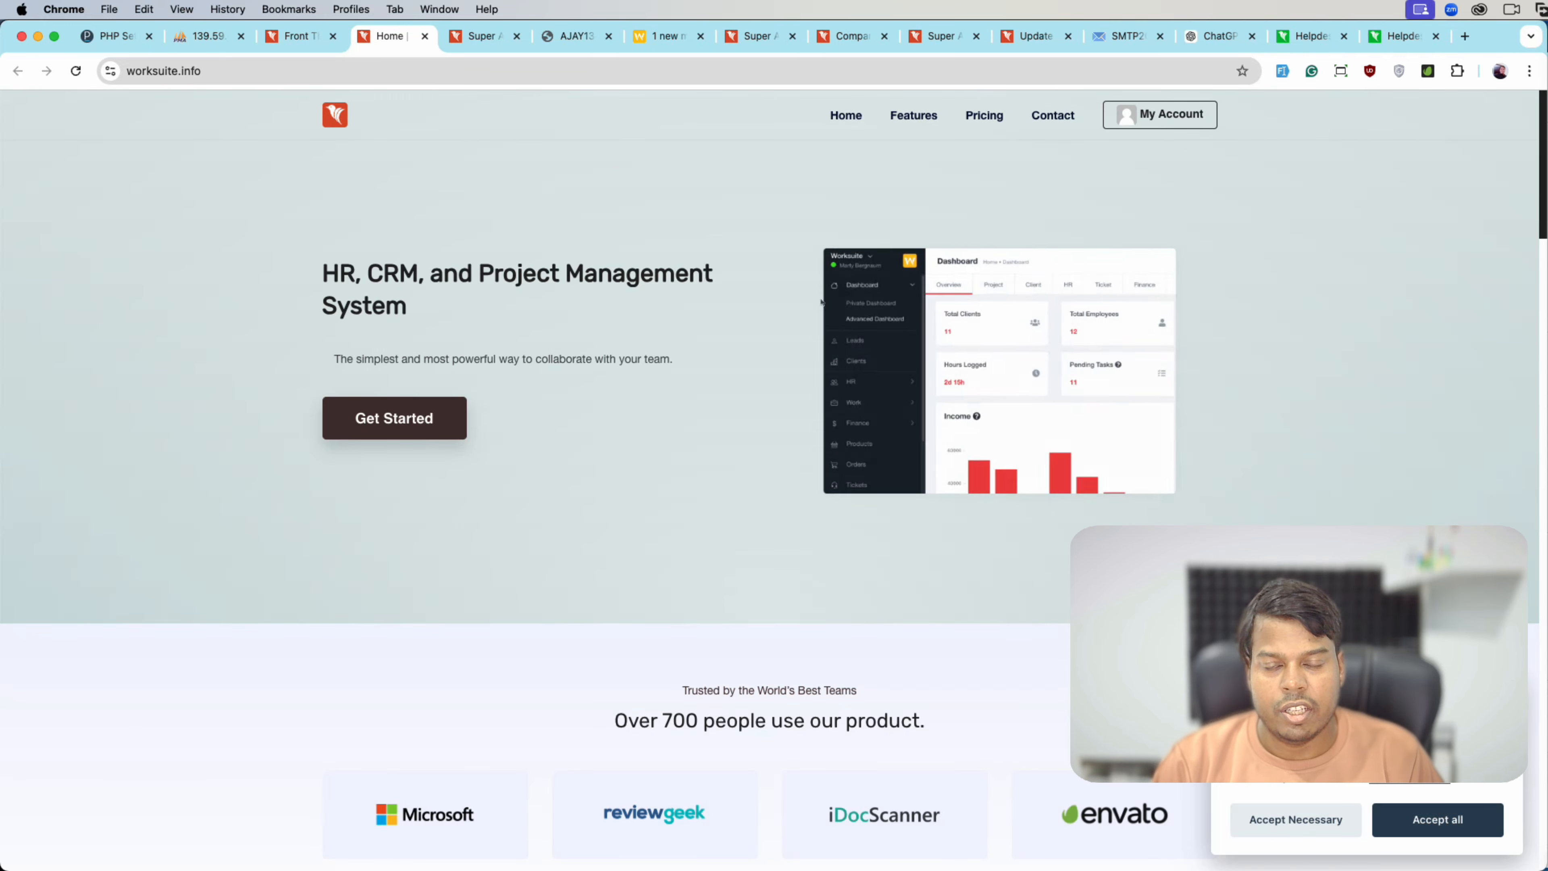
scroll(698, 453, down, 15)
scroll(698, 451, down, 5)
scroll(698, 451, up, 5)
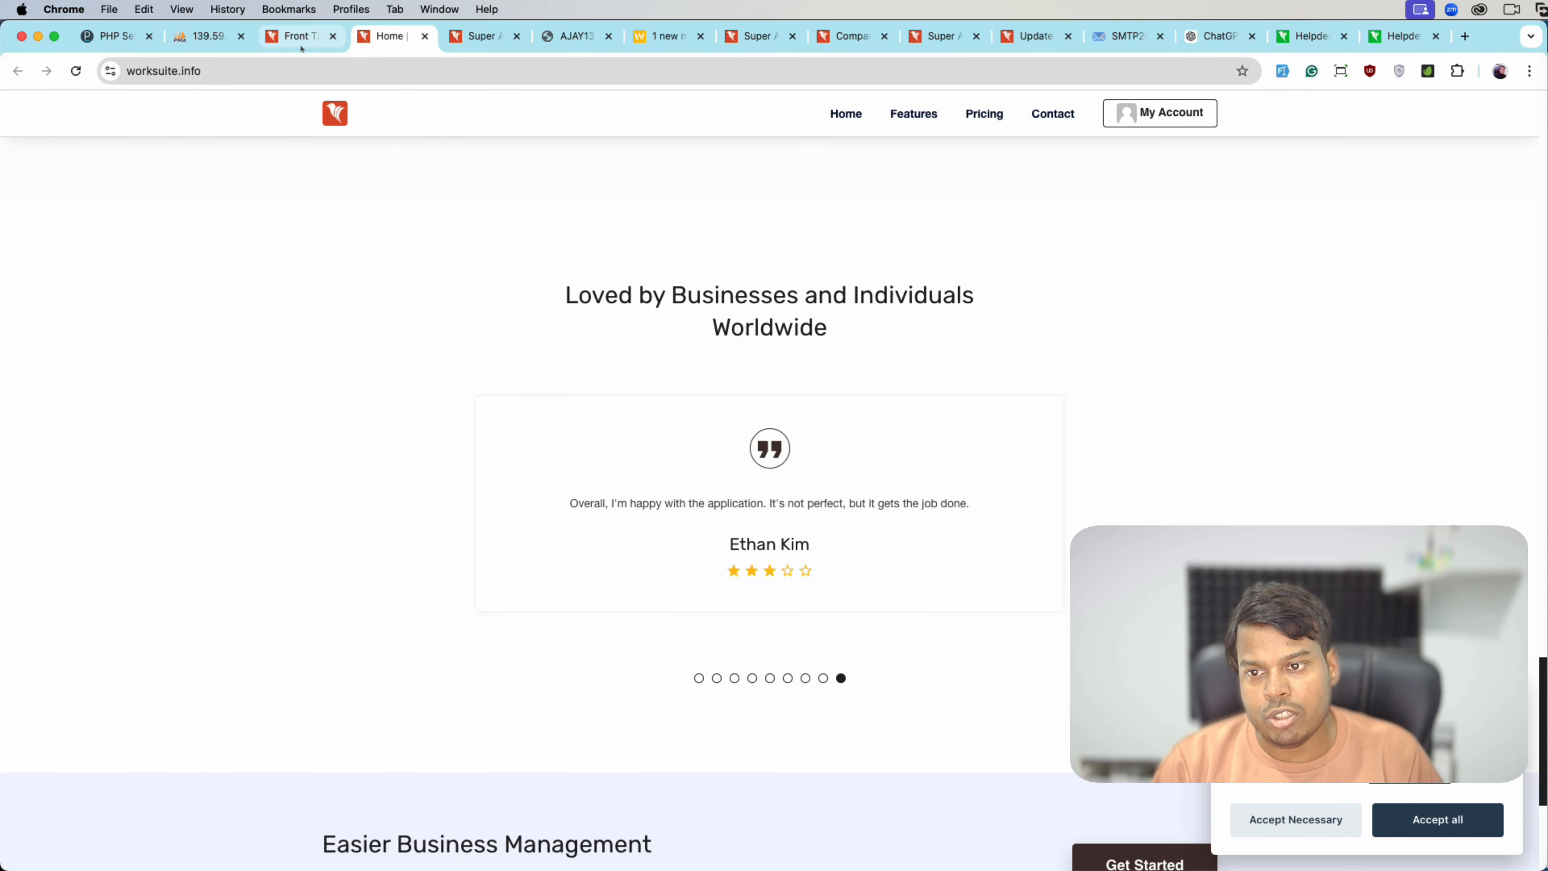
click(292, 36)
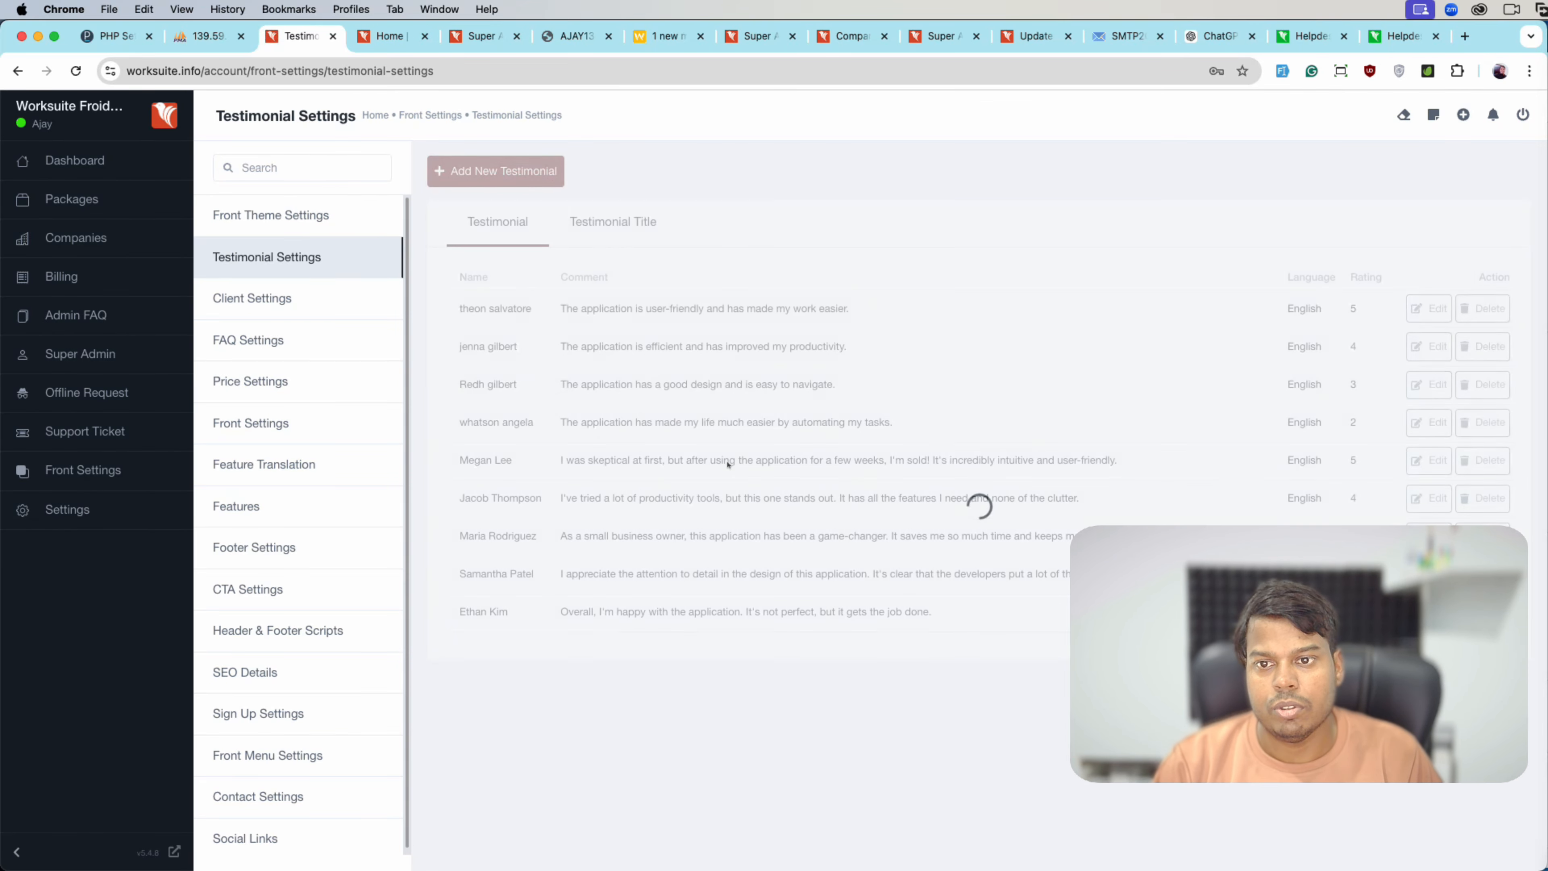
- Open Client Settings and compare its client logos with the public home page
click(322, 293)
key(ctrl+Tab)
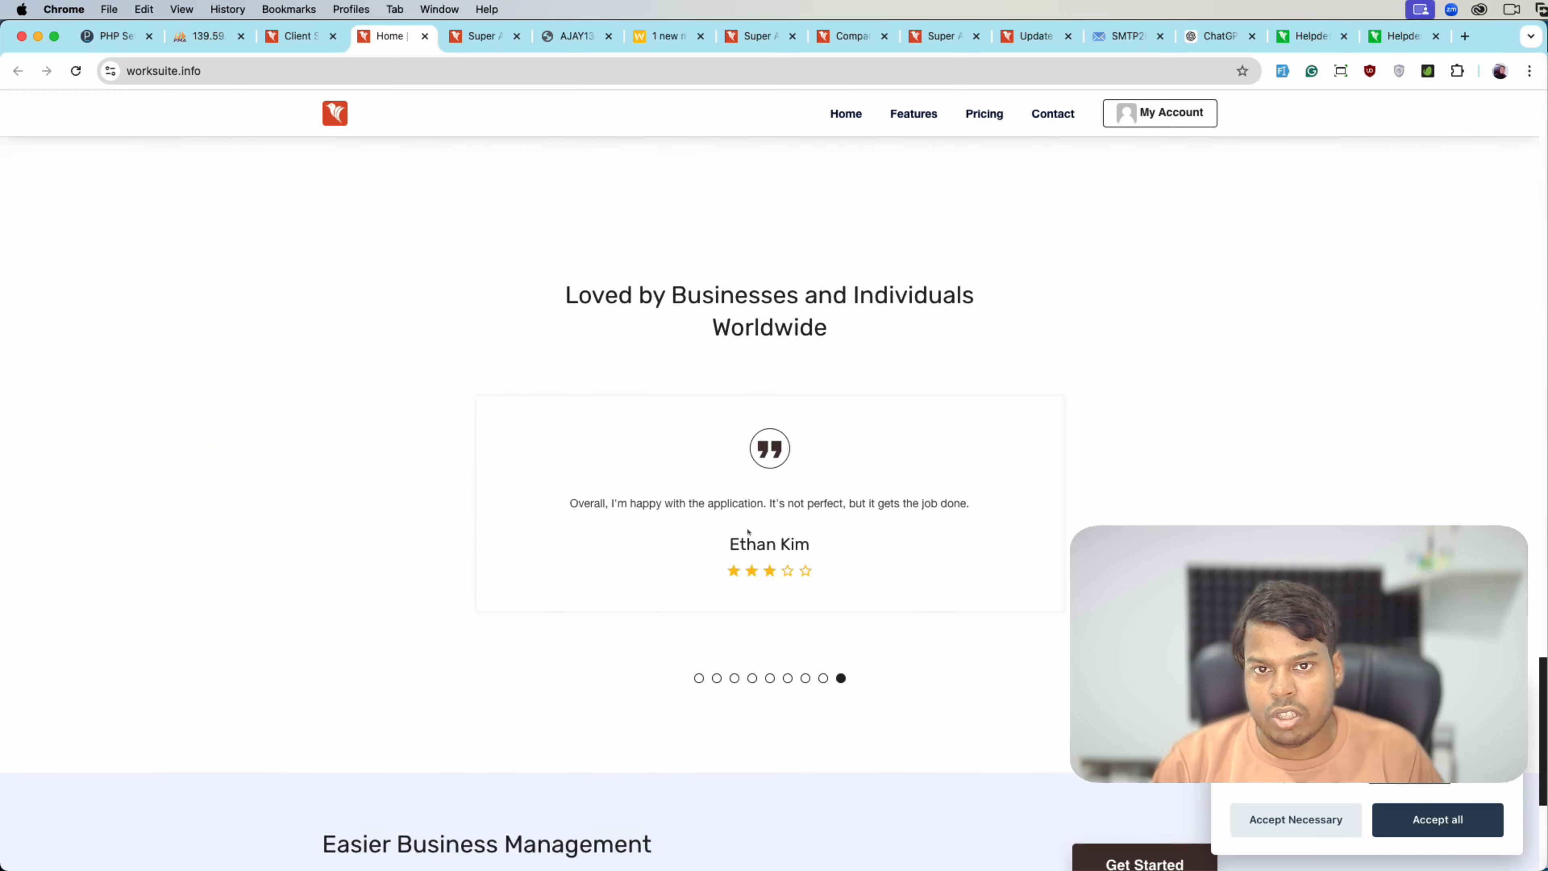
scroll(748, 532, up, 20)
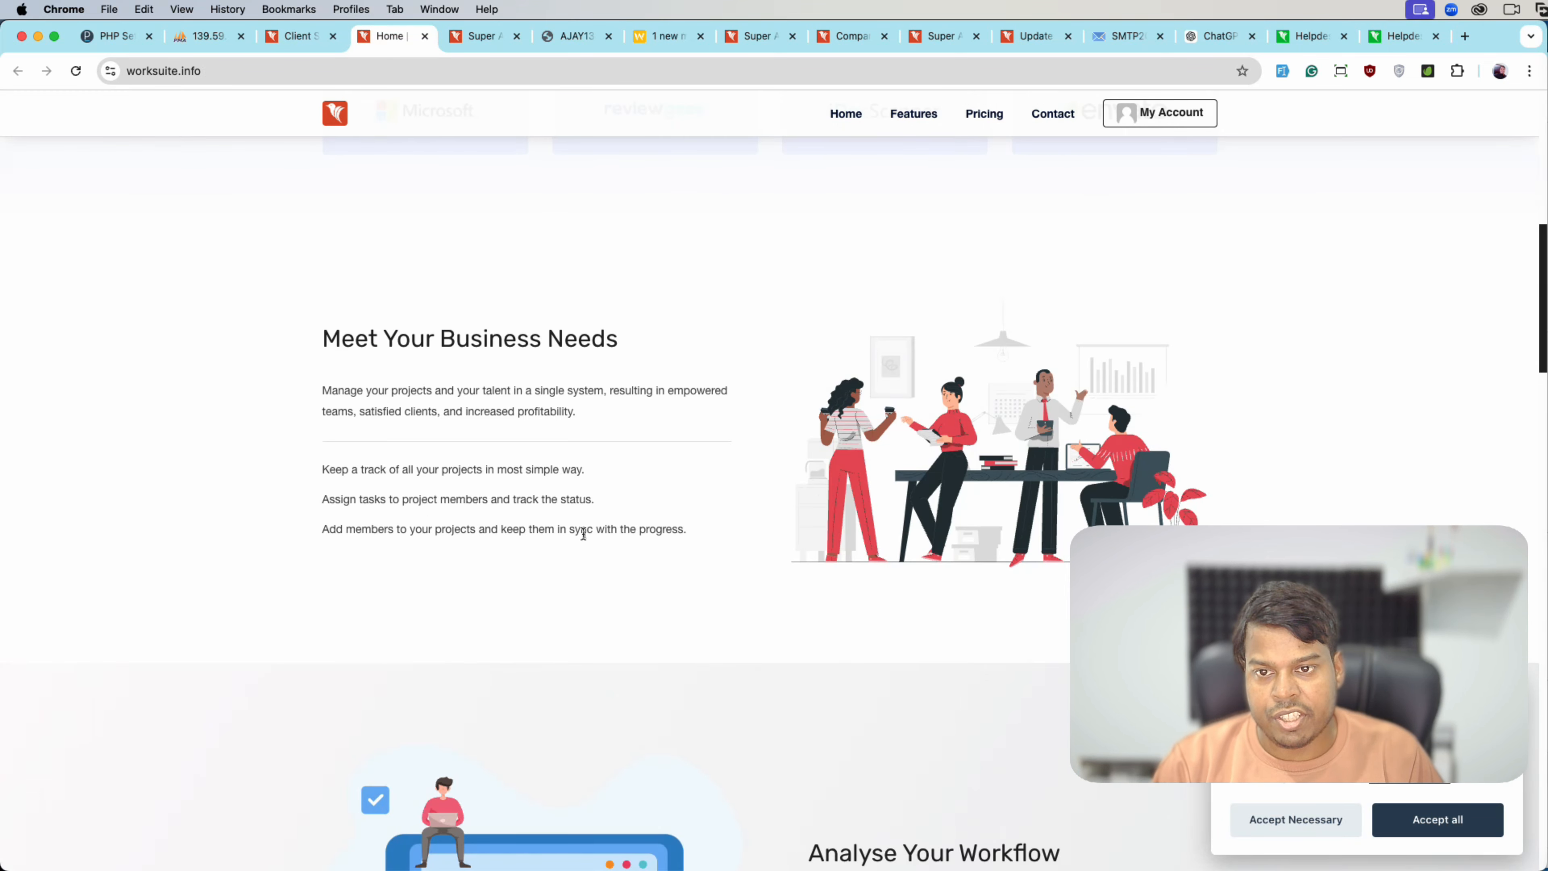
scroll(583, 534, up, 10)
scroll(802, 456, down, 10)
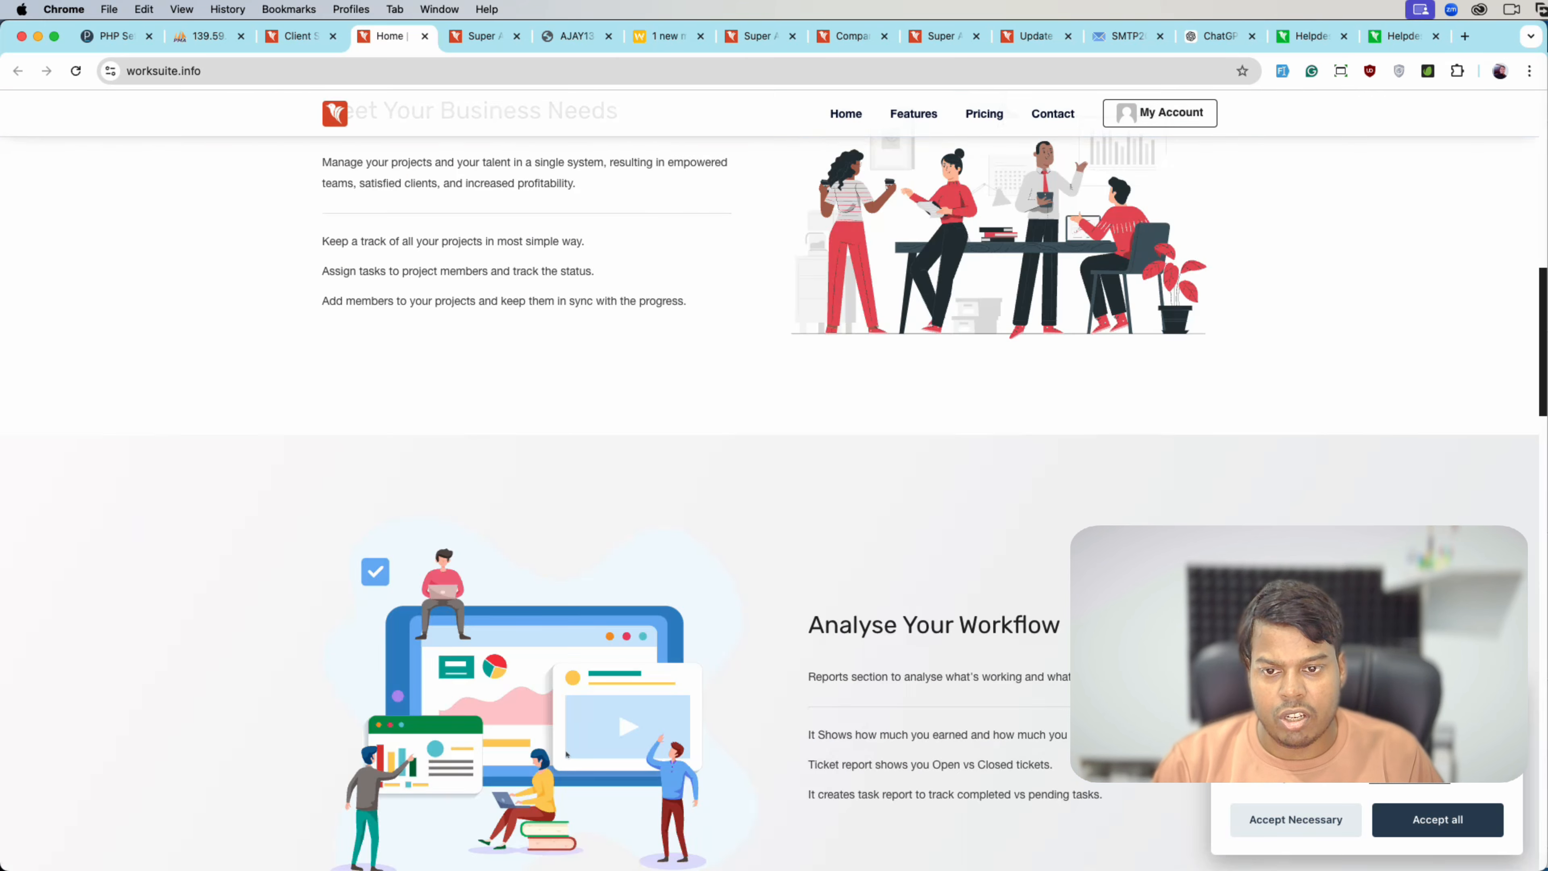
scroll(570, 757, up, 7)
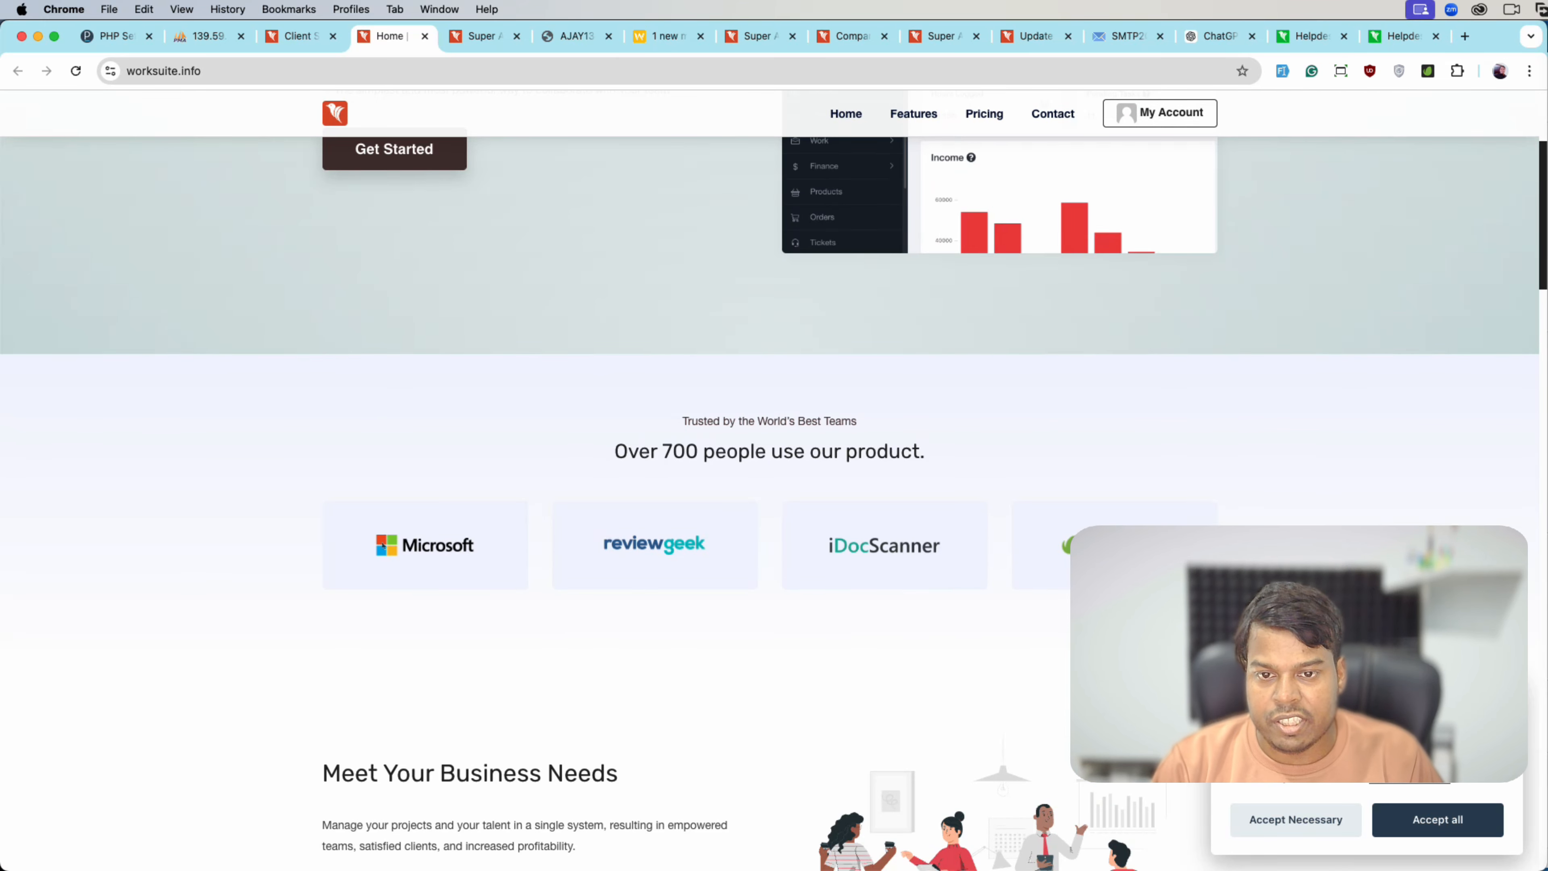
click(288, 37)
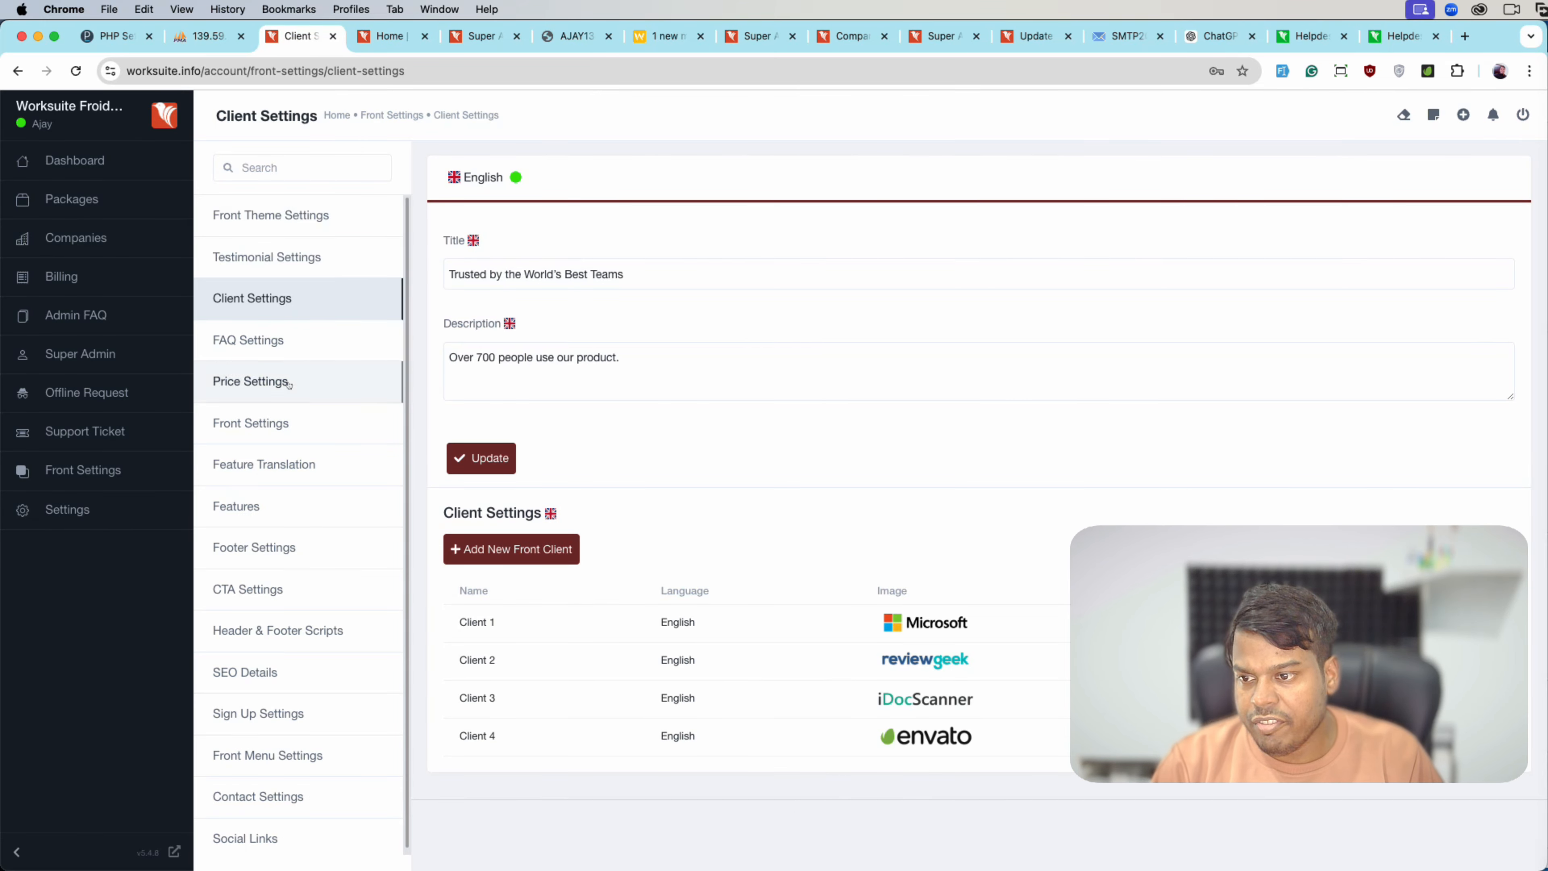
- Go to Header & Footer Scripts, start a new script, and close the form unsaved
scroll(289, 567, down, 1)
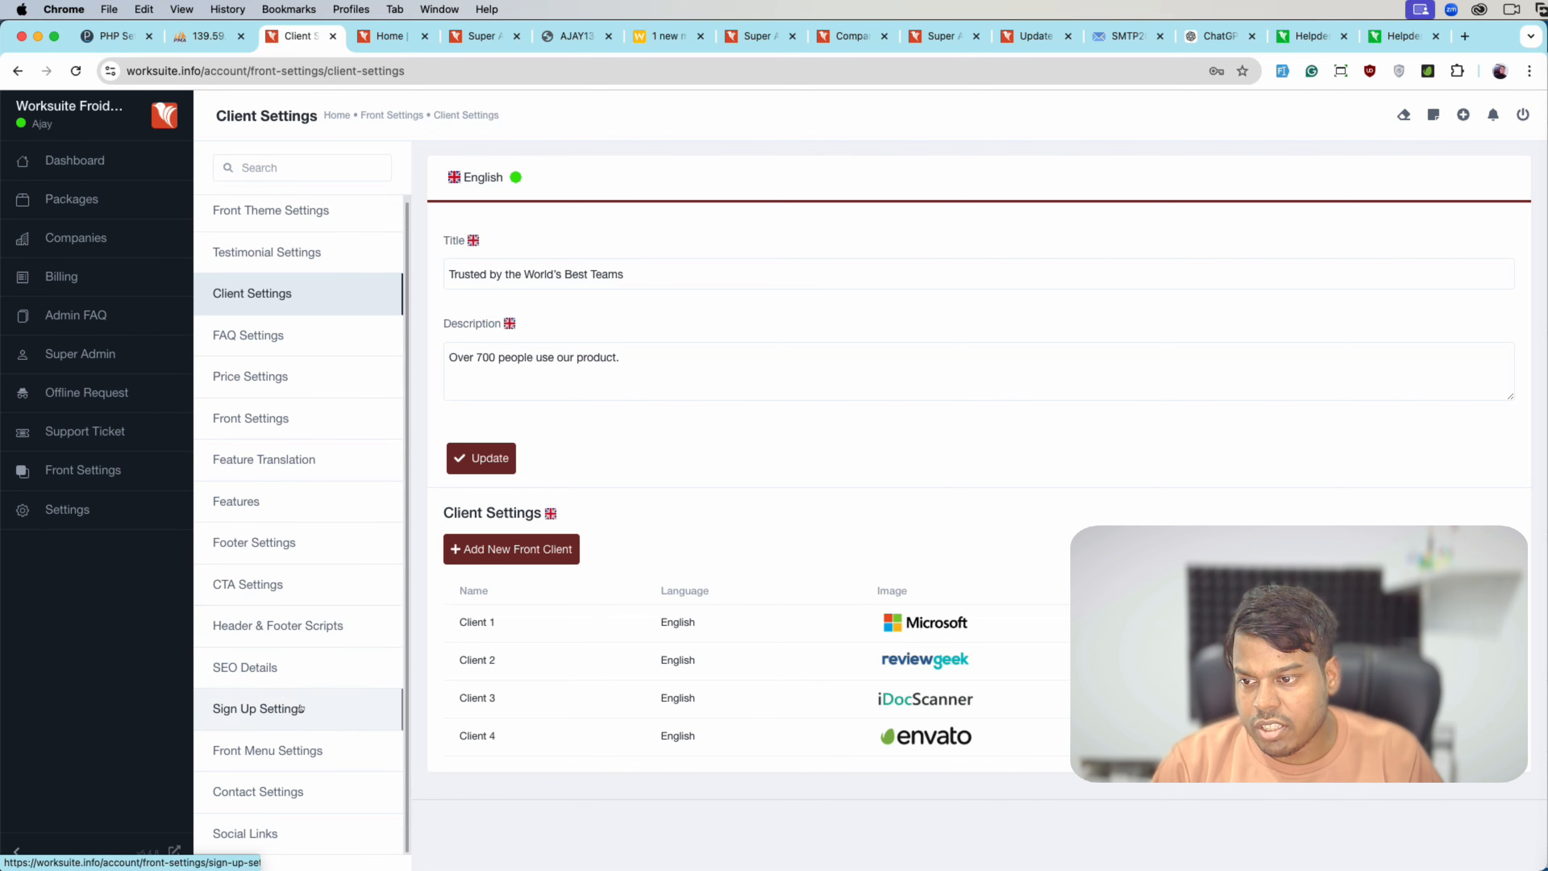
click(302, 635)
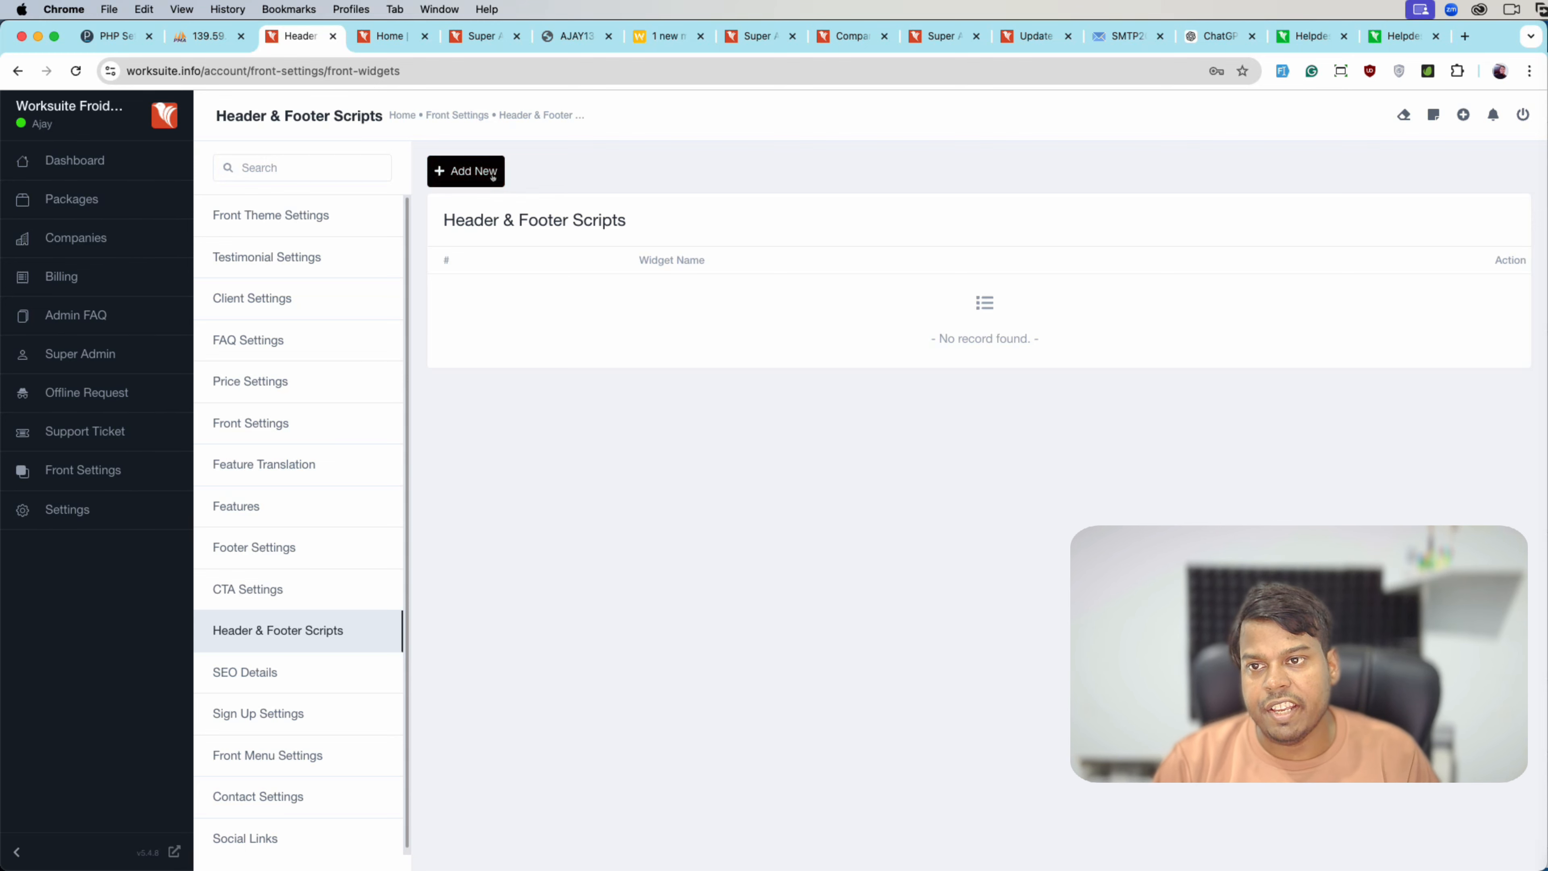
click(466, 171)
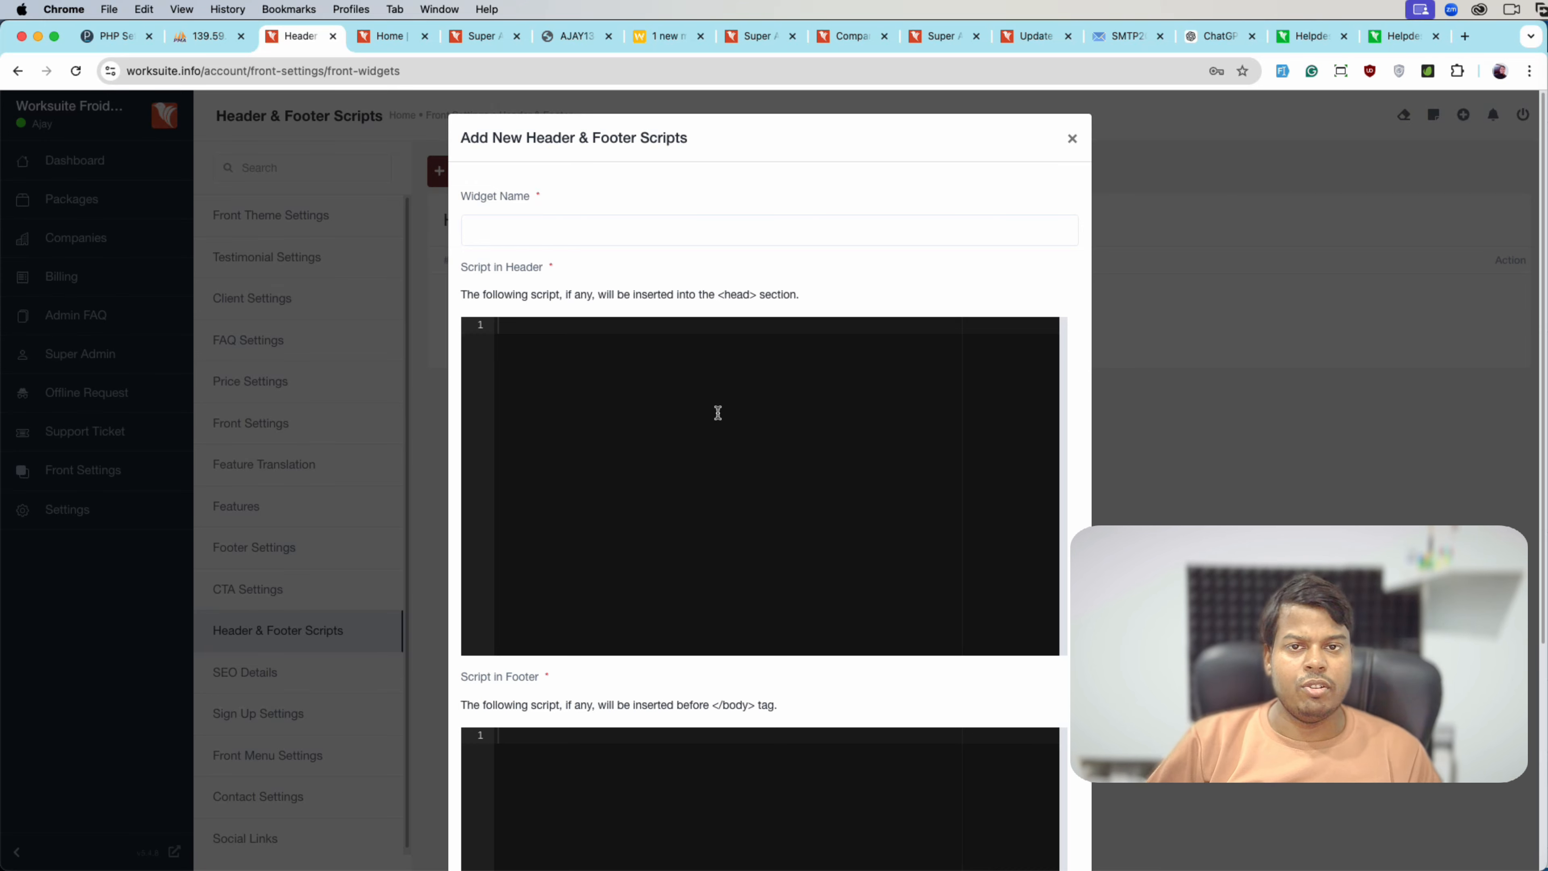
click(1071, 140)
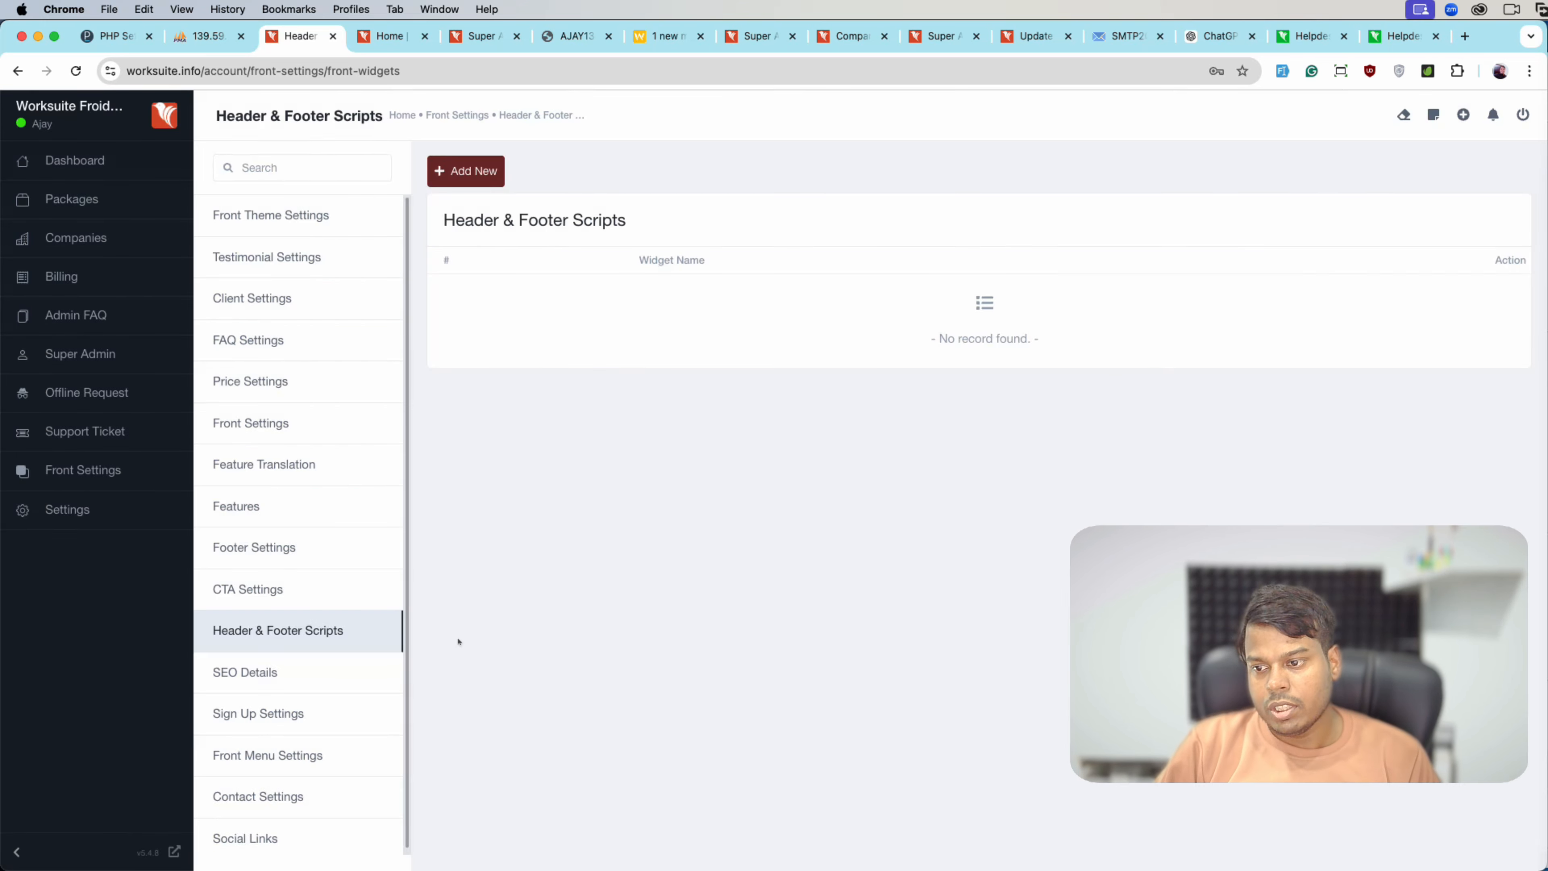
- Switch off Registration Open in Sign Up Settings and save
click(327, 735)
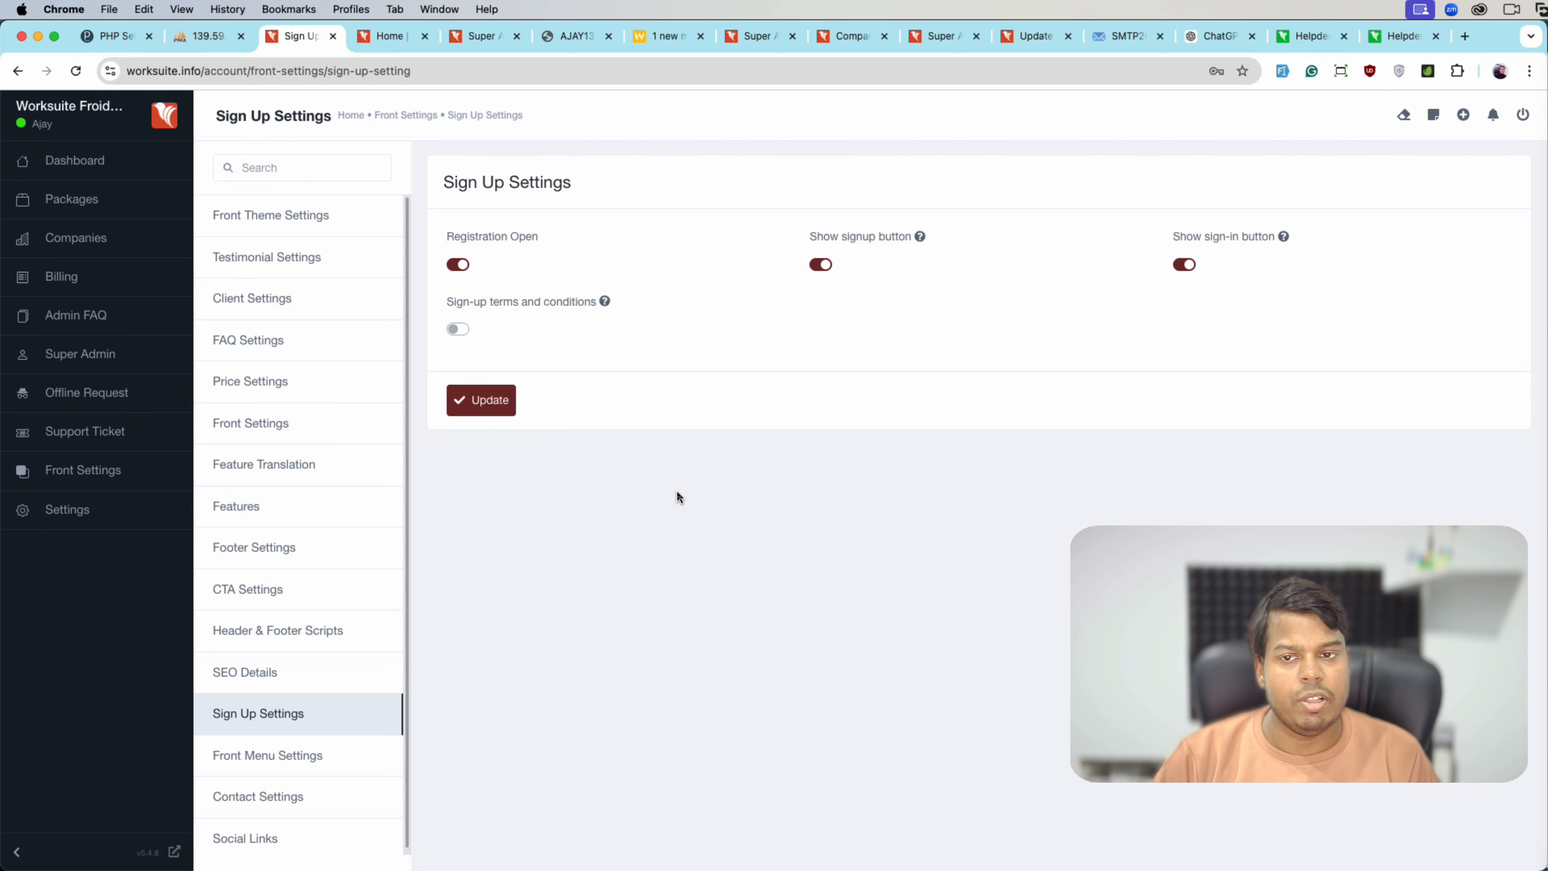
click(458, 264)
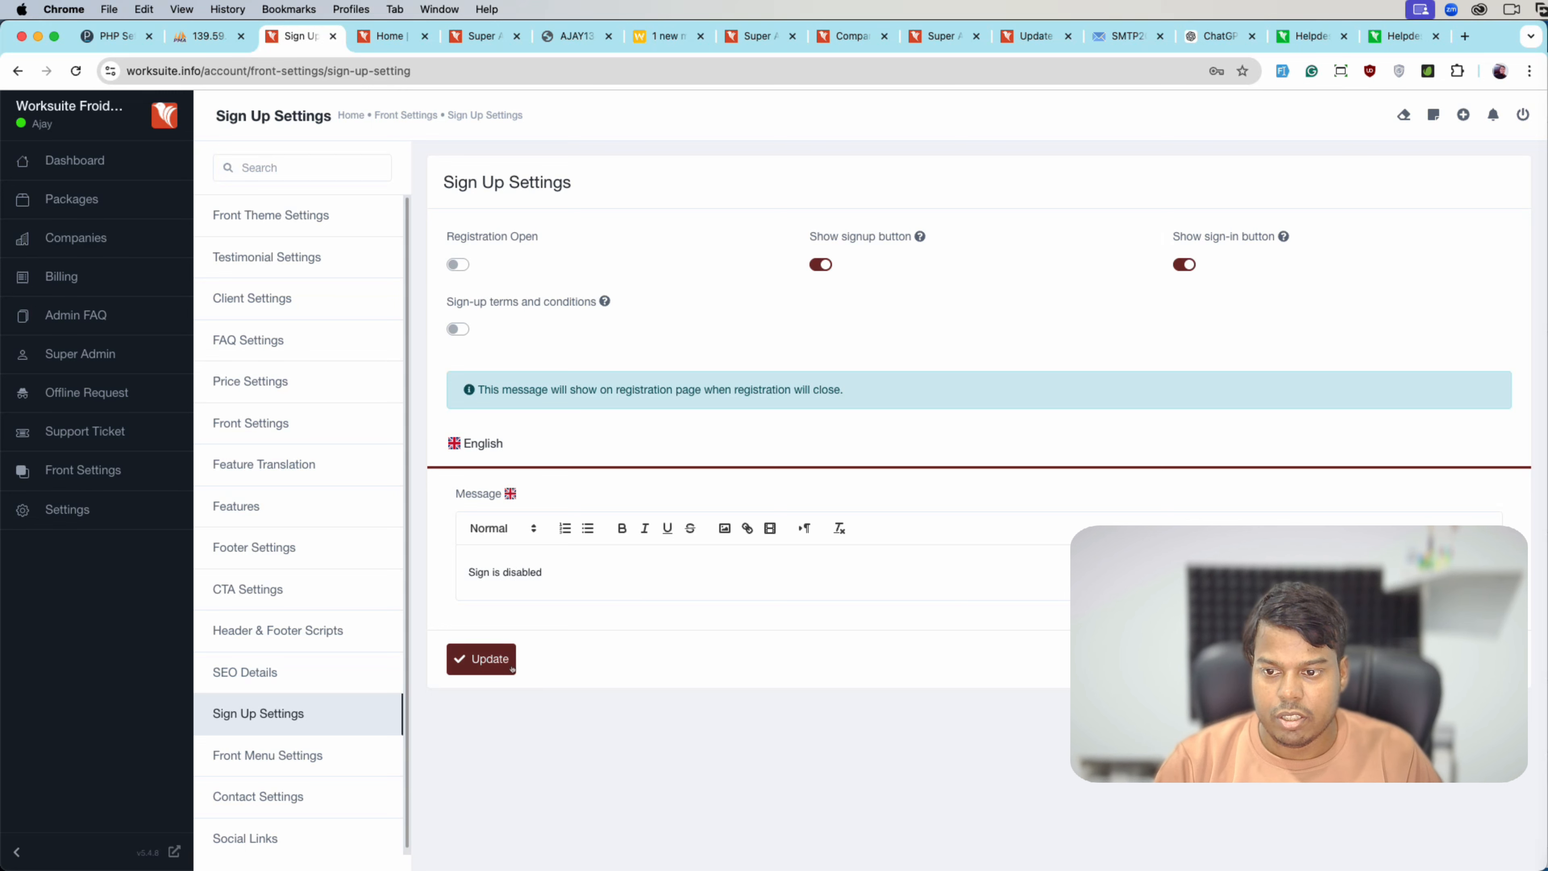
click(481, 659)
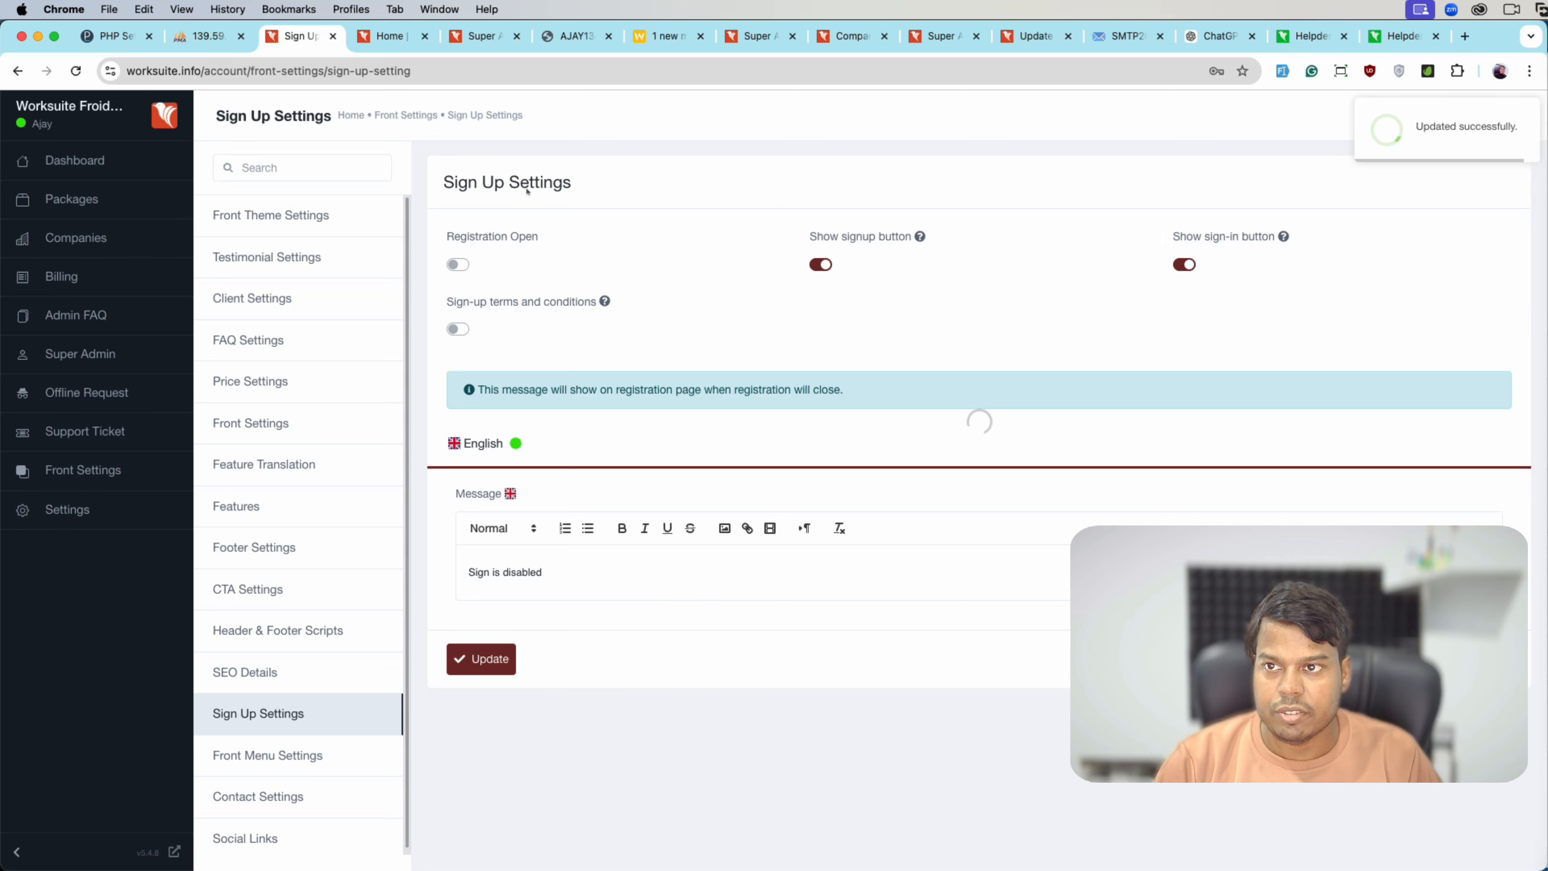
- Confirm the public signup page shows 'Sign is disabled' in a private window, then return to Sign Up Settings
click(396, 36)
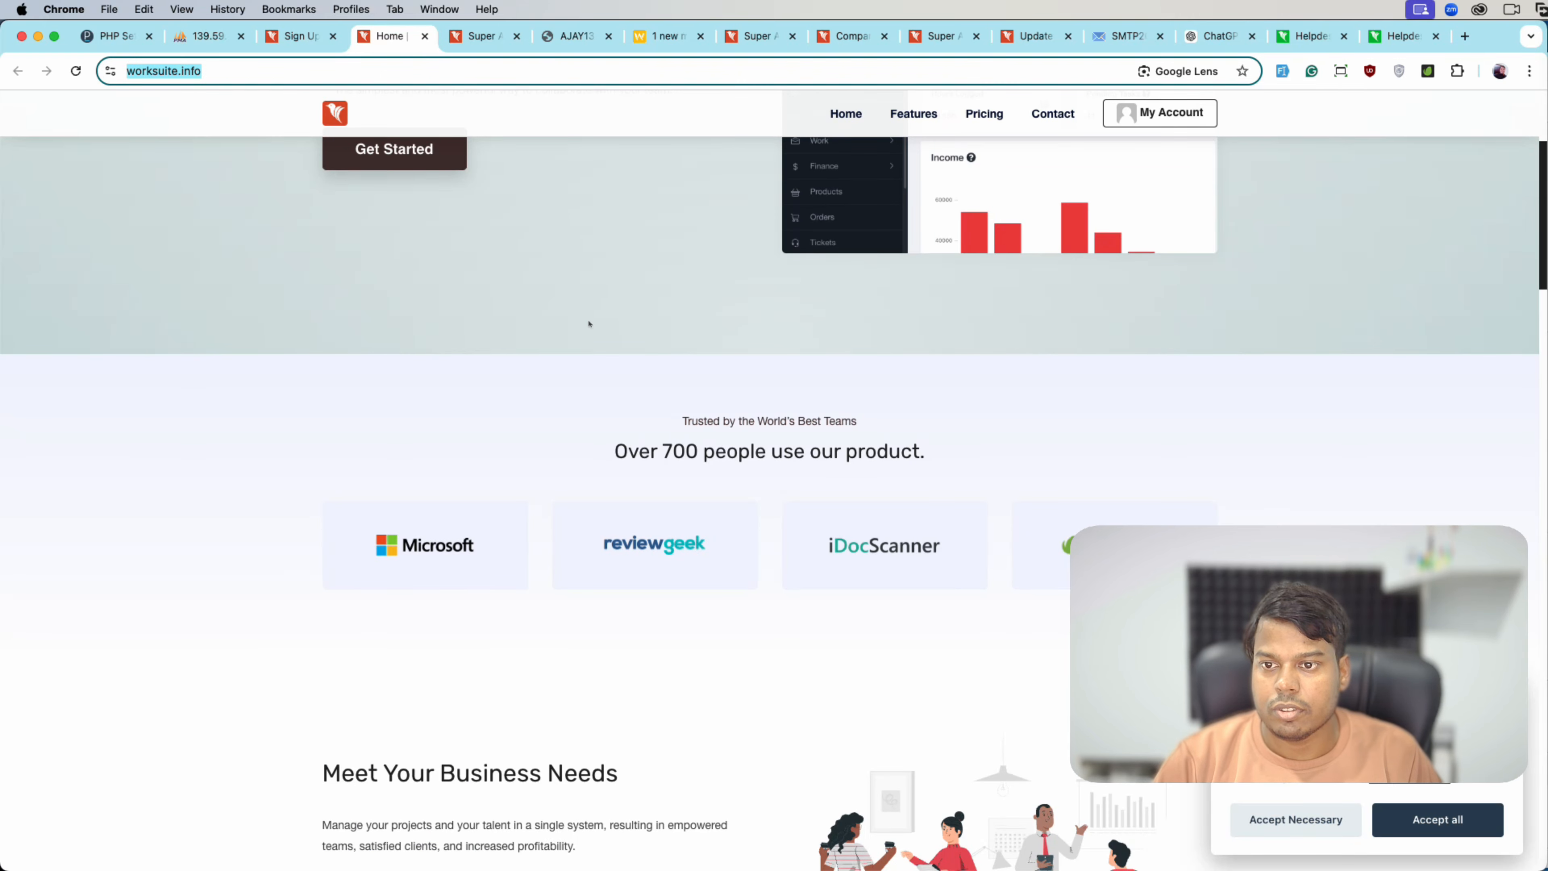
key(super+shift+n)
text(worksuite.info)
key(Return)
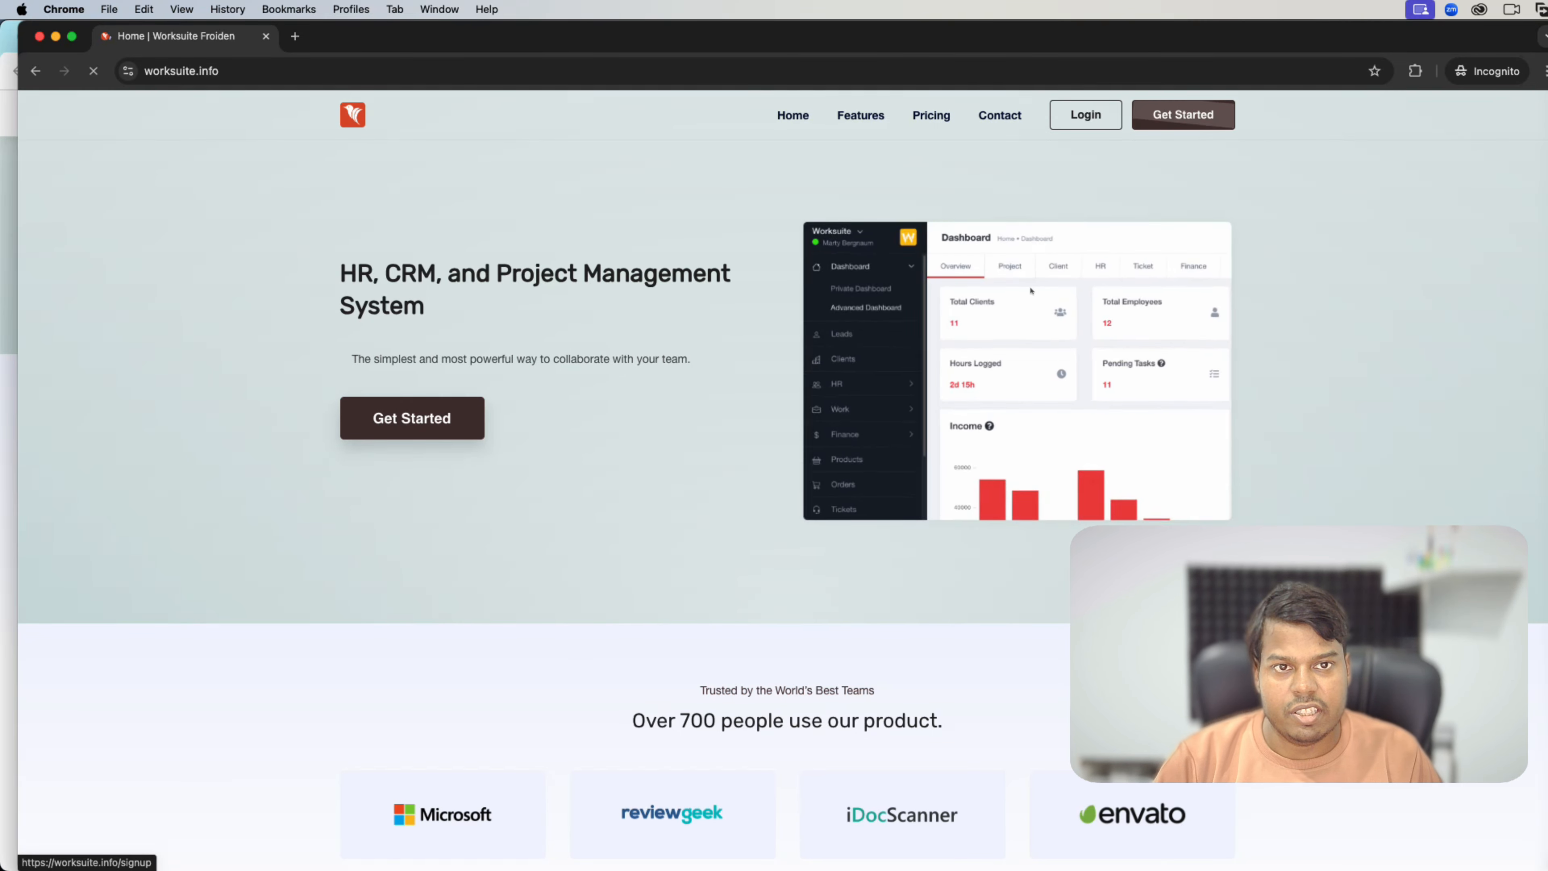
click(1030, 291)
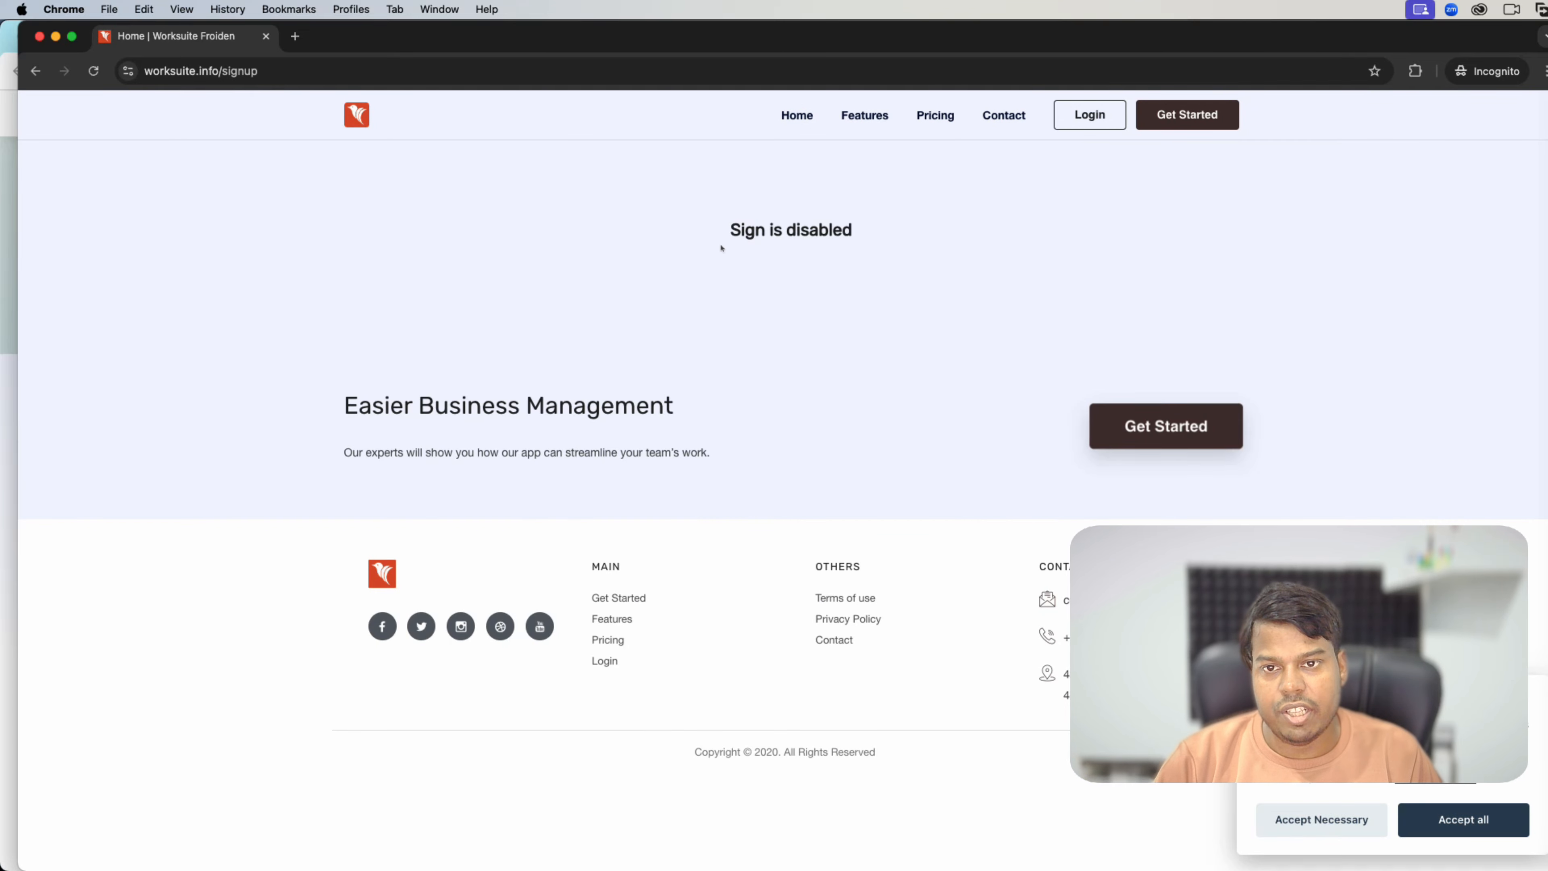
drag(721, 238, 839, 244)
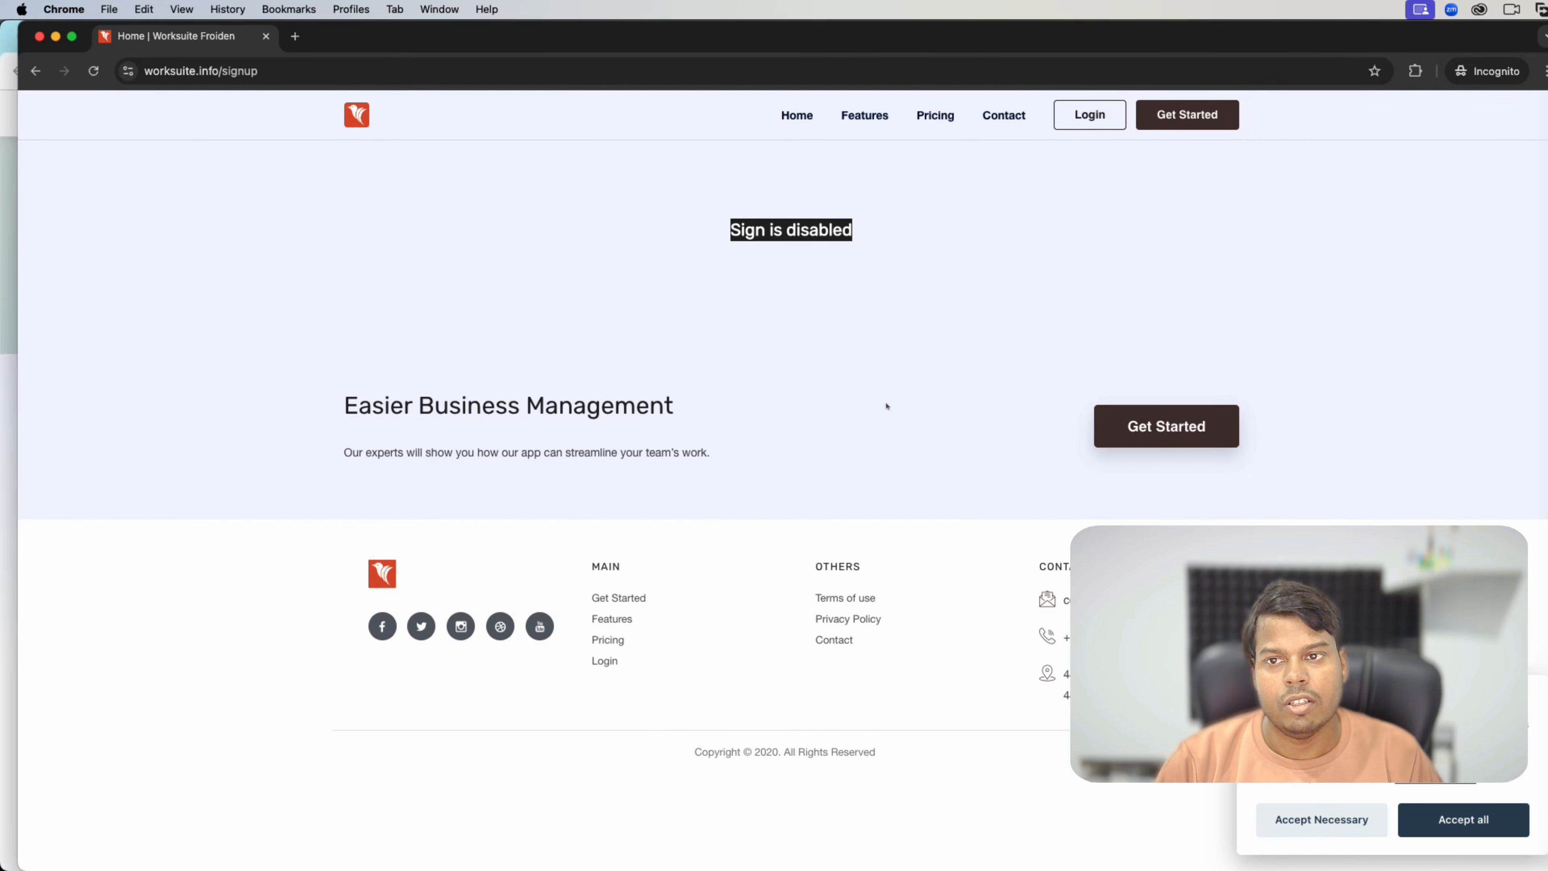
key(super+grave)
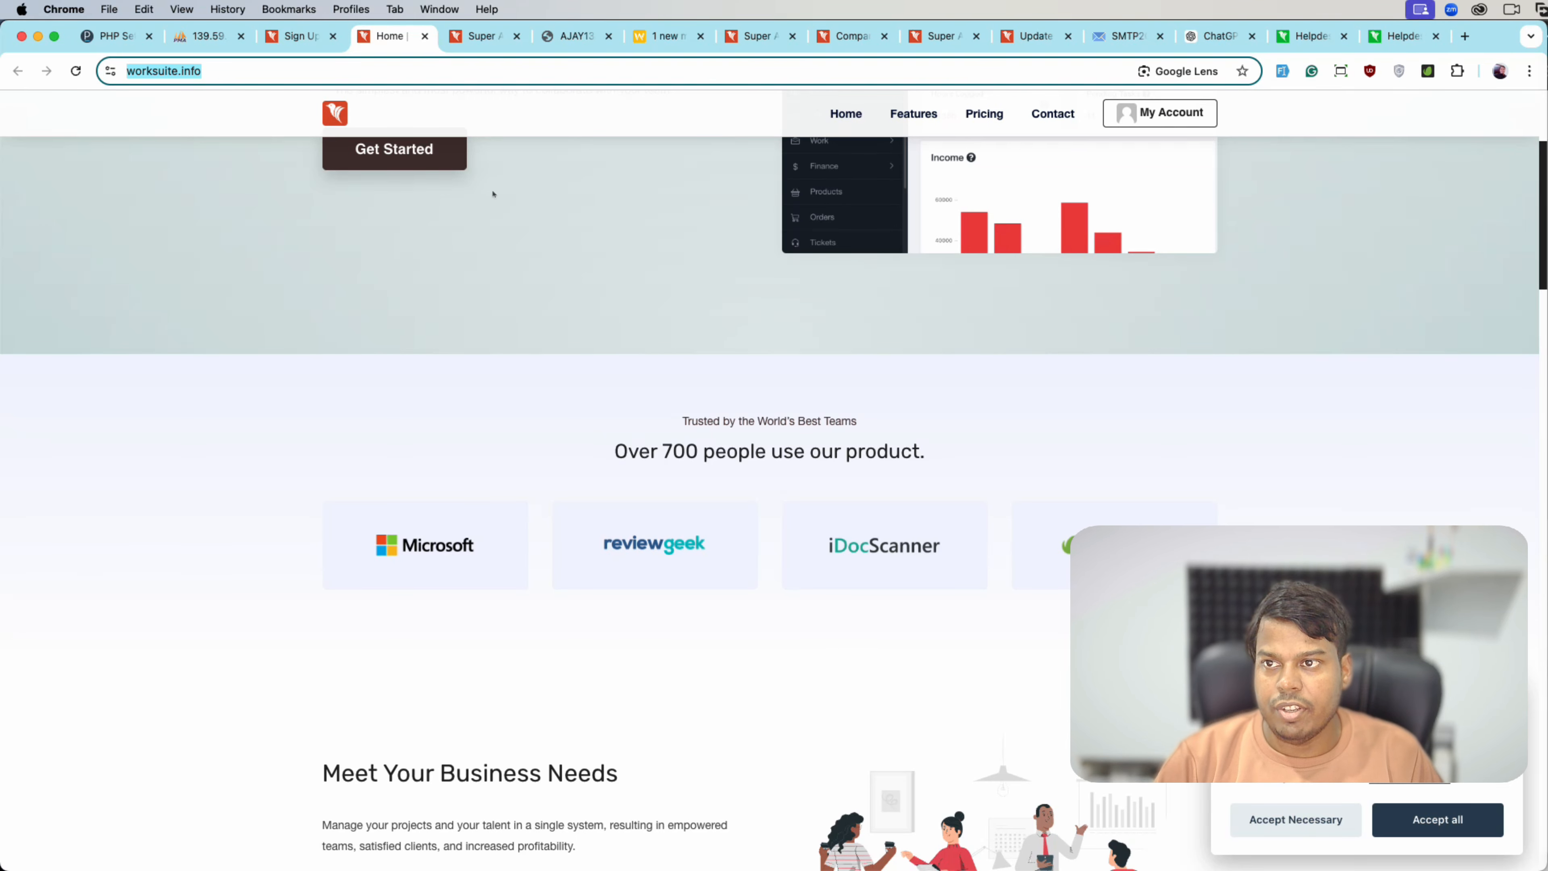
click(299, 36)
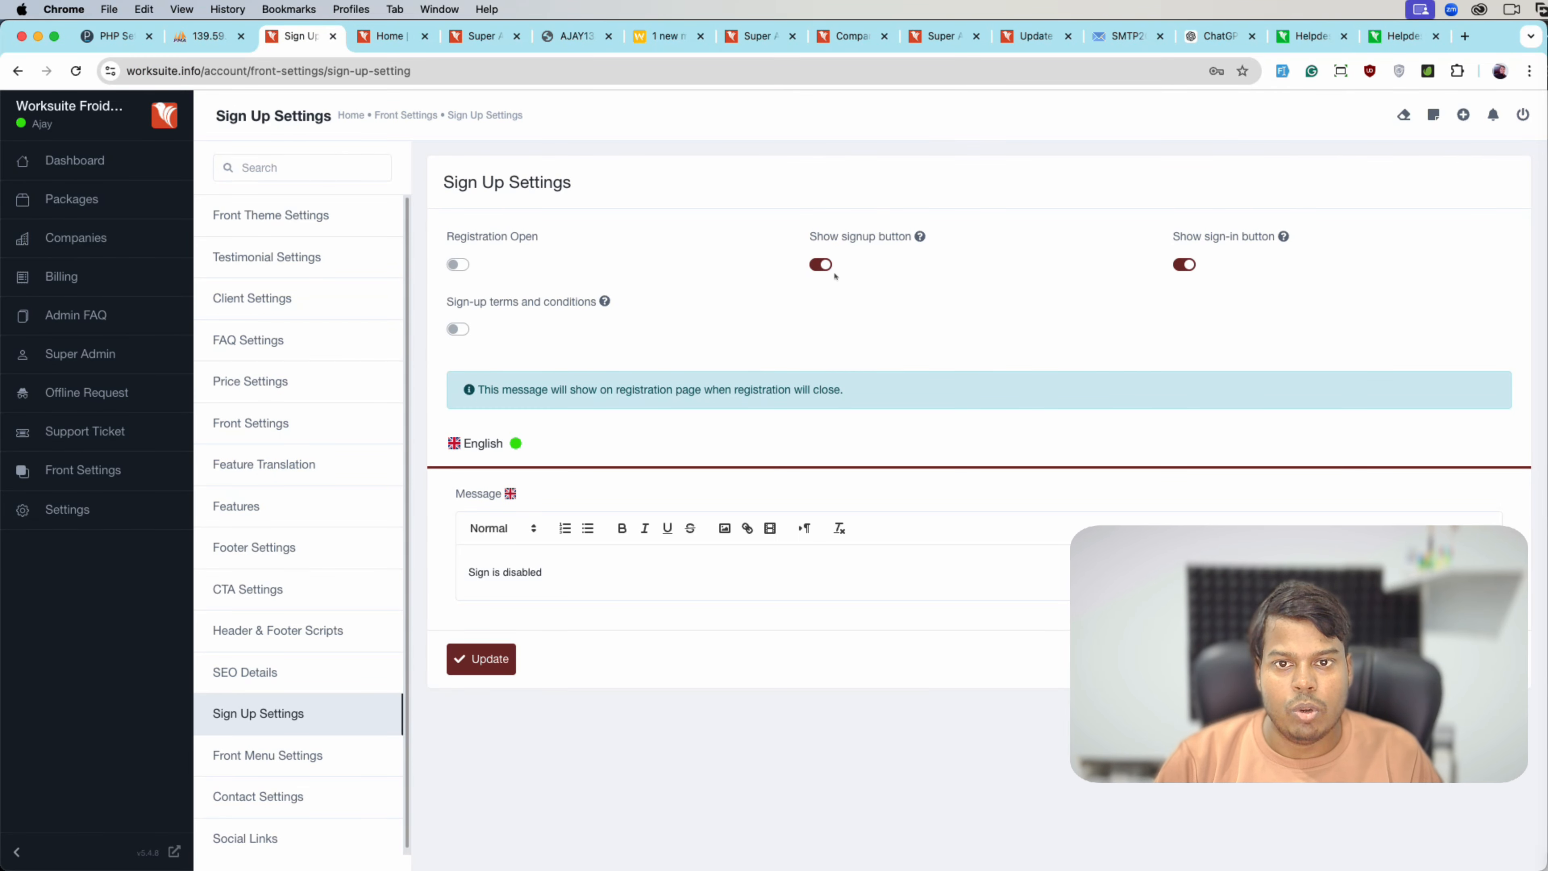
- Hide the public signup button, save, and check the public home page in the private window
click(821, 264)
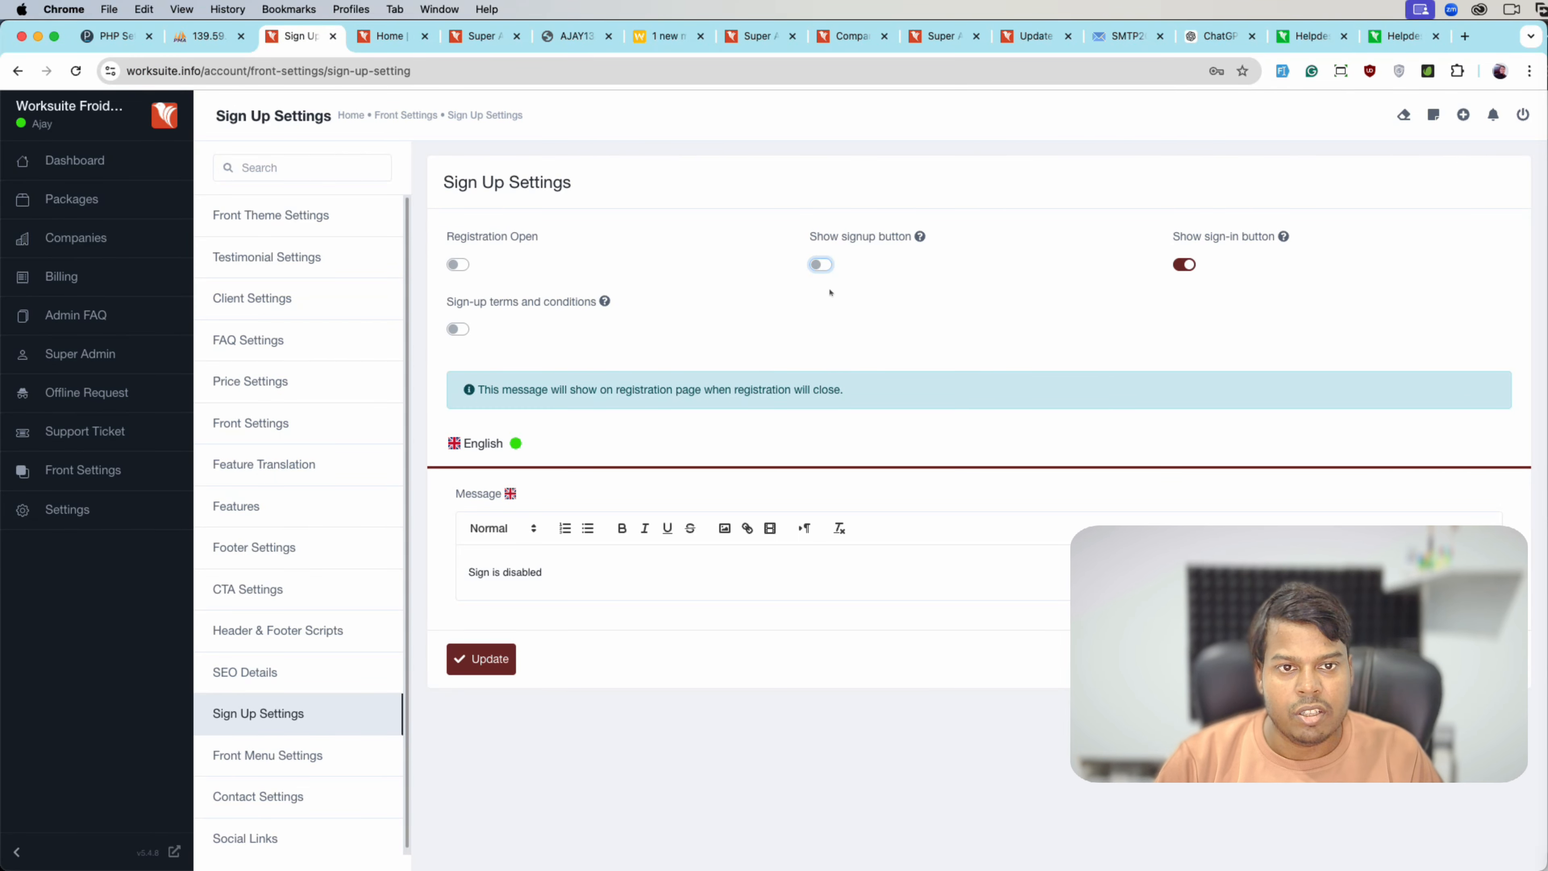
click(482, 659)
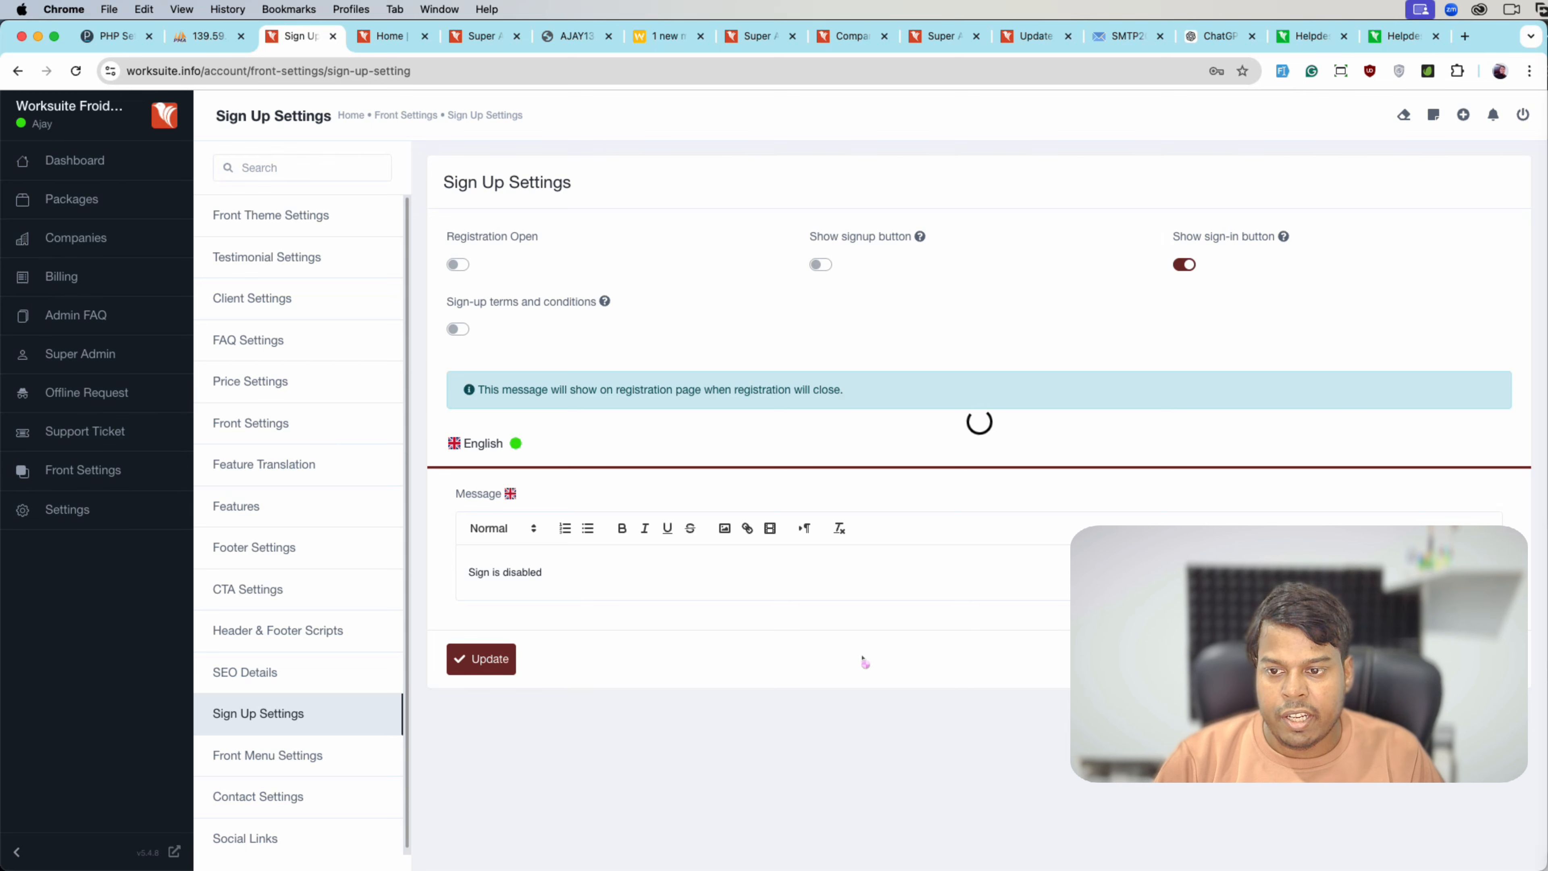
key(super+grave)
click(797, 115)
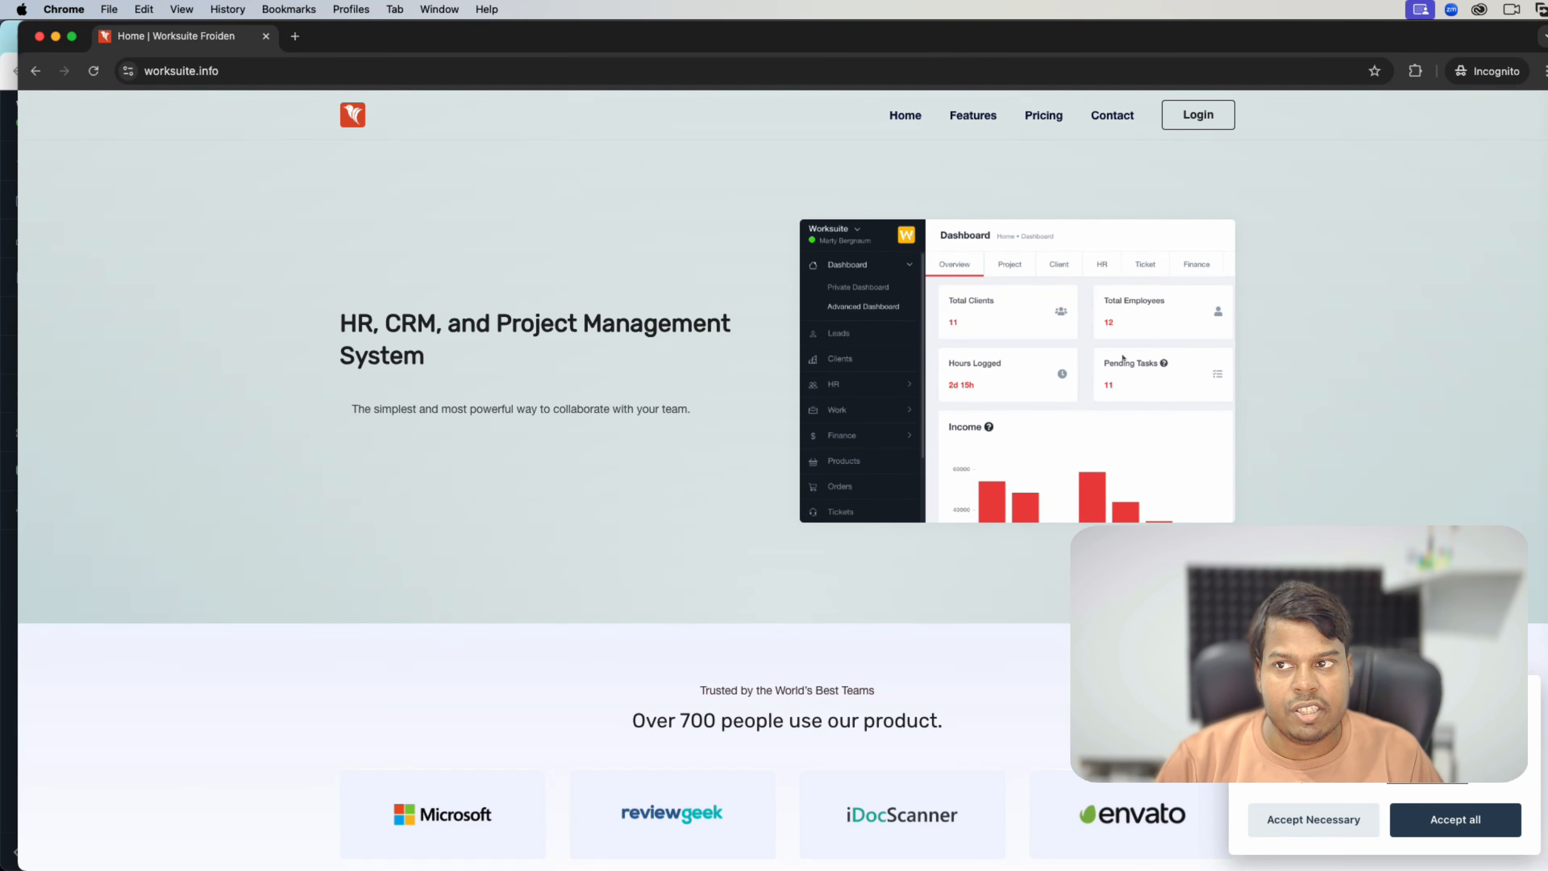
key(super+grave)
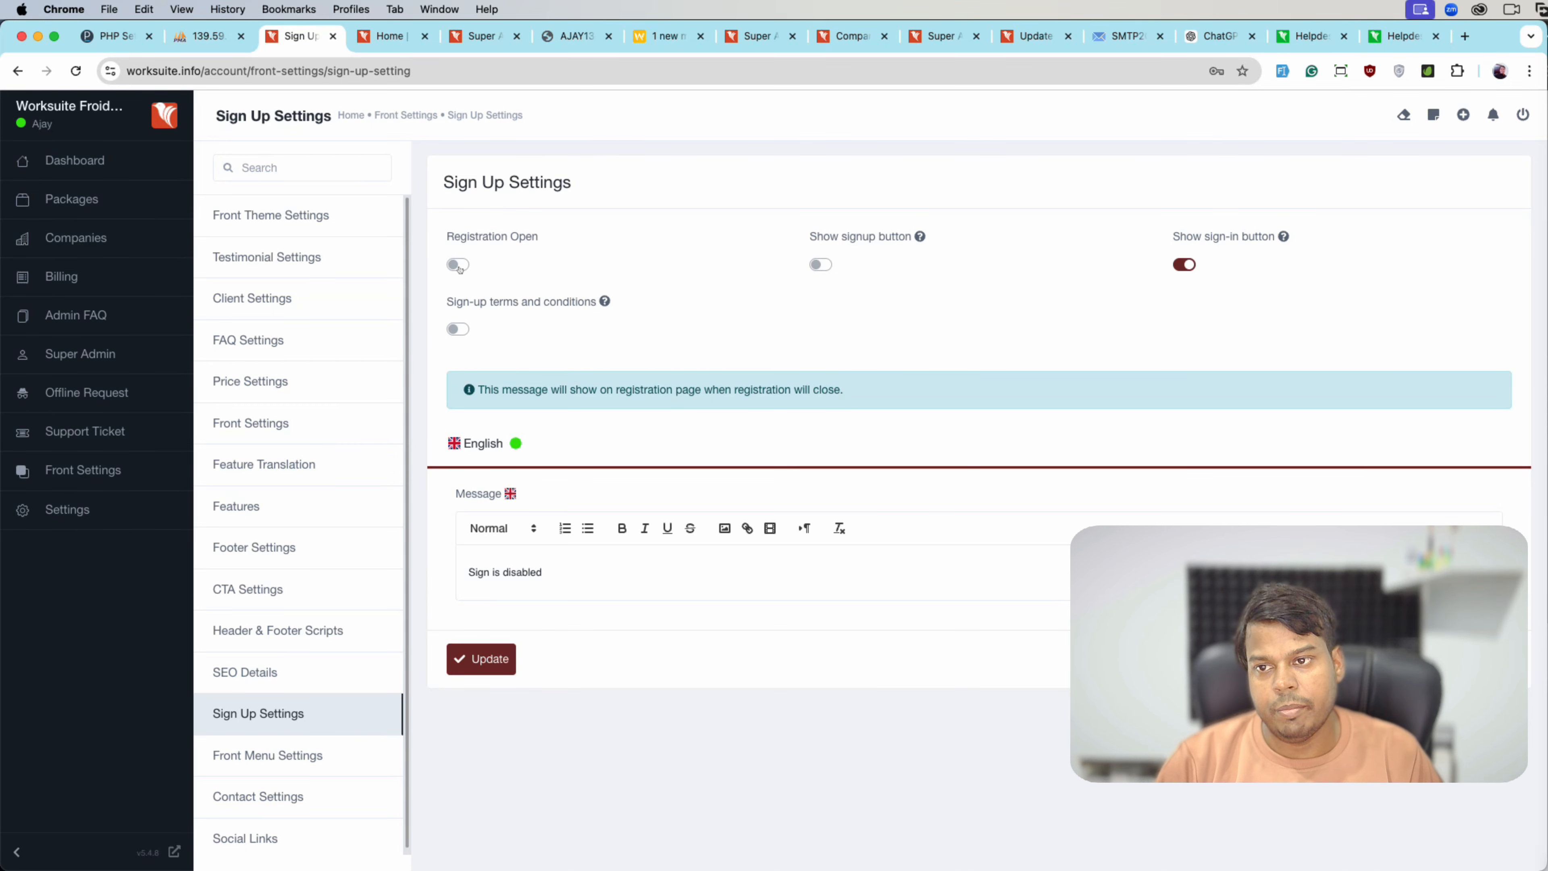
- Reopen registrations with the signup button shown, save, and go to the Dashboard
click(459, 265)
click(820, 264)
click(481, 400)
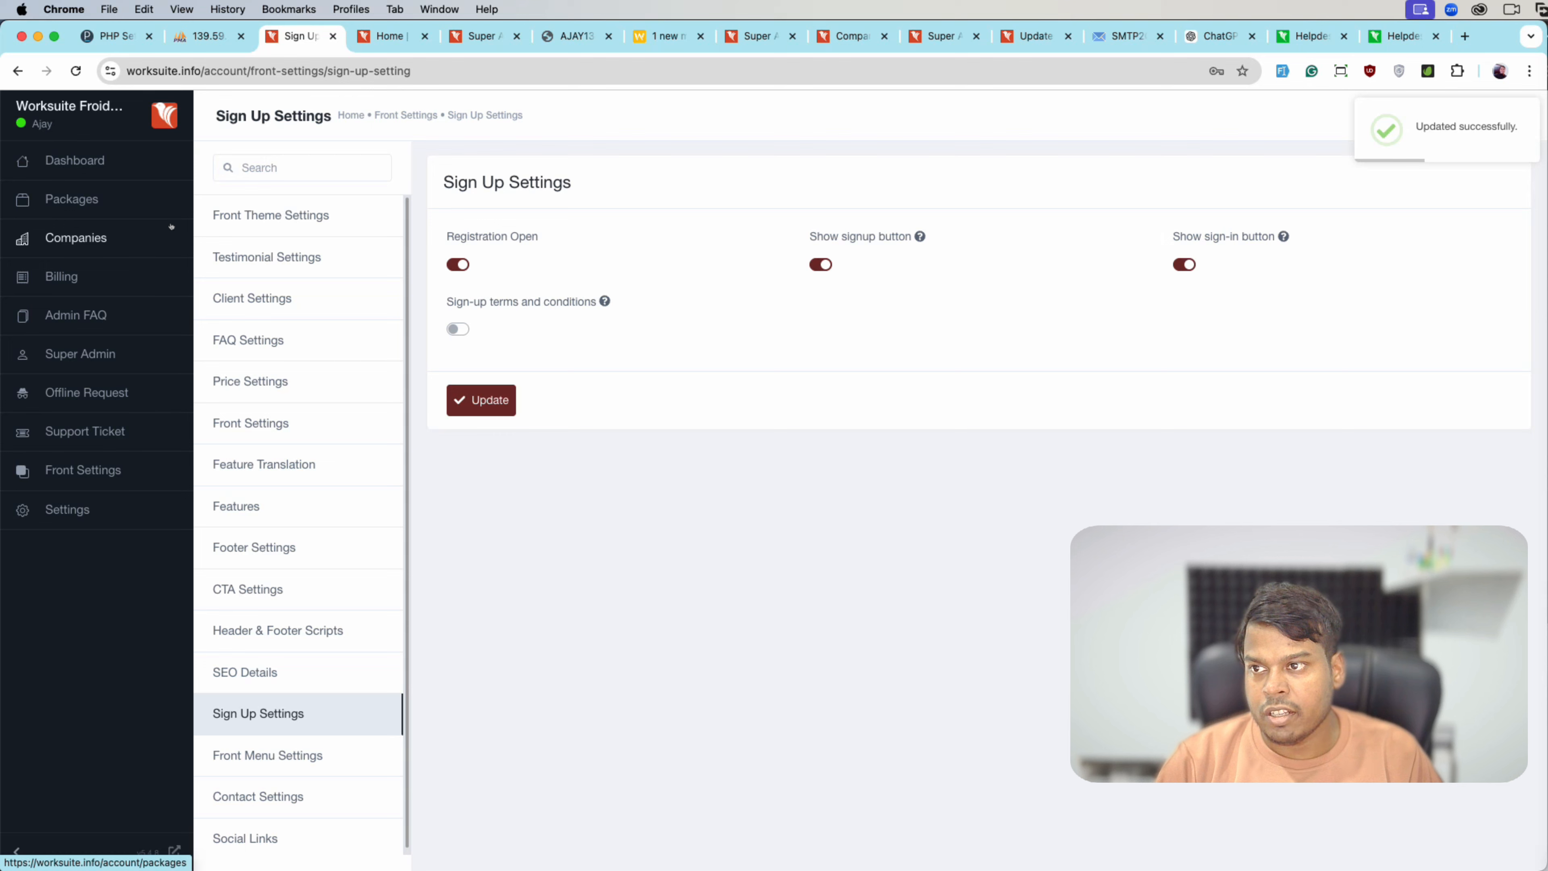
click(74, 160)
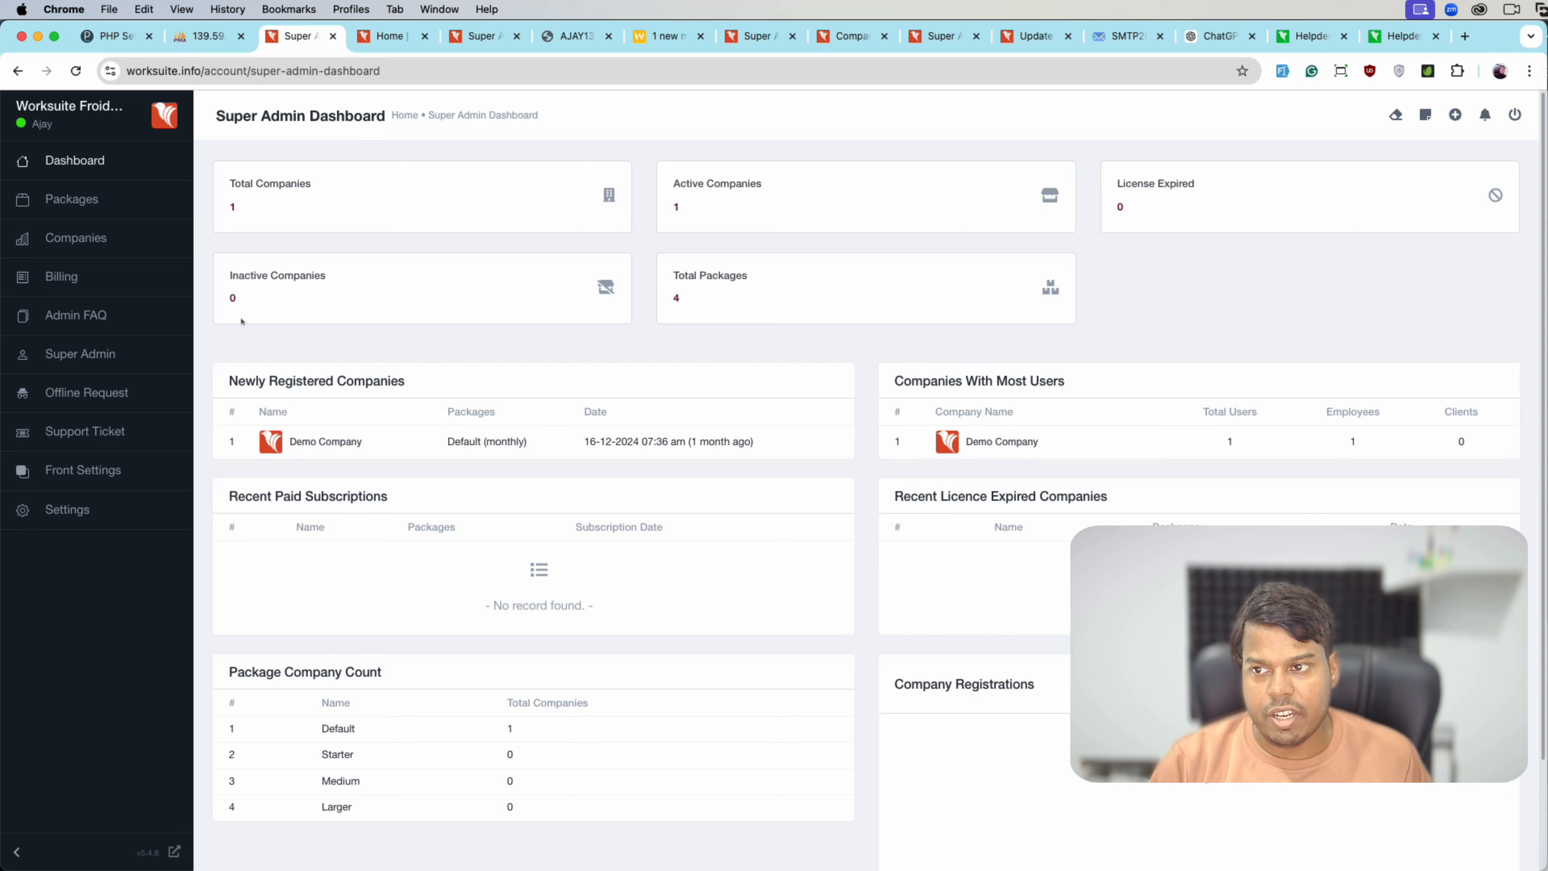
- Review the dashboard's 1 active company and 4 packages, then open Packages
scroll(675, 351, up, 3)
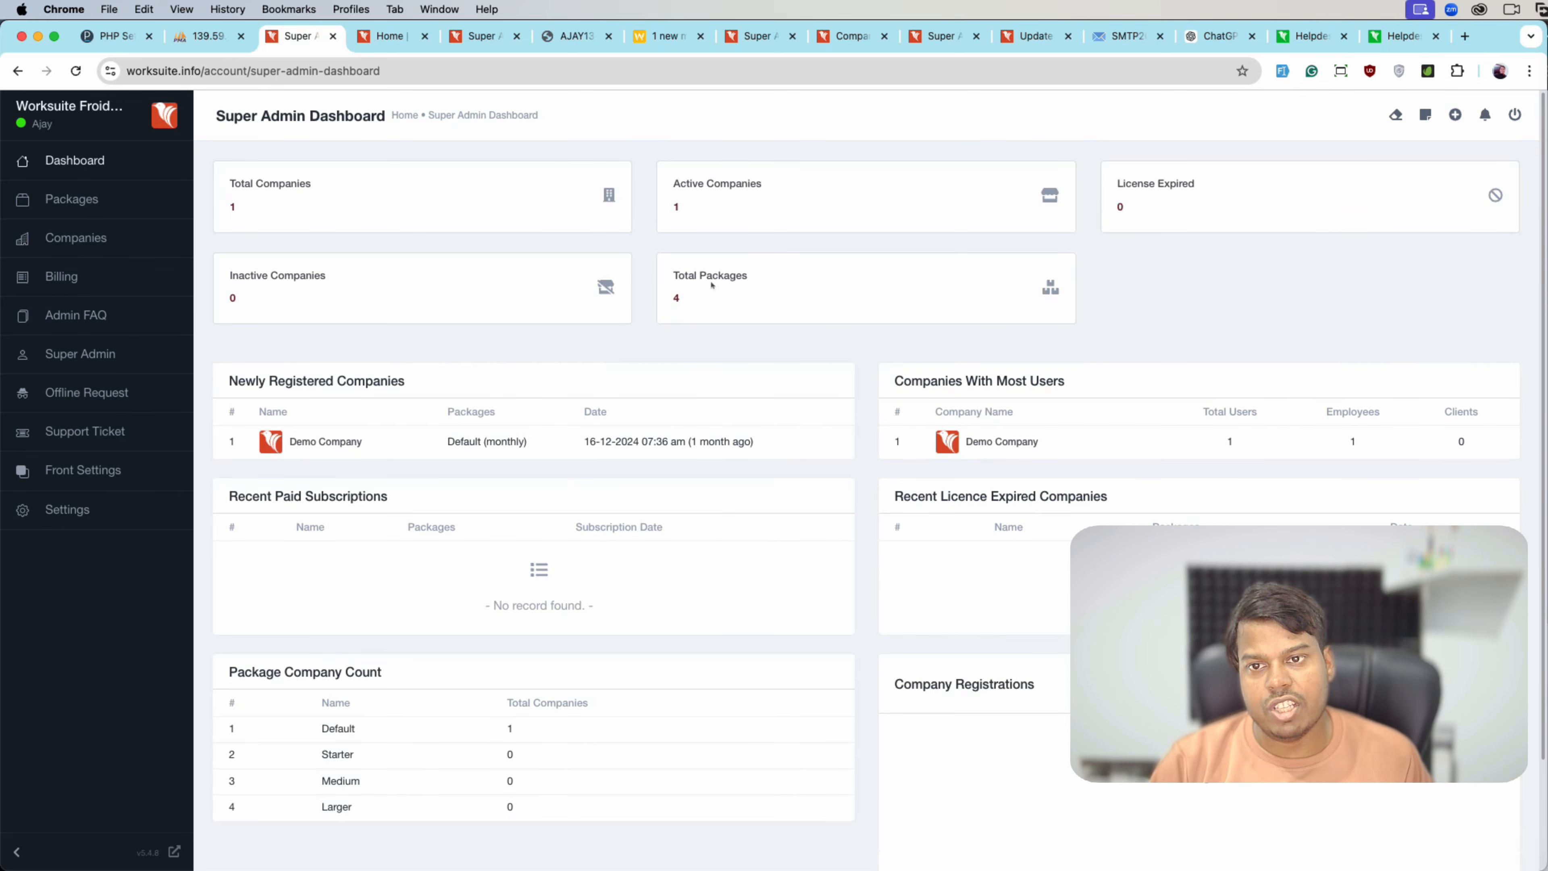
scroll(592, 566, down, 3)
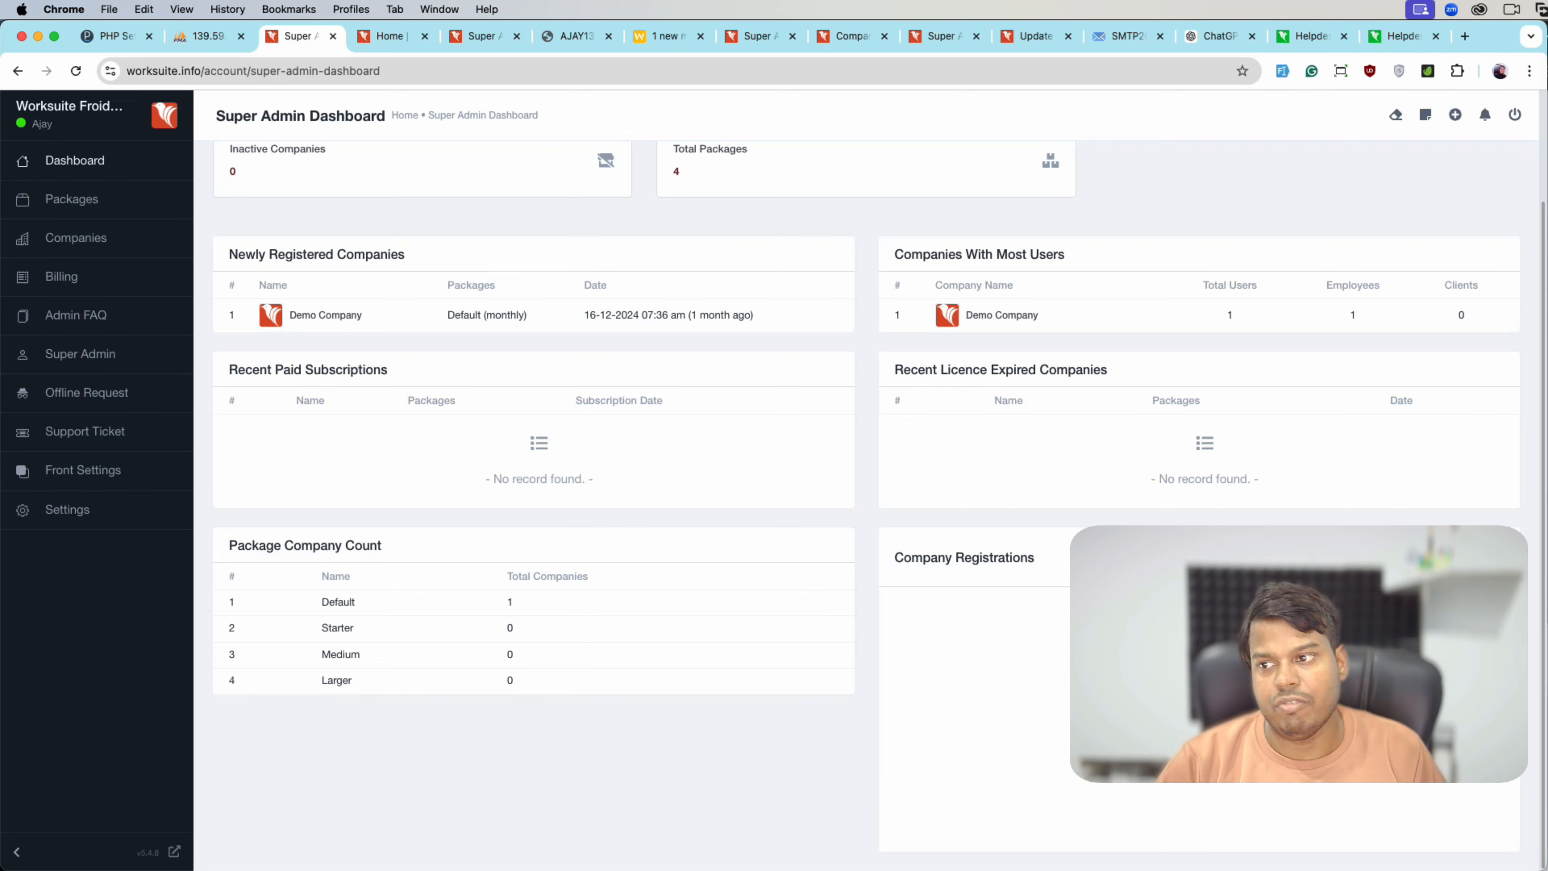
scroll(684, 392, up, 3)
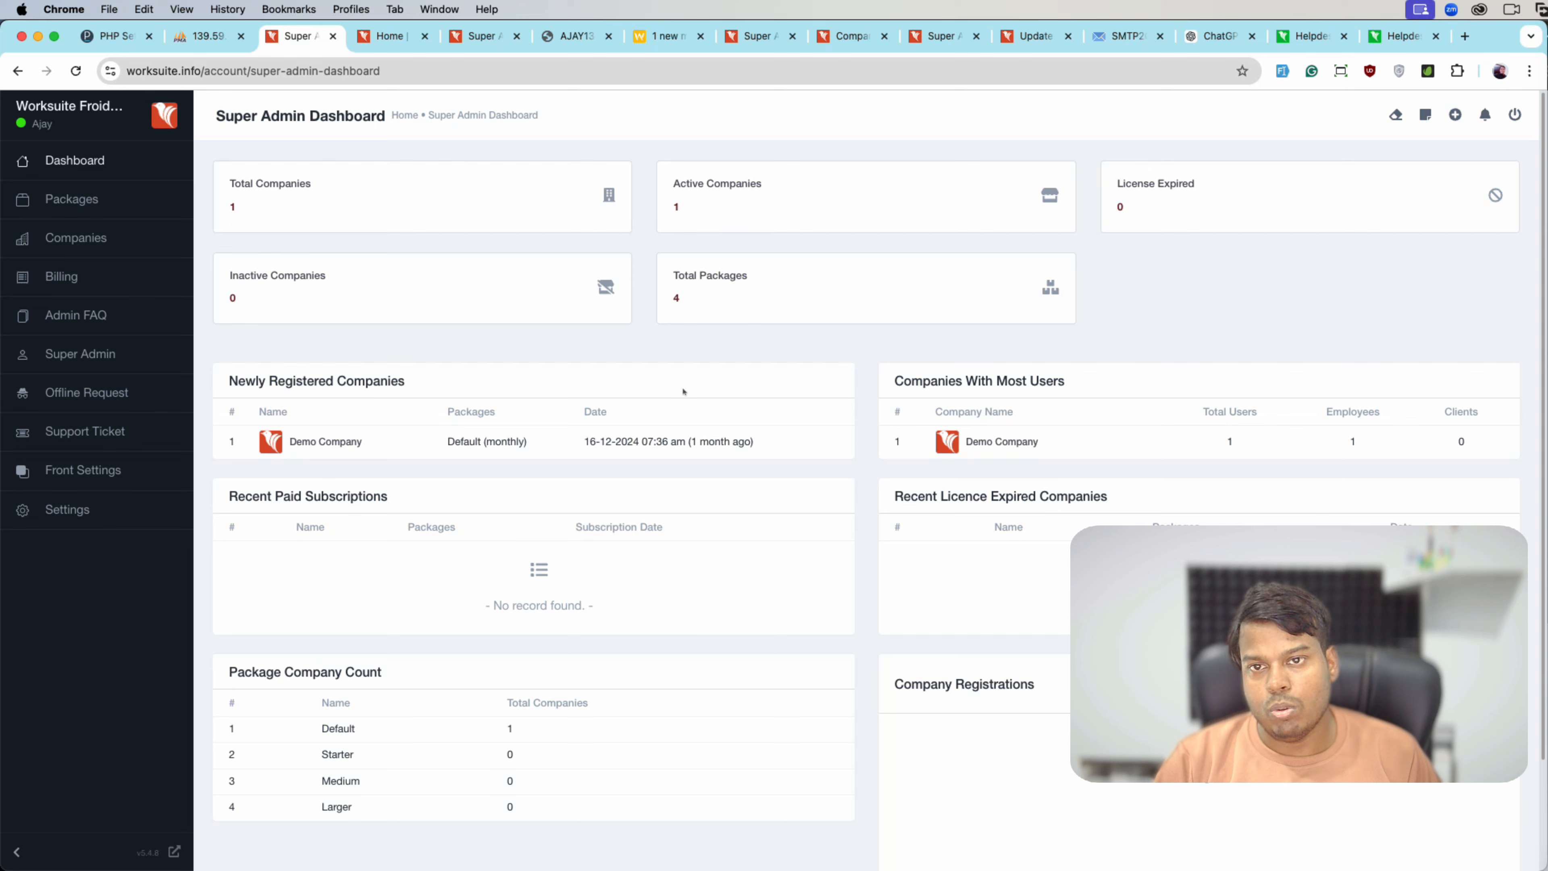
click(71, 199)
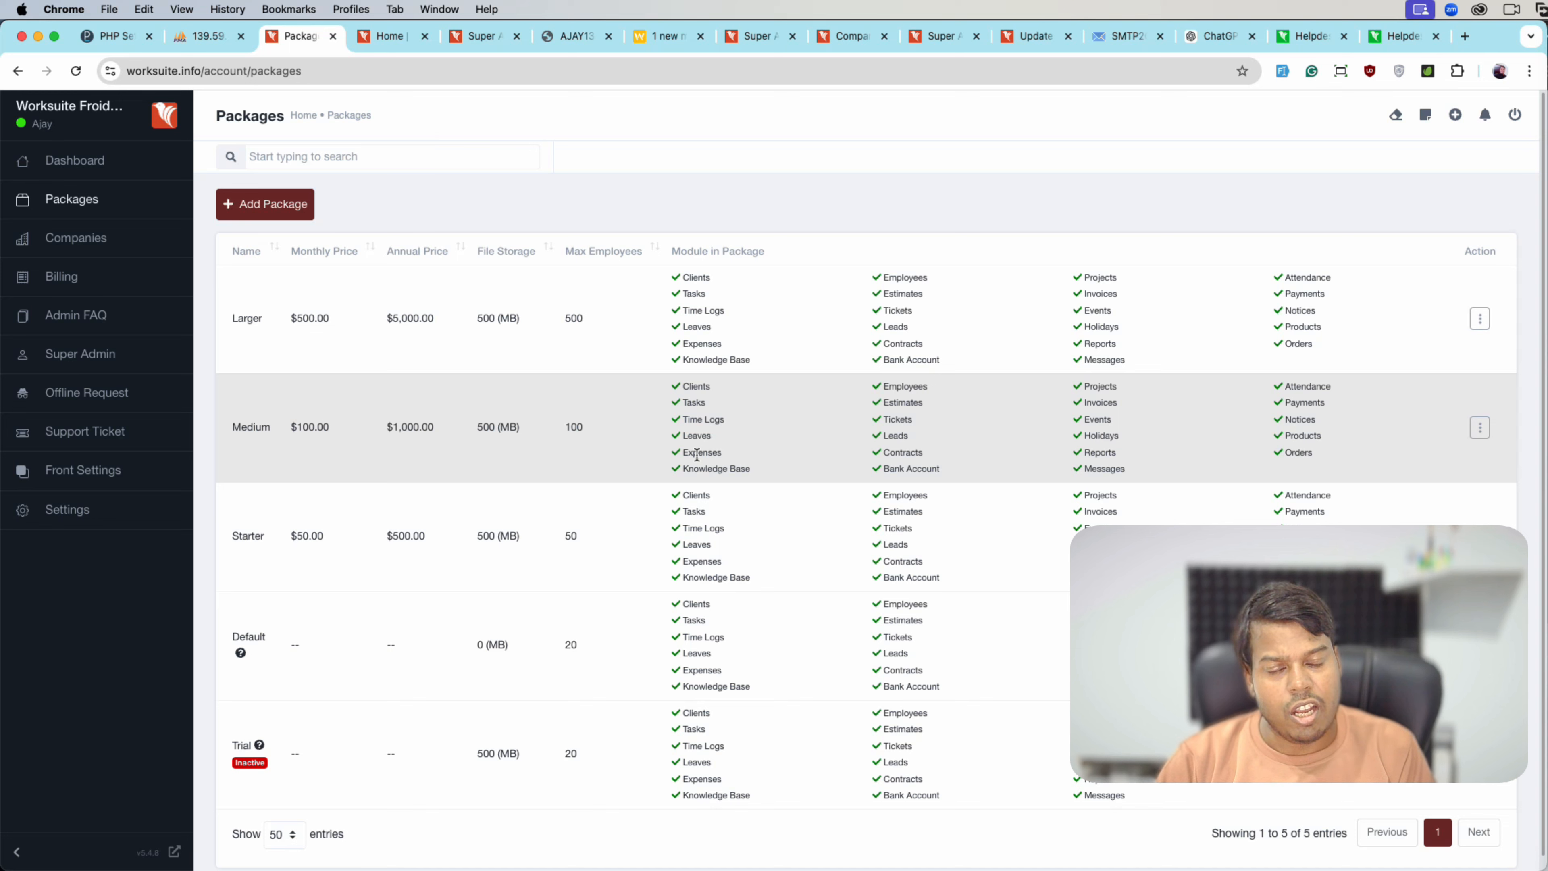
- Open the Trial package for editing and review its name, 20 max employees and 500 MB storage
scroll(615, 539, down, 1)
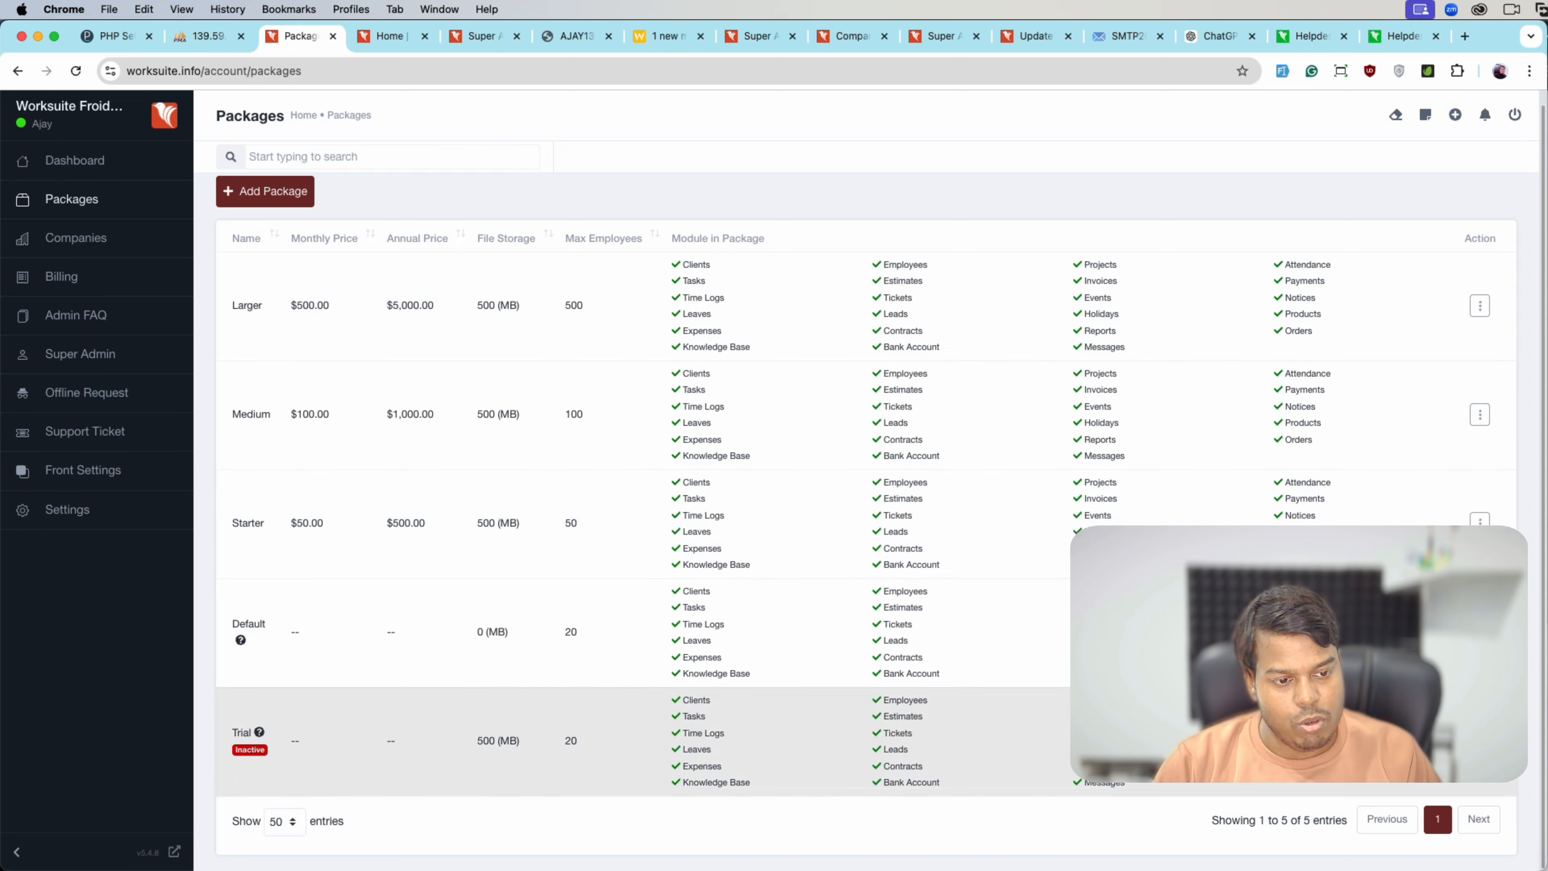
click(242, 732)
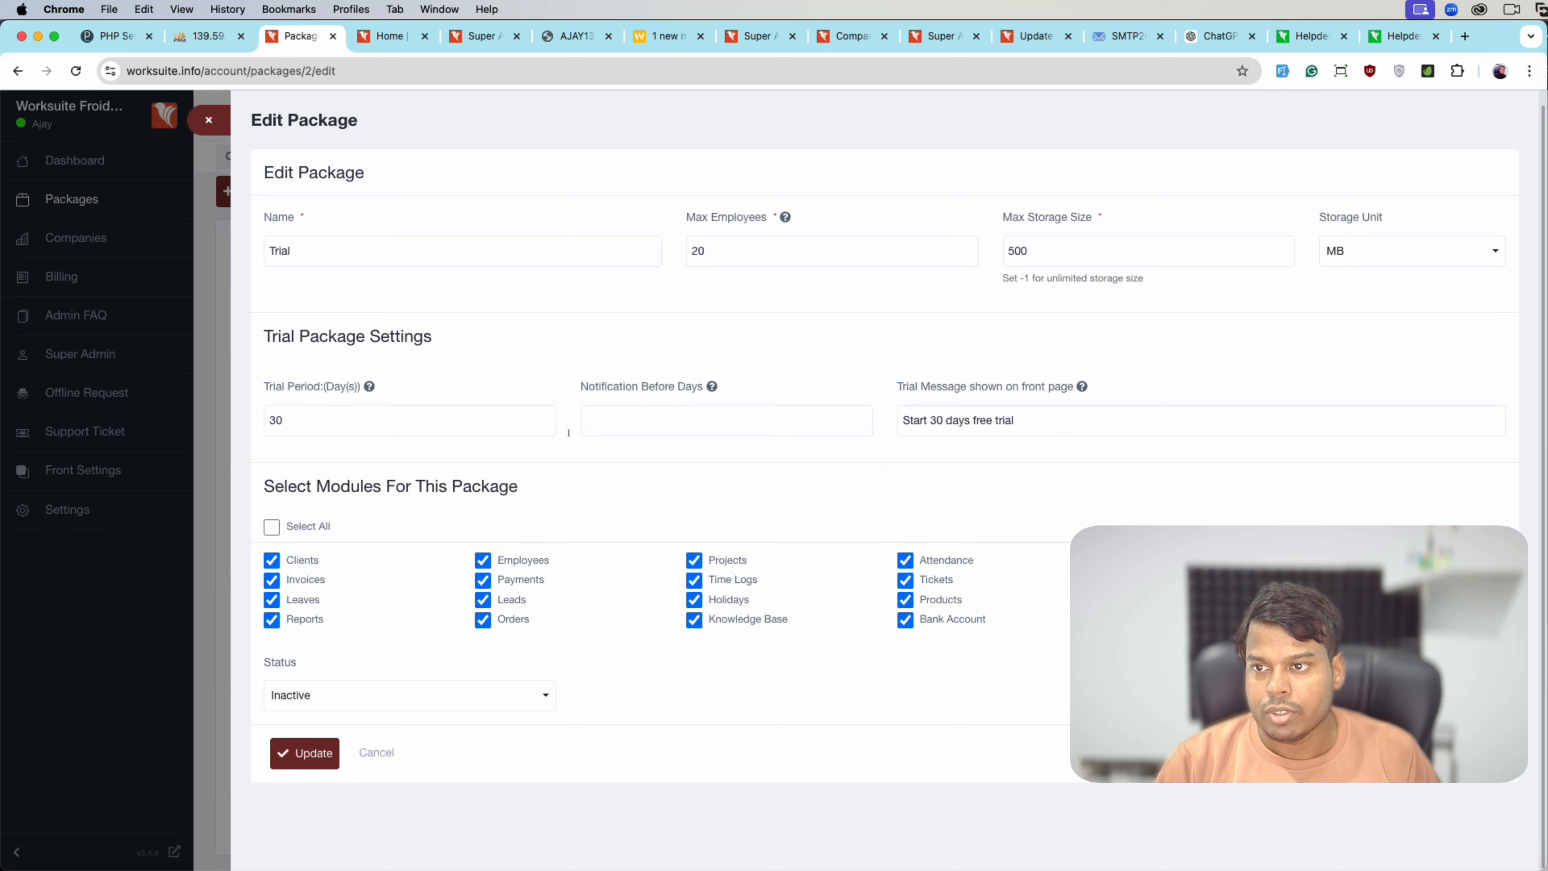
click(271, 255)
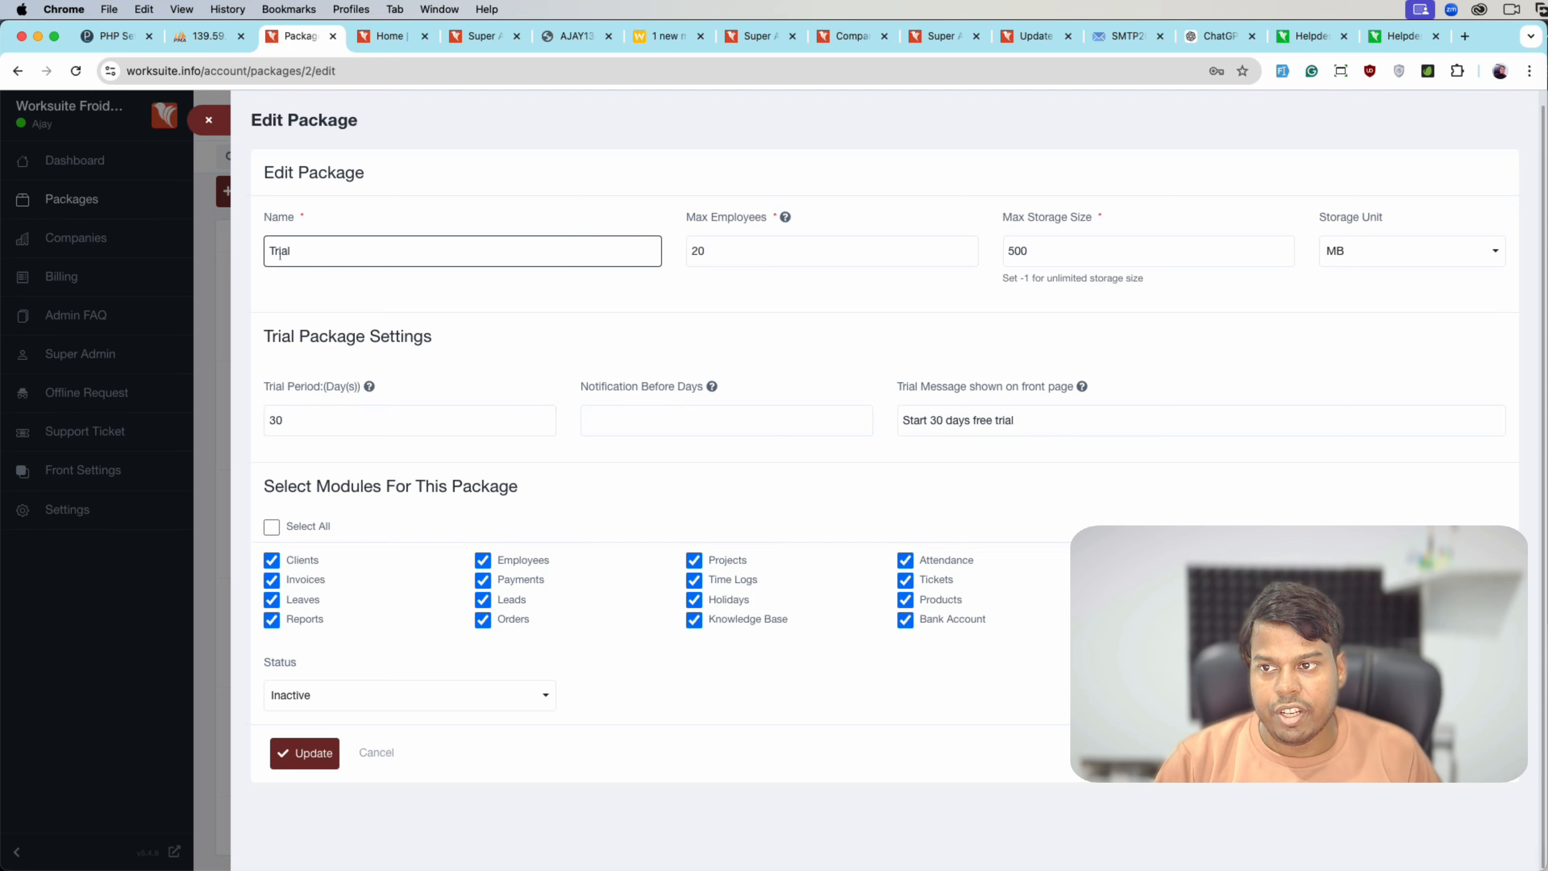
click(707, 250)
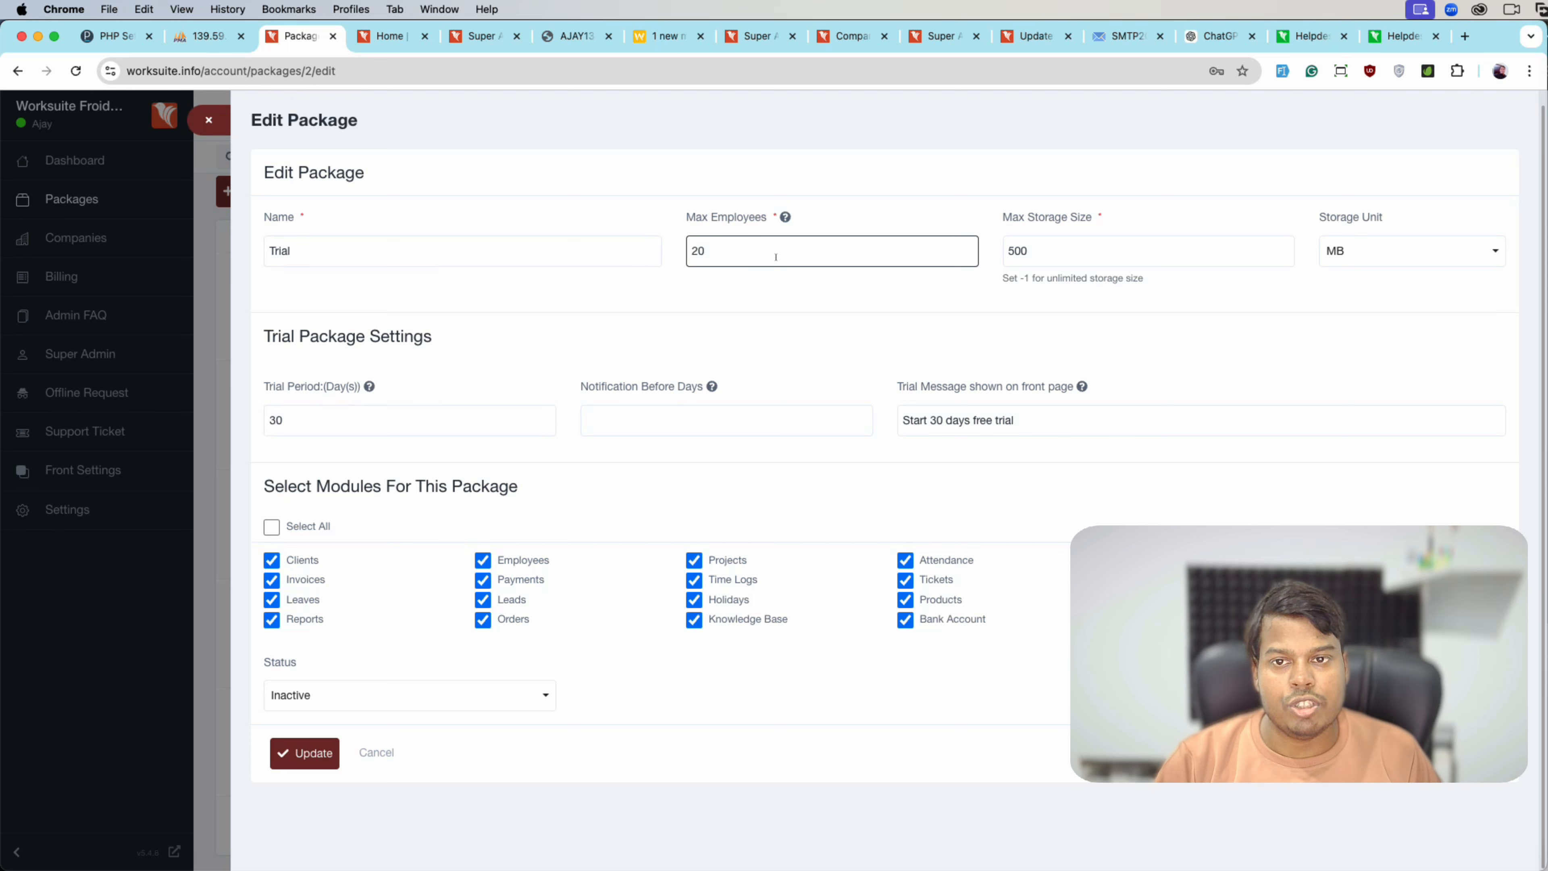
click(1006, 257)
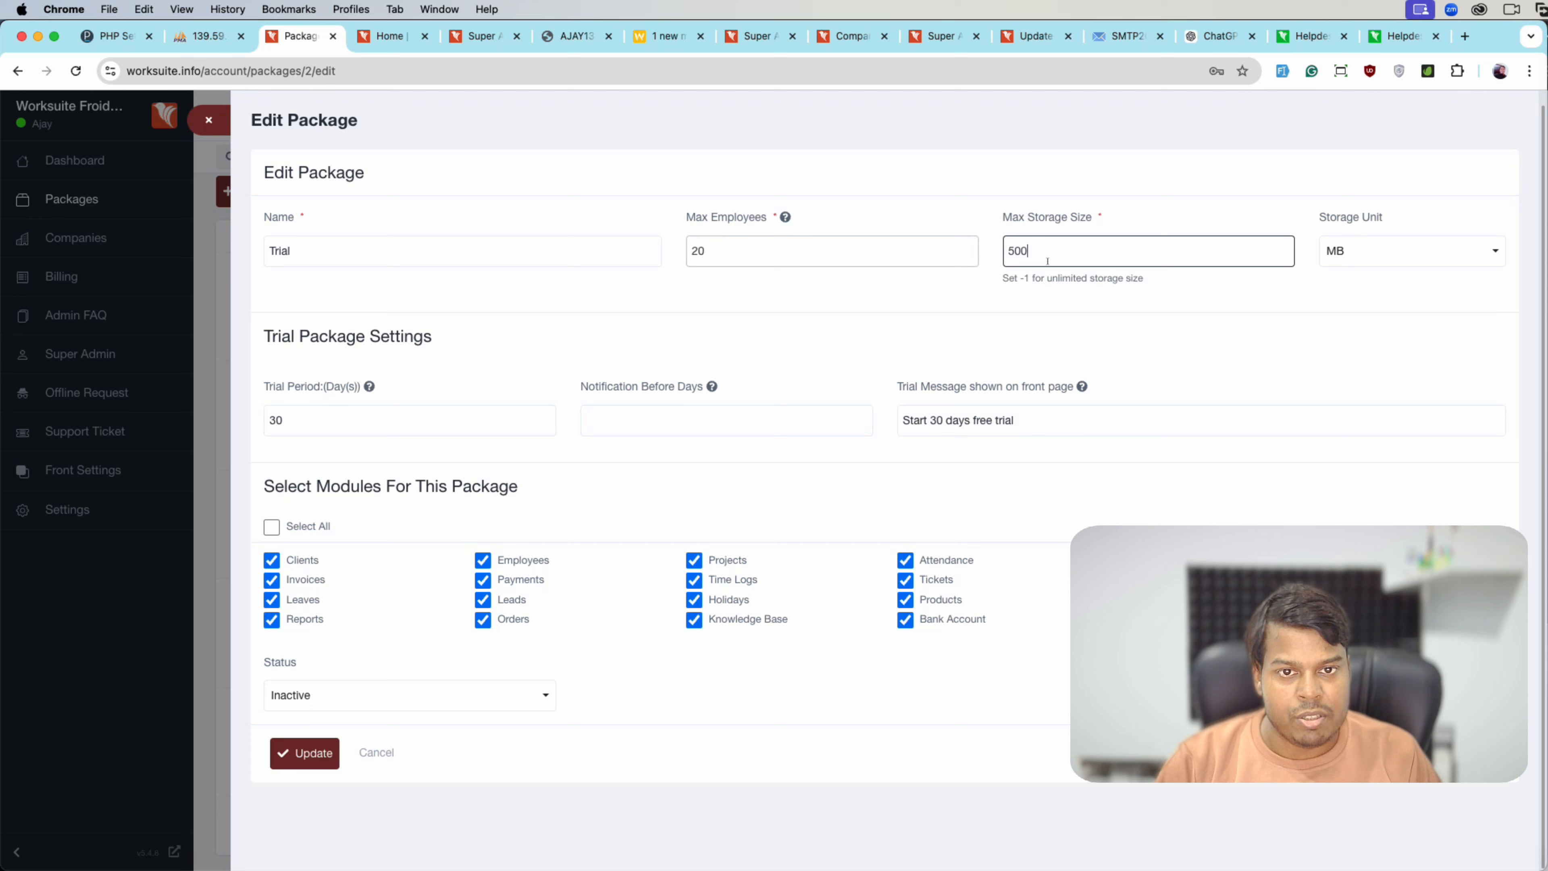
- Set the trial period to 3 days and notification before days to 1
click(320, 428)
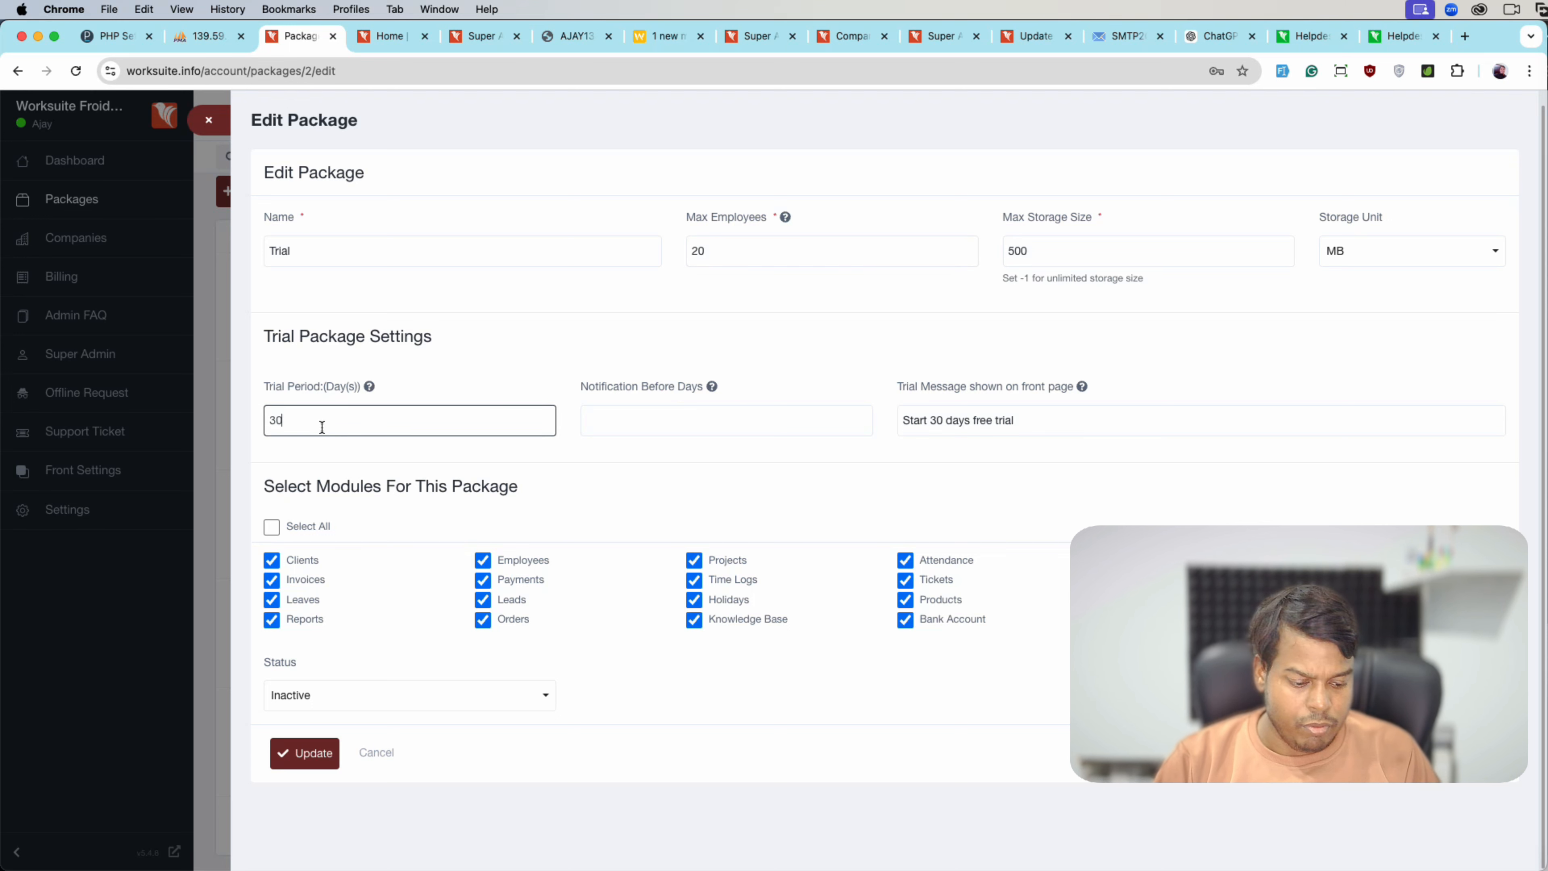
key(BackSpace)
click(634, 420)
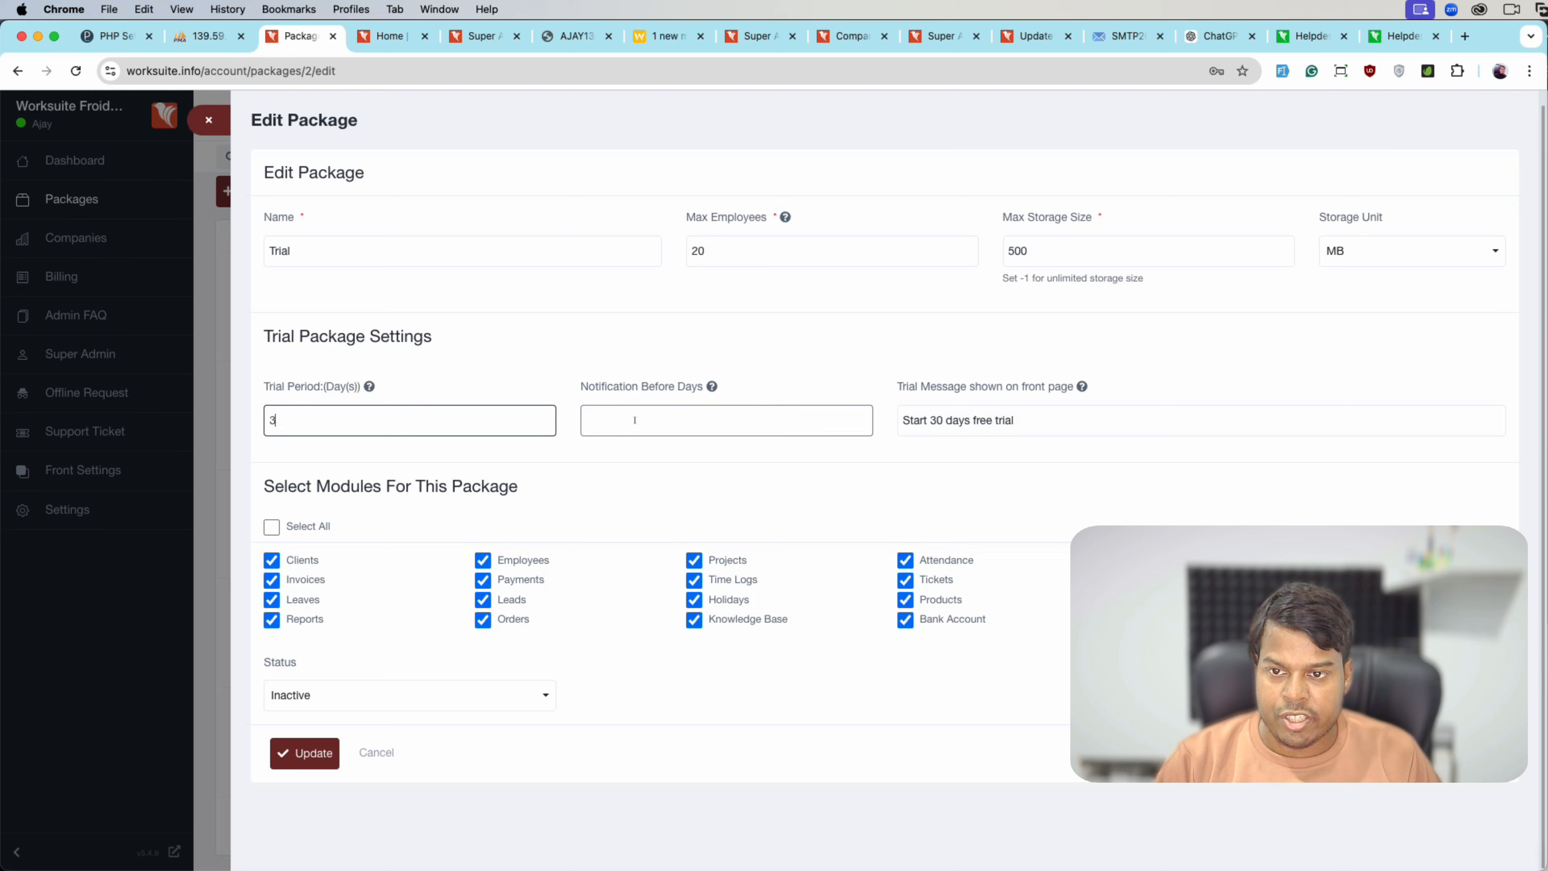
click(638, 457)
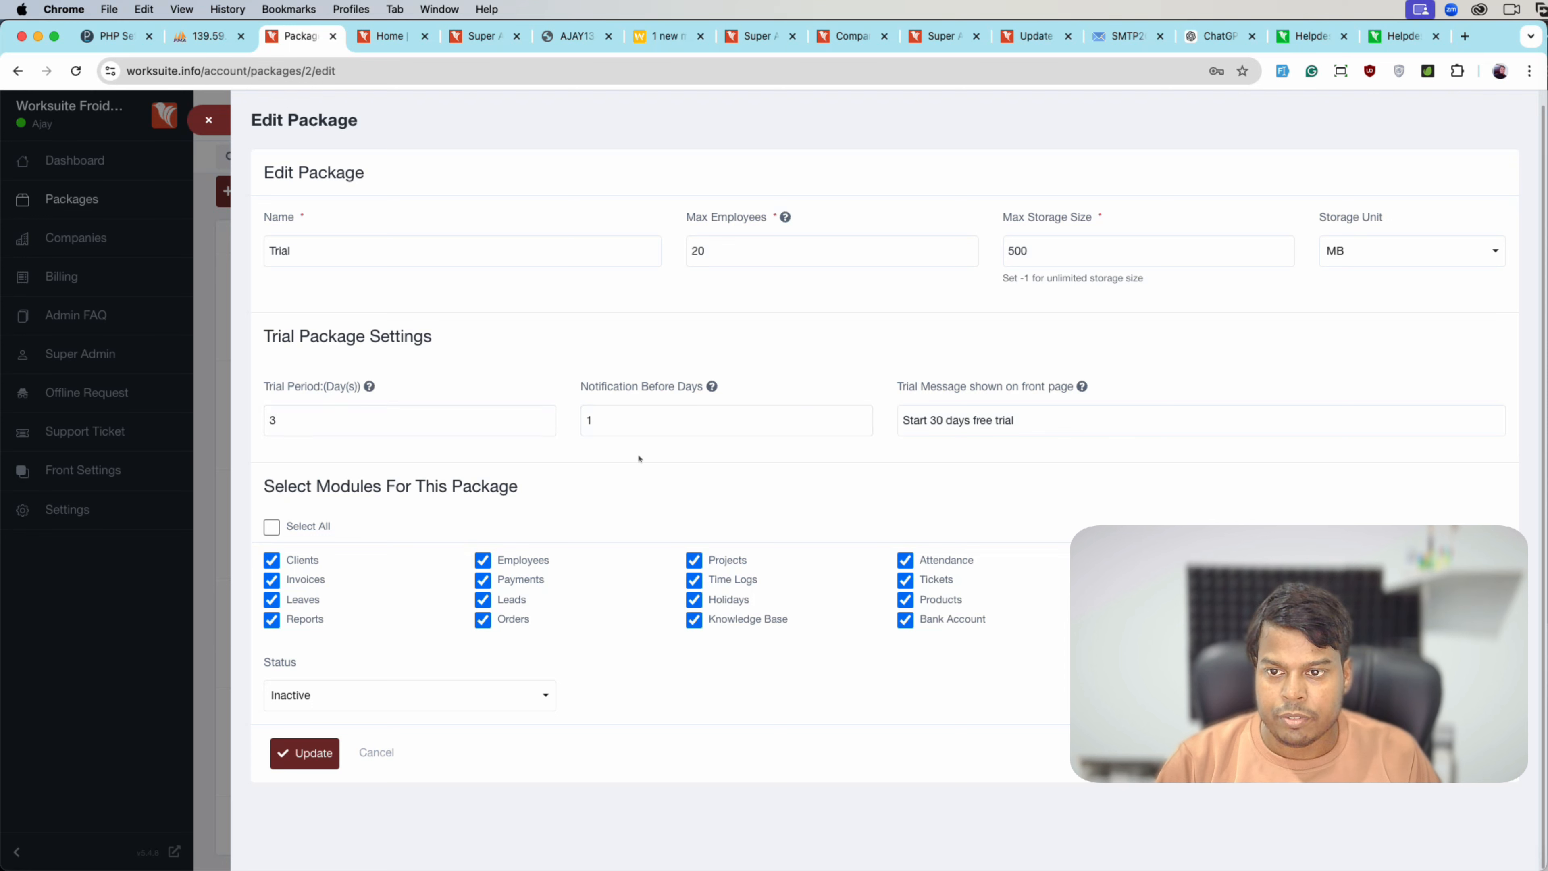
click(624, 431)
click(623, 441)
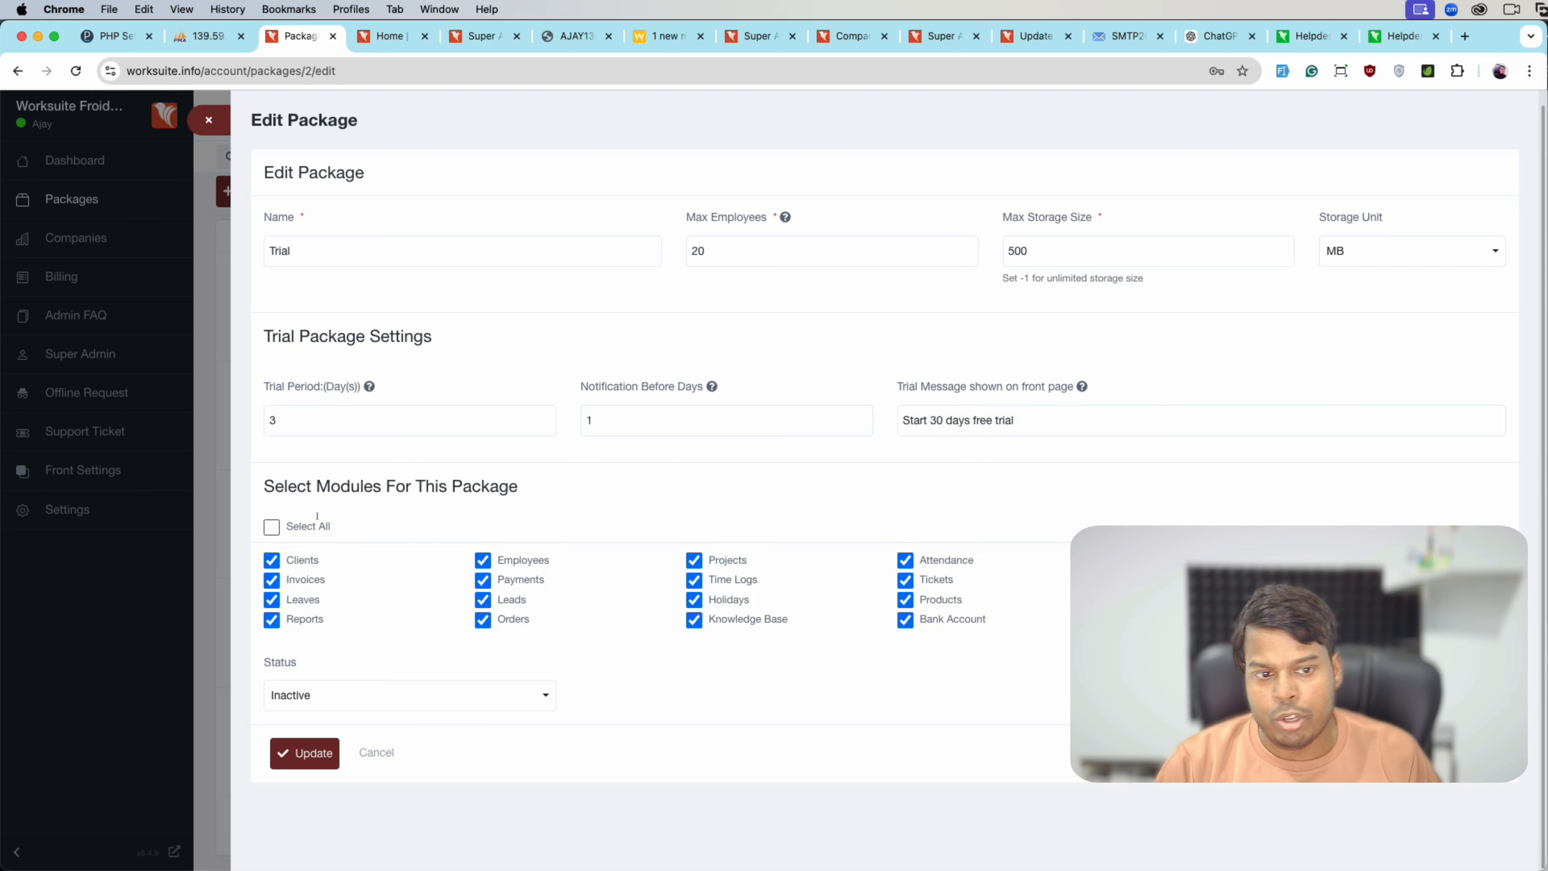
- Include all modules, set the status to Active, and save the Trial package
click(271, 527)
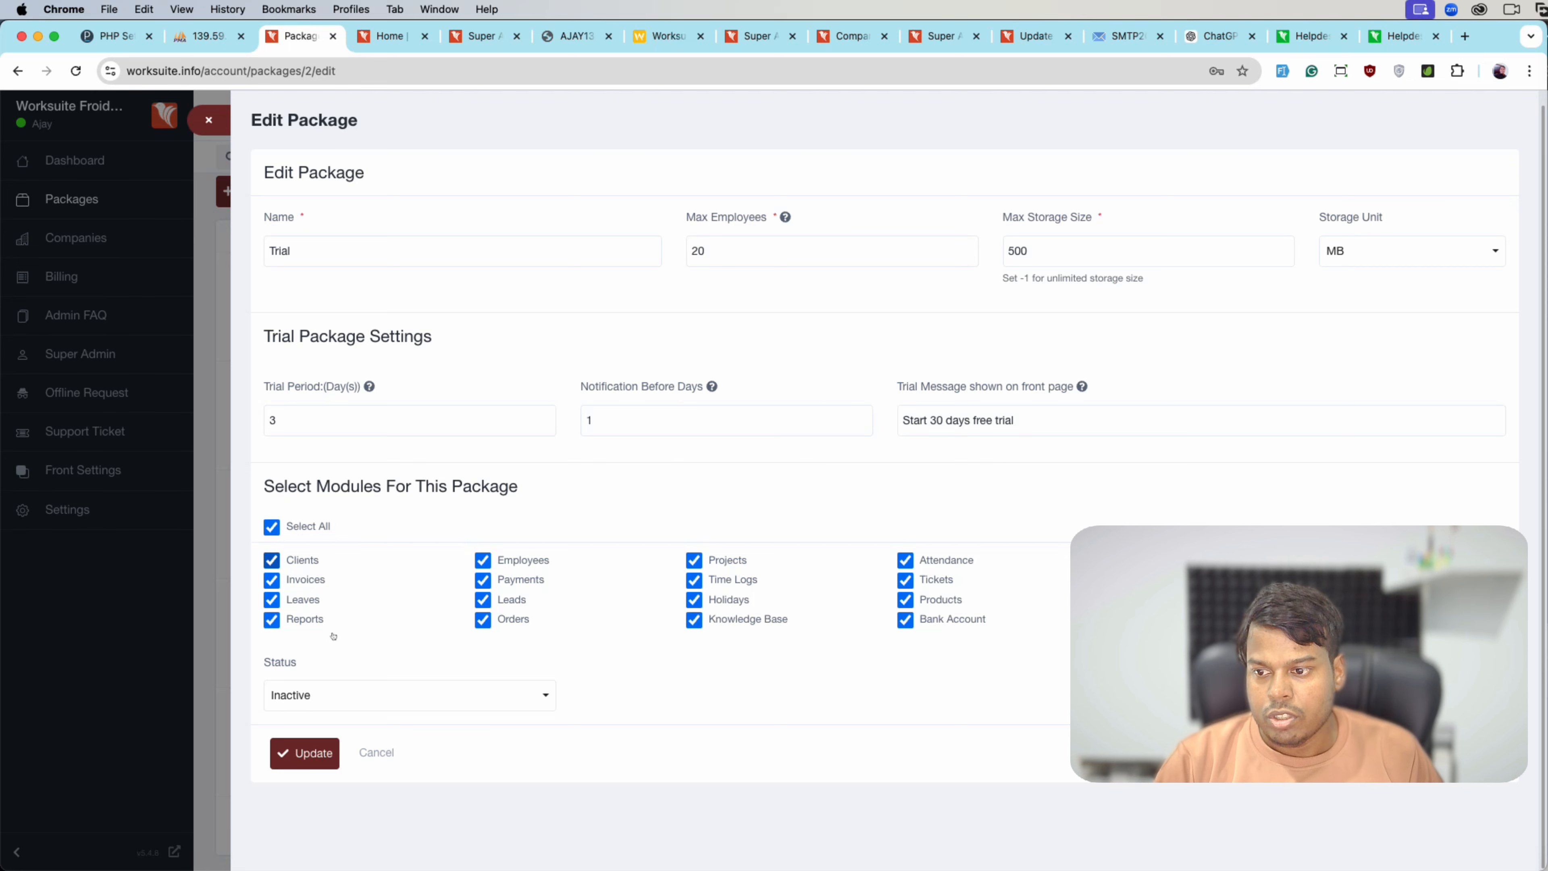
click(339, 696)
click(328, 736)
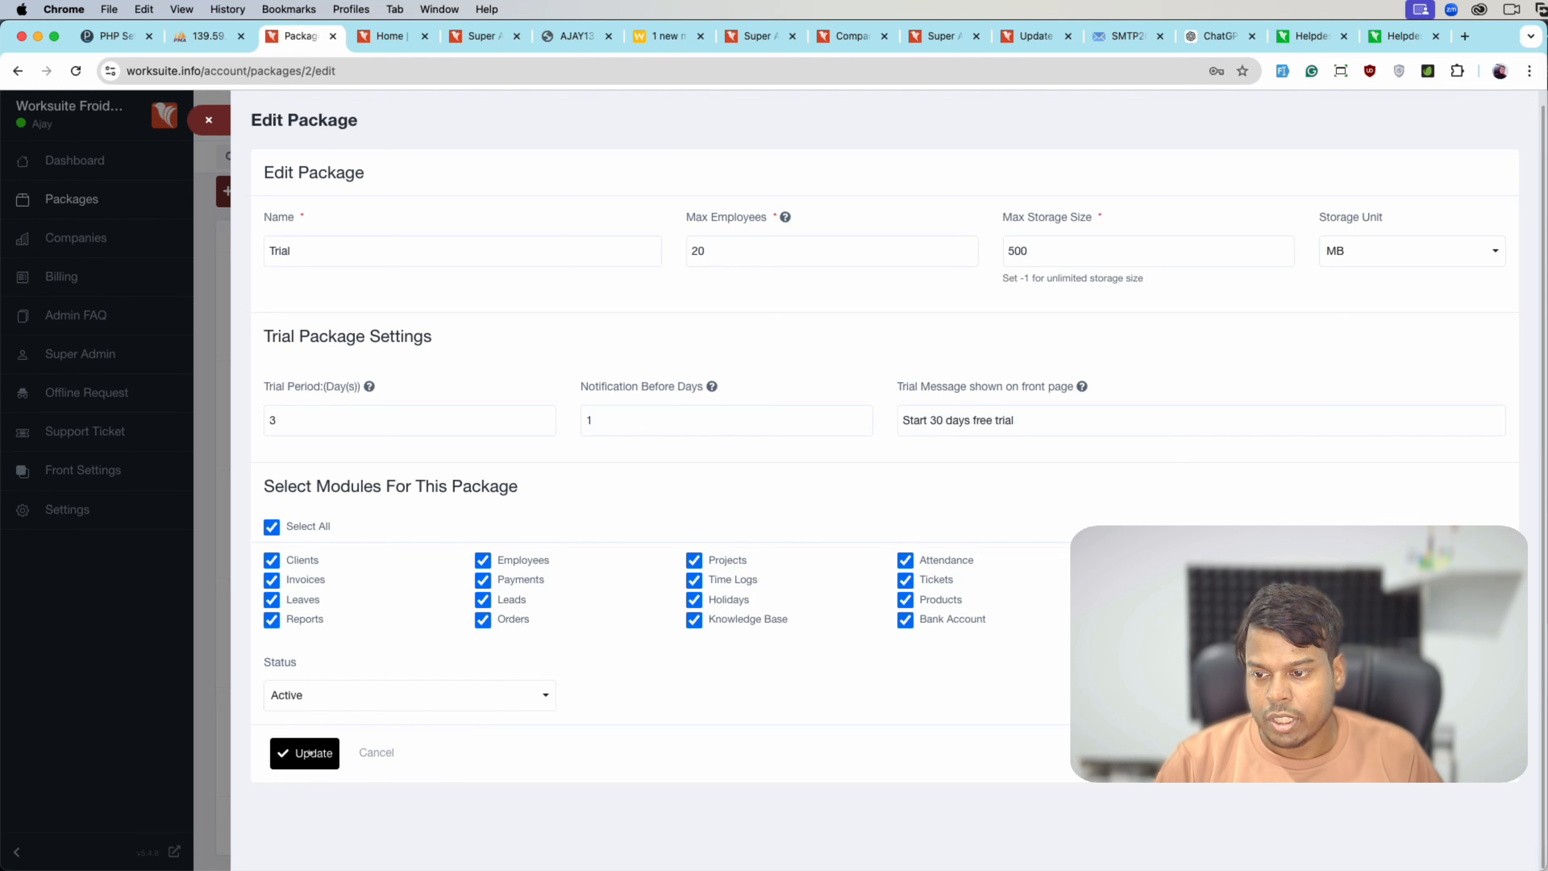
click(310, 753)
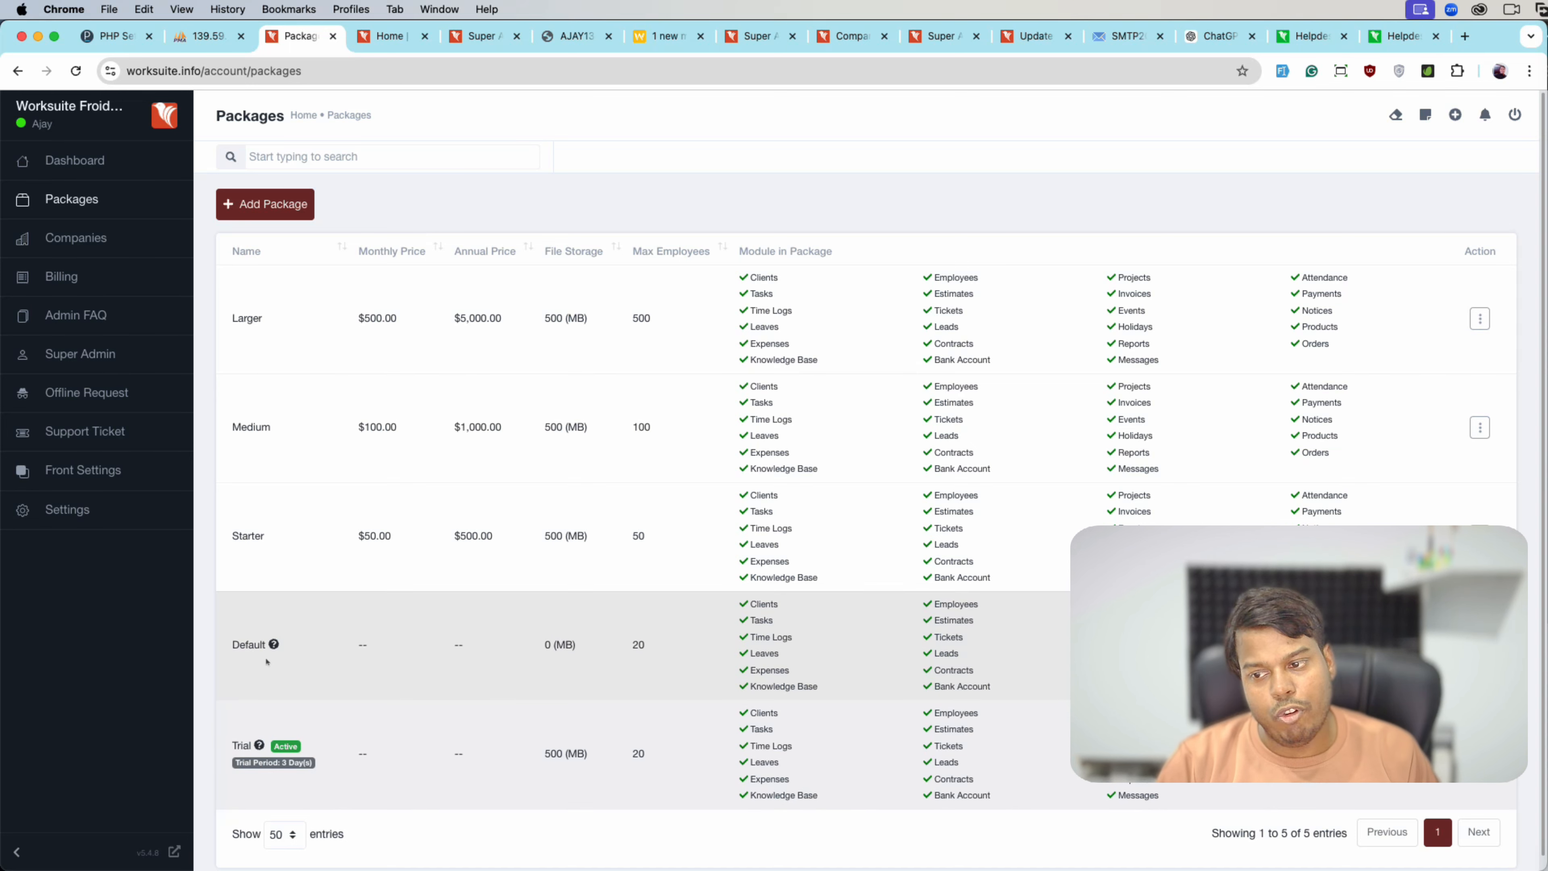
- Uncheck Clients, Leaves, Leads, Holidays and Products in the Default package and save it
click(477, 647)
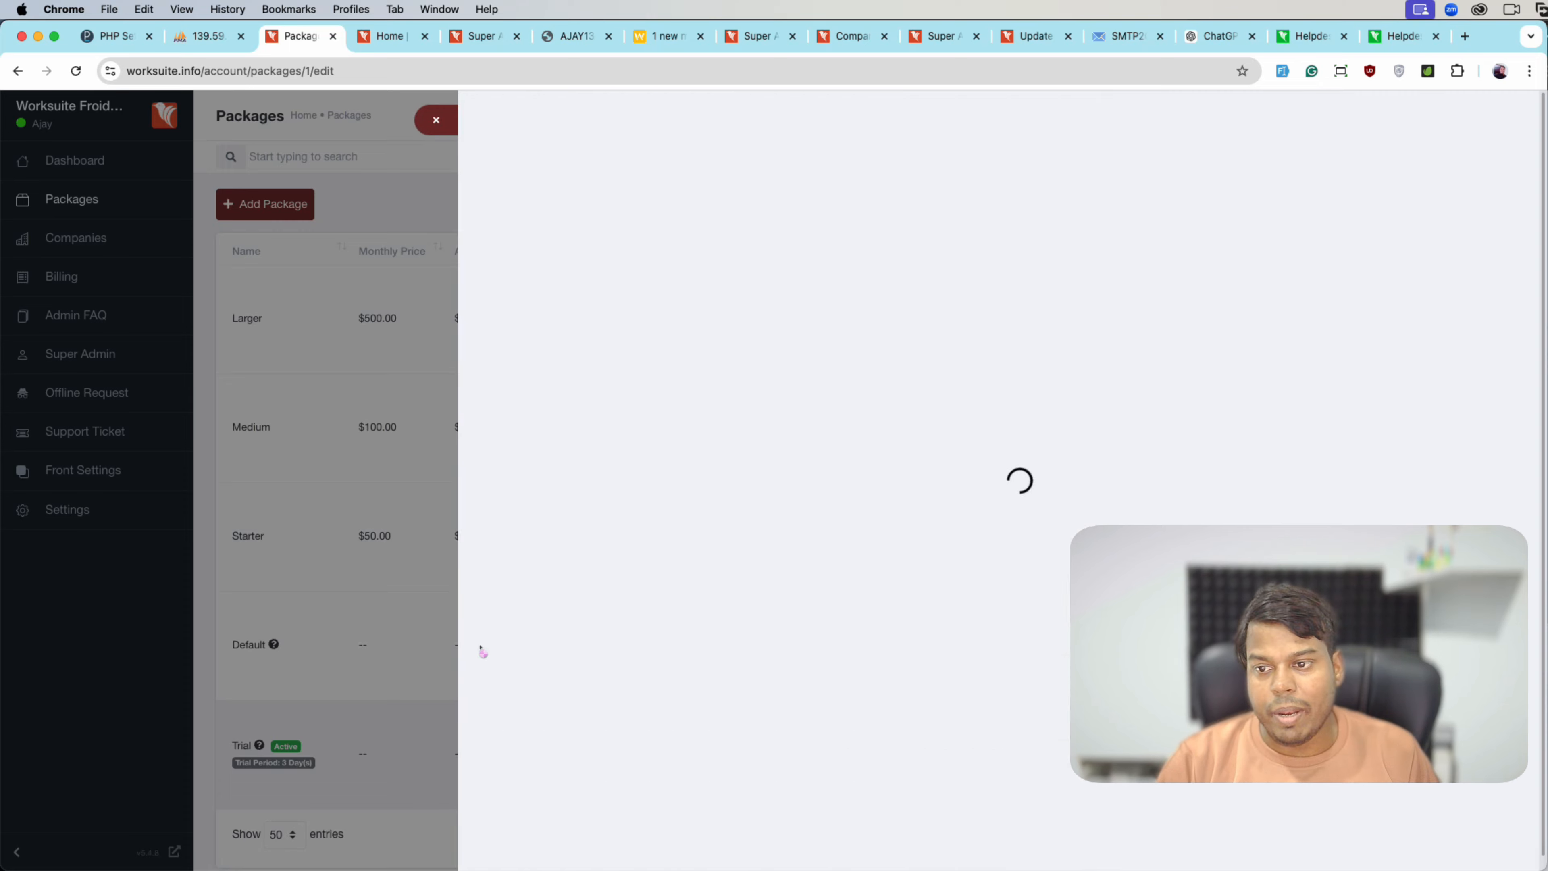
click(299, 589)
click(272, 627)
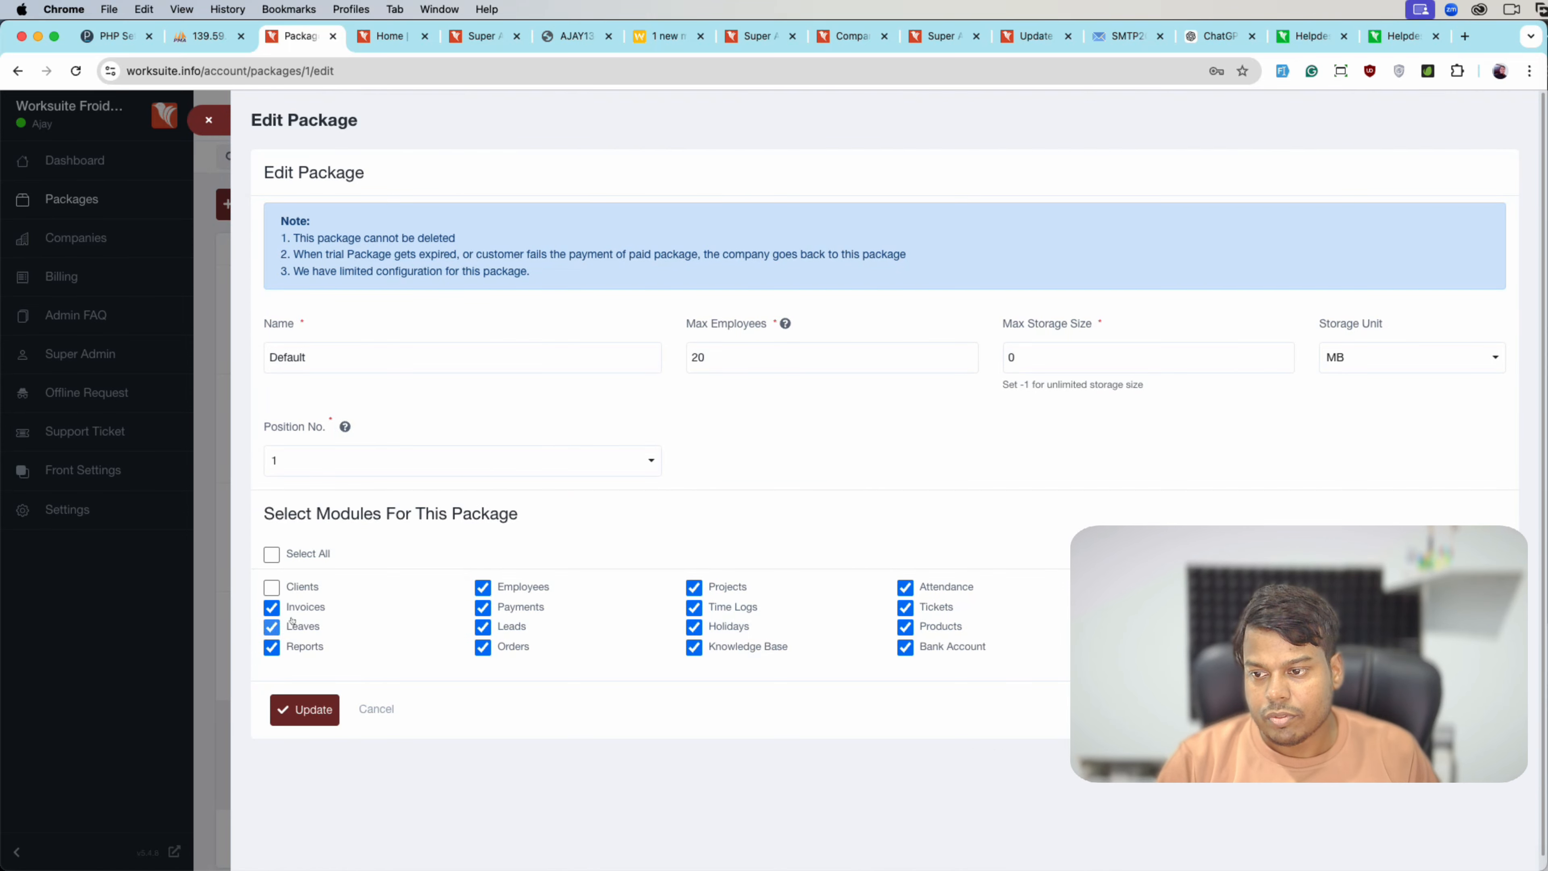
click(482, 627)
click(694, 627)
click(928, 627)
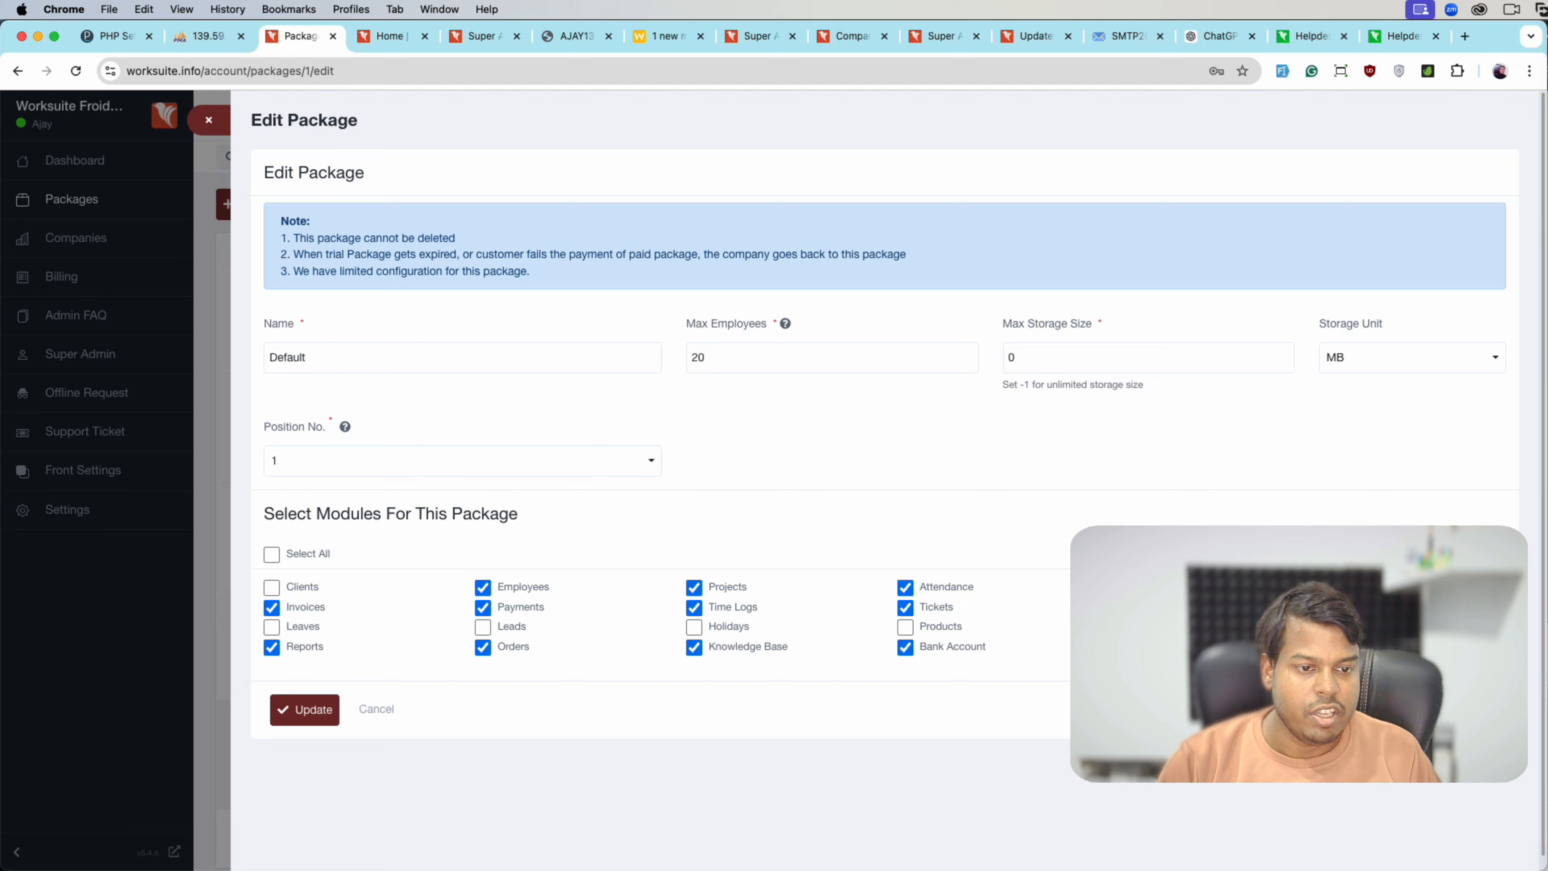
click(305, 709)
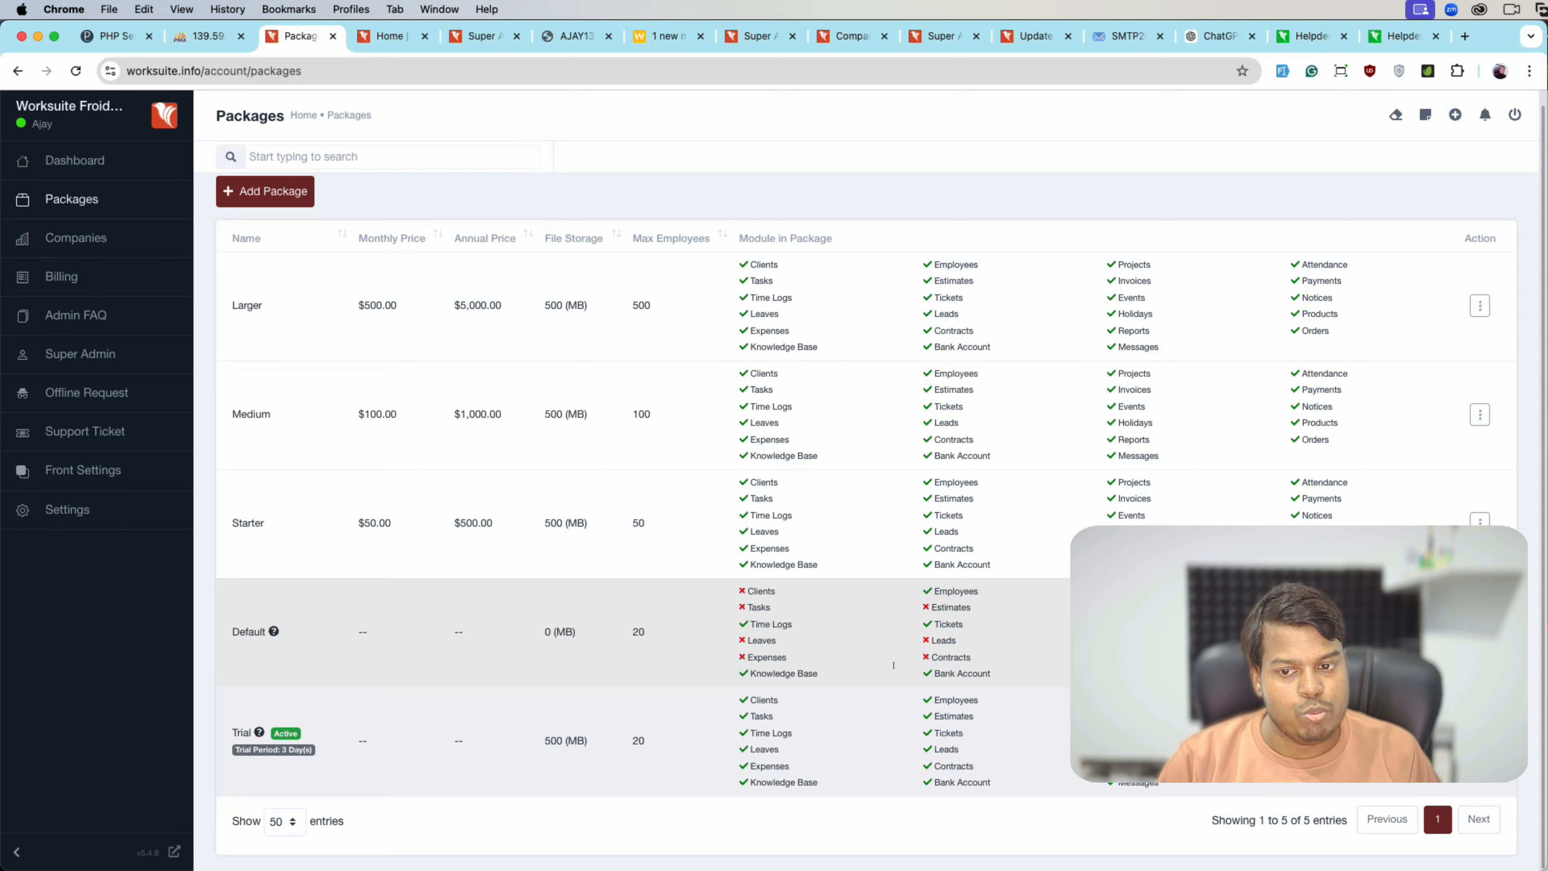
scroll(894, 668, up, 1)
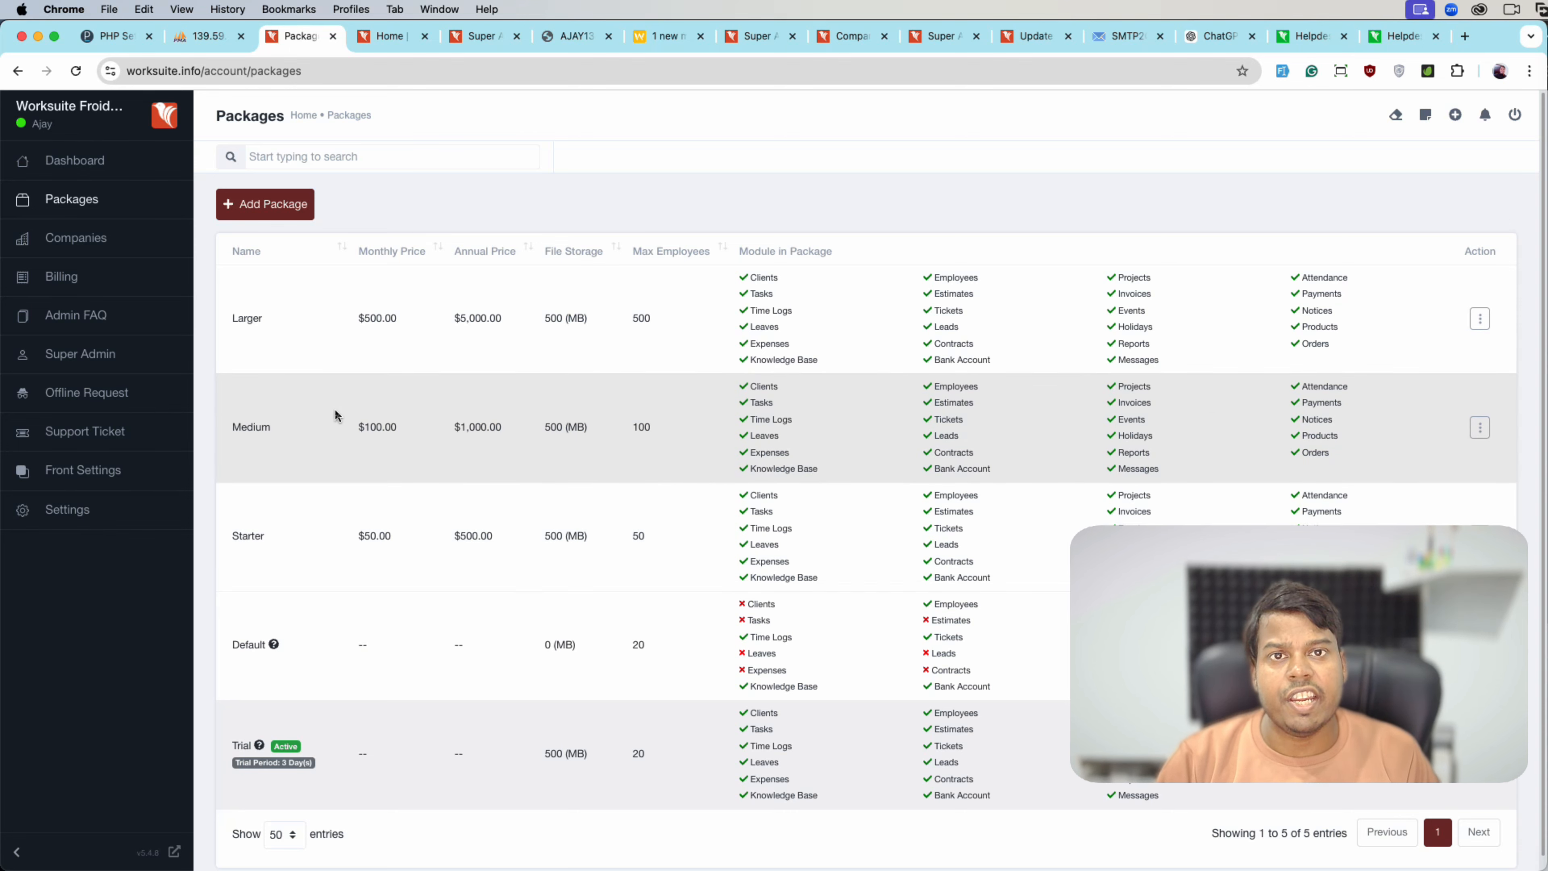
- Discard a new package form and find Payment Credentials by searching 'pay' in settings
click(300, 205)
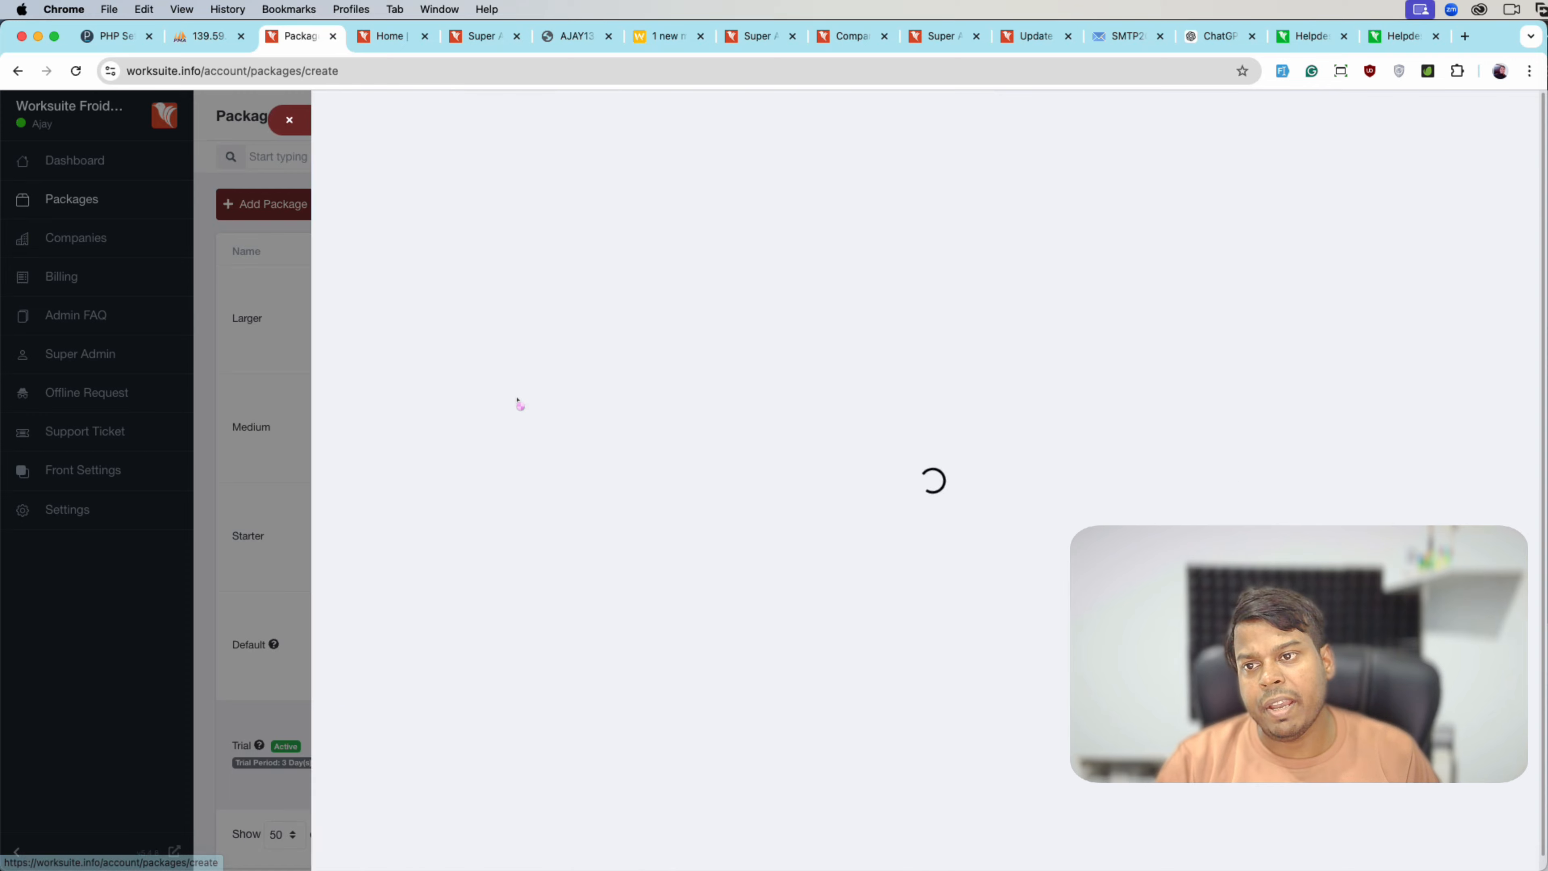
click(173, 467)
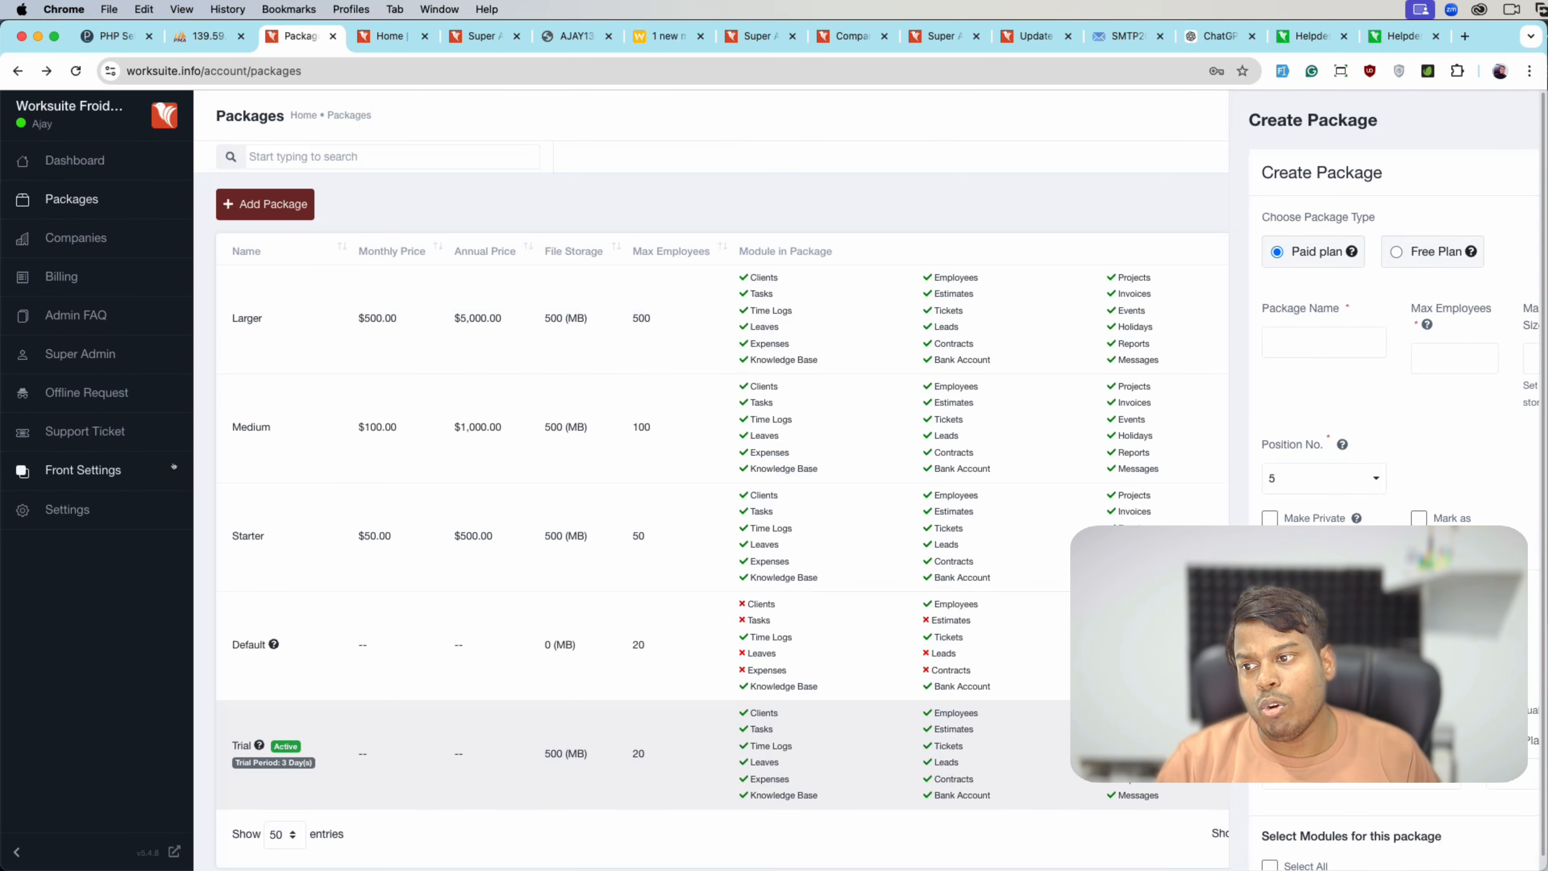
click(122, 507)
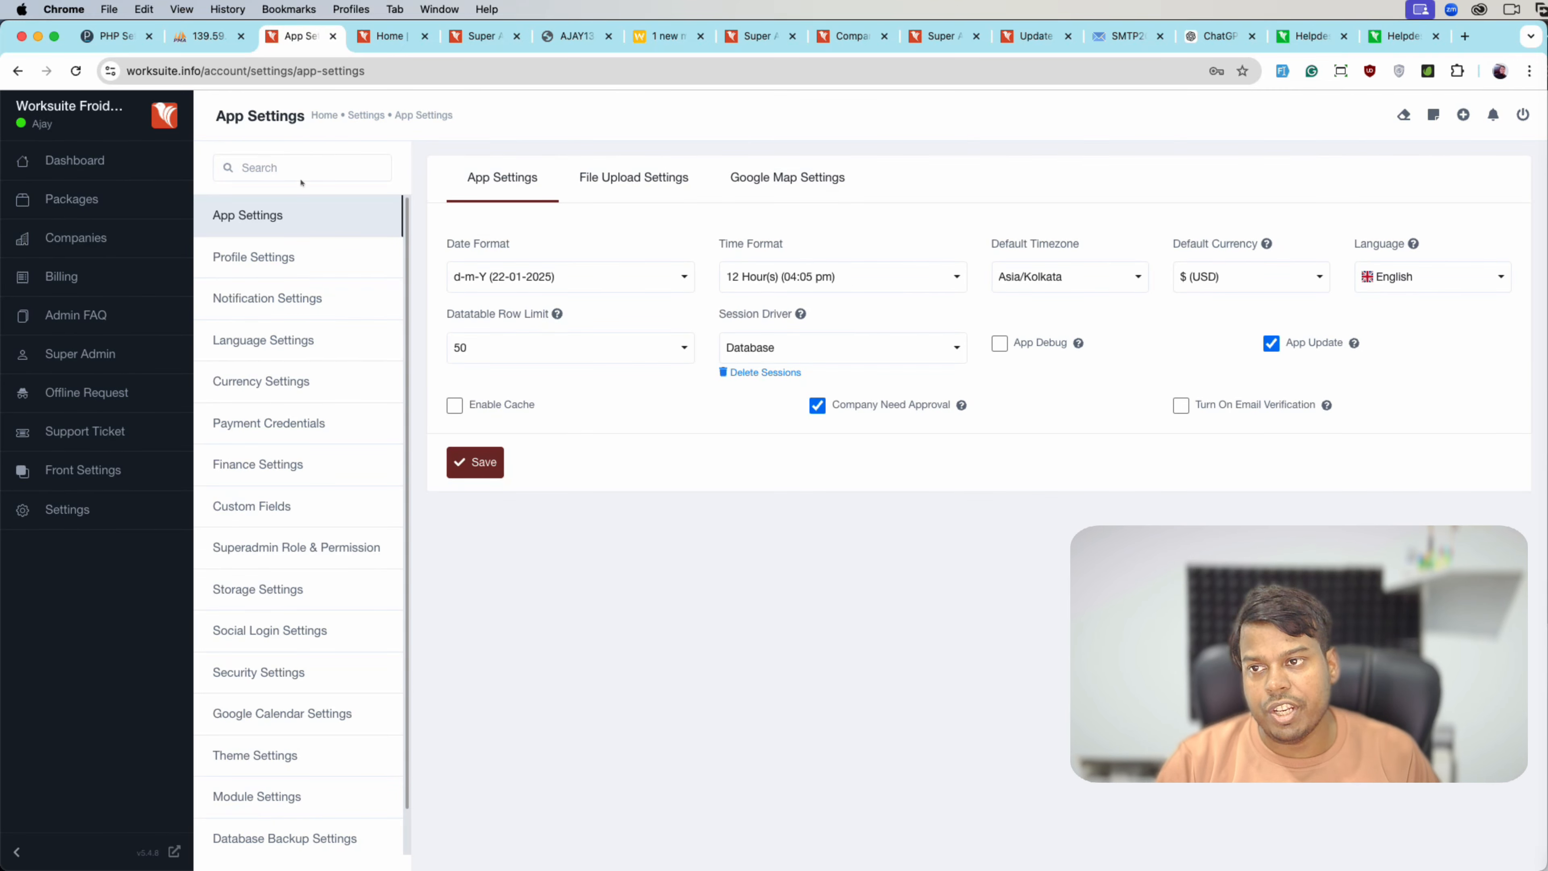
click(302, 174)
text(pay)
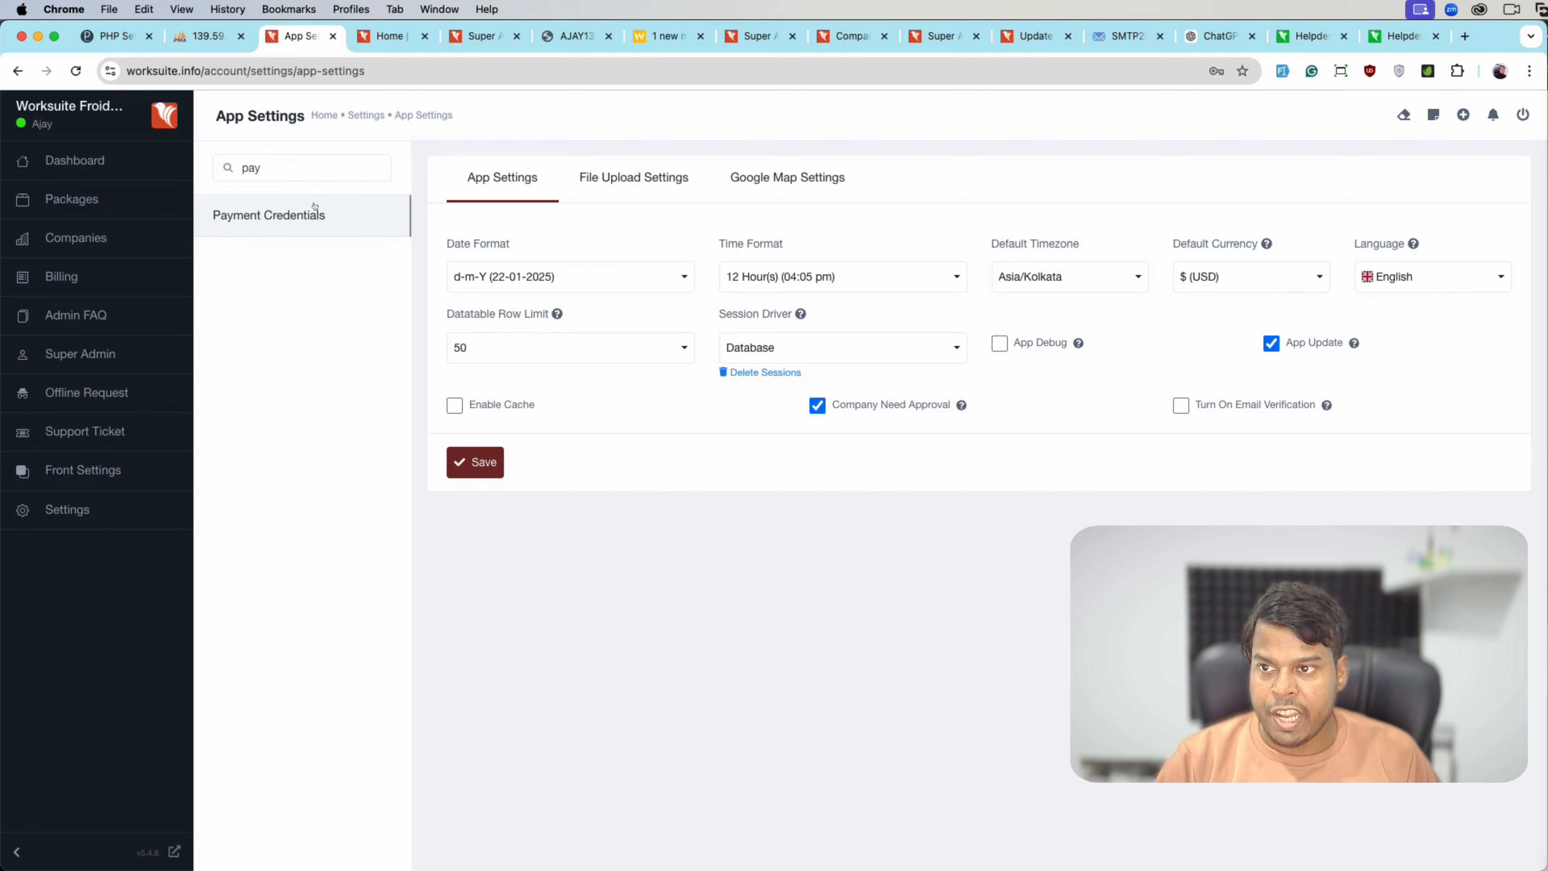
click(307, 214)
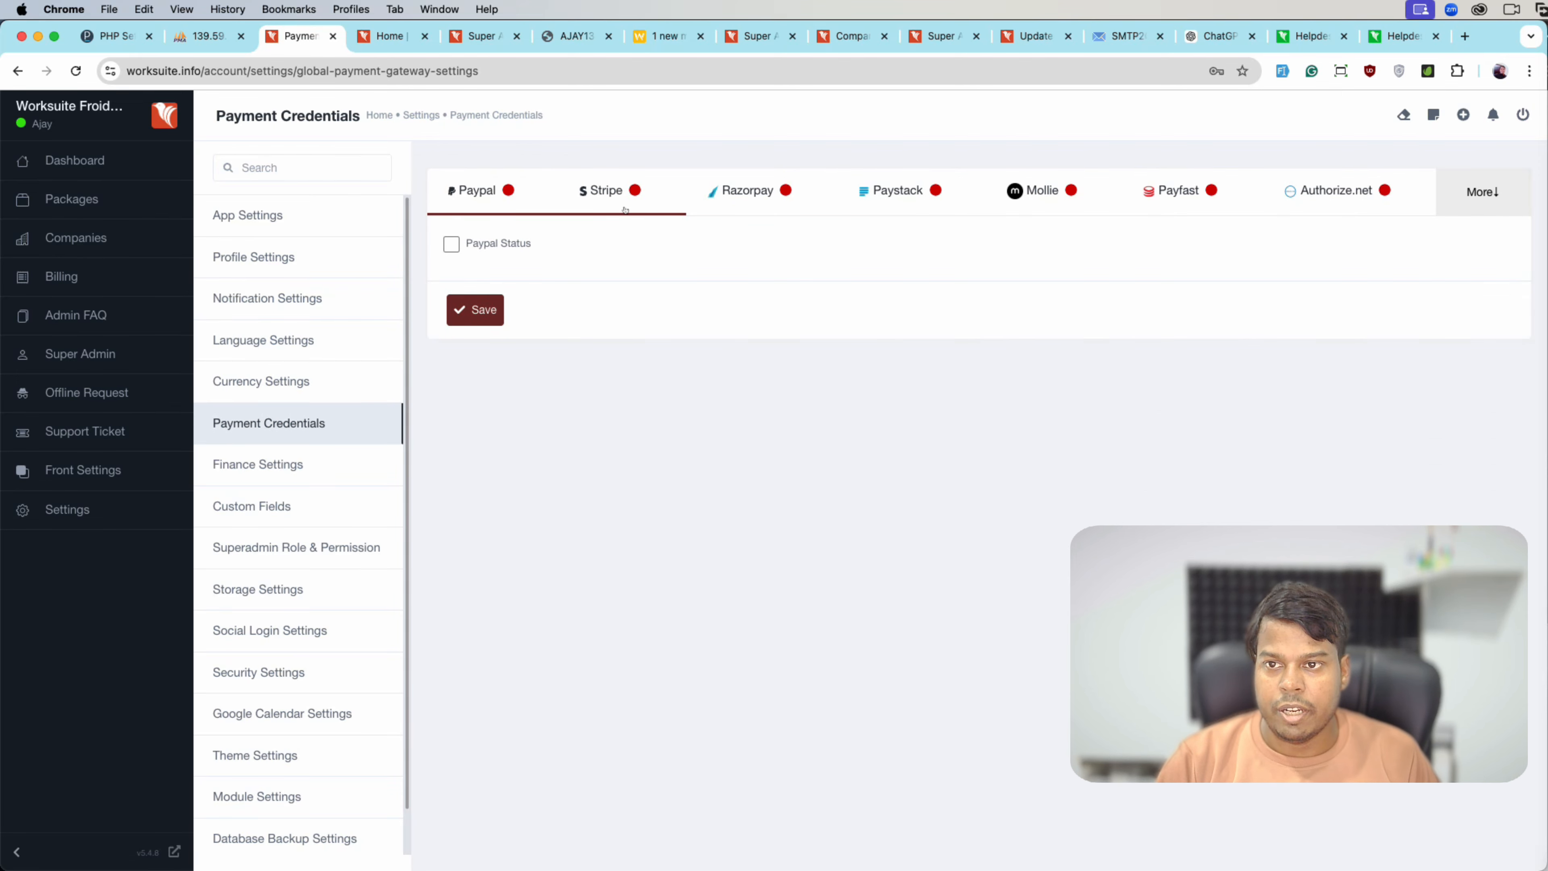
- Enable the Razorpay gateway with the Test environment selected
click(749, 208)
click(451, 244)
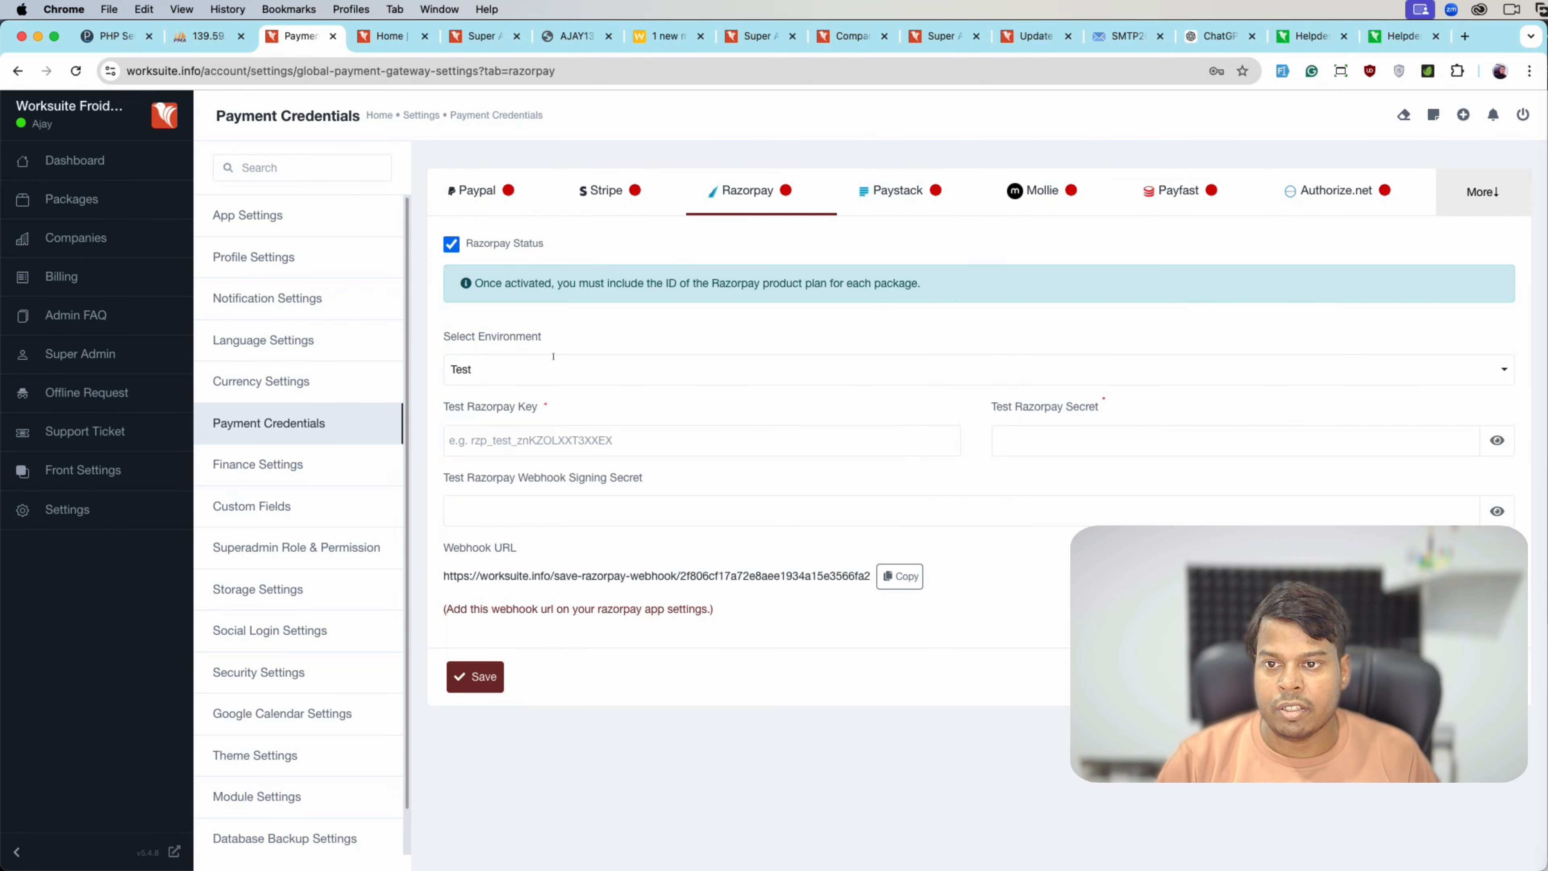
click(556, 371)
click(518, 437)
click(537, 369)
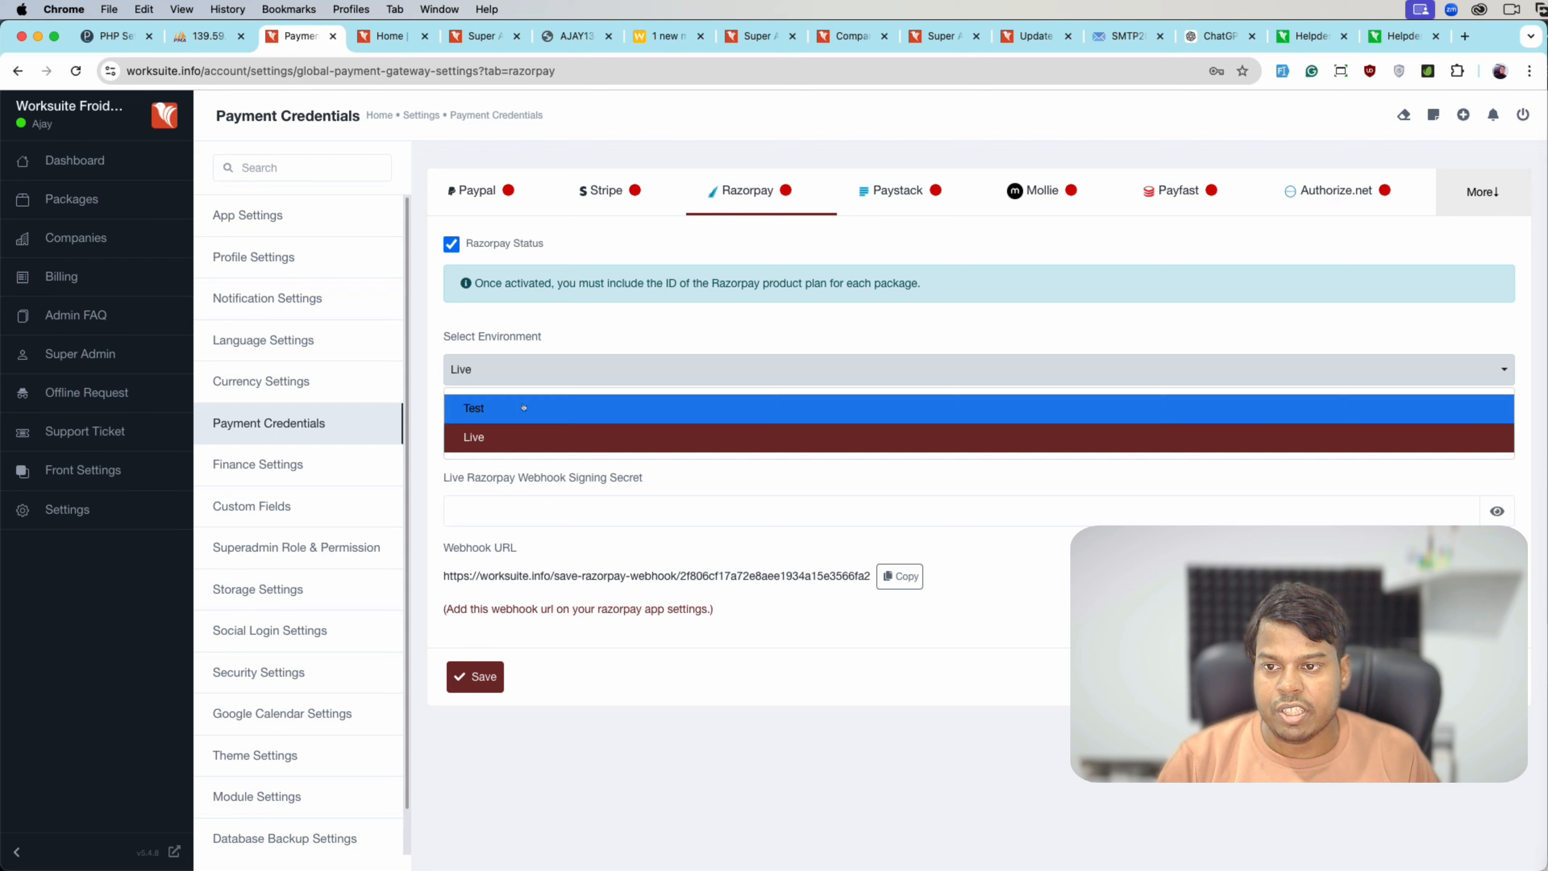
click(792, 408)
- Enter the test Razorpay key, secret and webhook secret, save, and return to Packages
click(817, 441)
text(adas)
click(1110, 448)
text(•••••)
click(644, 502)
text(•••••)
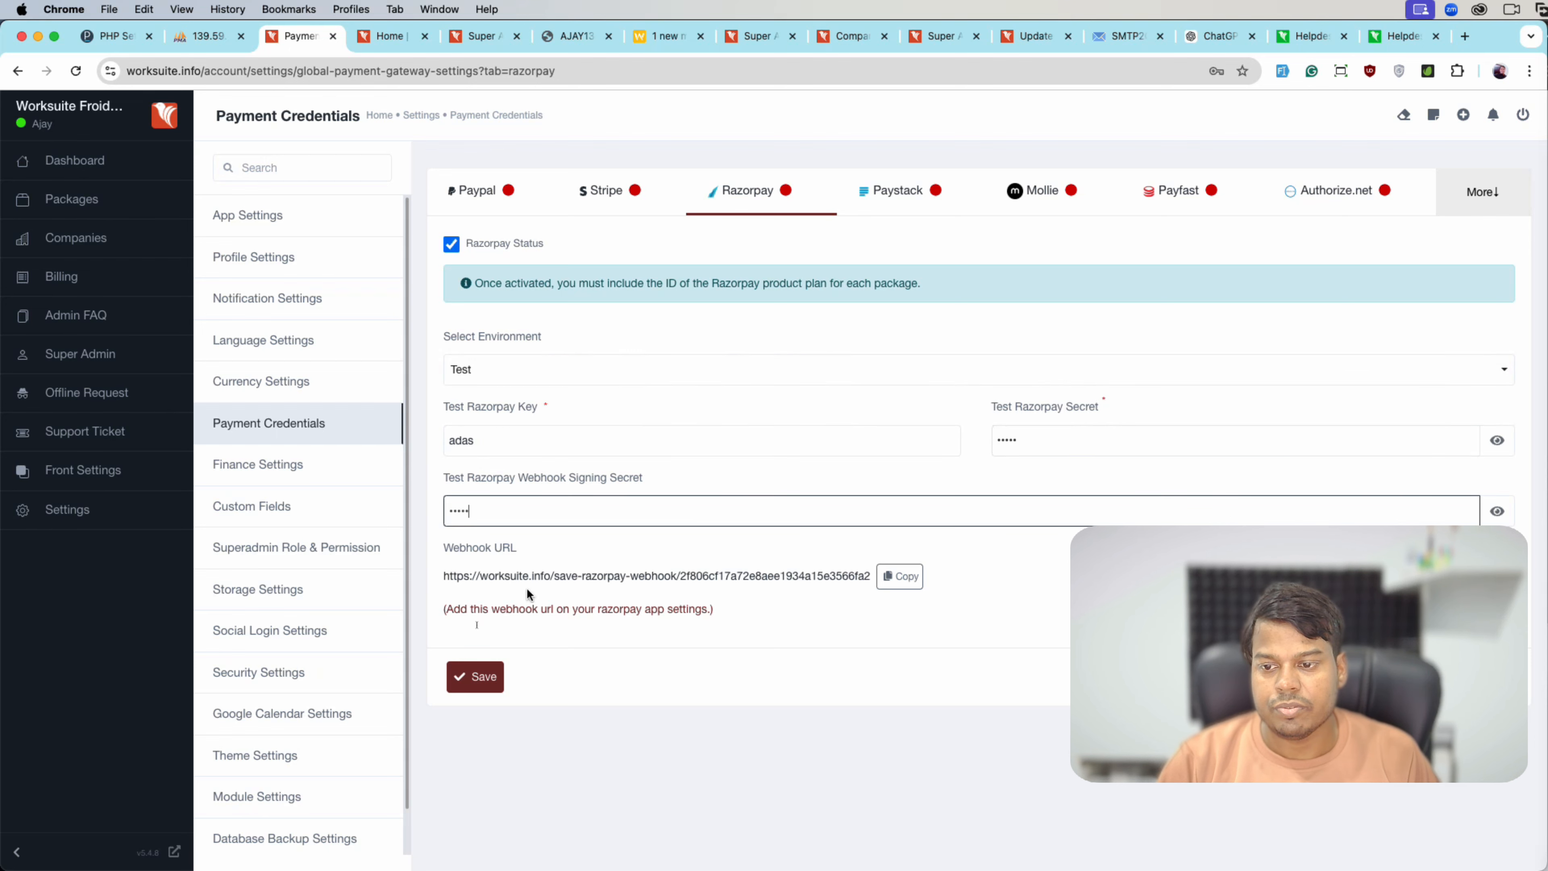
click(474, 668)
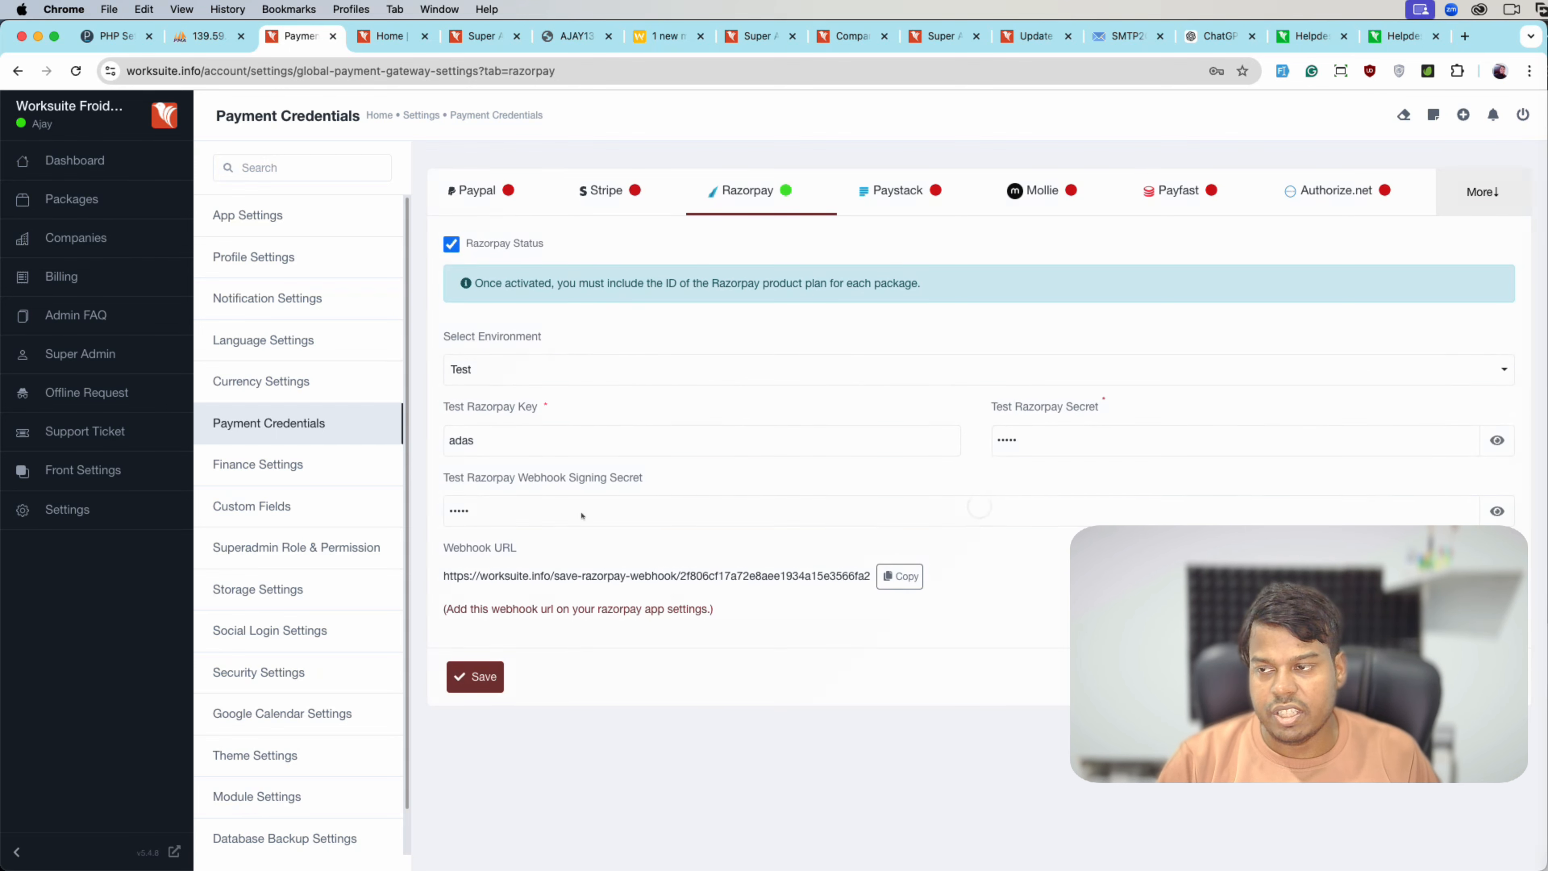
click(71, 199)
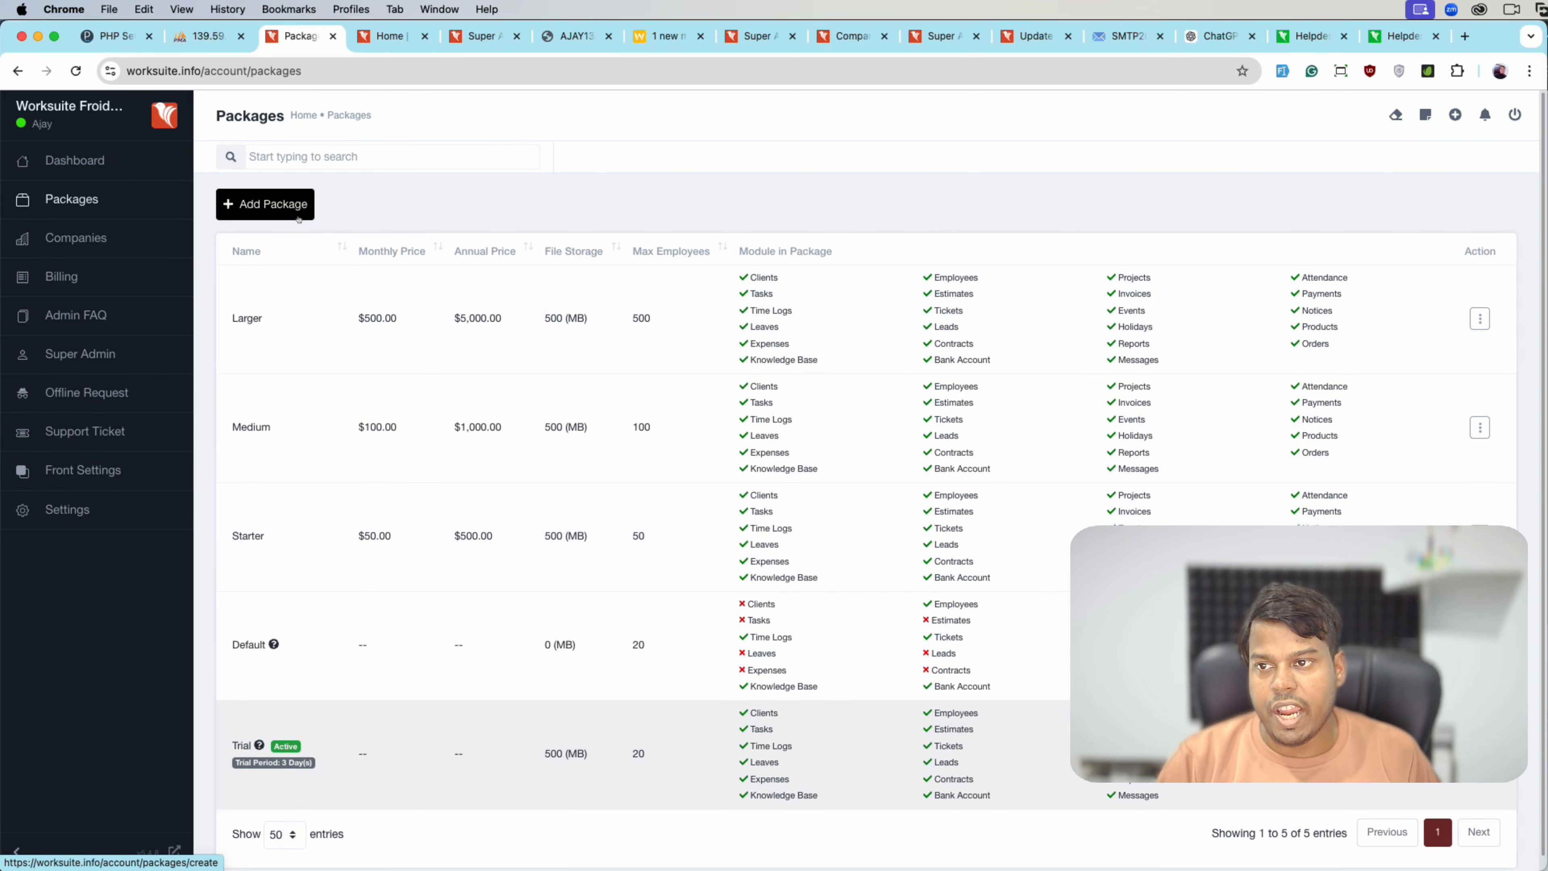
- Open the Add Package form and close it without entering anything
click(298, 219)
click(331, 353)
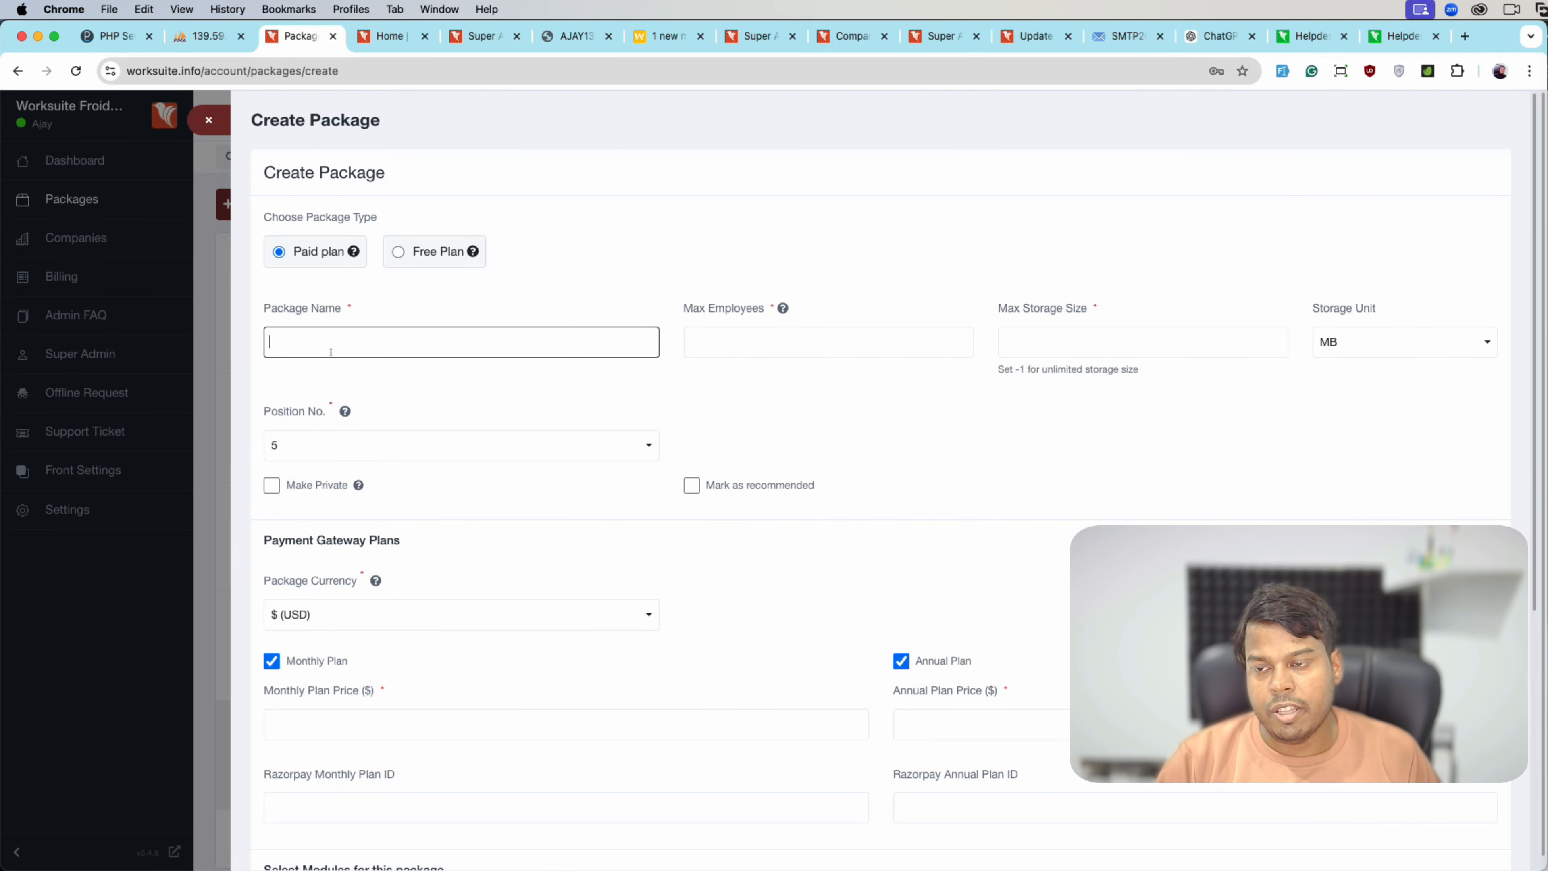
click(207, 119)
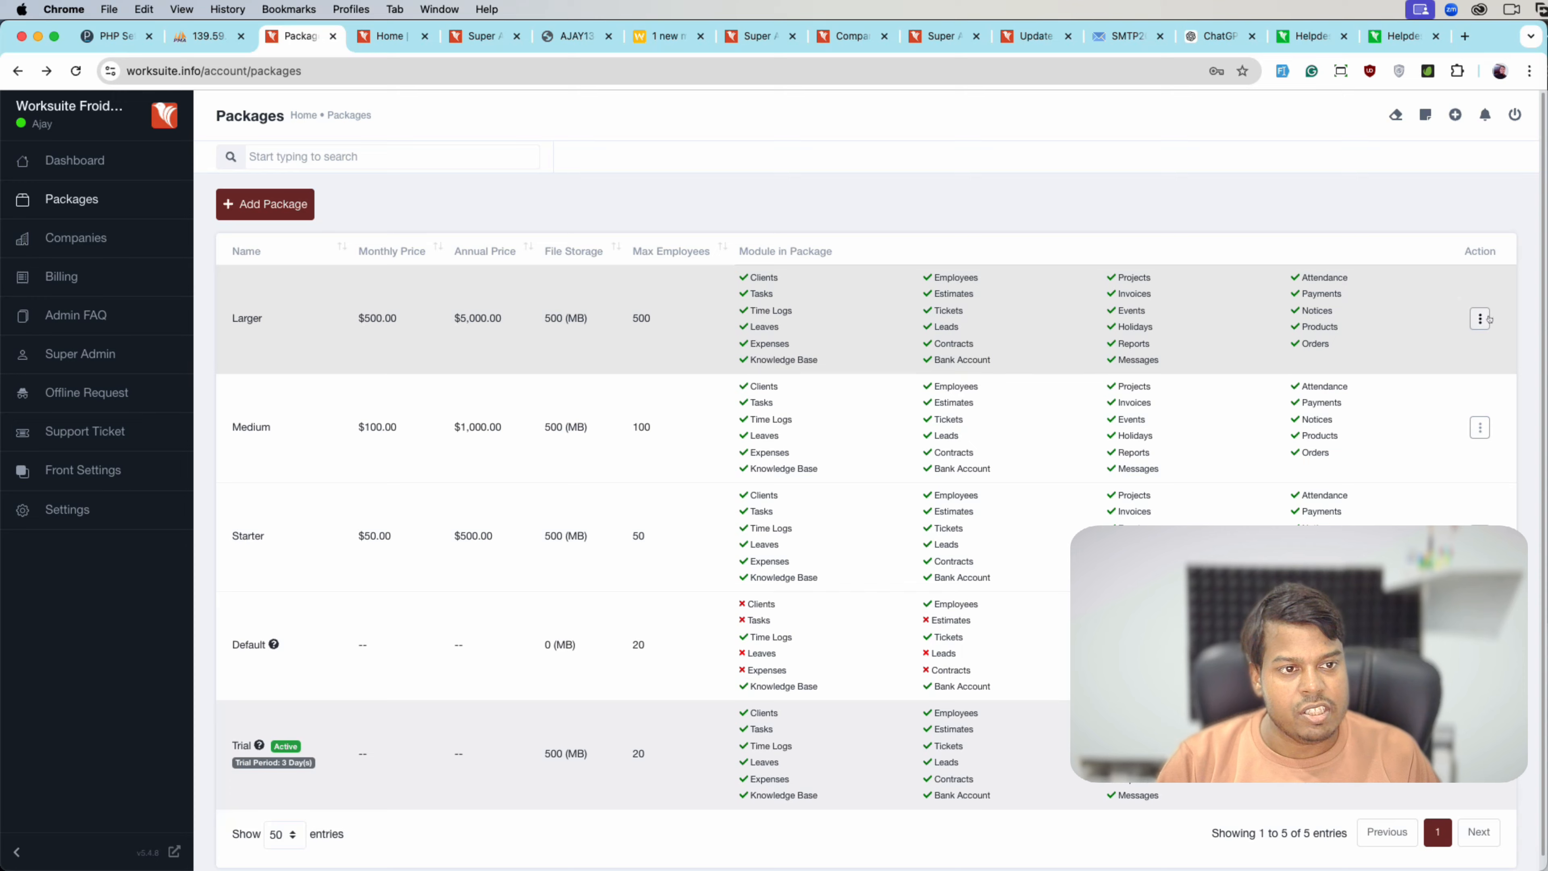
- Open the Larger package's edit form and review its name, max employees and storage fields
click(1481, 318)
click(1408, 350)
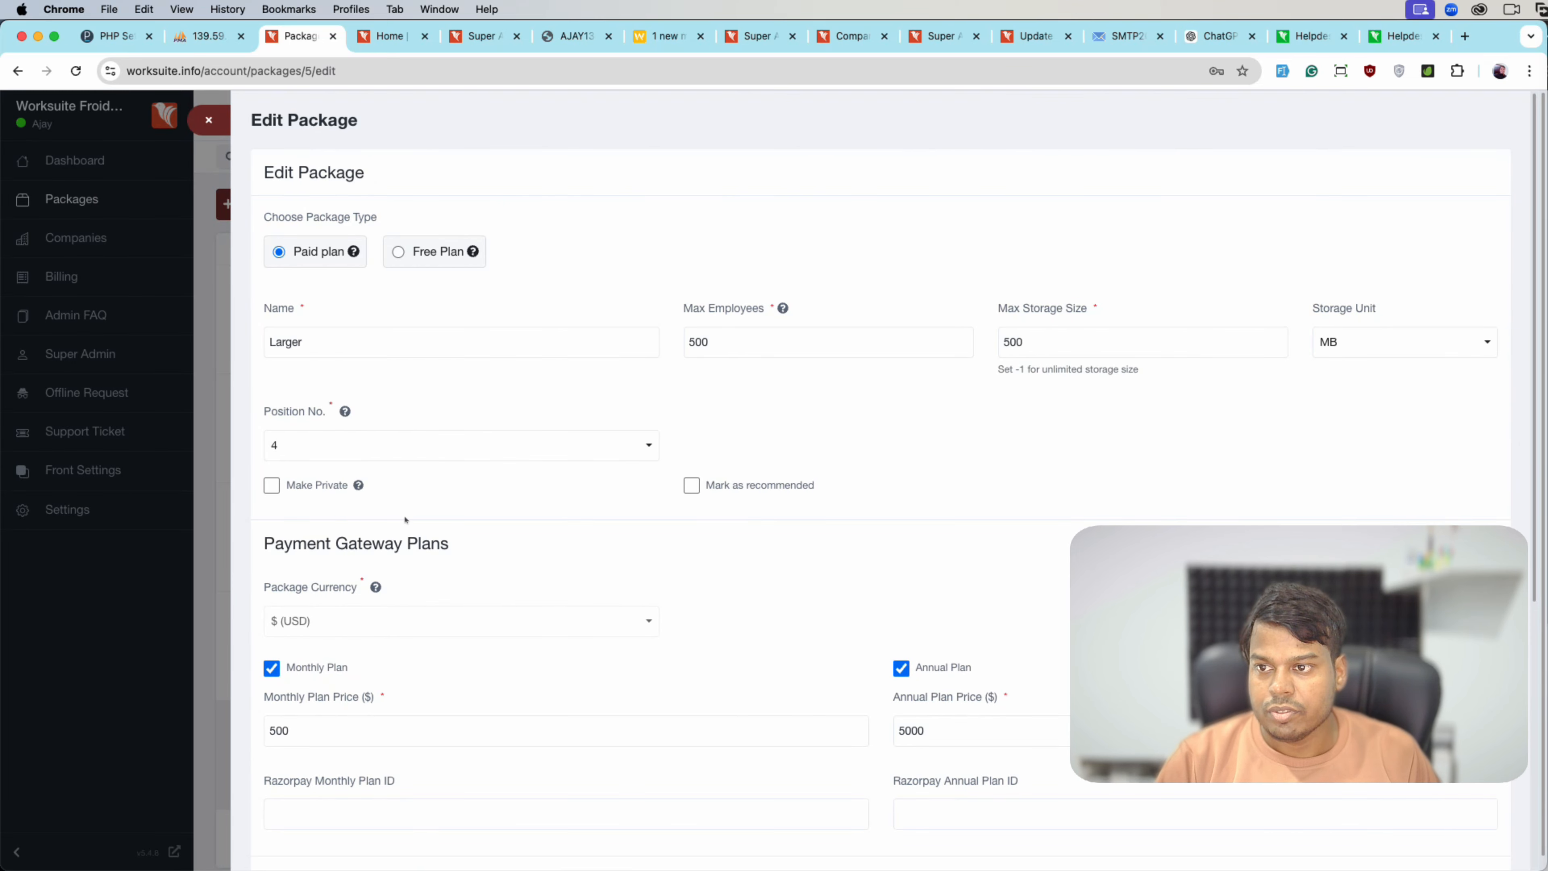
scroll(404, 519, down, 5)
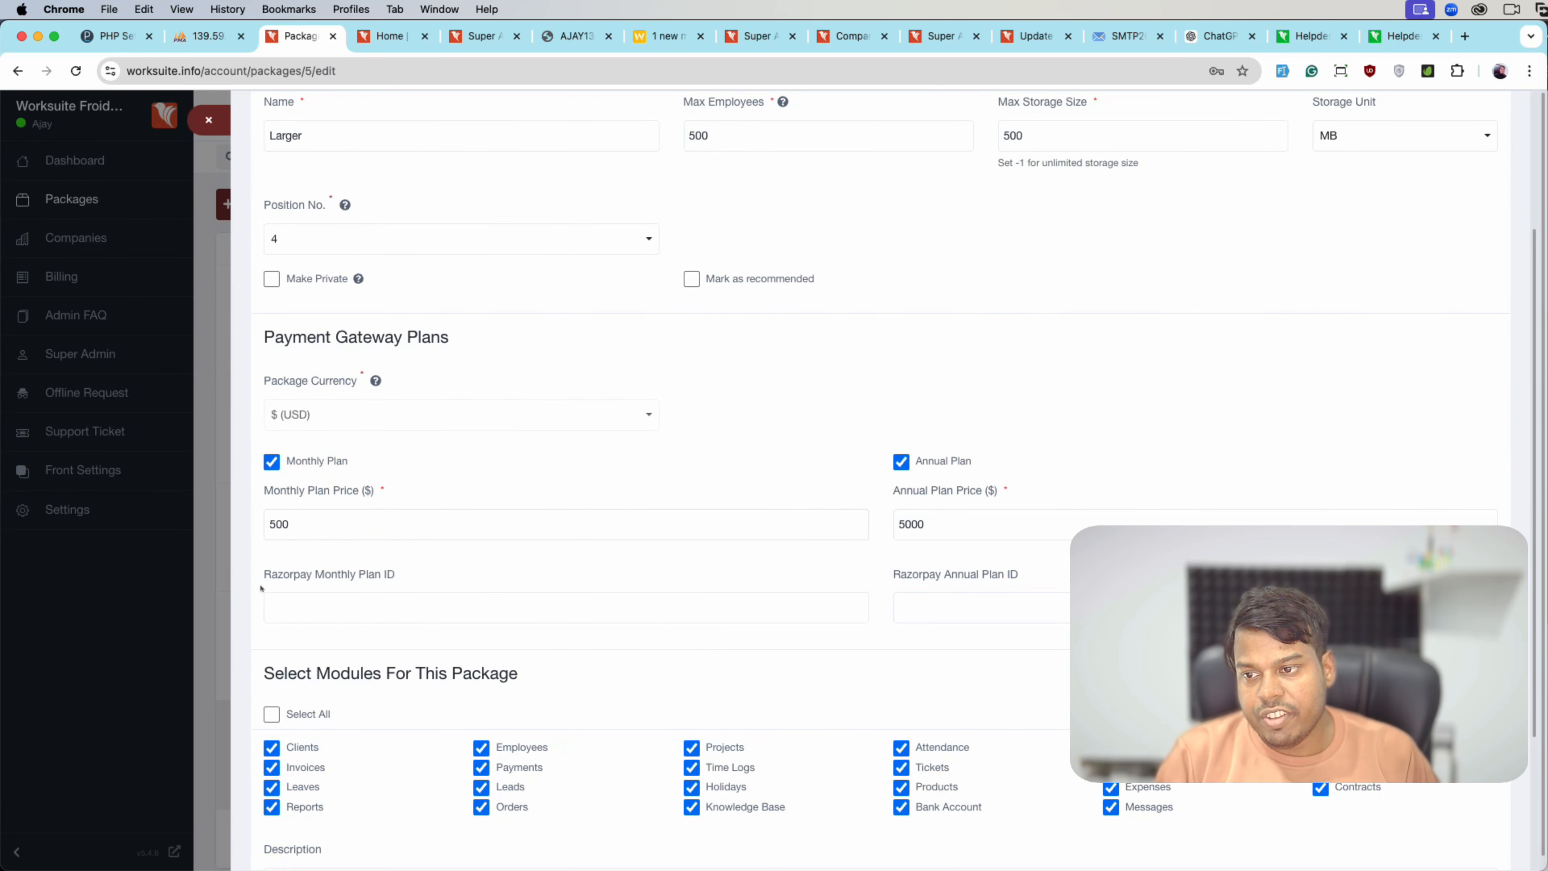
scroll(304, 345, up, 5)
click(427, 342)
click(739, 342)
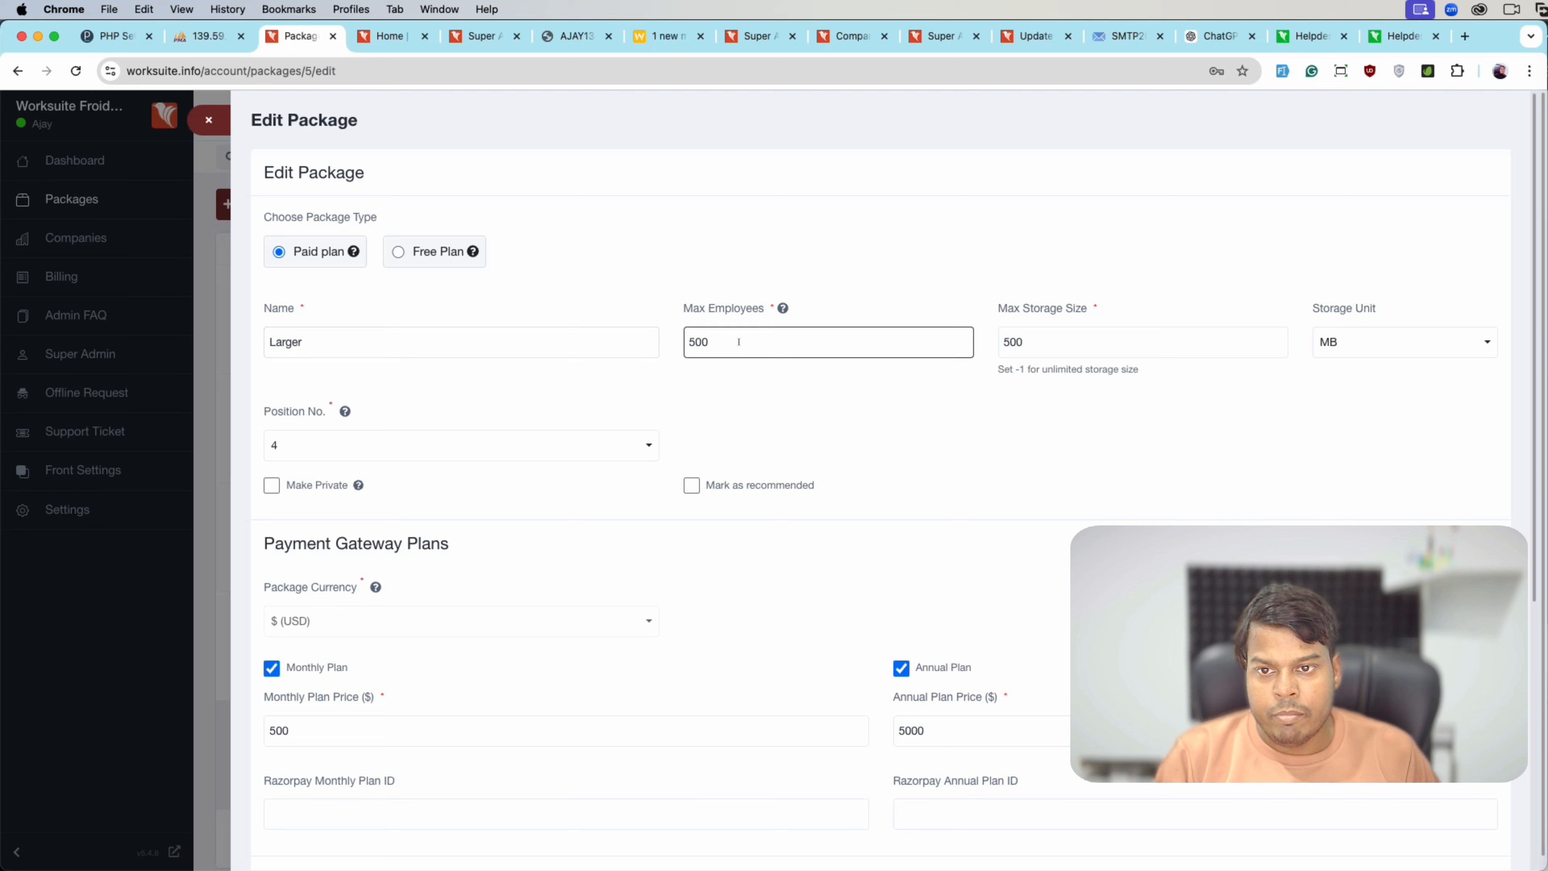
click(1117, 337)
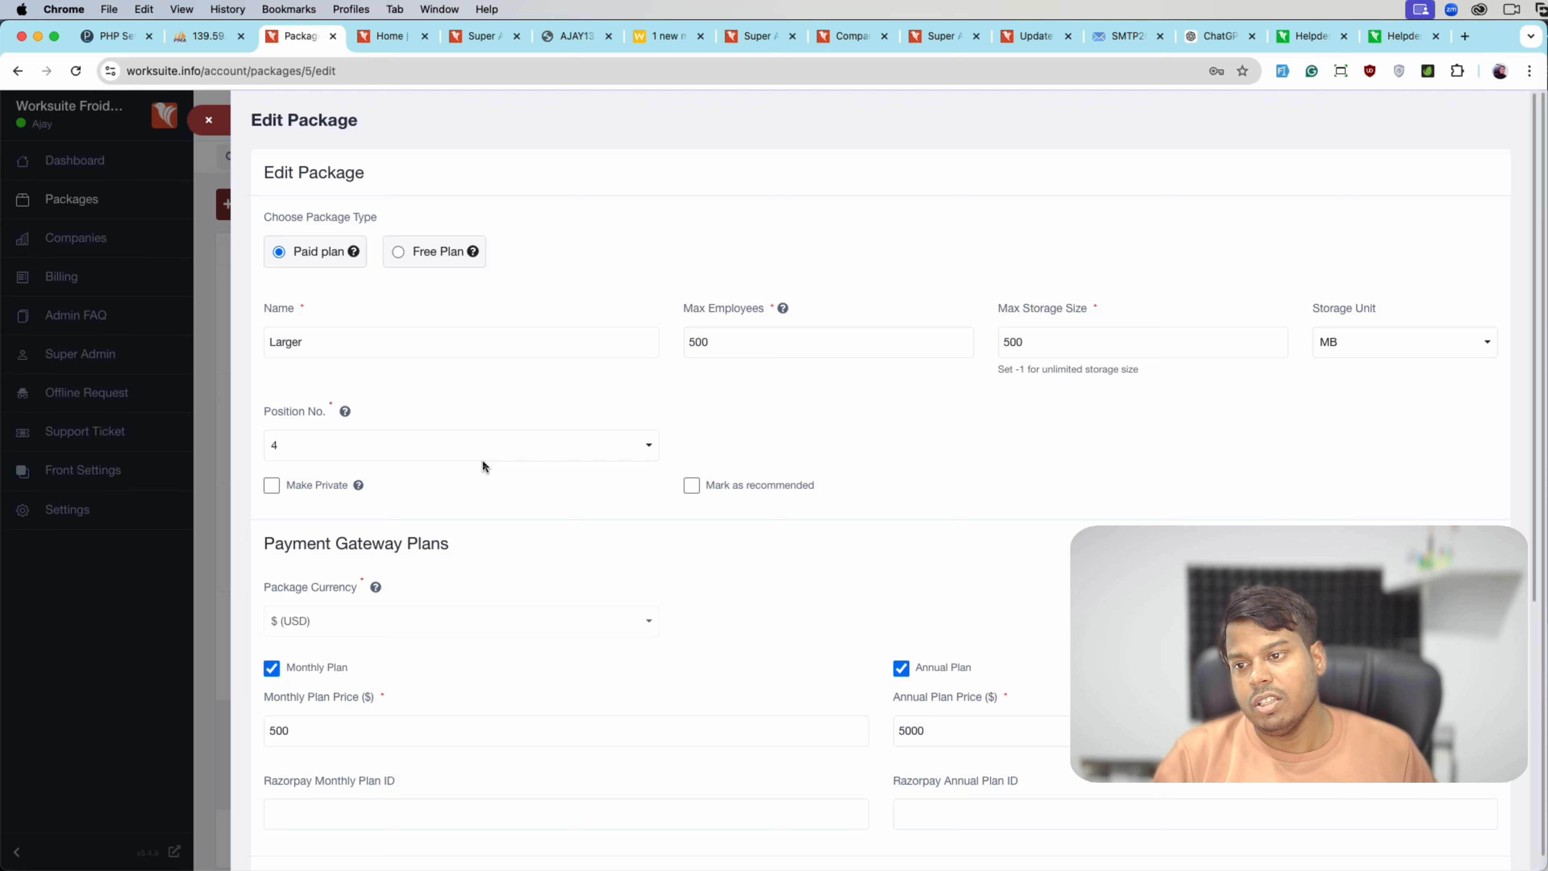
- Toggle Make Private and Mark as recommended back off, then view the public Pricing page
click(299, 487)
click(299, 488)
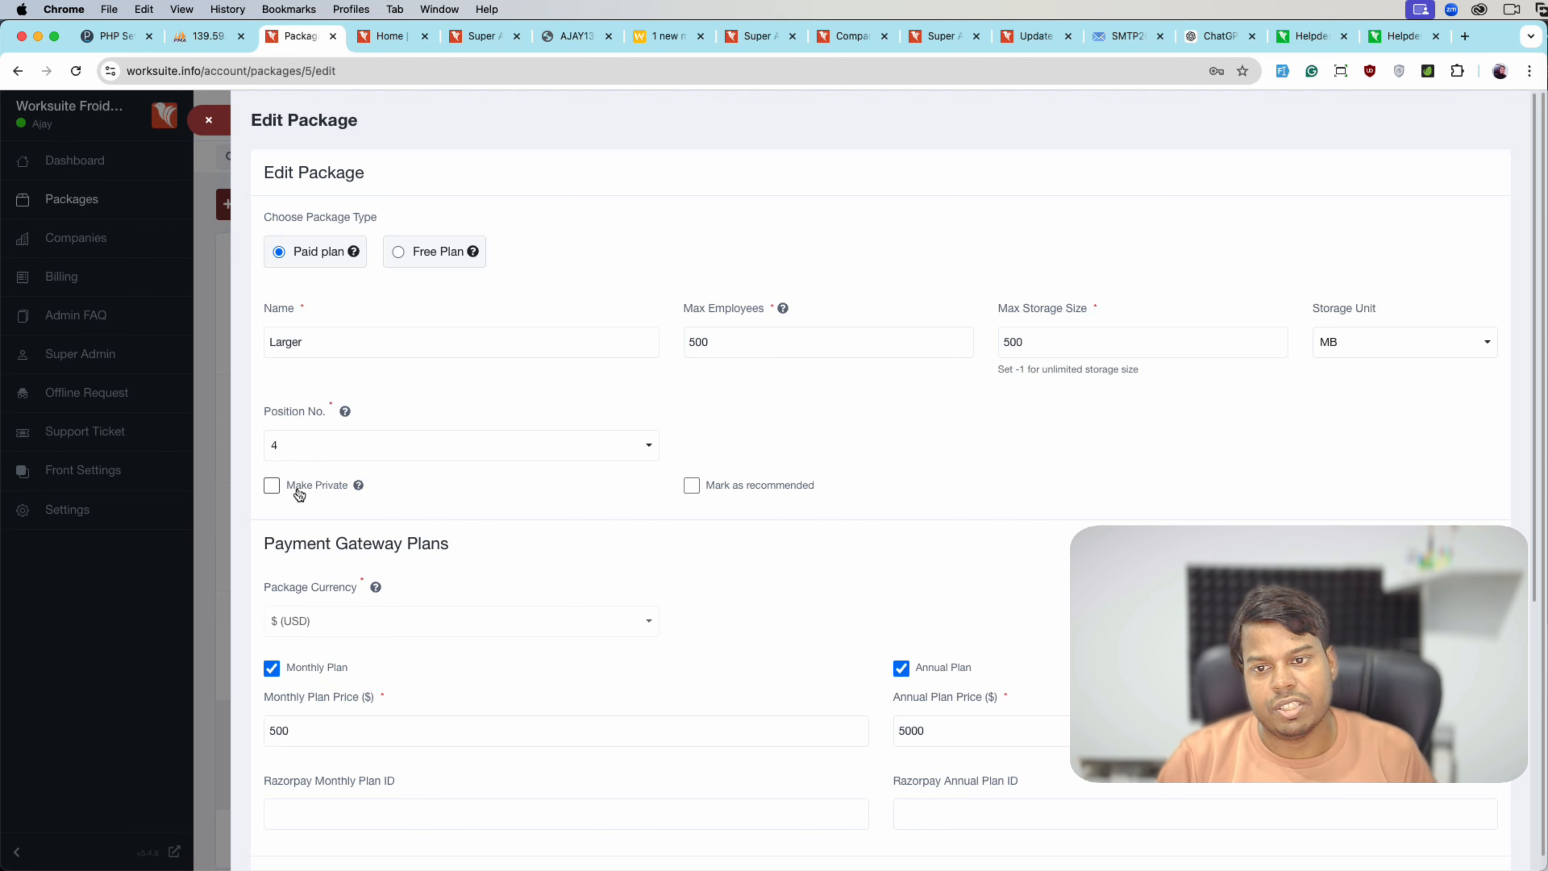
scroll(335, 545, down, 3)
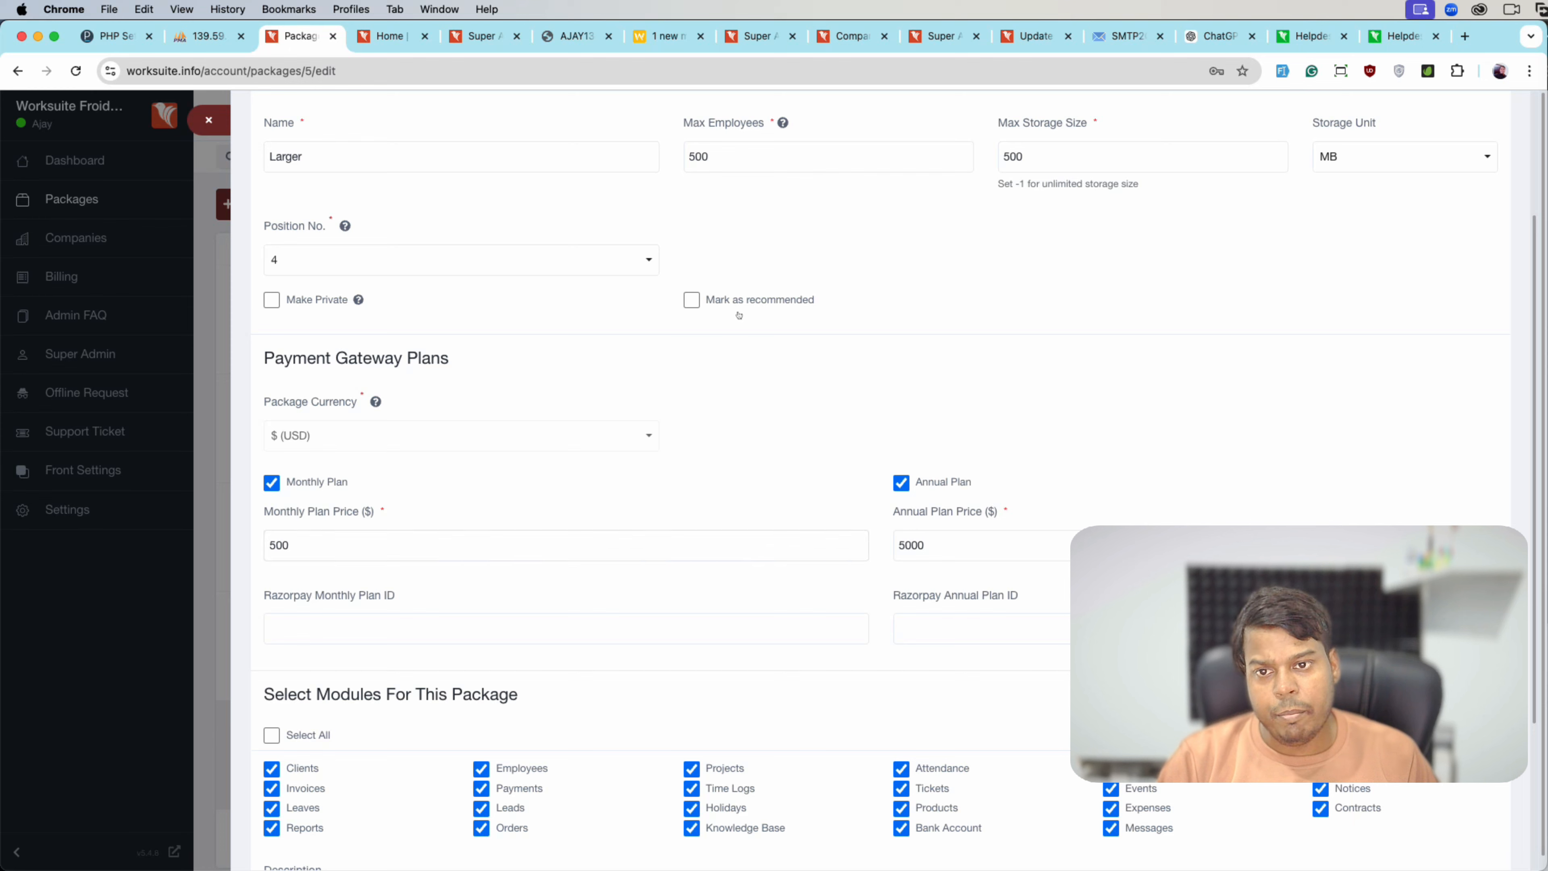
click(747, 303)
click(748, 303)
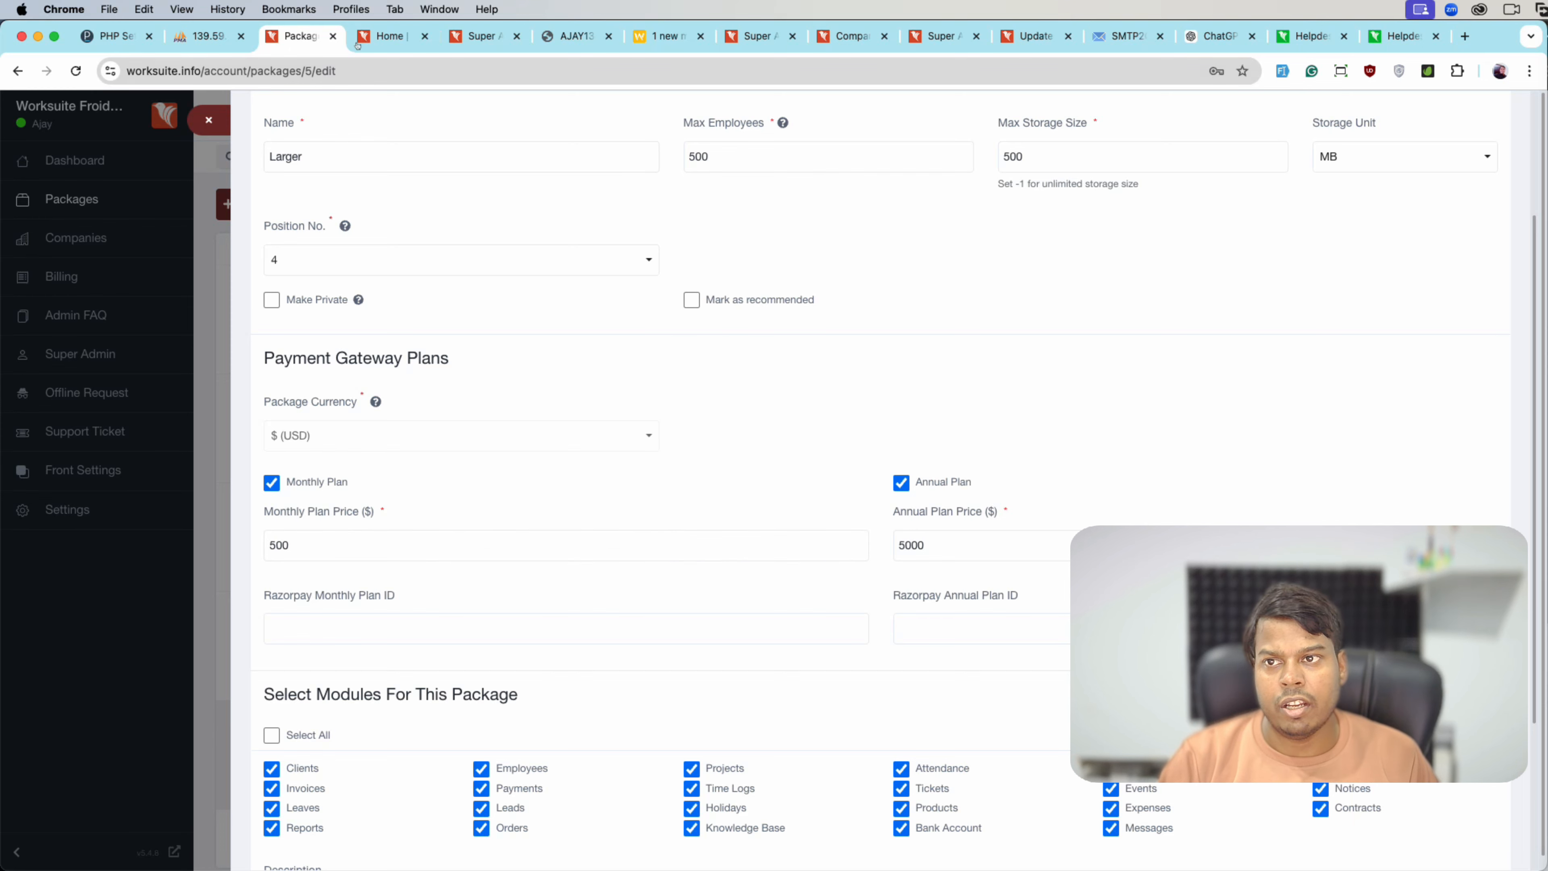
key(ctrl+Tab)
click(984, 114)
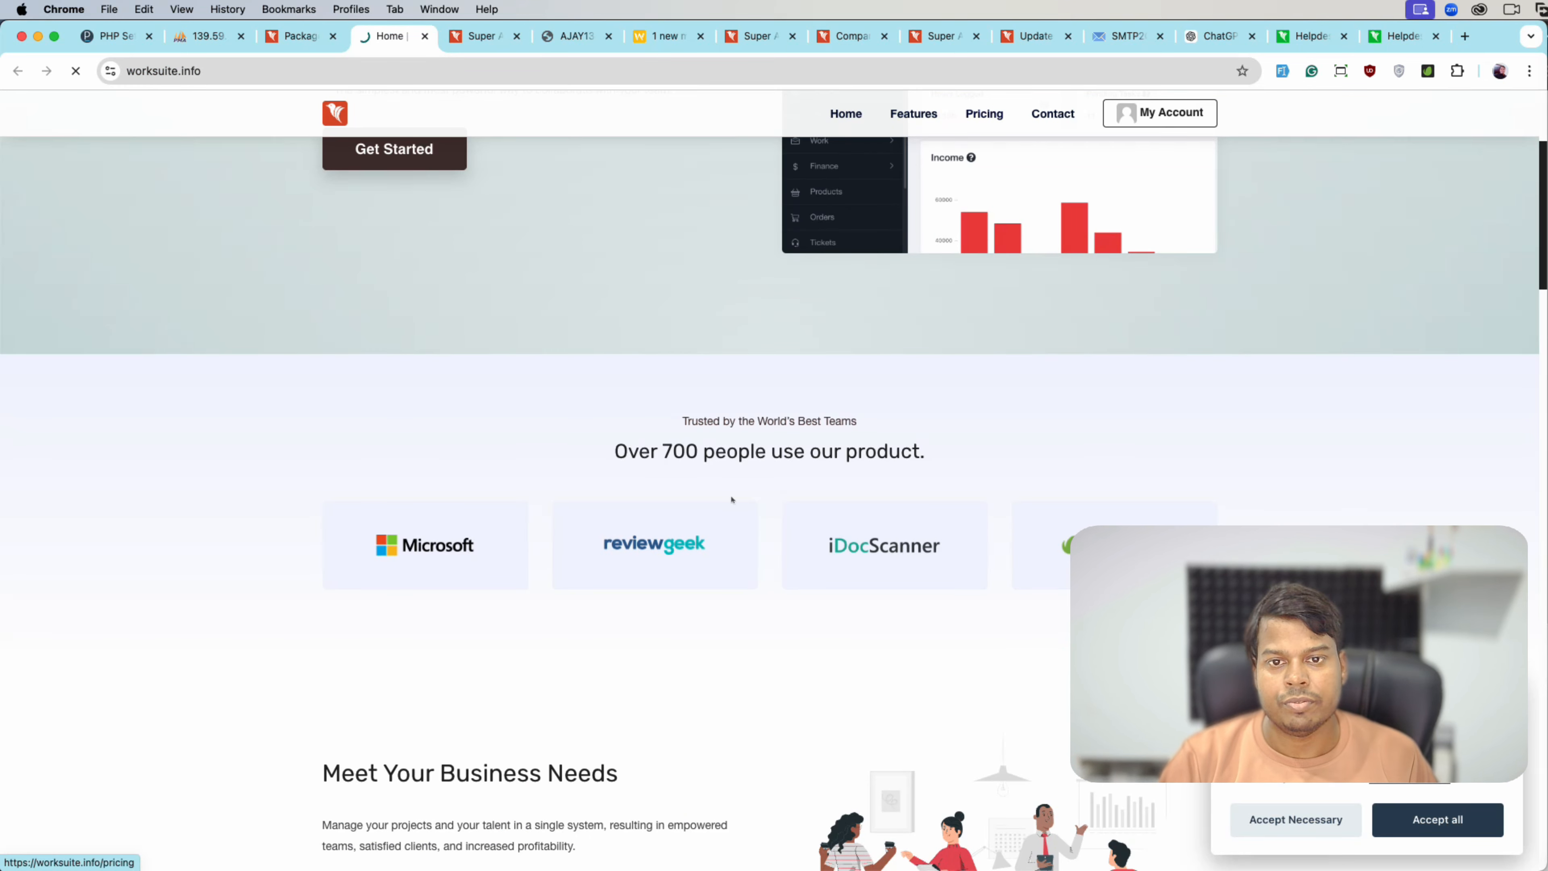
- Check the public plan table, then recheck the Larger package's $500 monthly and $5000 annual prices
scroll(731, 501, down, 7)
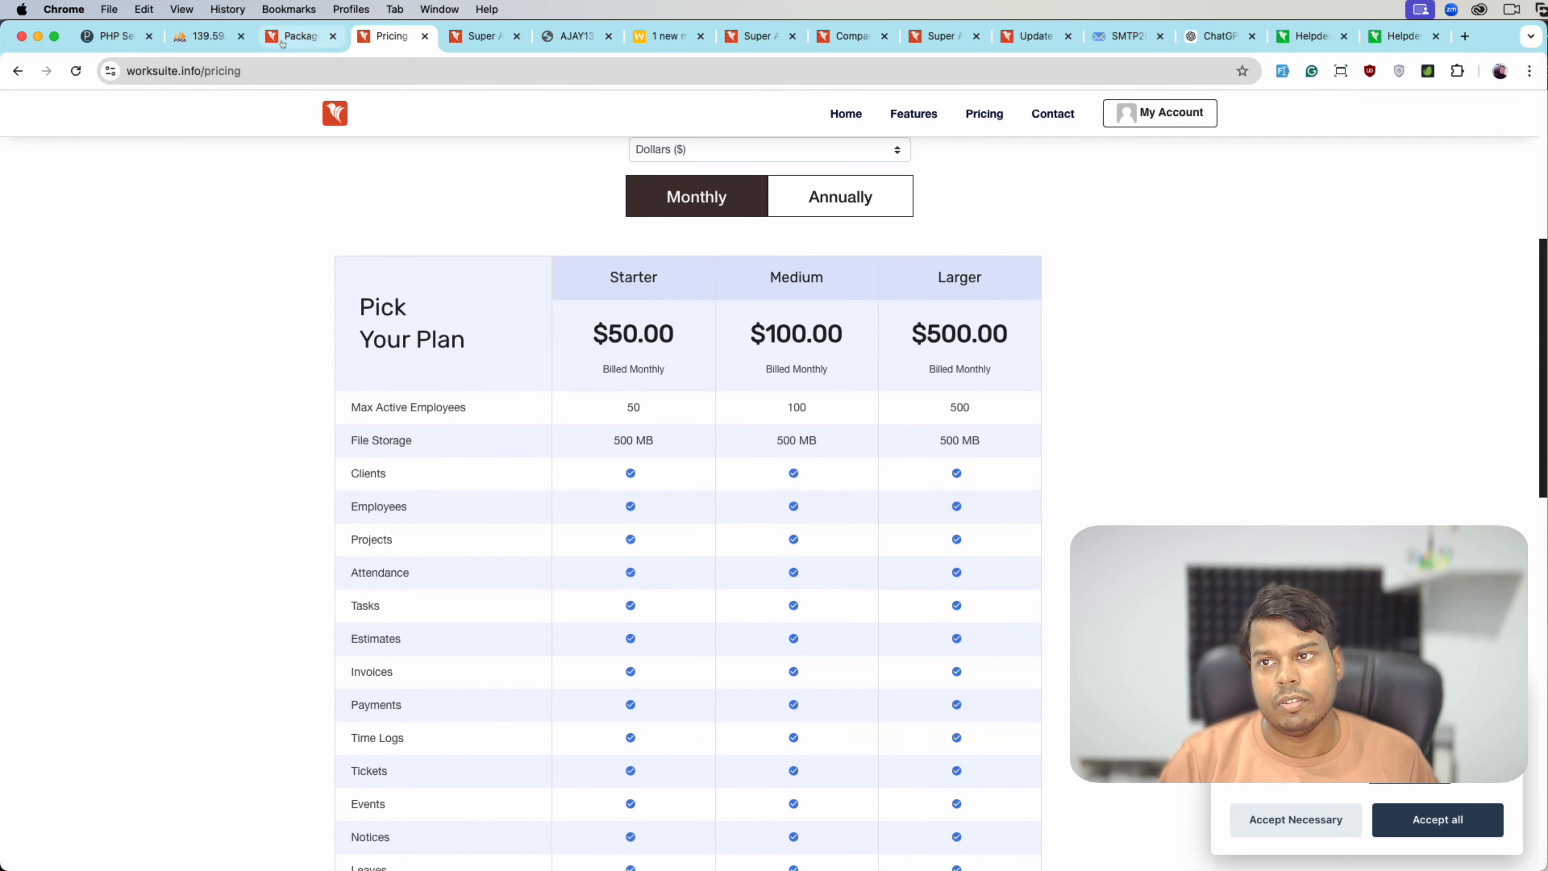
click(299, 36)
click(423, 548)
scroll(424, 549, down, 3)
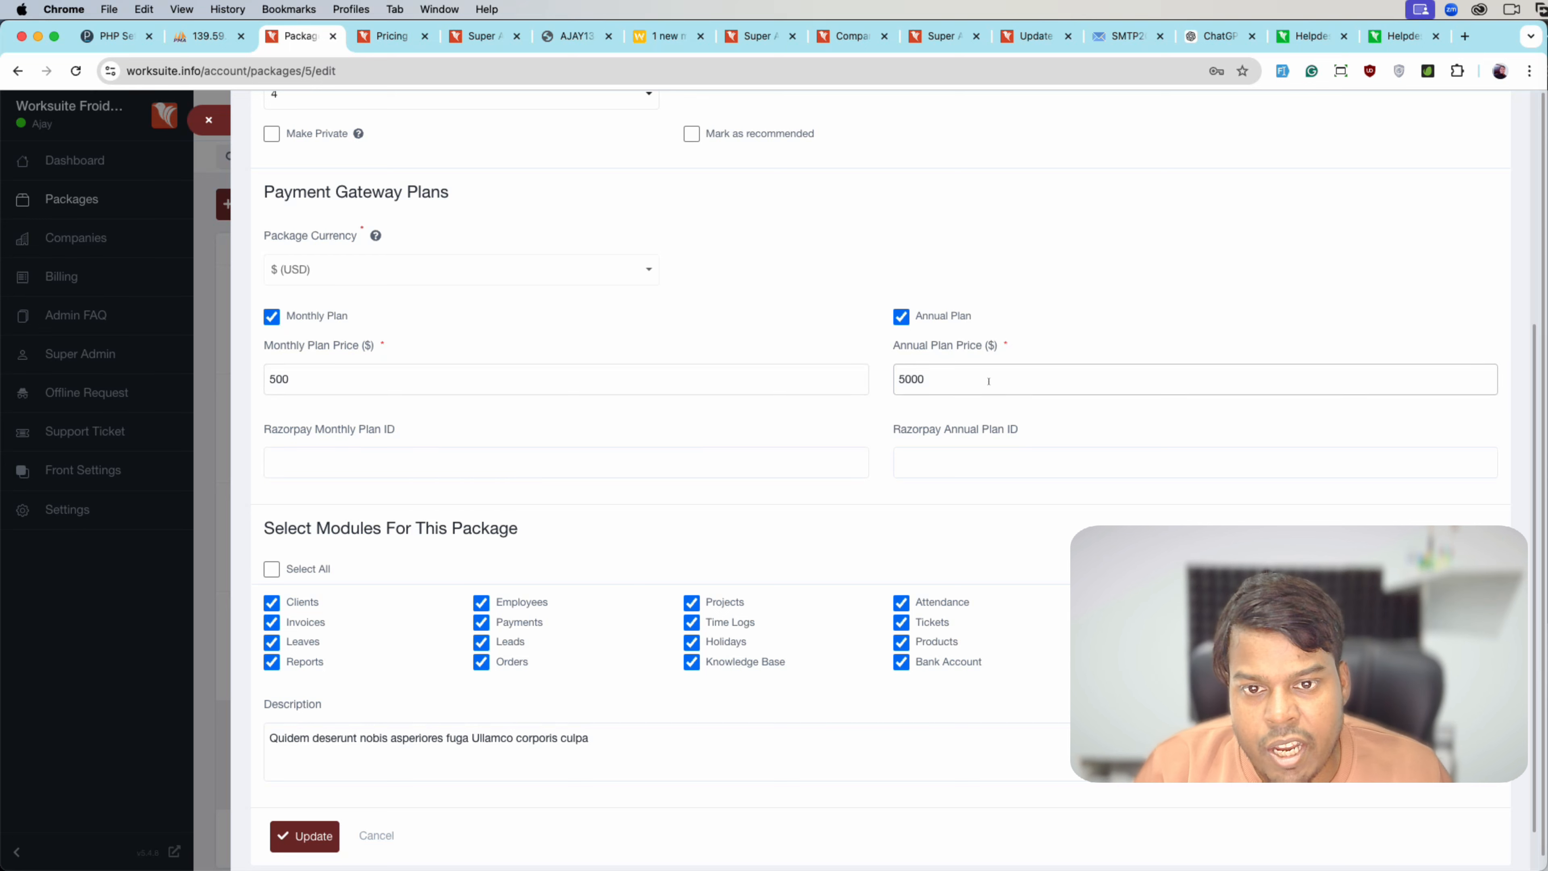
- Leave Larger's empty Razorpay plan IDs as is and filter Companies to Unapproved, which lists none
click(321, 474)
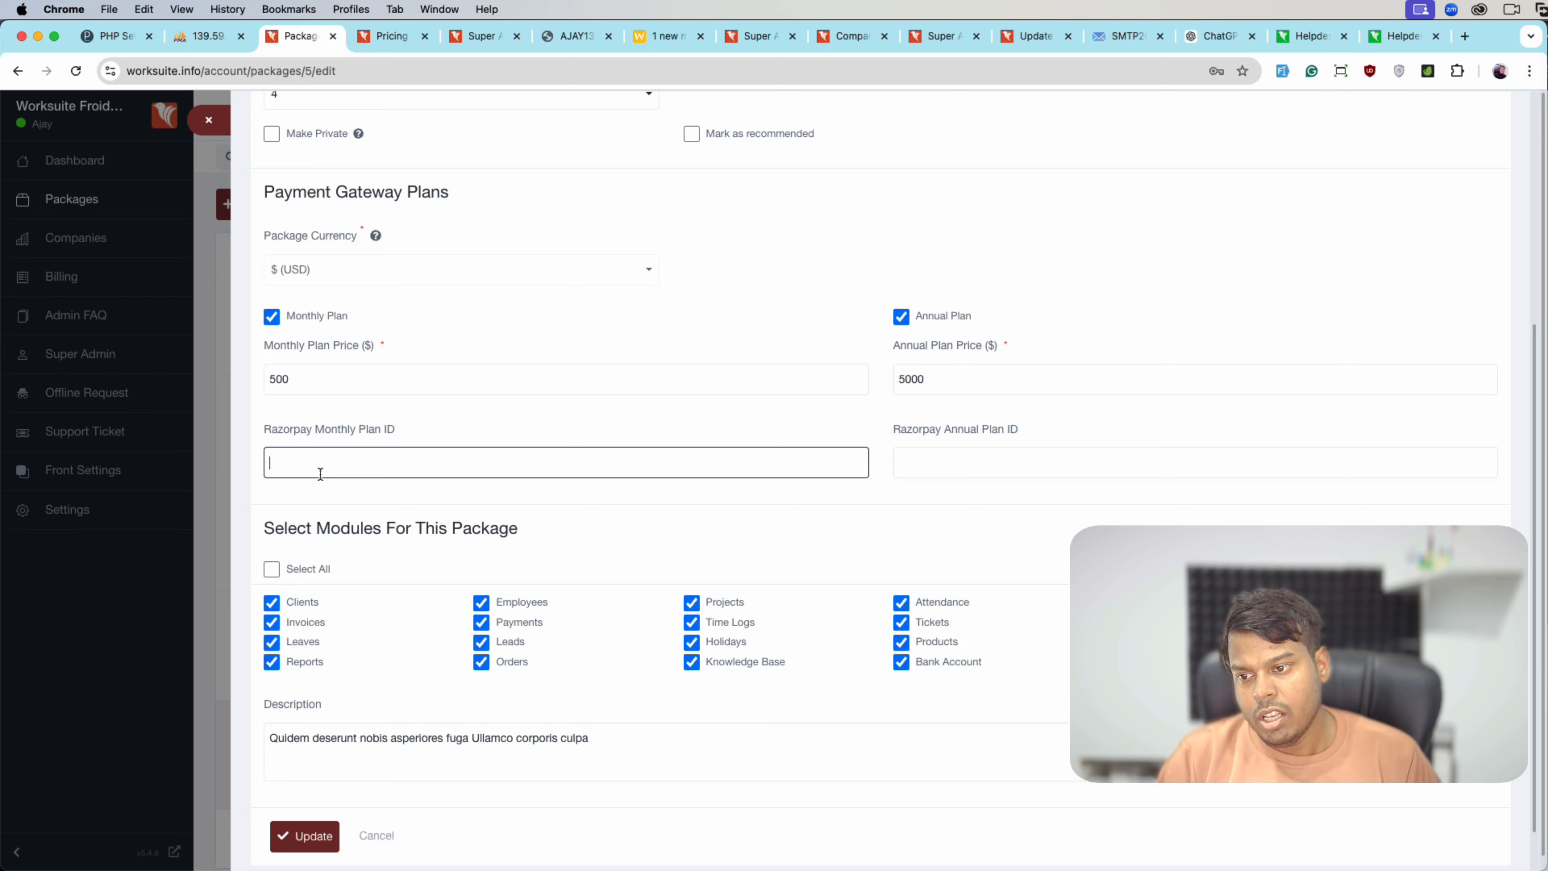
scroll(317, 549, down, 2)
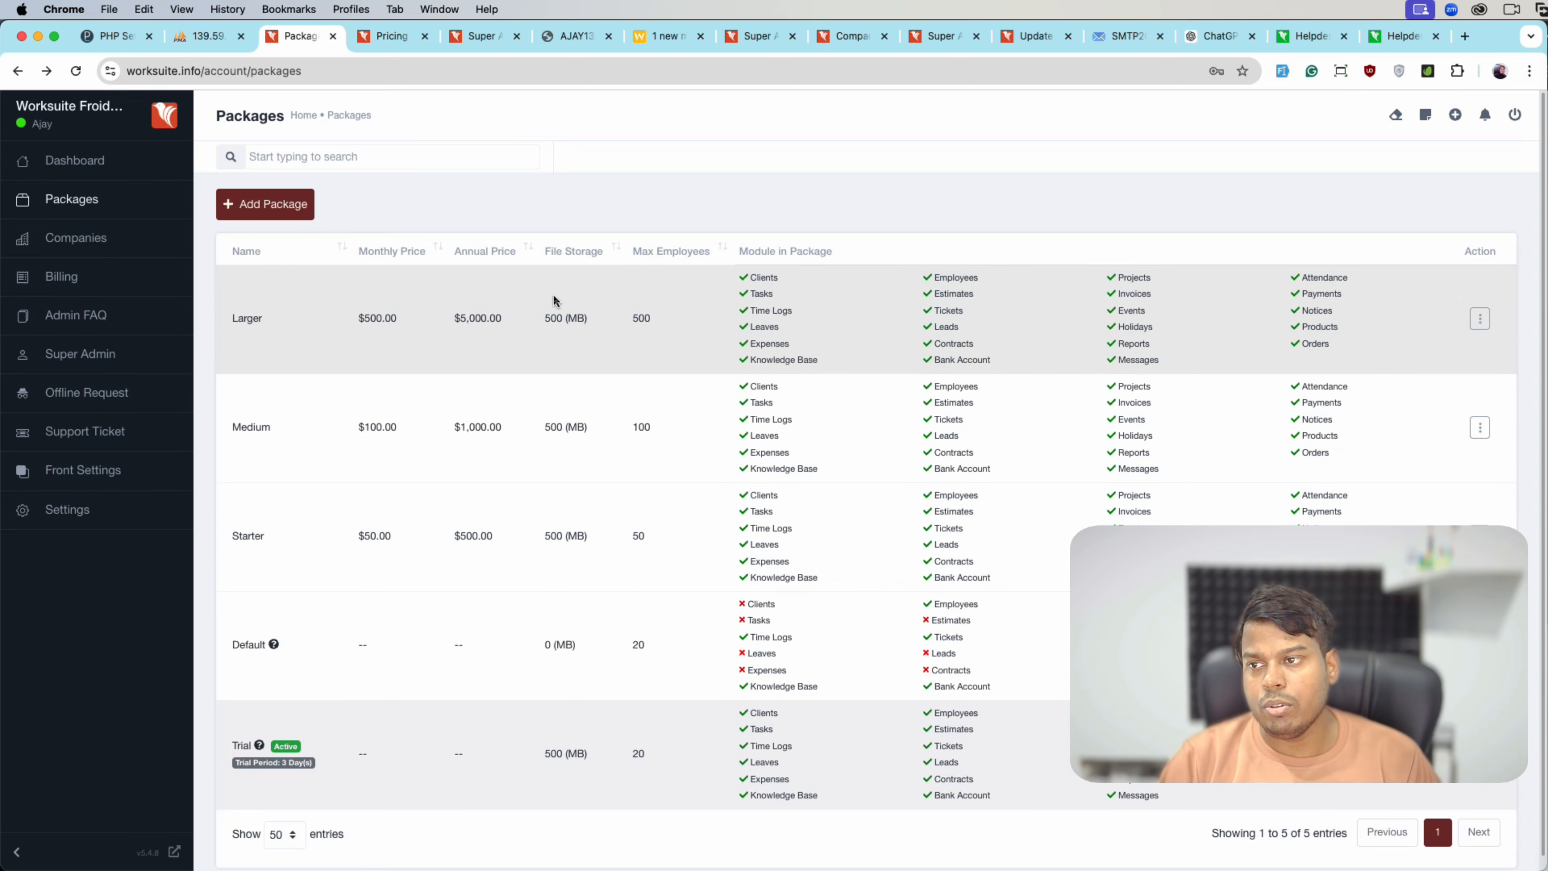
click(80, 238)
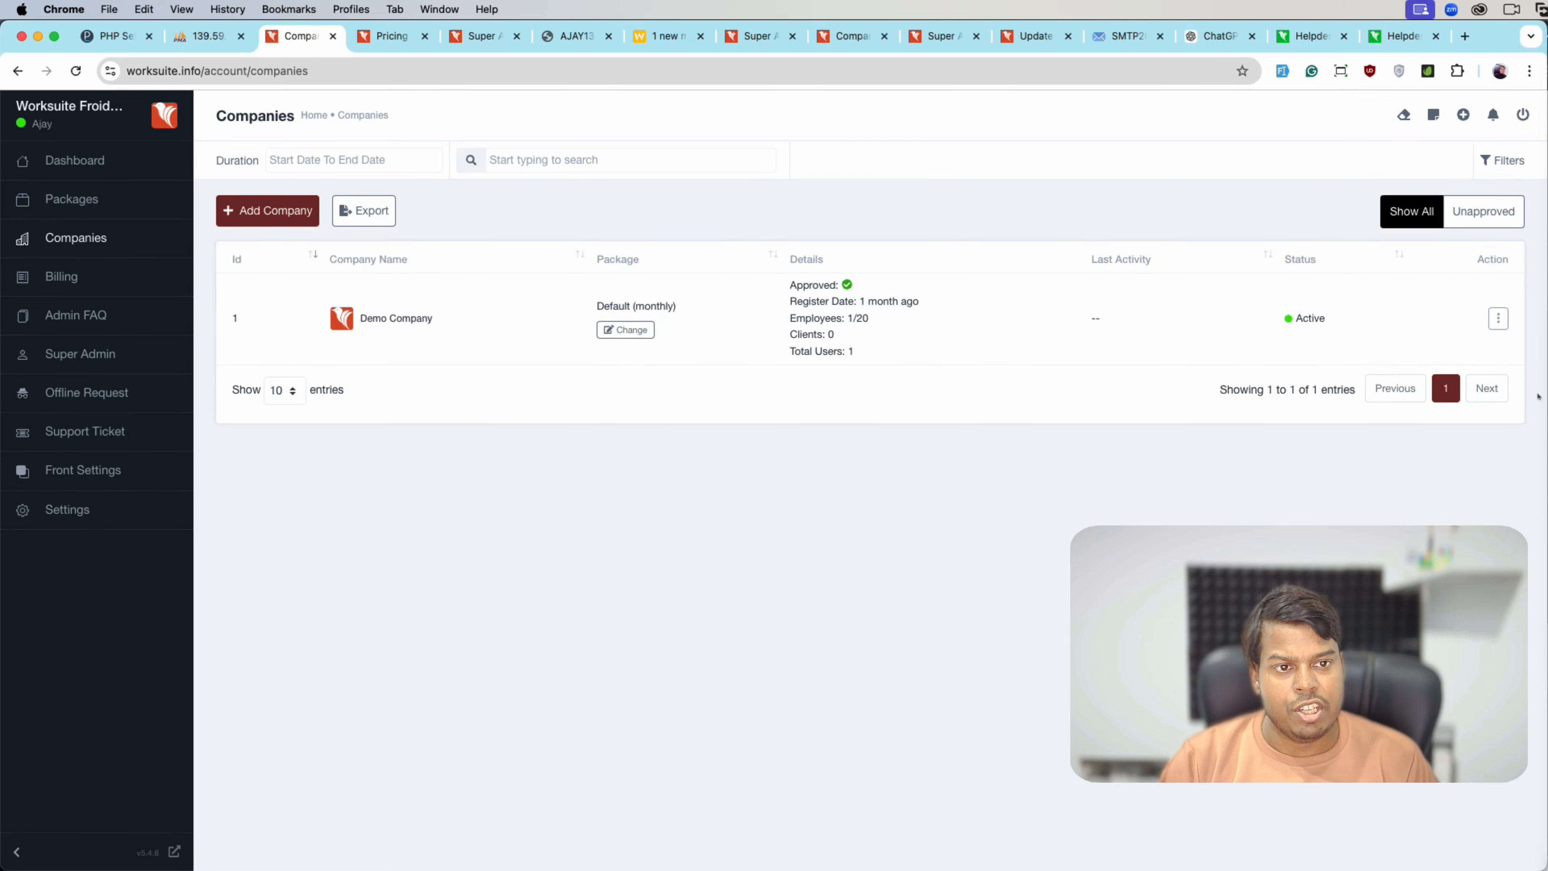
click(1467, 213)
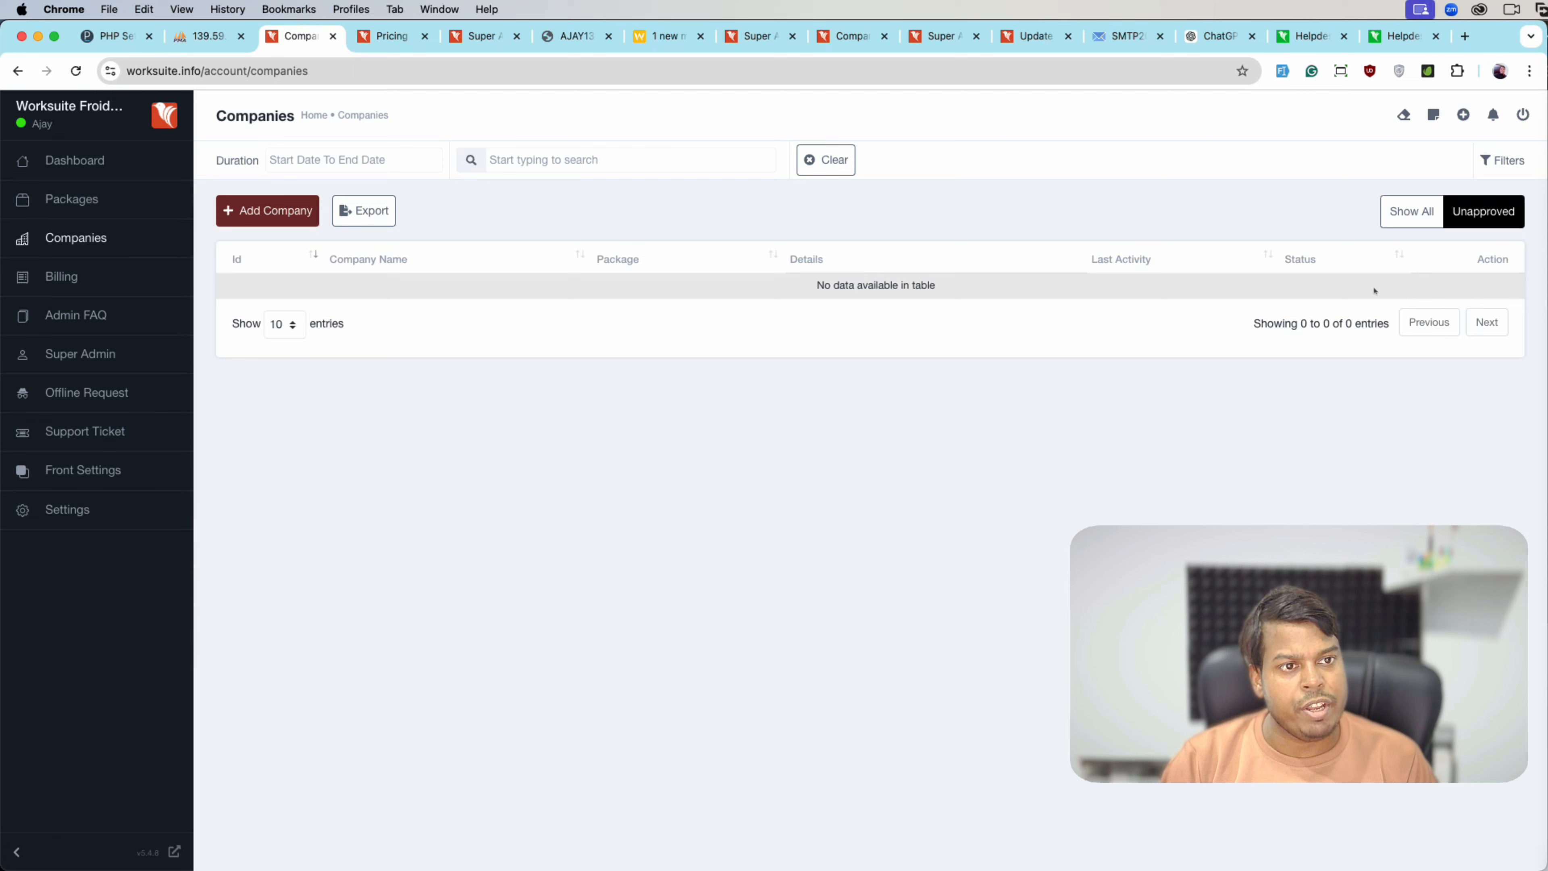
- Check the company-approval option in App Settings in a new tab, then return to Companies
right_click(192, 508)
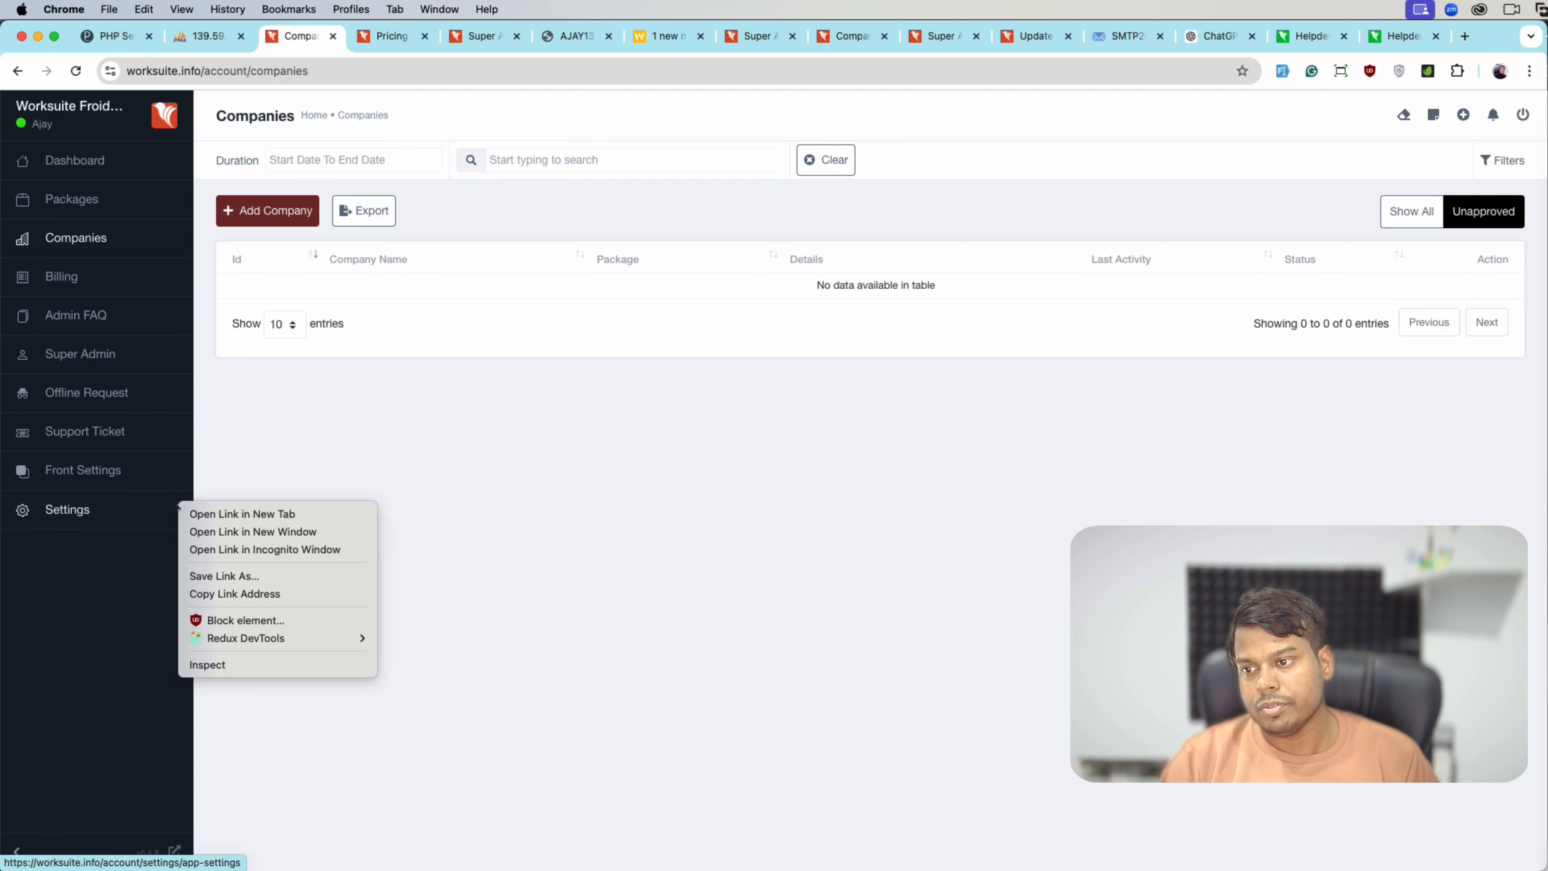
click(195, 513)
click(454, 35)
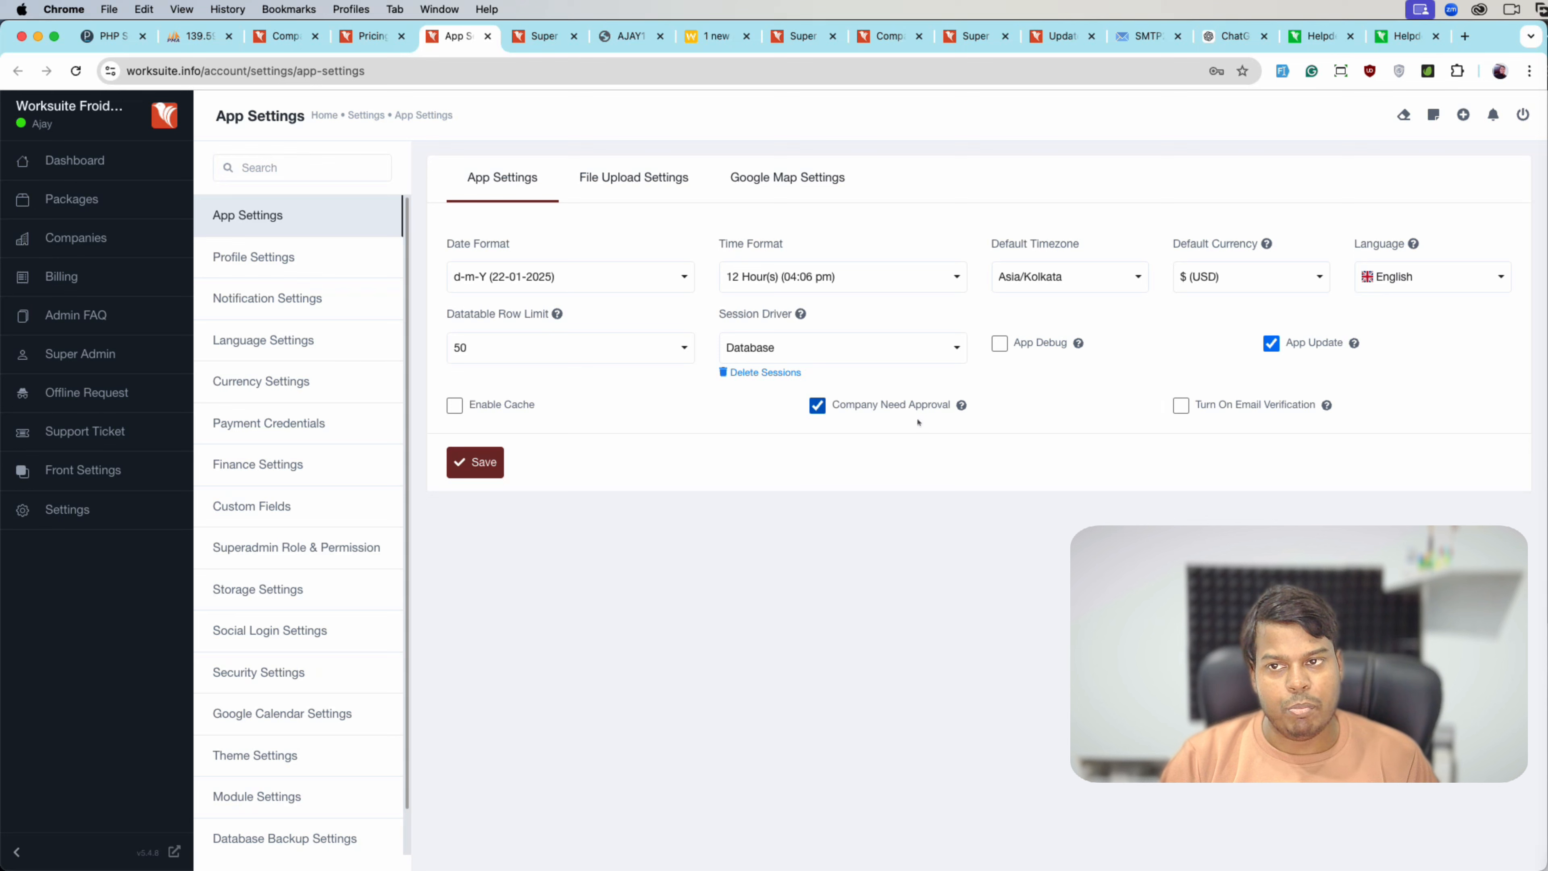
click(285, 37)
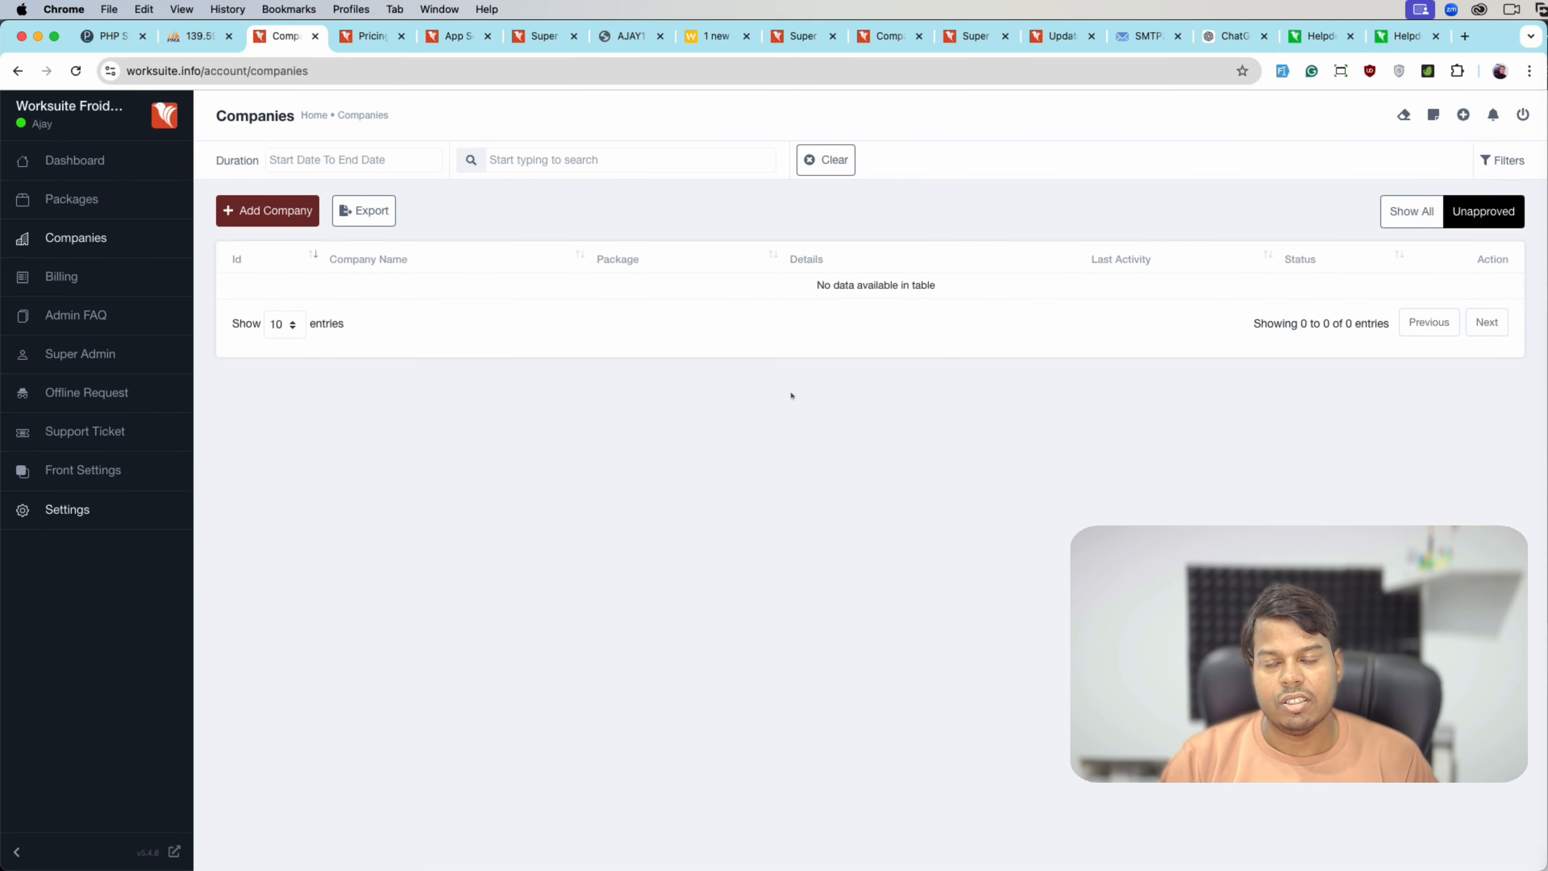
- Show all companies again and open Demo Company's details page
click(1412, 211)
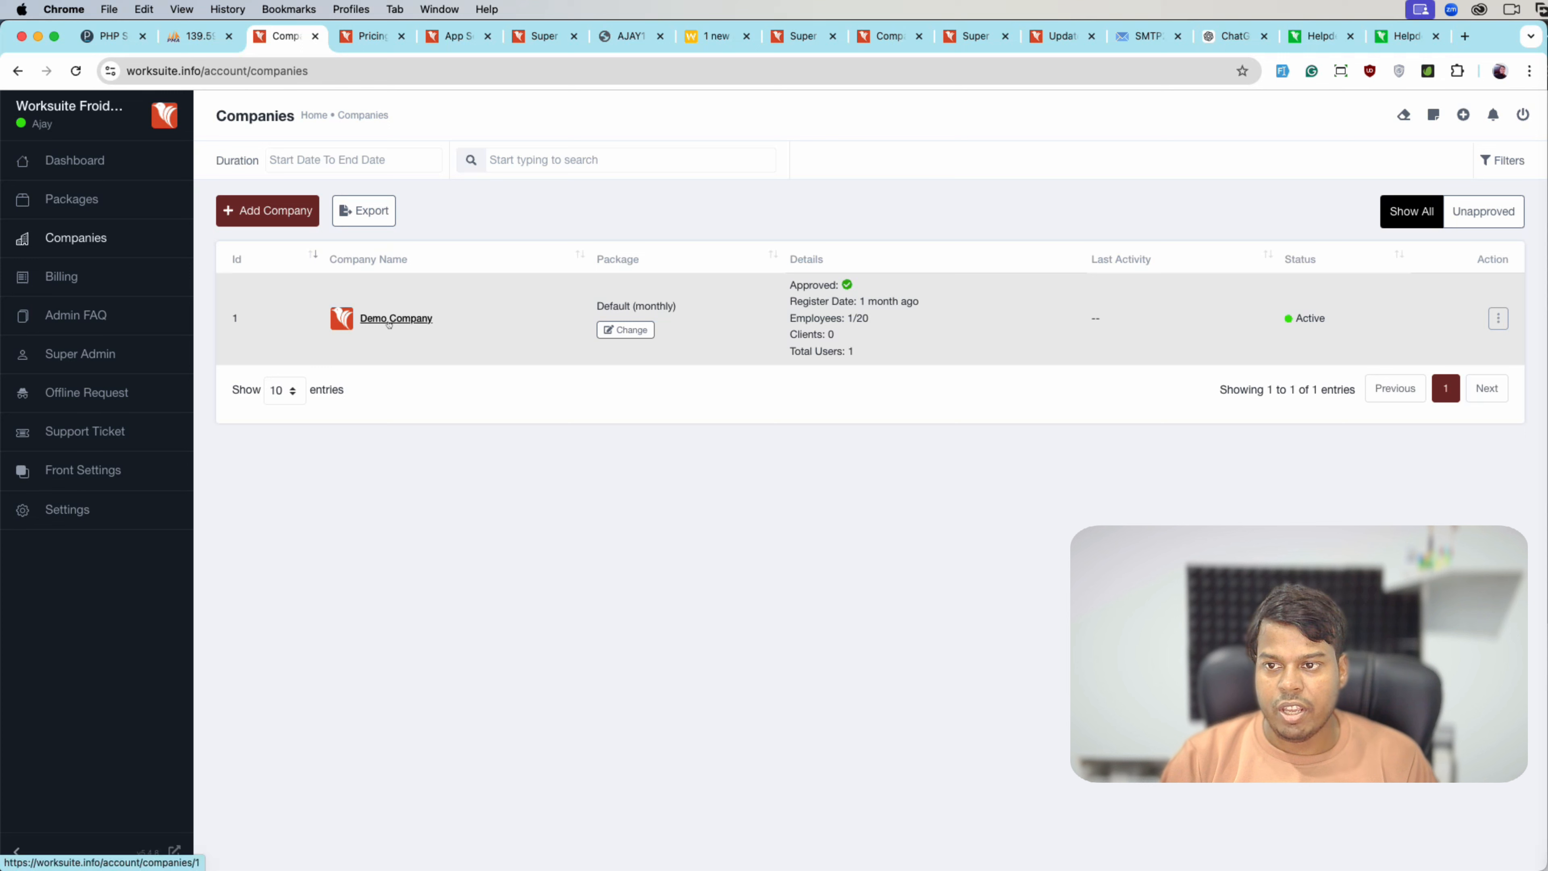
click(1501, 319)
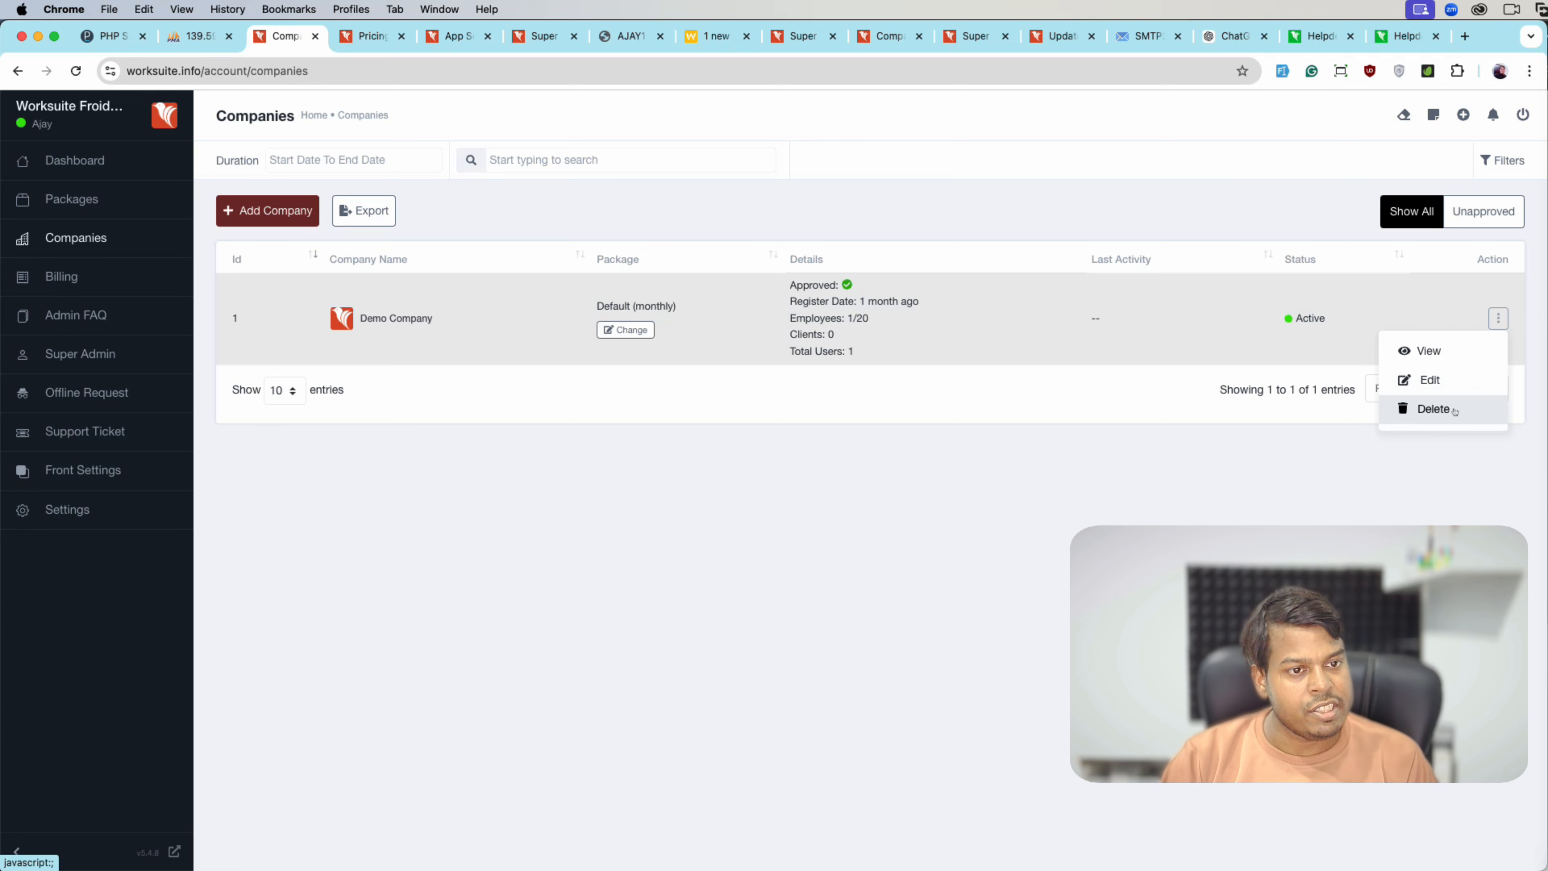
click(911, 401)
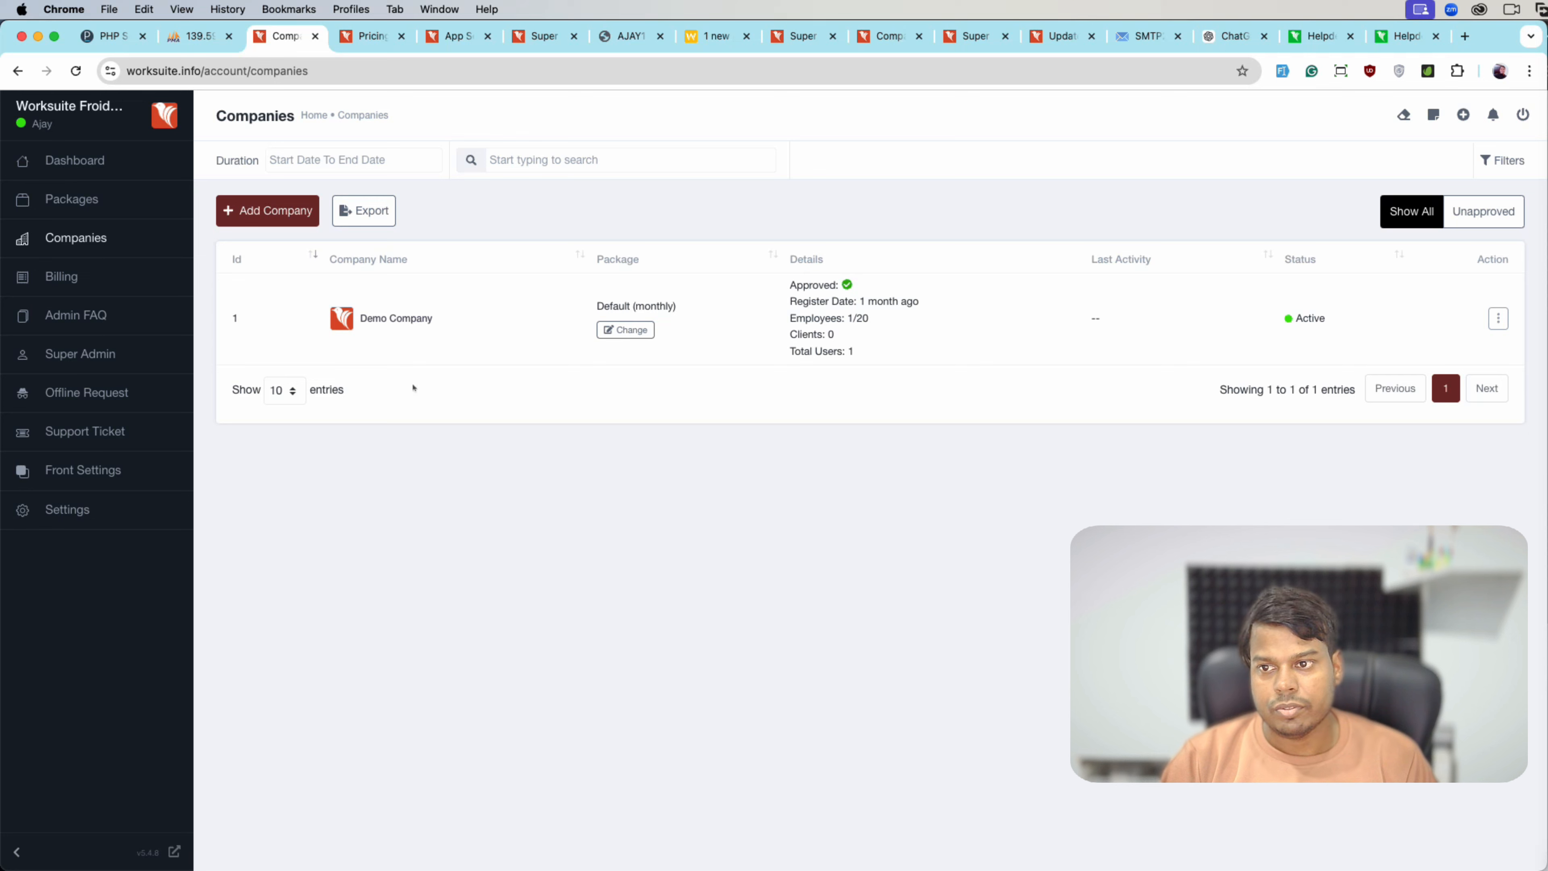
click(393, 318)
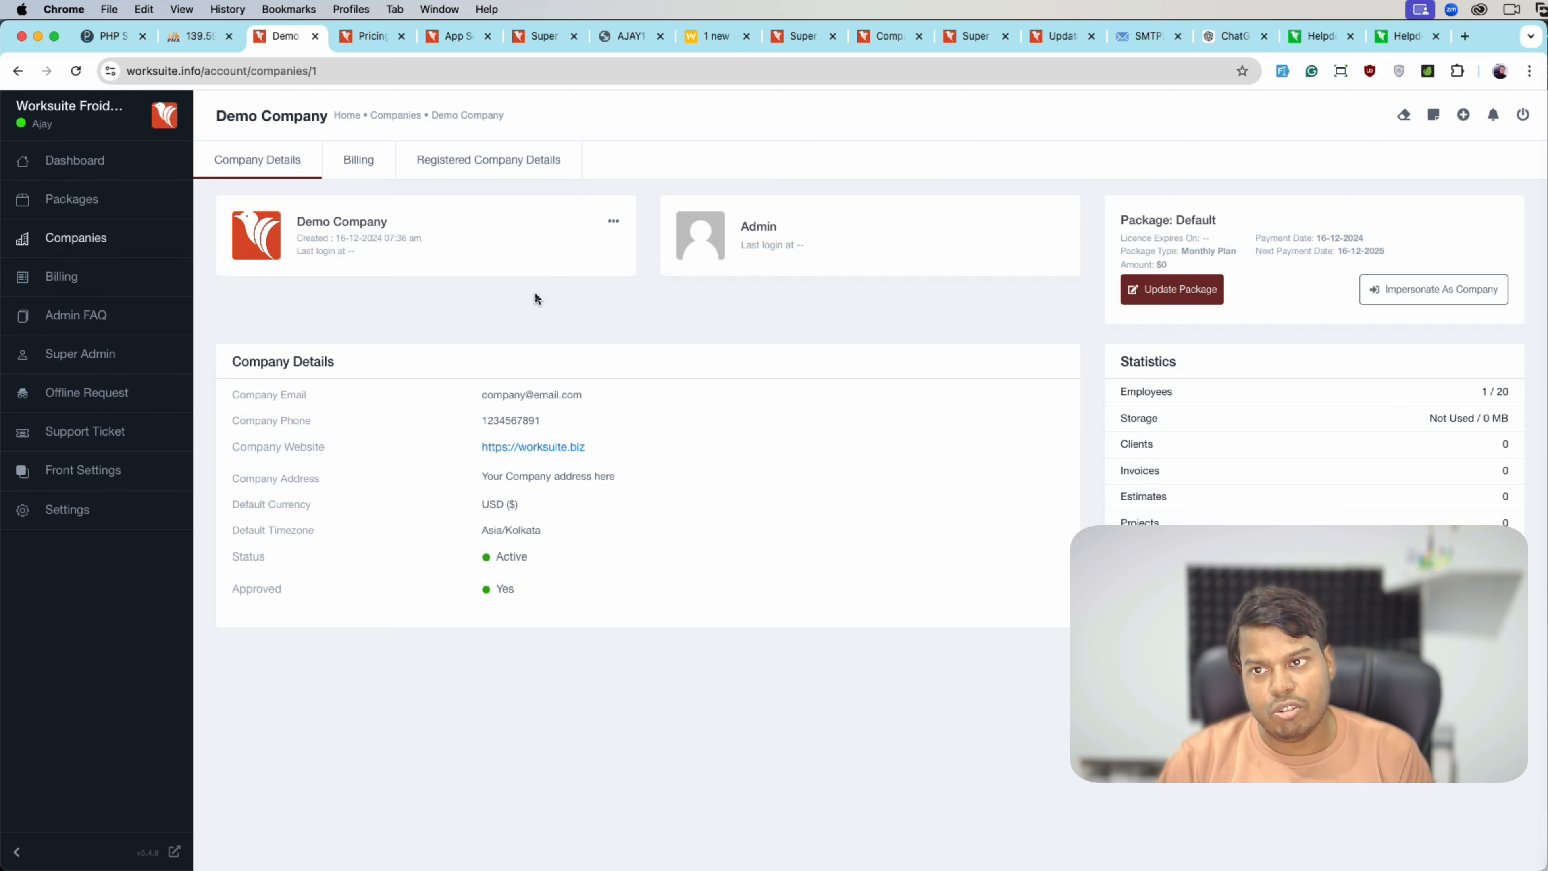
click(358, 160)
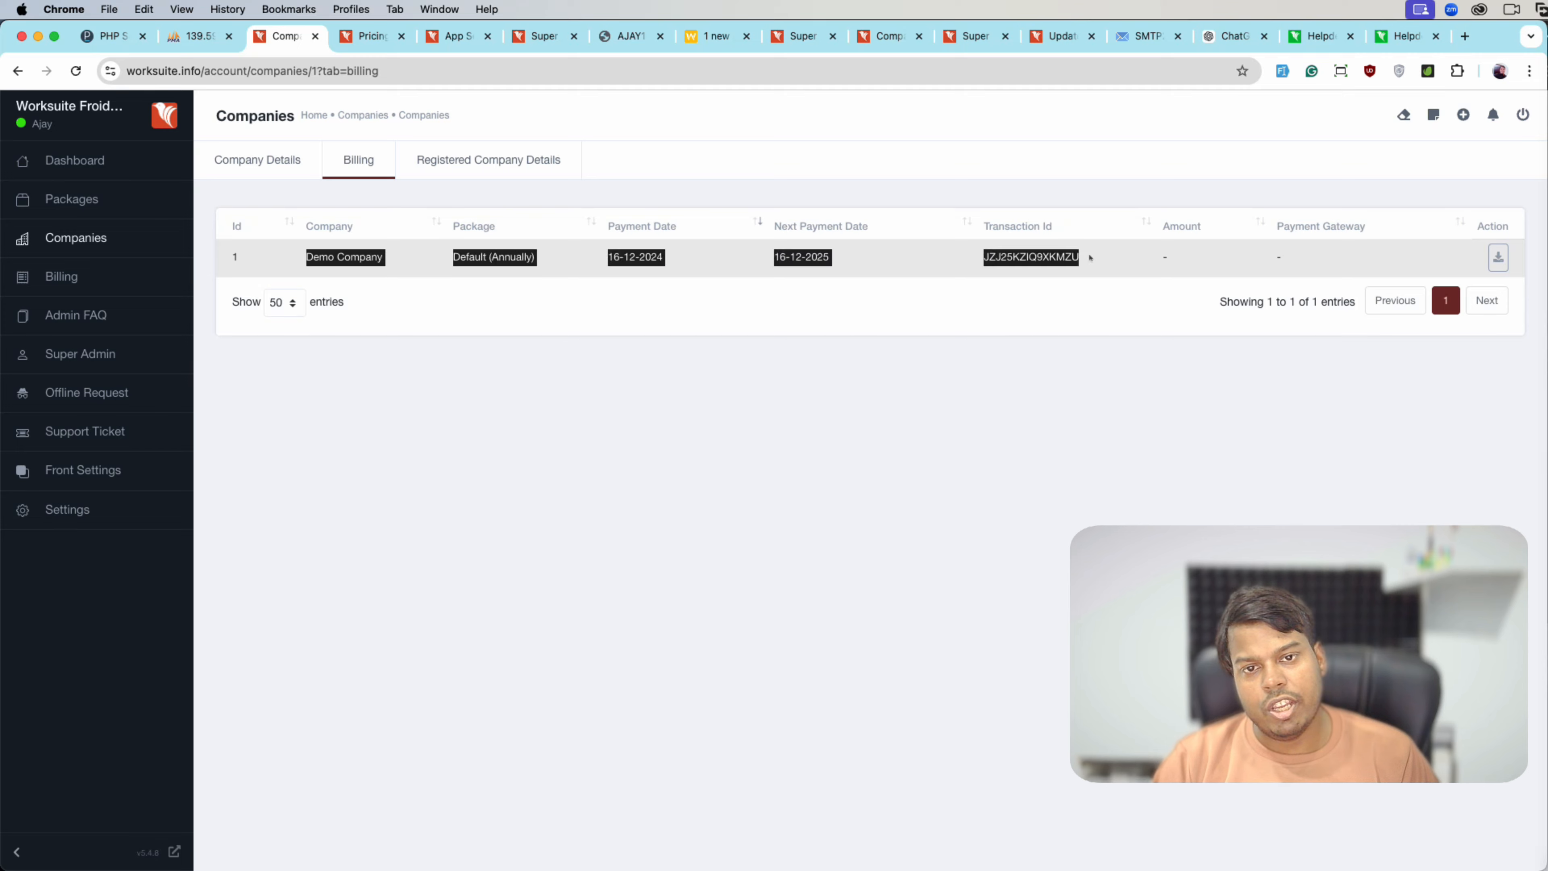
click(489, 159)
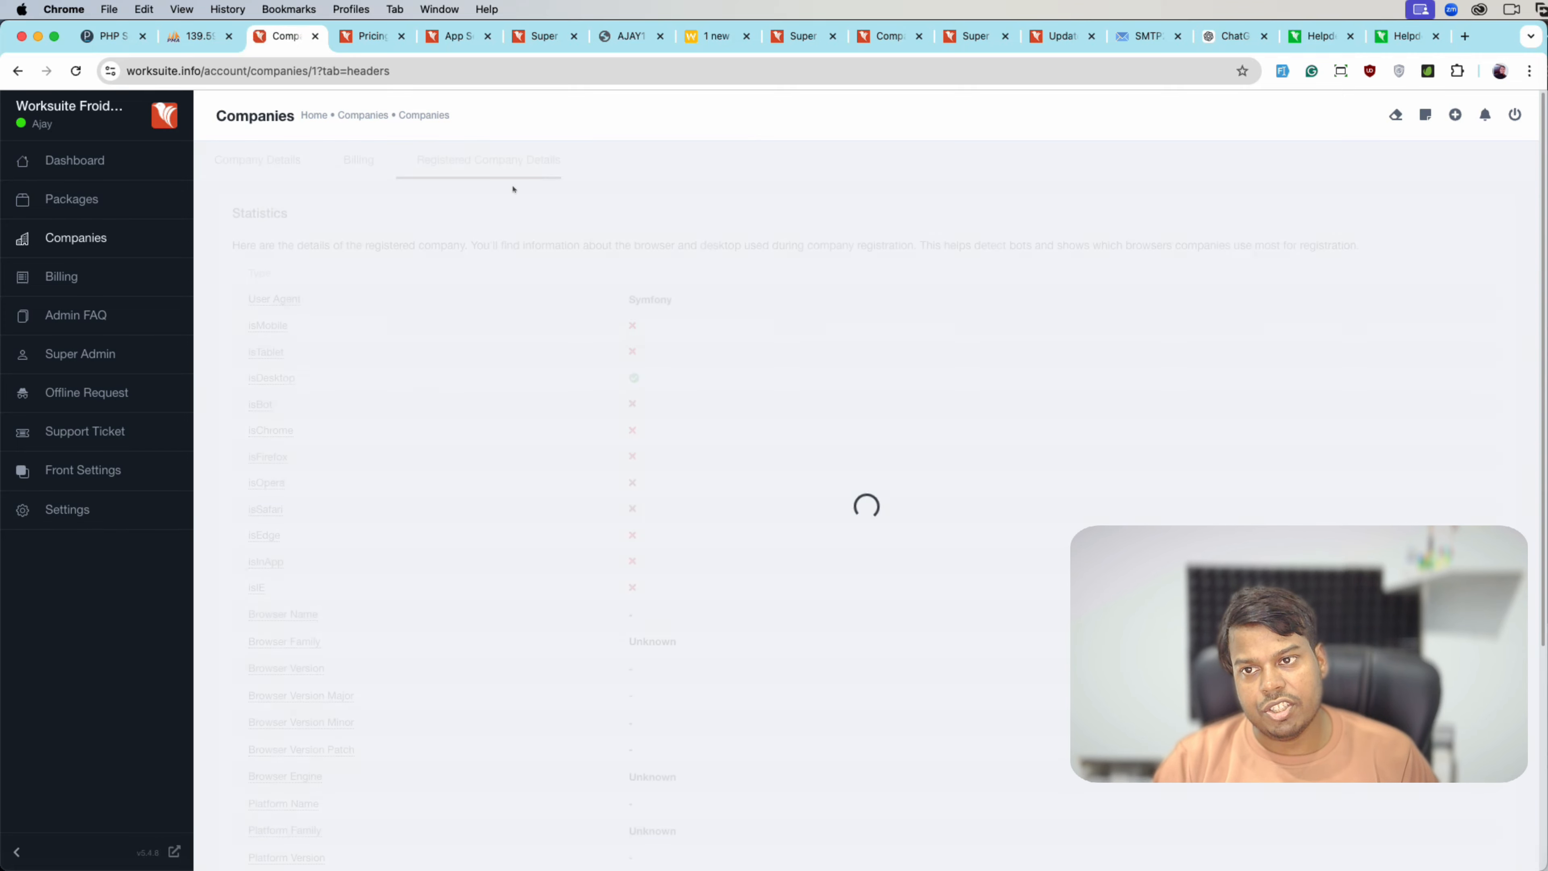
scroll(727, 447, down, 5)
scroll(727, 447, up, 5)
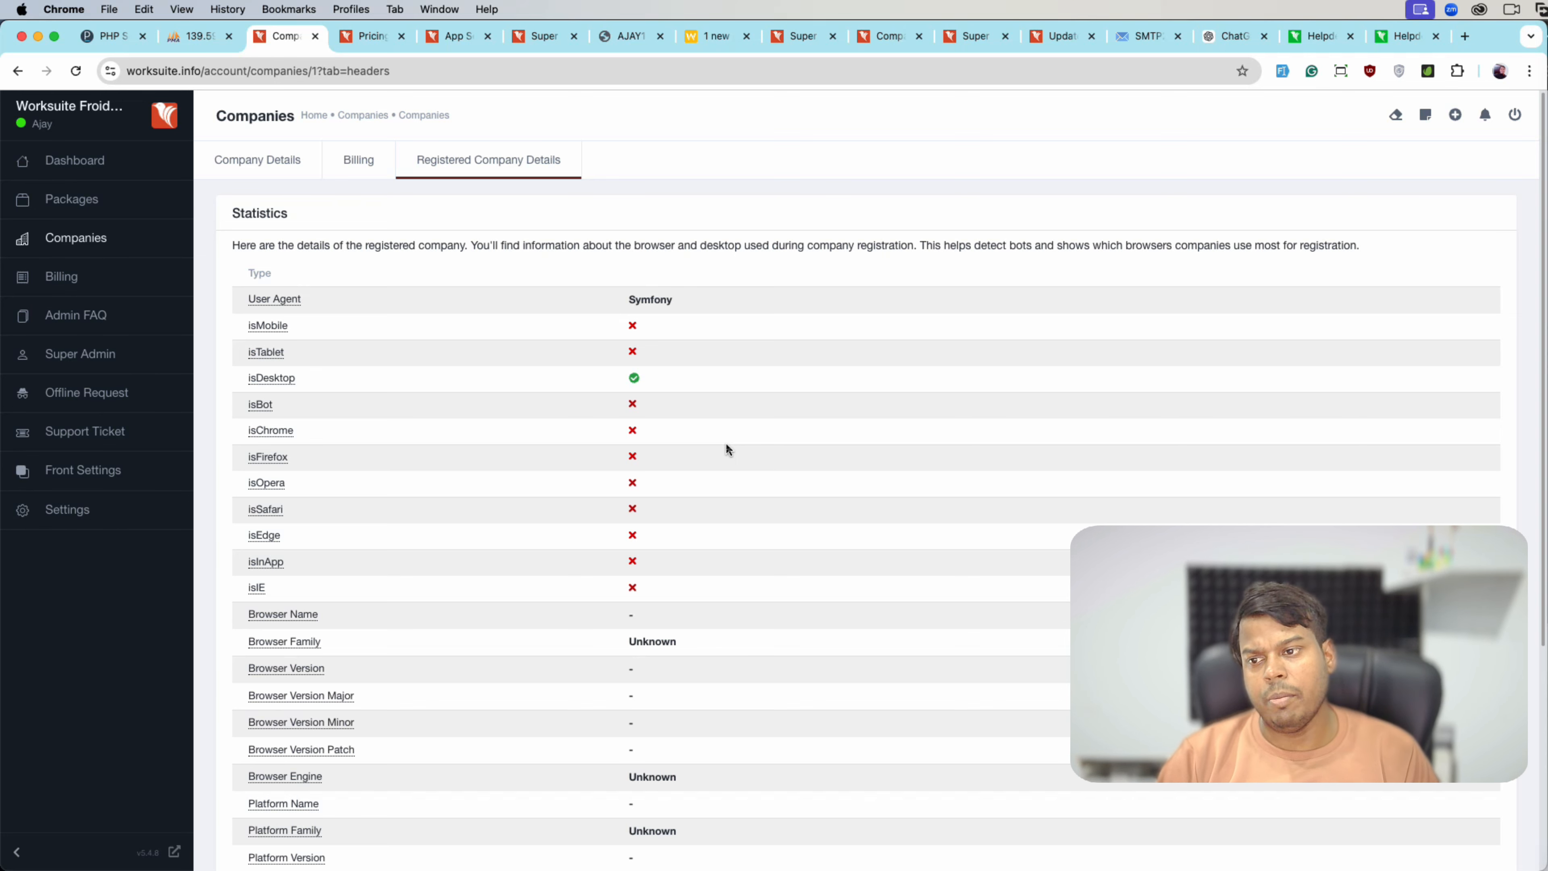
scroll(617, 464, down, 5)
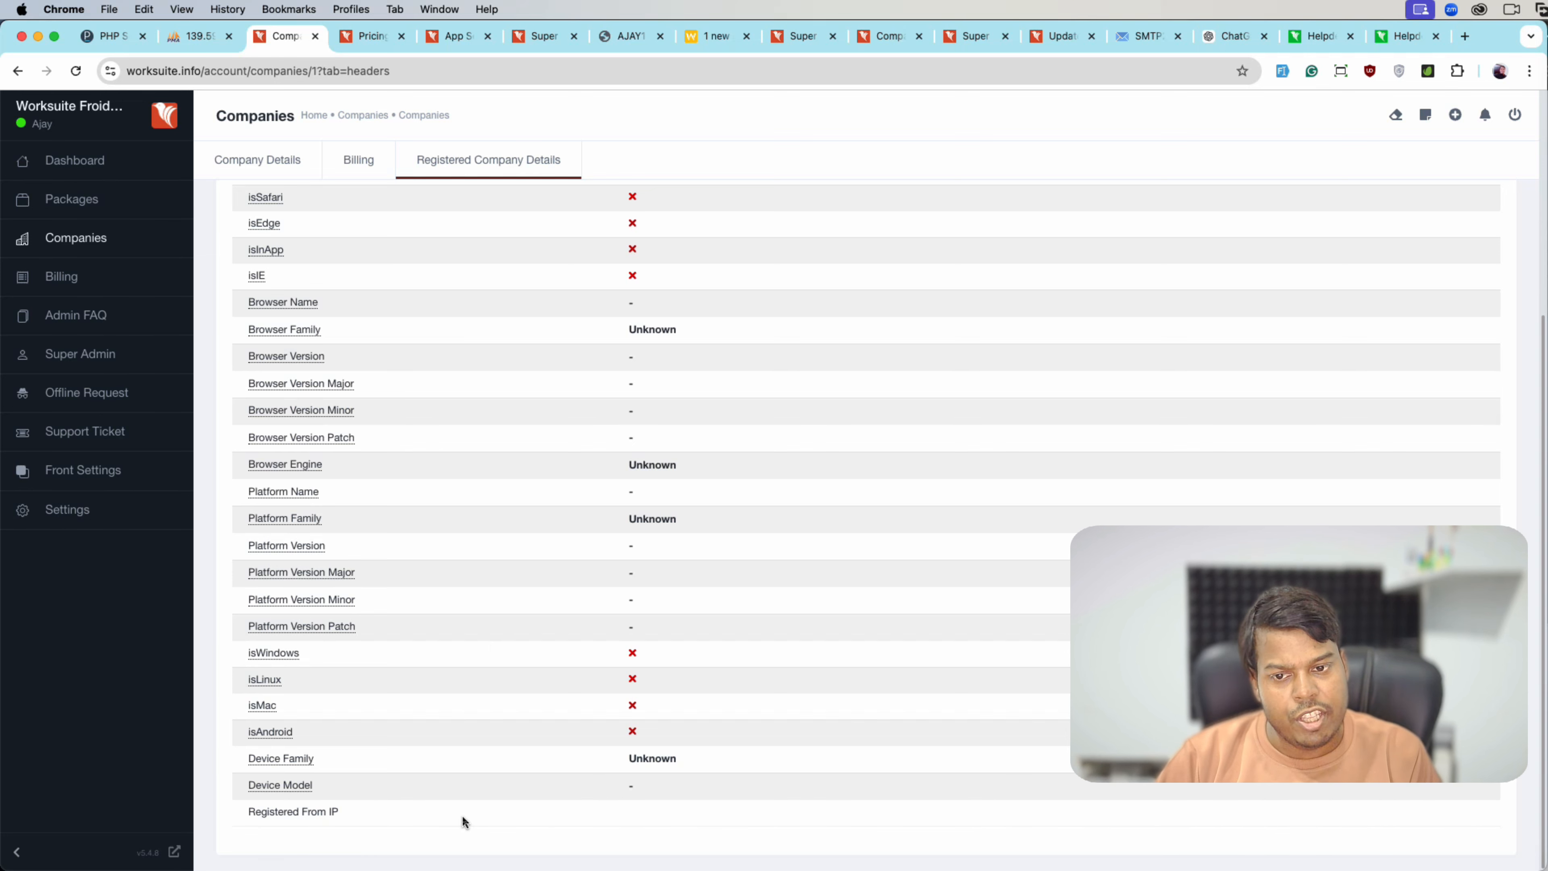
scroll(462, 818, up, 5)
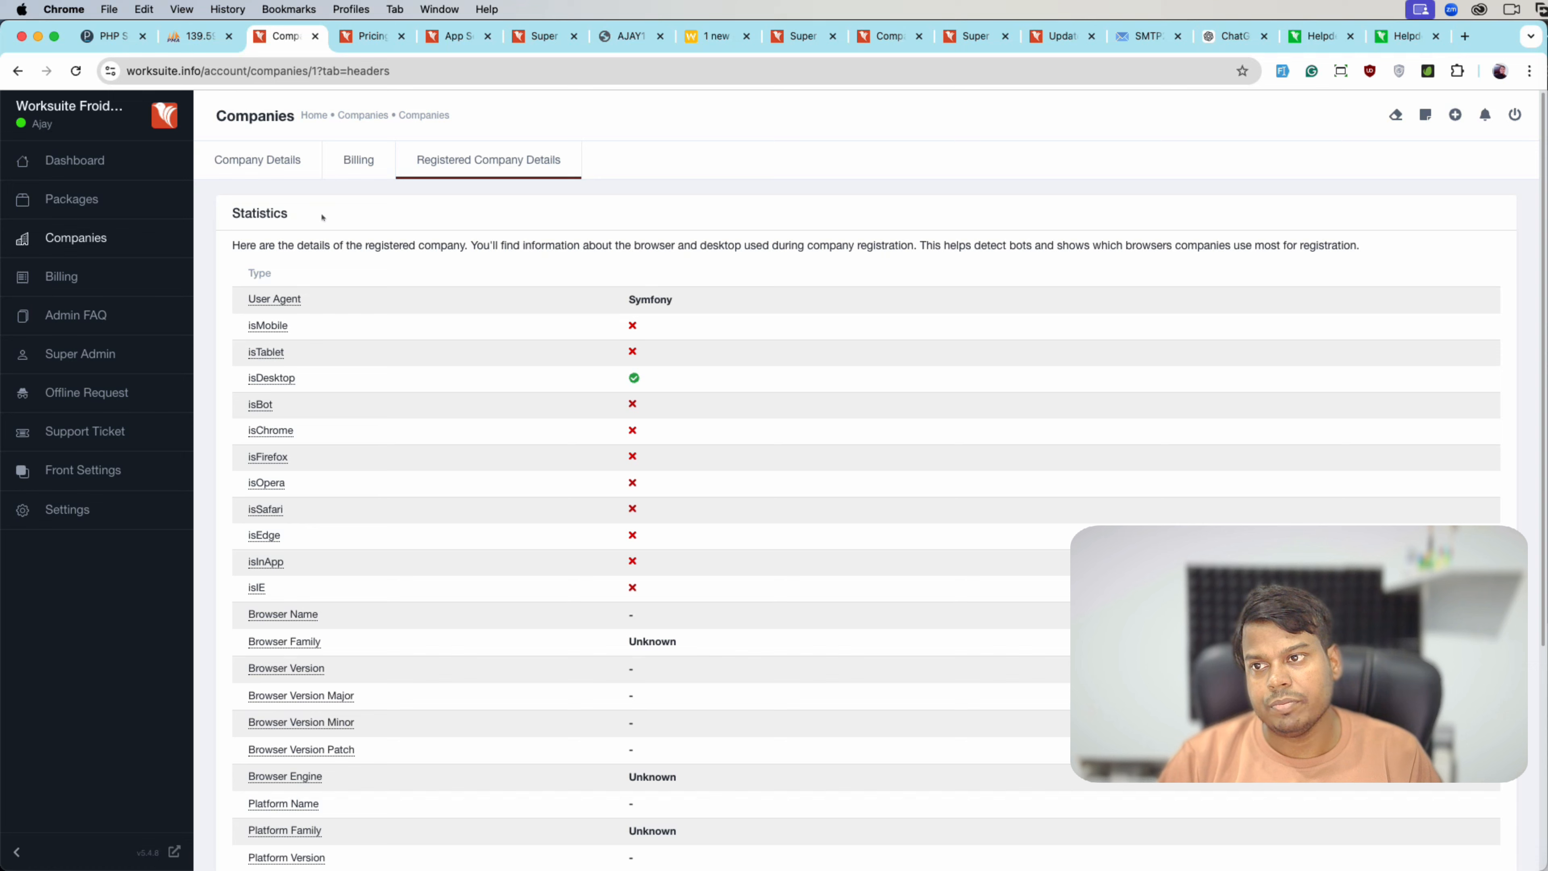
click(257, 159)
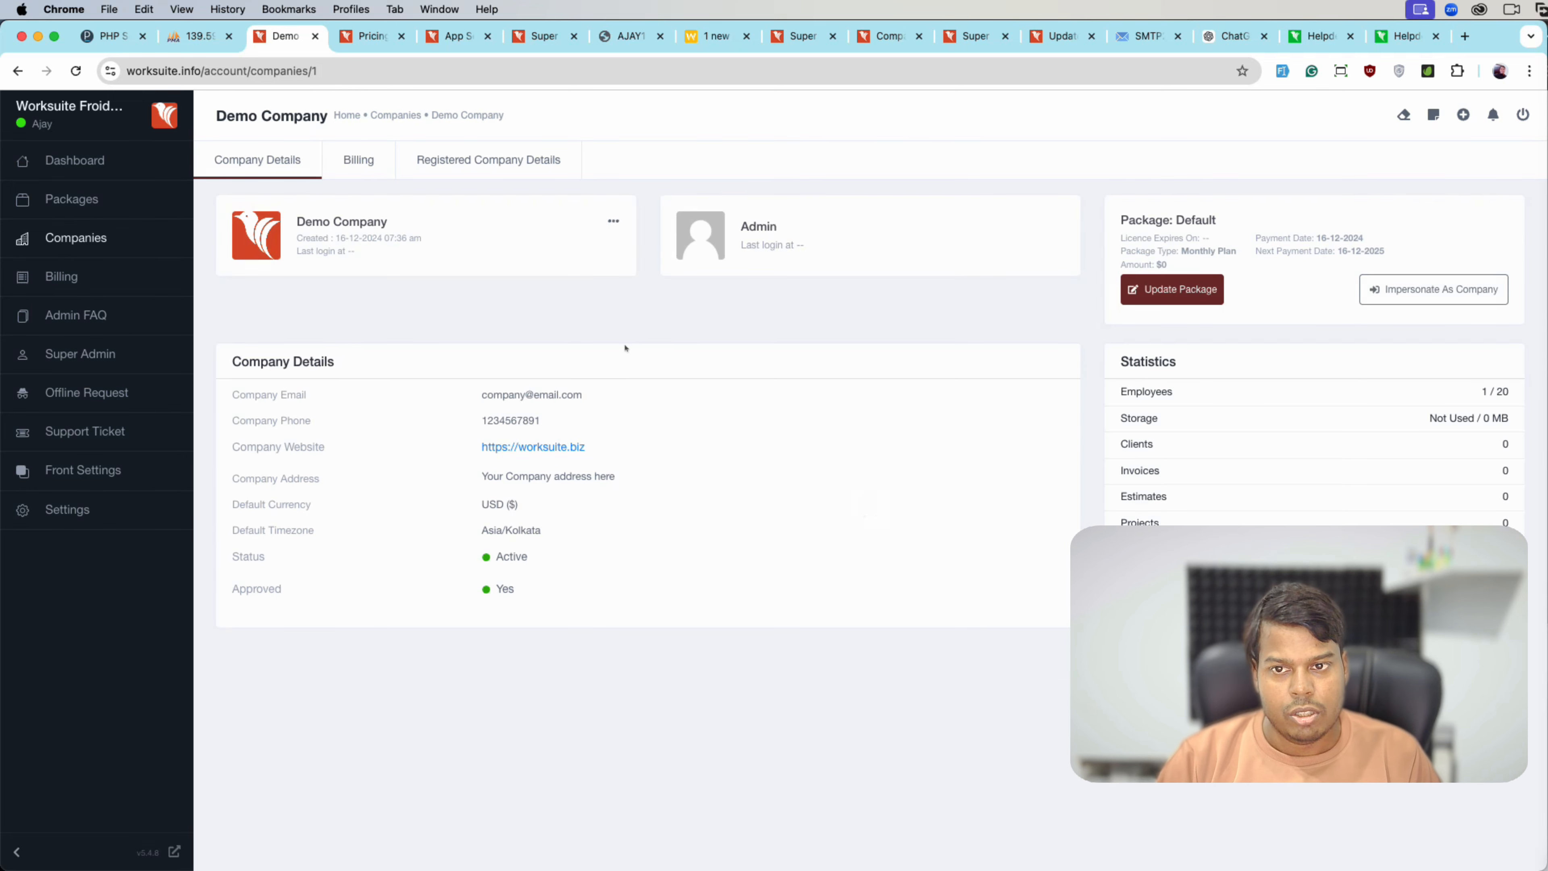
click(1133, 290)
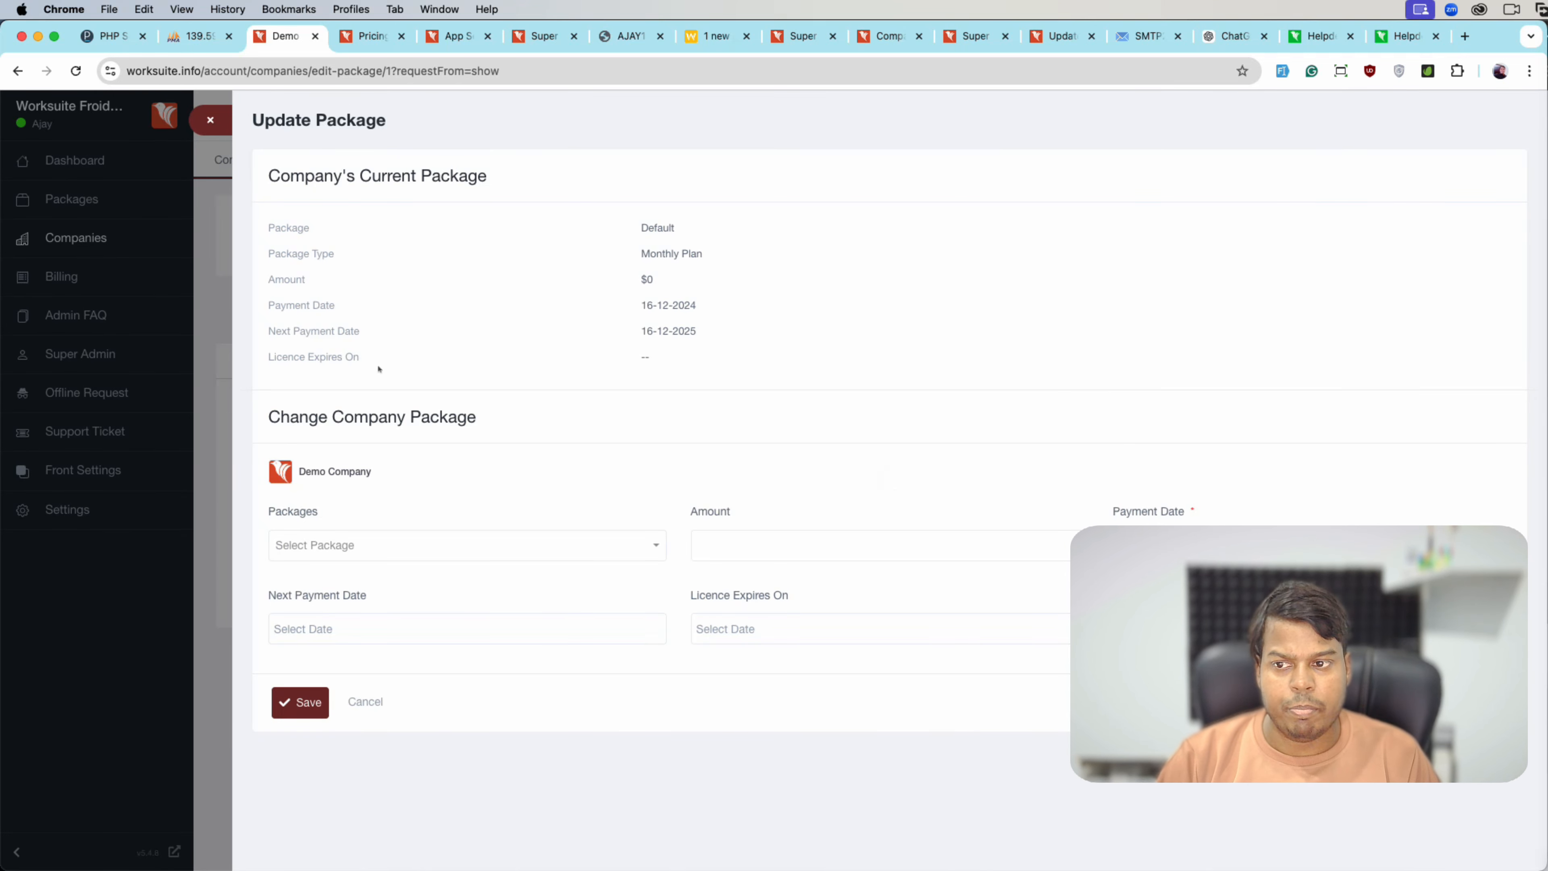
click(459, 547)
click(395, 505)
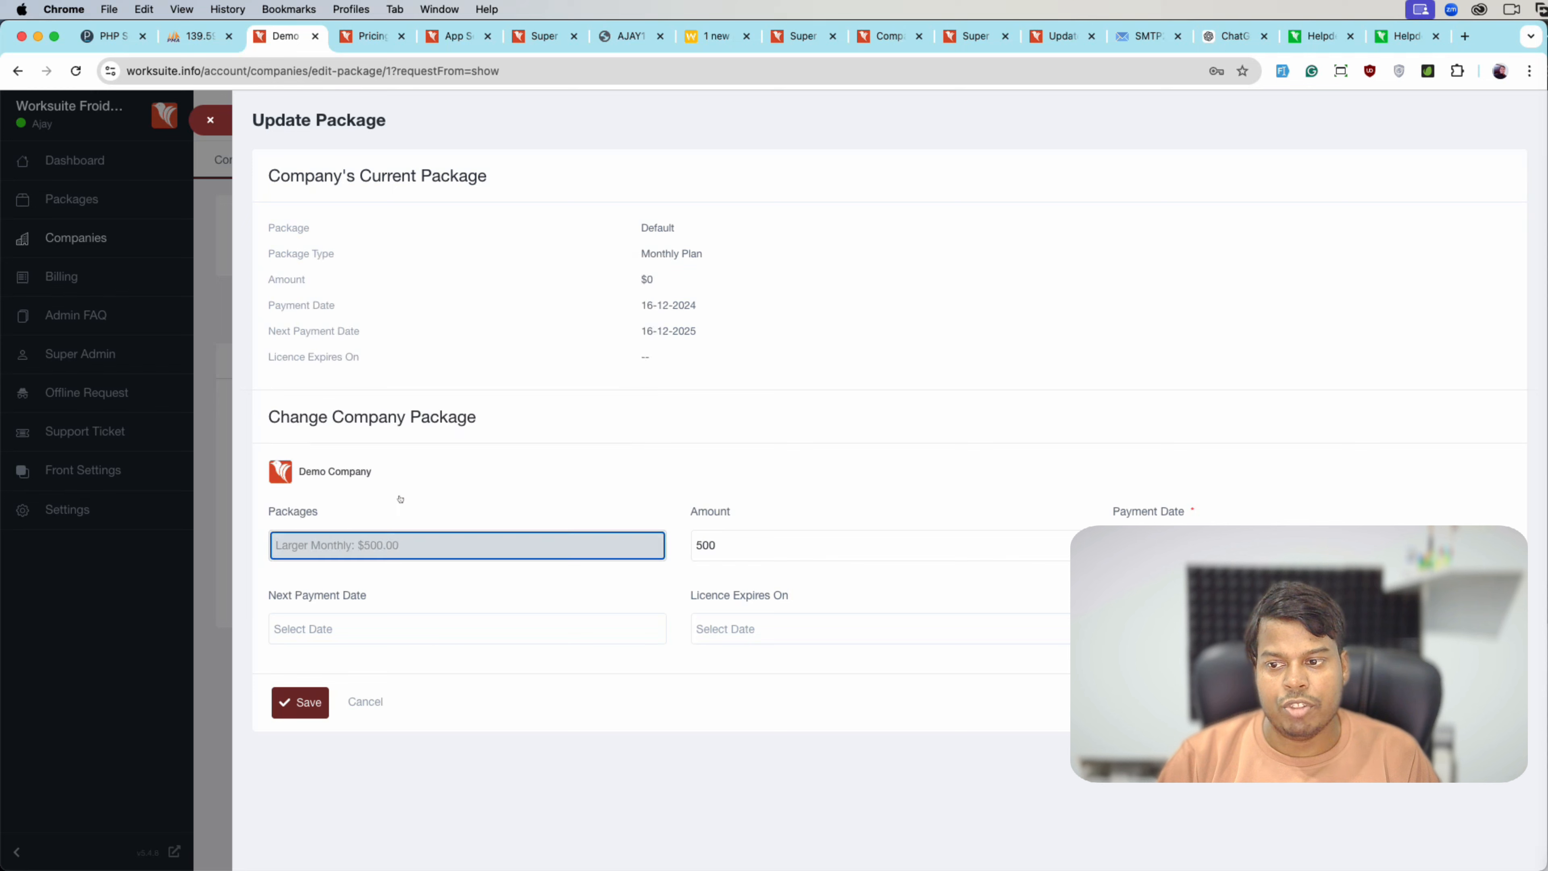
click(221, 121)
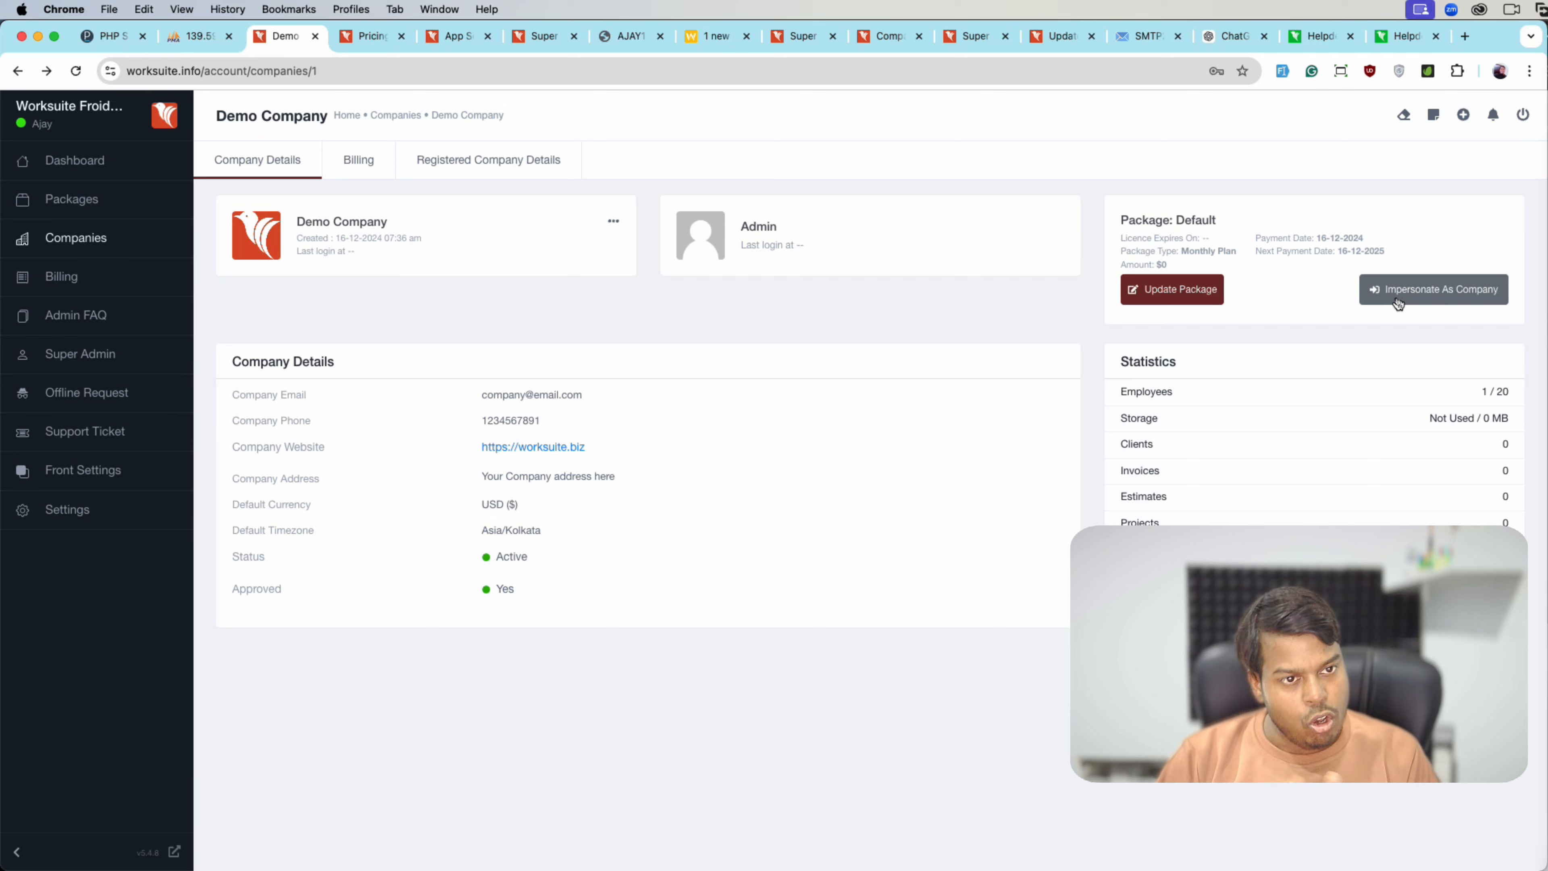
click(1398, 300)
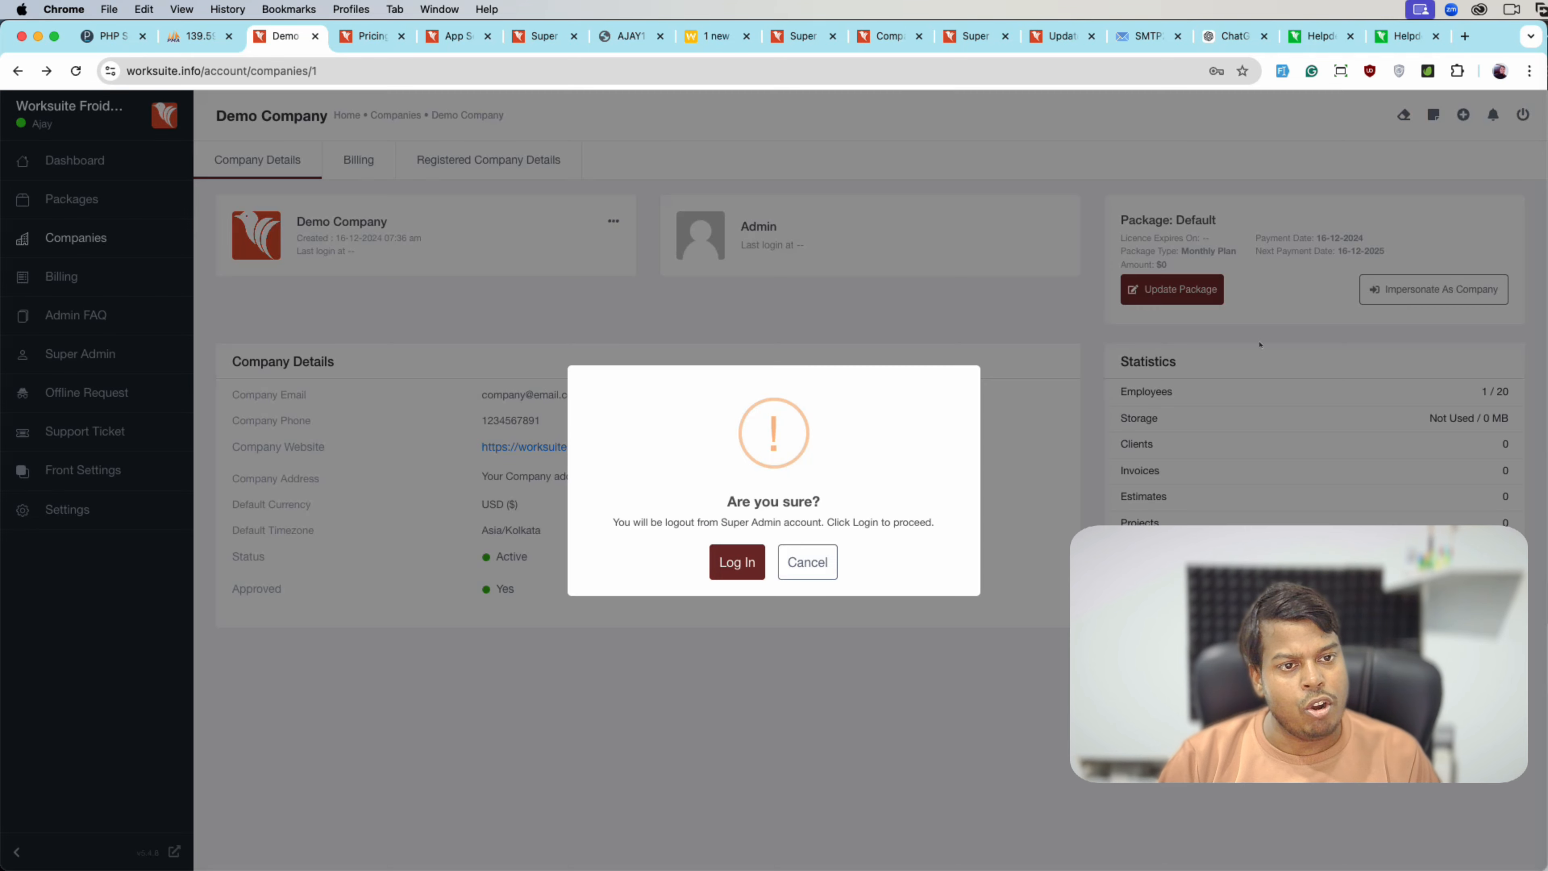
click(739, 561)
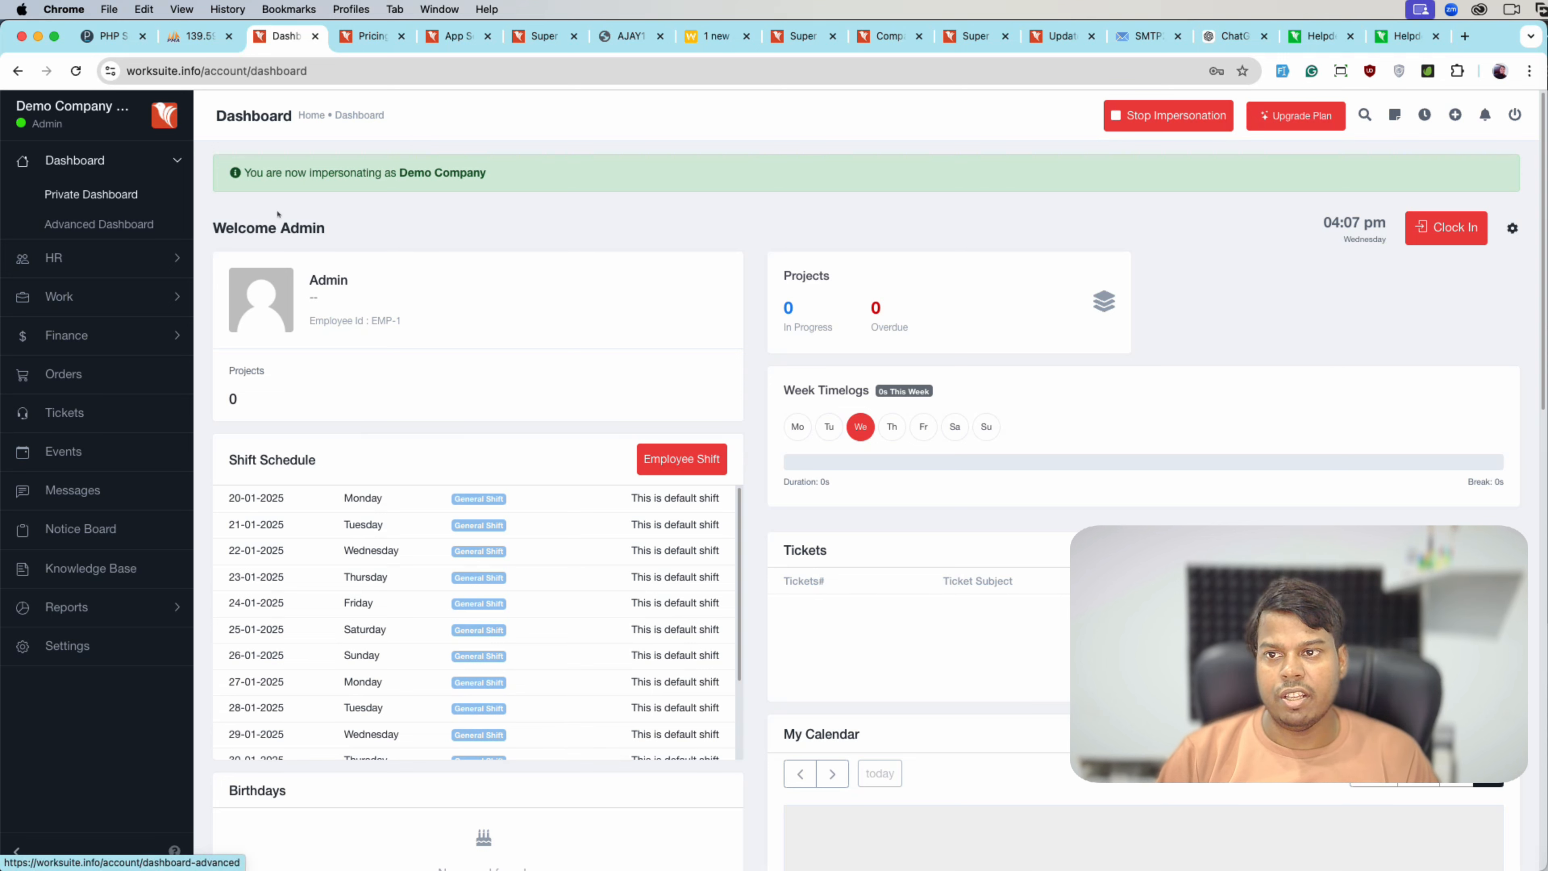
click(1142, 129)
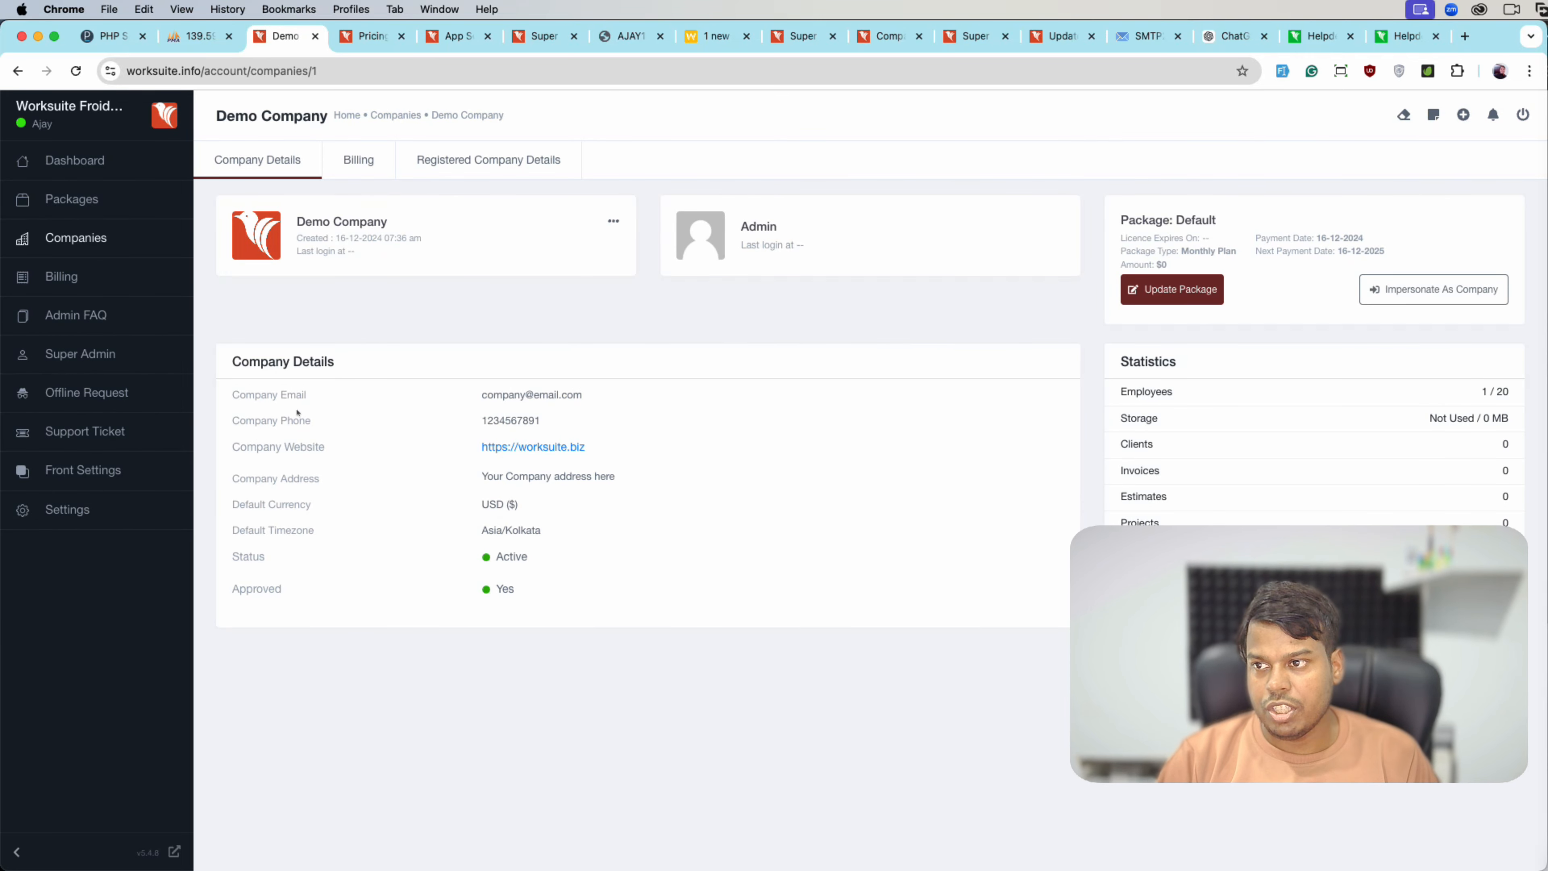
- Review the Demo Company invoice in Billing, then view the Admin FAQ page
click(61, 277)
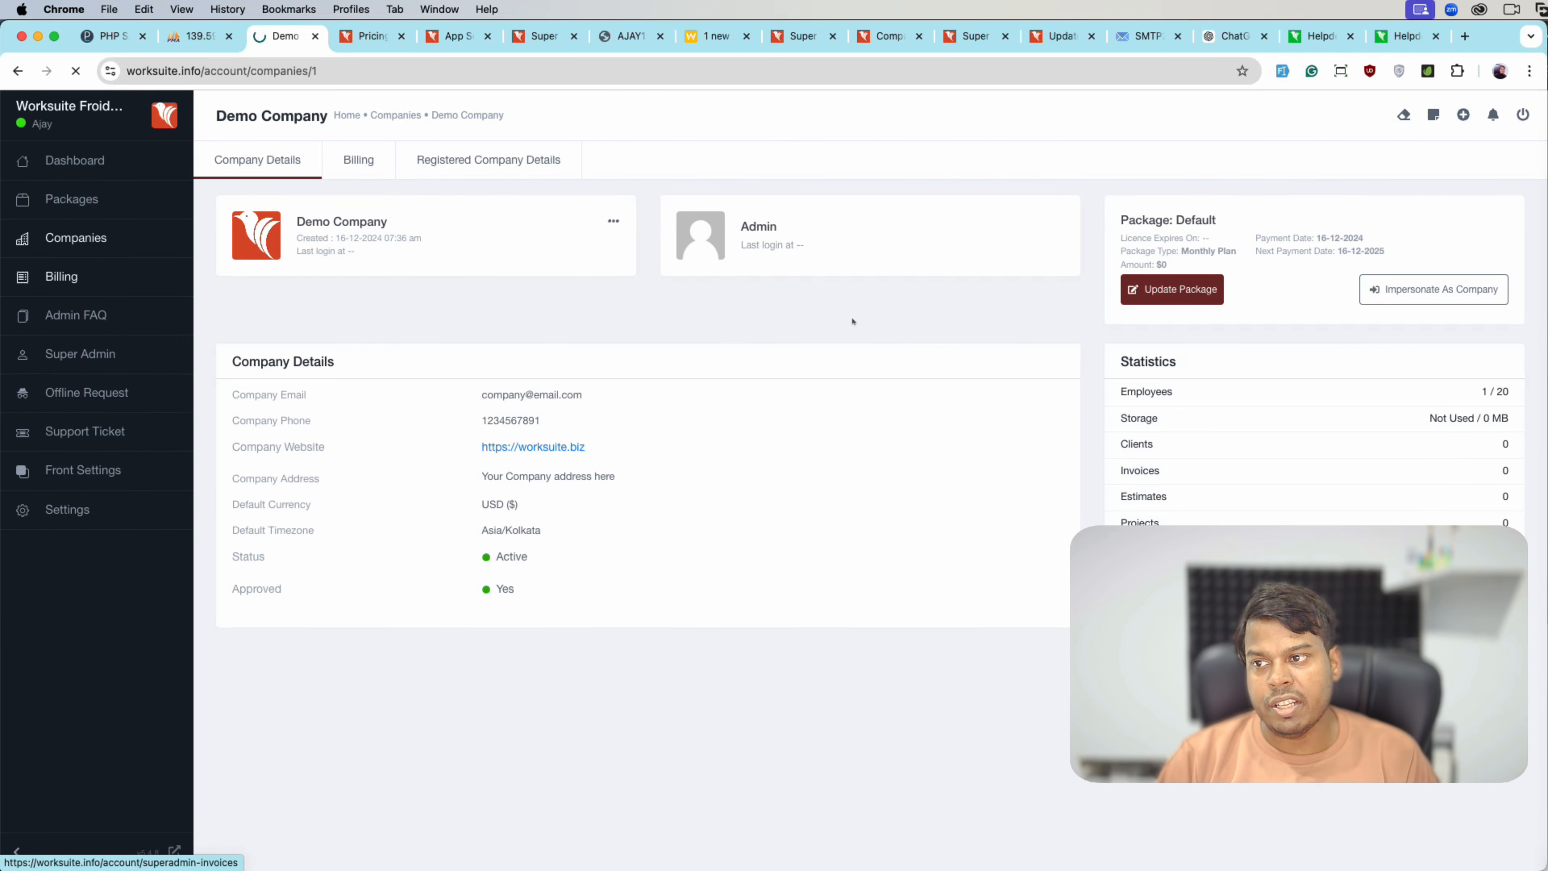
drag(297, 256, 1145, 267)
click(1145, 267)
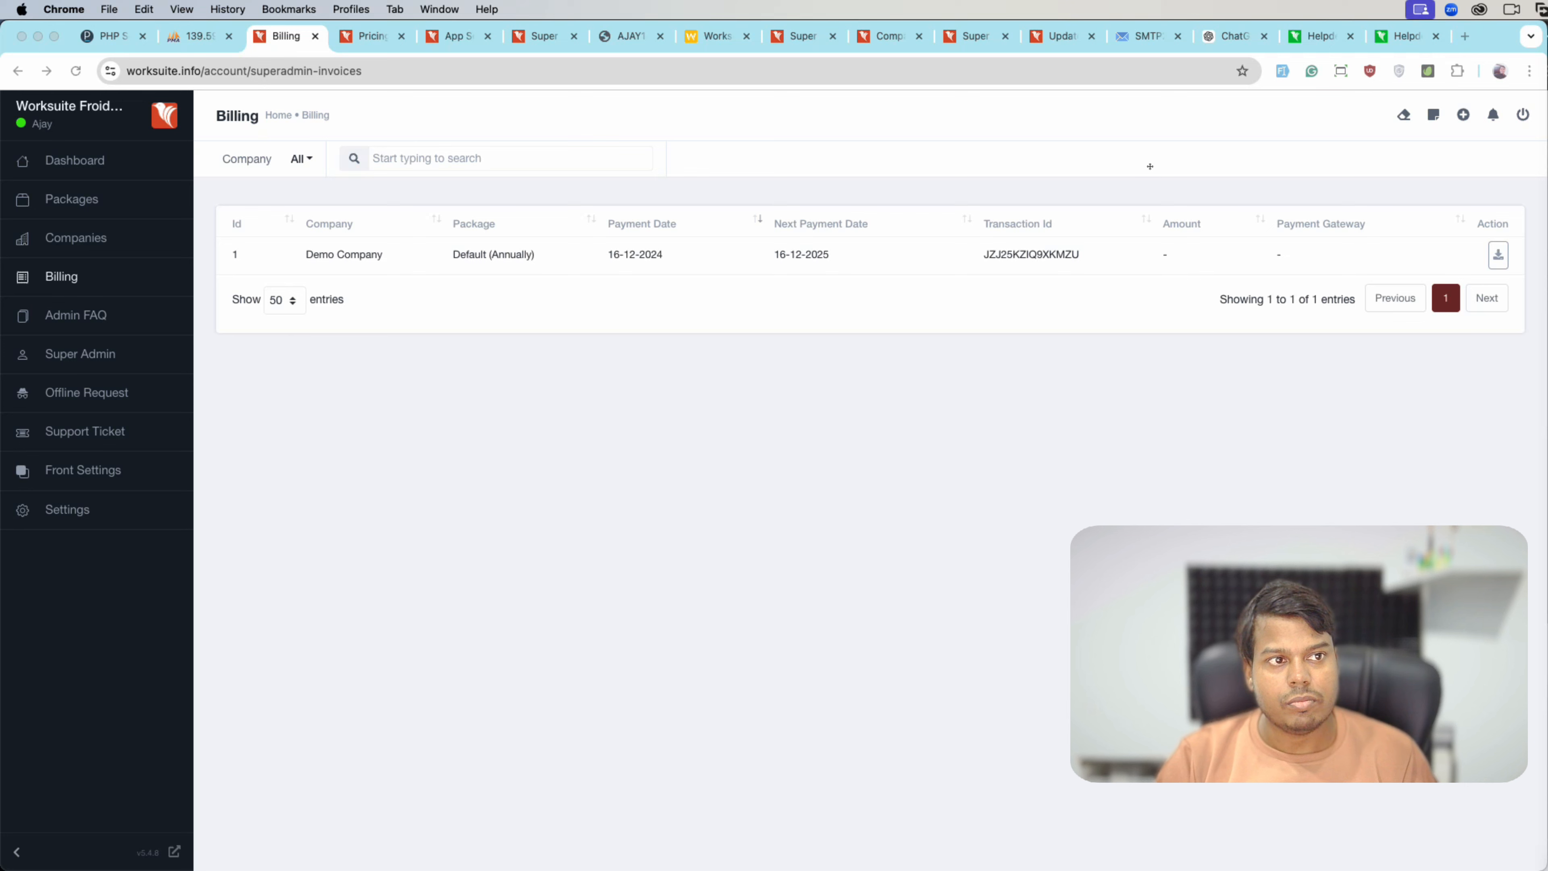
click(73, 315)
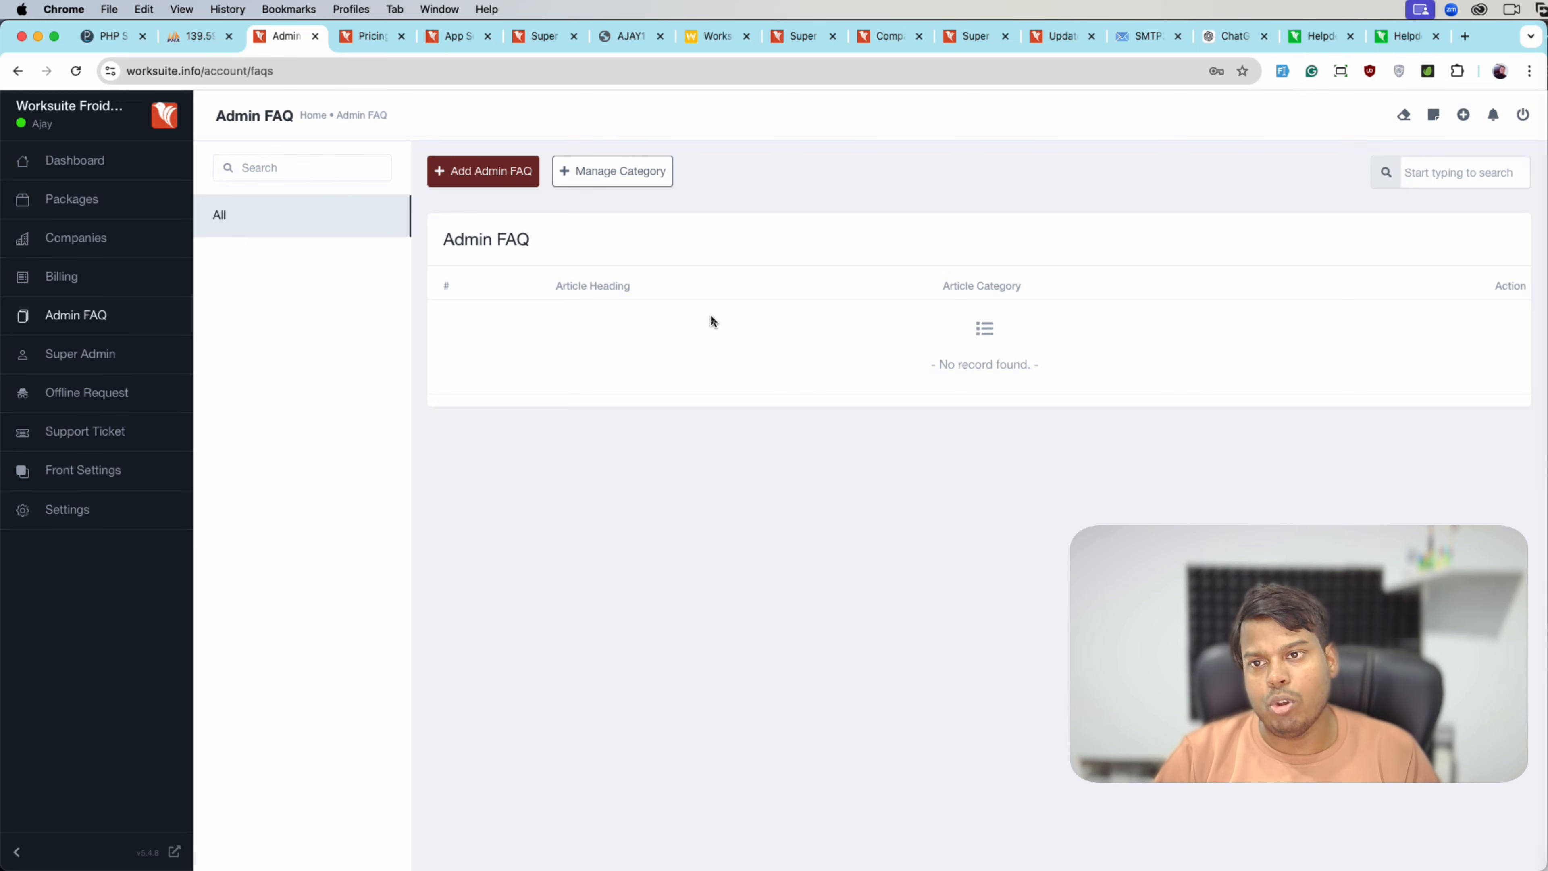
- Look over the super admin list and Add Super Admin form, then the empty Offline Request list
click(98, 354)
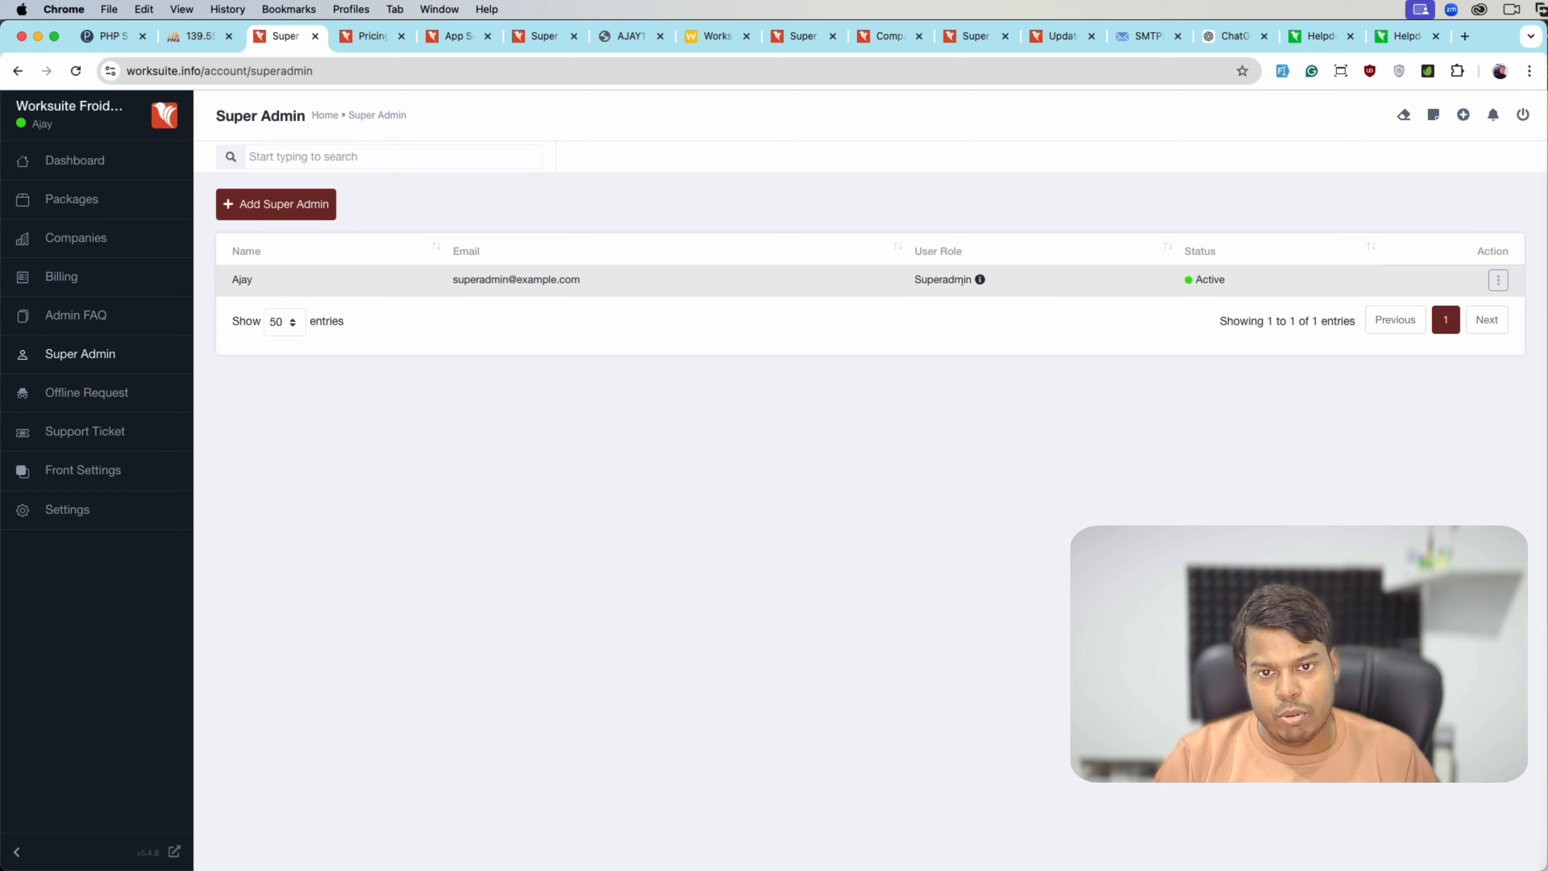
click(276, 203)
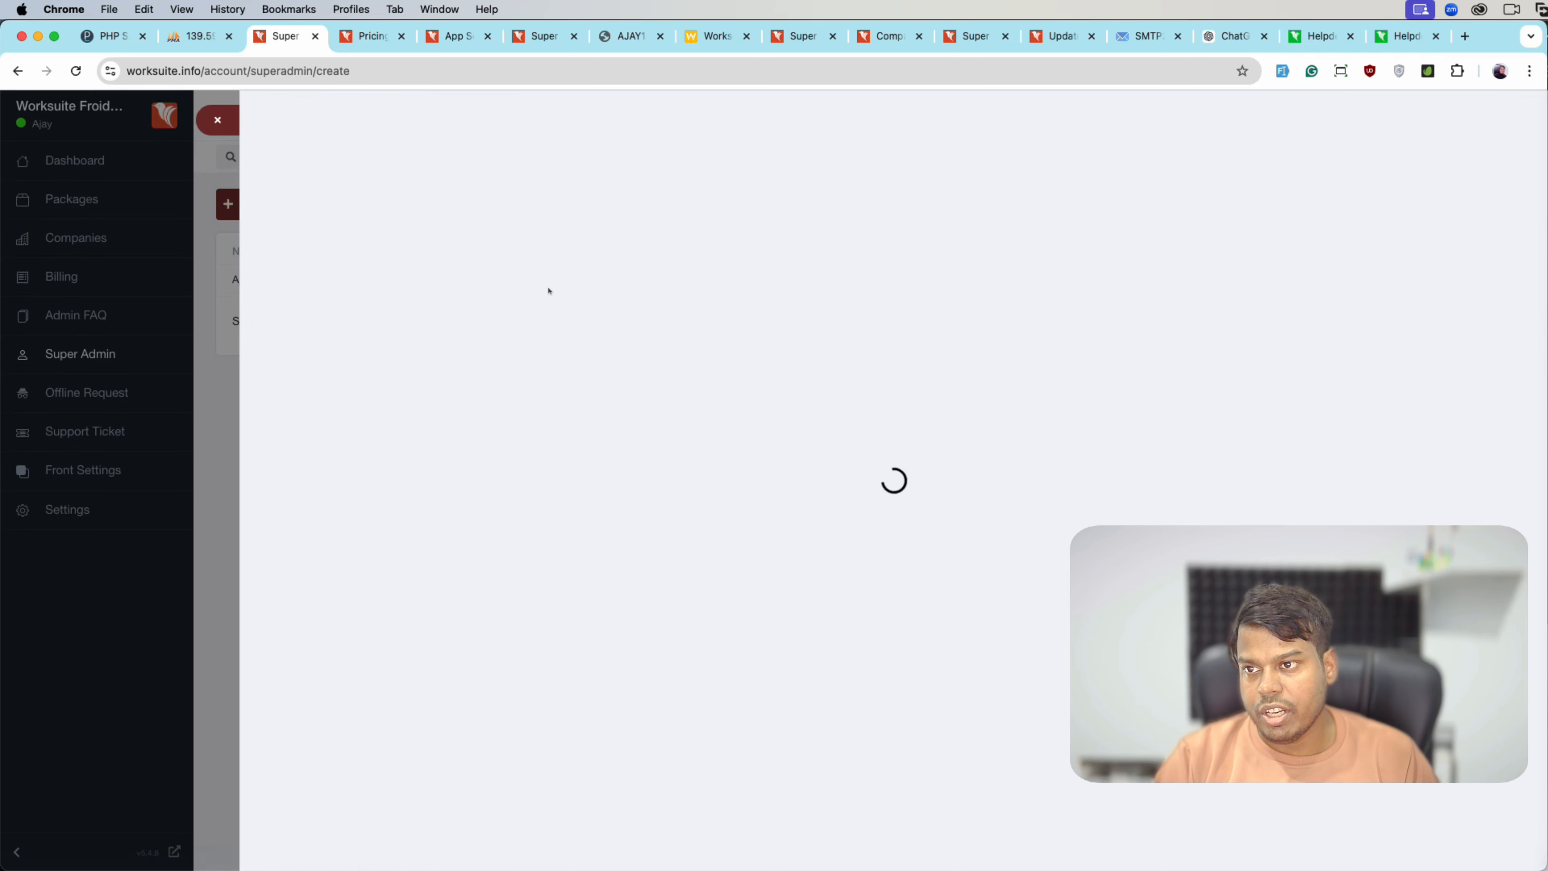
click(211, 121)
click(86, 393)
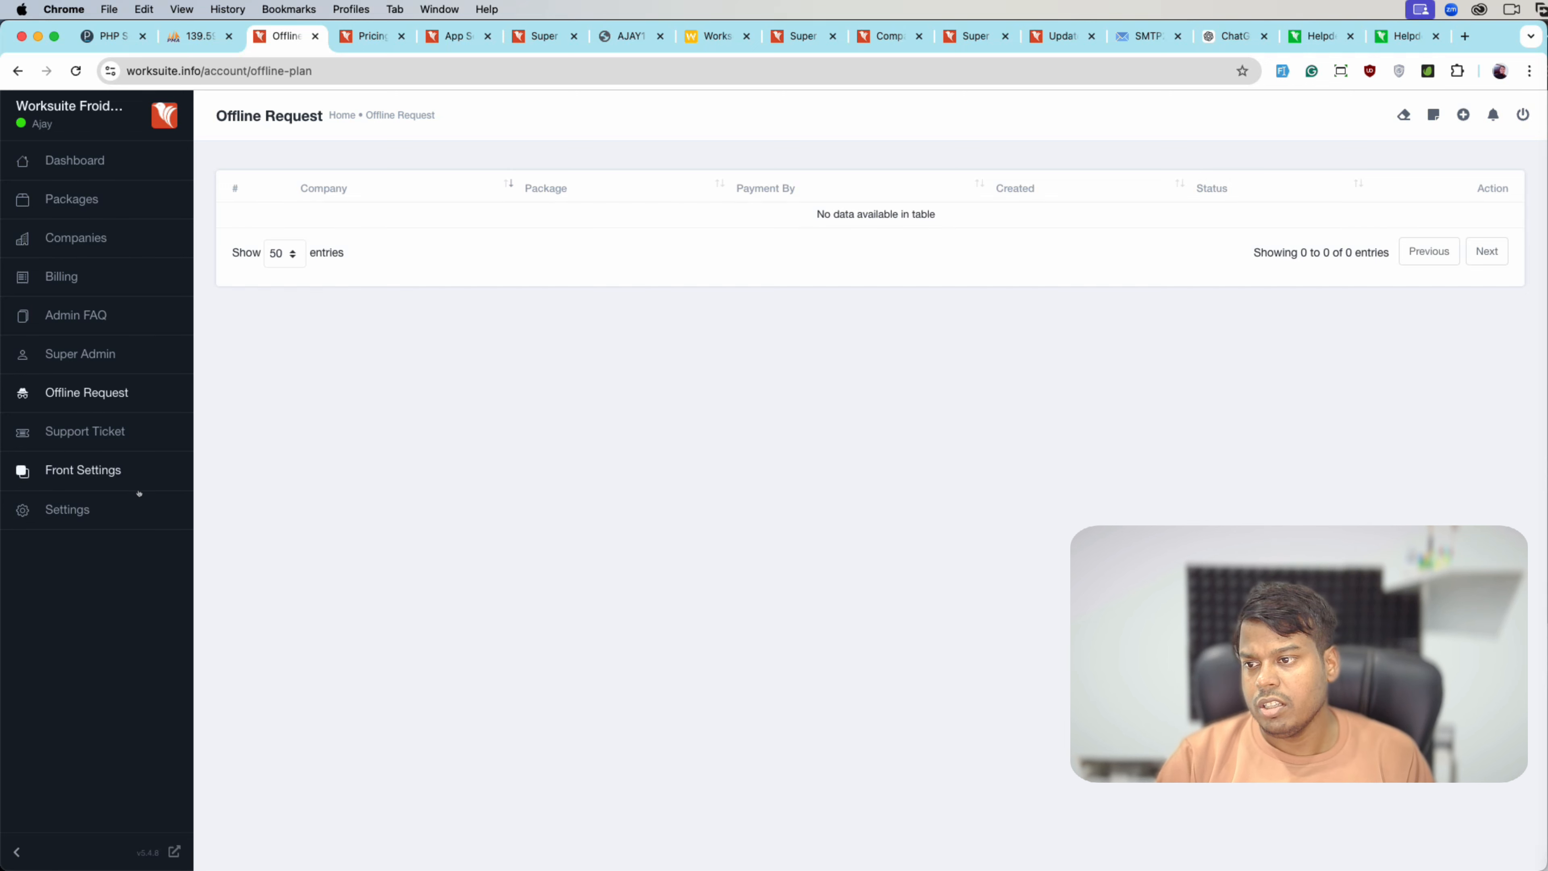
- In a new Settings tab, find Payment Credentials and go to the Offline payment methods list
right_click(95, 503)
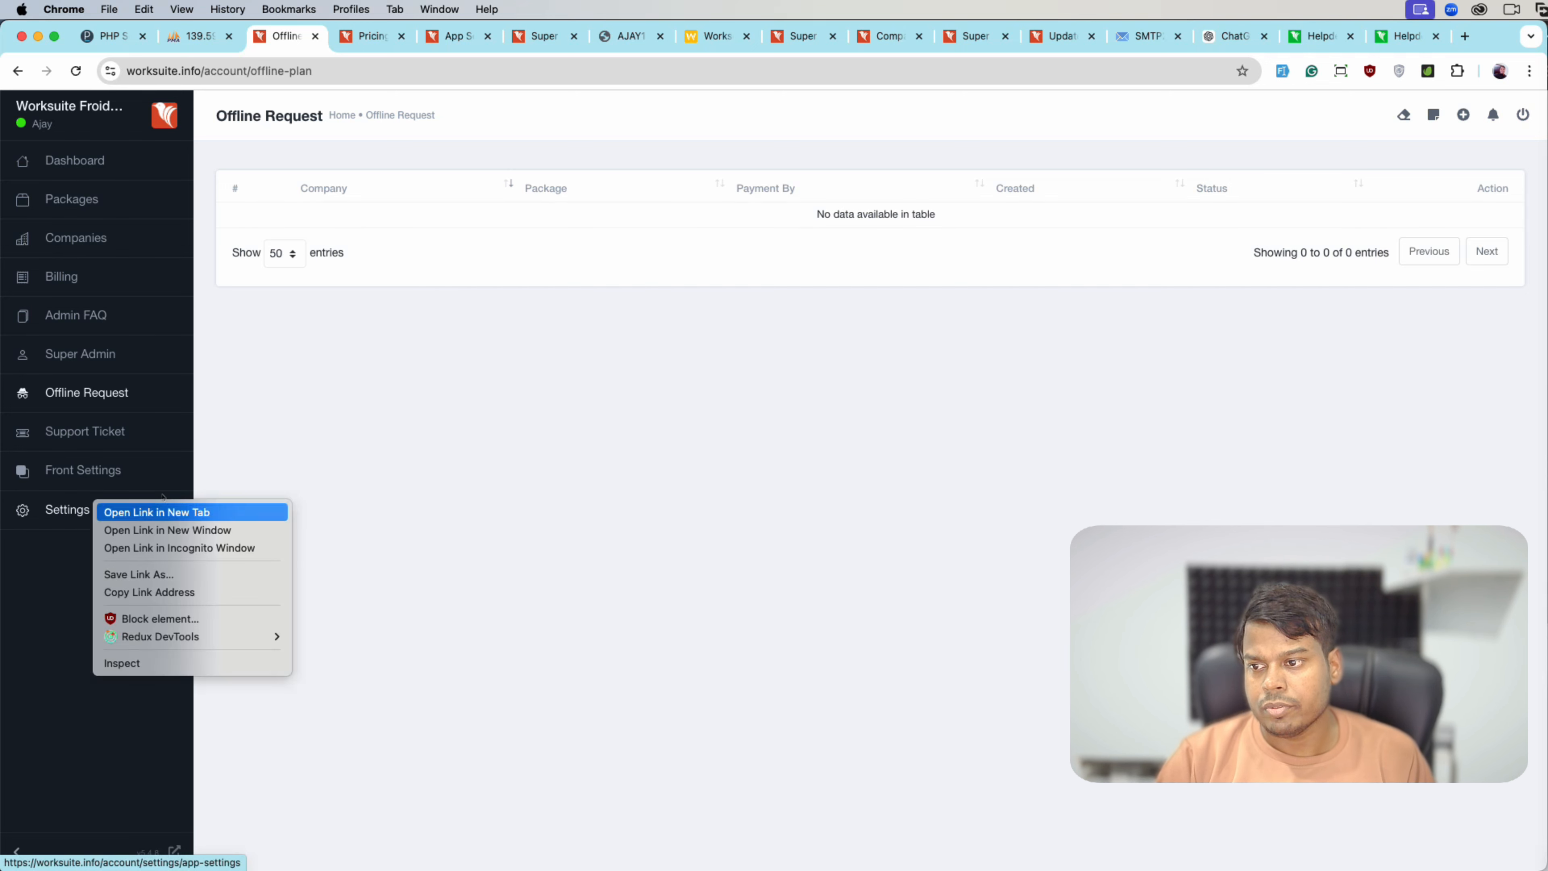
click(546, 358)
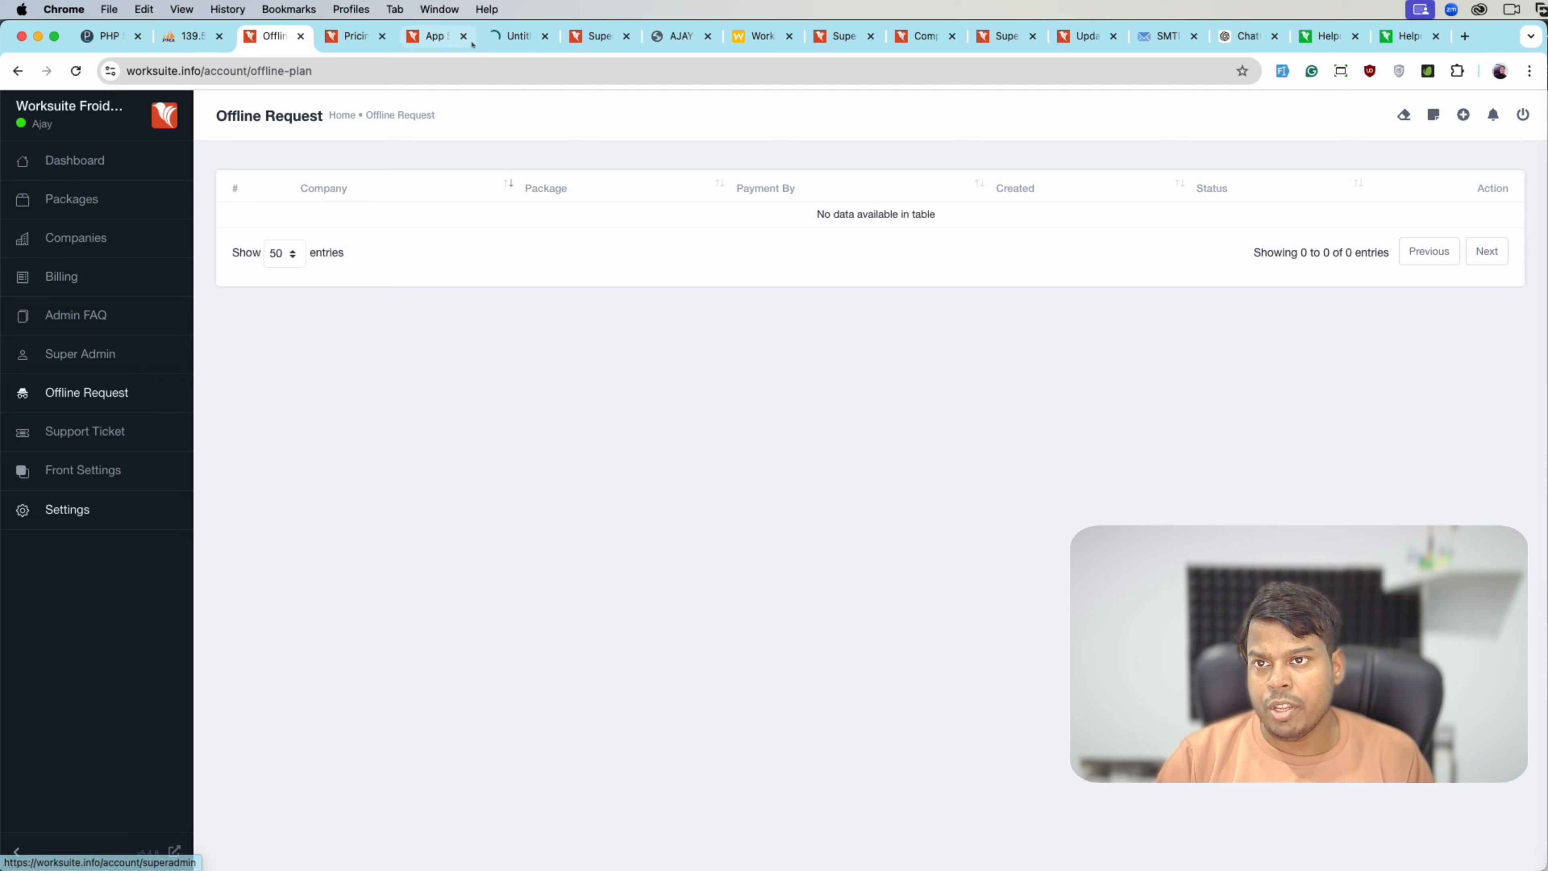
click(501, 40)
click(303, 168)
text(p)
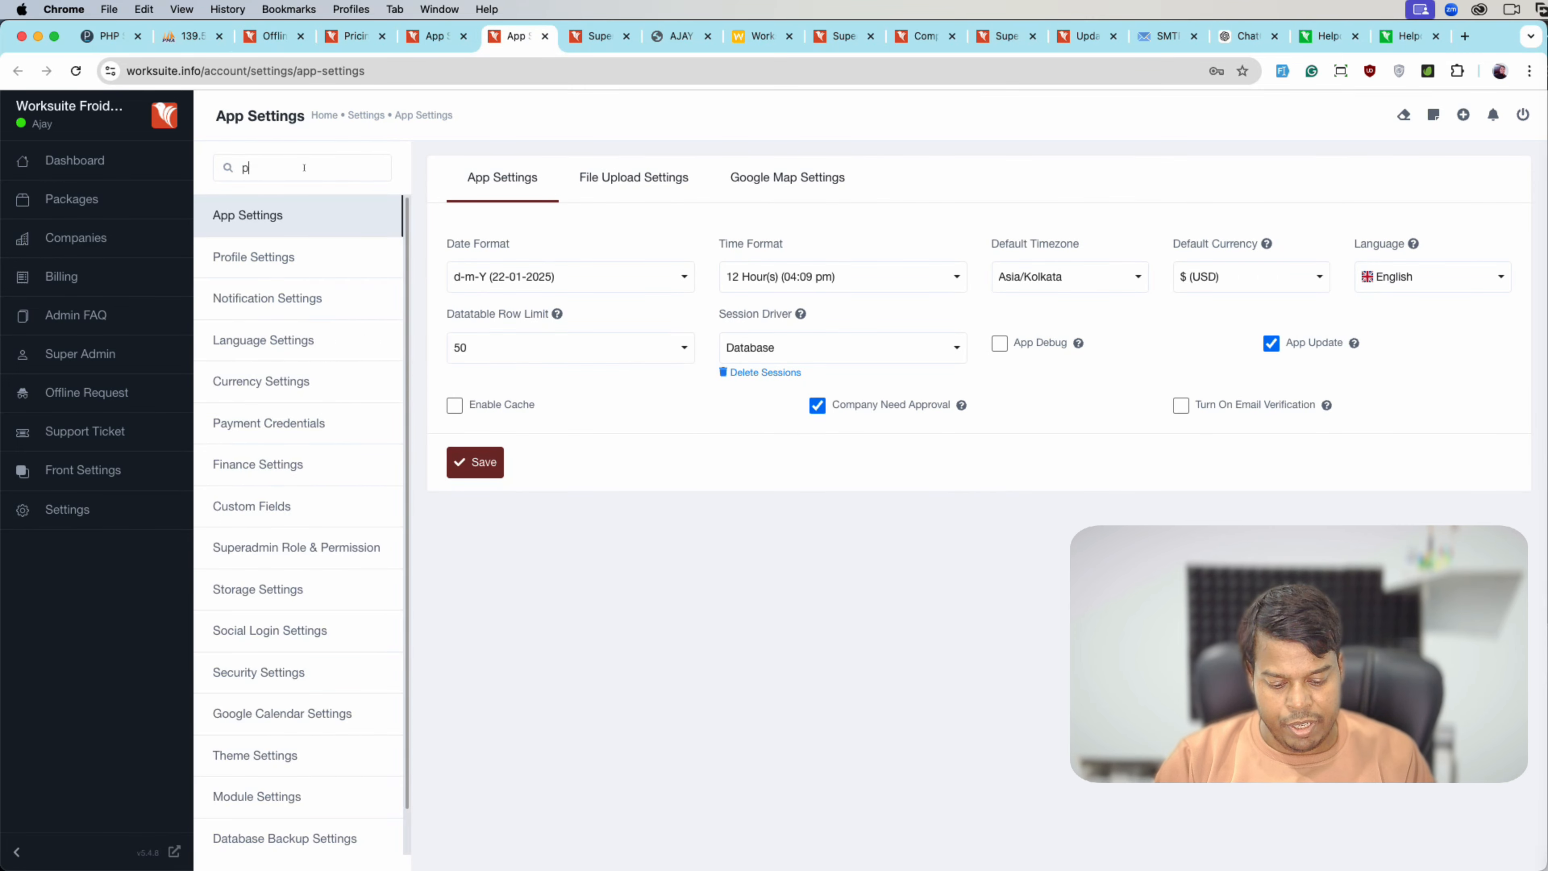
text(ayment)
click(287, 213)
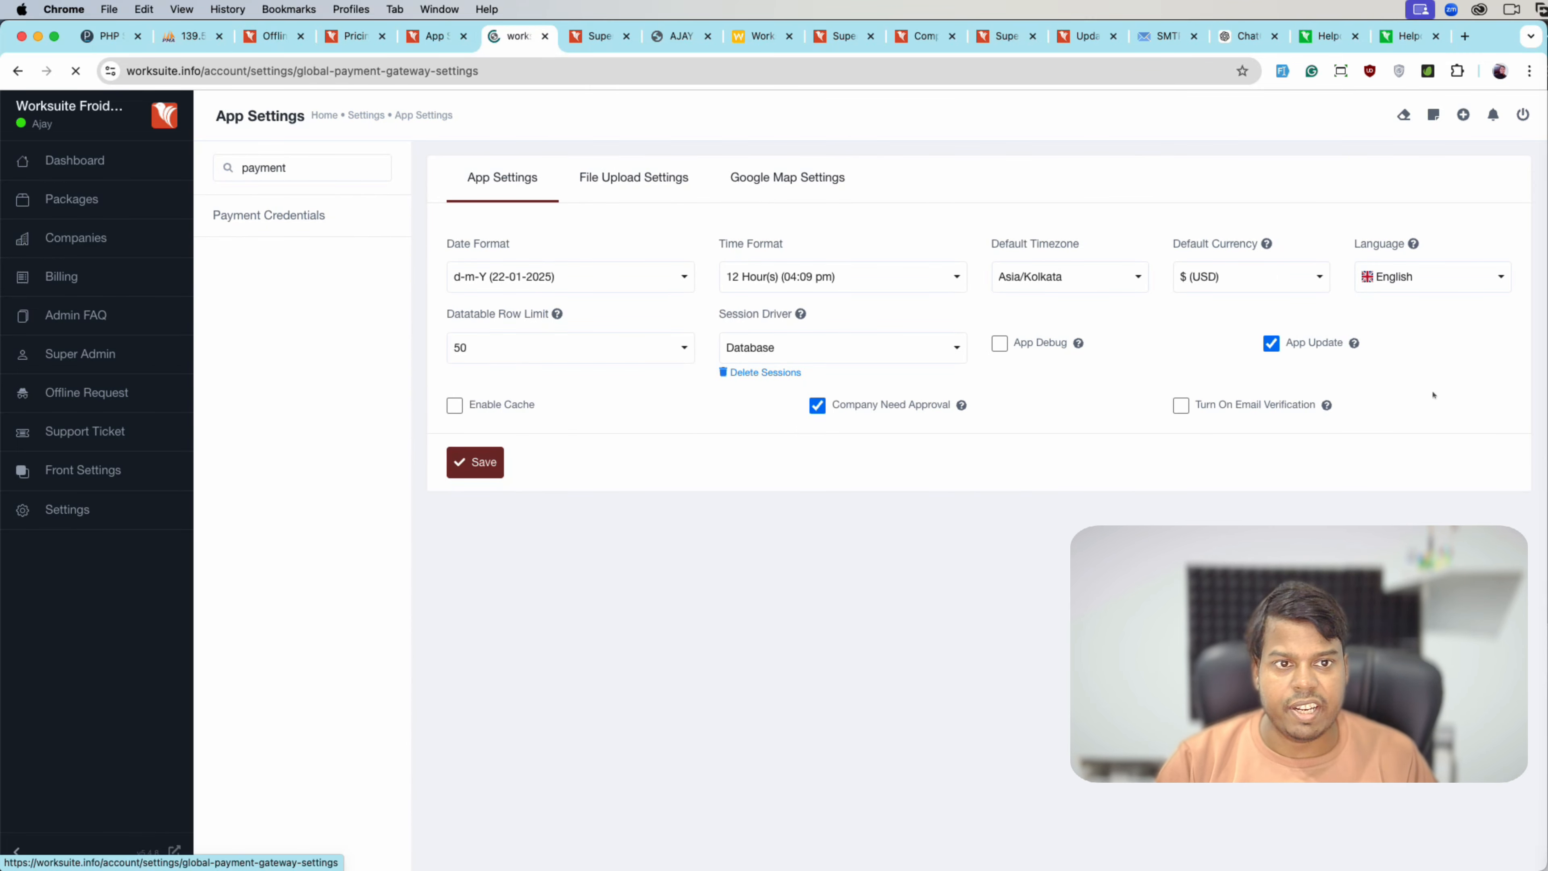
click(1478, 193)
click(1444, 263)
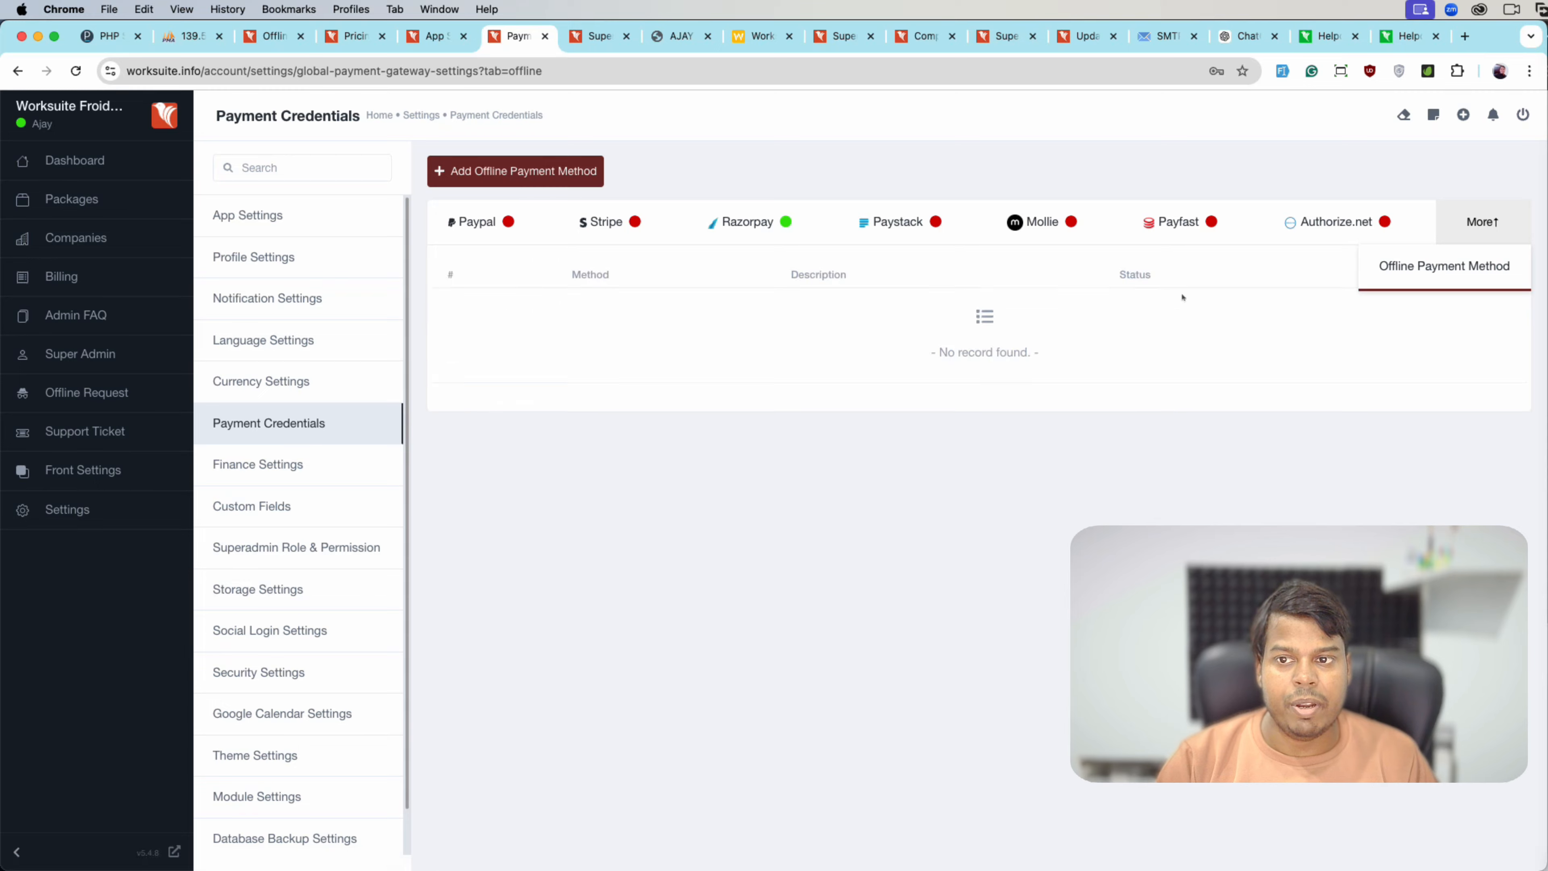
- Add and save offline payment method 'sds' with description 'cash', then return to Offline Request
click(512, 171)
click(656, 232)
text(sds)
click(605, 316)
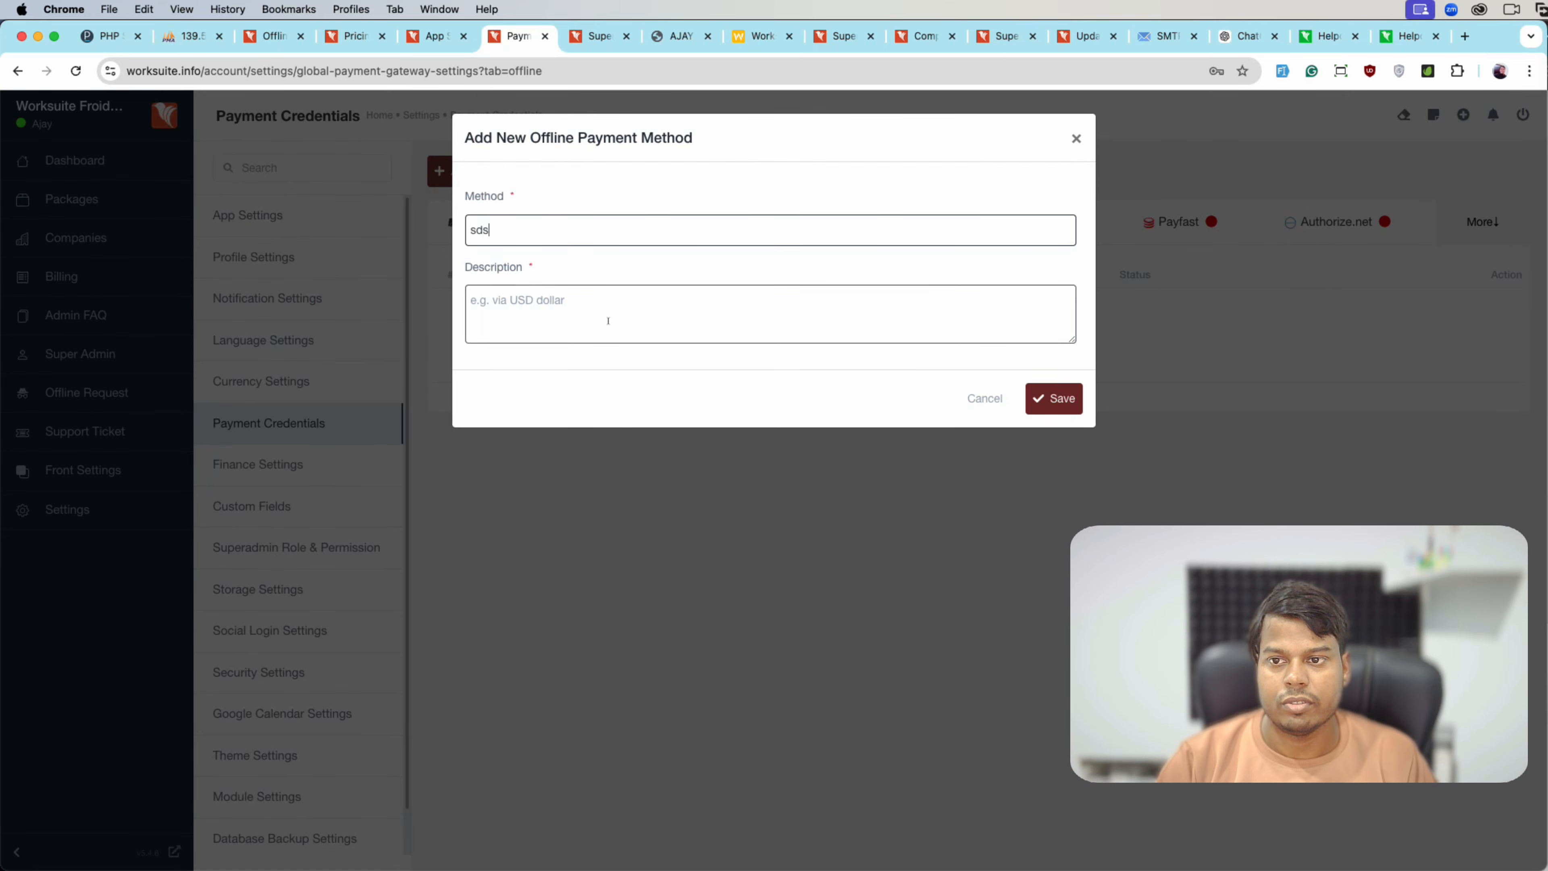
text(sdfds)
key(super+a)
text(cash)
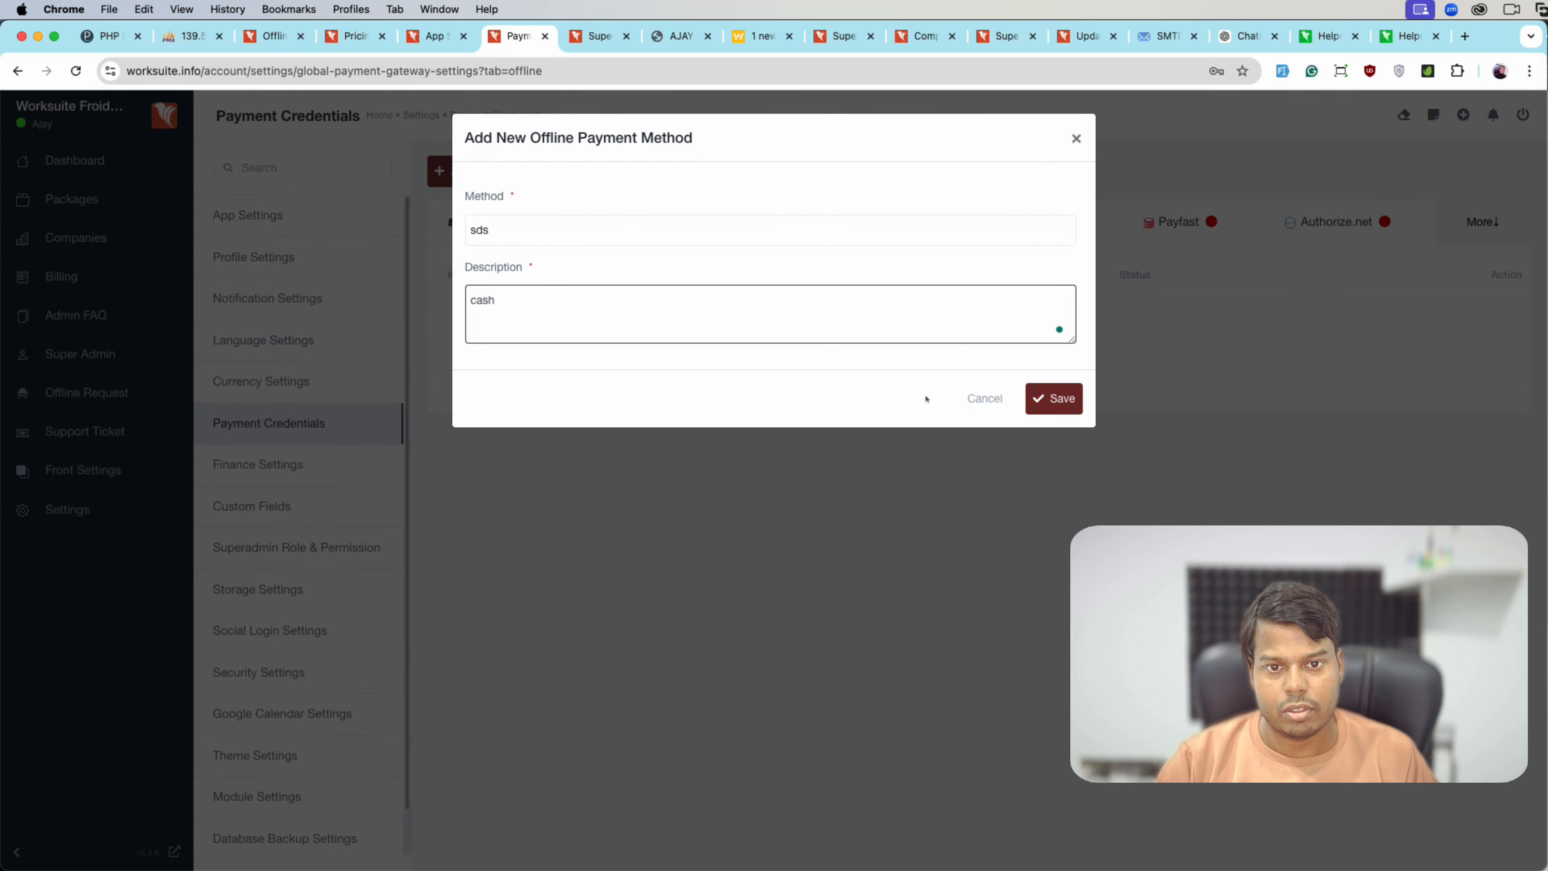
click(1055, 399)
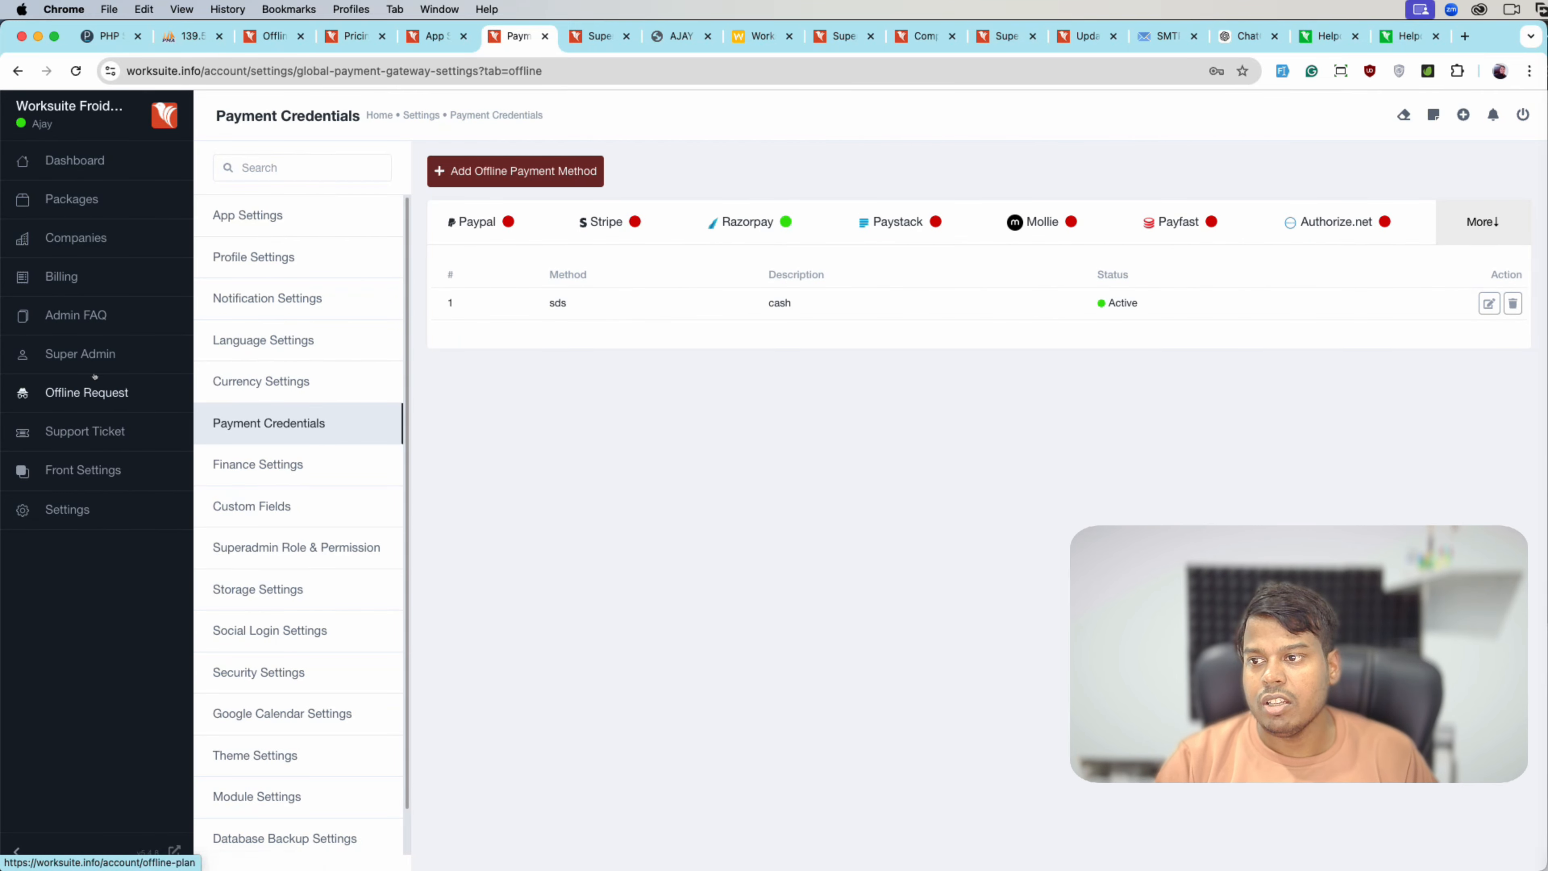
click(86, 393)
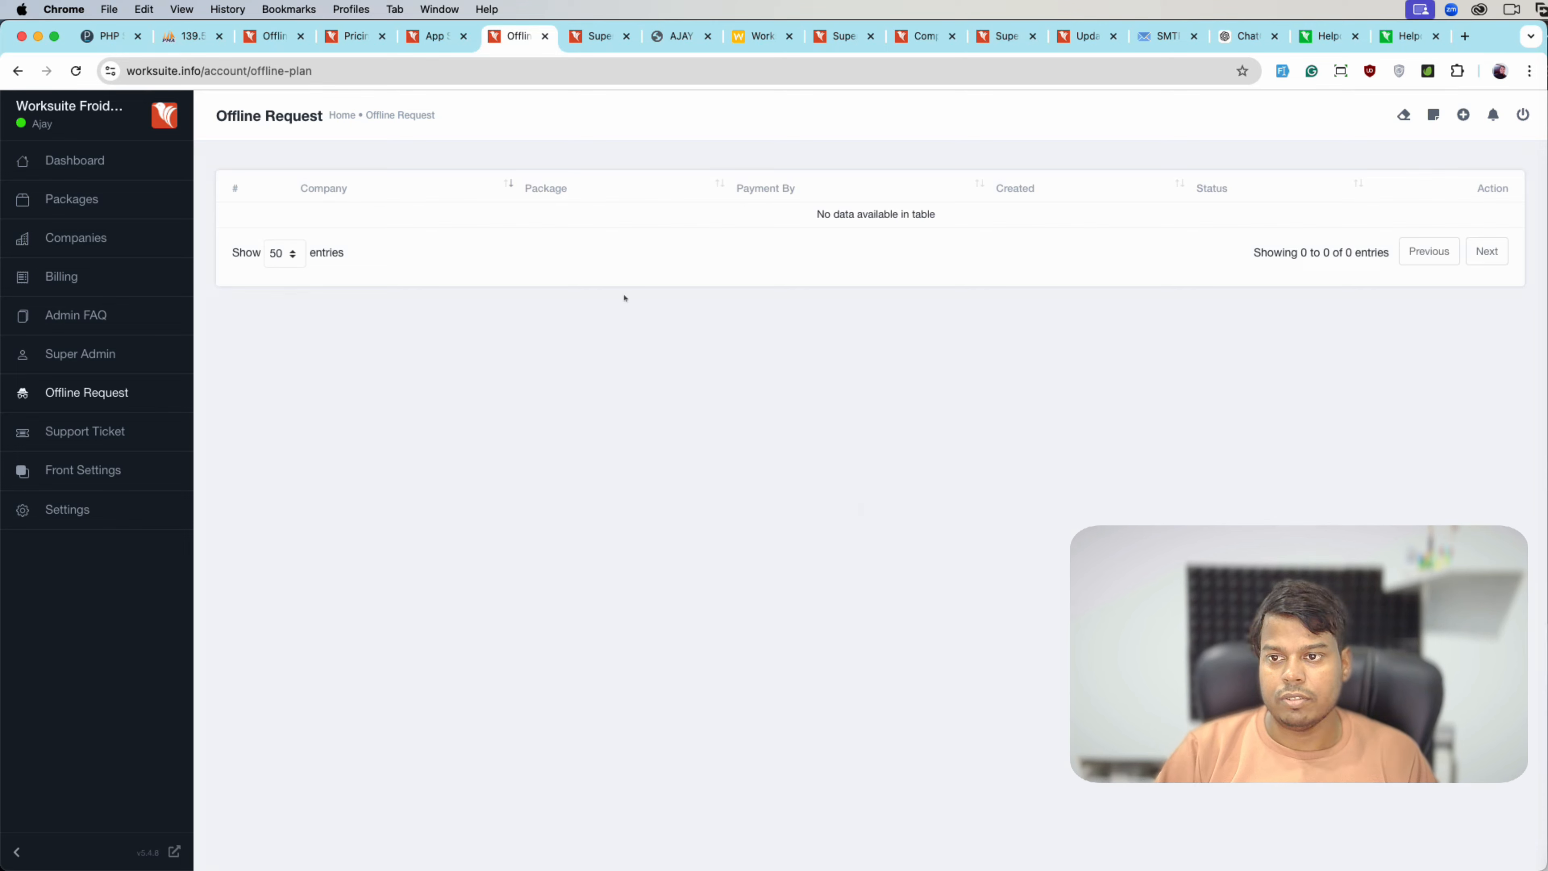
- Look over the support tickets, the superadmin dashboard and the sticky notes panel
click(174, 438)
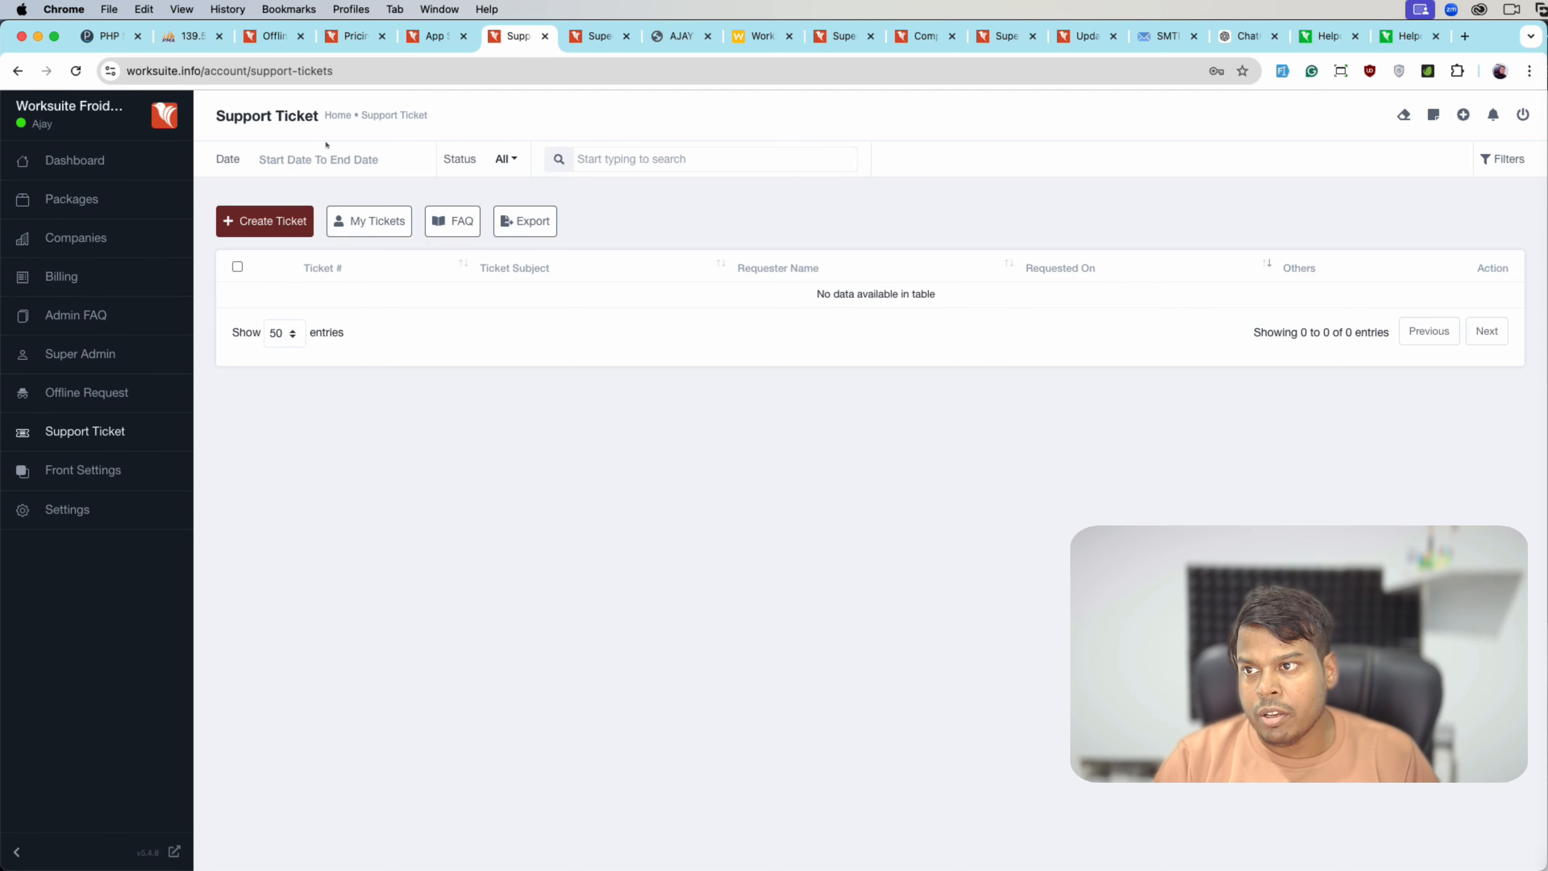
click(72, 160)
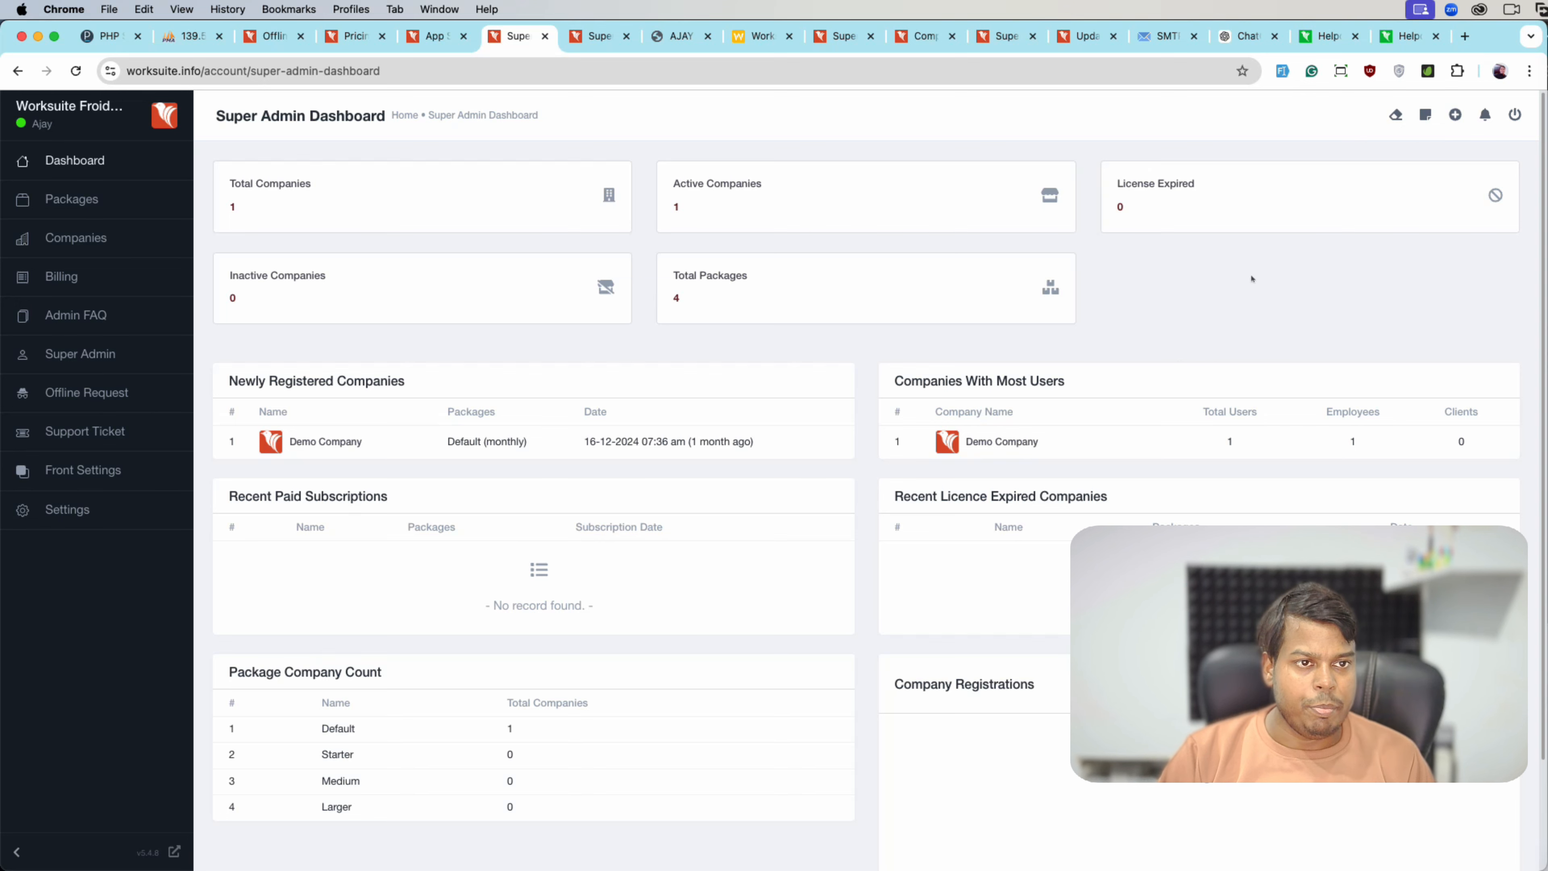
click(1426, 114)
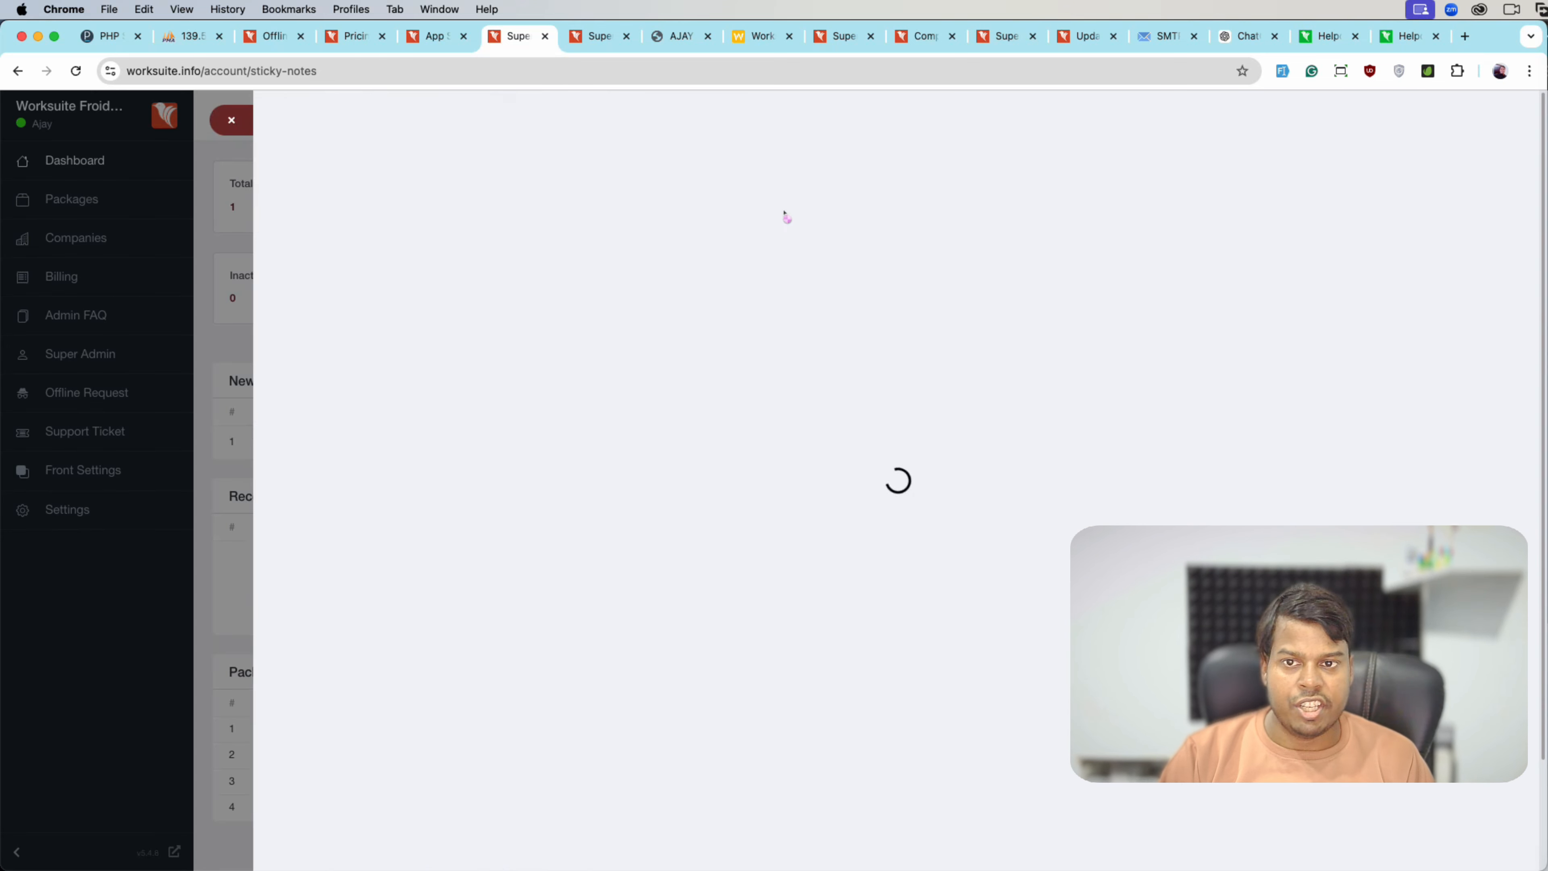
click(212, 128)
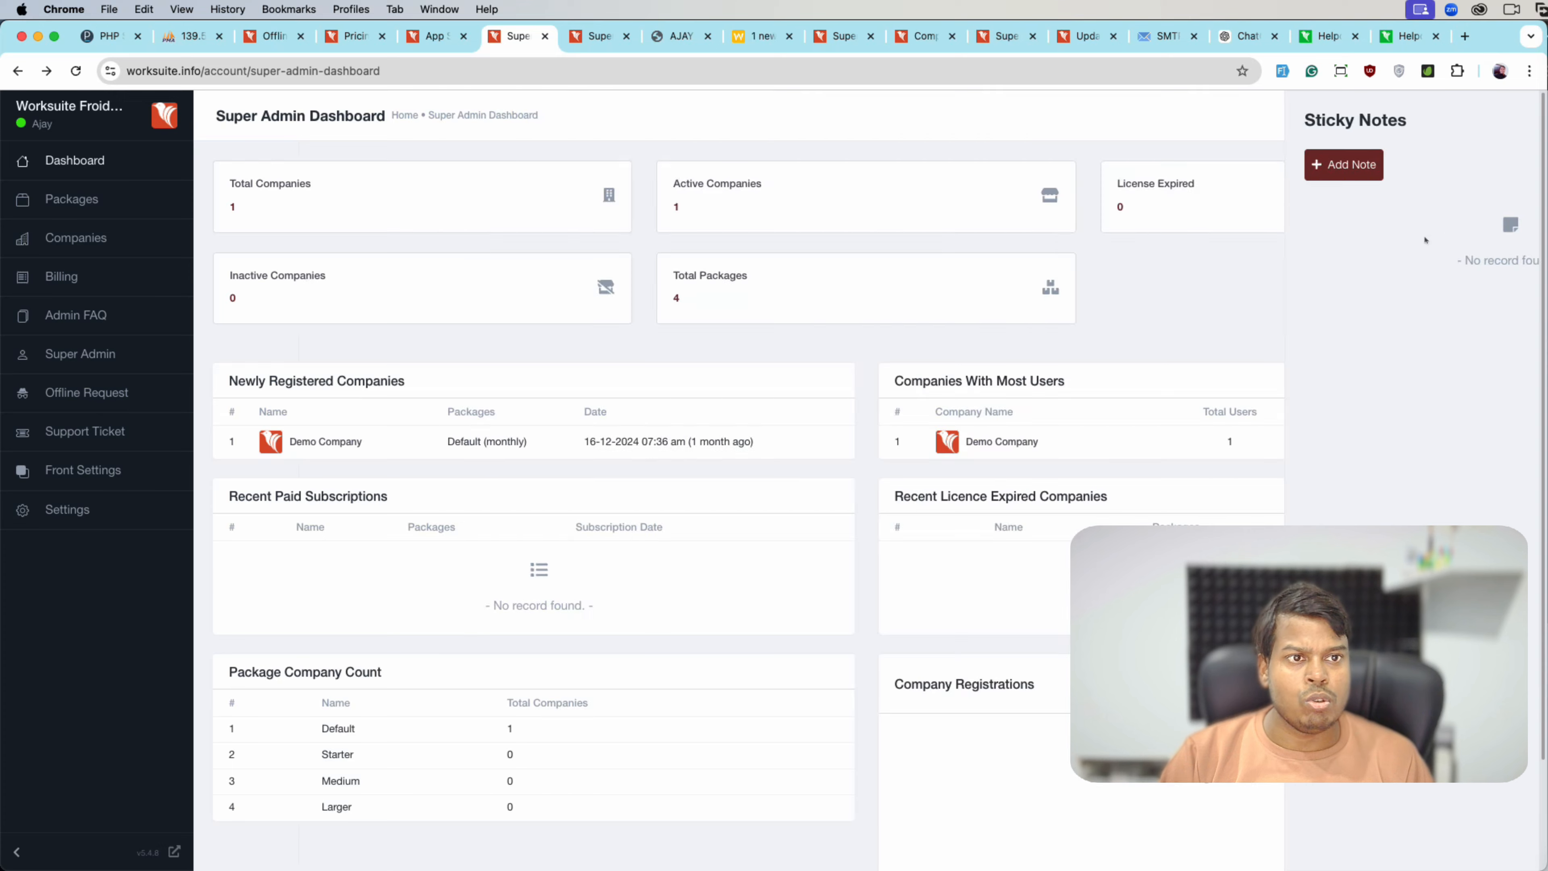
- Check the quick add options and notifications, then log out of the superadmin account
click(1454, 117)
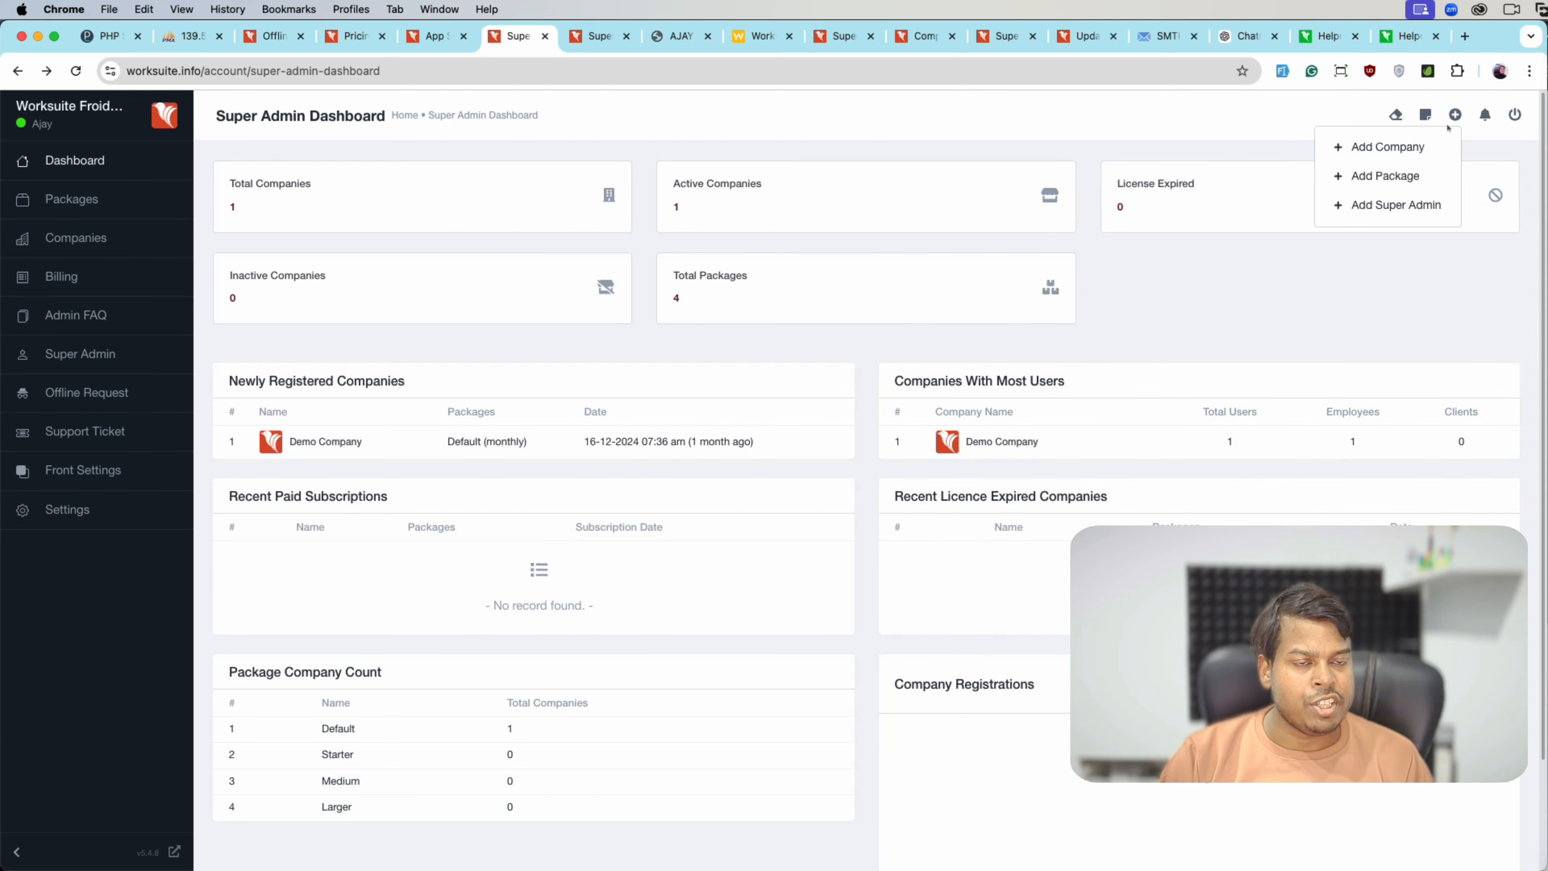
click(1485, 114)
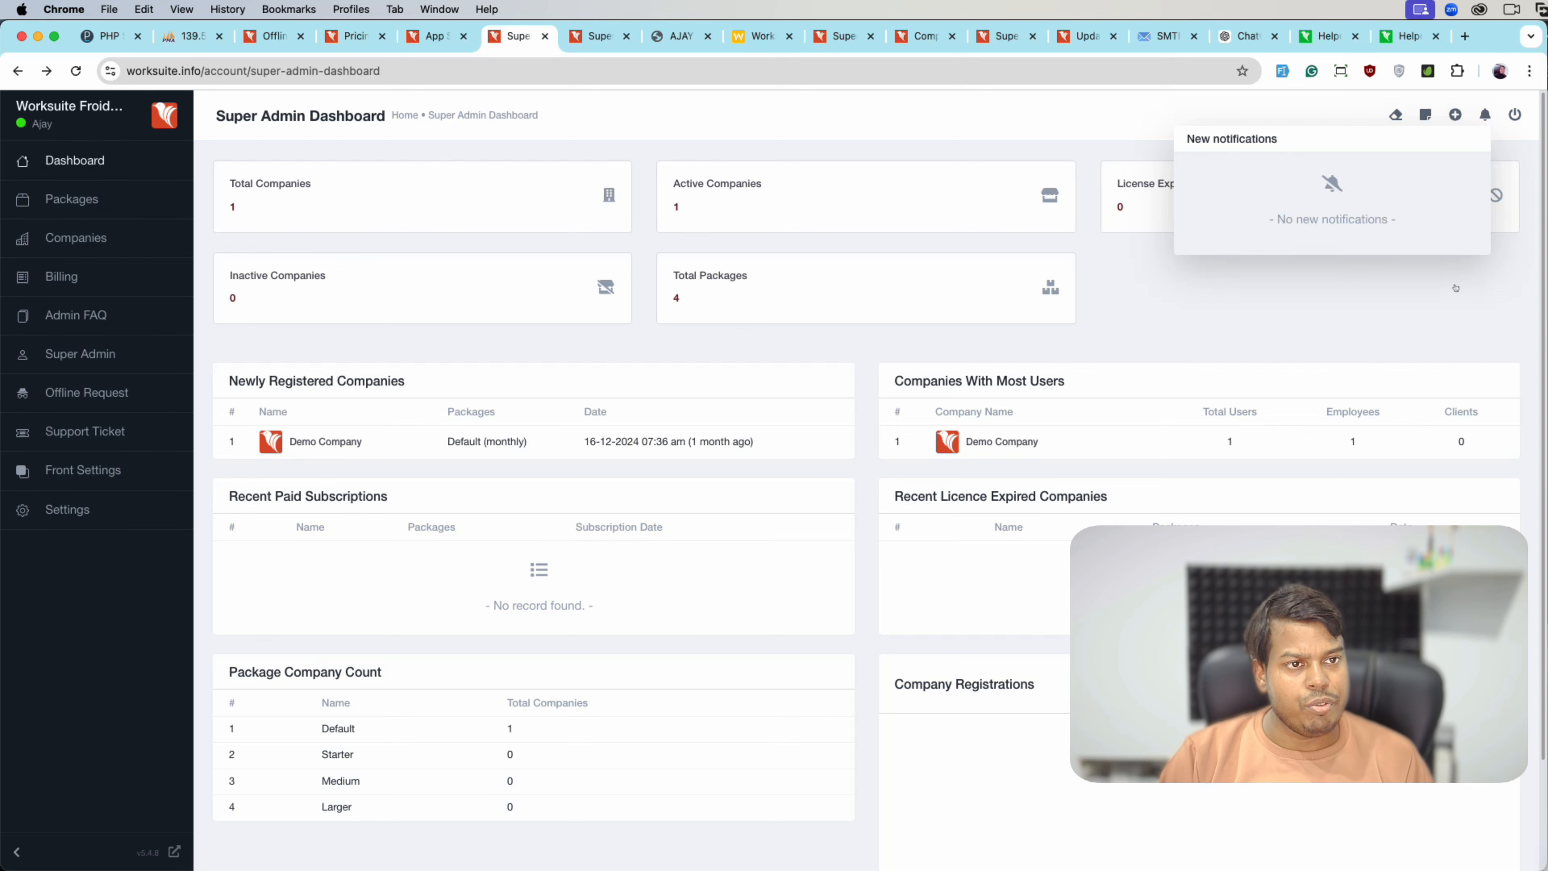
click(1503, 233)
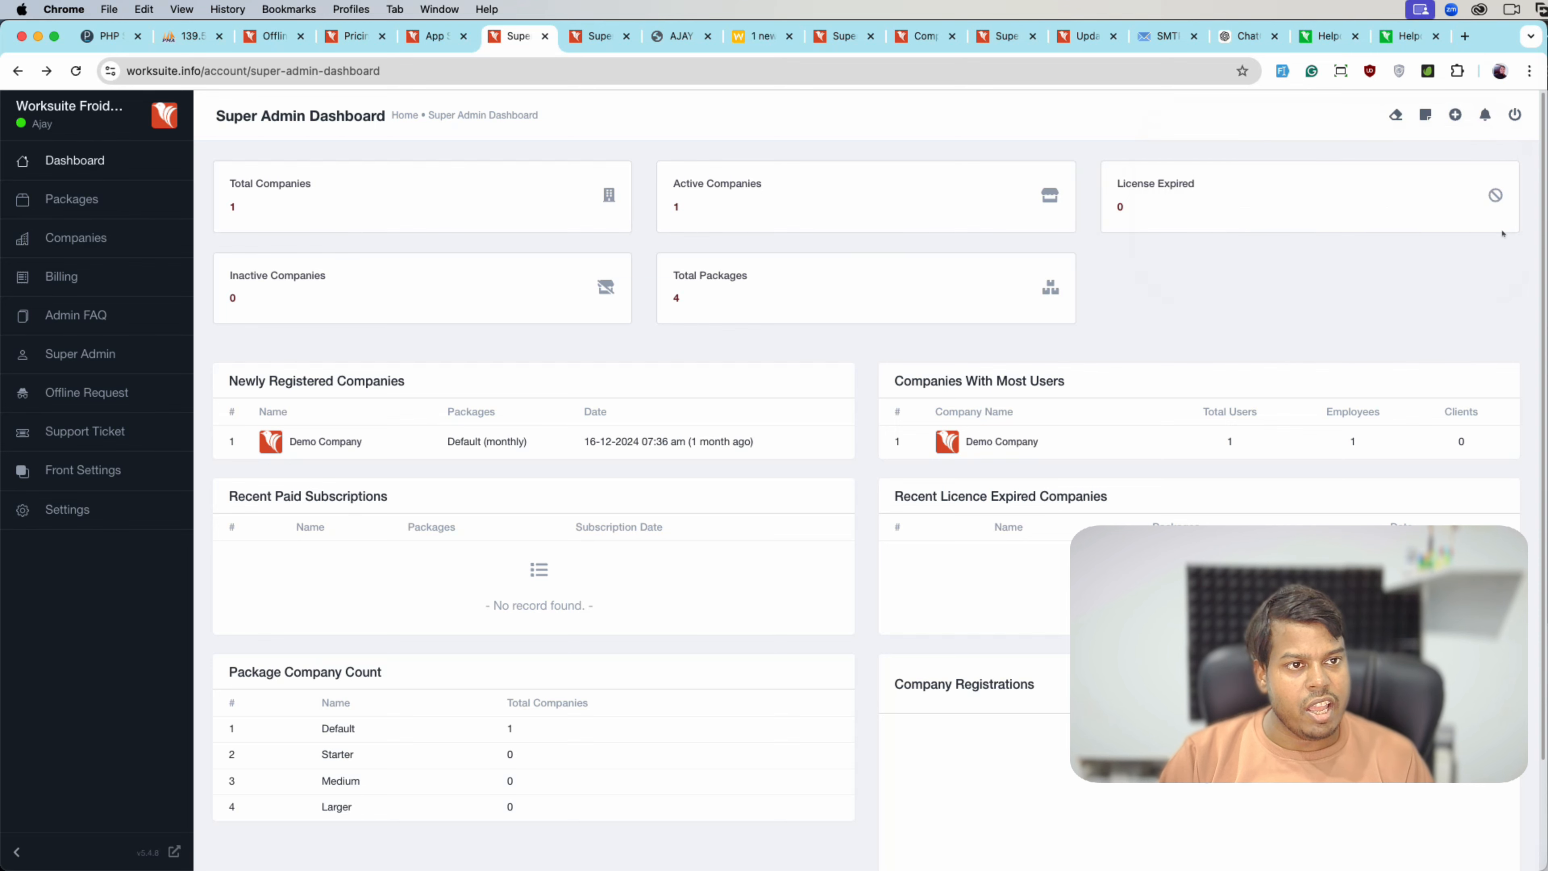
click(1516, 123)
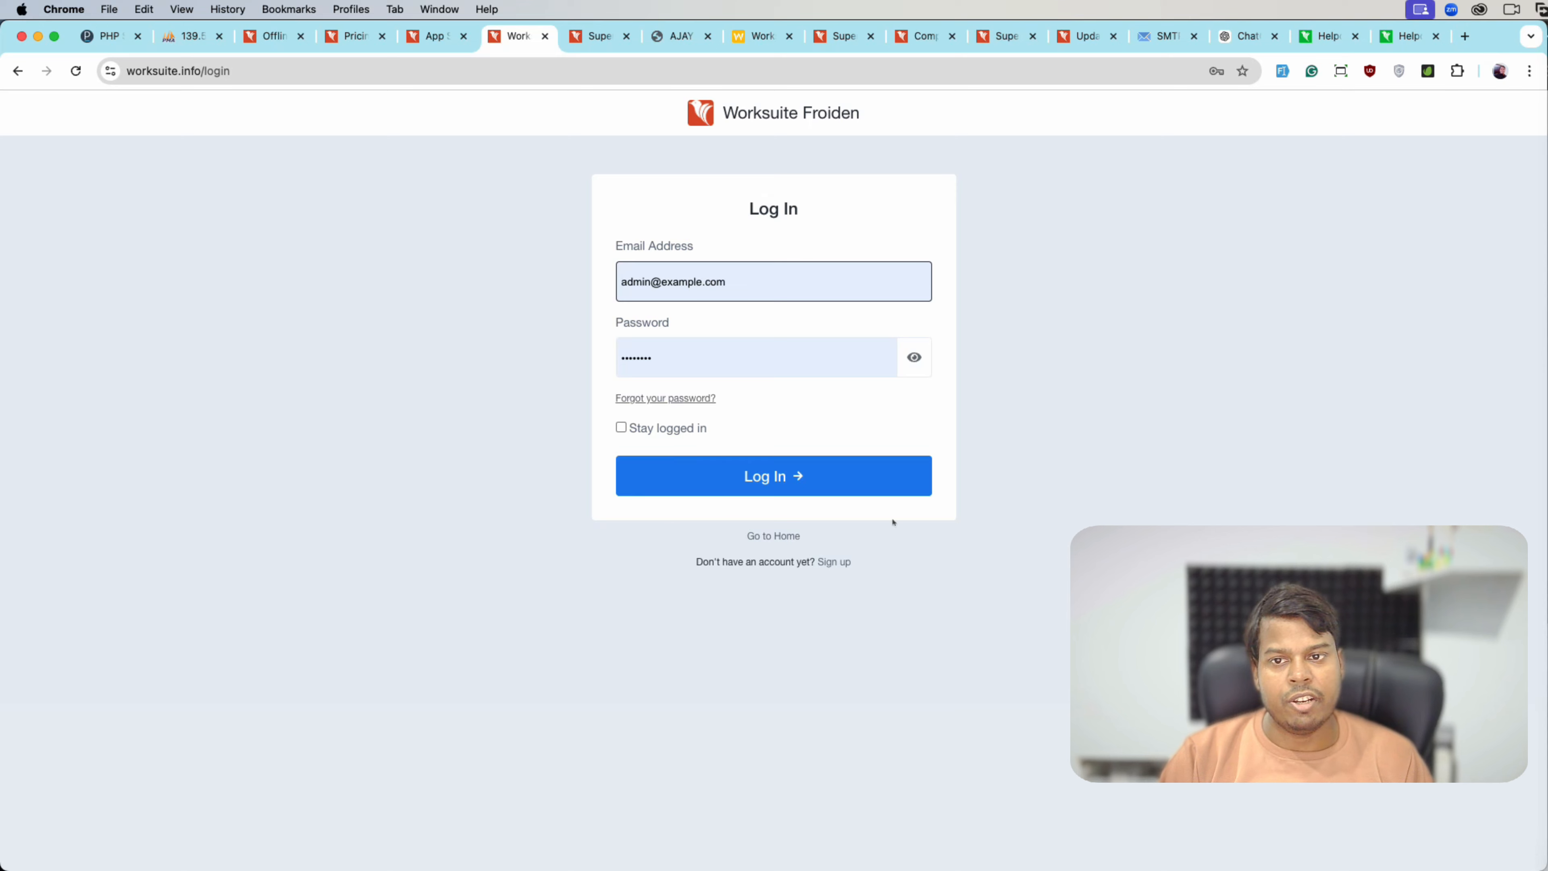